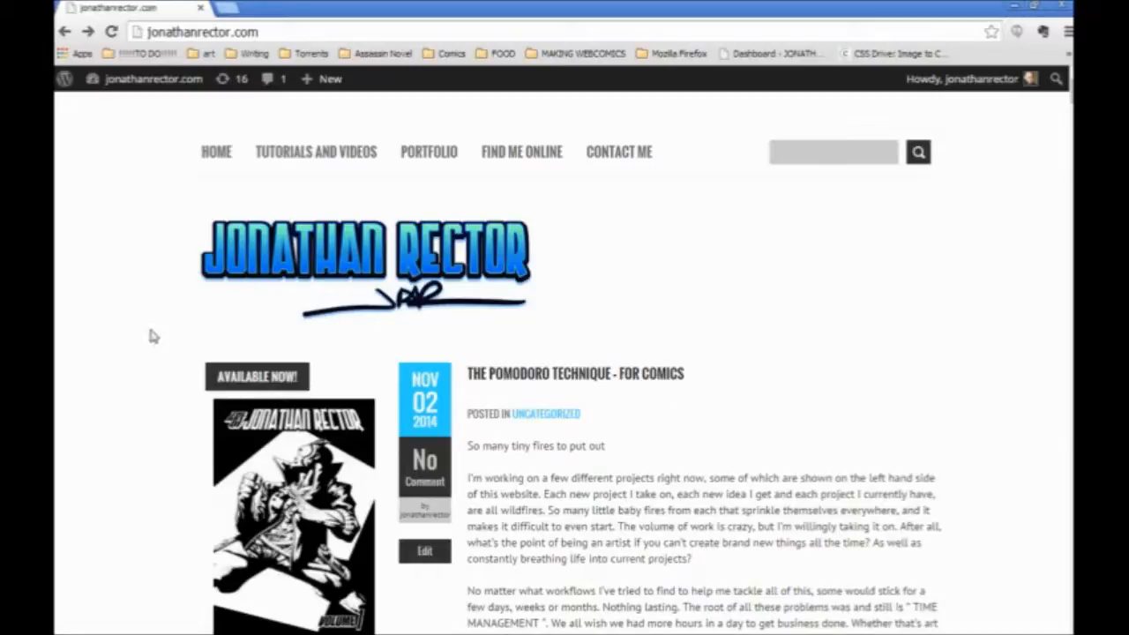
# Step: Read through the home page's blog post "The Pomodoro Technique - For Comics" and return to its beginning
pyautogui.scroll(-2, 149, 336)
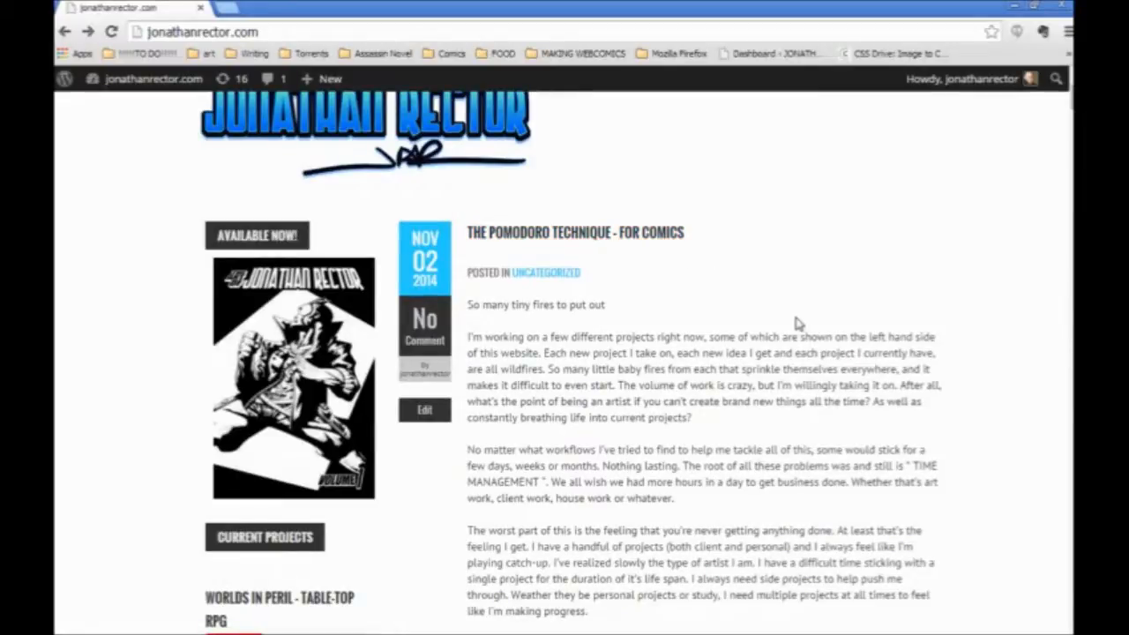
pyautogui.scroll(-7, 796, 324)
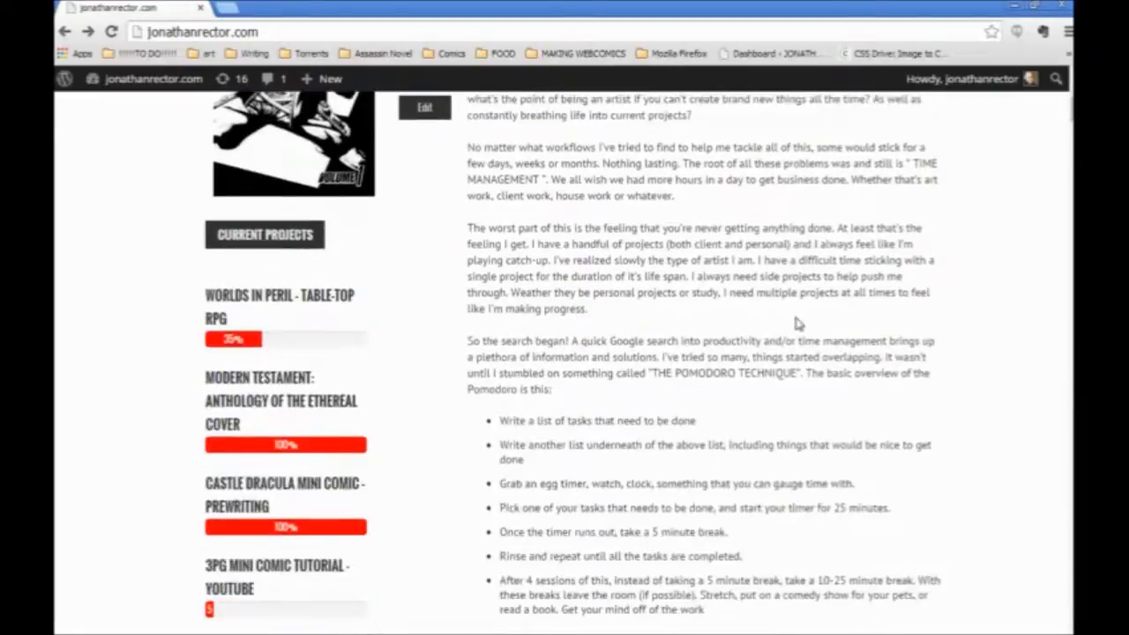
pyautogui.scroll(-1, 796, 324)
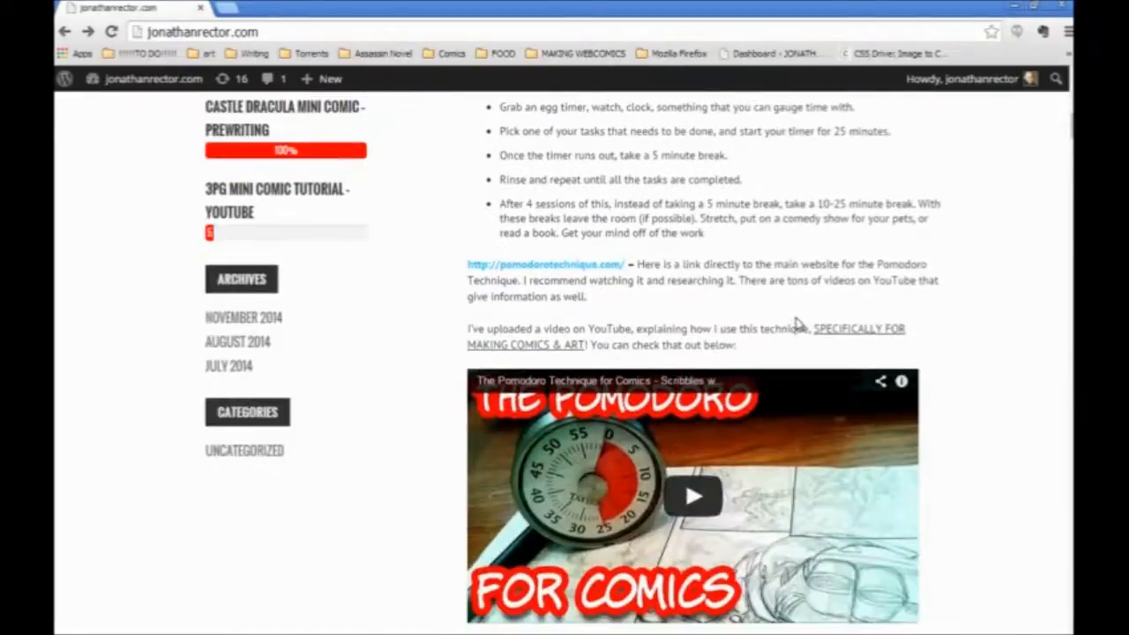
pyautogui.scroll(-1, 976, 304)
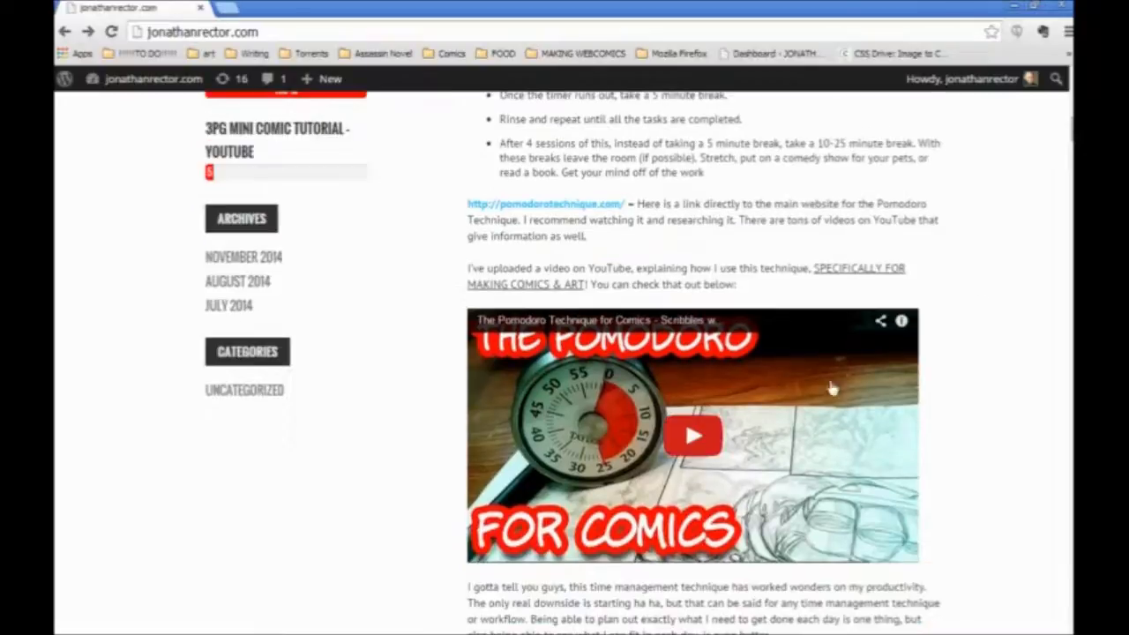
pyautogui.scroll(-4, 894, 524)
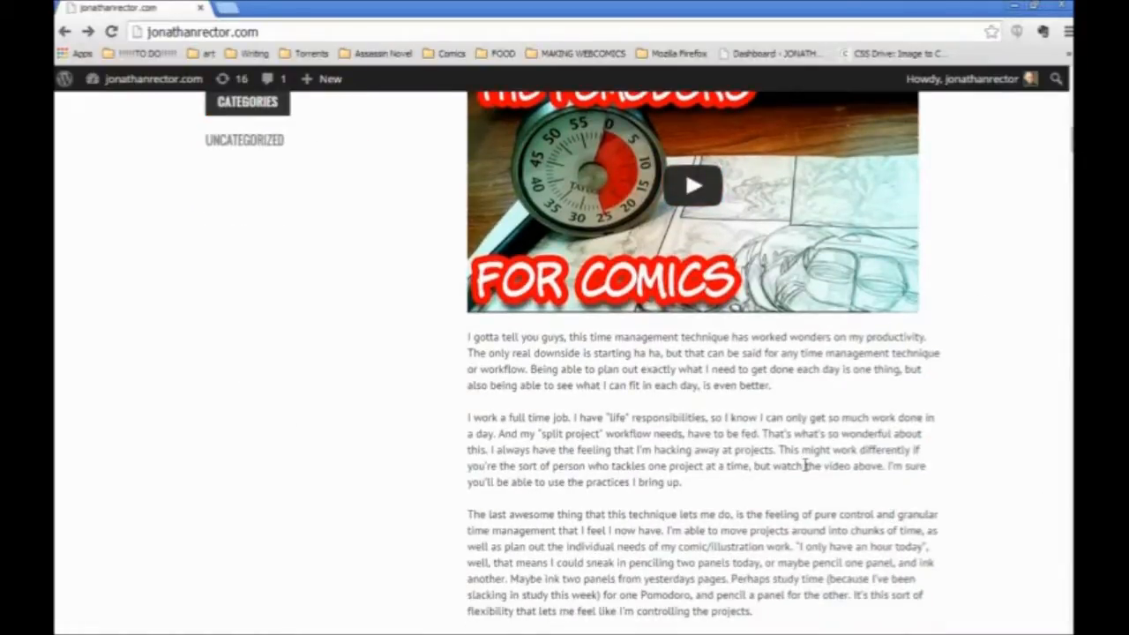
pyautogui.scroll(-5, 804, 468)
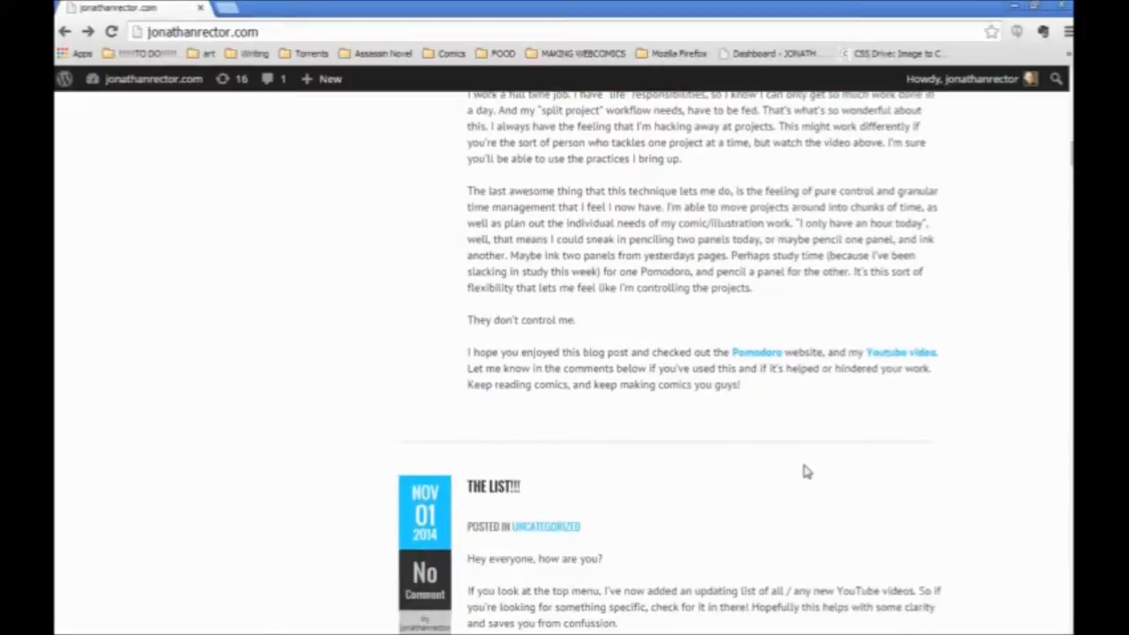
pyautogui.scroll(3, 804, 472)
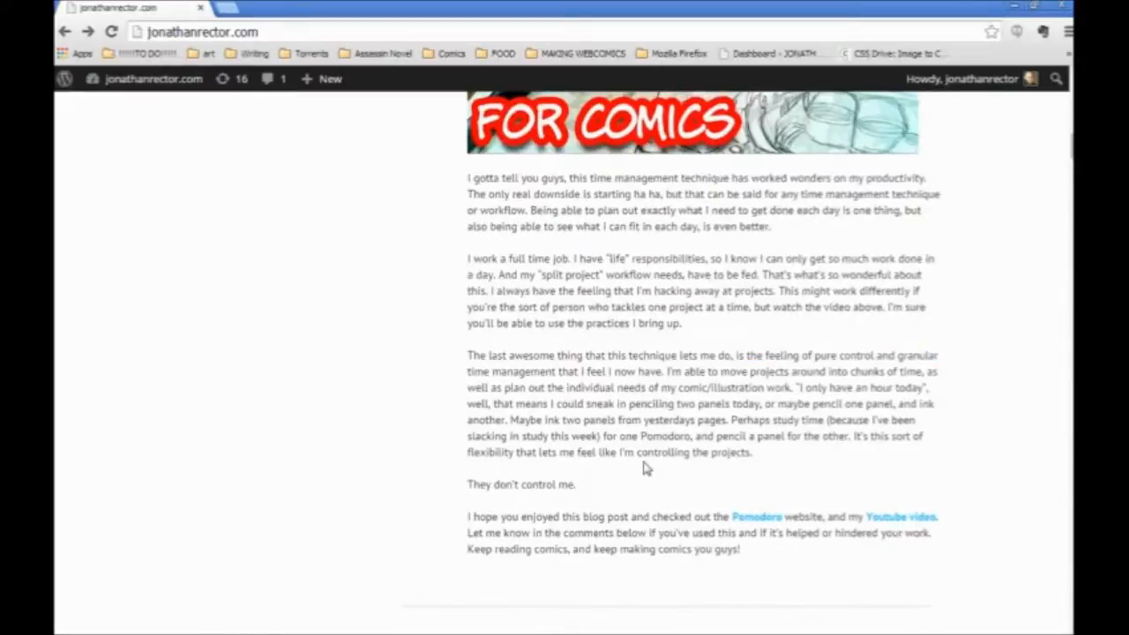
pyautogui.scroll(10, 645, 468)
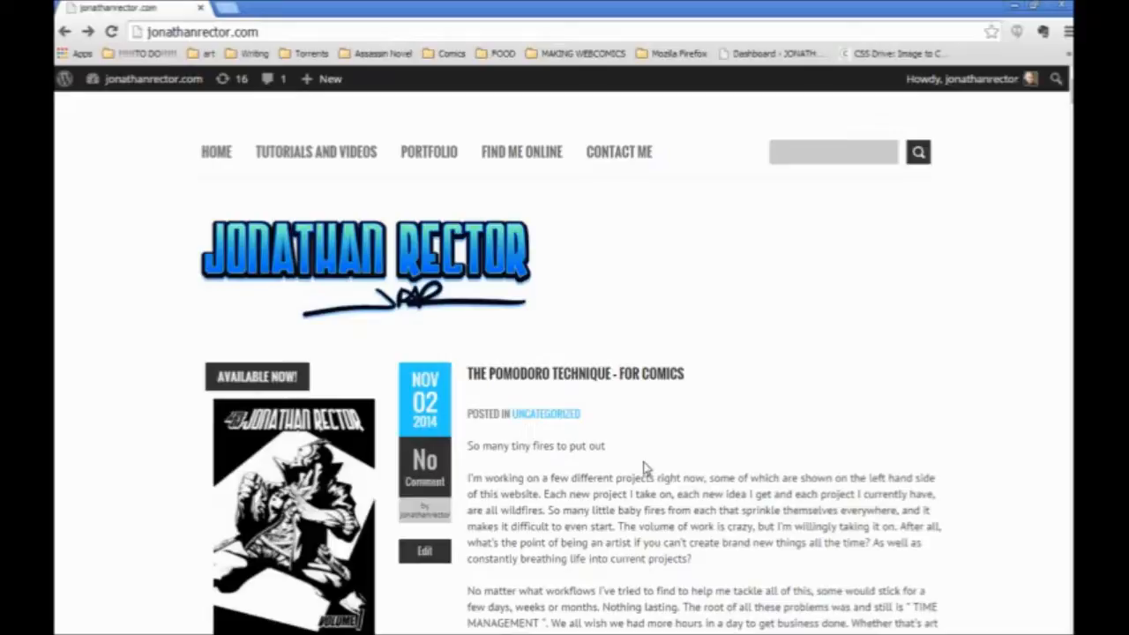
# Step: Open the Tutorials and Videos page and look through its video categories from Anatomy to General Comic Book Production Topics
pyautogui.click(358, 158)
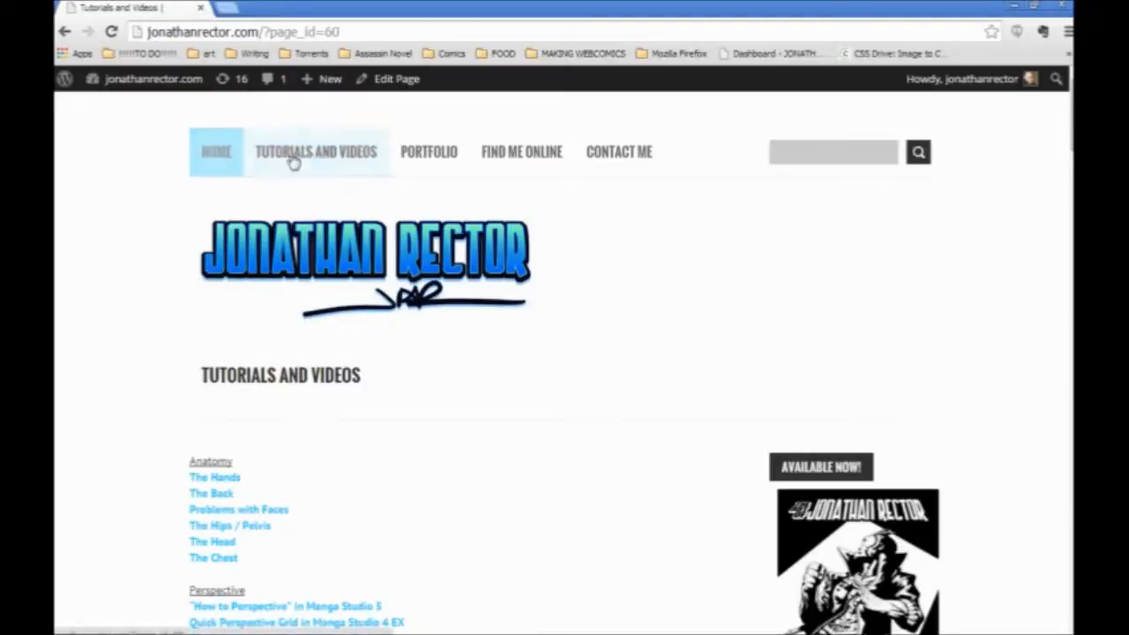
pyautogui.scroll(-1, 151, 415)
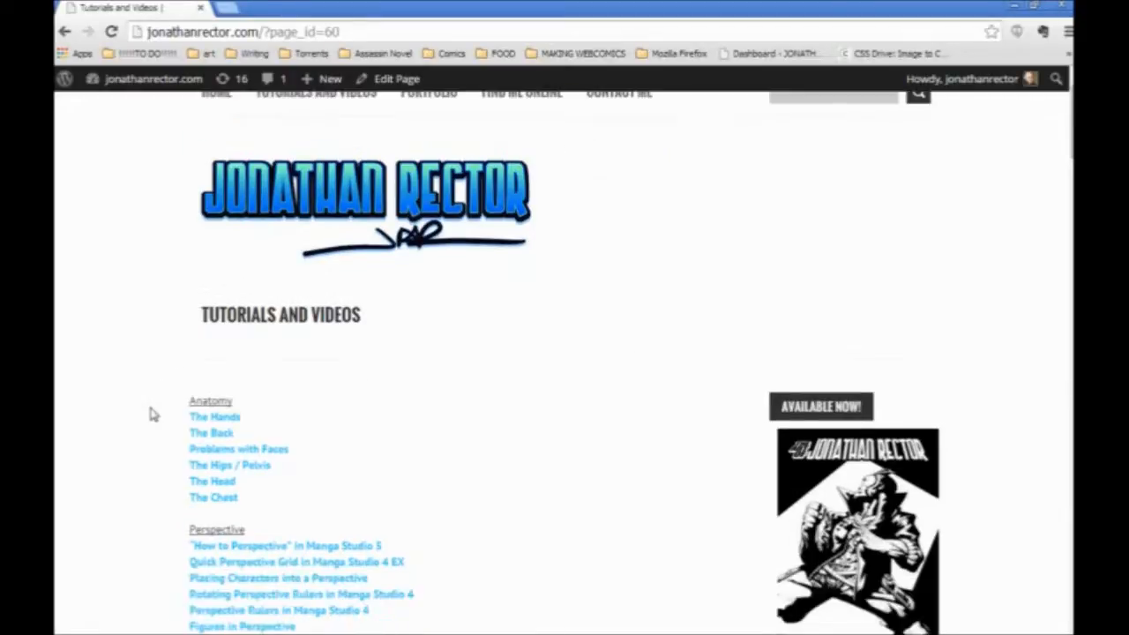
pyautogui.scroll(-1, 150, 415)
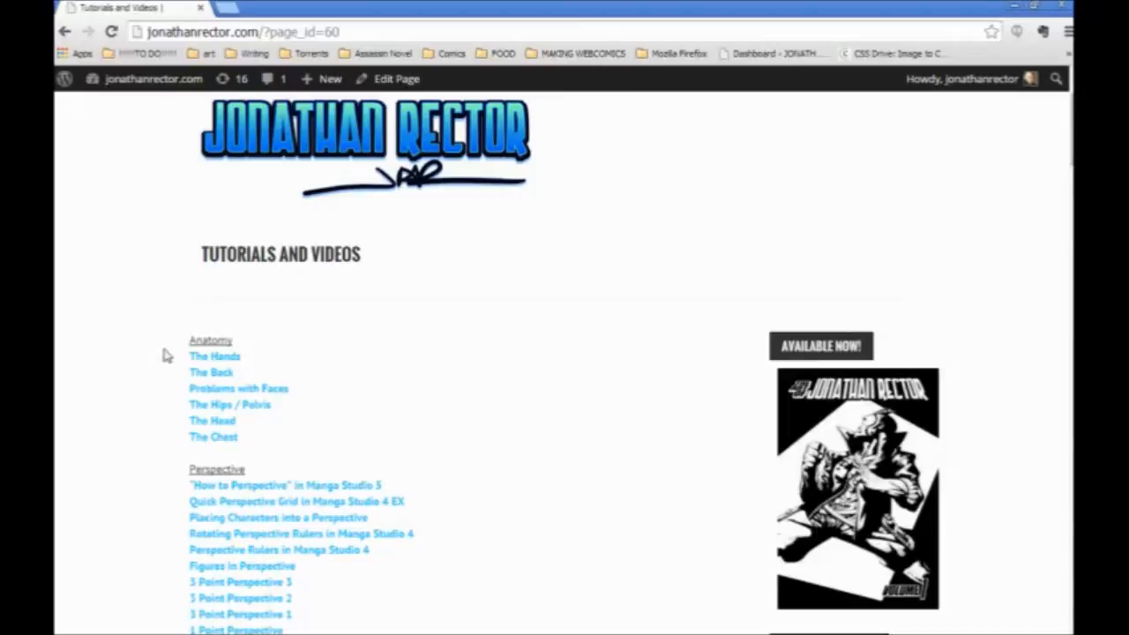
pyautogui.scroll(-1, 92, 471)
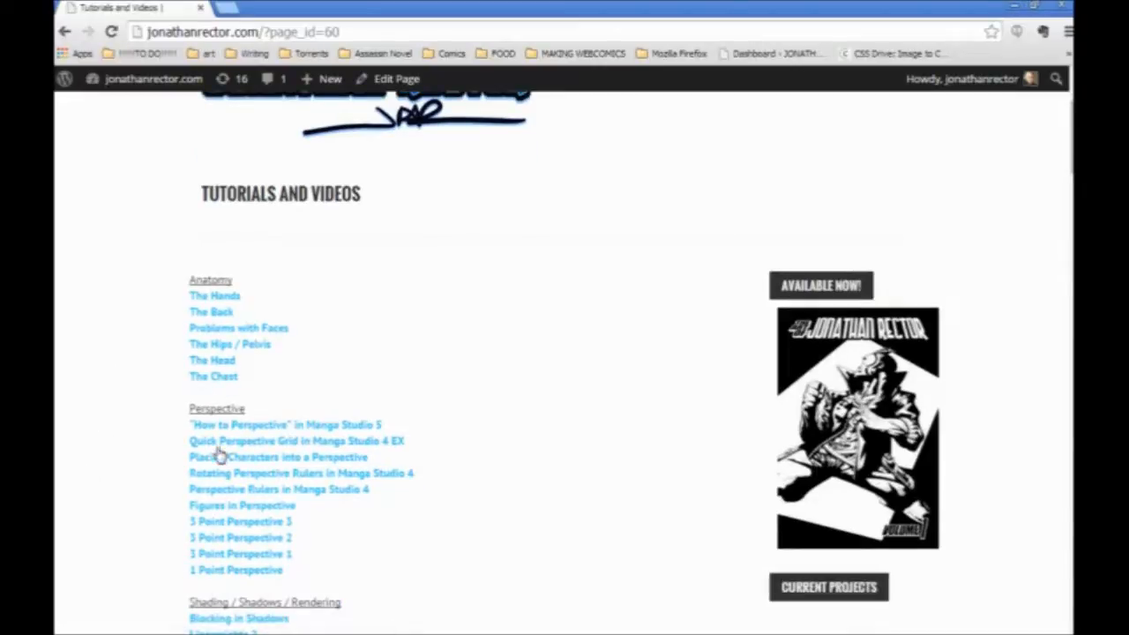
pyautogui.scroll(-1, 164, 513)
pyautogui.scroll(-4, 167, 513)
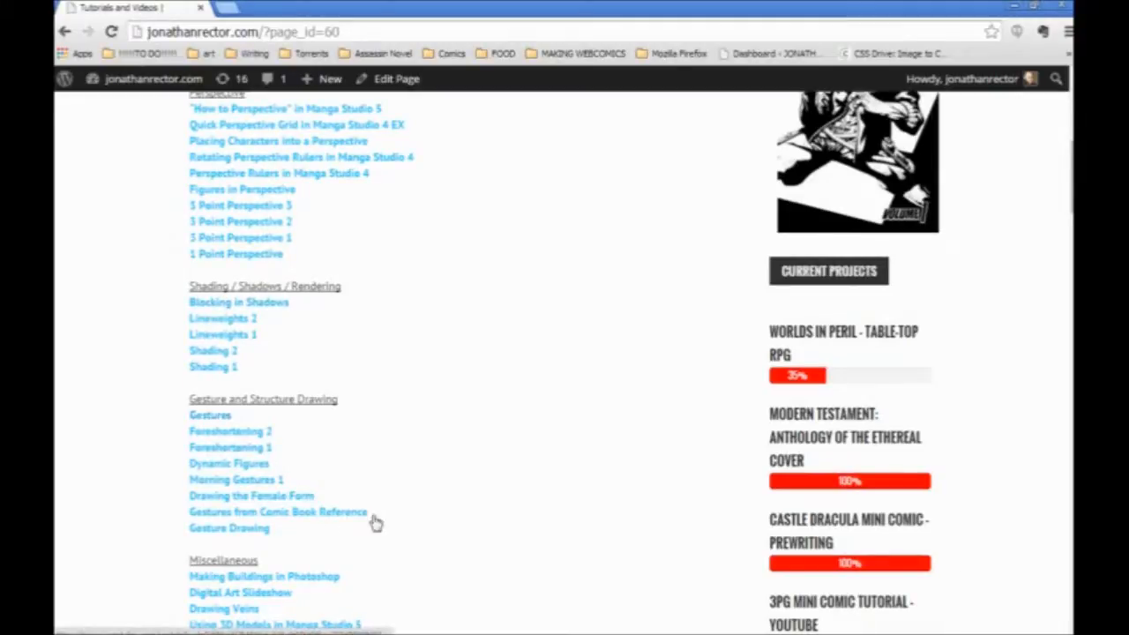
pyautogui.scroll(-2, 393, 525)
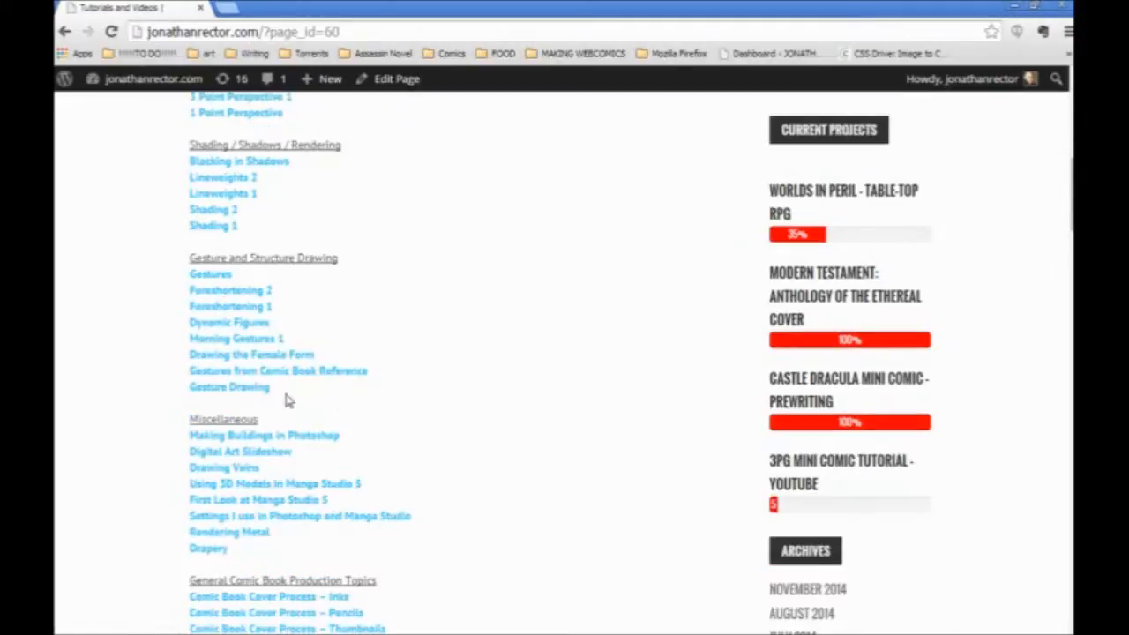
pyautogui.scroll(-1, 491, 491)
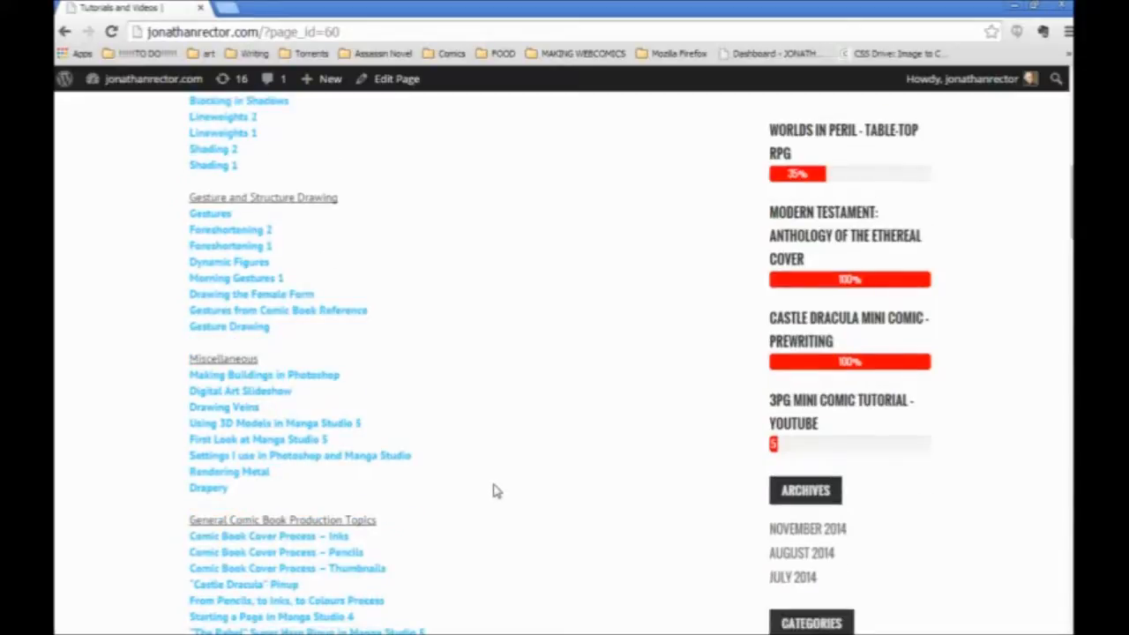
pyautogui.scroll(-4, 532, 509)
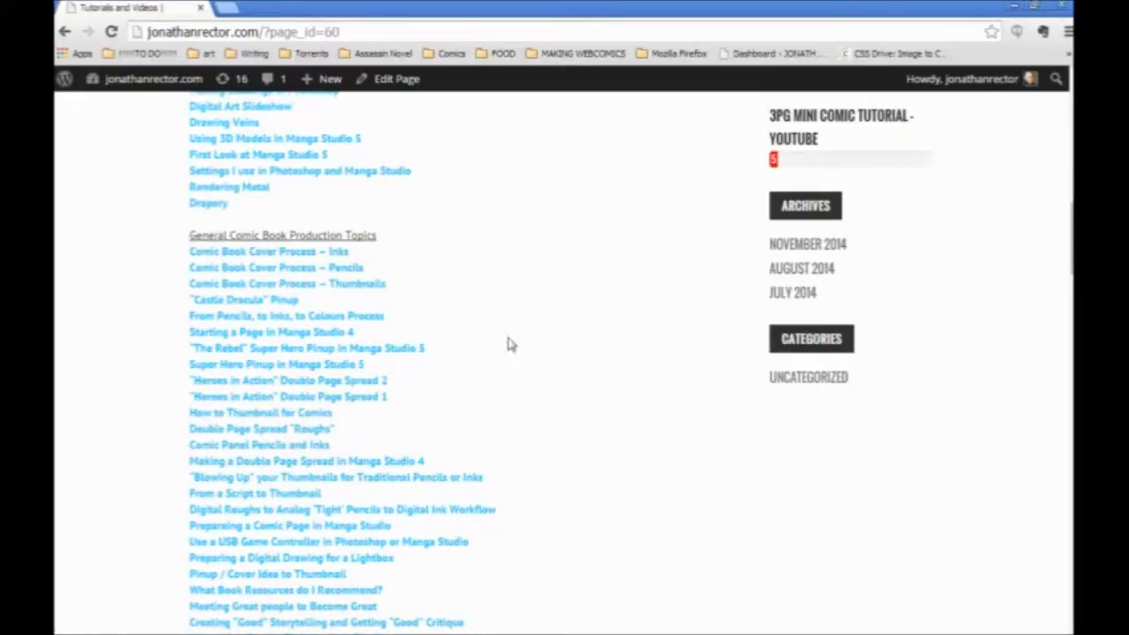
pyautogui.scroll(-7, 508, 344)
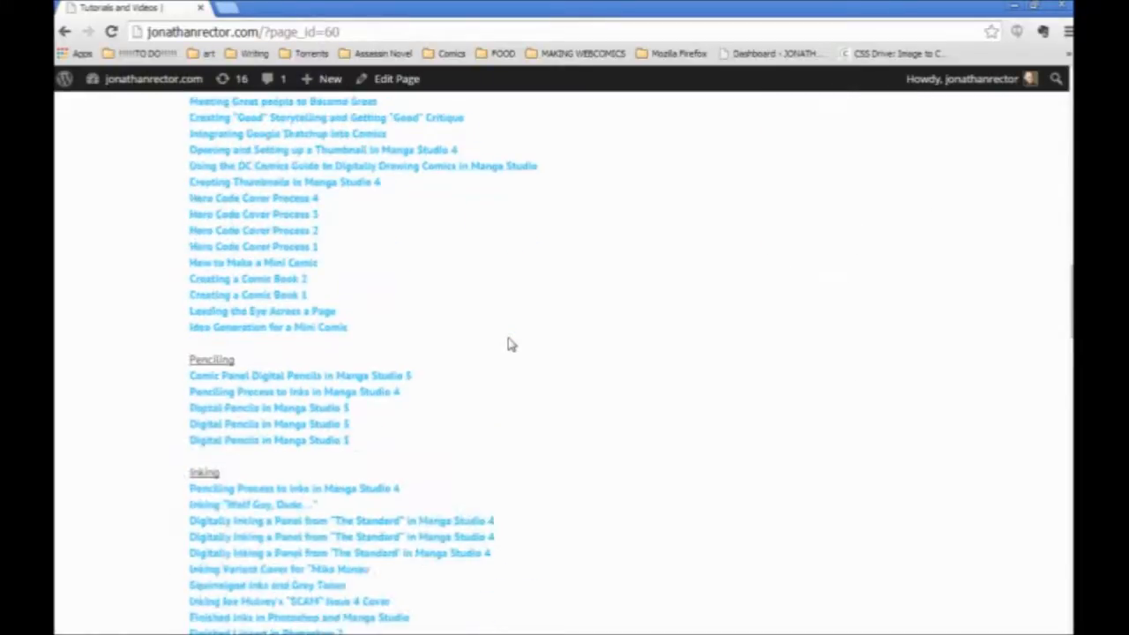
# Step: Look through the remaining video categories from Inking to the reviews, highlighting the newest video's entry, and close the browser window
pyautogui.scroll(-4, 555, 441)
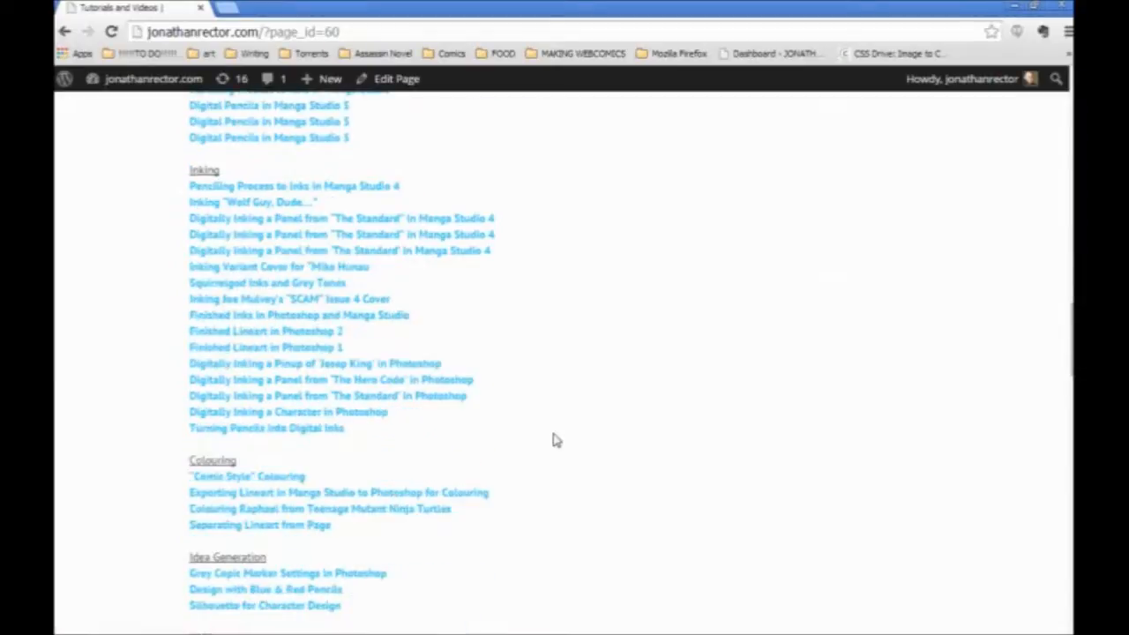
pyautogui.scroll(-3, 554, 441)
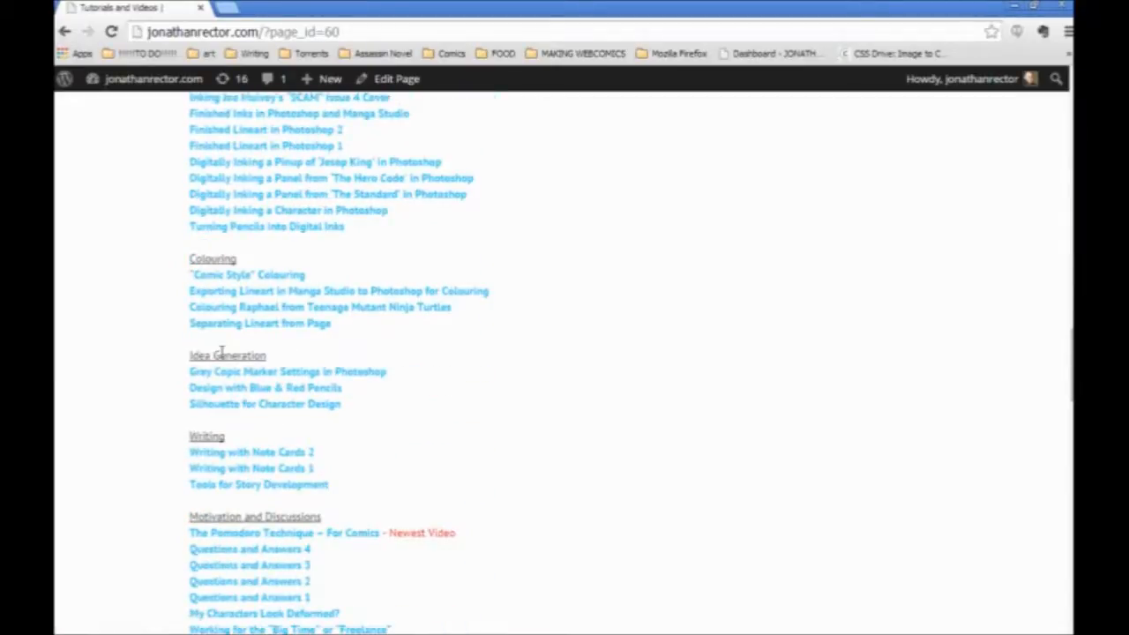
pyautogui.scroll(-2, 609, 467)
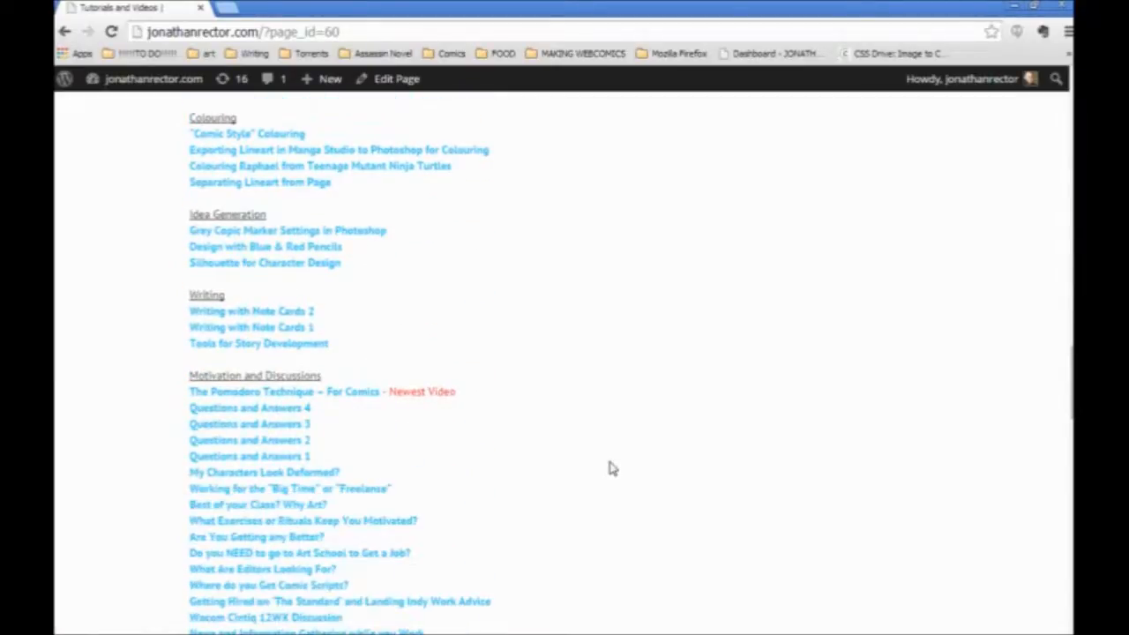
pyautogui.scroll(-2, 609, 467)
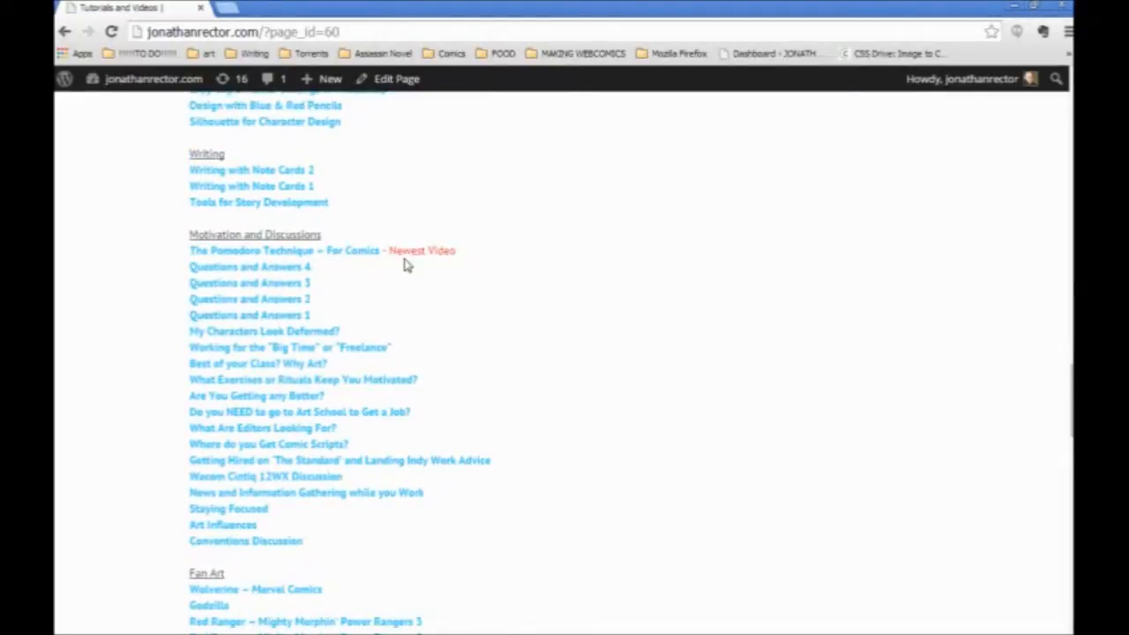
pyautogui.moveTo(386, 250); pyautogui.dragTo(174, 270)
pyautogui.click(632, 366)
pyautogui.scroll(-3, 630, 369)
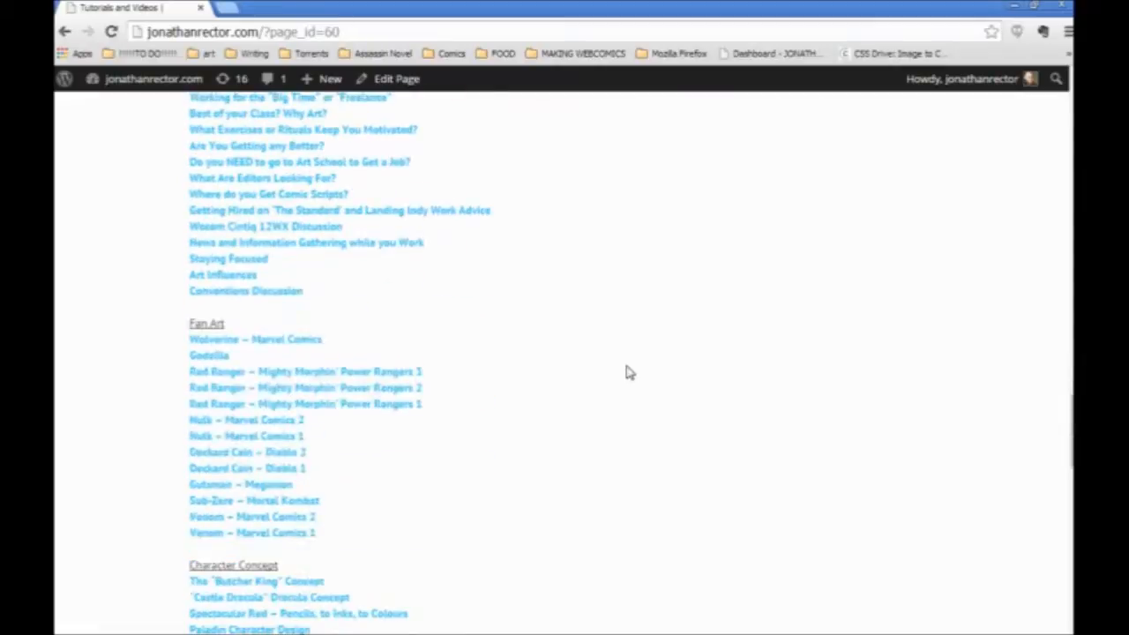
pyautogui.scroll(-4, 564, 344)
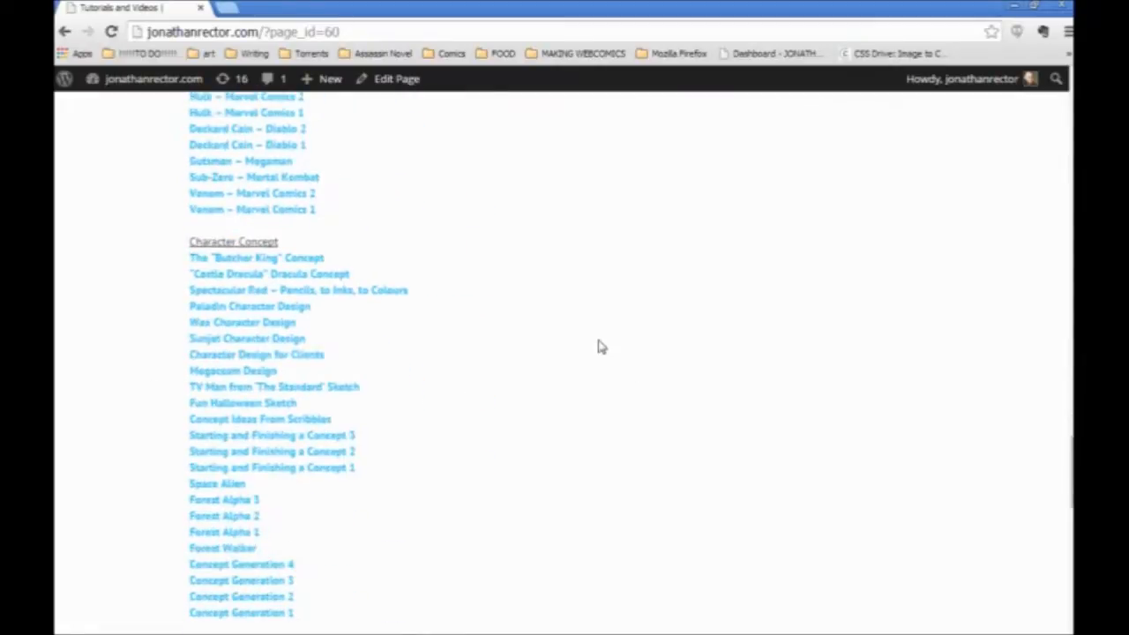
pyautogui.scroll(-5, 367, 530)
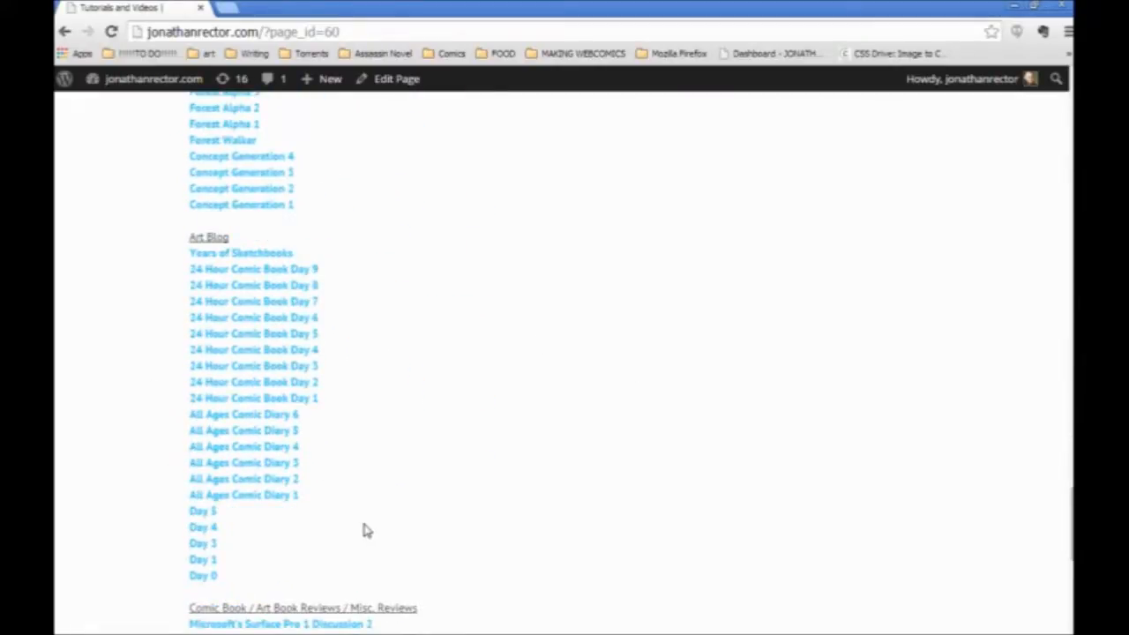
pyautogui.scroll(-4, 353, 486)
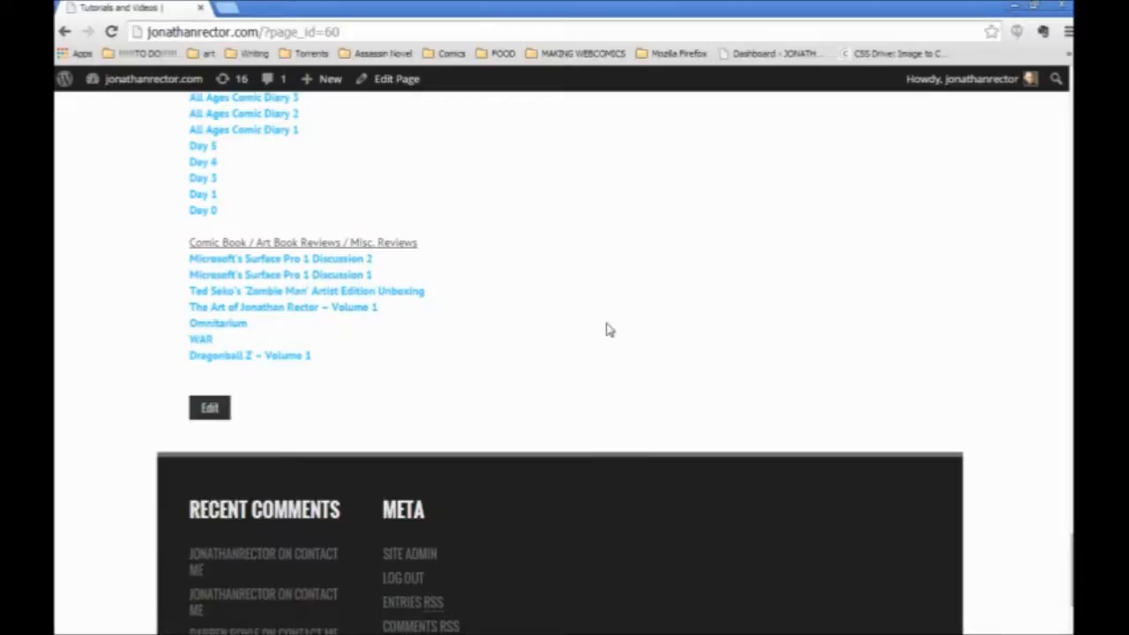
pyautogui.scroll(2, 504, 368)
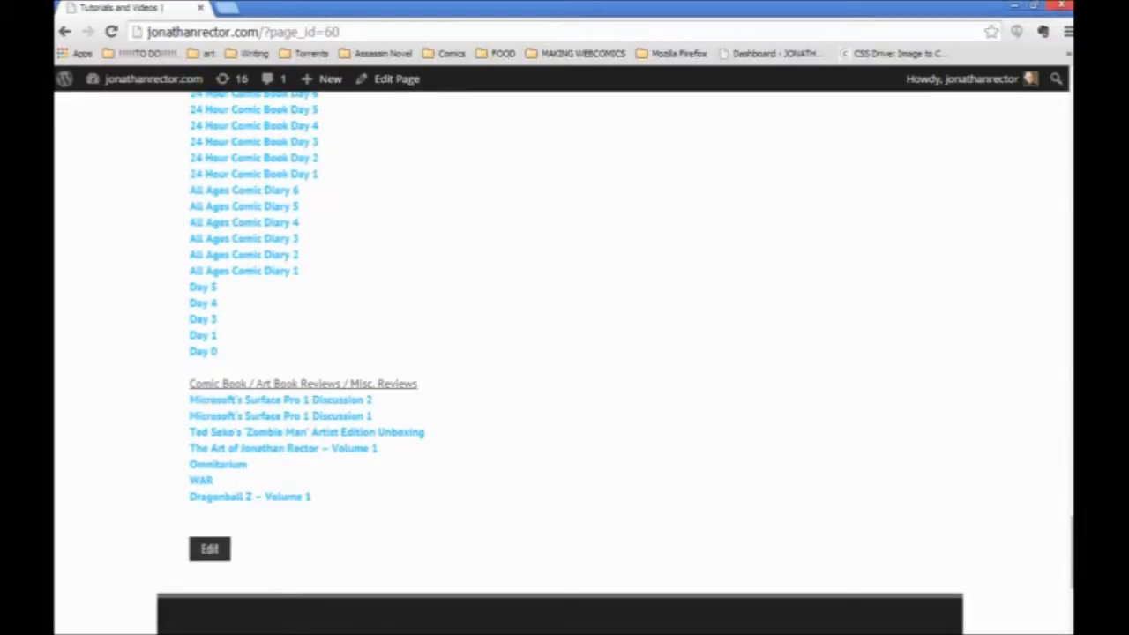
pyautogui.click(1061, 6)
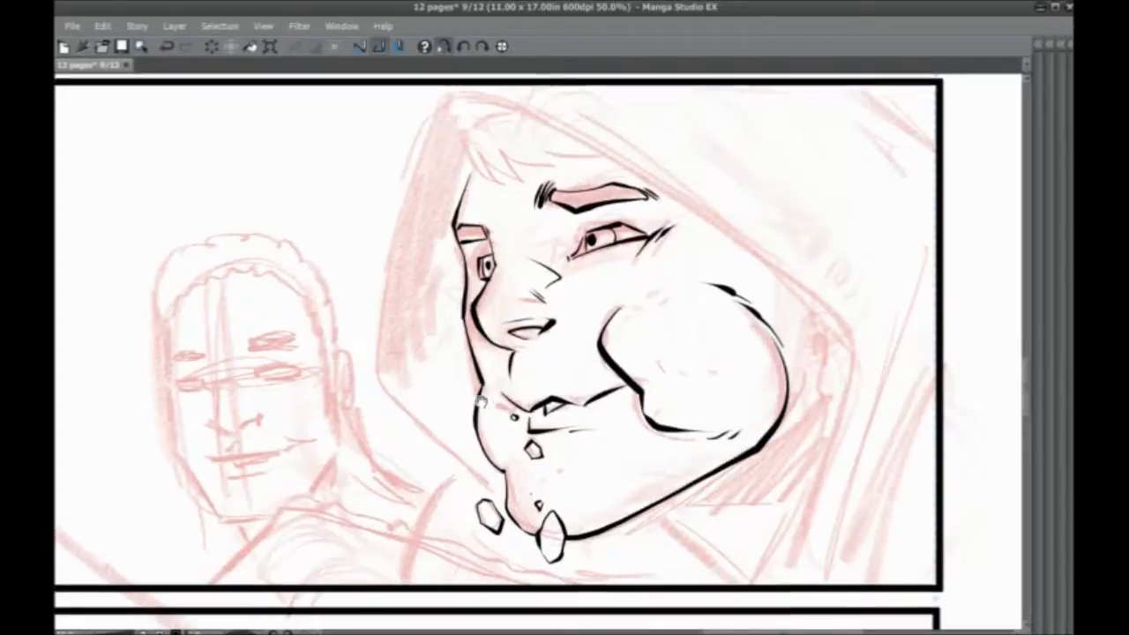
pyautogui.moveTo(541, 353); pyautogui.dragTo(529, 323)
pyautogui.moveTo(486, 375); pyautogui.dragTo(498, 383)
pyautogui.hotkey('ctrl', 'z')
pyautogui.hotkey('ctrl', 'z')
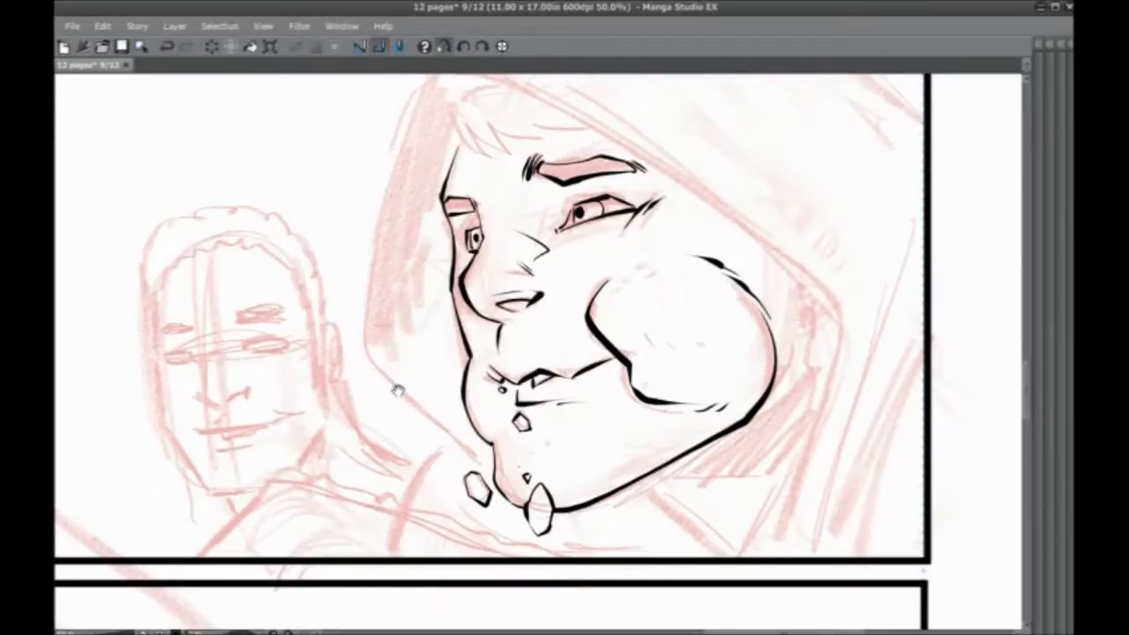
# Step: Ink the hood's outer edge on the side nearest the background figure, from its peak down to the character's chin
pyautogui.scroll(3, 393, 397)
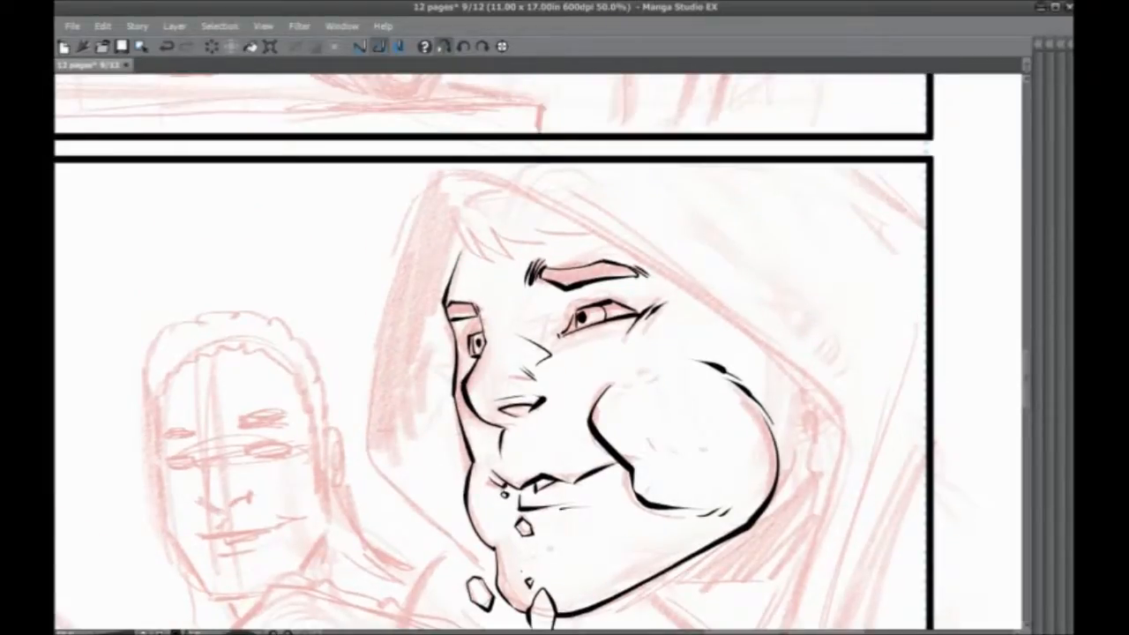
pyautogui.moveTo(359, 344); pyautogui.dragTo(375, 317)
pyautogui.moveTo(458, 136)
pyautogui.mouseDown()
pyautogui.moveTo(436, 170)
pyautogui.moveTo(386, 357)
pyautogui.moveTo(386, 434)
pyautogui.moveTo(377, 391)
pyautogui.moveTo(375, 371)
pyautogui.moveTo(496, 486)
pyautogui.mouseUp()
pyautogui.moveTo(398, 288); pyautogui.dragTo(336, 401)
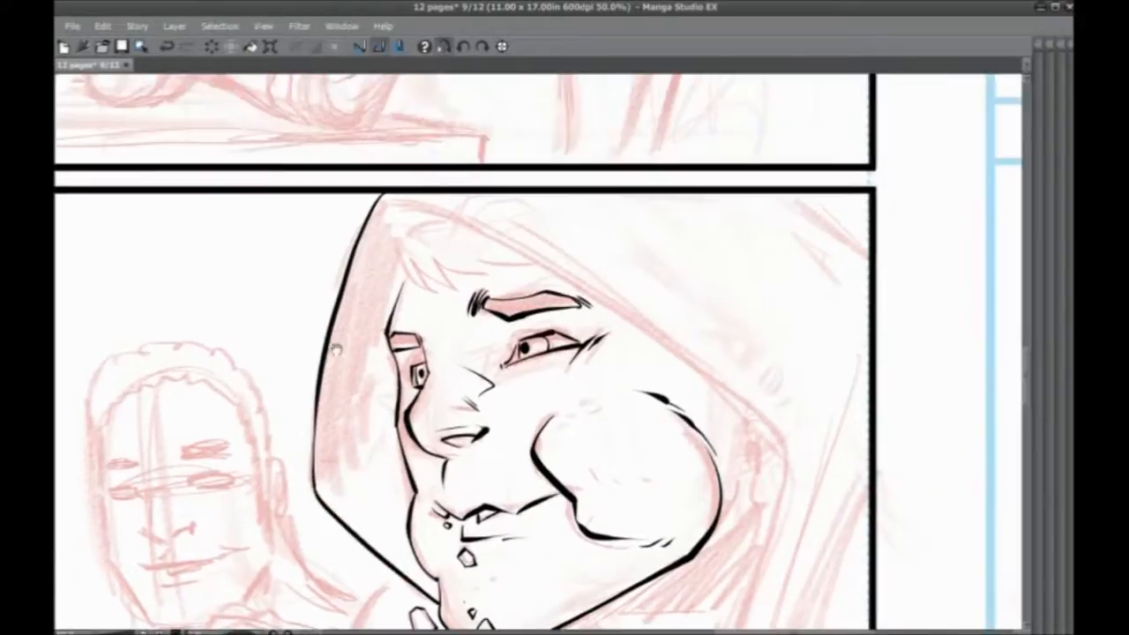
# Step: Ink the hood's opposite edge from its peak past the puffed cheek down to the panel's lower border
pyautogui.moveTo(402, 192)
pyautogui.mouseDown()
pyautogui.moveTo(497, 234)
pyautogui.moveTo(726, 384)
pyautogui.moveTo(776, 529)
pyautogui.mouseUp()
pyautogui.hotkey('ctrl', 'z')
pyautogui.moveTo(447, 190); pyautogui.dragTo(431, 148)
pyautogui.moveTo(765, 448)
pyautogui.mouseDown()
pyautogui.moveTo(706, 336)
pyautogui.moveTo(558, 228)
pyautogui.moveTo(395, 150)
pyautogui.mouseUp()
pyautogui.moveTo(492, 434); pyautogui.dragTo(472, 245)
pyautogui.moveTo(746, 234)
pyautogui.mouseDown()
pyautogui.moveTo(735, 297)
pyautogui.moveTo(663, 456)
pyautogui.mouseUp()
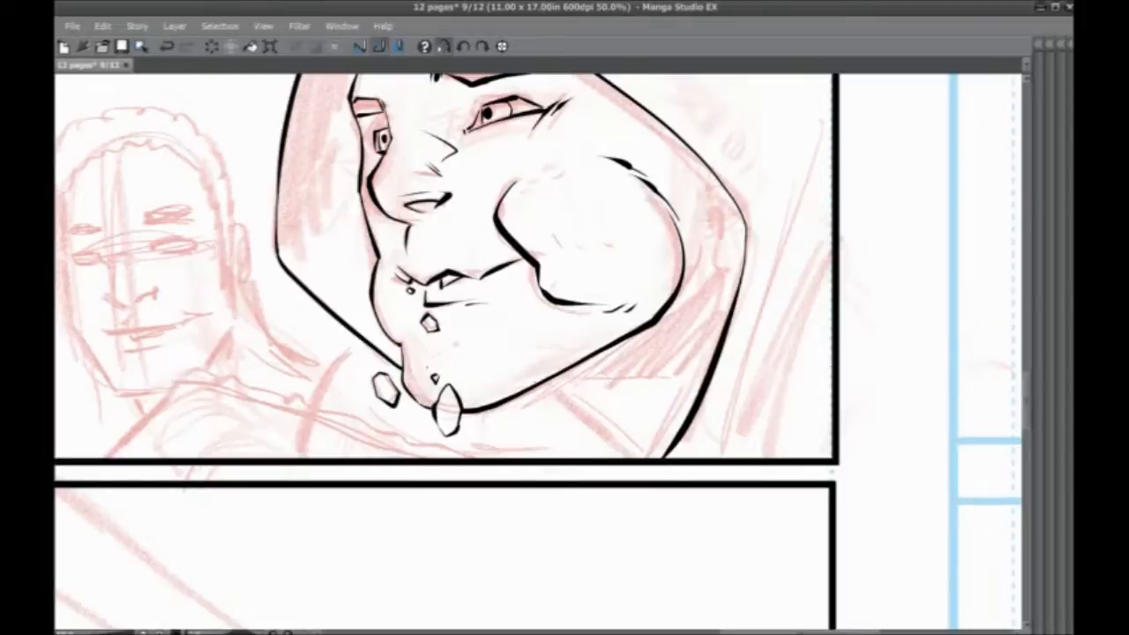
# Step: Ink the jagged fringe of hair across the hooded character's forehead above the eyebrows
pyautogui.moveTo(558, 395); pyautogui.dragTo(489, 530)
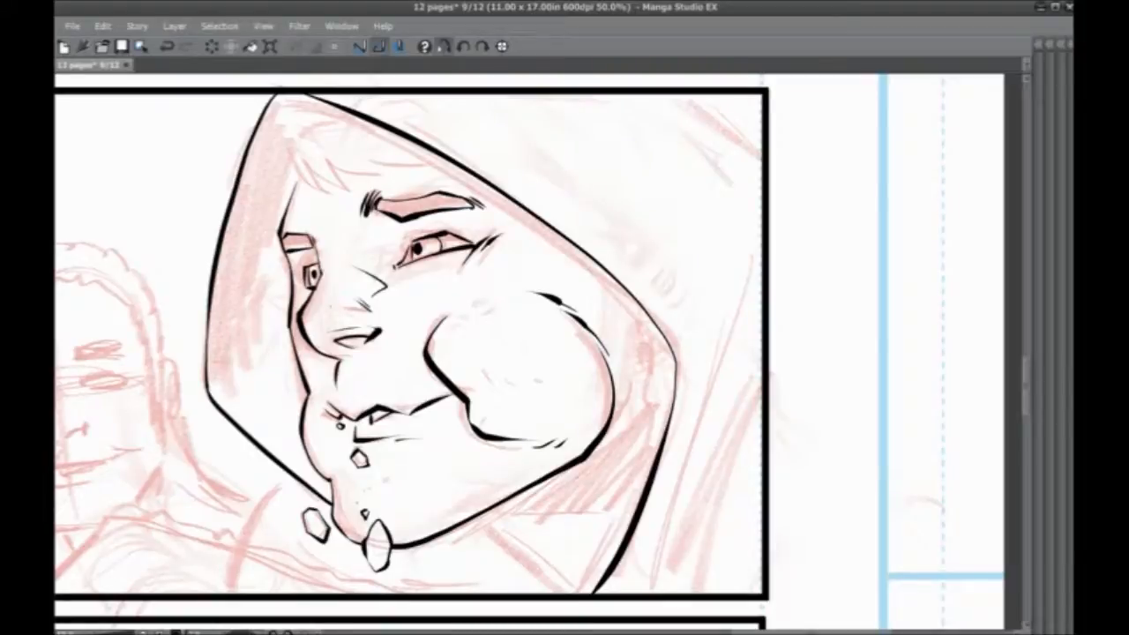
pyautogui.moveTo(356, 334); pyautogui.dragTo(445, 427)
pyautogui.moveTo(373, 230)
pyautogui.mouseDown()
pyautogui.moveTo(389, 278)
pyautogui.moveTo(423, 293)
pyautogui.moveTo(469, 271)
pyautogui.mouseUp()
pyautogui.moveTo(466, 270); pyautogui.dragTo(510, 268)
pyautogui.moveTo(488, 255); pyautogui.dragTo(585, 286)
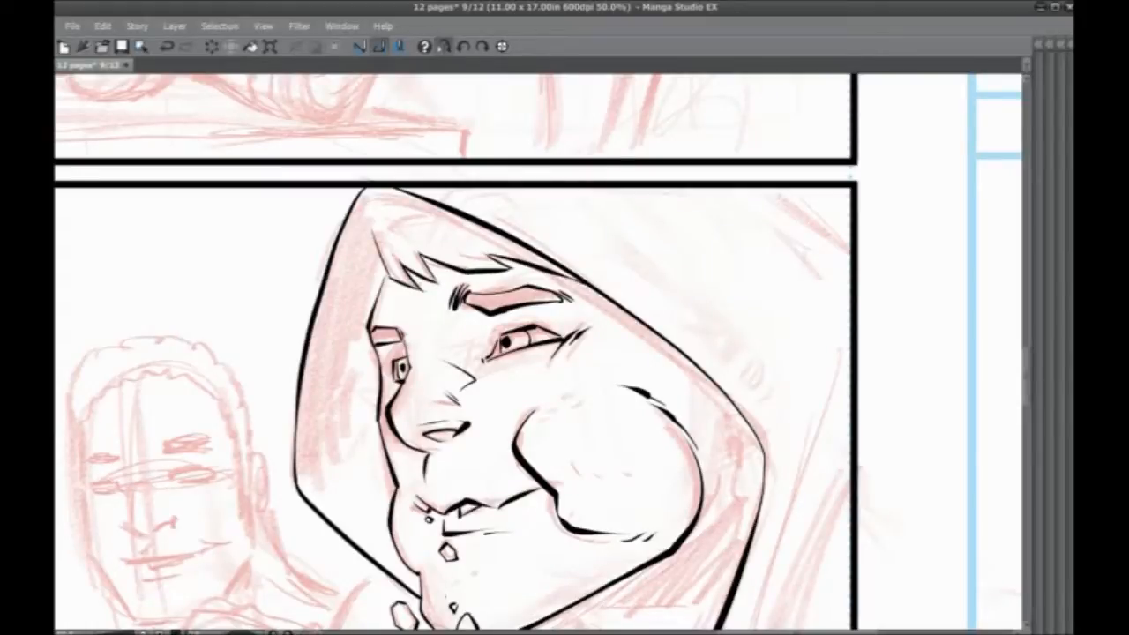
# Step: Ink the hair strands inside the hood, running from its peak down to pointed tufts beside the far eye
pyautogui.moveTo(368, 224)
pyautogui.mouseDown()
pyautogui.moveTo(386, 185)
pyautogui.moveTo(356, 288)
pyautogui.moveTo(366, 295)
pyautogui.moveTo(350, 316)
pyautogui.moveTo(371, 308)
pyautogui.mouseUp()
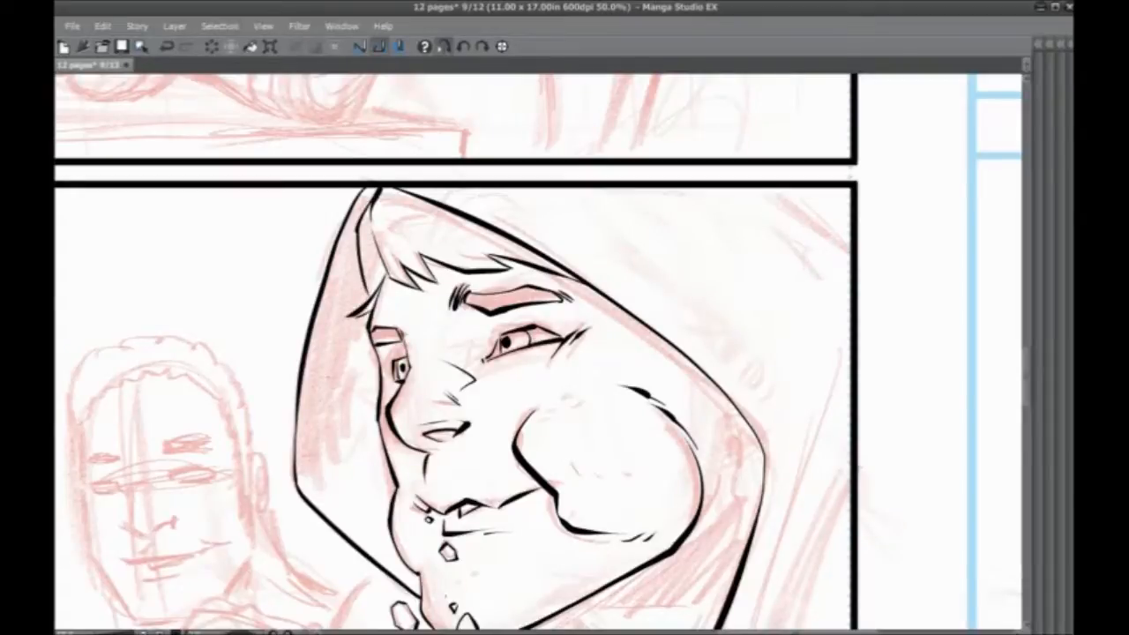
pyautogui.moveTo(320, 363); pyautogui.dragTo(355, 305)
pyautogui.moveTo(402, 257)
pyautogui.mouseDown()
pyautogui.moveTo(368, 312)
pyautogui.moveTo(393, 309)
pyautogui.mouseUp()
pyautogui.moveTo(323, 464); pyautogui.dragTo(298, 401)
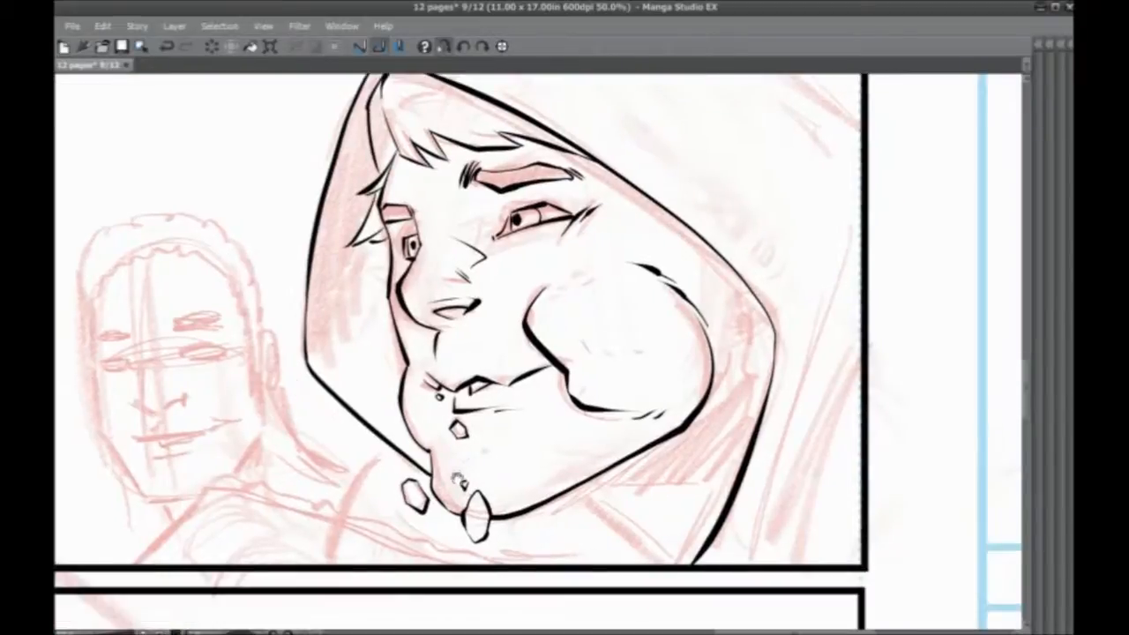
# Step: Ink the neckline fold below the hooded character's chin and the inner hood fold beside the puffed cheek
pyautogui.moveTo(563, 494); pyautogui.dragTo(665, 566)
pyautogui.moveTo(472, 409); pyautogui.dragTo(437, 514)
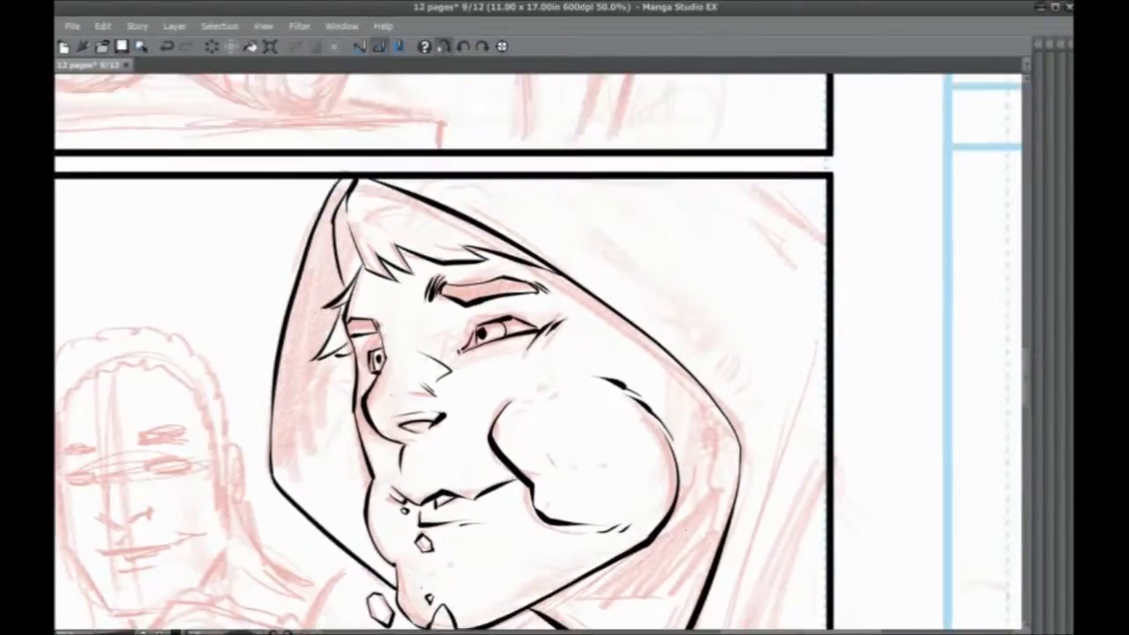
pyautogui.moveTo(688, 507); pyautogui.dragTo(734, 439)
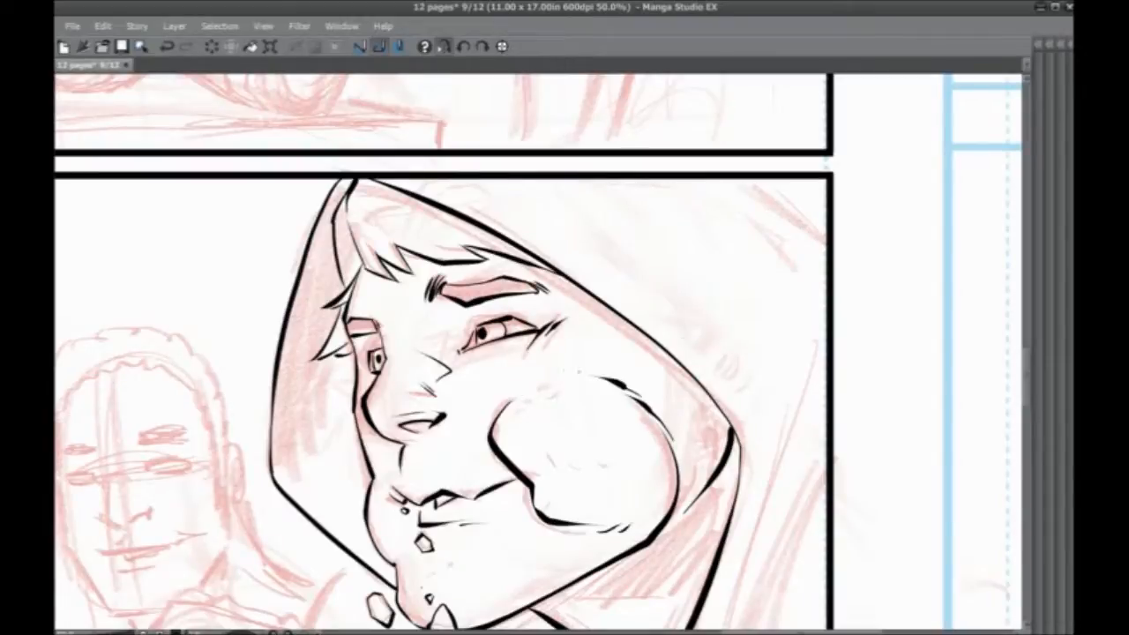
# Step: Ink the shoulder shape in front of the background figure, giving its upper edge a second parallel line down to the panel's lower border
pyautogui.scroll(2, 673, 361)
pyautogui.moveTo(297, 451); pyautogui.dragTo(470, 310)
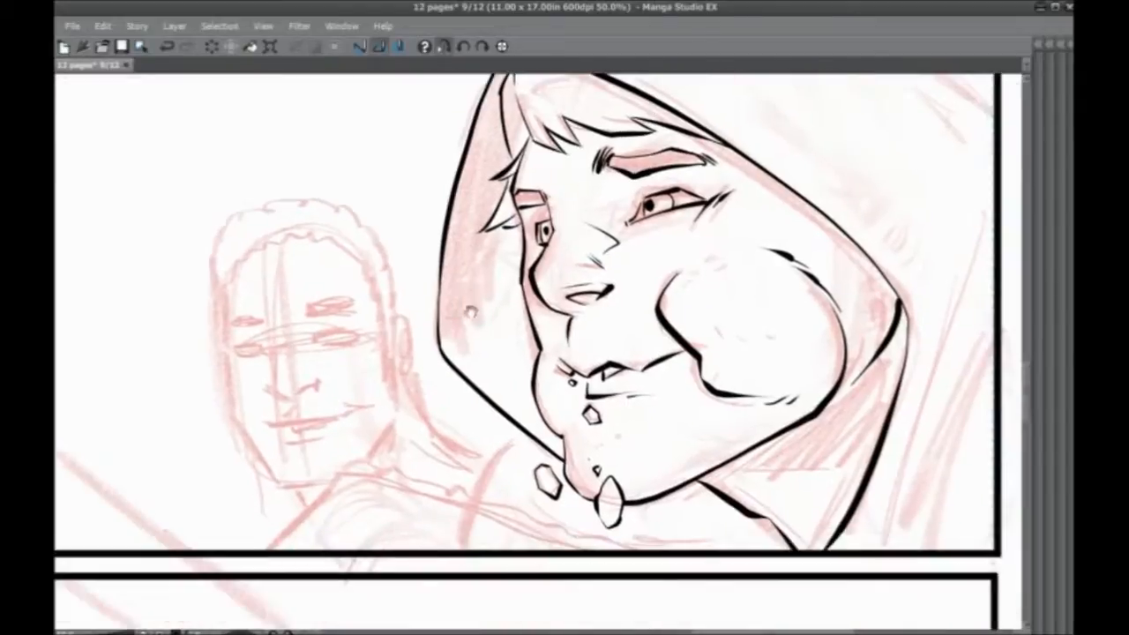
pyautogui.moveTo(302, 476); pyautogui.dragTo(467, 345)
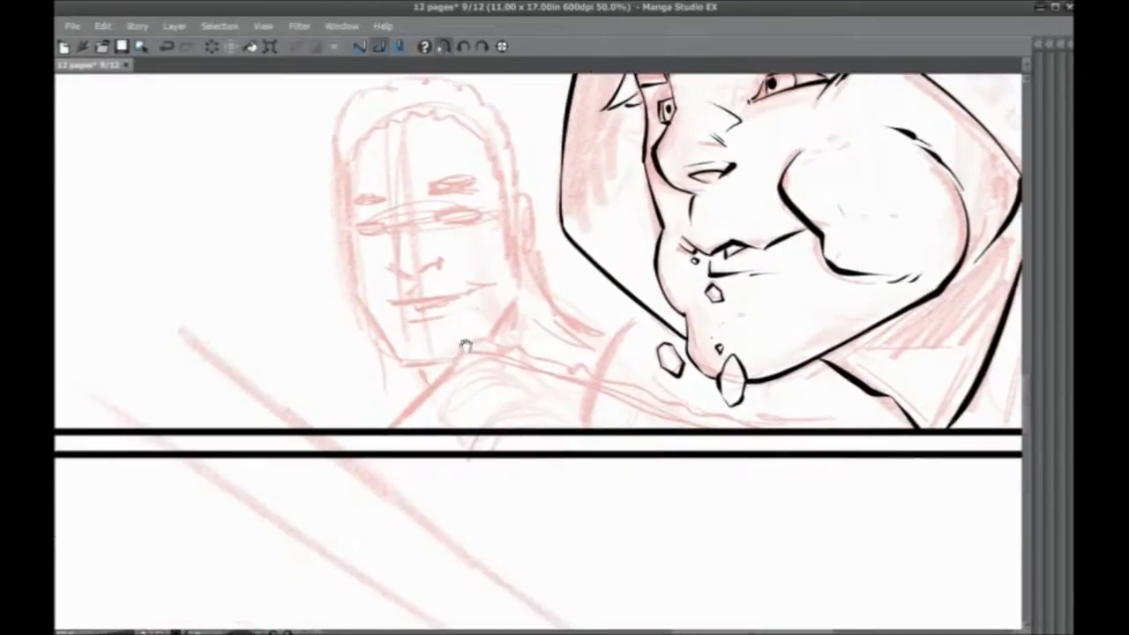
pyautogui.moveTo(369, 438)
pyautogui.mouseDown()
pyautogui.moveTo(459, 353)
pyautogui.moveTo(384, 339)
pyautogui.moveTo(316, 408)
pyautogui.mouseUp()
pyautogui.hotkey('ctrl', 'z')
pyautogui.moveTo(395, 324); pyautogui.dragTo(688, 409)
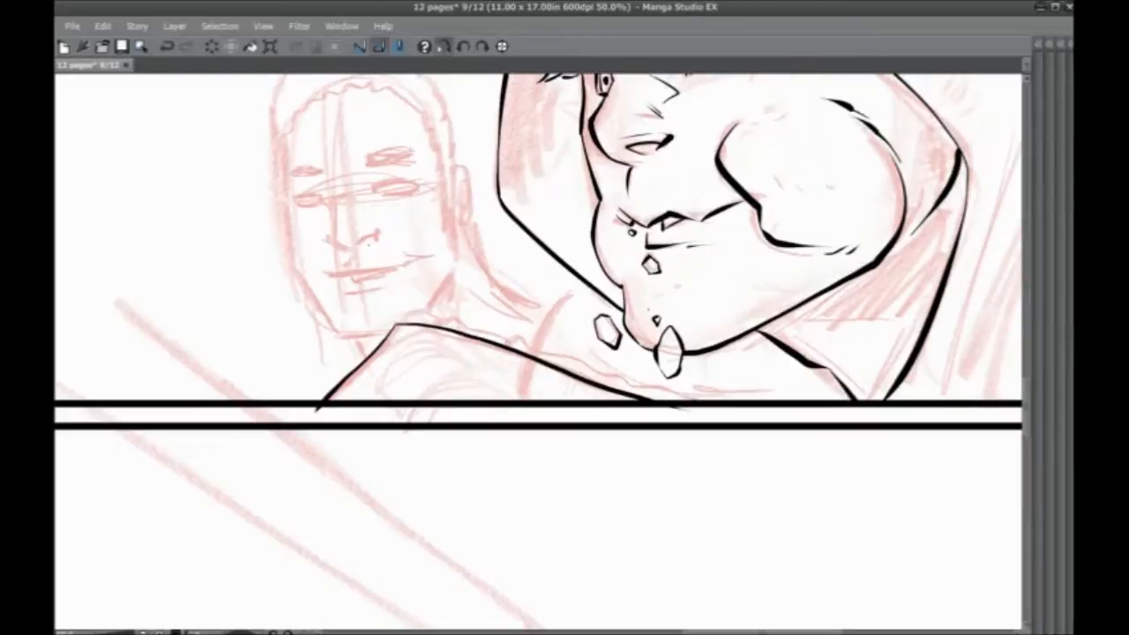
pyautogui.moveTo(397, 322)
pyautogui.mouseDown()
pyautogui.moveTo(498, 329)
pyautogui.moveTo(689, 409)
pyautogui.moveTo(732, 411)
pyautogui.mouseUp()
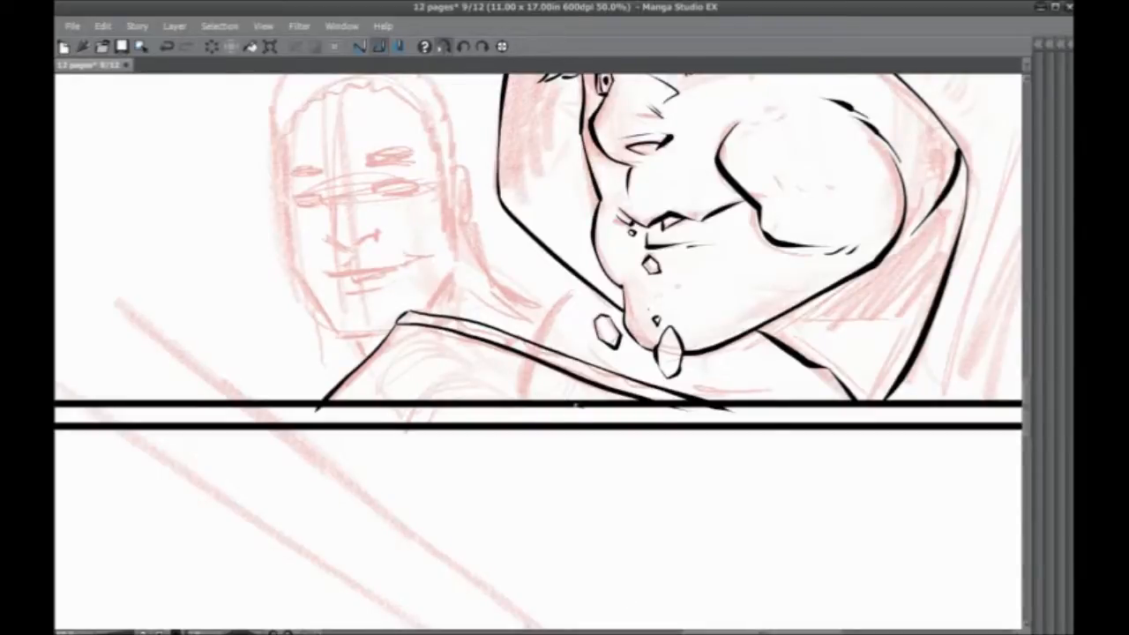
# Step: Add tapered hatching, a small dark fold and a few dots inside the shoulder shape along the panel's lower border
pyautogui.moveTo(569, 401)
pyautogui.mouseDown()
pyautogui.moveTo(531, 381)
pyautogui.moveTo(498, 401)
pyautogui.mouseUp()
pyautogui.moveTo(383, 357); pyautogui.dragTo(479, 364)
pyautogui.moveTo(327, 373); pyautogui.dragTo(393, 196)
pyautogui.moveTo(559, 414)
pyautogui.mouseDown()
pyautogui.moveTo(564, 390)
pyautogui.moveTo(580, 425)
pyautogui.mouseUp()
pyautogui.moveTo(559, 379); pyautogui.dragTo(570, 454)
pyautogui.hotkey('ctrl', 'z')
pyautogui.moveTo(546, 371)
pyautogui.mouseDown()
pyautogui.moveTo(562, 400)
pyautogui.moveTo(543, 379)
pyautogui.moveTo(551, 410)
pyautogui.moveTo(540, 406)
pyautogui.mouseUp()
pyautogui.moveTo(497, 340); pyautogui.dragTo(513, 365)
pyautogui.moveTo(511, 366); pyautogui.dragTo(529, 400)
pyautogui.moveTo(481, 330); pyautogui.dragTo(507, 375)
pyautogui.moveTo(505, 382); pyautogui.dragTo(518, 415)
pyautogui.moveTo(499, 363); pyautogui.dragTo(505, 373)
pyautogui.moveTo(474, 336)
pyautogui.mouseDown()
pyautogui.moveTo(518, 418)
pyautogui.moveTo(506, 397)
pyautogui.mouseUp()
pyautogui.click(470, 316)
# Step: Erase the shoulder ink that overshoots the panel's lower border and restore the canvas to its upright rotation
pyautogui.moveTo(544, 447); pyautogui.dragTo(569, 481)
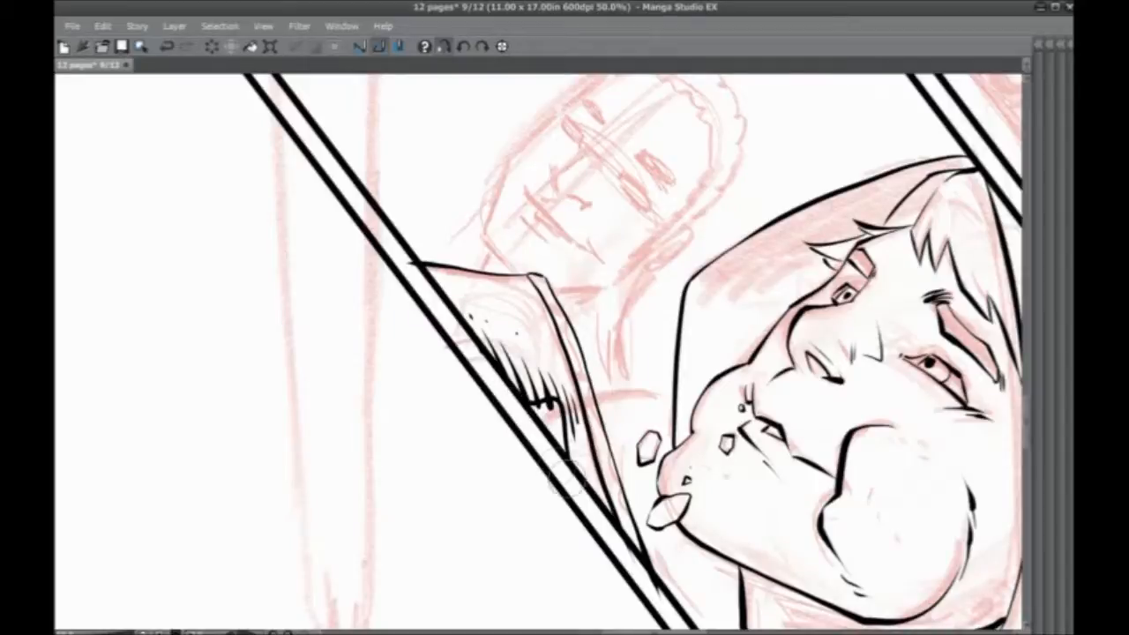
pyautogui.moveTo(402, 268); pyautogui.dragTo(410, 273)
pyautogui.moveTo(529, 447); pyautogui.dragTo(486, 309)
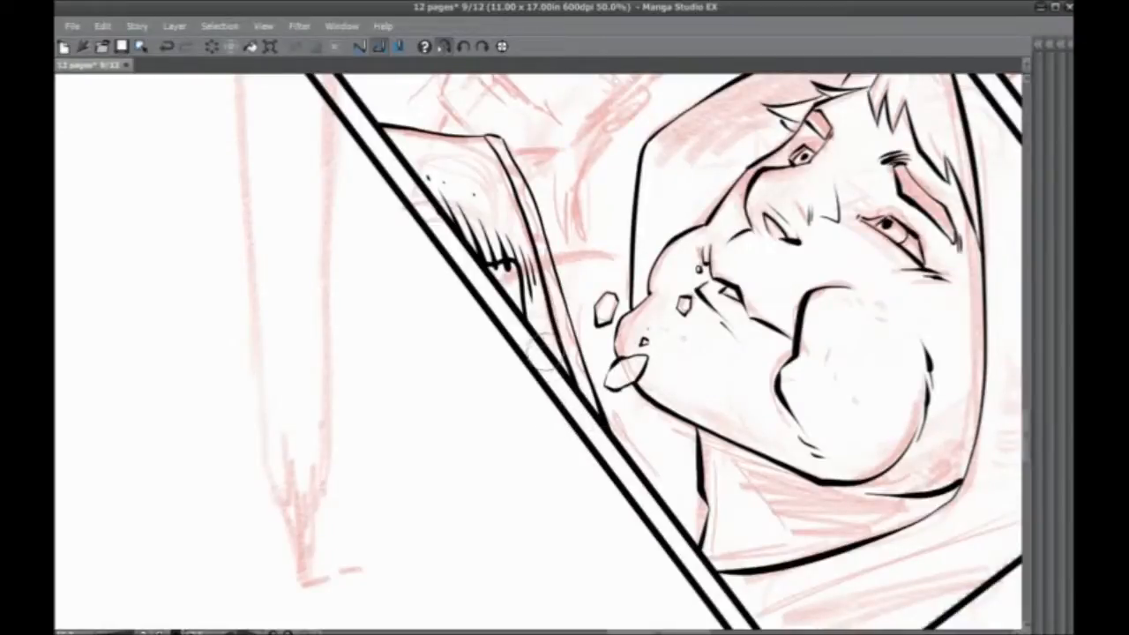
pyautogui.click(500, 47)
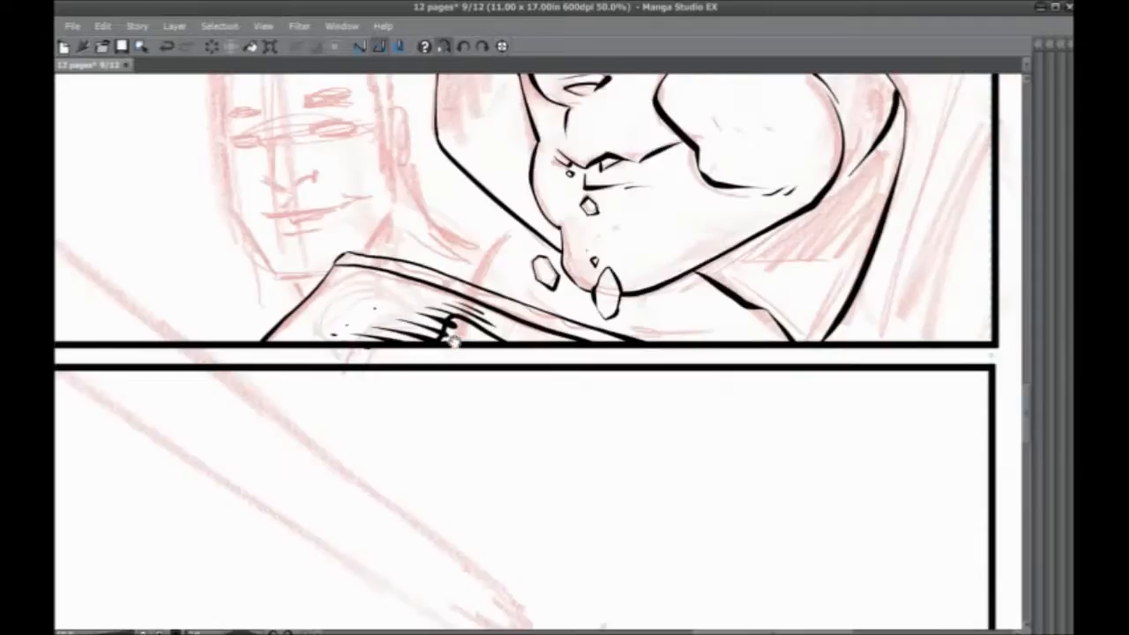
# Step: Ink the curved line rising from the shoulder's double edge to the hood near the character's chin
pyautogui.moveTo(450, 349); pyautogui.dragTo(495, 474)
pyautogui.moveTo(516, 407); pyautogui.dragTo(567, 343)
pyautogui.moveTo(527, 393); pyautogui.dragTo(517, 413)
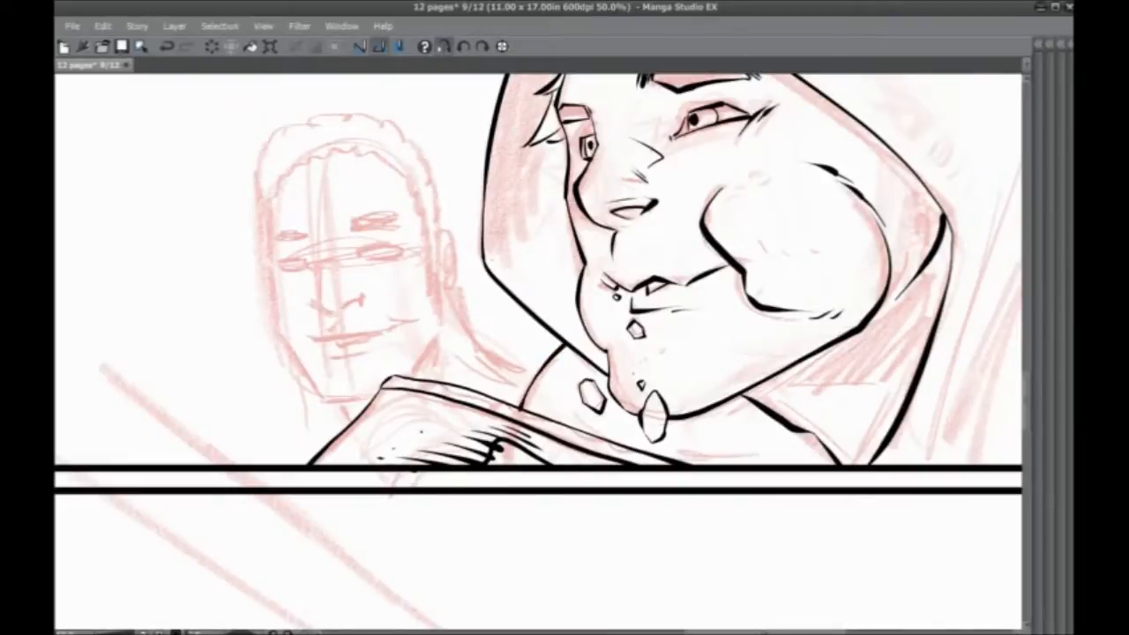
# Step: Ink the long cloth fold and the jagged fold beside it behind the hood, near the panel's outer side border
pyautogui.moveTo(554, 304); pyautogui.dragTo(431, 475)
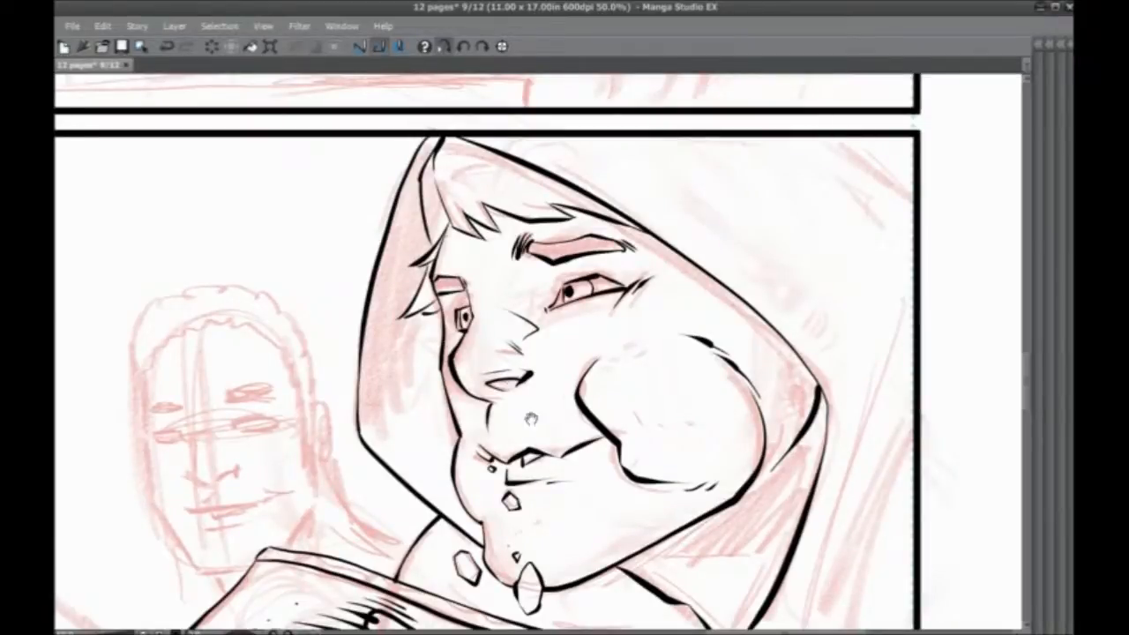
pyautogui.moveTo(617, 421); pyautogui.dragTo(536, 258)
pyautogui.moveTo(853, 250); pyautogui.dragTo(747, 494)
pyautogui.moveTo(849, 227); pyautogui.dragTo(756, 374)
pyautogui.moveTo(799, 262); pyautogui.dragTo(771, 338)
pyautogui.moveTo(799, 264); pyautogui.dragTo(738, 414)
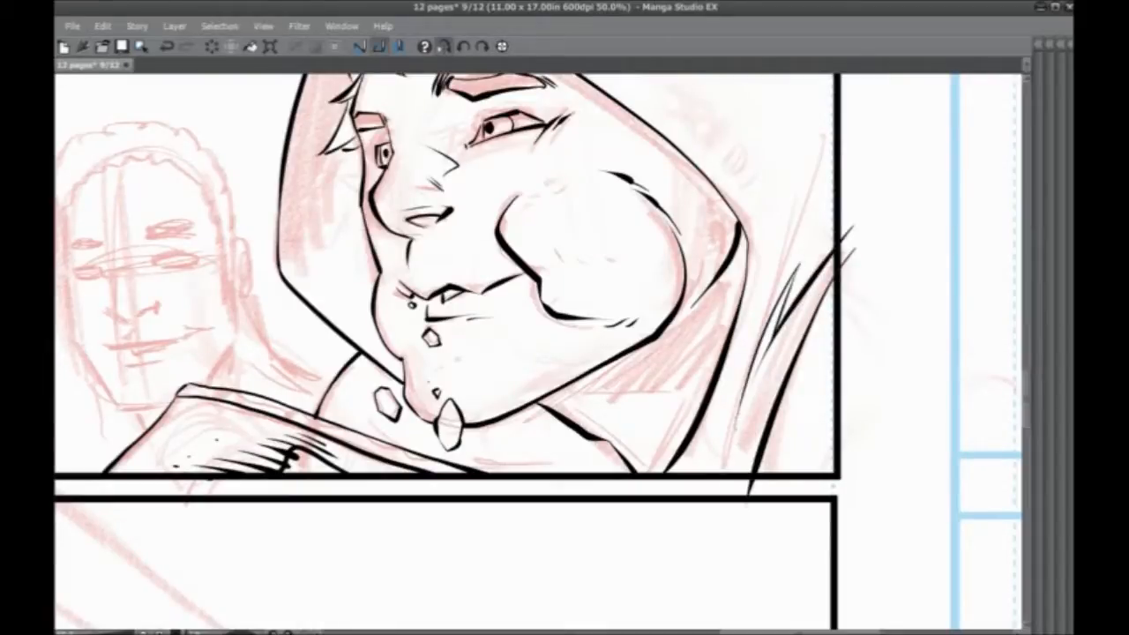
# Step: Ink more cloth folds behind the hood, continuing down to the lower border and up along the side border
pyautogui.moveTo(770, 380)
pyautogui.mouseDown()
pyautogui.moveTo(737, 421)
pyautogui.moveTo(730, 493)
pyautogui.mouseUp()
pyautogui.moveTo(727, 315); pyautogui.dragTo(704, 414)
pyautogui.moveTo(771, 427); pyautogui.dragTo(767, 441)
pyautogui.moveTo(766, 312)
pyautogui.mouseDown()
pyautogui.moveTo(728, 426)
pyautogui.moveTo(718, 361)
pyautogui.mouseUp()
pyautogui.moveTo(804, 298)
pyautogui.mouseDown()
pyautogui.moveTo(732, 451)
pyautogui.moveTo(795, 182)
pyautogui.mouseUp()
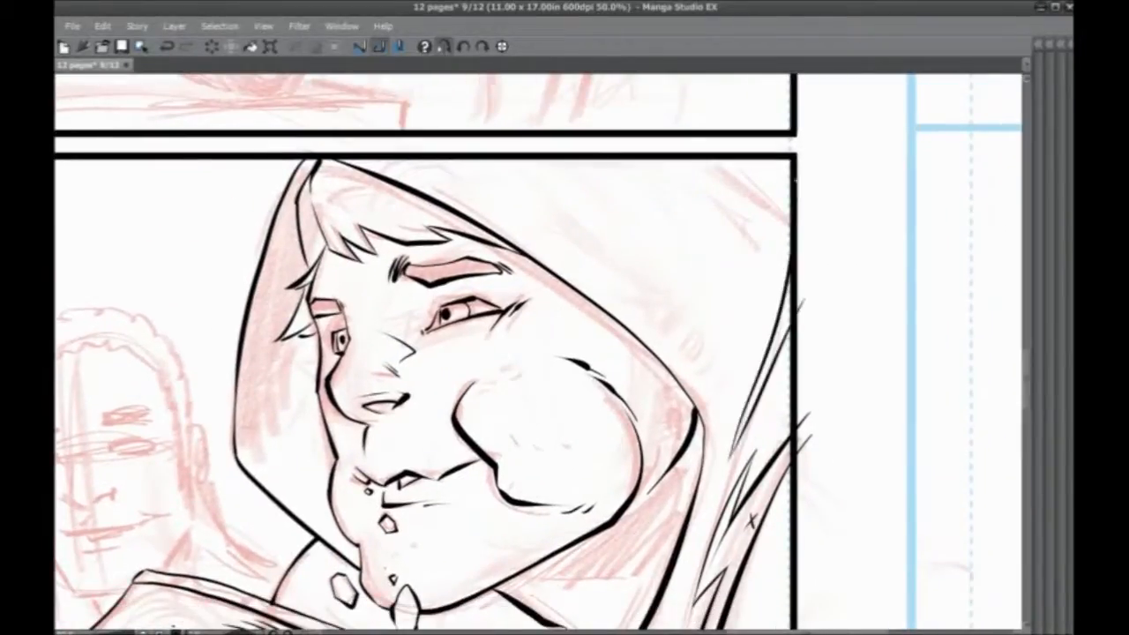
# Step: Mark the upper fold's shadow with a small X, finish the fold lines, and erase the ink overshooting the panel borders
pyautogui.moveTo(783, 318); pyautogui.dragTo(783, 325)
pyautogui.moveTo(733, 449); pyautogui.dragTo(712, 500)
pyautogui.scroll(-3, 751, 378)
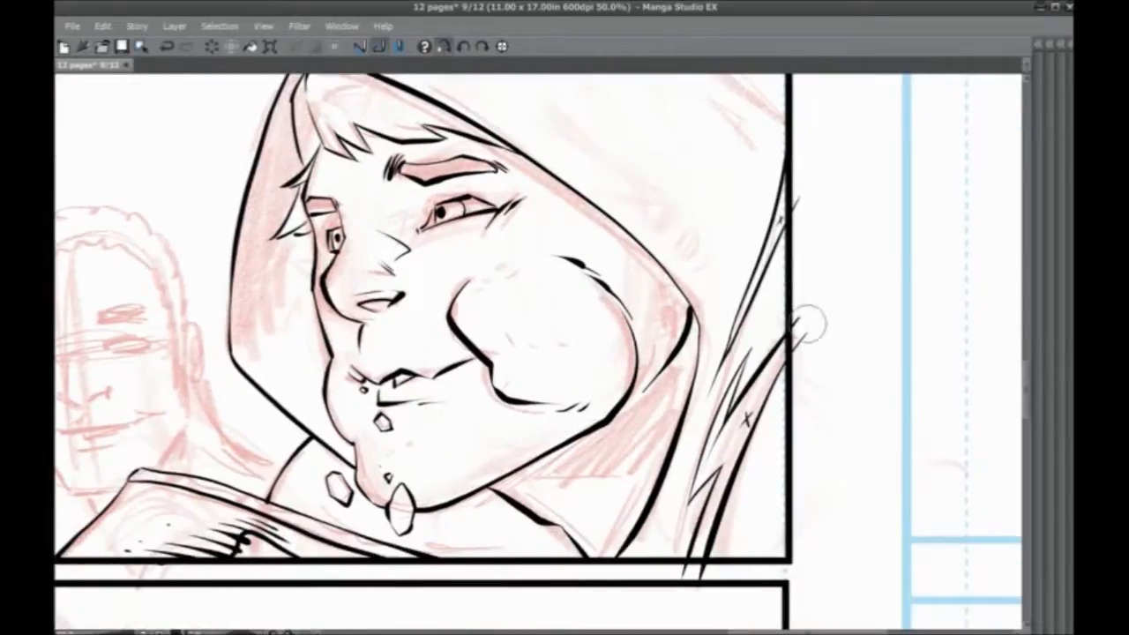
pyautogui.scroll(-4, 793, 229)
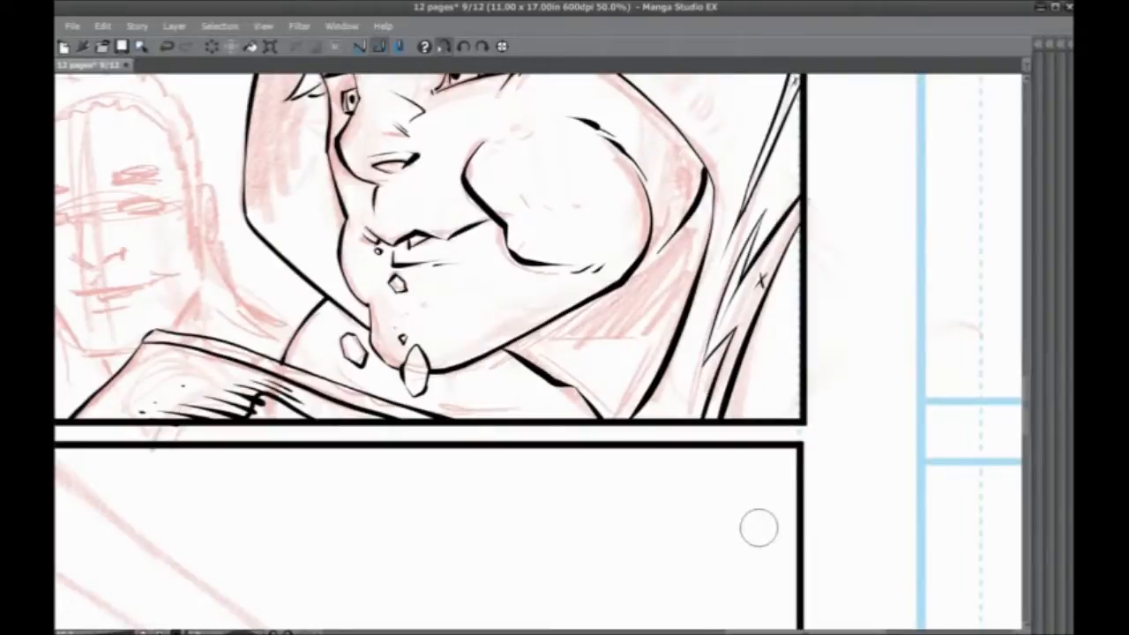
# Step: Ink a second, broken contour line parallel to the hood opening's edge, from near its peak down past the cheek
pyautogui.moveTo(439, 402); pyautogui.dragTo(469, 547)
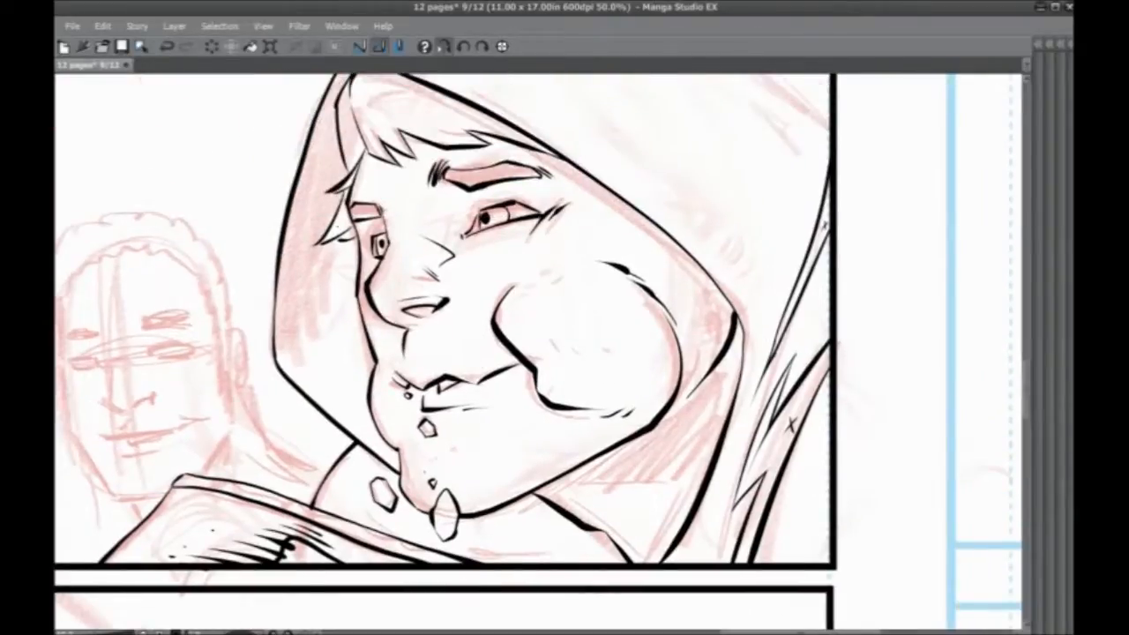
pyautogui.moveTo(475, 431); pyautogui.dragTo(468, 408)
pyautogui.click(445, 404)
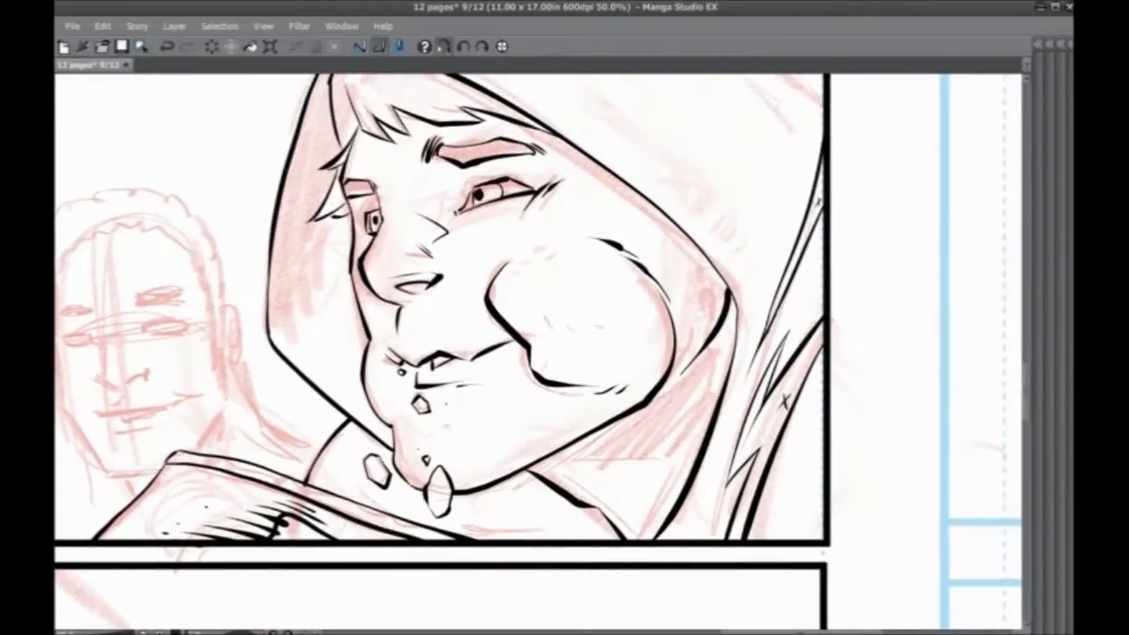
pyautogui.moveTo(544, 317); pyautogui.dragTo(542, 473)
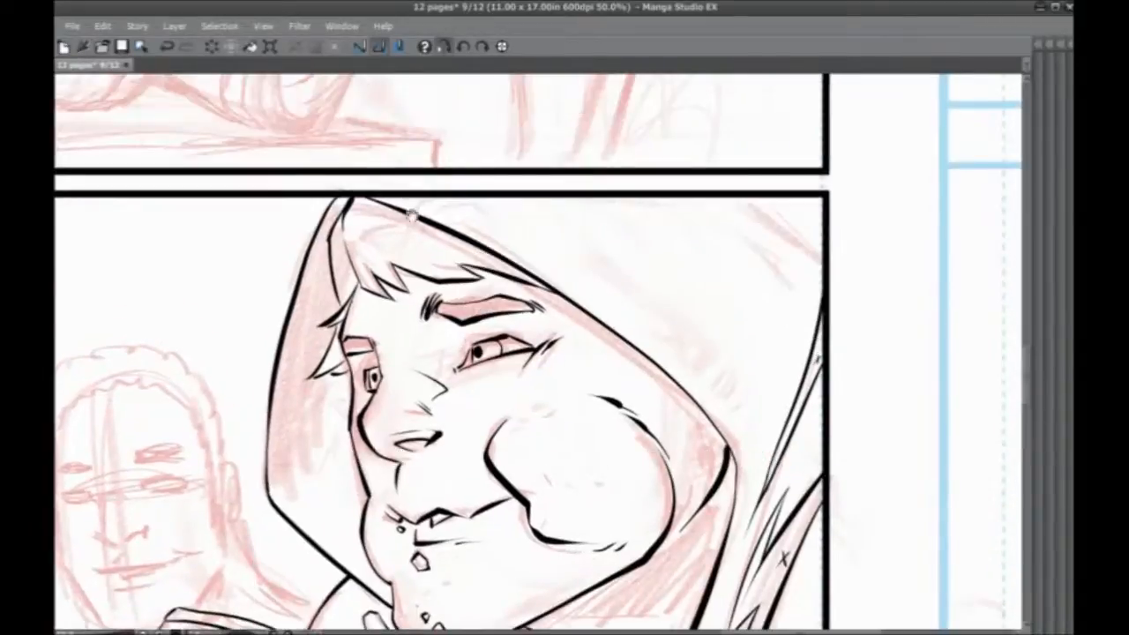
pyautogui.moveTo(390, 196); pyautogui.dragTo(473, 231)
pyautogui.hotkey('ctrl', 'z')
pyautogui.moveTo(395, 197)
pyautogui.mouseDown()
pyautogui.moveTo(480, 233)
pyautogui.moveTo(599, 311)
pyautogui.moveTo(686, 376)
pyautogui.moveTo(739, 441)
pyautogui.moveTo(744, 511)
pyautogui.moveTo(701, 615)
pyautogui.mouseUp()
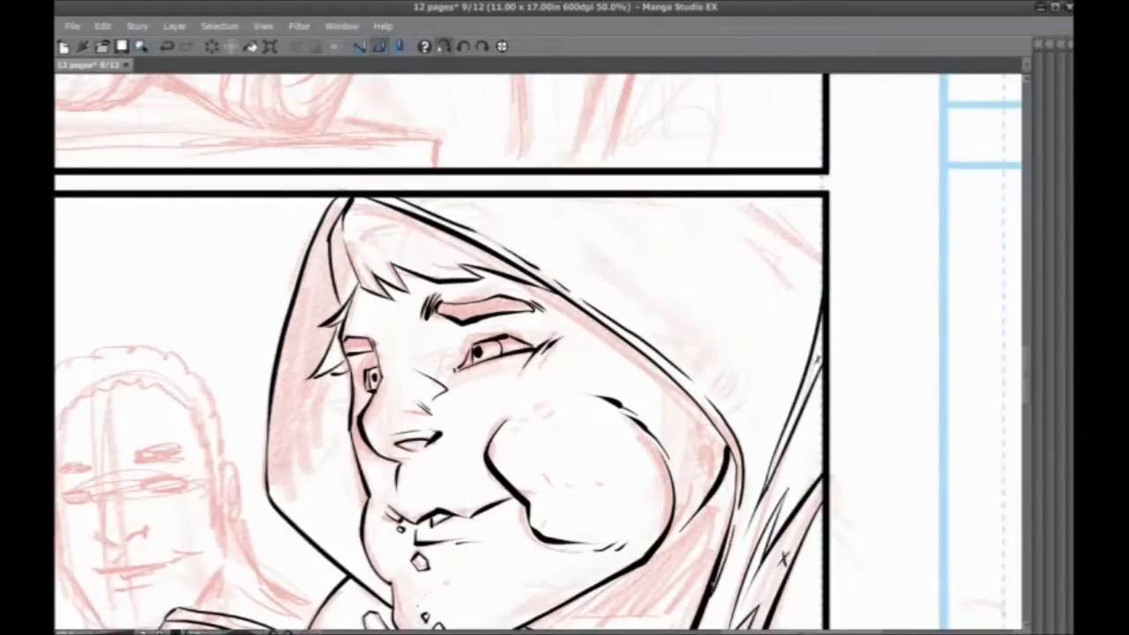
# Step: Ink the pointed, jagged cloth fold in the panel's upper outer corner behind the hood
pyautogui.moveTo(332, 416); pyautogui.dragTo(394, 343)
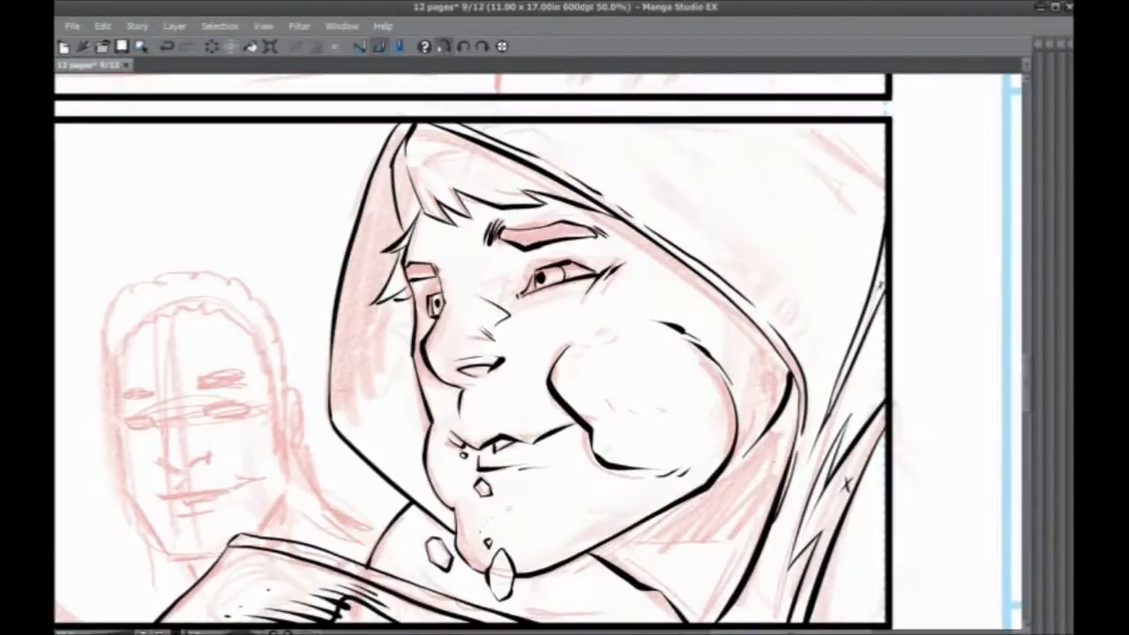
pyautogui.moveTo(753, 487); pyautogui.dragTo(795, 372)
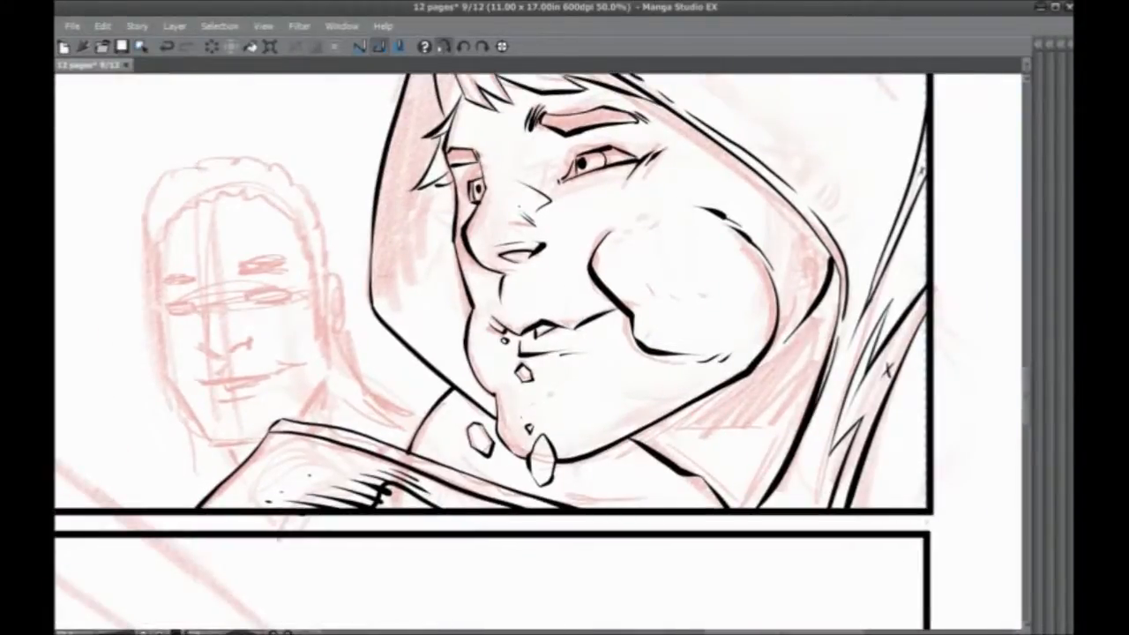
pyautogui.moveTo(550, 353); pyautogui.dragTo(597, 506)
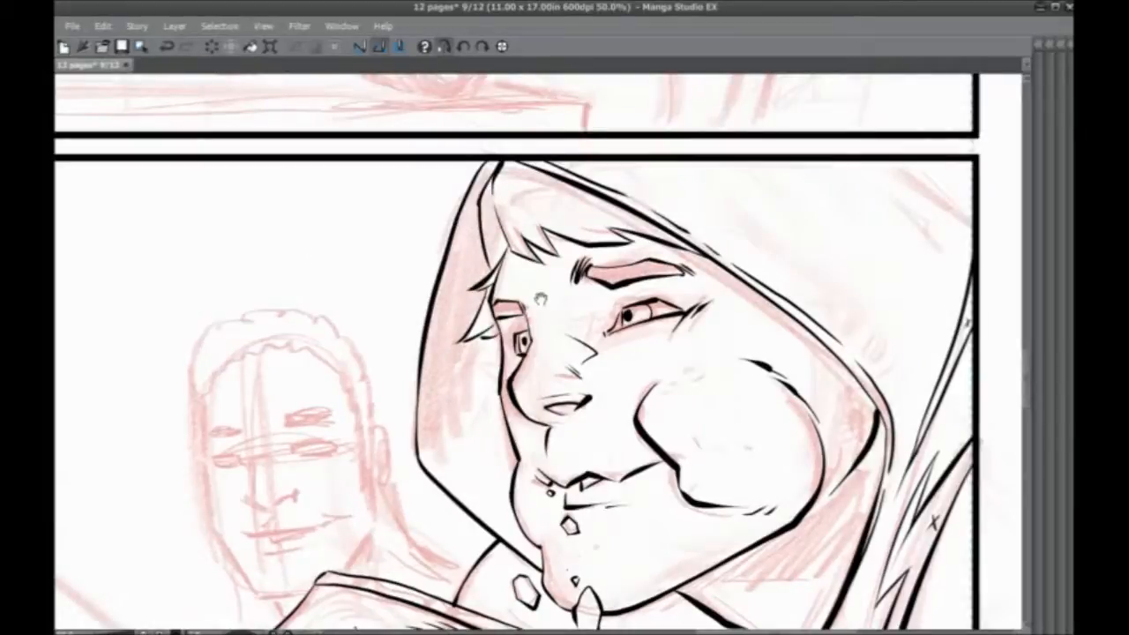
pyautogui.moveTo(544, 327); pyautogui.dragTo(477, 366)
pyautogui.moveTo(908, 262)
pyautogui.mouseDown()
pyautogui.moveTo(801, 210)
pyautogui.moveTo(888, 292)
pyautogui.moveTo(858, 252)
pyautogui.mouseUp()
pyautogui.moveTo(859, 253)
pyautogui.mouseDown()
pyautogui.moveTo(916, 299)
pyautogui.moveTo(870, 283)
pyautogui.mouseUp()
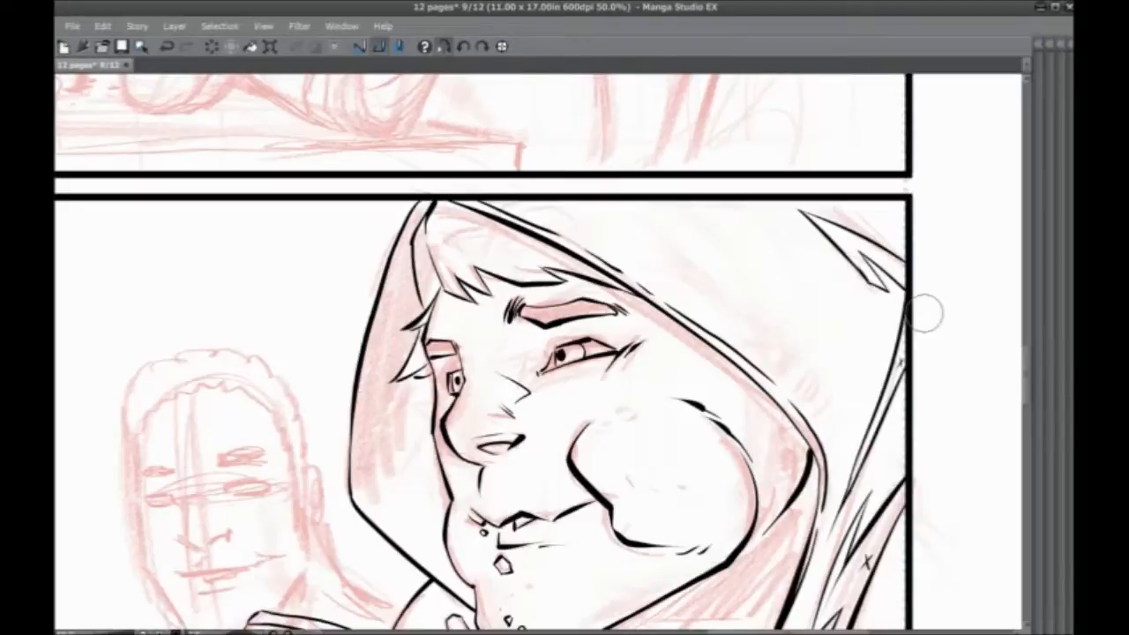
# Step: Cross-hatch the shadow along the long fold beside the panel's outer side border
pyautogui.moveTo(692, 518); pyautogui.dragTo(617, 381)
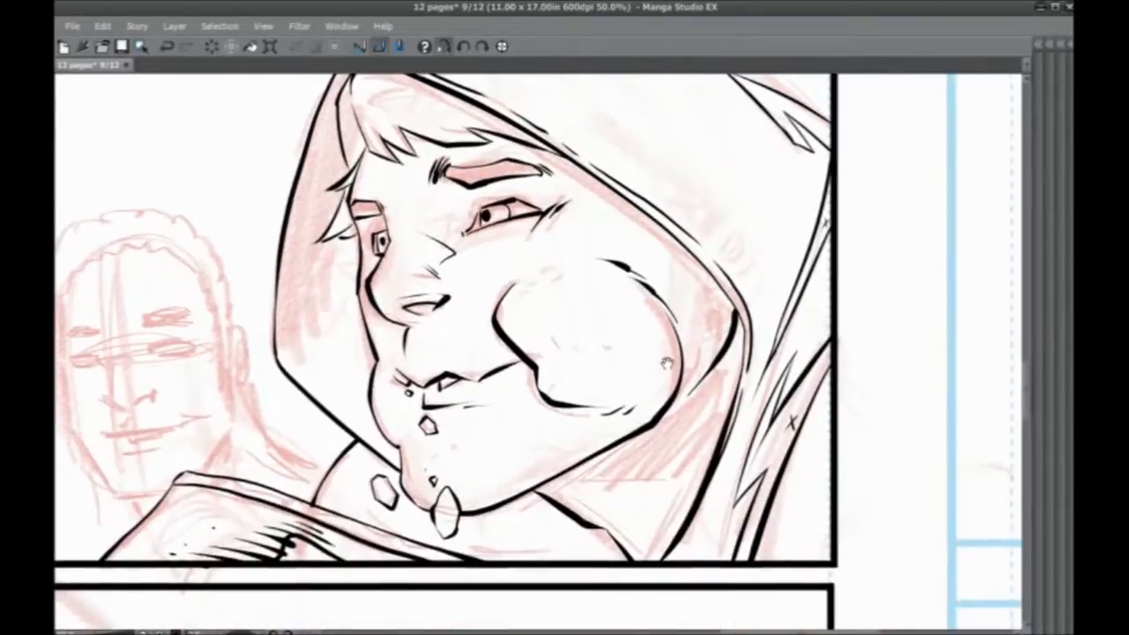
pyautogui.moveTo(773, 330)
pyautogui.mouseDown()
pyautogui.moveTo(799, 179)
pyautogui.moveTo(832, 183)
pyautogui.mouseUp()
pyautogui.moveTo(818, 169)
pyautogui.mouseDown()
pyautogui.moveTo(830, 152)
pyautogui.moveTo(834, 166)
pyautogui.mouseUp()
pyautogui.moveTo(788, 286); pyautogui.dragTo(797, 268)
pyautogui.moveTo(794, 266); pyautogui.dragTo(805, 236)
pyautogui.moveTo(818, 187); pyautogui.dragTo(829, 169)
pyautogui.moveTo(793, 233); pyautogui.dragTo(804, 212)
pyautogui.moveTo(804, 210); pyautogui.dragTo(825, 156)
# Step: Fill the area above the jagged fold in the panel's upper outer corner with dense cross-hatching
pyautogui.moveTo(723, 280); pyautogui.dragTo(746, 426)
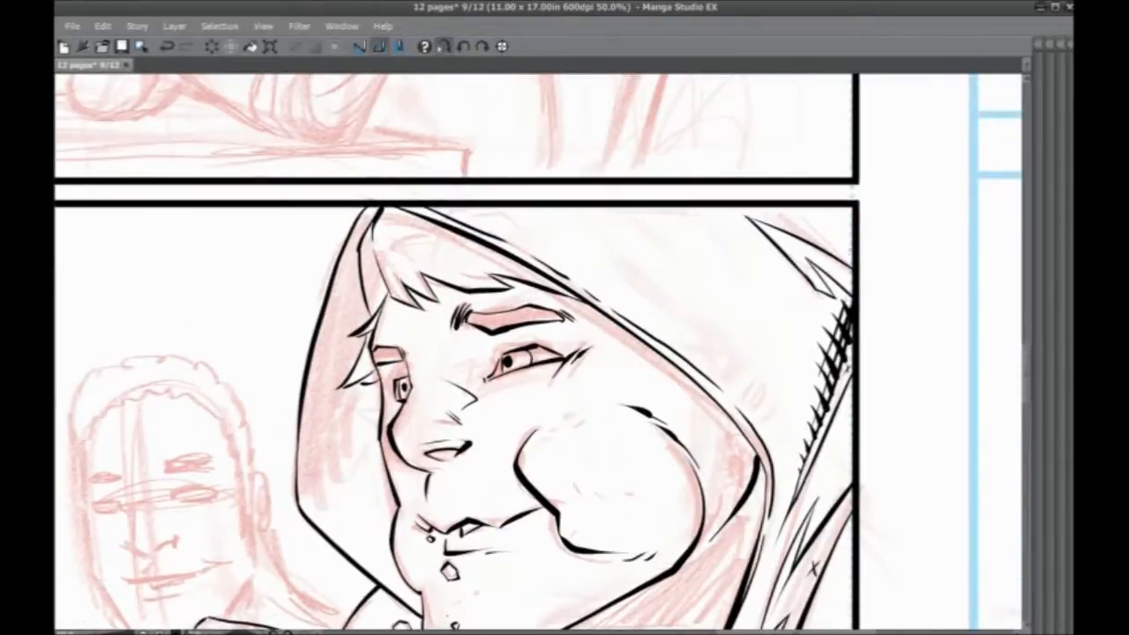
pyautogui.moveTo(846, 268)
pyautogui.mouseDown()
pyautogui.moveTo(850, 237)
pyautogui.moveTo(839, 266)
pyautogui.mouseUp()
pyautogui.moveTo(831, 224)
pyautogui.mouseDown()
pyautogui.moveTo(827, 259)
pyautogui.moveTo(798, 231)
pyautogui.mouseUp()
pyautogui.moveTo(793, 213)
pyautogui.mouseDown()
pyautogui.moveTo(791, 240)
pyautogui.moveTo(788, 228)
pyautogui.mouseUp()
pyautogui.moveTo(784, 215); pyautogui.dragTo(777, 233)
pyautogui.moveTo(776, 219); pyautogui.dragTo(766, 231)
pyautogui.moveTo(764, 212)
pyautogui.mouseDown()
pyautogui.moveTo(760, 229)
pyautogui.moveTo(804, 228)
pyautogui.moveTo(852, 266)
pyautogui.mouseUp()
pyautogui.moveTo(804, 220); pyautogui.dragTo(853, 249)
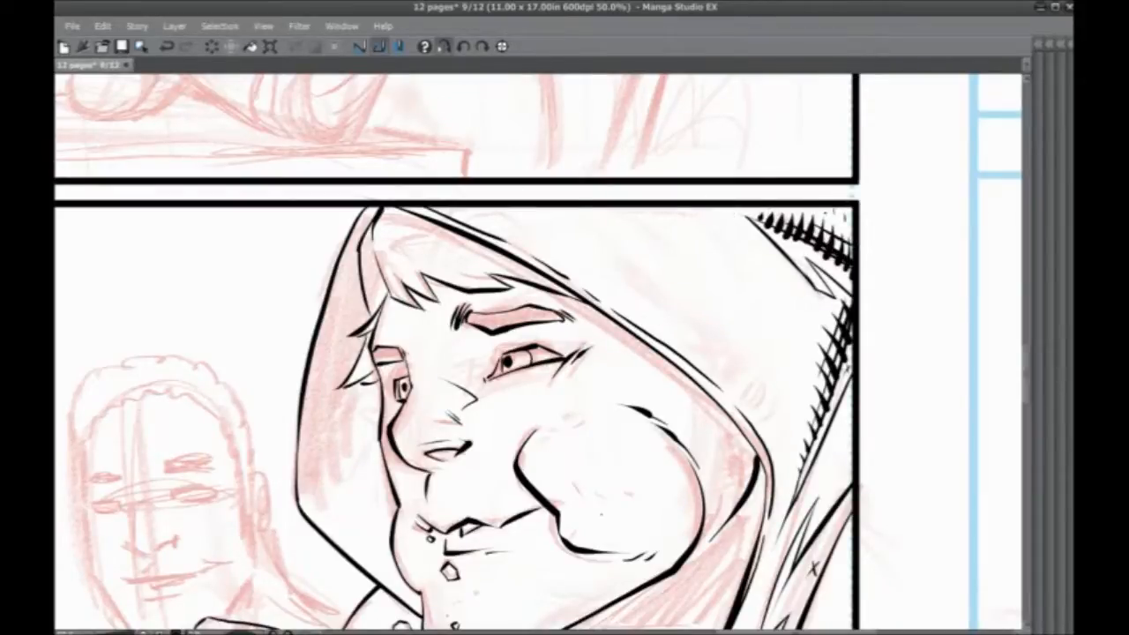
# Step: Hatch the shadow between the lower folds behind the hood and add short tapering marks near the panel's lower border
pyautogui.scroll(-4, 459, 352)
pyautogui.moveTo(792, 345)
pyautogui.mouseDown()
pyautogui.moveTo(846, 258)
pyautogui.moveTo(845, 220)
pyautogui.moveTo(816, 344)
pyautogui.moveTo(843, 305)
pyautogui.moveTo(827, 282)
pyautogui.mouseUp()
pyautogui.moveTo(832, 273); pyautogui.dragTo(835, 262)
pyautogui.moveTo(828, 272); pyautogui.dragTo(838, 252)
pyautogui.moveTo(837, 247); pyautogui.dragTo(845, 233)
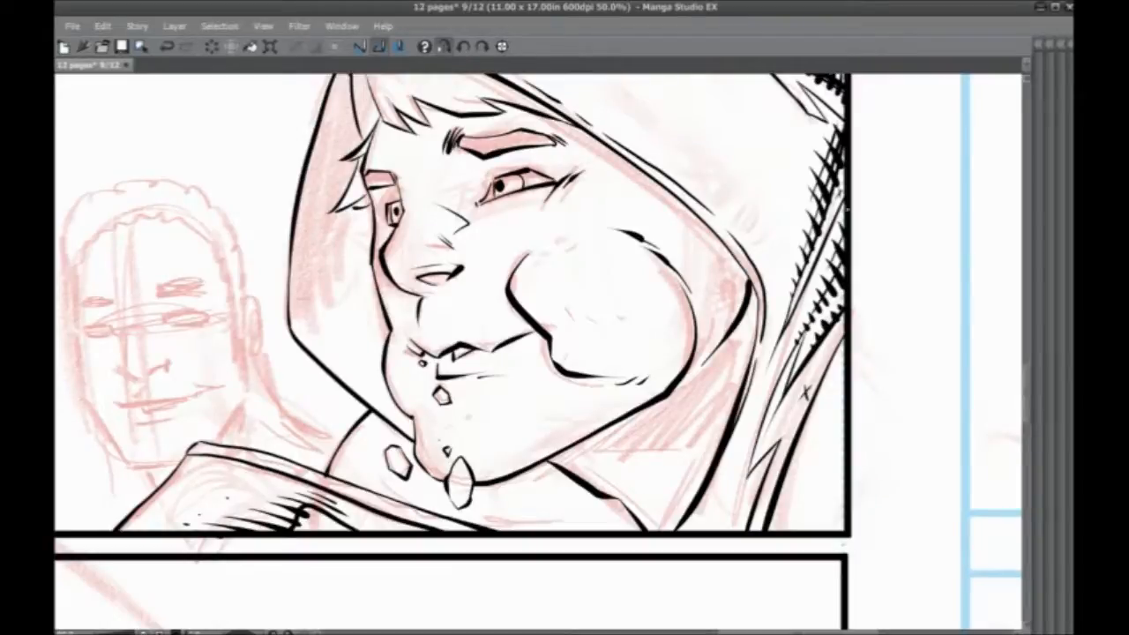
pyautogui.moveTo(804, 393); pyautogui.dragTo(829, 294)
pyautogui.moveTo(776, 353); pyautogui.dragTo(752, 414)
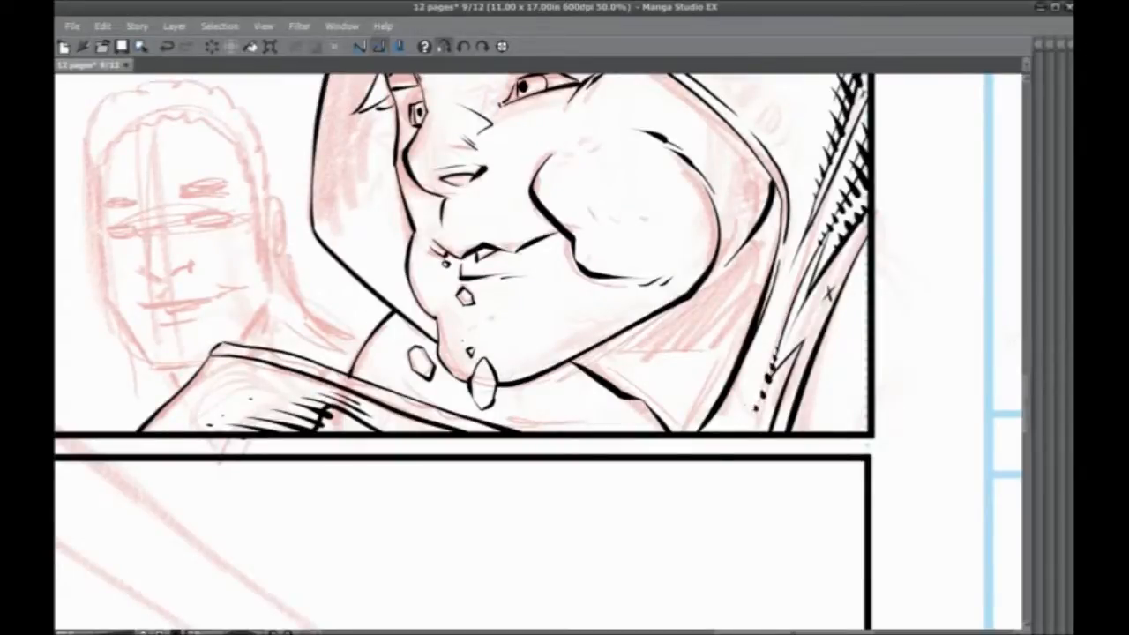
# Step: Extend the front crease of the puffed cheek upward with a short tapered stroke
pyautogui.moveTo(332, 289); pyautogui.dragTo(357, 450)
pyautogui.scroll(-1, 326, 414)
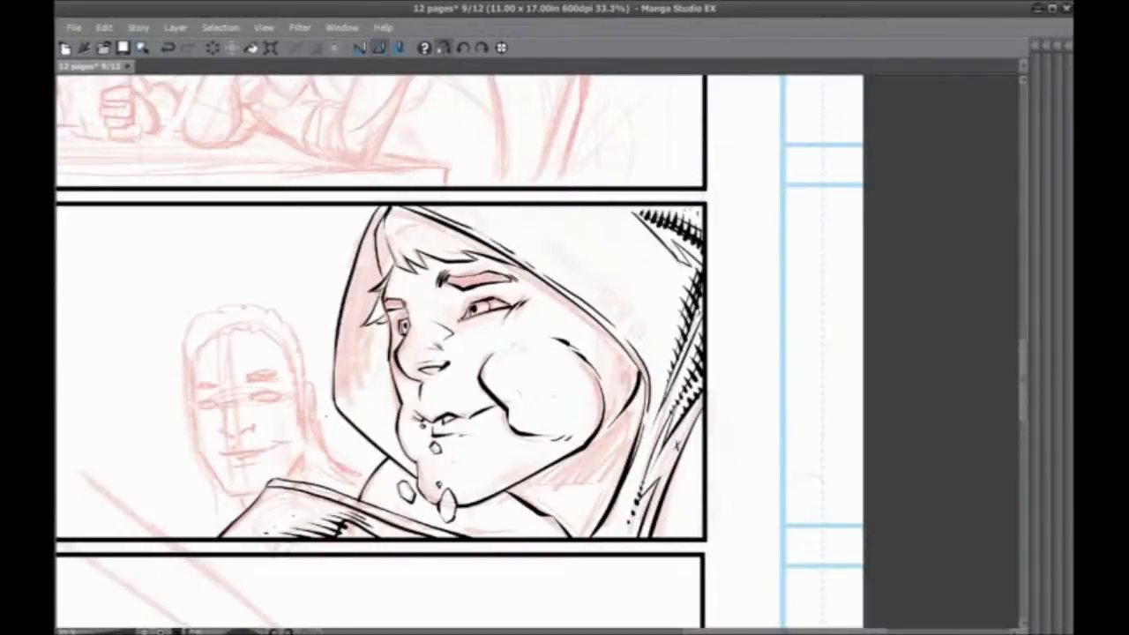
pyautogui.scroll(1, 320, 414)
pyautogui.moveTo(327, 416); pyautogui.dragTo(432, 430)
pyautogui.moveTo(663, 379); pyautogui.dragTo(693, 318)
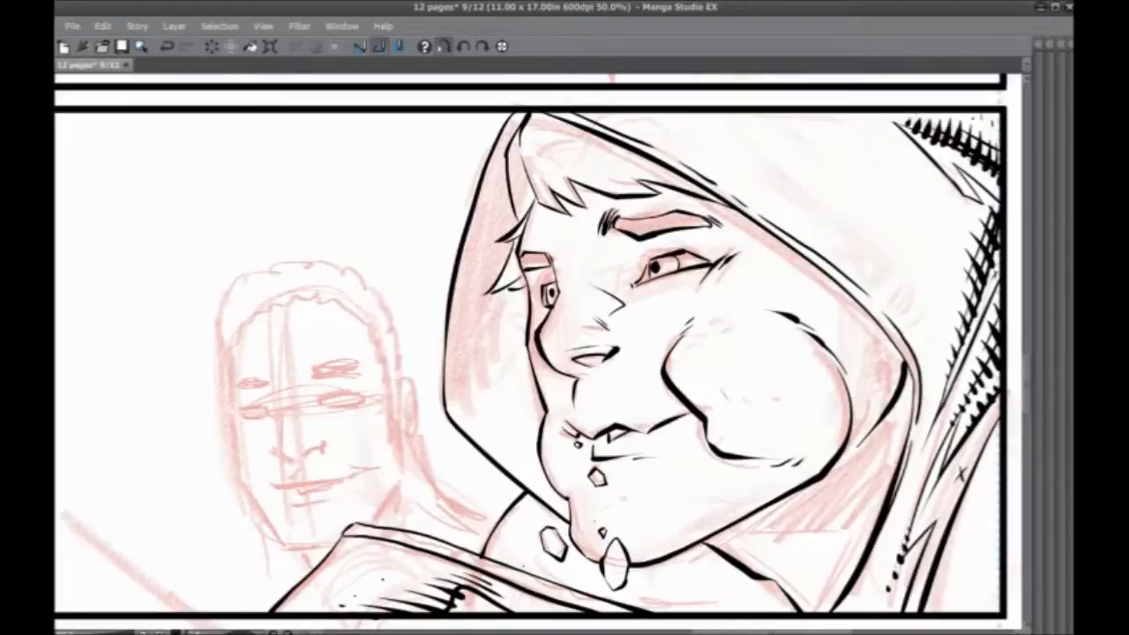
# Step: Mirror the canvas view horizontally and ink the background figure's nose, nostril and mouth line over the sketch
pyautogui.click(440, 47)
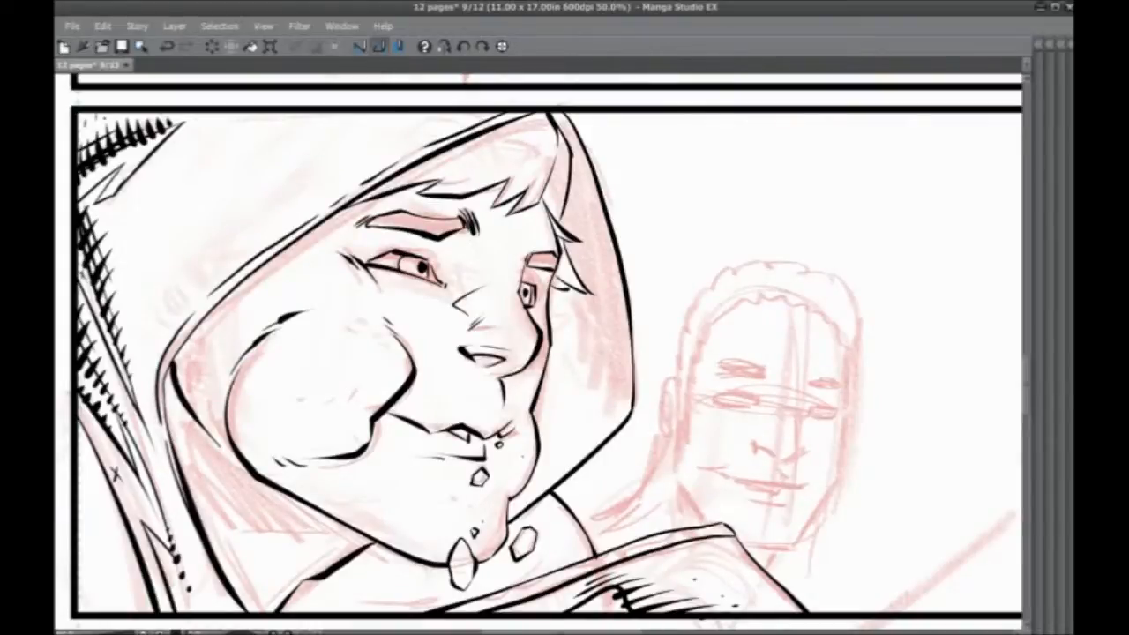
pyautogui.moveTo(715, 493); pyautogui.dragTo(507, 376)
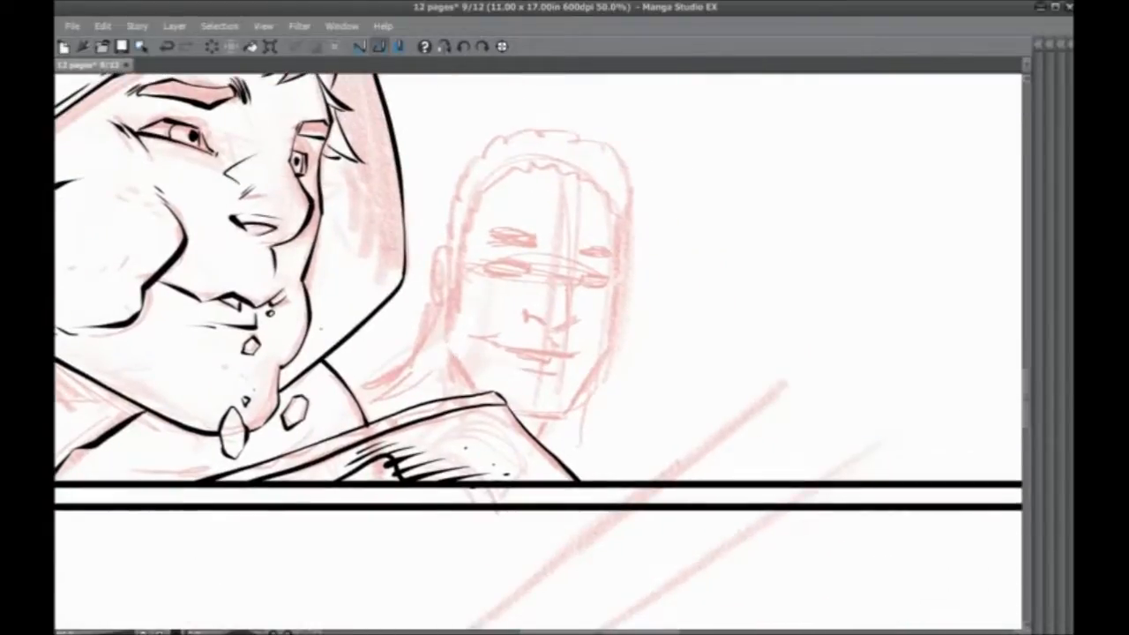
pyautogui.scroll(1, 321, 329)
pyautogui.moveTo(626, 264)
pyautogui.mouseDown()
pyautogui.moveTo(654, 267)
pyautogui.moveTo(657, 314)
pyautogui.moveTo(636, 329)
pyautogui.moveTo(599, 319)
pyautogui.moveTo(598, 308)
pyautogui.moveTo(624, 319)
pyautogui.moveTo(656, 351)
pyautogui.moveTo(630, 361)
pyautogui.moveTo(514, 329)
pyautogui.moveTo(572, 338)
pyautogui.mouseUp()
pyautogui.hotkey('ctrl', 'z')
pyautogui.hotkey('ctrl', 'z')
pyautogui.moveTo(636, 361)
pyautogui.mouseDown()
pyautogui.moveTo(668, 357)
pyautogui.moveTo(544, 336)
pyautogui.mouseUp()
pyautogui.hotkey('ctrl', 'z')
pyautogui.hotkey('ctrl', 'z')
pyautogui.moveTo(610, 350); pyautogui.dragTo(552, 341)
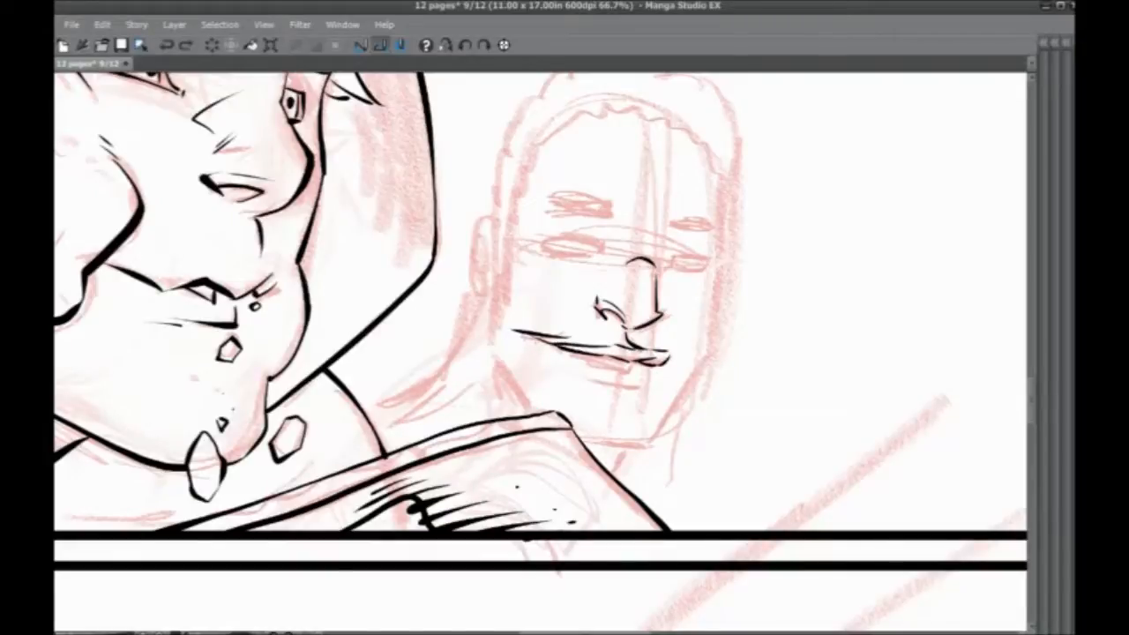
# Step: Ink the background figure's lower lip, and show the palettes to hide the red pencil sketch on Layer 1
pyautogui.moveTo(628, 373); pyautogui.dragTo(574, 351)
pyautogui.hotkey('ctrl', 'z')
pyautogui.press('Tab')
pyautogui.moveTo(413, 314)
pyautogui.mouseDown()
pyautogui.moveTo(472, 315)
pyautogui.moveTo(399, 375)
pyautogui.moveTo(400, 316)
pyautogui.mouseUp()
pyautogui.hotkey('ctrl', 'z')
pyautogui.scroll(1, 222, 311)
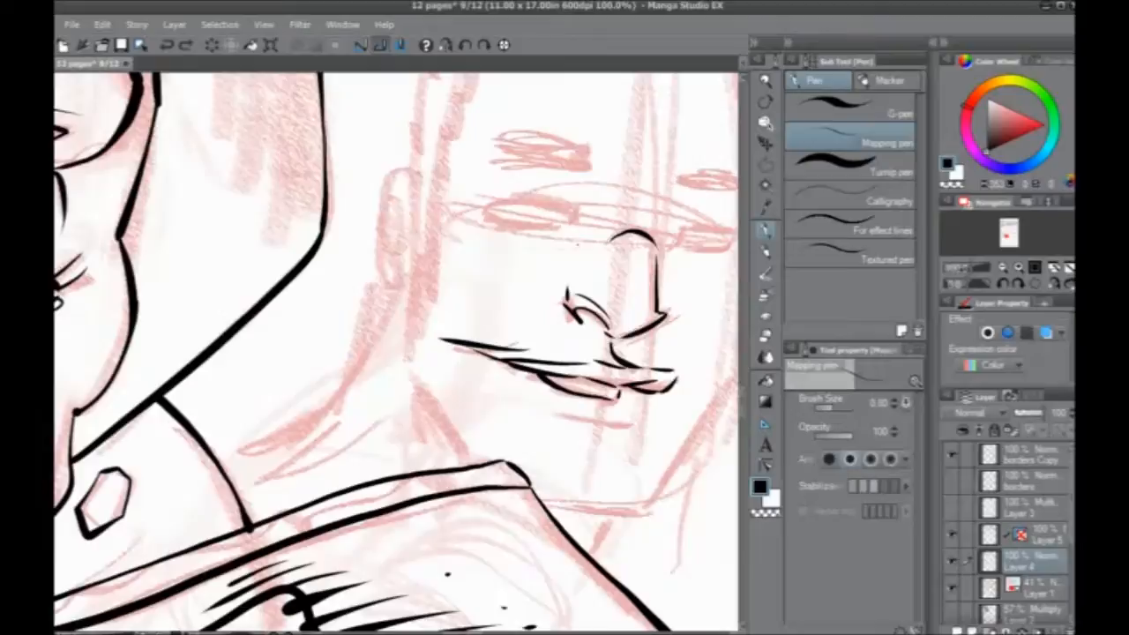
pyautogui.click(951, 586)
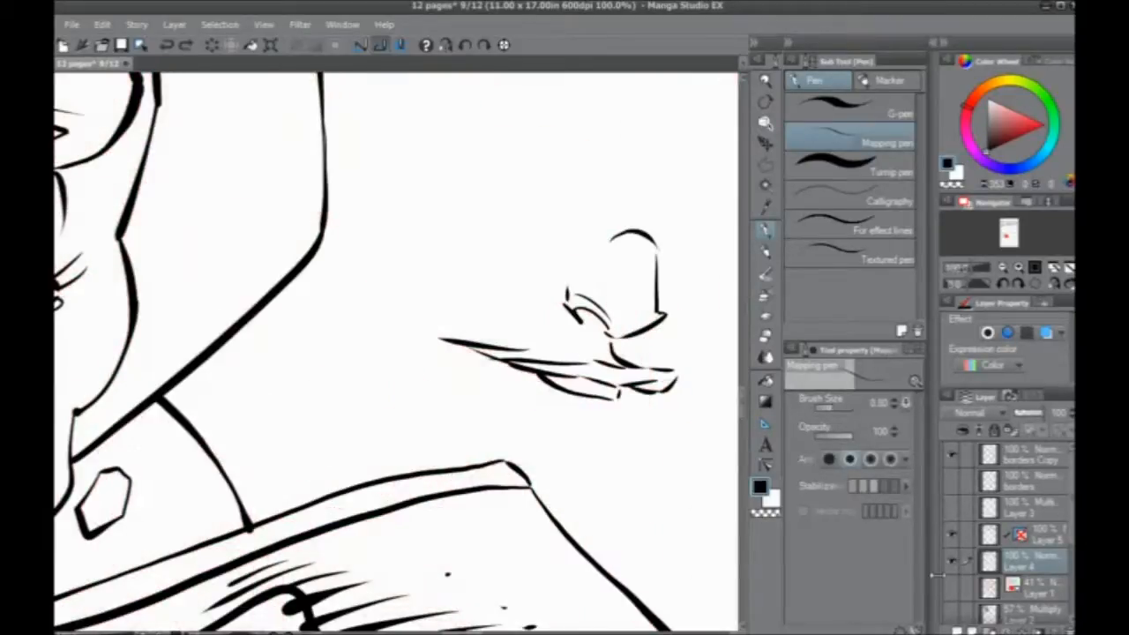
# Step: Examine the inked panel at page scale and close up with the red sketch hidden
pyautogui.hotkey('ctrl', '-')
pyautogui.hotkey('ctrl', '-')
pyautogui.hotkey('ctrl', '-')
pyautogui.hotkey('ctrl', '-')
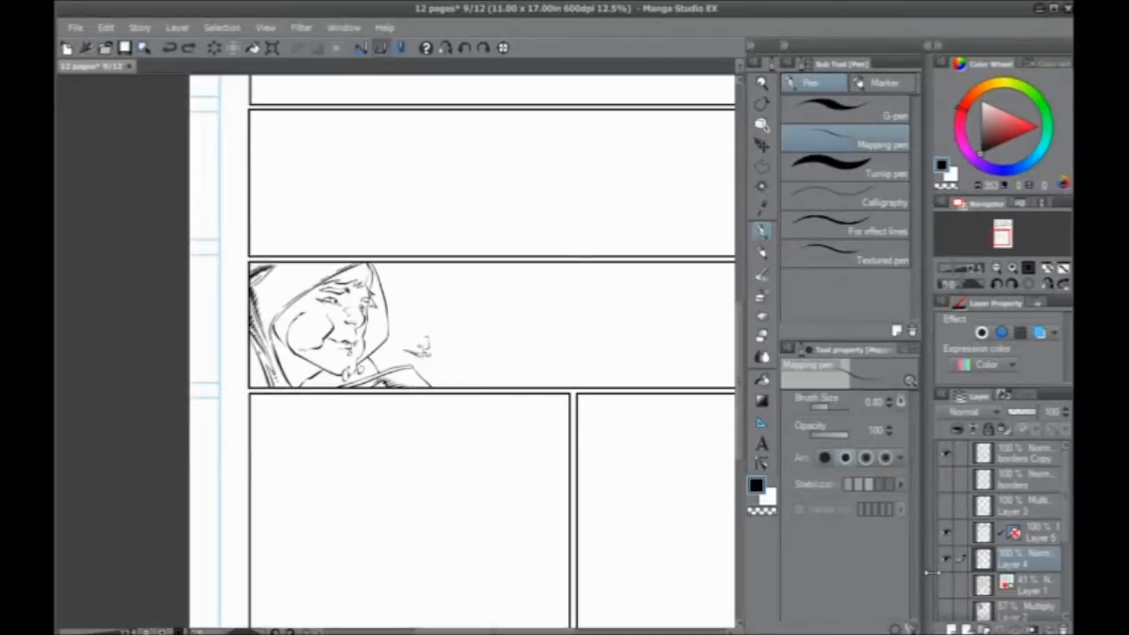
pyautogui.hotkey('ctrl', '+')
pyautogui.hotkey('ctrl', '+')
pyautogui.hotkey('ctrl', '+')
pyautogui.hotkey('ctrl', '+')
pyautogui.hotkey('ctrl', '+')
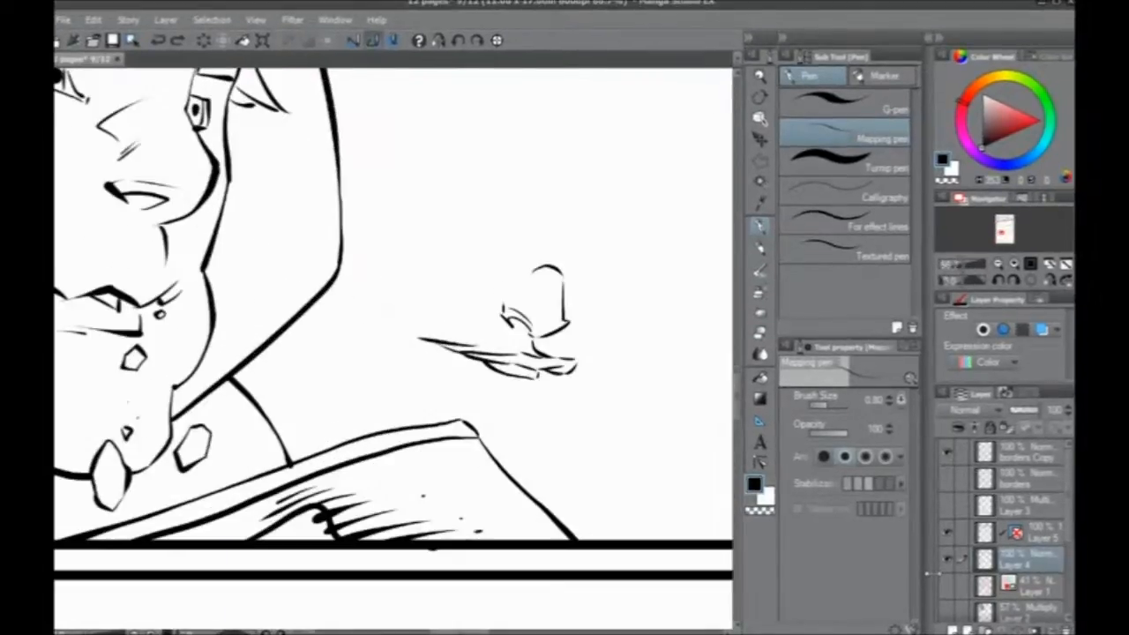
pyautogui.hotkey('ctrl', '+')
# Step: Show the red sketch on Layer 1 and ink short crease marks above the background figure's nostril and the line beneath his lower lip
pyautogui.click(946, 586)
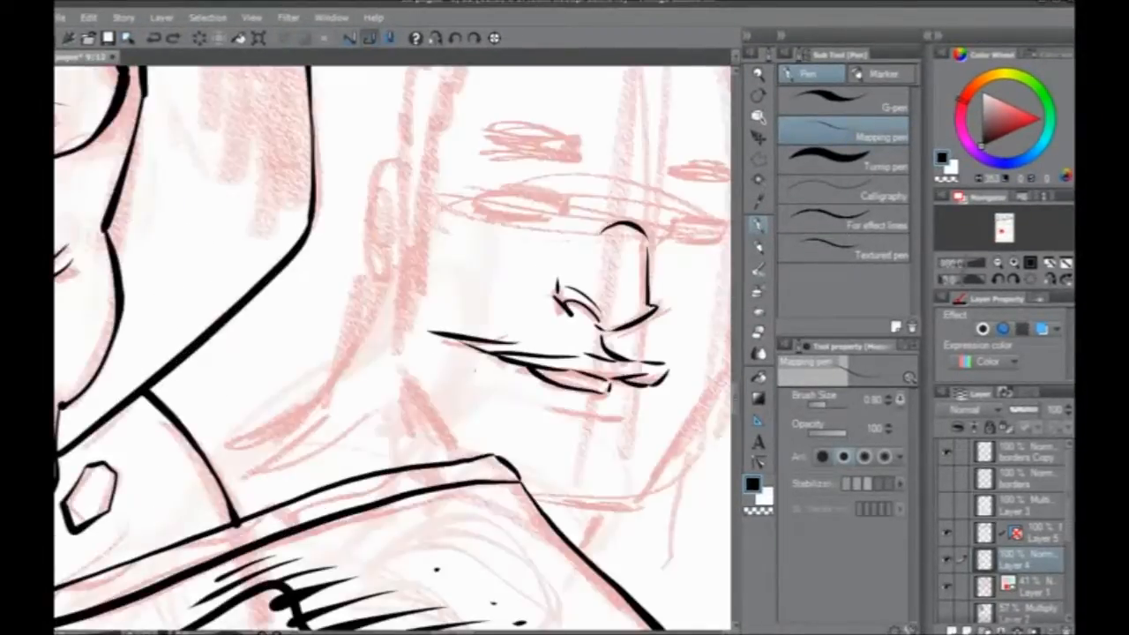
pyautogui.moveTo(586, 374)
pyautogui.mouseDown()
pyautogui.moveTo(562, 370)
pyautogui.moveTo(577, 358)
pyautogui.moveTo(656, 384)
pyautogui.moveTo(594, 386)
pyautogui.mouseUp()
pyautogui.hotkey('ctrl', 'z')
pyautogui.moveTo(447, 392); pyautogui.dragTo(406, 447)
pyautogui.moveTo(534, 334); pyautogui.dragTo(550, 313)
pyautogui.hotkey('ctrl', 'z')
pyautogui.hotkey('ctrl', 'z')
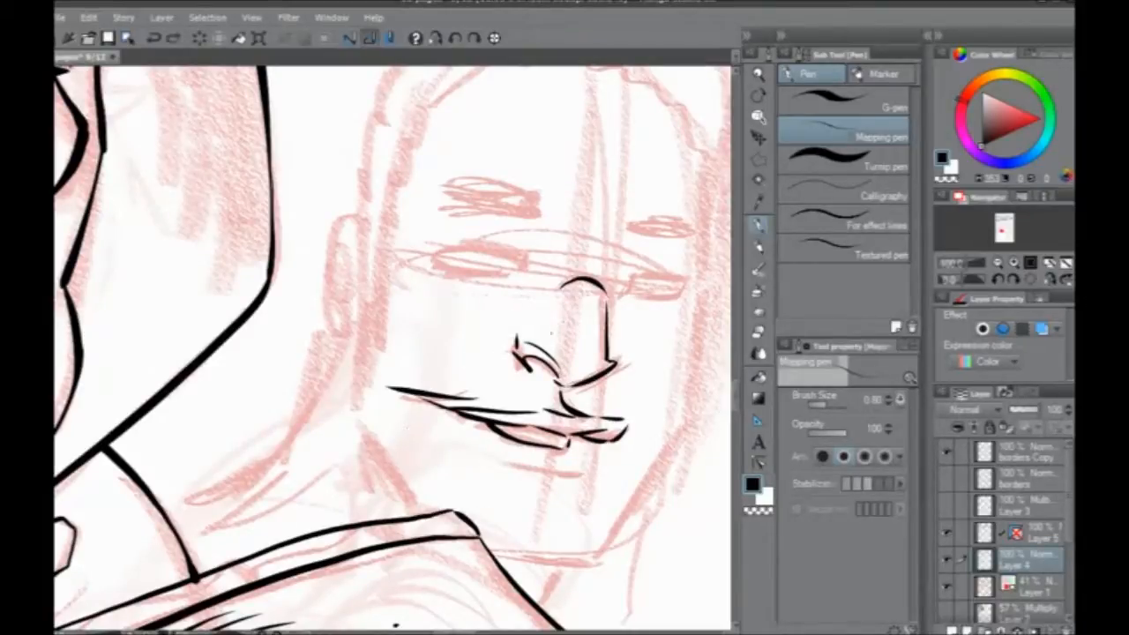
pyautogui.moveTo(533, 333); pyautogui.dragTo(554, 309)
pyautogui.moveTo(534, 362)
pyautogui.mouseDown()
pyautogui.moveTo(551, 367)
pyautogui.moveTo(541, 365)
pyautogui.mouseUp()
pyautogui.moveTo(412, 430); pyautogui.dragTo(375, 369)
pyautogui.moveTo(545, 394)
pyautogui.mouseDown()
pyautogui.moveTo(544, 412)
pyautogui.moveTo(425, 398)
pyautogui.mouseUp()
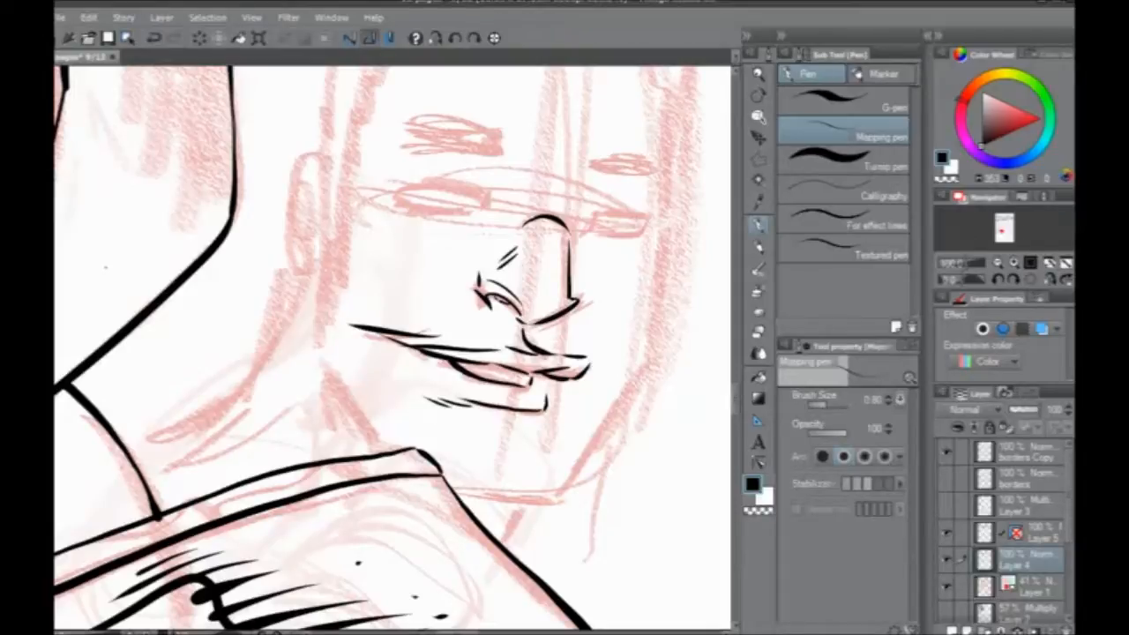
# Step: Hide the palettes and ink the upper lid, lower lid and corner creases of the background figure's eye nearer the ear
pyautogui.press('Tab')
pyautogui.moveTo(532, 357); pyautogui.dragTo(588, 409)
pyautogui.moveTo(594, 290); pyautogui.dragTo(594, 337)
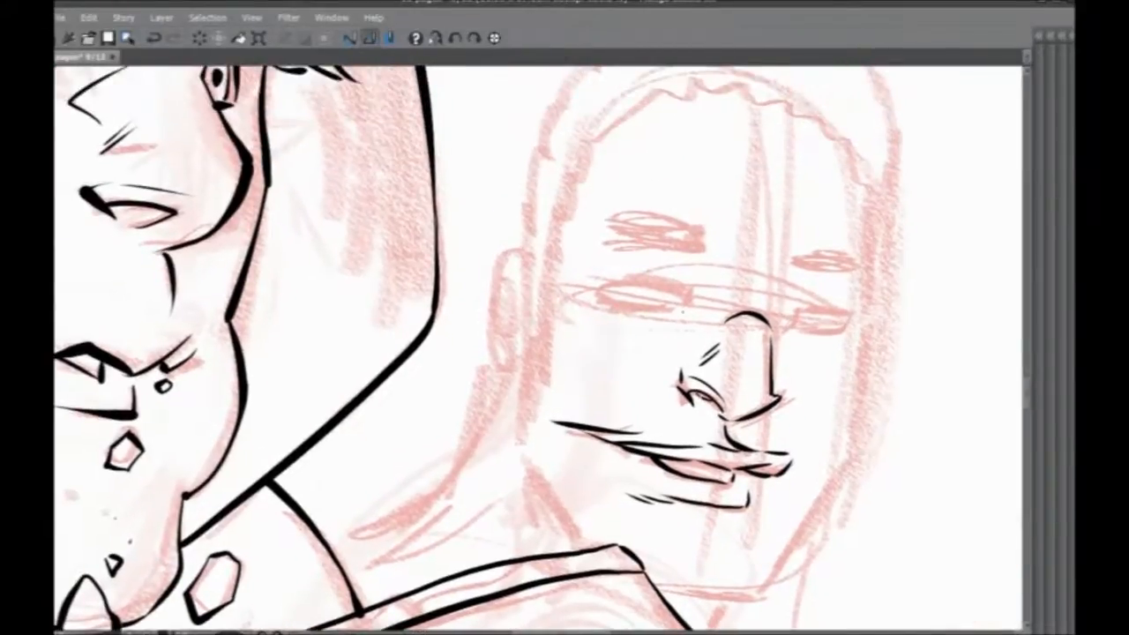
pyautogui.moveTo(686, 308)
pyautogui.mouseDown()
pyautogui.moveTo(663, 283)
pyautogui.moveTo(573, 279)
pyautogui.mouseUp()
pyautogui.moveTo(637, 305)
pyautogui.mouseDown()
pyautogui.moveTo(598, 290)
pyautogui.moveTo(677, 307)
pyautogui.mouseUp()
pyautogui.moveTo(572, 294); pyautogui.dragTo(646, 322)
pyautogui.hotkey('ctrl', 'z')
pyautogui.moveTo(581, 292)
pyautogui.mouseDown()
pyautogui.moveTo(610, 311)
pyautogui.moveTo(665, 266)
pyautogui.moveTo(694, 294)
pyautogui.mouseUp()
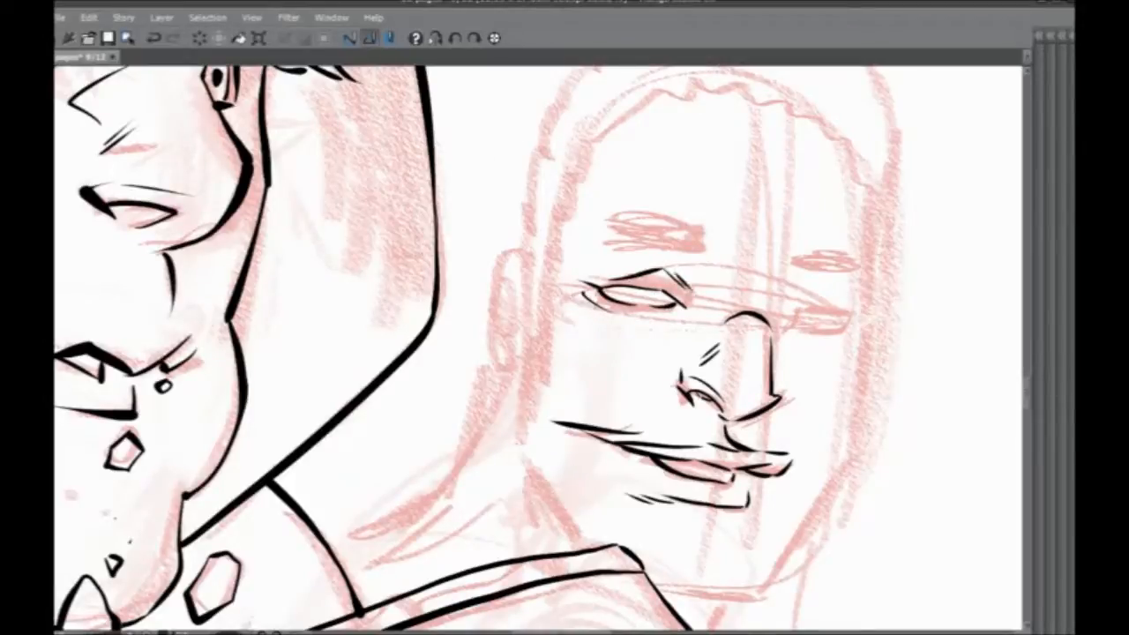
# Step: Ink the background figure's far eye with its lids, lower crease and short strokes above the inner corner
pyautogui.moveTo(619, 375); pyautogui.dragTo(496, 367)
pyautogui.moveTo(666, 316)
pyautogui.mouseDown()
pyautogui.moveTo(679, 301)
pyautogui.moveTo(737, 307)
pyautogui.mouseUp()
pyautogui.moveTo(677, 327); pyautogui.dragTo(733, 304)
pyautogui.moveTo(699, 339); pyautogui.dragTo(729, 332)
pyautogui.moveTo(722, 337); pyautogui.dragTo(737, 323)
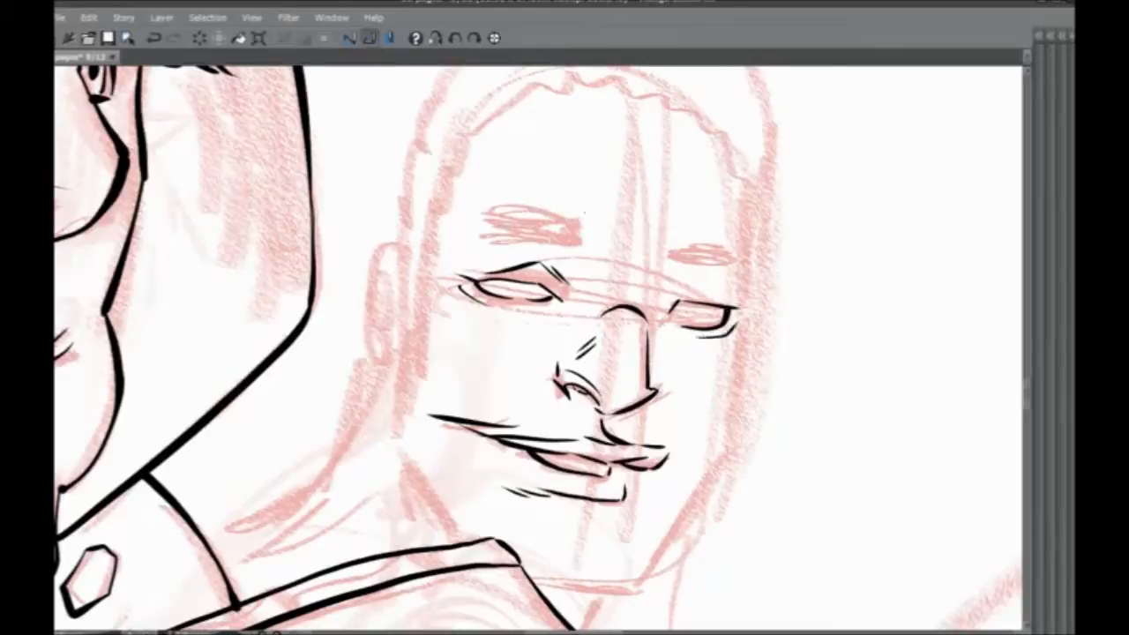
pyautogui.moveTo(674, 282)
pyautogui.mouseDown()
pyautogui.moveTo(732, 303)
pyautogui.moveTo(677, 273)
pyautogui.moveTo(656, 280)
pyautogui.moveTo(671, 308)
pyautogui.mouseUp()
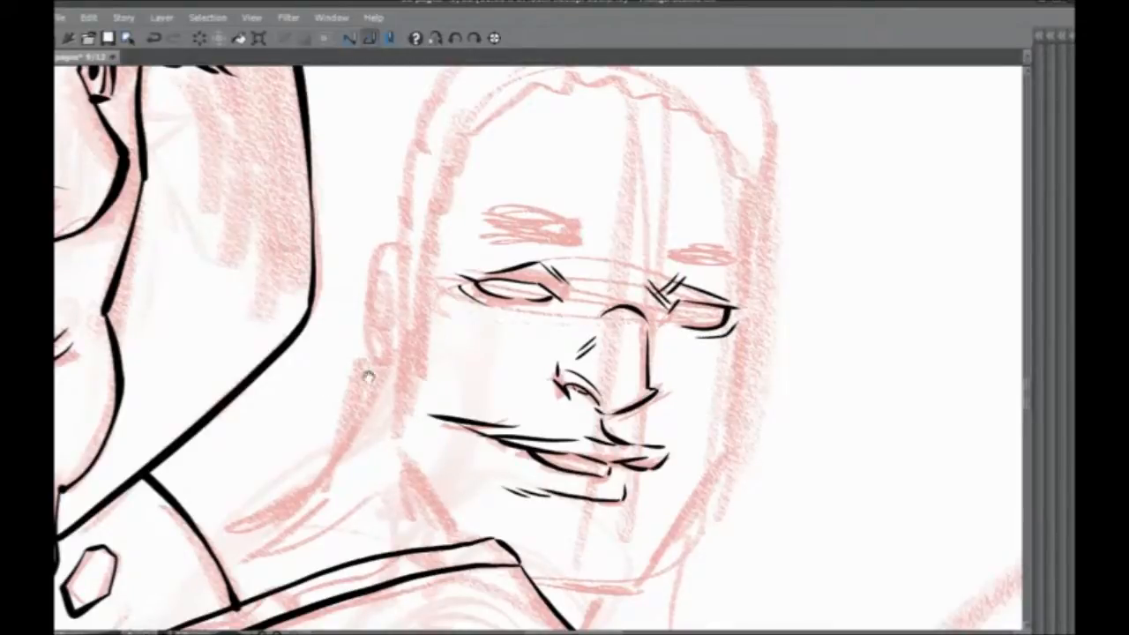
pyautogui.moveTo(366, 375); pyautogui.dragTo(377, 344)
pyautogui.hotkey('ctrl', 'z')
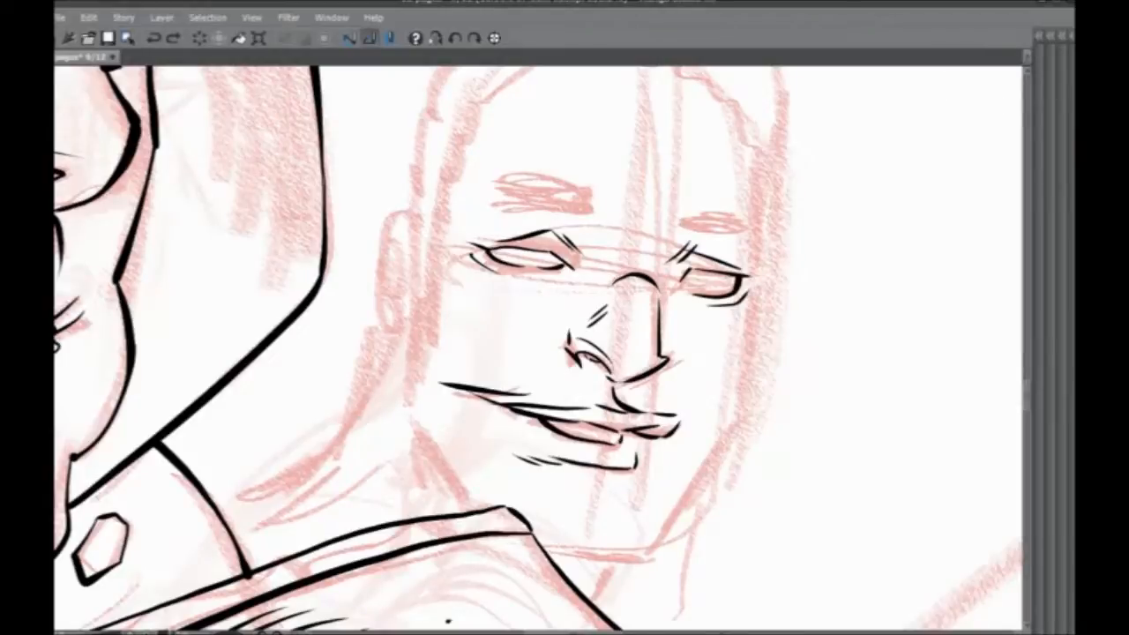
# Step: Ink the brow ridge and temple contour on the far side of the background figure's face
pyautogui.moveTo(496, 385); pyautogui.dragTo(510, 437)
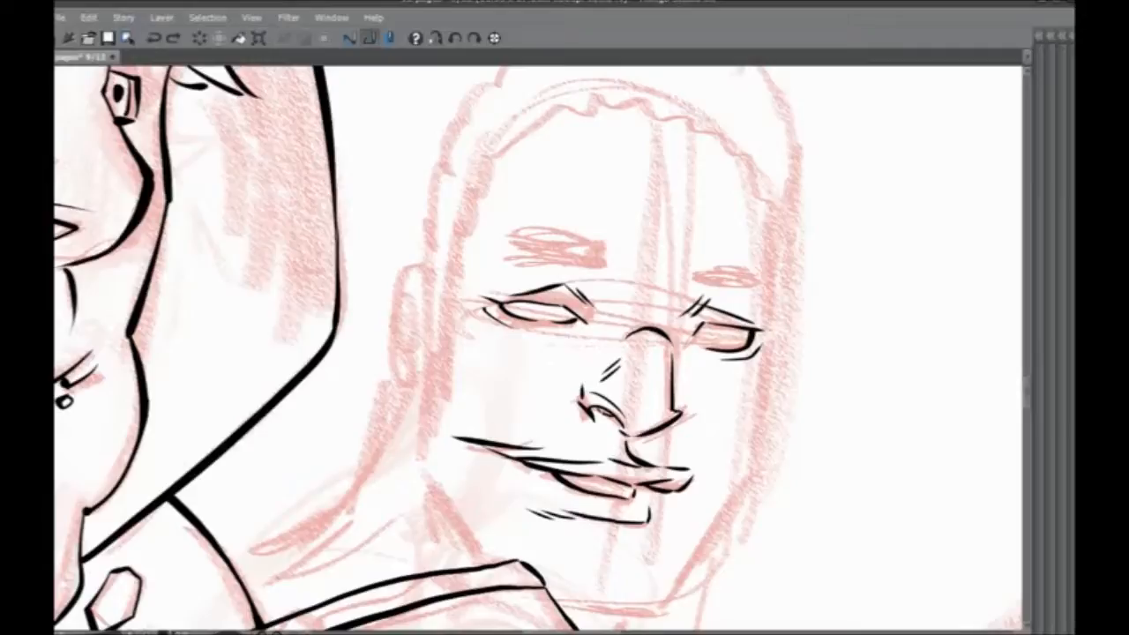
pyautogui.moveTo(768, 287); pyautogui.dragTo(775, 311)
pyautogui.moveTo(769, 226); pyautogui.dragTo(775, 282)
pyautogui.moveTo(564, 353); pyautogui.dragTo(573, 289)
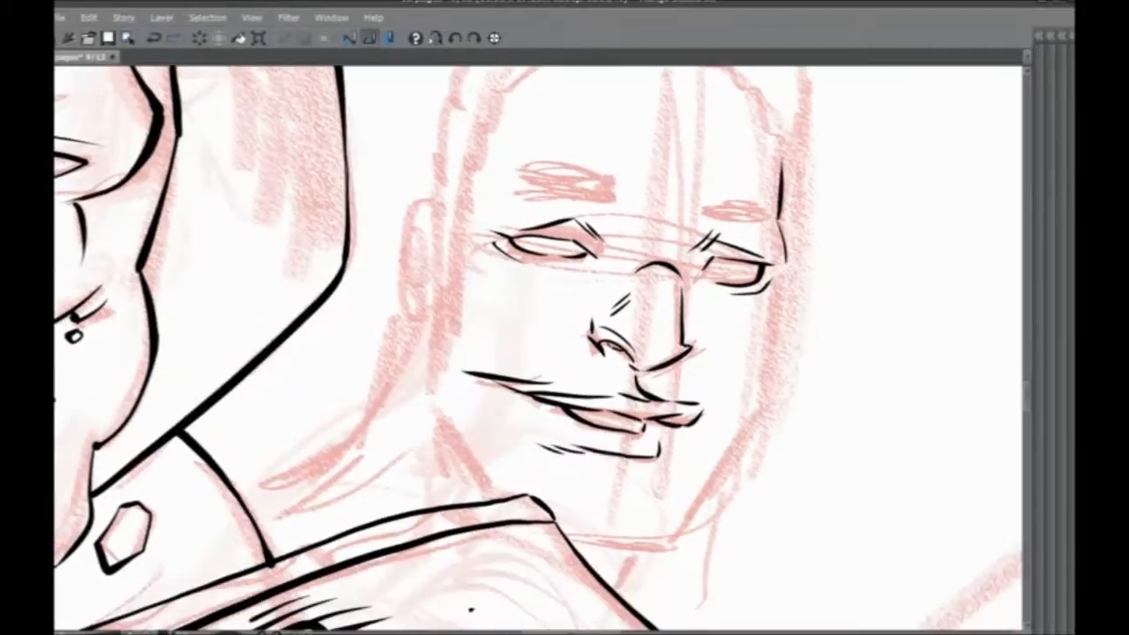
pyautogui.moveTo(780, 255); pyautogui.dragTo(787, 265)
pyautogui.moveTo(799, 167); pyautogui.dragTo(784, 316)
# Step: Continue the far face contour down the cheek and jaw and around the chin to the hooded character's shoulder
pyautogui.moveTo(621, 294); pyautogui.dragTo(630, 227)
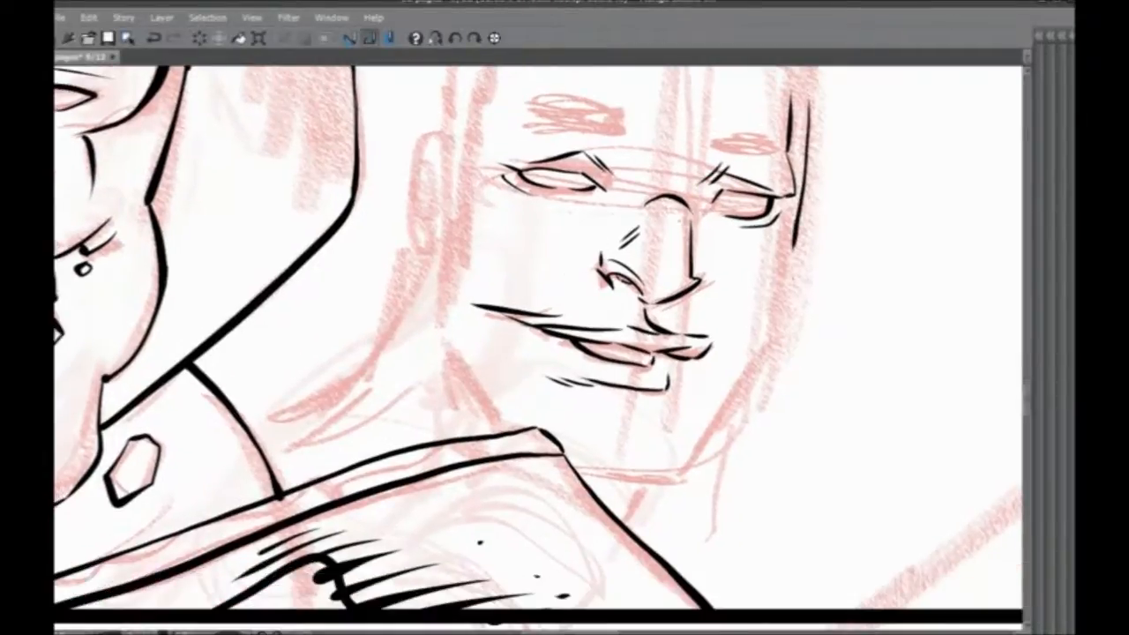
pyautogui.moveTo(793, 241)
pyautogui.mouseDown()
pyautogui.moveTo(785, 288)
pyautogui.moveTo(730, 381)
pyautogui.mouseUp()
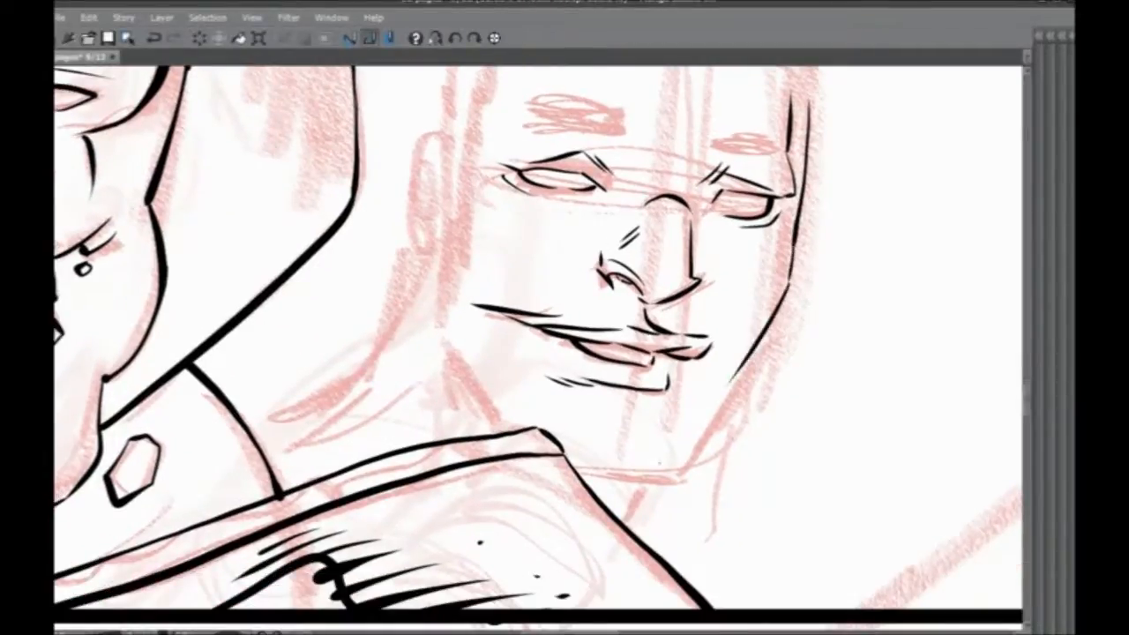
pyautogui.moveTo(592, 402); pyautogui.dragTo(638, 307)
pyautogui.moveTo(780, 285)
pyautogui.mouseDown()
pyautogui.moveTo(731, 390)
pyautogui.moveTo(632, 386)
pyautogui.mouseUp()
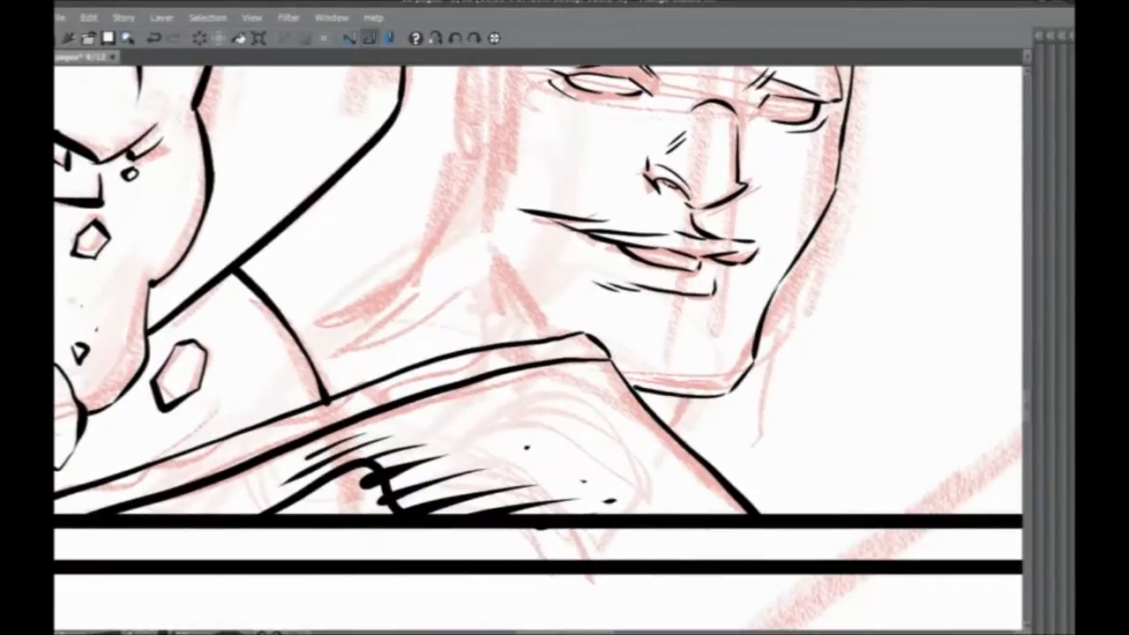
# Step: Ink the near jawline from the hooded character's collar up to the background figure's ear, redoing the stroke until it is clean
pyautogui.moveTo(472, 321); pyautogui.dragTo(520, 420)
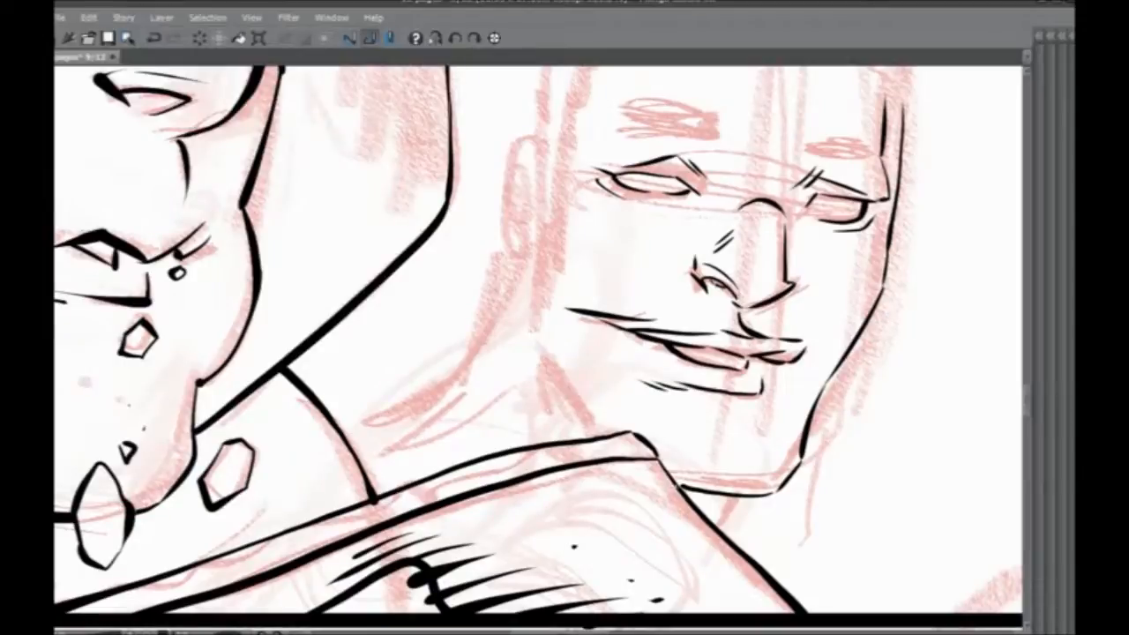
pyautogui.moveTo(584, 437)
pyautogui.mouseDown()
pyautogui.moveTo(538, 363)
pyautogui.moveTo(531, 291)
pyautogui.mouseUp()
pyautogui.hotkey('ctrl', 'z')
pyautogui.hotkey('ctrl', 'z')
pyautogui.hotkey('ctrl', 'z')
pyautogui.hotkey('ctrl', 'z')
pyautogui.hotkey('ctrl', 'z')
pyautogui.moveTo(586, 441)
pyautogui.mouseDown()
pyautogui.moveTo(520, 320)
pyautogui.moveTo(537, 265)
pyautogui.mouseUp()
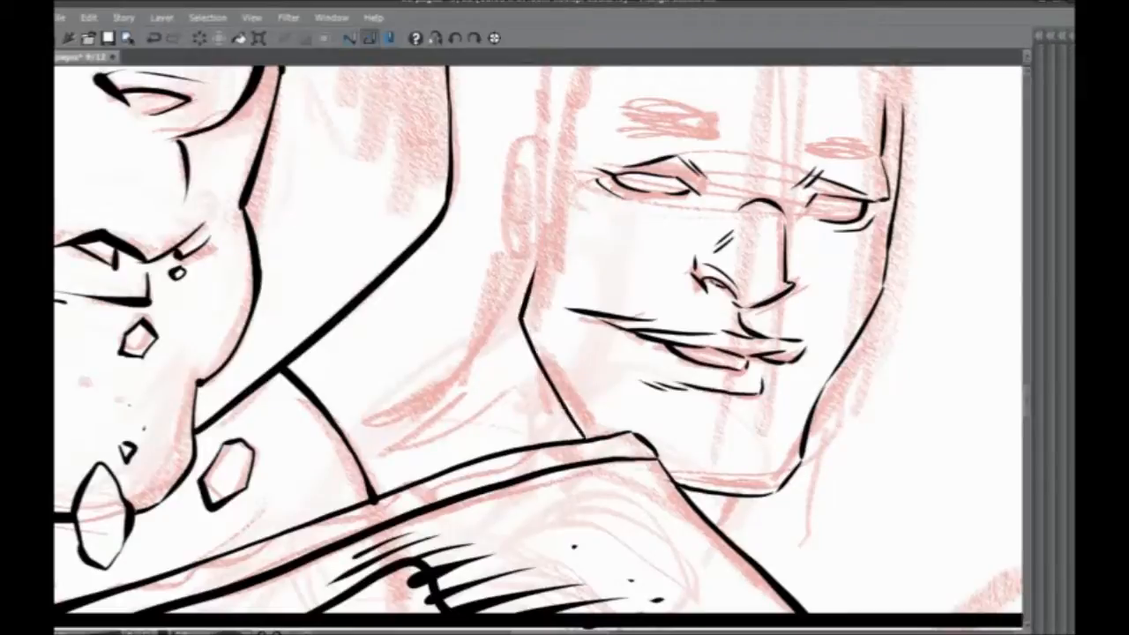
# Step: Ink the background figure's ear with its outer rim, inner folds and lobe
pyautogui.moveTo(484, 152); pyautogui.dragTo(499, 258)
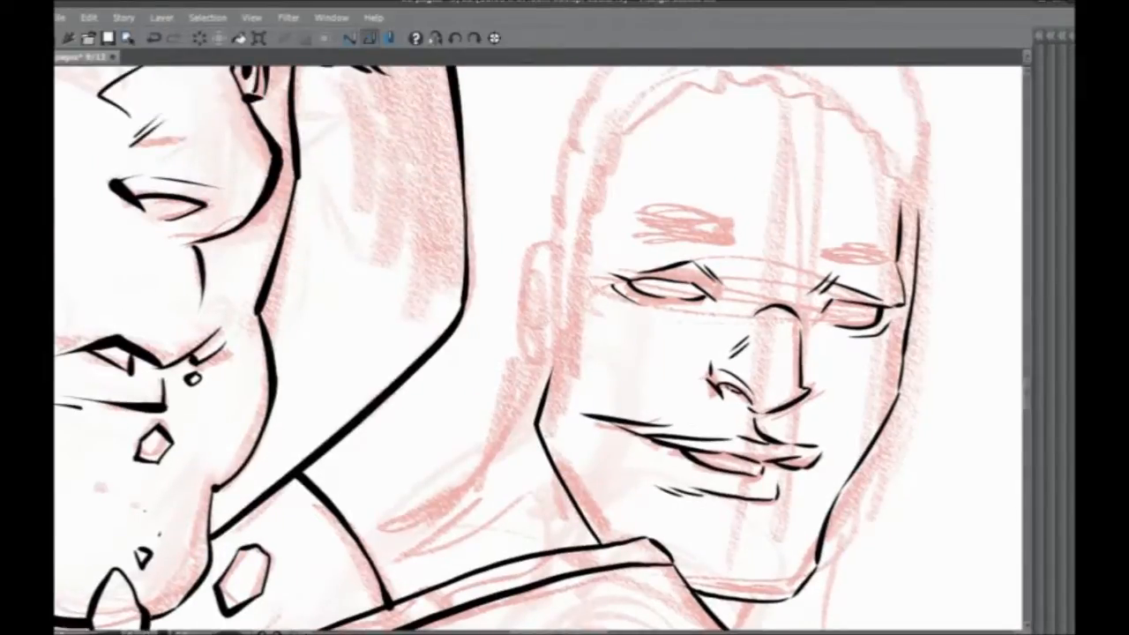
pyautogui.moveTo(555, 282)
pyautogui.mouseDown()
pyautogui.moveTo(553, 250)
pyautogui.moveTo(528, 237)
pyautogui.moveTo(540, 286)
pyautogui.mouseUp()
pyautogui.moveTo(531, 240)
pyautogui.mouseDown()
pyautogui.moveTo(520, 300)
pyautogui.moveTo(536, 323)
pyautogui.mouseUp()
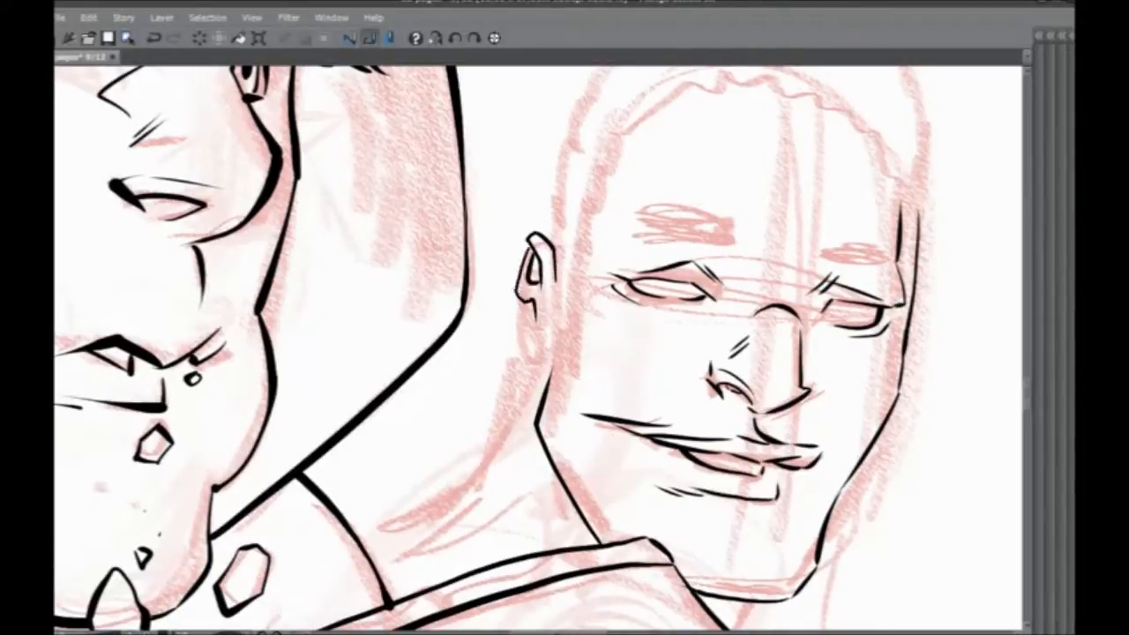
pyautogui.moveTo(548, 384); pyautogui.dragTo(524, 355)
pyautogui.moveTo(534, 318)
pyautogui.mouseDown()
pyautogui.moveTo(535, 344)
pyautogui.moveTo(515, 314)
pyautogui.moveTo(520, 305)
pyautogui.moveTo(529, 314)
pyautogui.moveTo(537, 349)
pyautogui.moveTo(554, 346)
pyautogui.mouseUp()
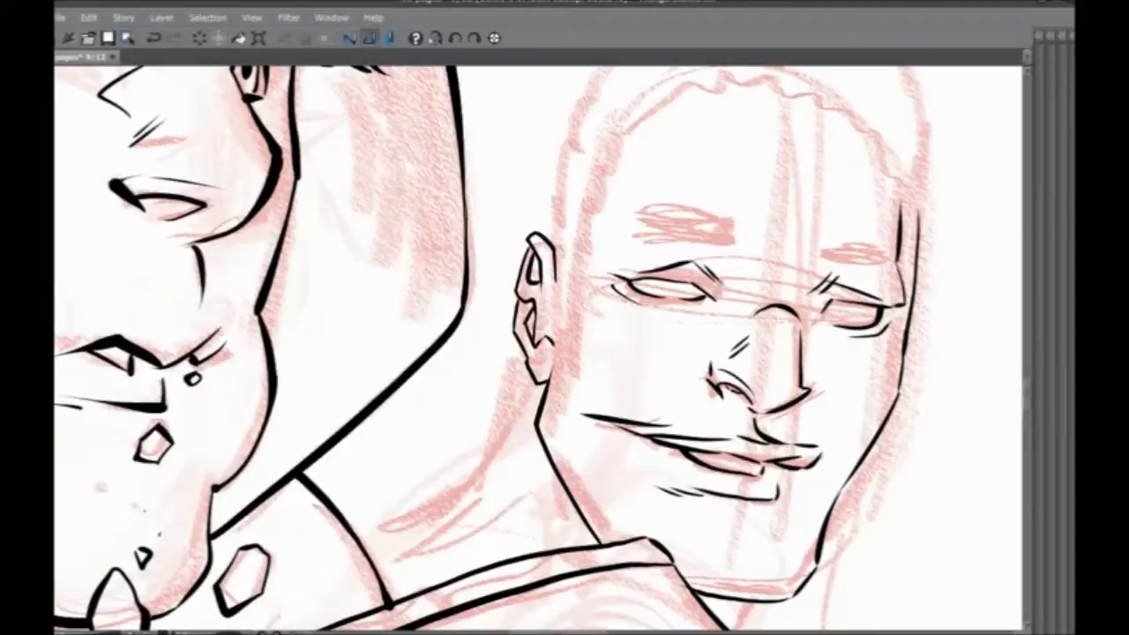
pyautogui.moveTo(546, 281); pyautogui.dragTo(539, 312)
# Step: Ink the sideburn in front of the ear and the wavy hairline up and across the forehead
pyautogui.moveTo(556, 258)
pyautogui.mouseDown()
pyautogui.moveTo(569, 361)
pyautogui.moveTo(577, 351)
pyautogui.mouseUp()
pyautogui.moveTo(572, 332)
pyautogui.mouseDown()
pyautogui.moveTo(583, 239)
pyautogui.moveTo(566, 302)
pyautogui.moveTo(598, 224)
pyautogui.mouseUp()
pyautogui.moveTo(599, 226)
pyautogui.mouseDown()
pyautogui.moveTo(560, 232)
pyautogui.moveTo(640, 189)
pyautogui.moveTo(743, 208)
pyautogui.moveTo(778, 189)
pyautogui.moveTo(788, 215)
pyautogui.mouseUp()
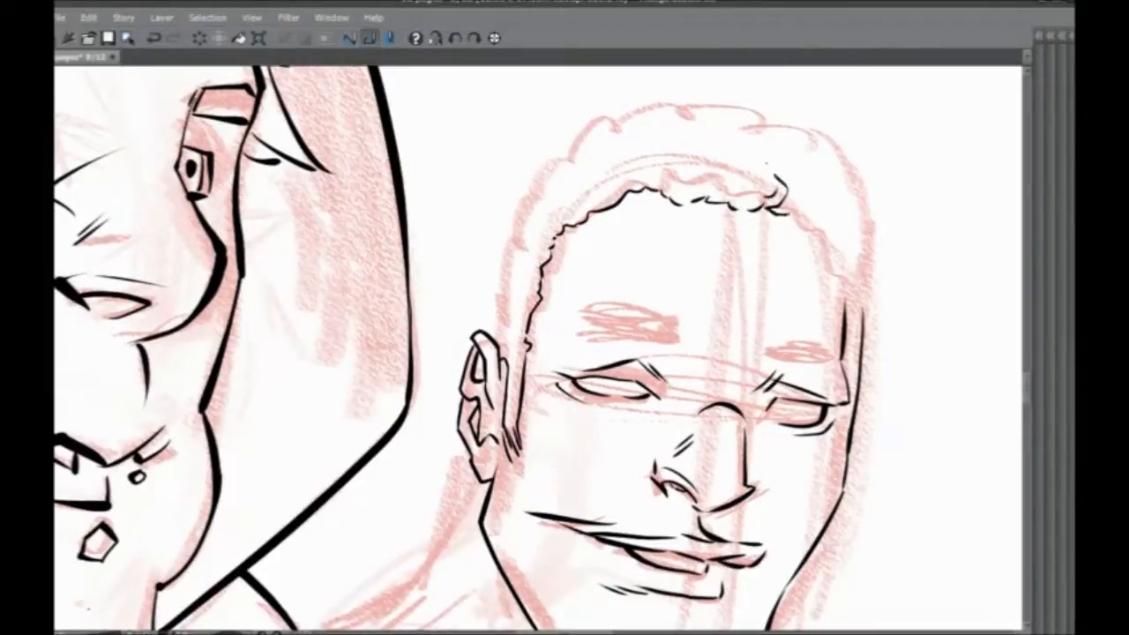
# Step: Ink the wavy outer hair contour above the ear and the curls at the far end of the hairline
pyautogui.moveTo(491, 339)
pyautogui.mouseDown()
pyautogui.moveTo(501, 231)
pyautogui.moveTo(533, 151)
pyautogui.mouseUp()
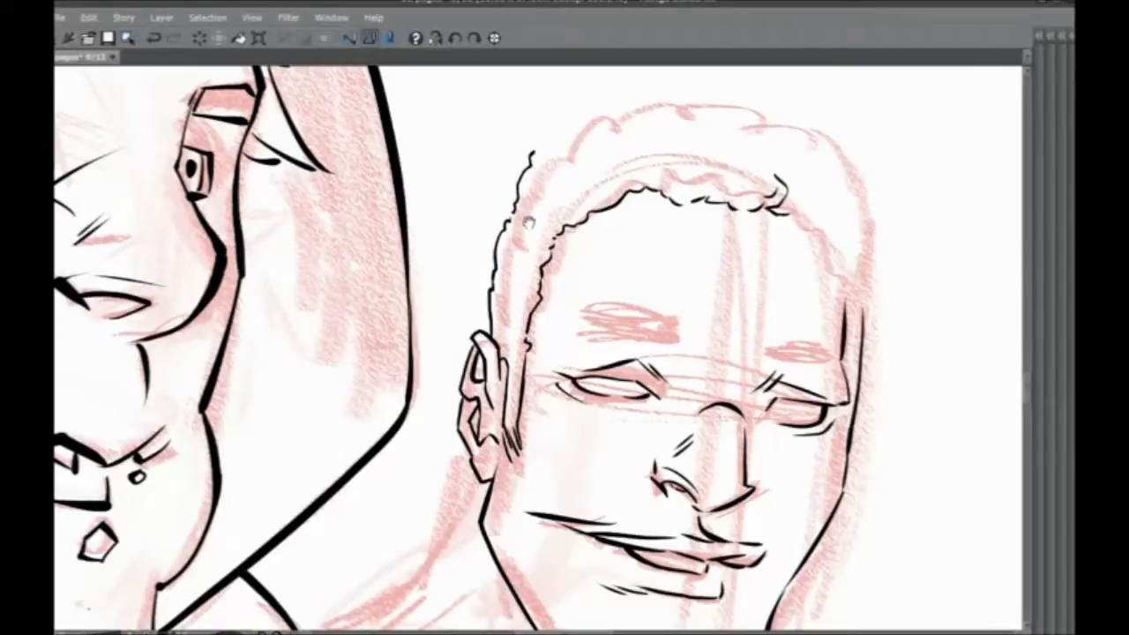
pyautogui.moveTo(617, 264); pyautogui.dragTo(591, 232)
pyautogui.moveTo(760, 182)
pyautogui.mouseDown()
pyautogui.moveTo(790, 168)
pyautogui.moveTo(780, 194)
pyautogui.moveTo(815, 175)
pyautogui.moveTo(832, 139)
pyautogui.moveTo(809, 216)
pyautogui.moveTo(842, 181)
pyautogui.moveTo(848, 241)
pyautogui.mouseUp()
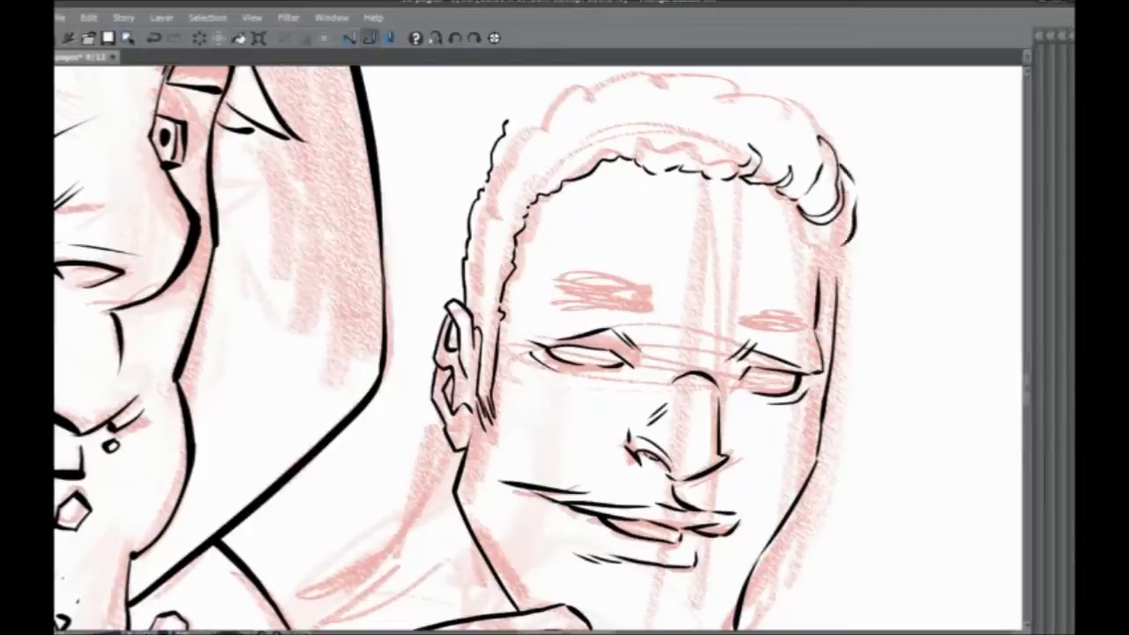
# Step: Ink the hair outline down the far side of the head from the curls to the temple
pyautogui.moveTo(613, 272); pyautogui.dragTo(616, 257)
pyautogui.moveTo(541, 300); pyautogui.dragTo(518, 244)
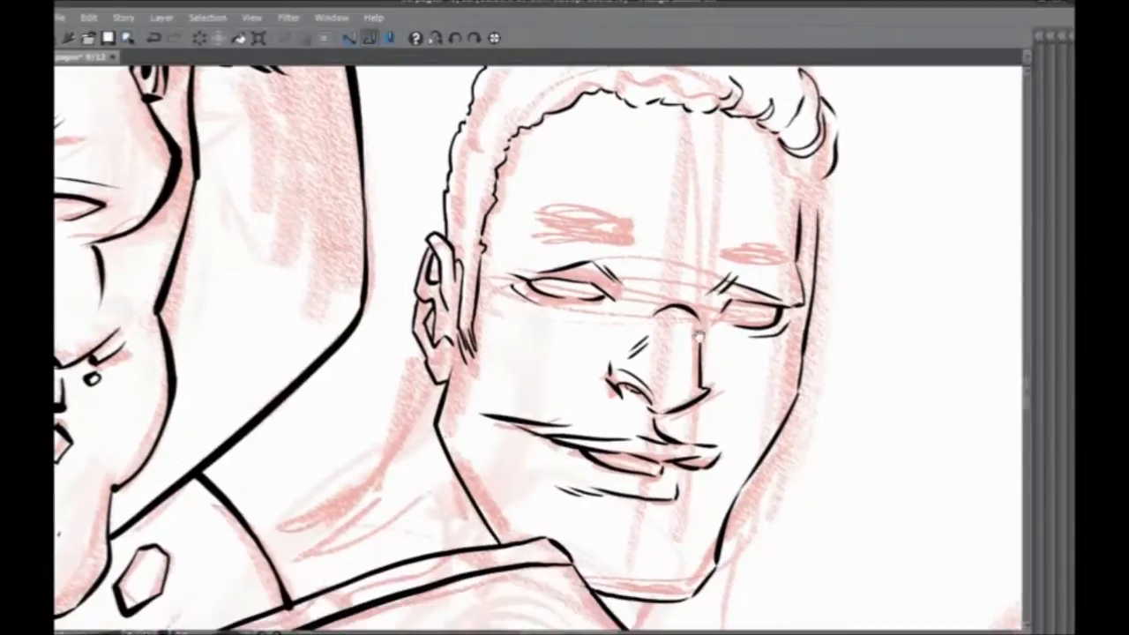
pyautogui.moveTo(752, 231); pyautogui.dragTo(743, 299)
pyautogui.moveTo(793, 224); pyautogui.dragTo(805, 271)
pyautogui.hotkey('ctrl', 'z')
pyautogui.moveTo(793, 226); pyautogui.dragTo(806, 277)
pyautogui.moveTo(826, 217); pyautogui.dragTo(799, 402)
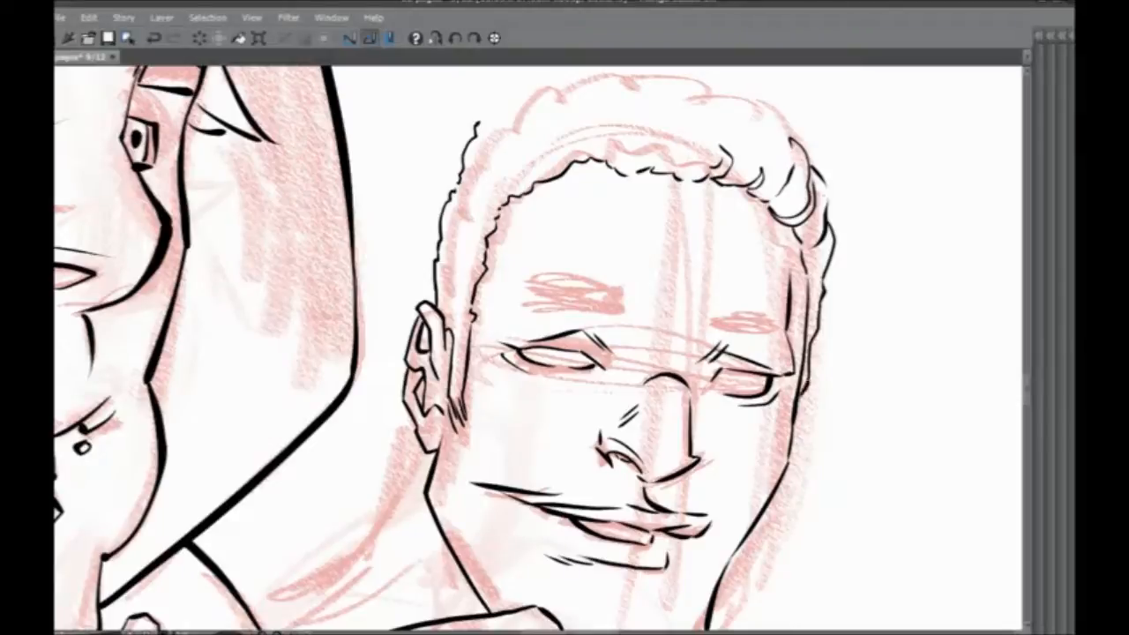
pyautogui.moveTo(823, 182); pyautogui.dragTo(829, 206)
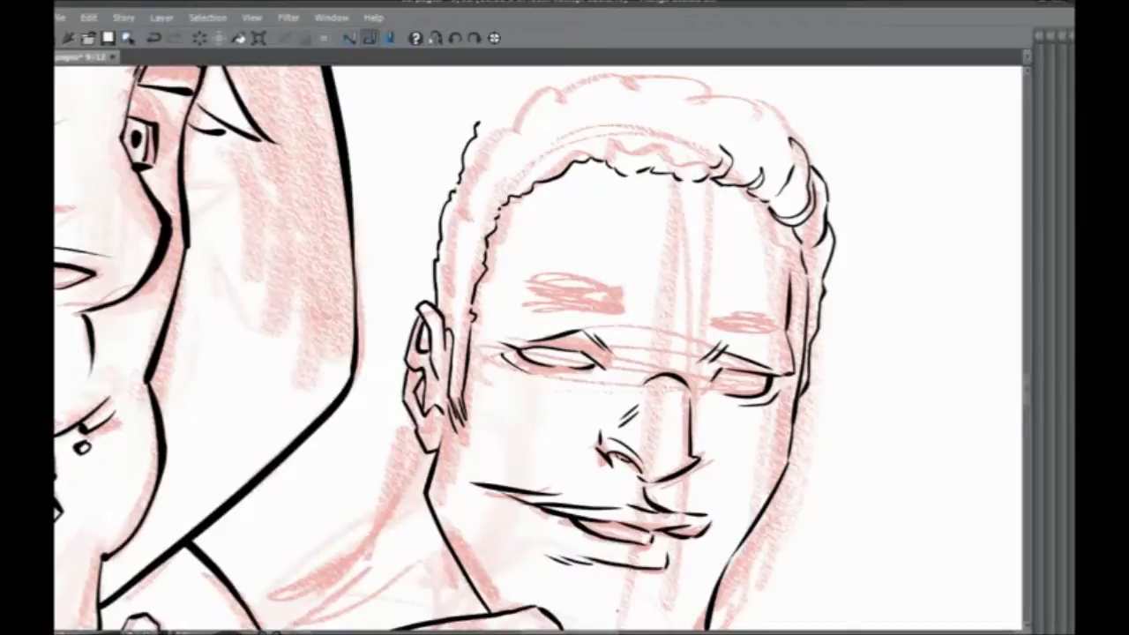
# Step: Flip the canvas view horizontally and ink the wavy outline across the top of the background figure's hair
pyautogui.click(435, 37)
pyautogui.moveTo(225, 378); pyautogui.dragTo(277, 502)
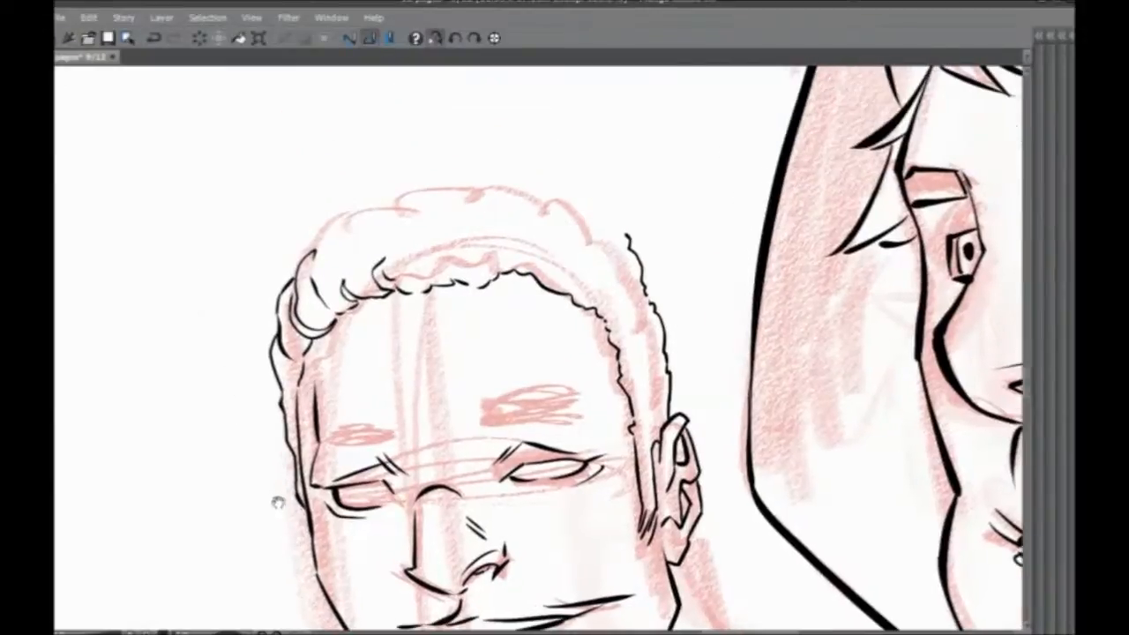
pyautogui.moveTo(314, 254)
pyautogui.mouseDown()
pyautogui.moveTo(354, 199)
pyautogui.moveTo(435, 179)
pyautogui.moveTo(556, 190)
pyautogui.moveTo(628, 236)
pyautogui.mouseUp()
pyautogui.moveTo(476, 285)
pyautogui.mouseDown()
pyautogui.moveTo(458, 273)
pyautogui.moveTo(466, 259)
pyautogui.mouseUp()
pyautogui.hotkey('ctrl', 'z')
pyautogui.moveTo(314, 299); pyautogui.dragTo(334, 321)
# Step: Outline the background figure's eyebrow nearer the ear and add short hatch strokes at both ends
pyautogui.moveTo(285, 441); pyautogui.dragTo(335, 350)
pyautogui.moveTo(322, 262)
pyautogui.mouseDown()
pyautogui.moveTo(346, 287)
pyautogui.moveTo(336, 225)
pyautogui.mouseUp()
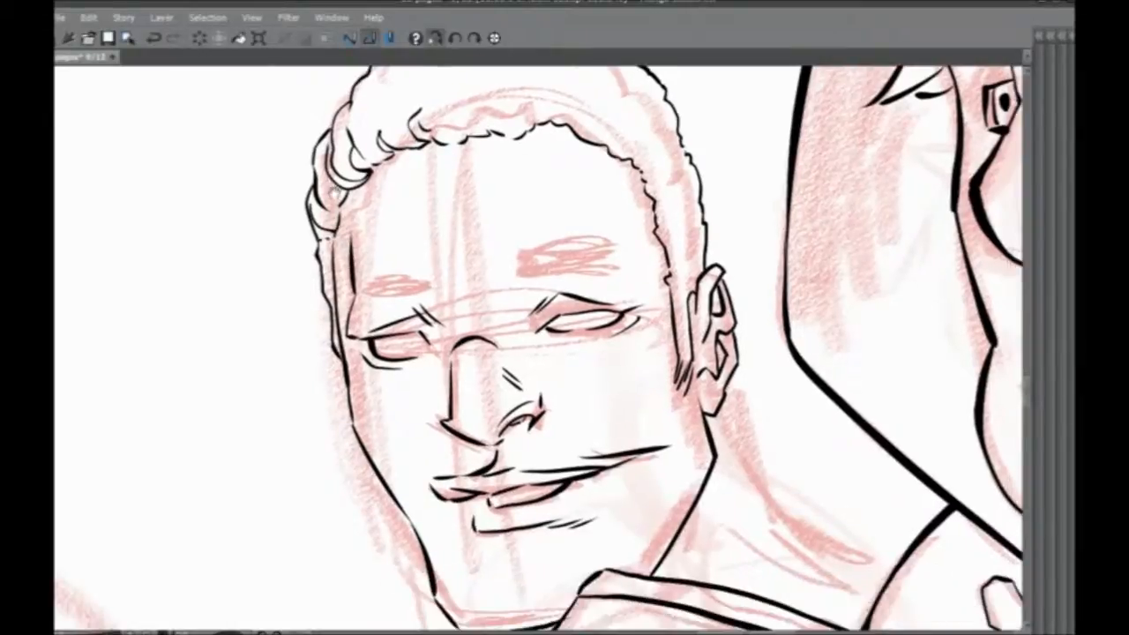
pyautogui.moveTo(536, 274); pyautogui.dragTo(620, 269)
pyautogui.moveTo(530, 245); pyautogui.dragTo(614, 242)
pyautogui.moveTo(533, 247)
pyautogui.mouseDown()
pyautogui.moveTo(529, 280)
pyautogui.moveTo(515, 282)
pyautogui.mouseUp()
pyautogui.moveTo(609, 269); pyautogui.dragTo(640, 266)
pyautogui.moveTo(627, 248); pyautogui.dragTo(645, 266)
# Step: Outline the background figure's far eyebrow and hatch its ends with short strokes
pyautogui.moveTo(421, 273)
pyautogui.mouseDown()
pyautogui.moveTo(481, 284)
pyautogui.moveTo(480, 296)
pyautogui.moveTo(467, 268)
pyautogui.mouseUp()
pyautogui.moveTo(429, 306)
pyautogui.mouseDown()
pyautogui.moveTo(484, 293)
pyautogui.moveTo(471, 265)
pyautogui.moveTo(428, 313)
pyautogui.mouseUp()
pyautogui.moveTo(424, 292); pyautogui.dragTo(417, 319)
pyautogui.moveTo(435, 308); pyautogui.dragTo(410, 327)
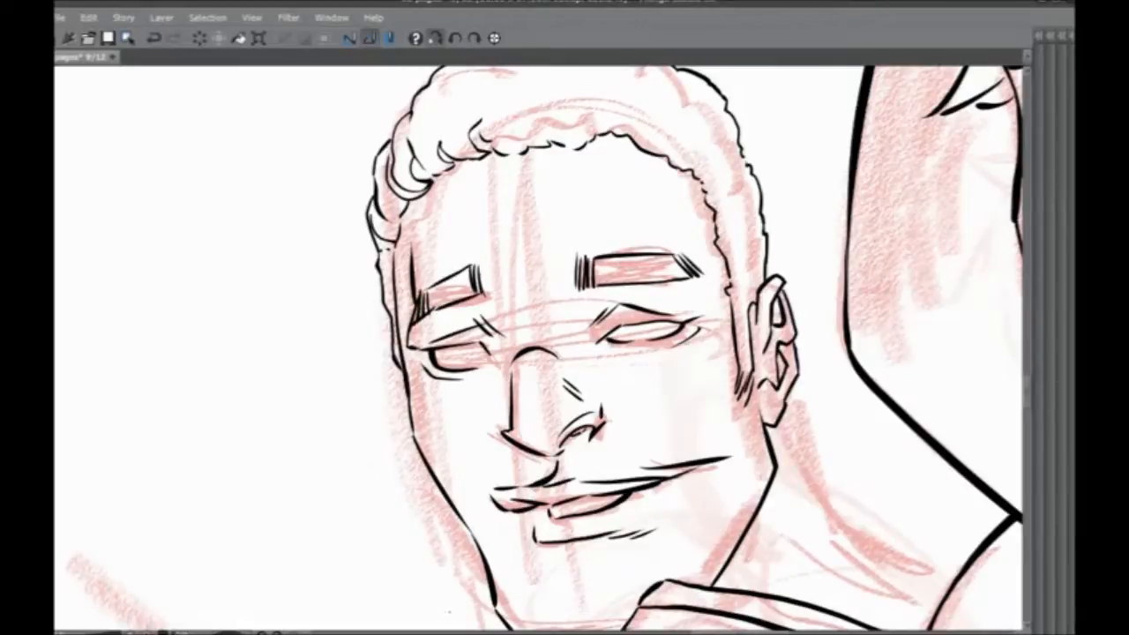
pyautogui.moveTo(579, 291); pyautogui.dragTo(559, 242)
pyautogui.hotkey('ctrl', 'z')
pyautogui.moveTo(595, 342); pyautogui.dragTo(626, 364)
pyautogui.moveTo(592, 346); pyautogui.dragTo(620, 366)
pyautogui.moveTo(488, 431); pyautogui.dragTo(467, 335)
pyautogui.hotkey('ctrl', 'z')
pyautogui.hotkey('ctrl', 'z')
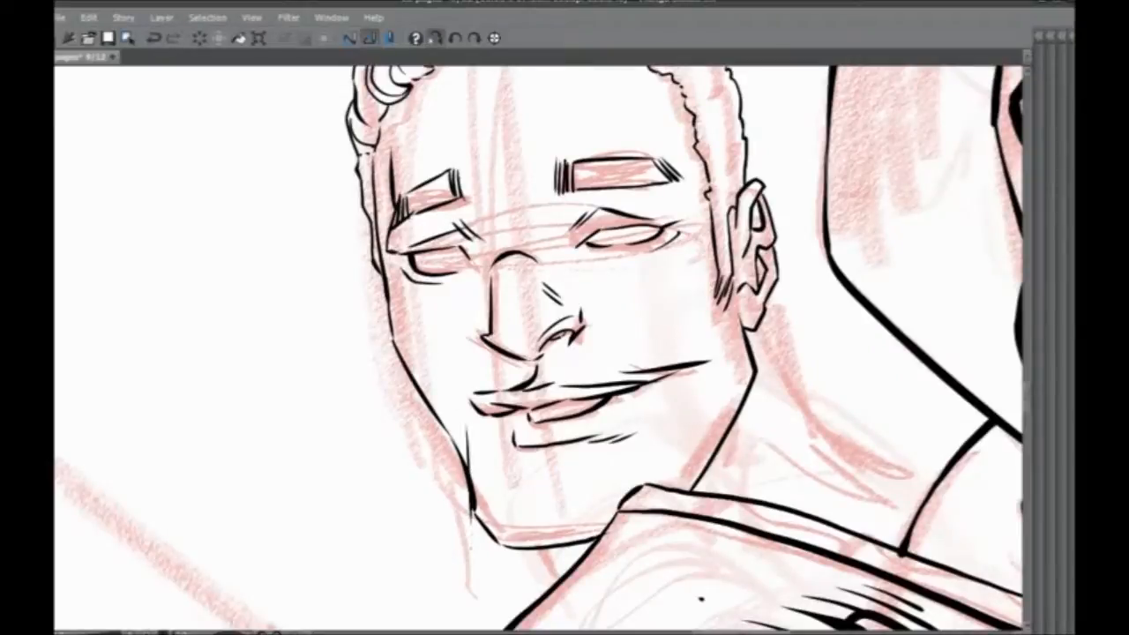
# Step: Ink a tapered vertical stroke inside the far corner of the jaw and flip the canvas view back to check the head
pyautogui.moveTo(470, 433); pyautogui.dragTo(476, 497)
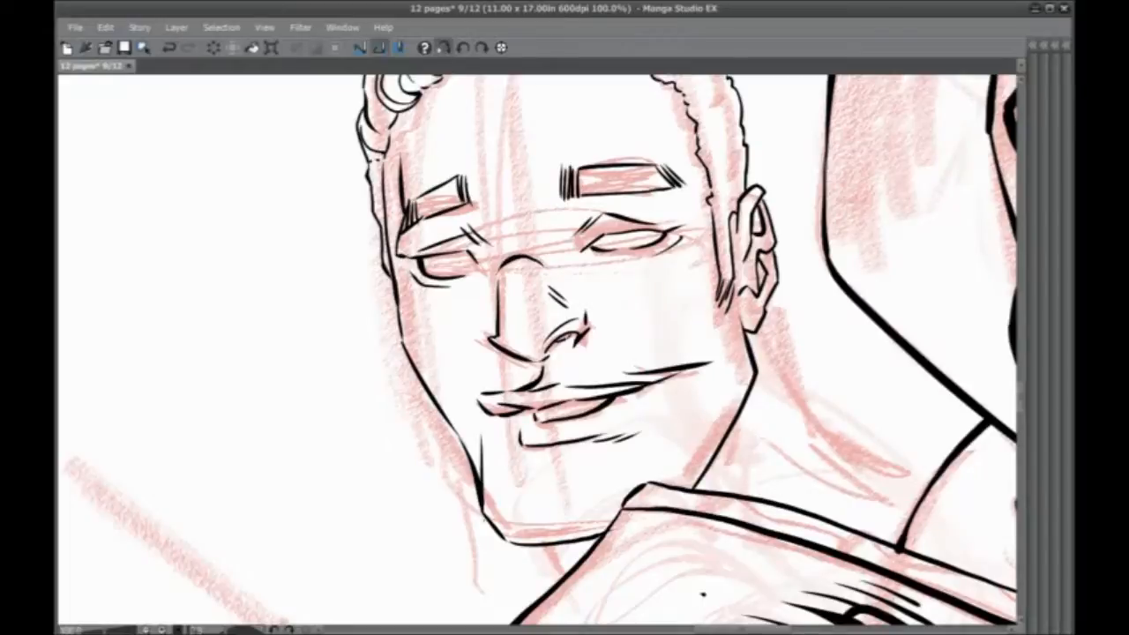
pyautogui.moveTo(508, 228); pyautogui.dragTo(481, 337)
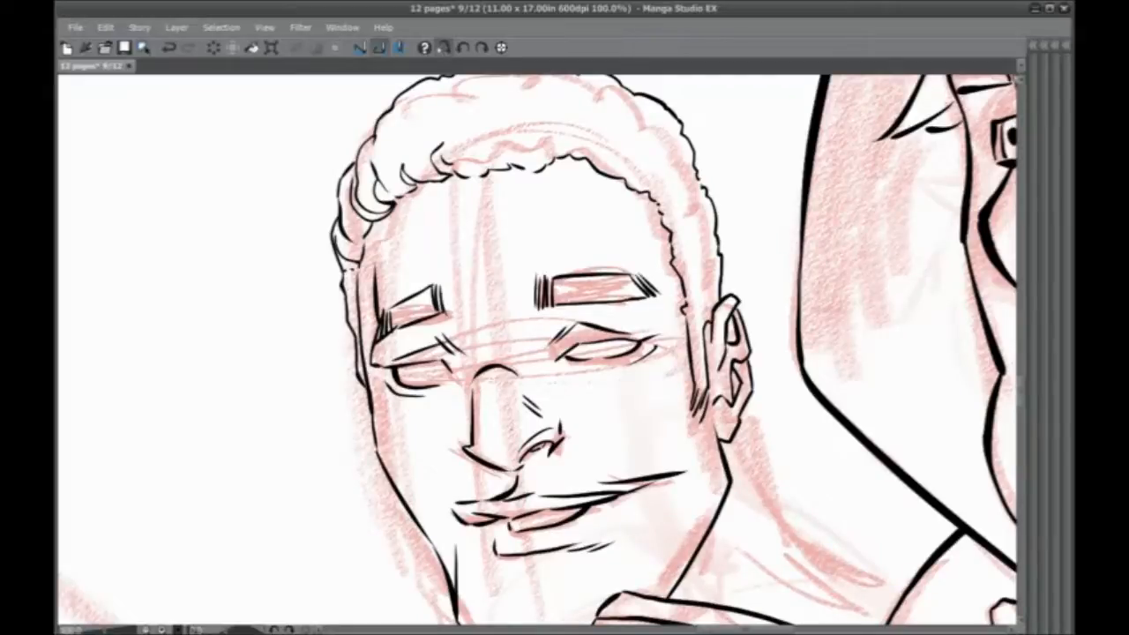
pyautogui.click(442, 50)
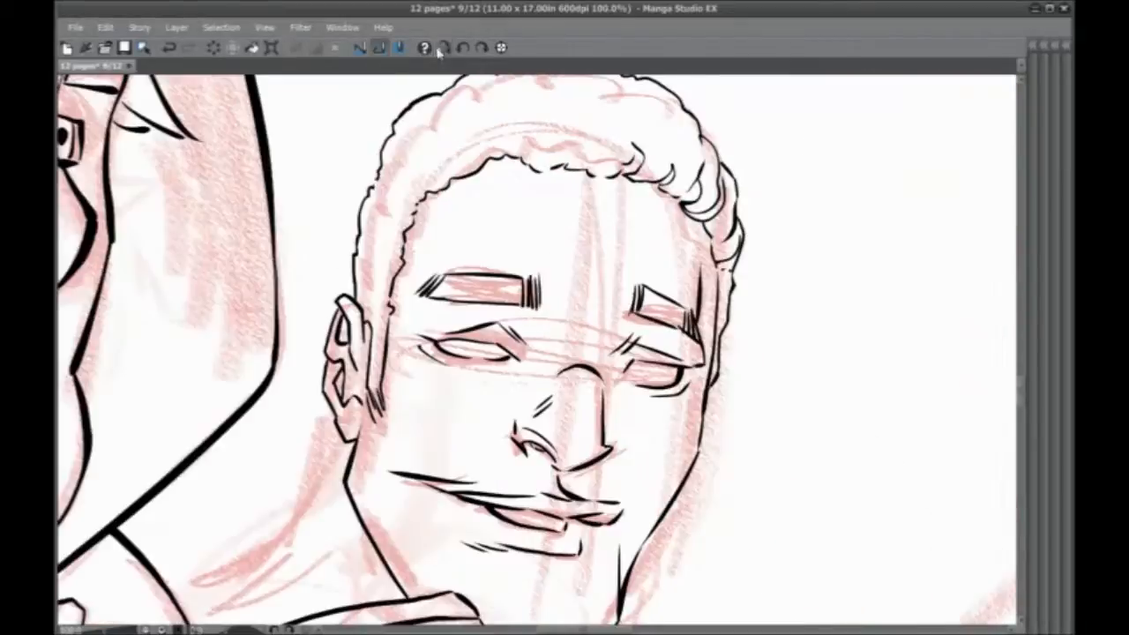
pyautogui.moveTo(340, 411); pyautogui.dragTo(414, 320)
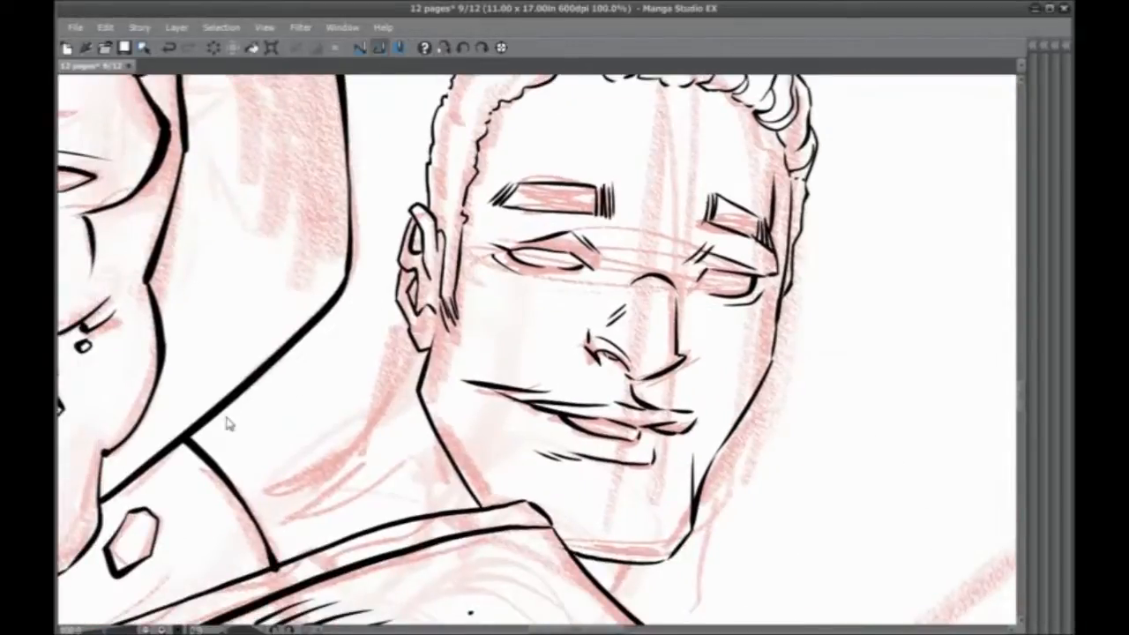
pyautogui.scroll(-2, 226, 423)
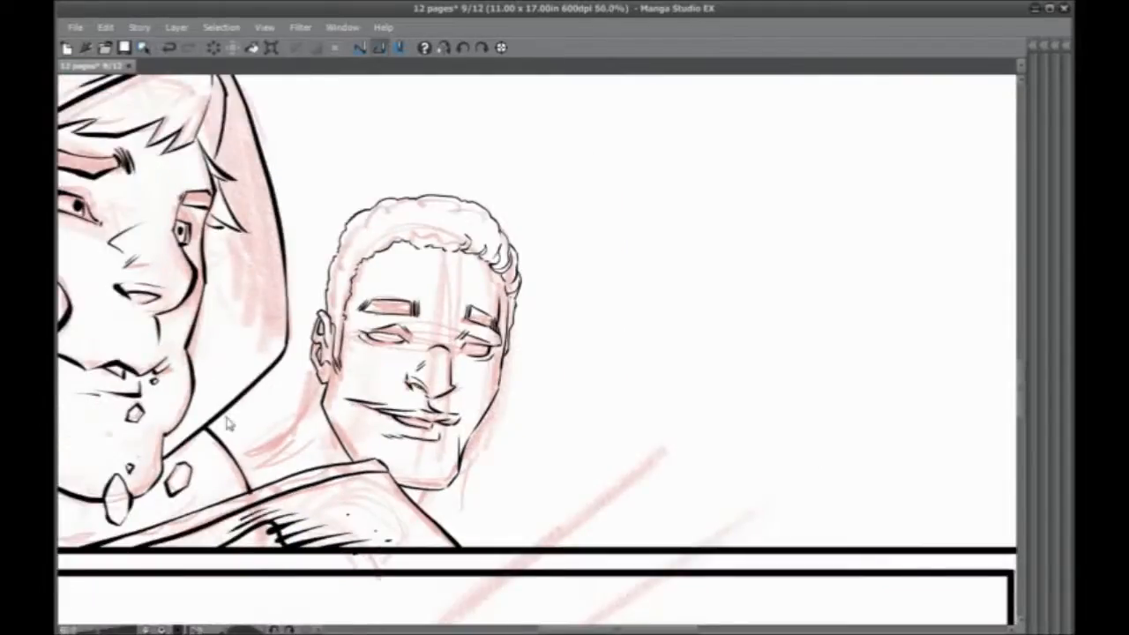
# Step: Ink the background figure's neck outline from below the ear and add a short neck stroke under the far side of the jaw
pyautogui.scroll(1, 227, 418)
pyautogui.moveTo(226, 416); pyautogui.dragTo(380, 367)
pyautogui.moveTo(504, 321); pyautogui.dragTo(491, 356)
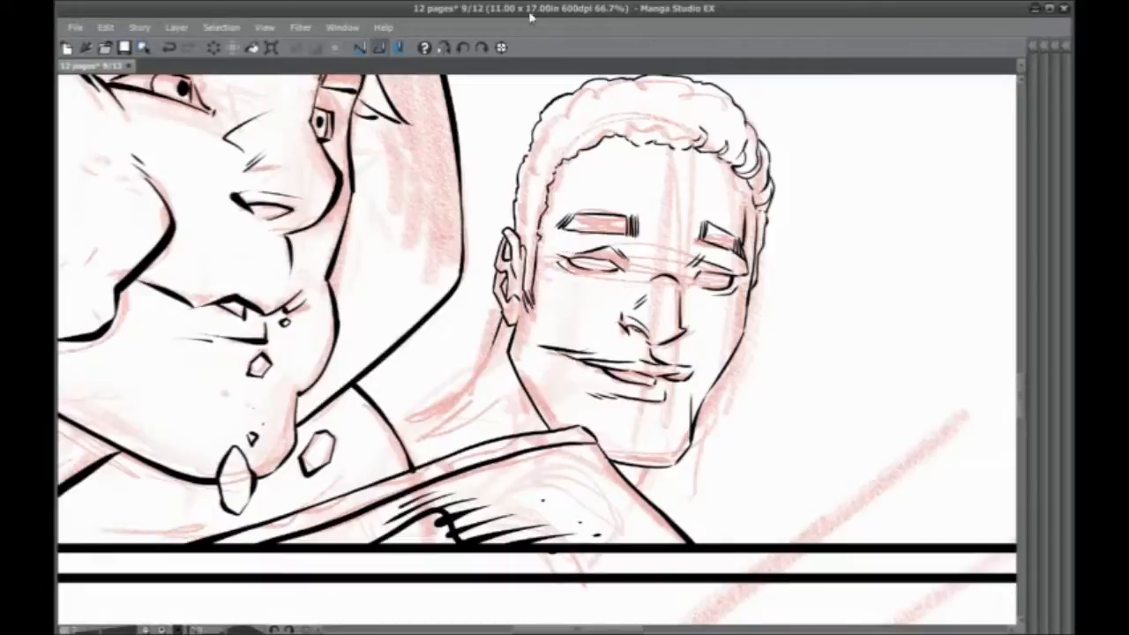
pyautogui.moveTo(359, 342); pyautogui.dragTo(342, 275)
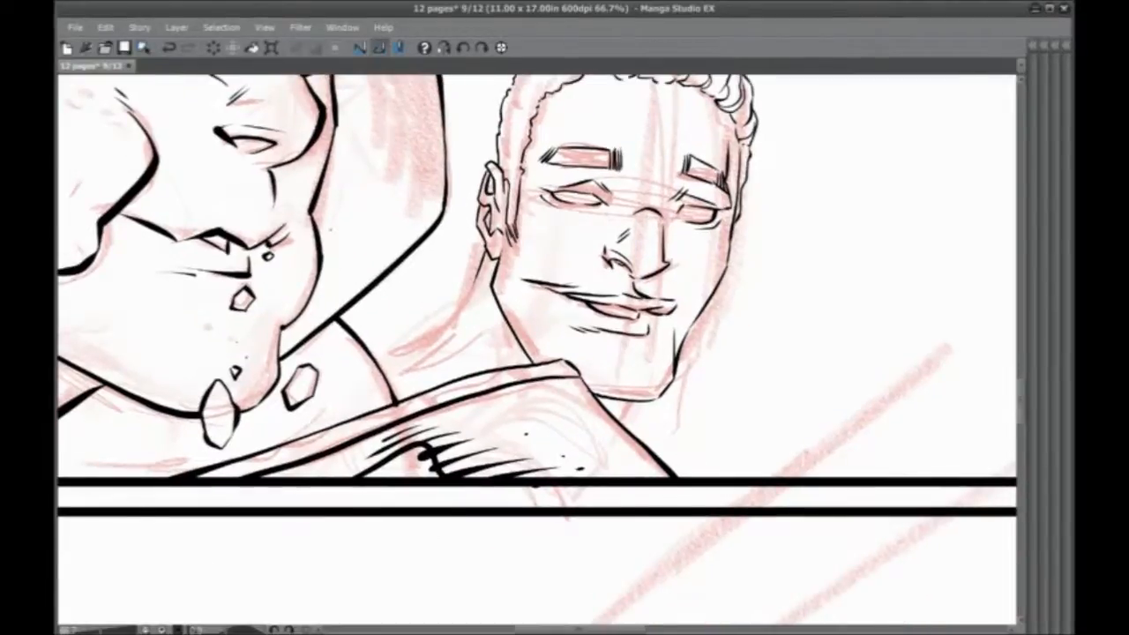
pyautogui.scroll(1, 330, 230)
pyautogui.moveTo(330, 230); pyautogui.dragTo(393, 172)
pyautogui.moveTo(614, 239)
pyautogui.mouseDown()
pyautogui.moveTo(596, 286)
pyautogui.moveTo(545, 328)
pyautogui.mouseUp()
pyautogui.moveTo(847, 432); pyautogui.dragTo(835, 464)
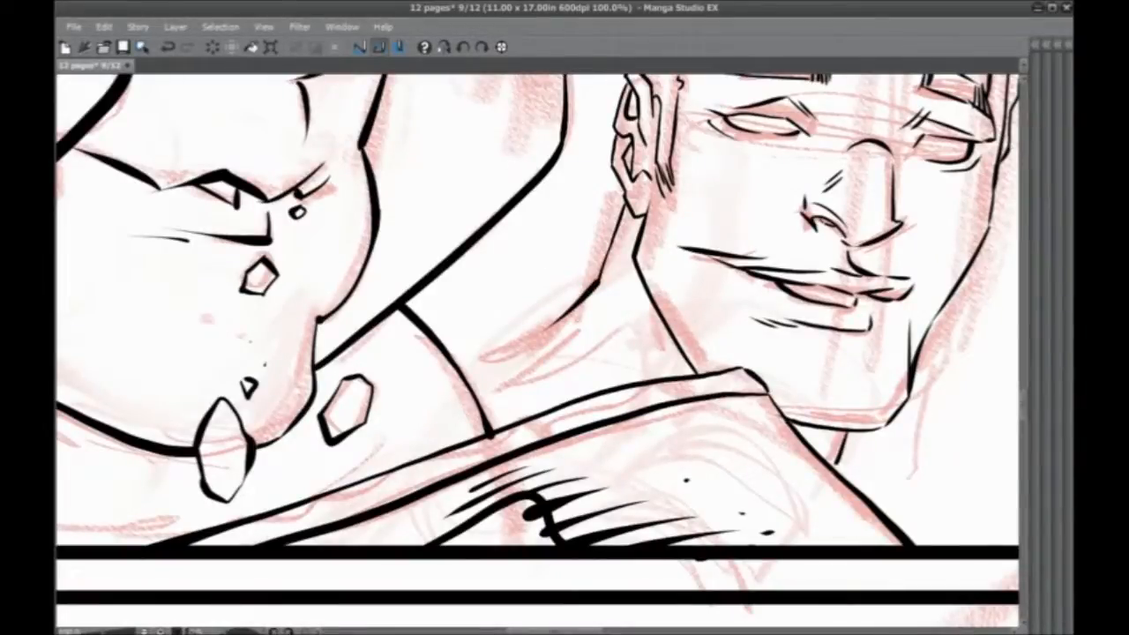
# Step: Ink the background figure's shoulder slope and collar lines, with short broken strokes beside the collar
pyautogui.moveTo(525, 358); pyautogui.dragTo(530, 357)
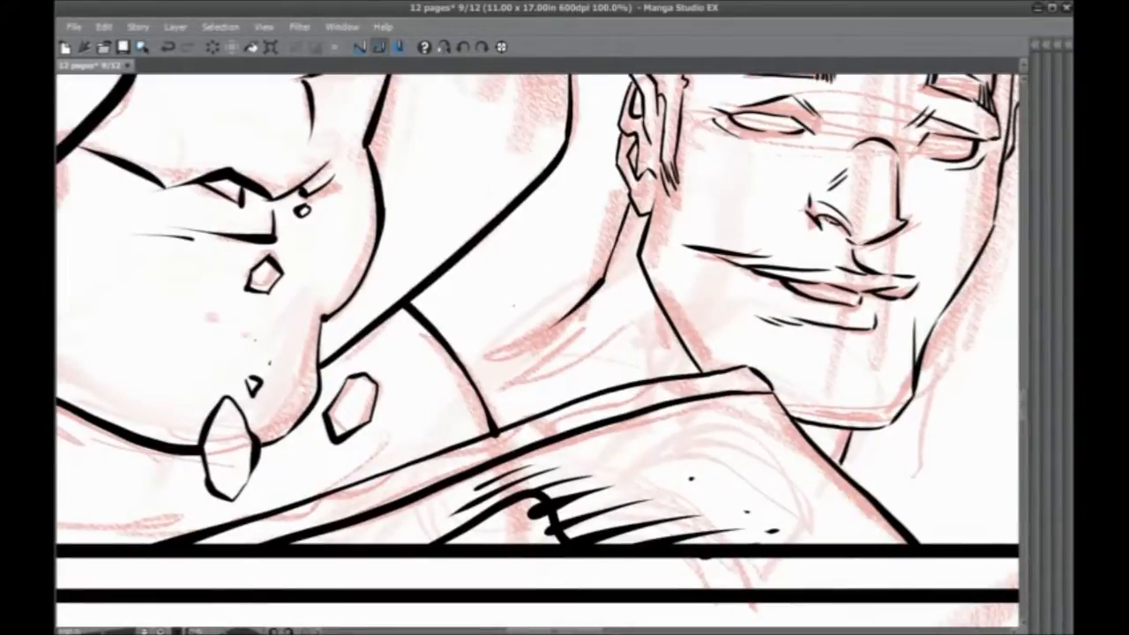
pyautogui.moveTo(575, 402); pyautogui.dragTo(541, 332)
pyautogui.moveTo(499, 366); pyautogui.dragTo(584, 390)
pyautogui.moveTo(666, 318)
pyautogui.mouseDown()
pyautogui.moveTo(548, 385)
pyautogui.moveTo(604, 390)
pyautogui.moveTo(615, 423)
pyautogui.mouseUp()
pyautogui.scroll(-2, 395, 284)
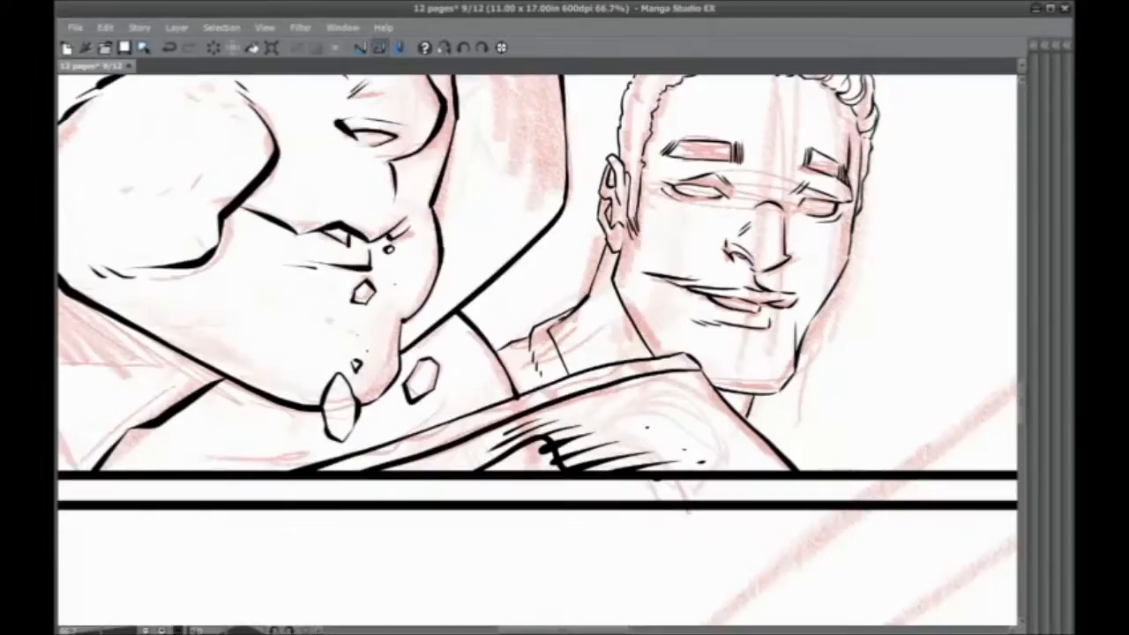
# Step: Undo the last stroke and ink a thin tendon line down the background figure's neck inside the collar
pyautogui.scroll(1, 395, 284)
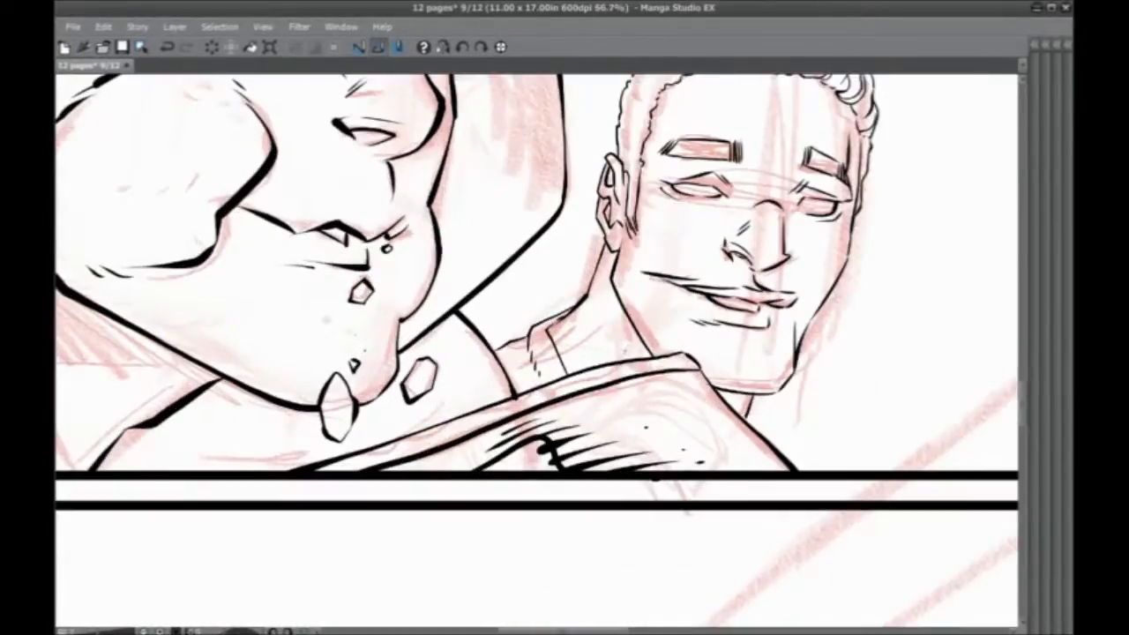
pyautogui.hotkey('ctrl', 'z')
pyautogui.moveTo(608, 363); pyautogui.dragTo(600, 319)
pyautogui.moveTo(608, 282); pyautogui.dragTo(605, 293)
# Step: Ink the irises and pupils in both of the background figure's eyes
pyautogui.moveTo(502, 154); pyautogui.dragTo(385, 260)
pyautogui.scroll(1, 386, 259)
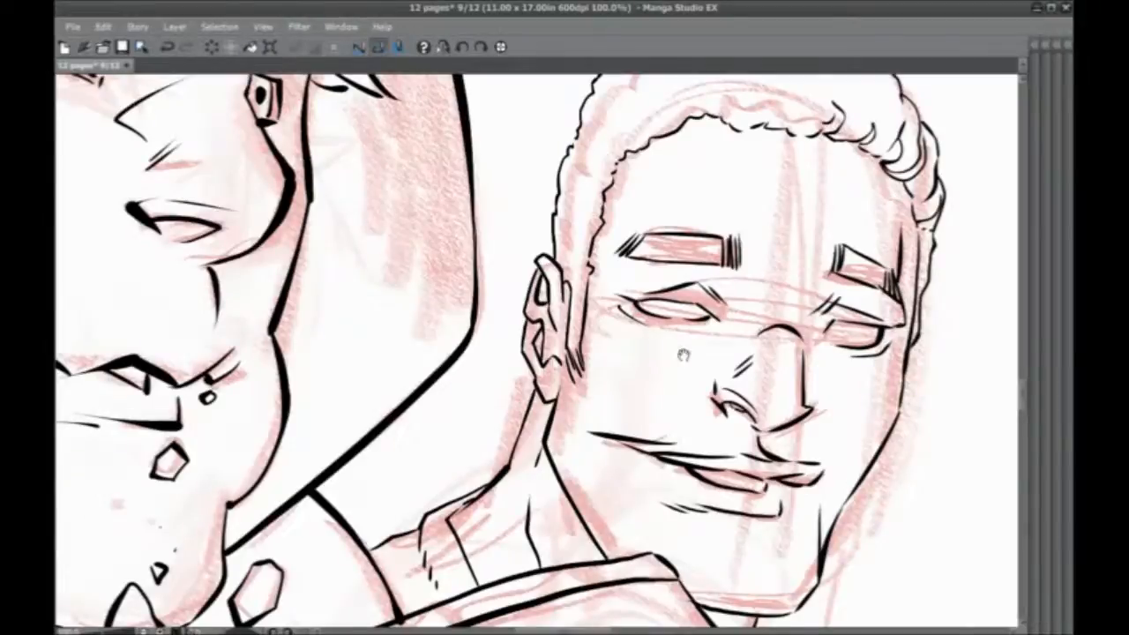
pyautogui.moveTo(684, 355); pyautogui.dragTo(572, 303)
pyautogui.moveTo(762, 272)
pyautogui.mouseDown()
pyautogui.moveTo(759, 287)
pyautogui.moveTo(737, 293)
pyautogui.moveTo(721, 278)
pyautogui.moveTo(739, 279)
pyautogui.mouseUp()
pyautogui.moveTo(554, 251)
pyautogui.mouseDown()
pyautogui.moveTo(545, 263)
pyautogui.moveTo(583, 267)
pyautogui.moveTo(566, 262)
pyautogui.moveTo(571, 254)
pyautogui.mouseUp()
# Step: Examine the two inked heads at reduced zoom and the pencilled woman at the other end of the panel
pyautogui.hotkey('ctrl', '-')
pyautogui.hotkey('ctrl', '-')
pyautogui.hotkey('ctrl', '-')
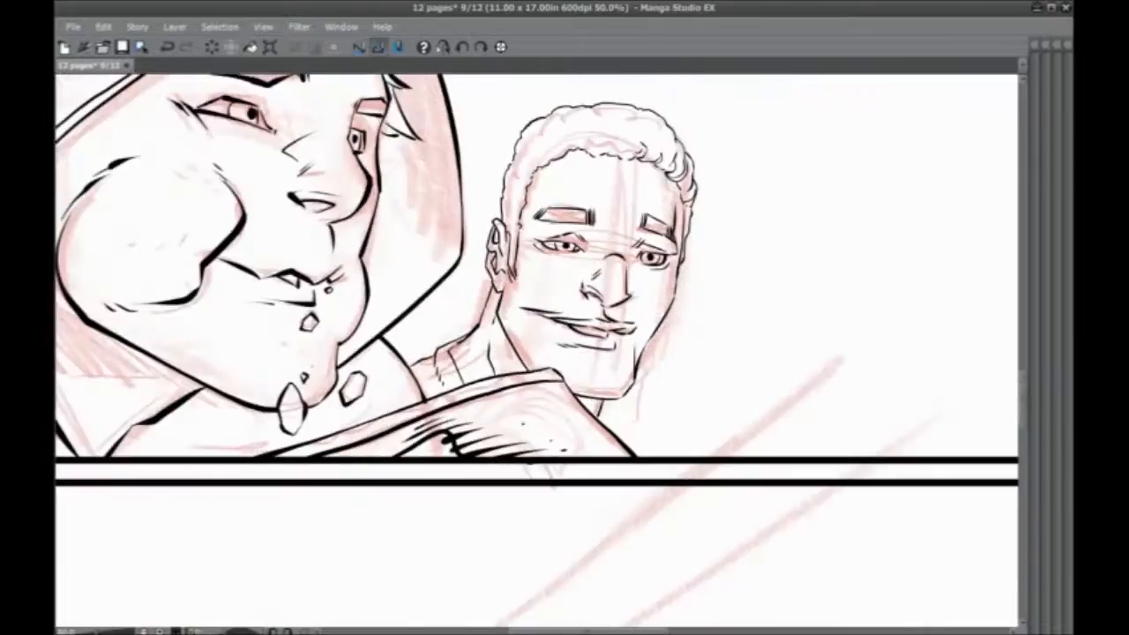
pyautogui.hotkey('ctrl', '-')
pyautogui.moveTo(729, 401); pyautogui.dragTo(157, 450)
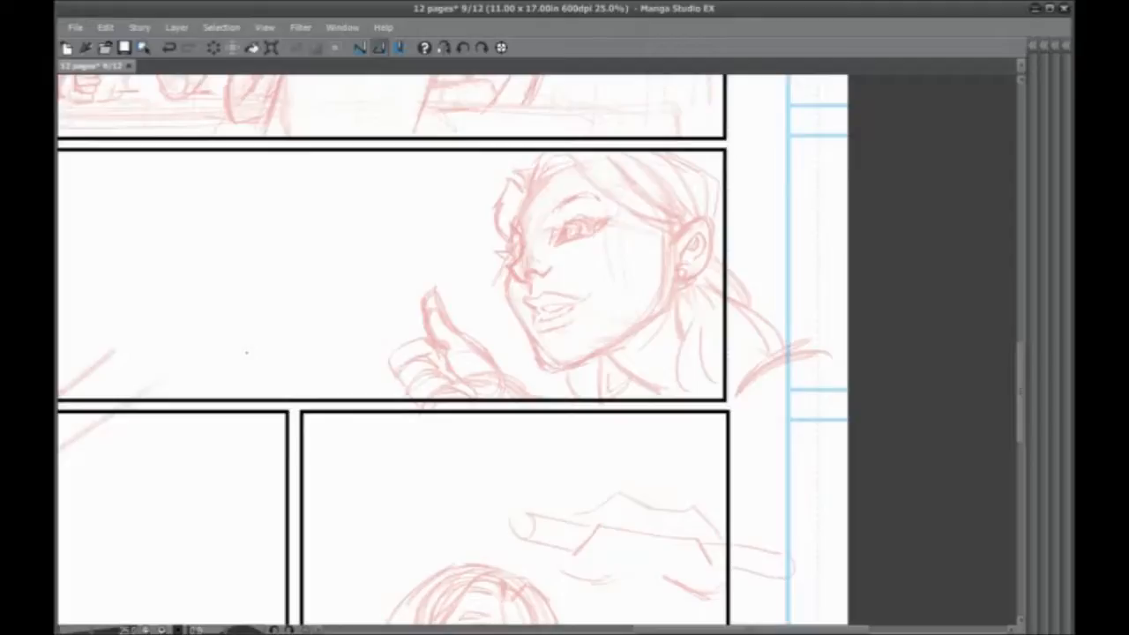
pyautogui.scroll(2, 247, 355)
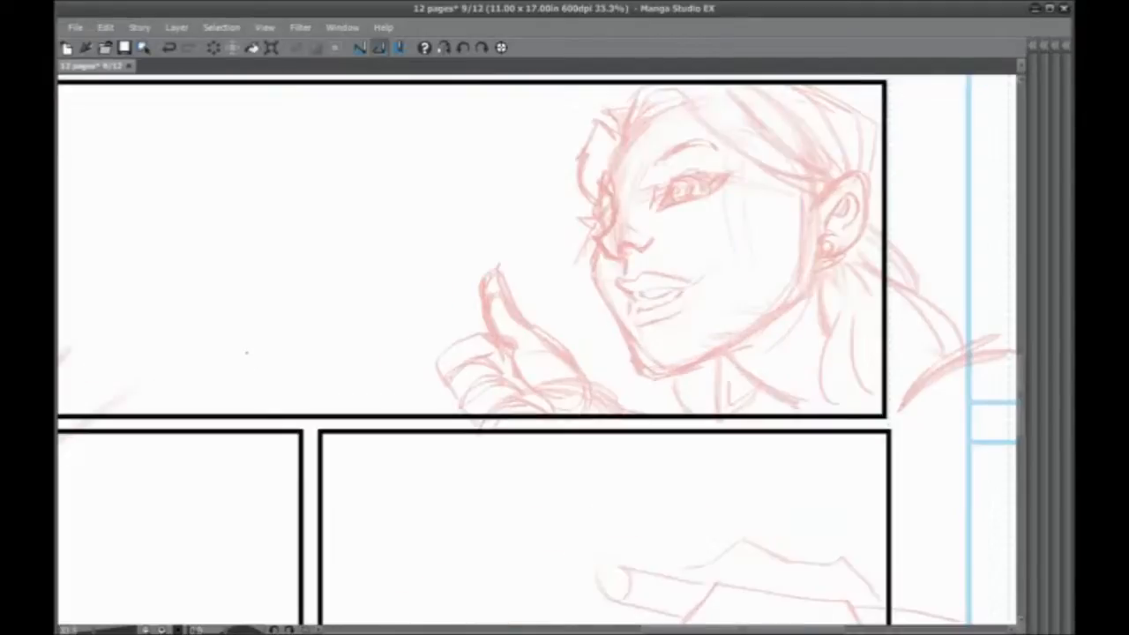
pyautogui.moveTo(732, 245); pyautogui.dragTo(467, 491)
pyautogui.moveTo(521, 373); pyautogui.dragTo(521, 305)
# Step: Start saving the page under a new name and browse to Worlds in Peril > 05 Inks > 12 page comic > 12 pages
pyautogui.click(76, 27)
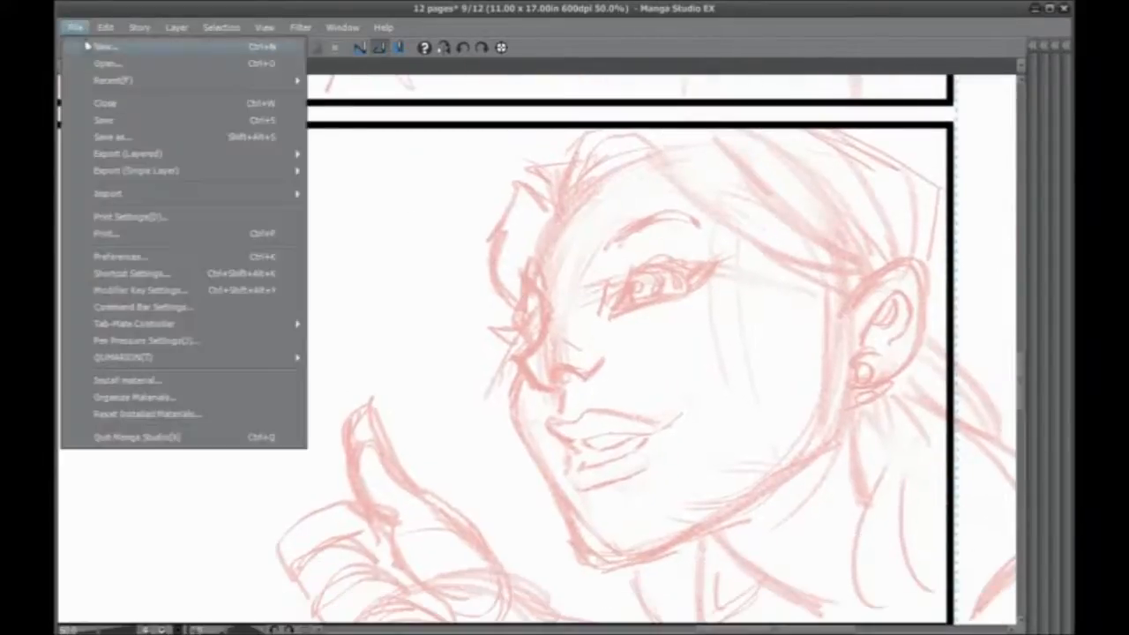
pyautogui.click(107, 139)
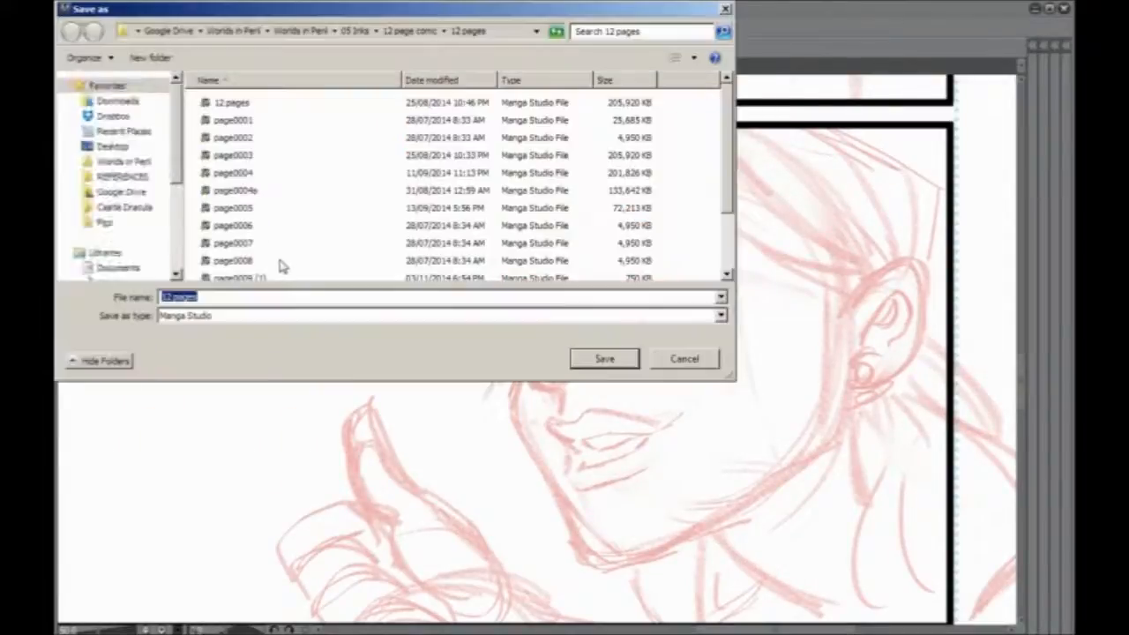
pyautogui.scroll(-3, 106, 212)
pyautogui.scroll(3, 86, 135)
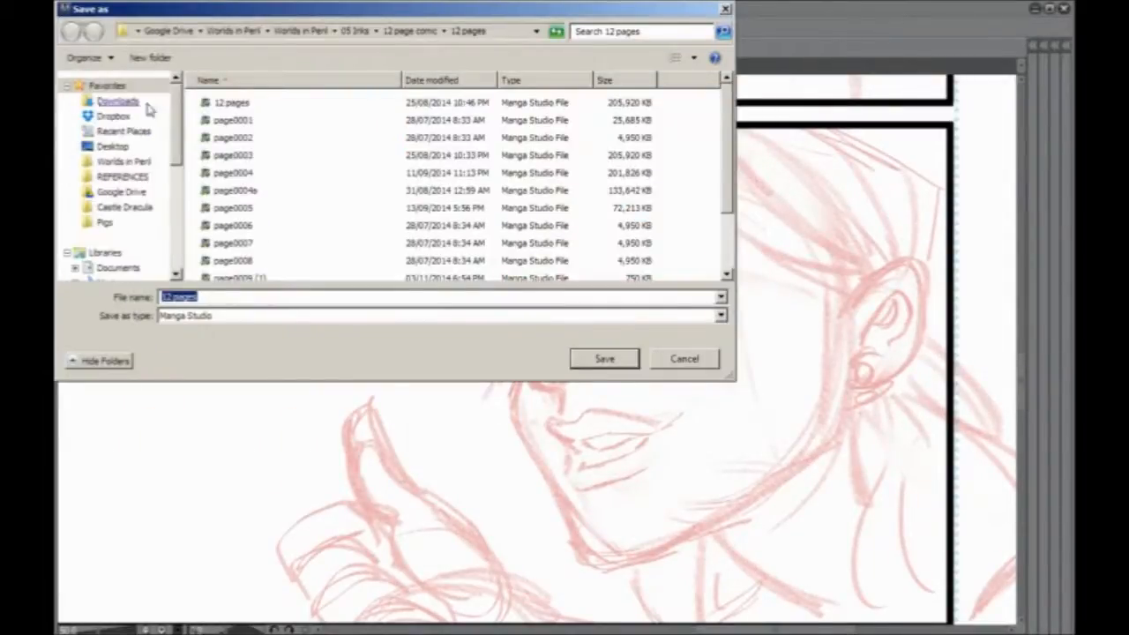
pyautogui.click(123, 162)
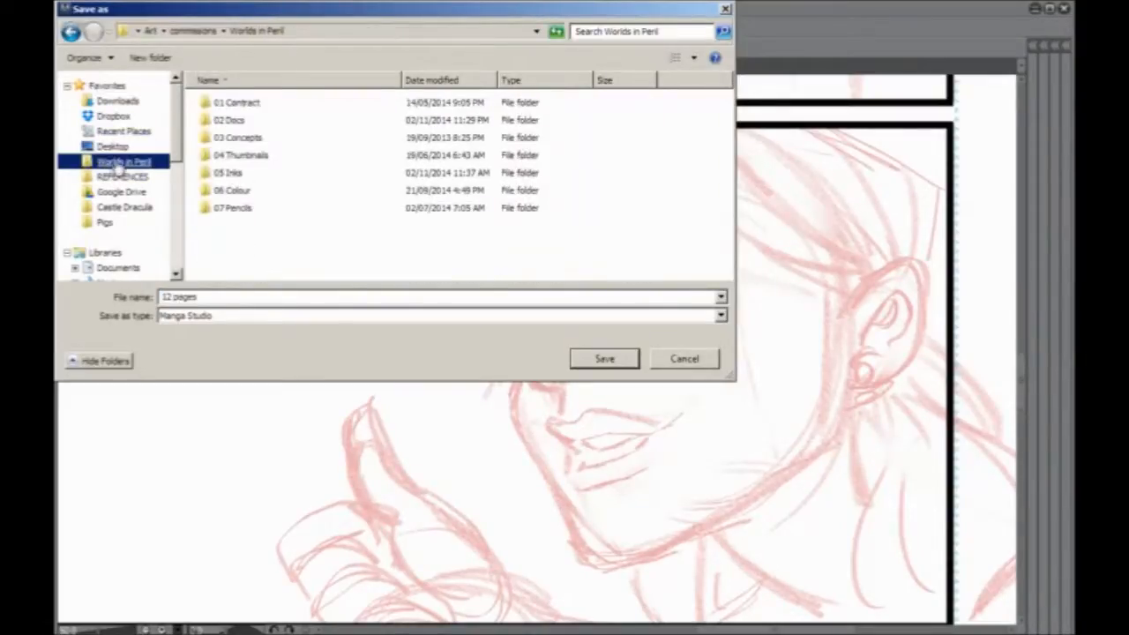
pyautogui.doubleClick(231, 175)
pyautogui.click(231, 104)
pyautogui.doubleClick(231, 104)
pyautogui.doubleClick(231, 110)
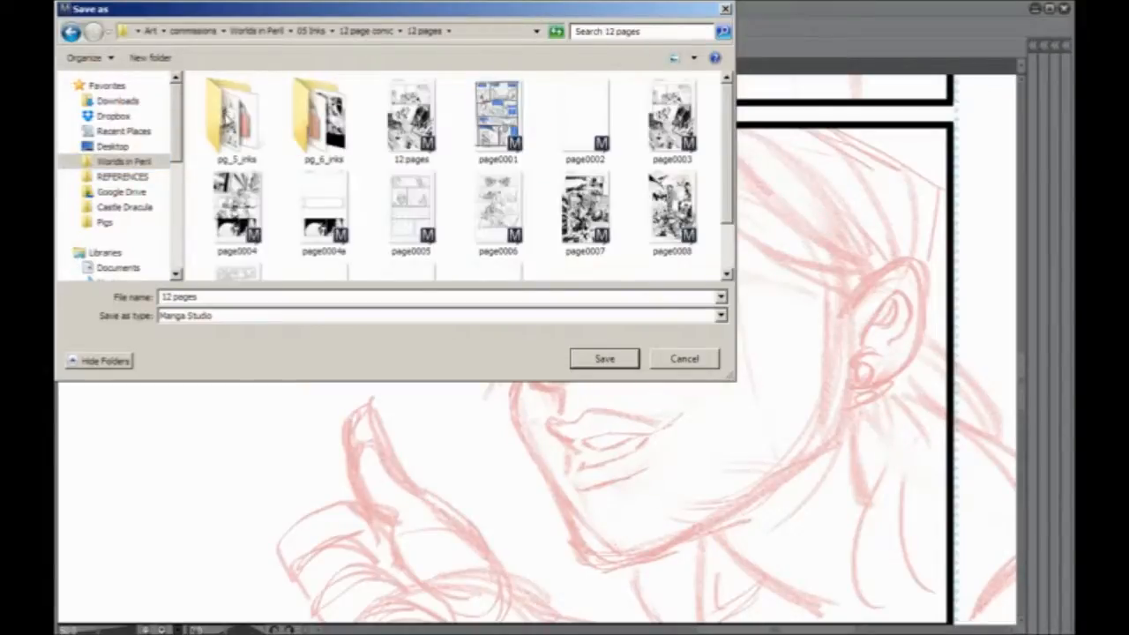
# Step: Save the page as page0009, replacing the existing file
pyautogui.click(247, 266)
pyautogui.click(580, 359)
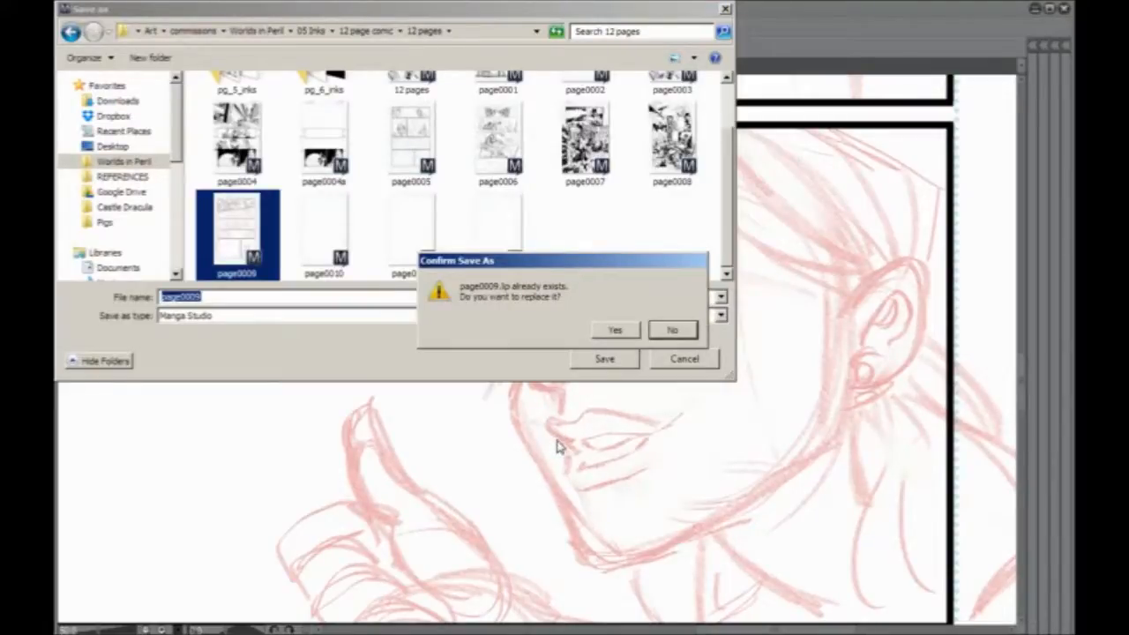
pyautogui.click(614, 330)
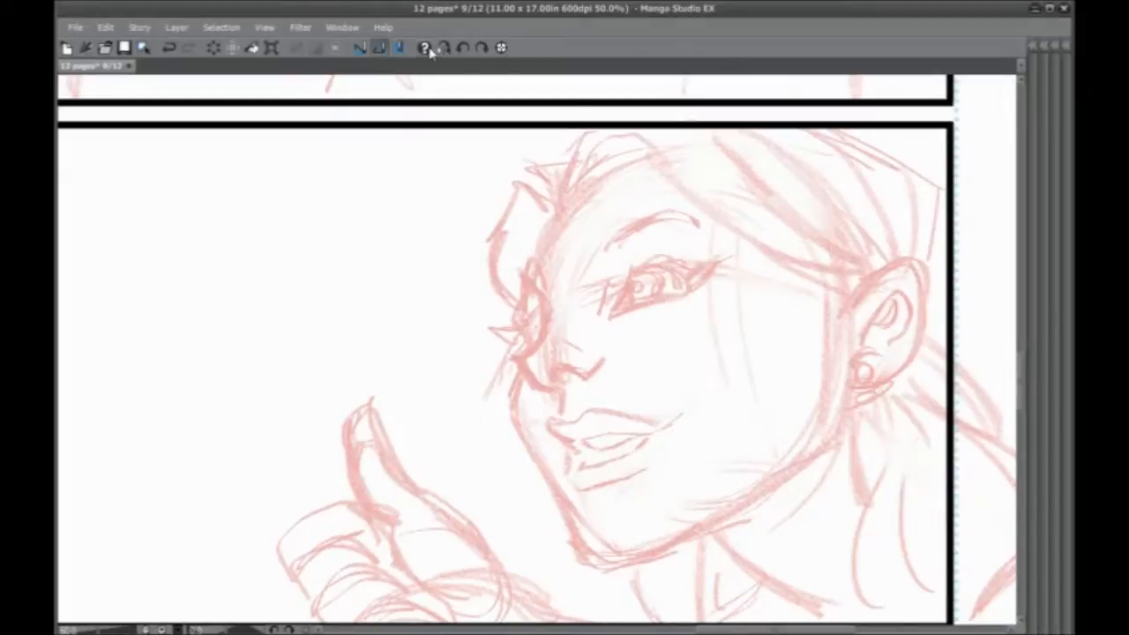
# Step: Examine all the panels of the page from the top row down to the bottom row
pyautogui.hotkey('ctrl', '-')
pyautogui.hotkey('ctrl', '-')
pyautogui.hotkey('ctrl', '-')
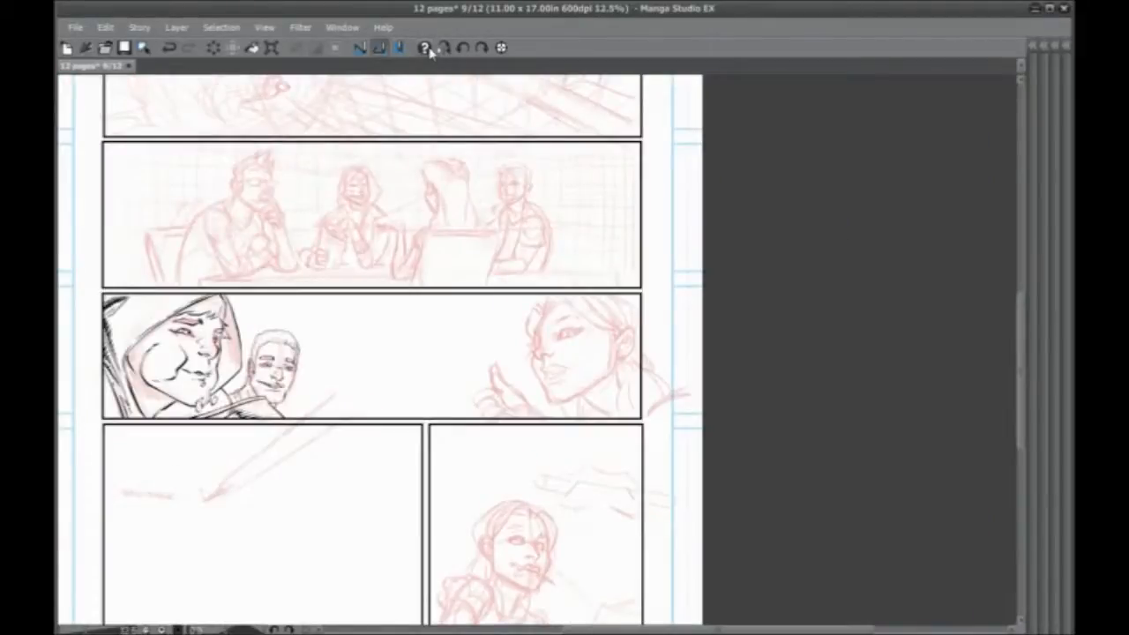
pyautogui.moveTo(158, 275); pyautogui.dragTo(261, 595)
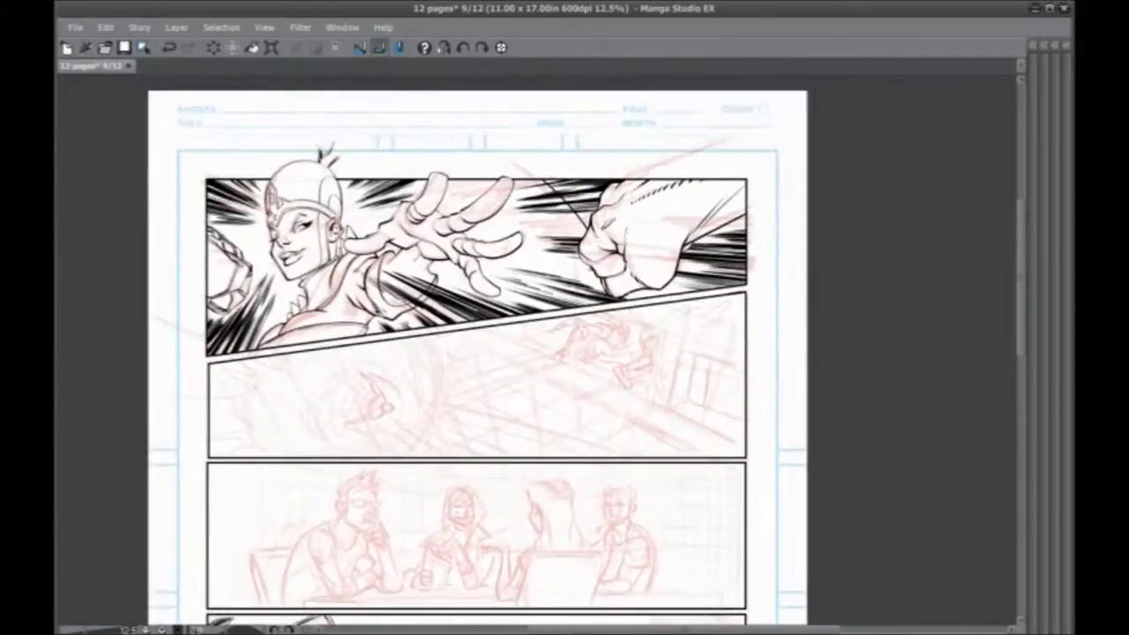
pyautogui.moveTo(365, 480); pyautogui.dragTo(355, 286)
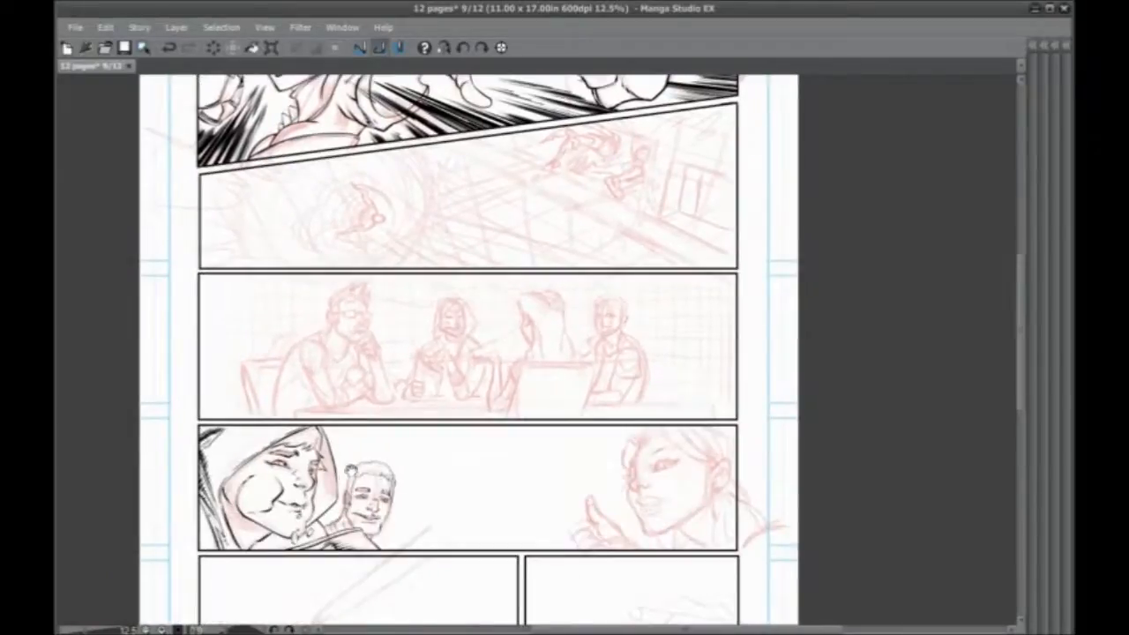
pyautogui.moveTo(305, 532); pyautogui.dragTo(306, 326)
pyautogui.moveTo(345, 460); pyautogui.dragTo(340, 380)
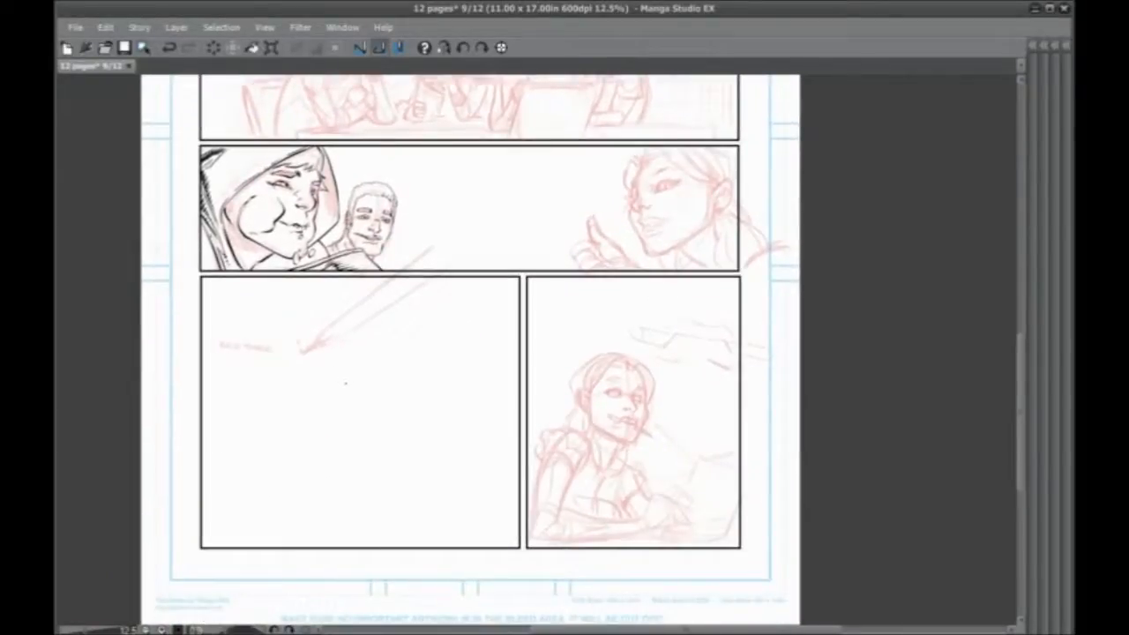
pyautogui.moveTo(346, 383); pyautogui.dragTo(311, 623)
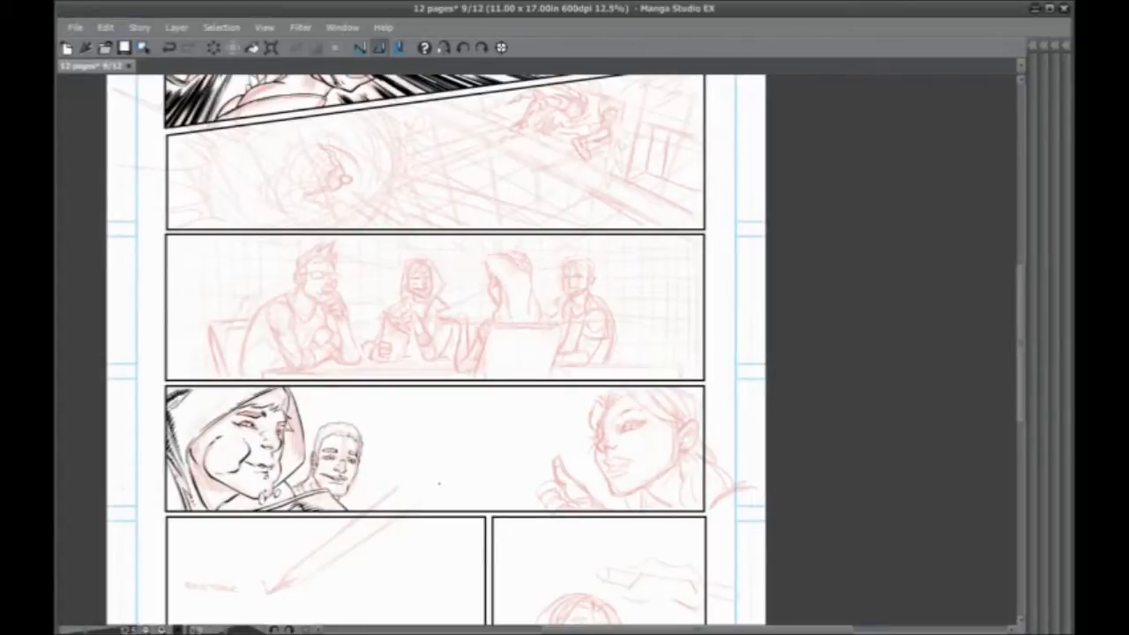
# Step: Ink the woman's nose from the bridge around the tip to the upper lip, including the nostril
pyautogui.scroll(3, 438, 491)
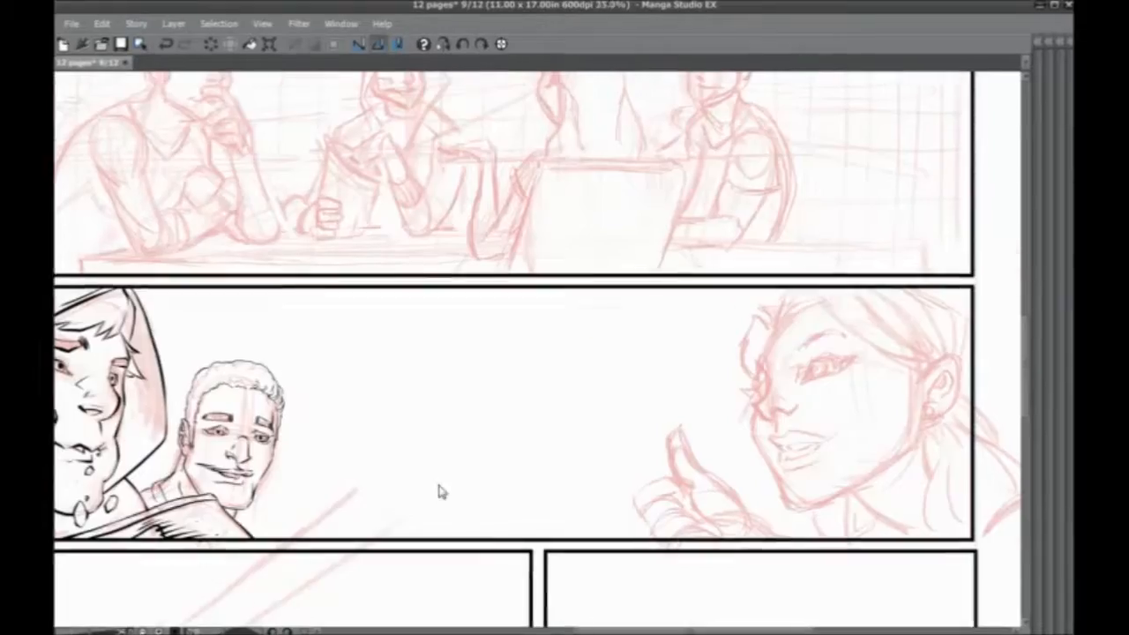
pyautogui.moveTo(562, 389); pyautogui.dragTo(358, 386)
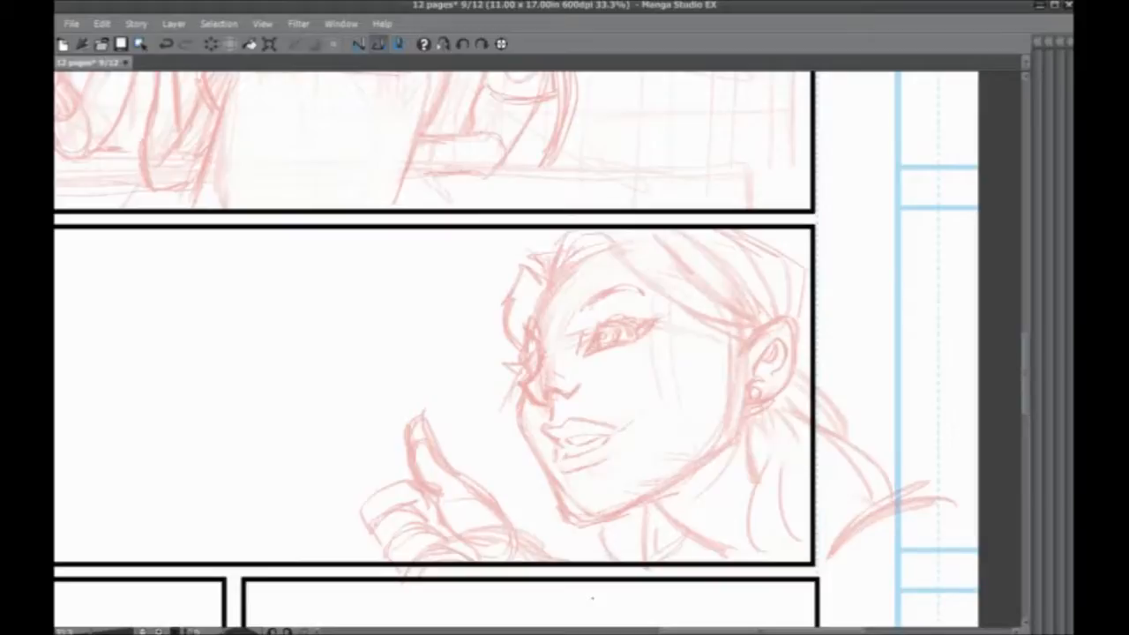
pyautogui.hotkey('ctrl', '+')
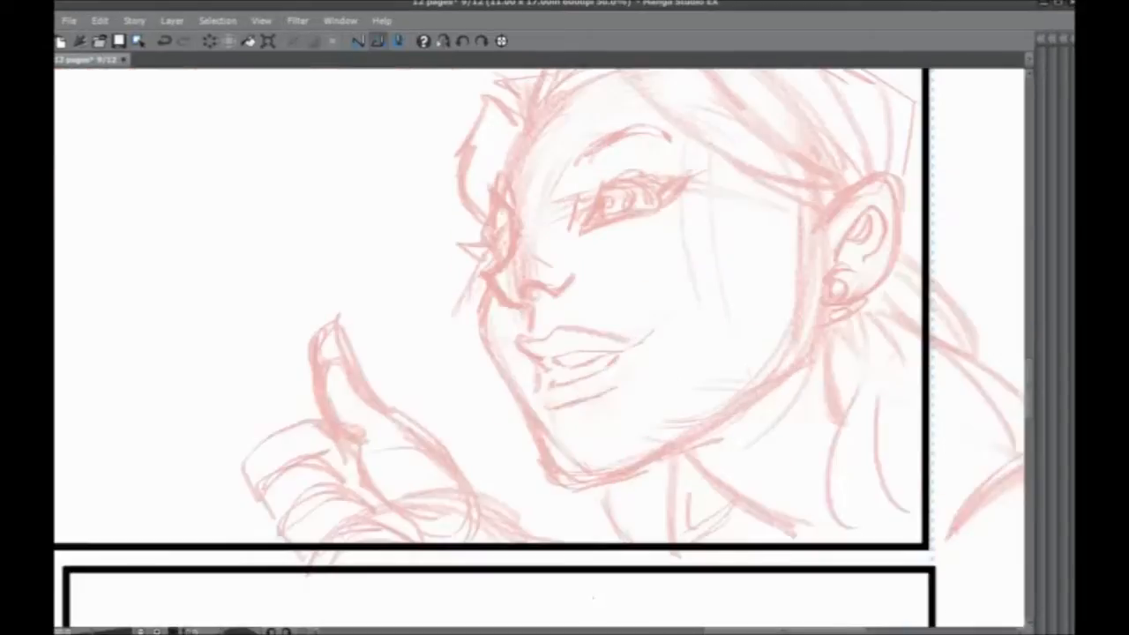
pyautogui.moveTo(452, 389); pyautogui.dragTo(610, 465)
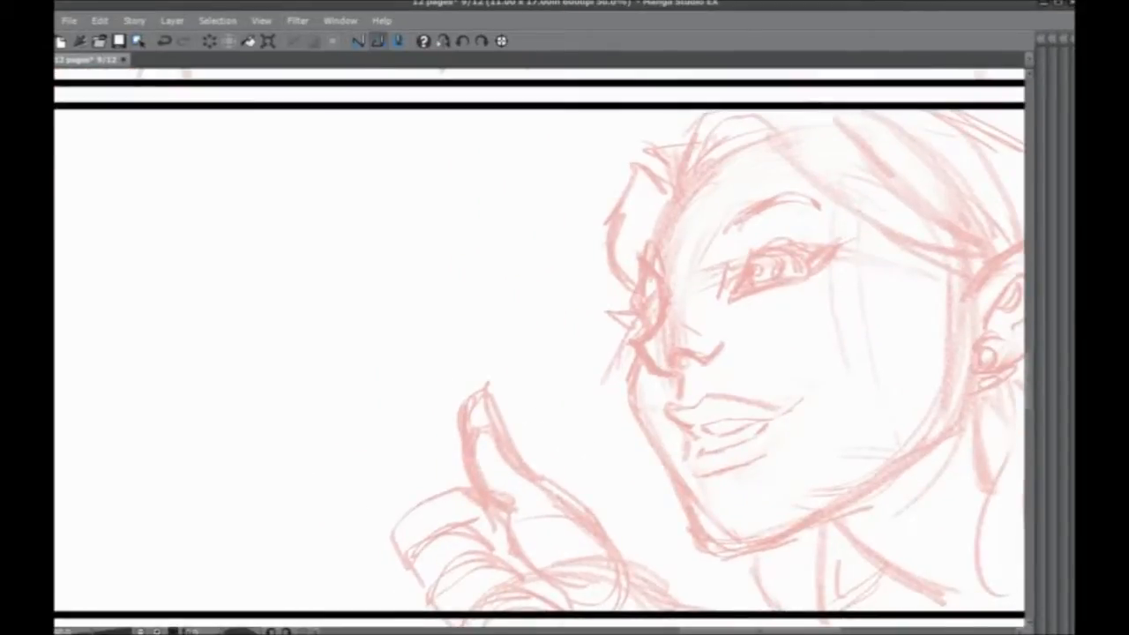
pyautogui.moveTo(658, 268)
pyautogui.mouseDown()
pyautogui.moveTo(666, 300)
pyautogui.moveTo(657, 326)
pyautogui.moveTo(633, 336)
pyautogui.moveTo(653, 368)
pyautogui.mouseUp()
pyautogui.hotkey('ctrl', 'z')
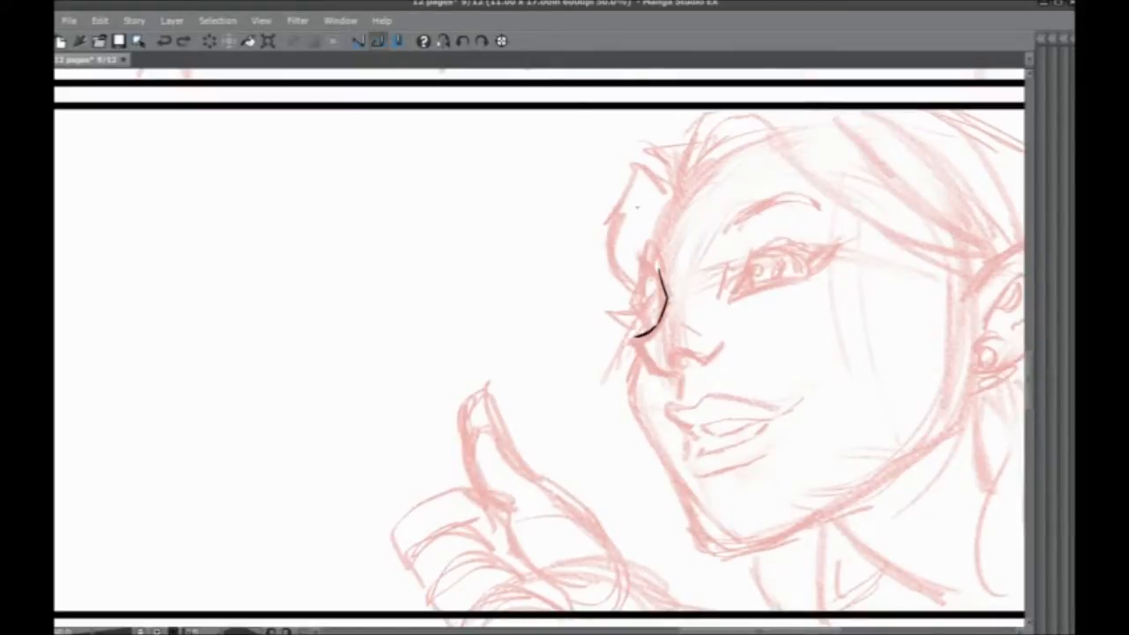
pyautogui.moveTo(635, 336)
pyautogui.mouseDown()
pyautogui.moveTo(633, 357)
pyautogui.moveTo(657, 381)
pyautogui.moveTo(685, 383)
pyautogui.moveTo(680, 399)
pyautogui.moveTo(675, 360)
pyautogui.moveTo(716, 363)
pyautogui.moveTo(725, 344)
pyautogui.moveTo(709, 361)
pyautogui.moveTo(667, 351)
pyautogui.moveTo(701, 360)
pyautogui.moveTo(689, 362)
pyautogui.mouseUp()
pyautogui.hotkey('ctrl', 'z')
pyautogui.hotkey('ctrl', 'z')
pyautogui.hotkey('ctrl', 'z')
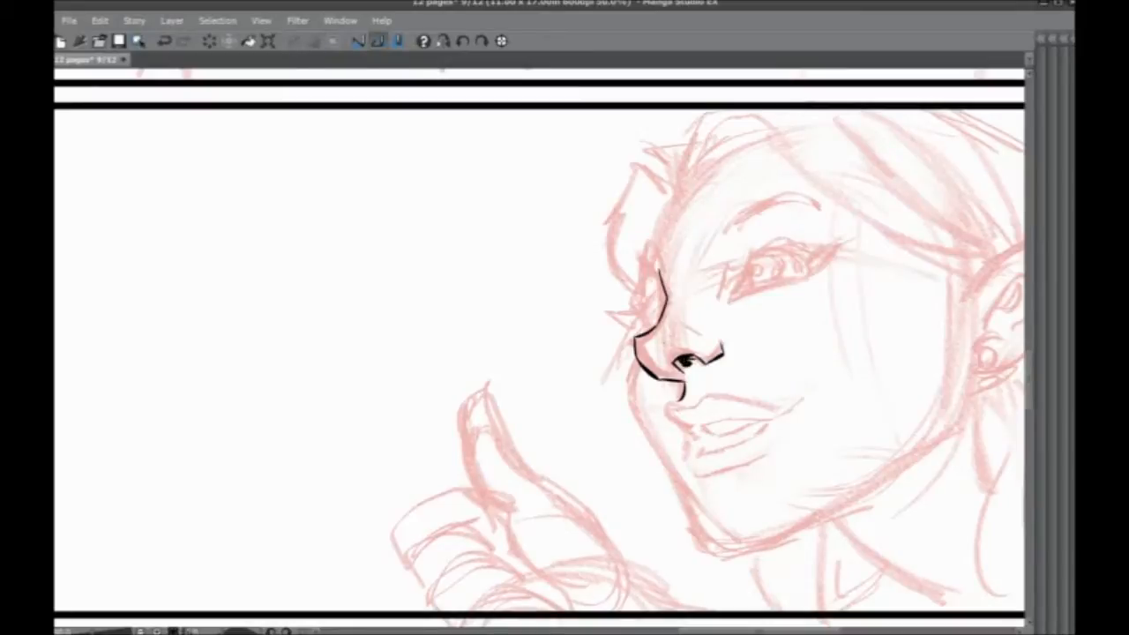
pyautogui.moveTo(702, 356)
pyautogui.mouseDown()
pyautogui.moveTo(667, 355)
pyautogui.moveTo(683, 354)
pyautogui.mouseUp()
pyautogui.hotkey('ctrl', 'z')
pyautogui.hotkey('ctrl', 'z')
pyautogui.hotkey('ctrl', 'z')
pyautogui.hotkey('ctrl', 'z')
pyautogui.hotkey('ctrl', 'y')
# Step: Ink the woman's parted lips, outlining the upper lip, the mouth opening and the heavier lower lip
pyautogui.moveTo(555, 399); pyautogui.dragTo(459, 396)
pyautogui.moveTo(561, 403)
pyautogui.mouseDown()
pyautogui.moveTo(519, 369)
pyautogui.moveTo(564, 395)
pyautogui.moveTo(672, 368)
pyautogui.mouseUp()
pyautogui.moveTo(529, 371)
pyautogui.mouseDown()
pyautogui.moveTo(568, 393)
pyautogui.moveTo(612, 368)
pyautogui.moveTo(641, 371)
pyautogui.mouseUp()
pyautogui.moveTo(569, 394)
pyautogui.mouseDown()
pyautogui.moveTo(578, 404)
pyautogui.moveTo(618, 387)
pyautogui.mouseUp()
pyautogui.moveTo(522, 393); pyautogui.dragTo(554, 335)
pyautogui.moveTo(662, 325)
pyautogui.mouseDown()
pyautogui.moveTo(654, 338)
pyautogui.moveTo(591, 363)
pyautogui.moveTo(599, 346)
pyautogui.moveTo(583, 345)
pyautogui.moveTo(579, 376)
pyautogui.moveTo(592, 384)
pyautogui.mouseUp()
pyautogui.moveTo(673, 342); pyautogui.dragTo(588, 386)
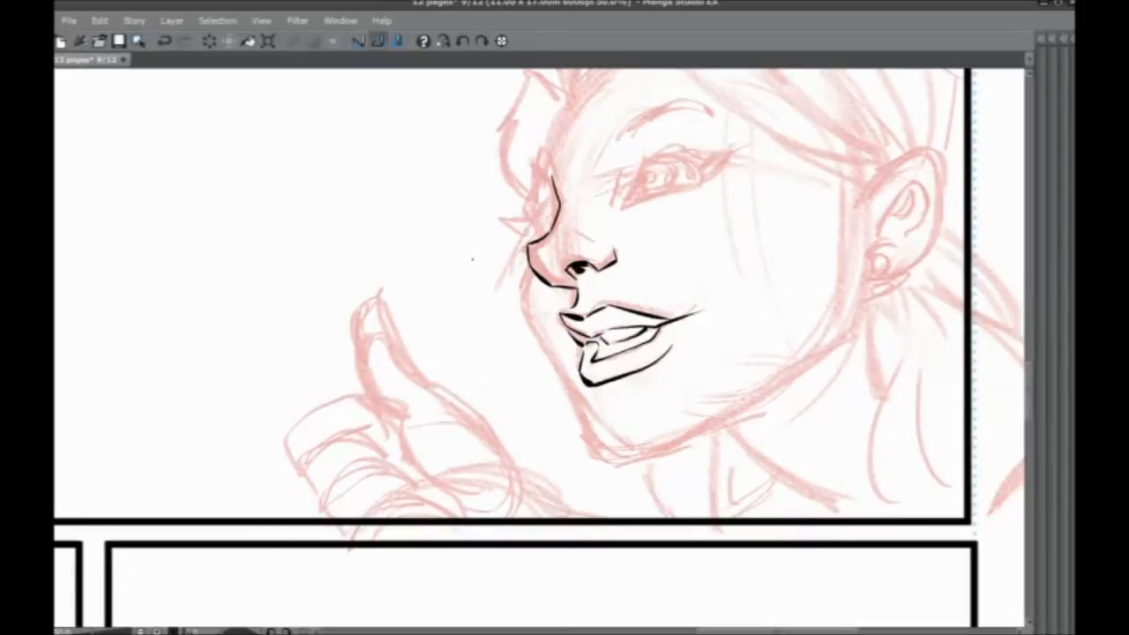
# Step: Flip the canvas view horizontally, extend the corner of the woman's mouth with tapered strokes and rework the edge of her nostril
pyautogui.click(442, 41)
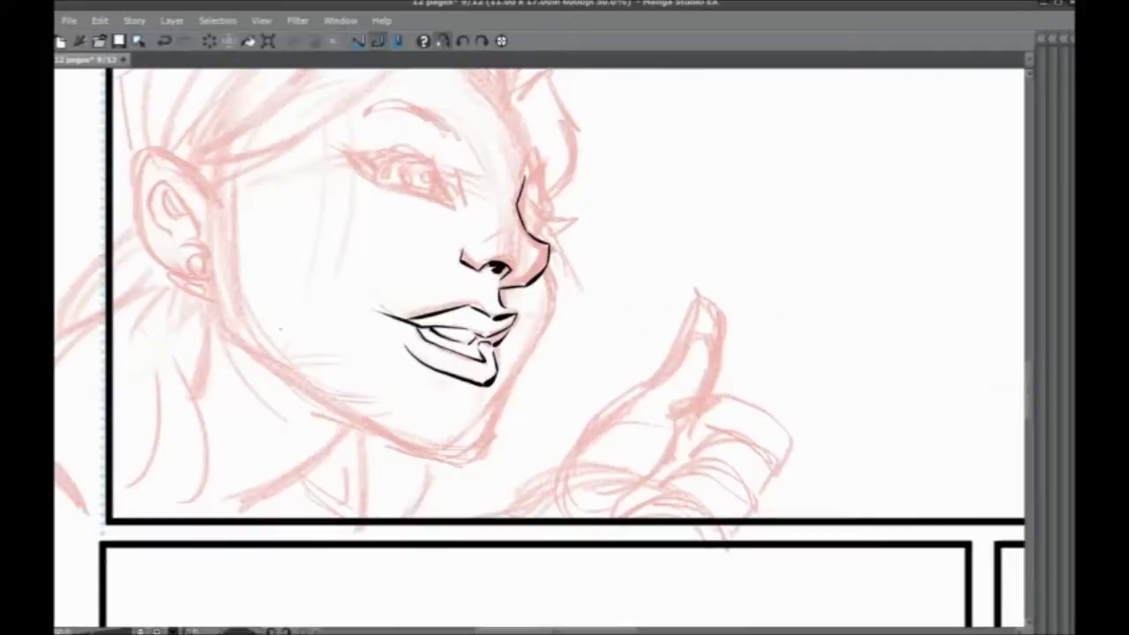
pyautogui.moveTo(493, 368); pyautogui.dragTo(448, 361)
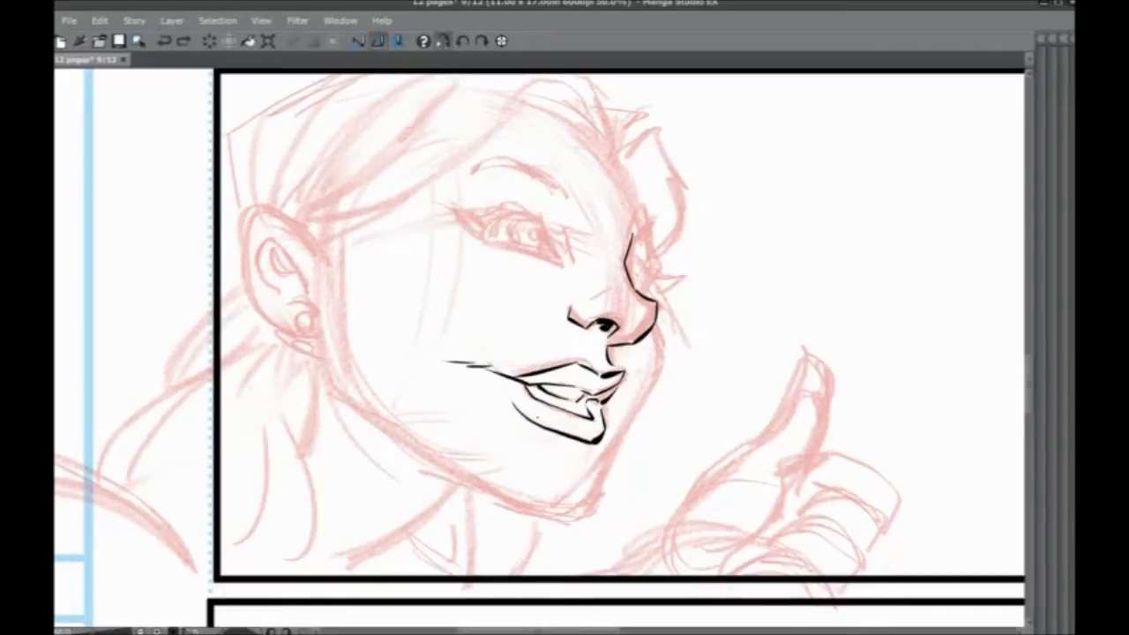
pyautogui.moveTo(565, 302); pyautogui.dragTo(579, 321)
pyautogui.moveTo(569, 307)
pyautogui.mouseDown()
pyautogui.moveTo(590, 329)
pyautogui.moveTo(606, 316)
pyautogui.moveTo(647, 326)
pyautogui.moveTo(603, 312)
pyautogui.moveTo(630, 342)
pyautogui.mouseUp()
pyautogui.hotkey('ctrl', 'z')
pyautogui.hotkey('ctrl', 'z')
pyautogui.hotkey('ctrl', 'z')
pyautogui.moveTo(655, 302)
pyautogui.mouseDown()
pyautogui.moveTo(580, 309)
pyautogui.moveTo(623, 294)
pyautogui.mouseUp()
pyautogui.hotkey('ctrl', 'z')
pyautogui.hotkey('ctrl', 'z')
# Step: Ink the outline of the woman's near eye with a thick lower lid, an upper lid line and a pointed outer lash
pyautogui.moveTo(315, 381); pyautogui.dragTo(333, 339)
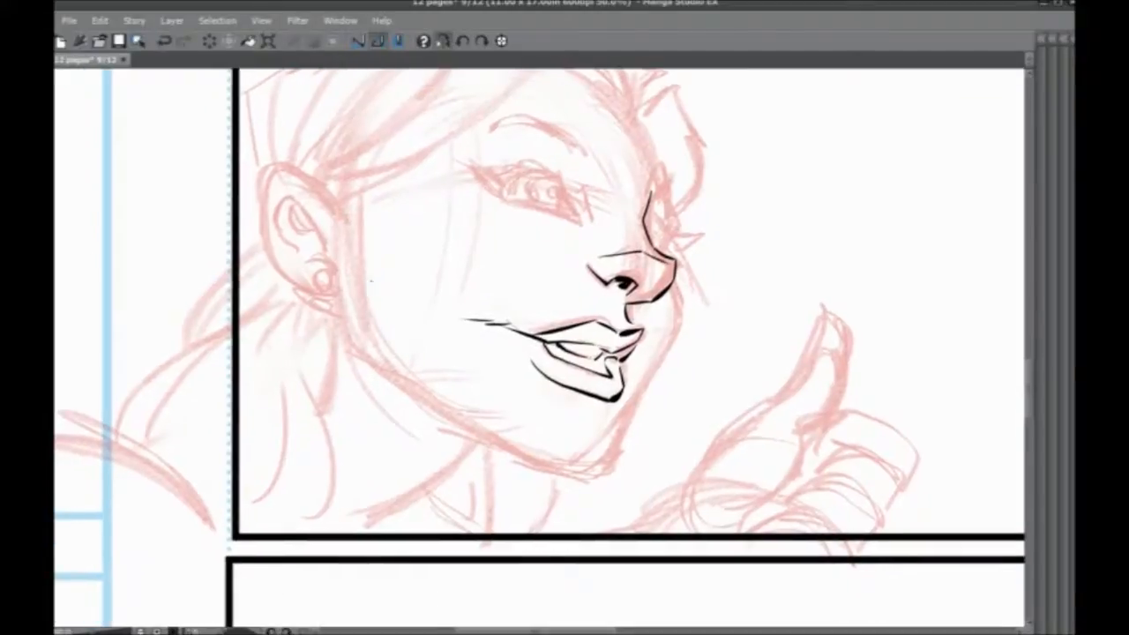
pyautogui.moveTo(444, 307); pyautogui.dragTo(471, 381)
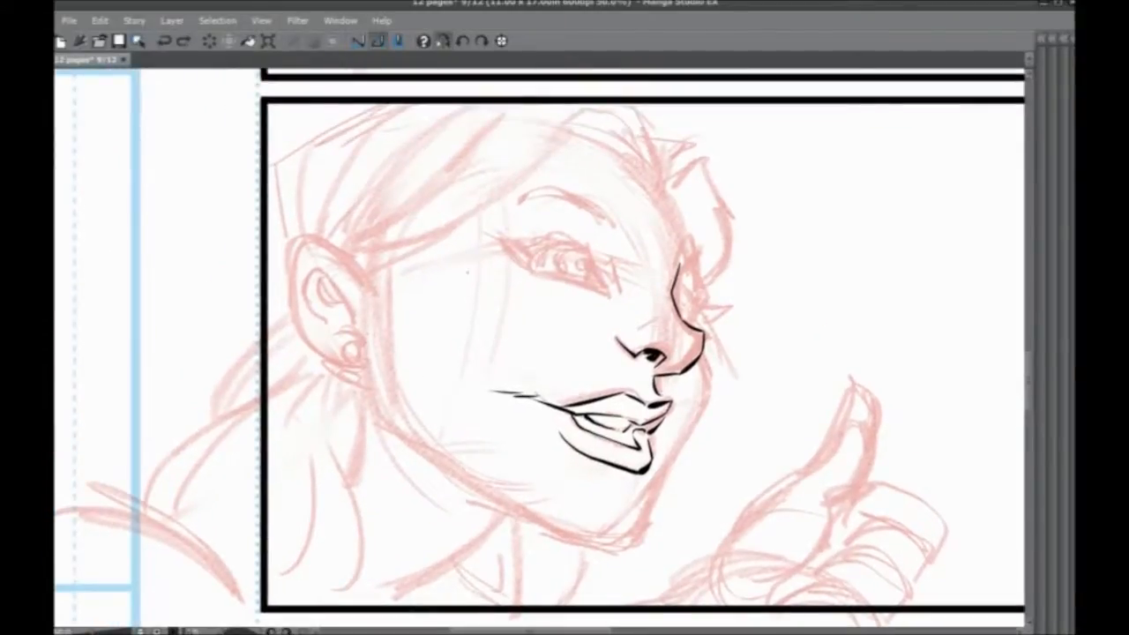
pyautogui.moveTo(604, 291)
pyautogui.mouseDown()
pyautogui.moveTo(524, 270)
pyautogui.moveTo(502, 238)
pyautogui.moveTo(533, 255)
pyautogui.moveTo(593, 256)
pyautogui.moveTo(606, 287)
pyautogui.mouseUp()
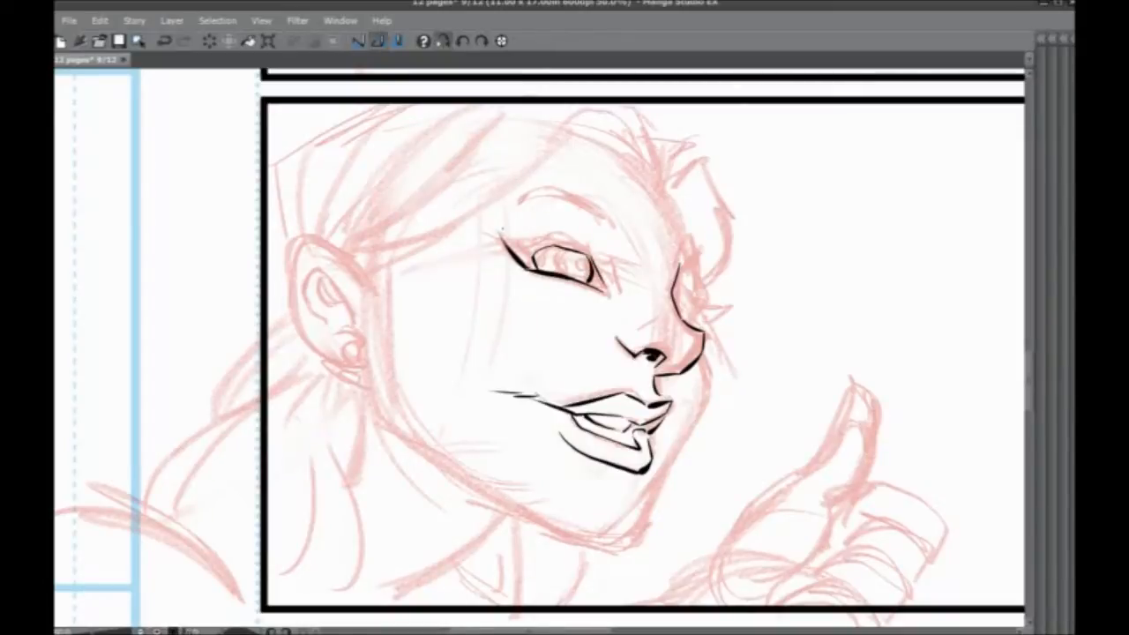
pyautogui.moveTo(501, 234)
pyautogui.mouseDown()
pyautogui.moveTo(596, 254)
pyautogui.moveTo(596, 268)
pyautogui.mouseUp()
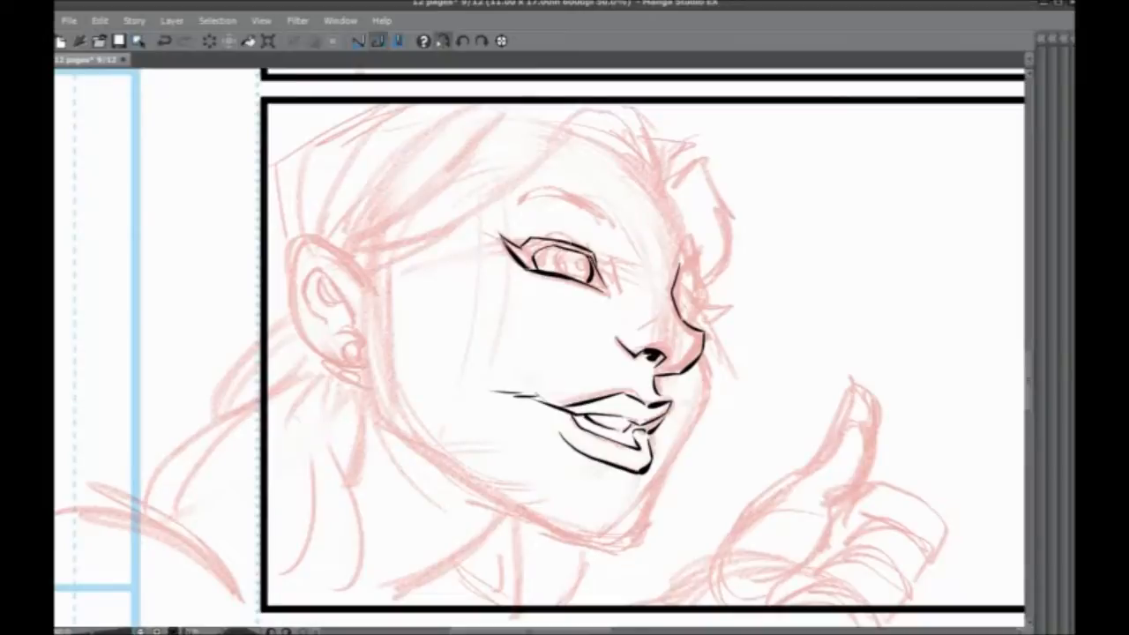
# Step: Fill the woman's near outer lash and upper lid solid black and ink the thin eyelid crease above them
pyautogui.moveTo(534, 270)
pyautogui.mouseDown()
pyautogui.moveTo(502, 237)
pyautogui.moveTo(594, 261)
pyautogui.moveTo(522, 252)
pyautogui.moveTo(536, 239)
pyautogui.moveTo(539, 250)
pyautogui.mouseUp()
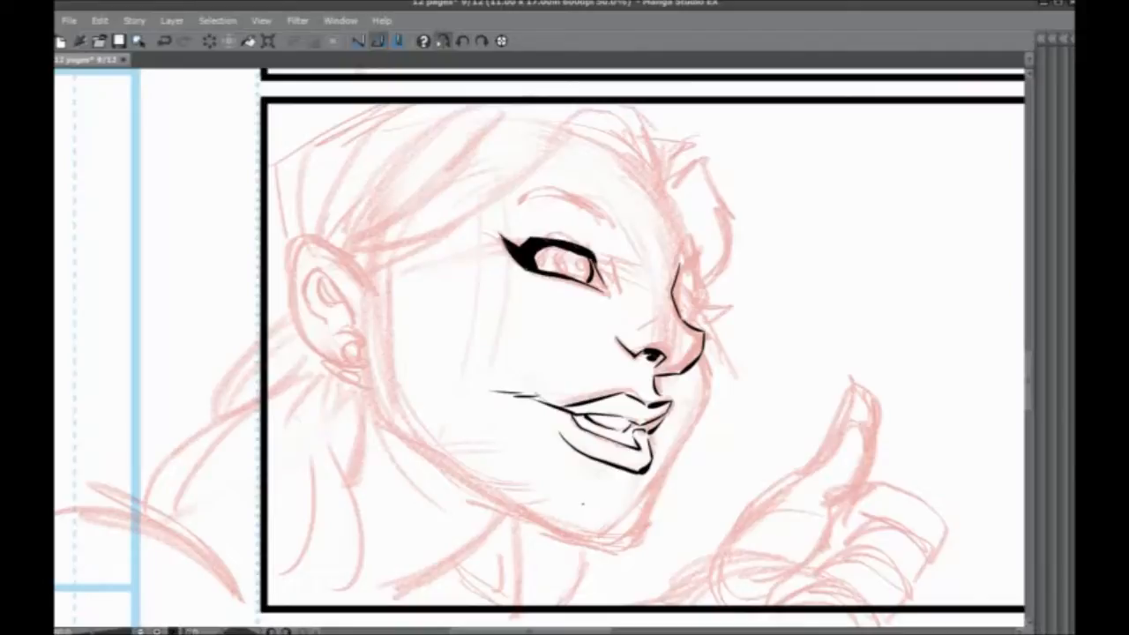
pyautogui.moveTo(526, 238)
pyautogui.mouseDown()
pyautogui.moveTo(575, 229)
pyautogui.moveTo(599, 253)
pyautogui.mouseUp()
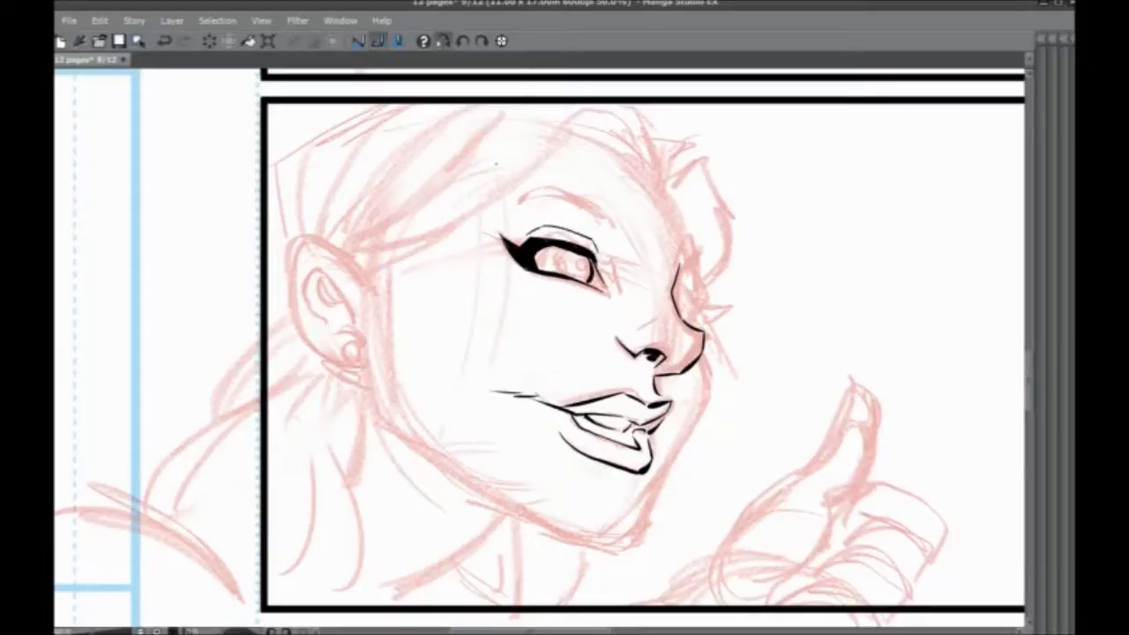
pyautogui.moveTo(583, 235); pyautogui.dragTo(591, 252)
pyautogui.hotkey('ctrl', 'z')
# Step: Ink the woman's near eyebrow with a tapered outline, short inner hairs and a small frown mark above its inner end
pyautogui.moveTo(521, 200)
pyautogui.mouseDown()
pyautogui.moveTo(567, 195)
pyautogui.moveTo(614, 218)
pyautogui.mouseUp()
pyautogui.moveTo(560, 184)
pyautogui.mouseDown()
pyautogui.moveTo(599, 203)
pyautogui.moveTo(545, 186)
pyautogui.moveTo(510, 205)
pyautogui.mouseUp()
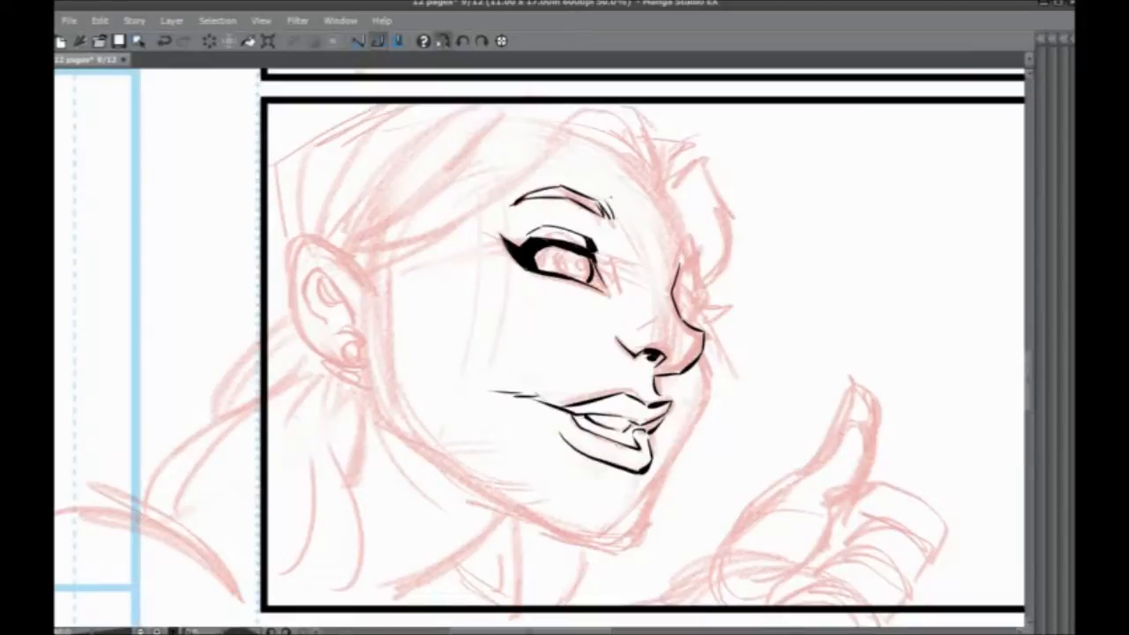
pyautogui.moveTo(596, 186); pyautogui.dragTo(608, 191)
# Step: Flip the canvas view back and ink the woman's far eye in profile with a dark iris and protruding lashes
pyautogui.click(444, 42)
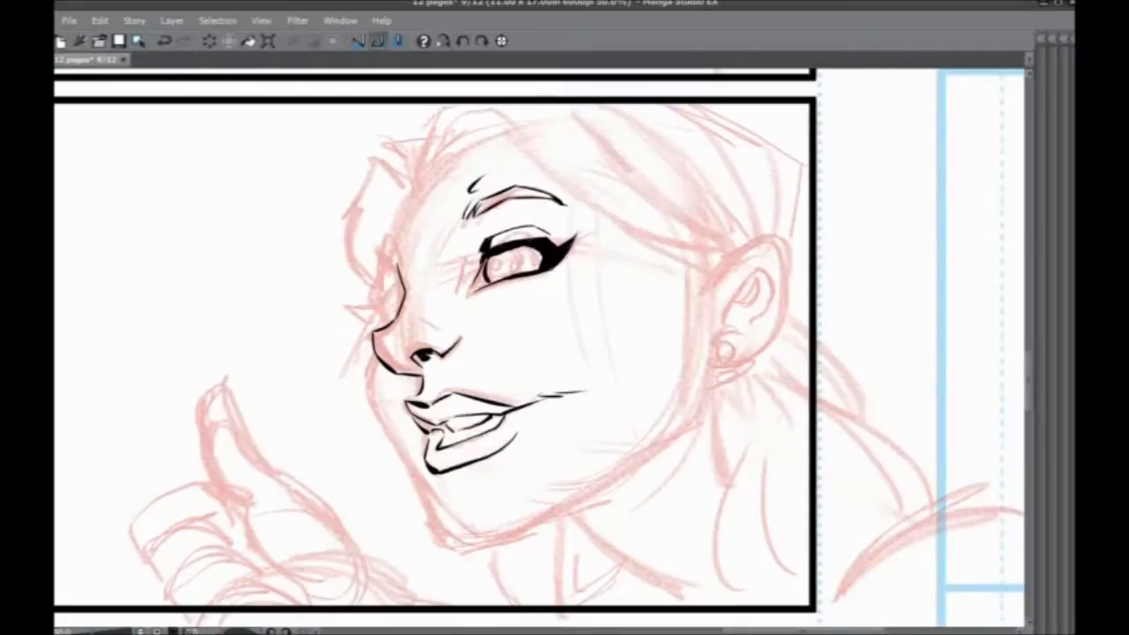
pyautogui.moveTo(404, 285)
pyautogui.mouseDown()
pyautogui.moveTo(352, 303)
pyautogui.moveTo(395, 320)
pyautogui.moveTo(405, 290)
pyautogui.moveTo(377, 308)
pyautogui.moveTo(391, 306)
pyautogui.mouseUp()
pyautogui.moveTo(389, 305)
pyautogui.mouseDown()
pyautogui.moveTo(395, 318)
pyautogui.moveTo(404, 289)
pyautogui.moveTo(388, 298)
pyautogui.moveTo(405, 290)
pyautogui.moveTo(394, 304)
pyautogui.moveTo(387, 288)
pyautogui.moveTo(401, 270)
pyautogui.mouseUp()
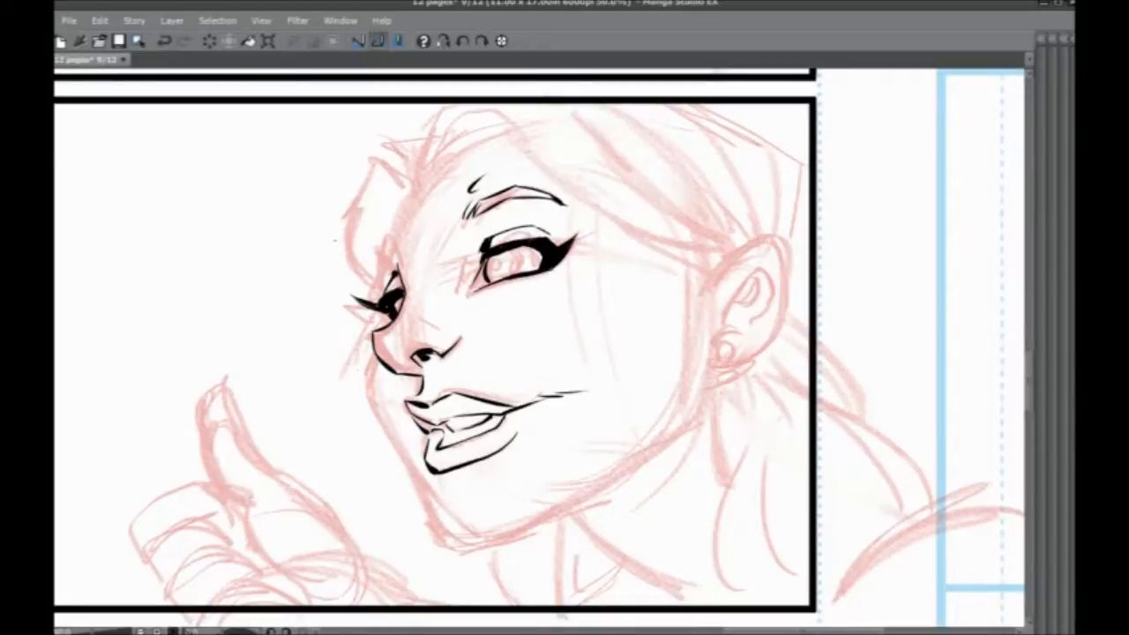
# Step: Ink the woman's jawline from below the ear around the chin and up the far cheek, rotating the canvas for the strokes
pyautogui.moveTo(335, 240); pyautogui.dragTo(397, 163)
pyautogui.moveTo(432, 284)
pyautogui.mouseDown()
pyautogui.moveTo(437, 333)
pyautogui.moveTo(506, 464)
pyautogui.moveTo(527, 469)
pyautogui.mouseUp()
pyautogui.hotkey('ctrl', 'z')
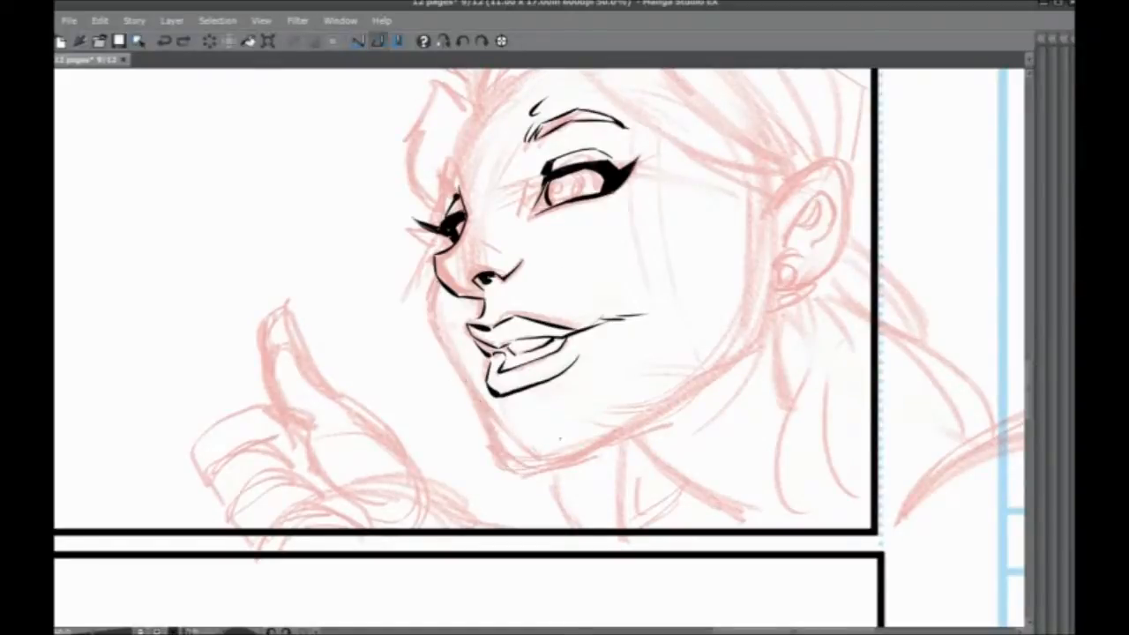
pyautogui.moveTo(497, 371); pyautogui.dragTo(552, 362)
pyautogui.moveTo(284, 394)
pyautogui.mouseDown()
pyautogui.moveTo(298, 262)
pyautogui.moveTo(479, 78)
pyautogui.moveTo(405, 284)
pyautogui.mouseUp()
pyautogui.moveTo(492, 292)
pyautogui.mouseDown()
pyautogui.moveTo(439, 330)
pyautogui.moveTo(437, 361)
pyautogui.moveTo(462, 418)
pyautogui.moveTo(520, 492)
pyautogui.moveTo(582, 563)
pyautogui.moveTo(605, 570)
pyautogui.mouseUp()
pyautogui.moveTo(520, 250); pyautogui.dragTo(563, 276)
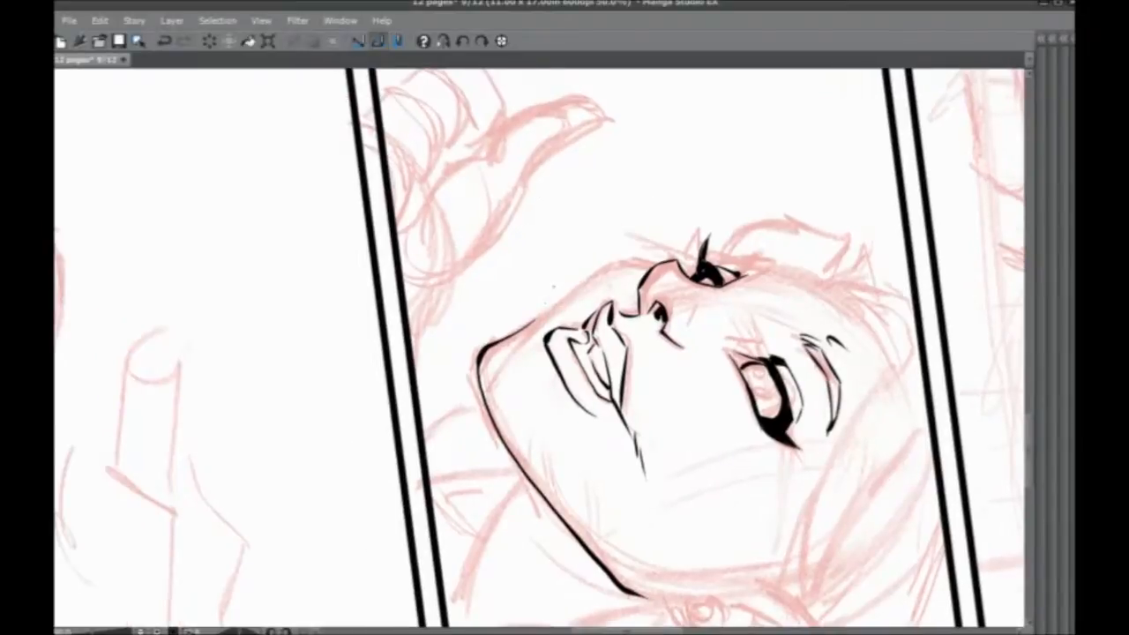
pyautogui.moveTo(533, 323)
pyautogui.mouseDown()
pyautogui.moveTo(610, 261)
pyautogui.moveTo(657, 265)
pyautogui.mouseUp()
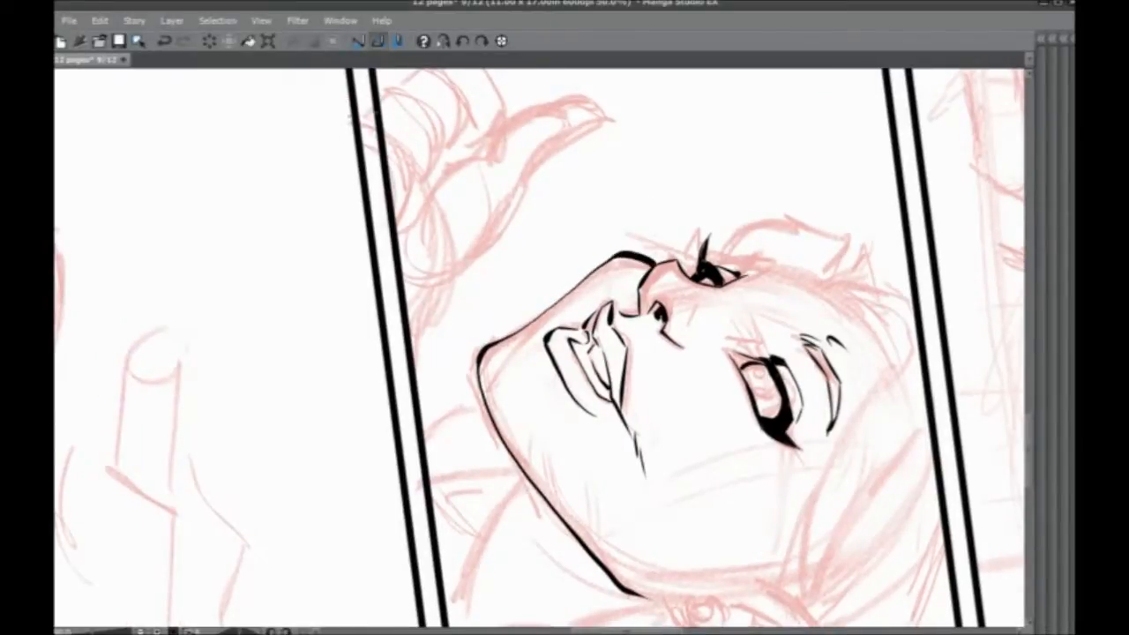
pyautogui.click(500, 43)
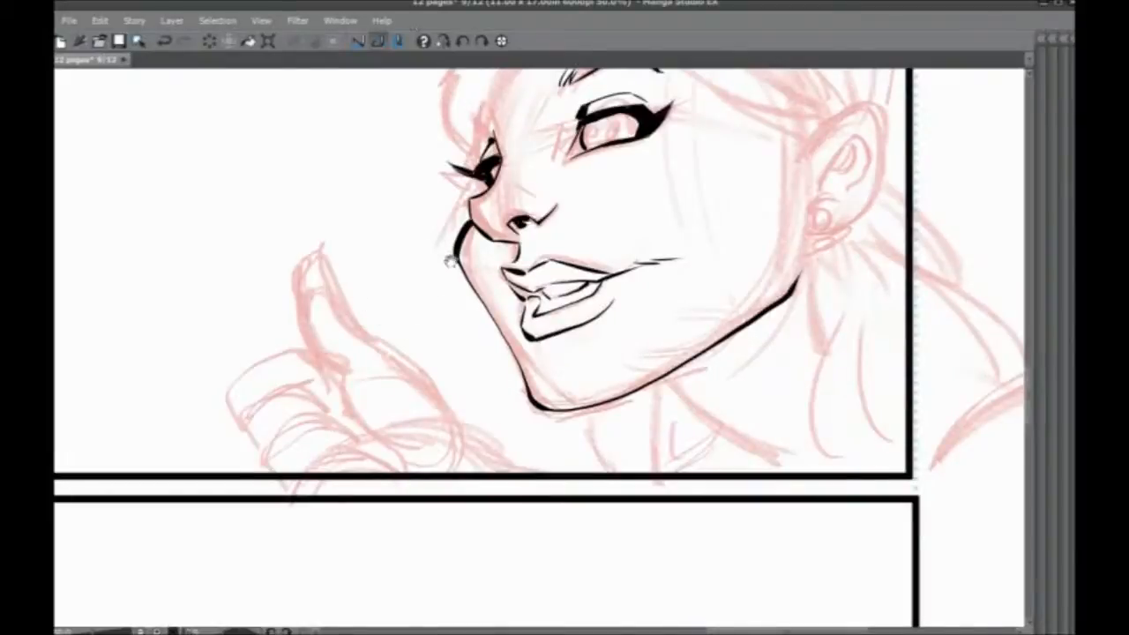
# Step: Ink the woman's forehead contour from the far eye up to the hairline, with short brow strokes above that eye
pyautogui.moveTo(450, 256); pyautogui.dragTo(519, 341)
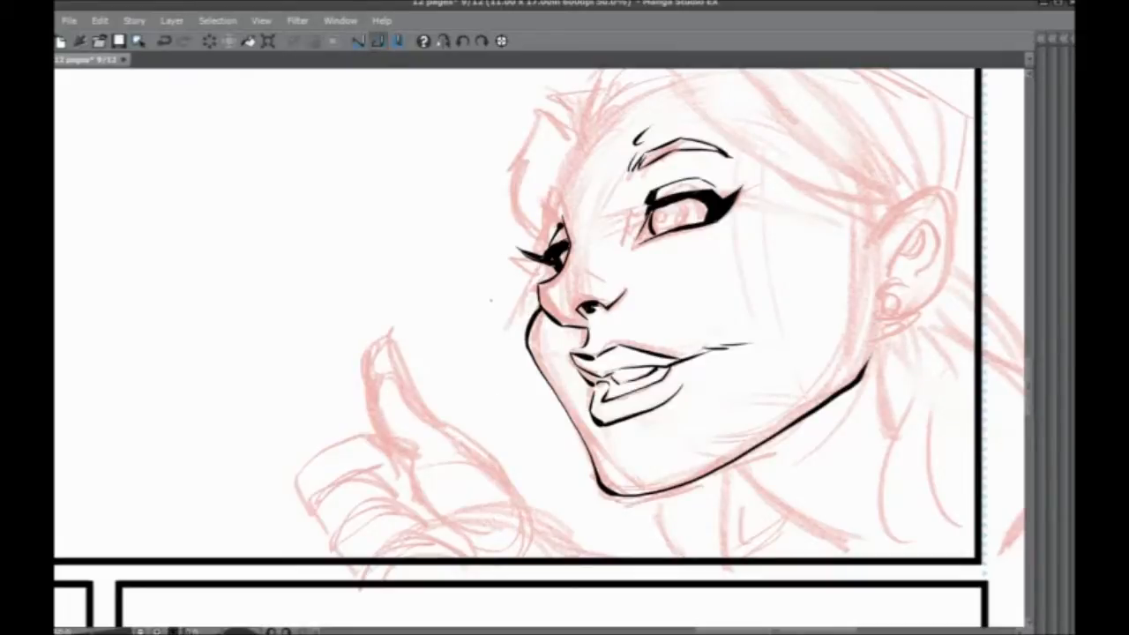
pyautogui.moveTo(491, 301); pyautogui.dragTo(535, 325)
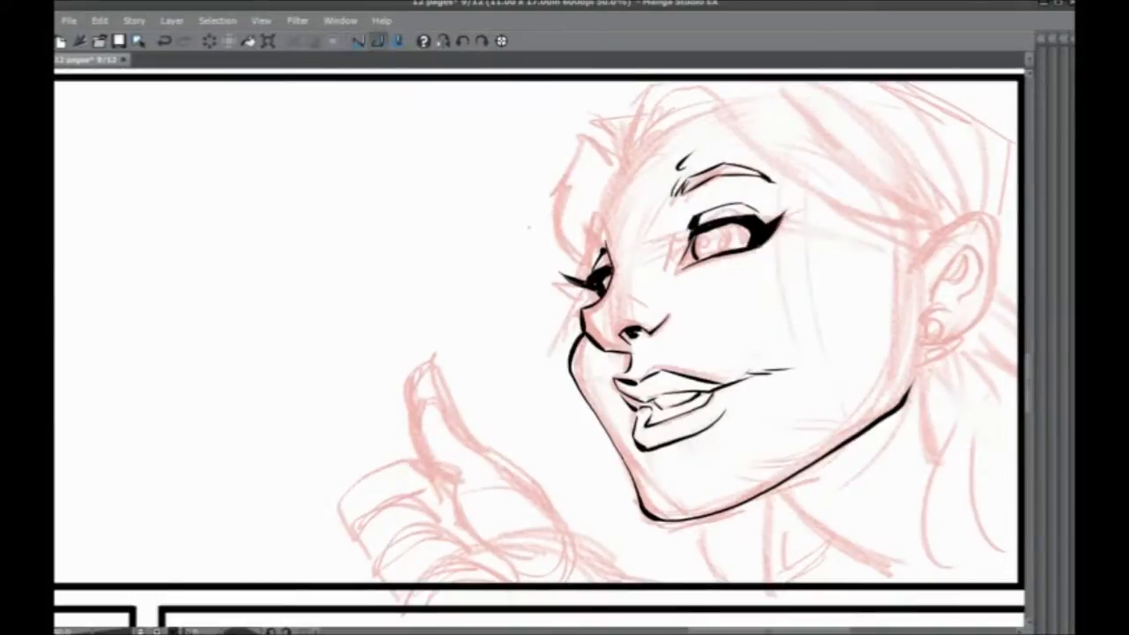
pyautogui.moveTo(591, 306)
pyautogui.mouseDown()
pyautogui.moveTo(578, 267)
pyautogui.moveTo(594, 210)
pyautogui.moveTo(642, 154)
pyautogui.mouseUp()
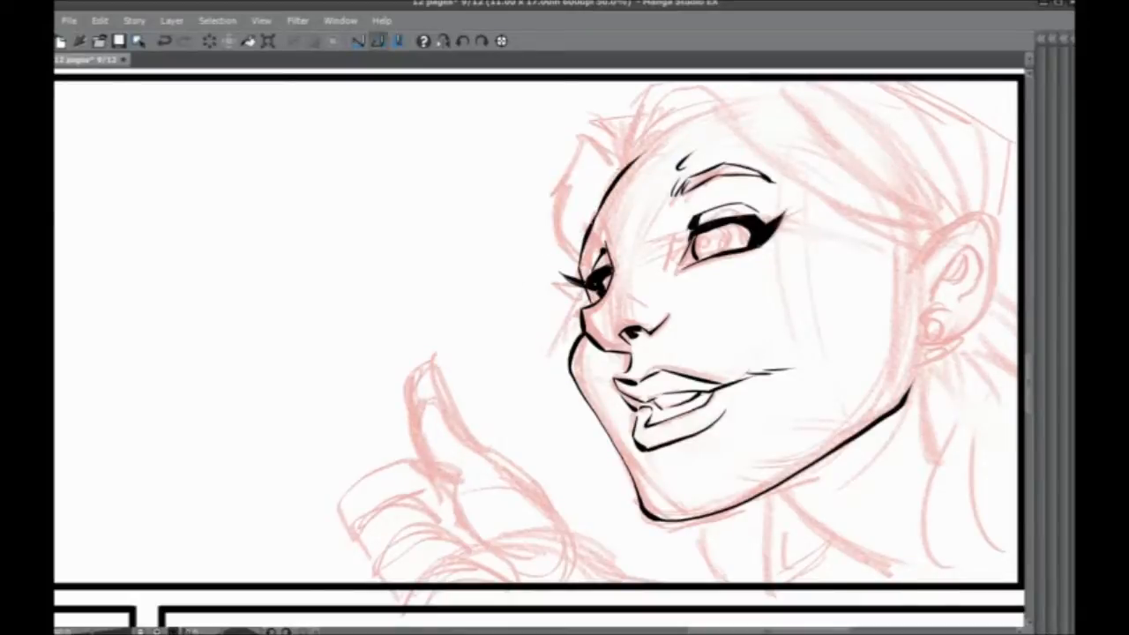
pyautogui.moveTo(598, 226)
pyautogui.mouseDown()
pyautogui.moveTo(604, 236)
pyautogui.moveTo(600, 225)
pyautogui.moveTo(582, 268)
pyautogui.moveTo(608, 236)
pyautogui.mouseUp()
# Step: Add short hatch lines at the near eye's inner corner and a thin line across the nose bridge, undoing stray strokes
pyautogui.moveTo(684, 241); pyautogui.dragTo(669, 269)
pyautogui.moveTo(681, 241); pyautogui.dragTo(666, 273)
pyautogui.moveTo(457, 406); pyautogui.dragTo(371, 357)
pyautogui.moveTo(584, 219); pyautogui.dragTo(630, 227)
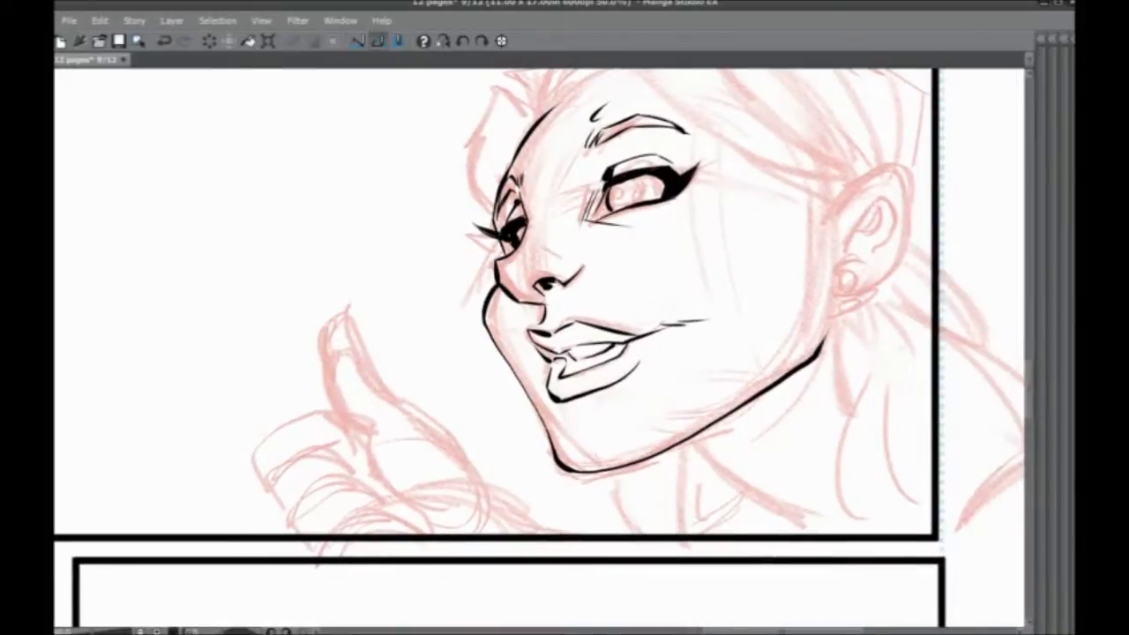
pyautogui.hotkey('ctrl', 'z')
pyautogui.moveTo(549, 245); pyautogui.dragTo(516, 252)
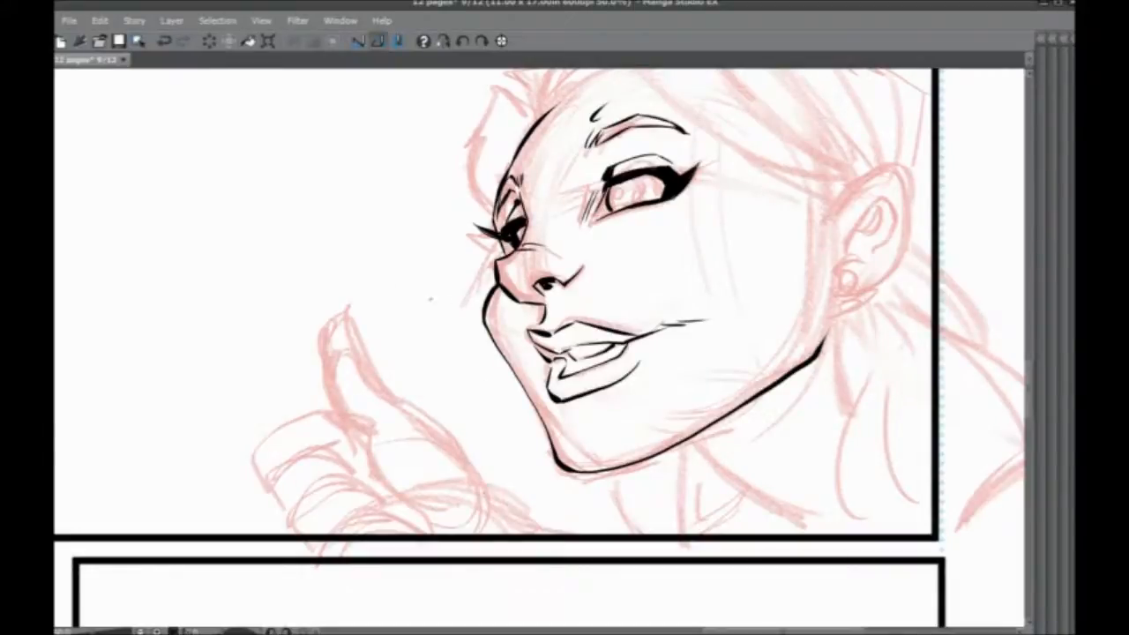
pyautogui.scroll(-1, 533, 381)
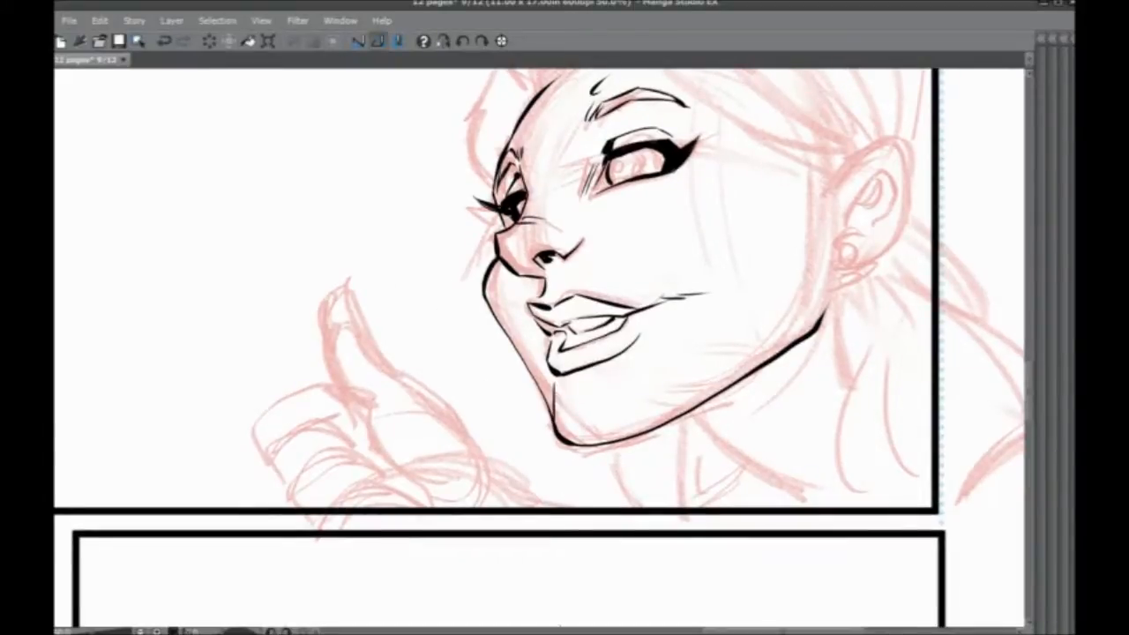
pyautogui.hotkey('ctrl', 'z')
# Step: Ink the woman's ear with its outer rim, inner folds and a small round earring on the lobe
pyautogui.moveTo(434, 332); pyautogui.dragTo(414, 477)
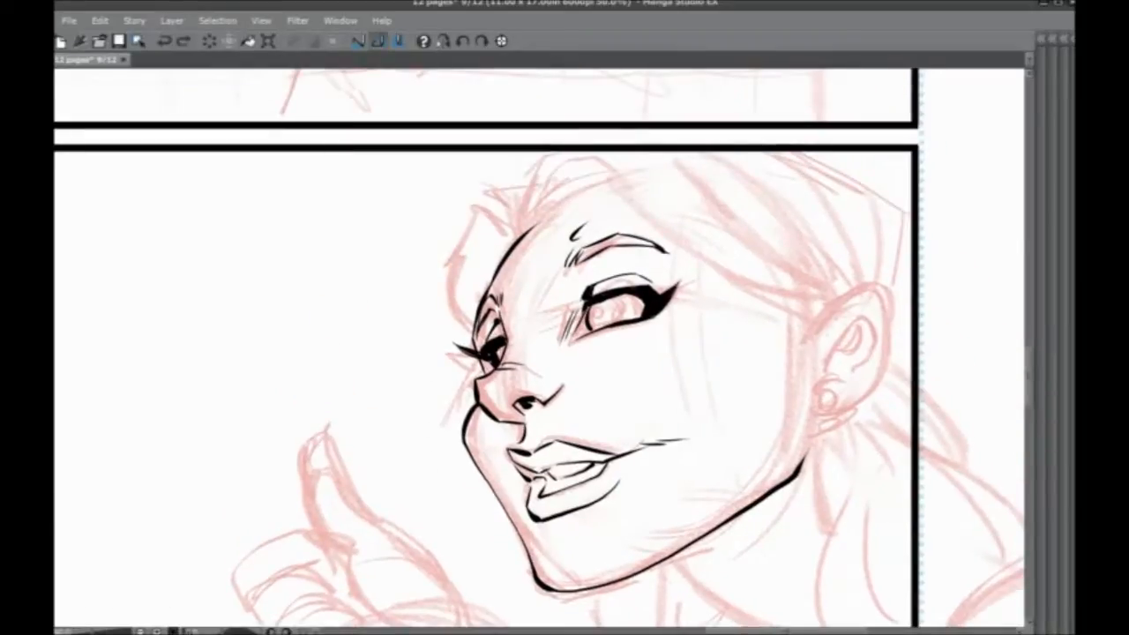
pyautogui.moveTo(817, 331)
pyautogui.mouseDown()
pyautogui.moveTo(850, 290)
pyautogui.moveTo(890, 286)
pyautogui.moveTo(892, 365)
pyautogui.moveTo(867, 402)
pyautogui.moveTo(818, 407)
pyautogui.mouseUp()
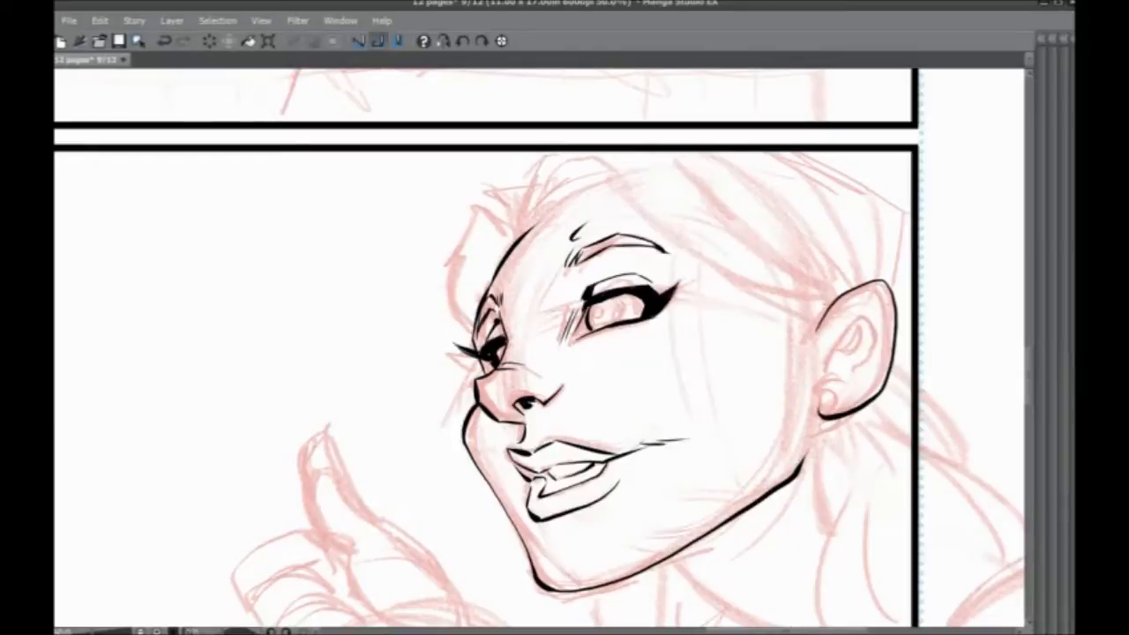
pyautogui.moveTo(877, 303)
pyautogui.mouseDown()
pyautogui.moveTo(829, 372)
pyautogui.moveTo(839, 392)
pyautogui.moveTo(877, 354)
pyautogui.moveTo(868, 316)
pyautogui.moveTo(858, 345)
pyautogui.moveTo(843, 348)
pyautogui.moveTo(884, 313)
pyautogui.moveTo(841, 372)
pyautogui.mouseUp()
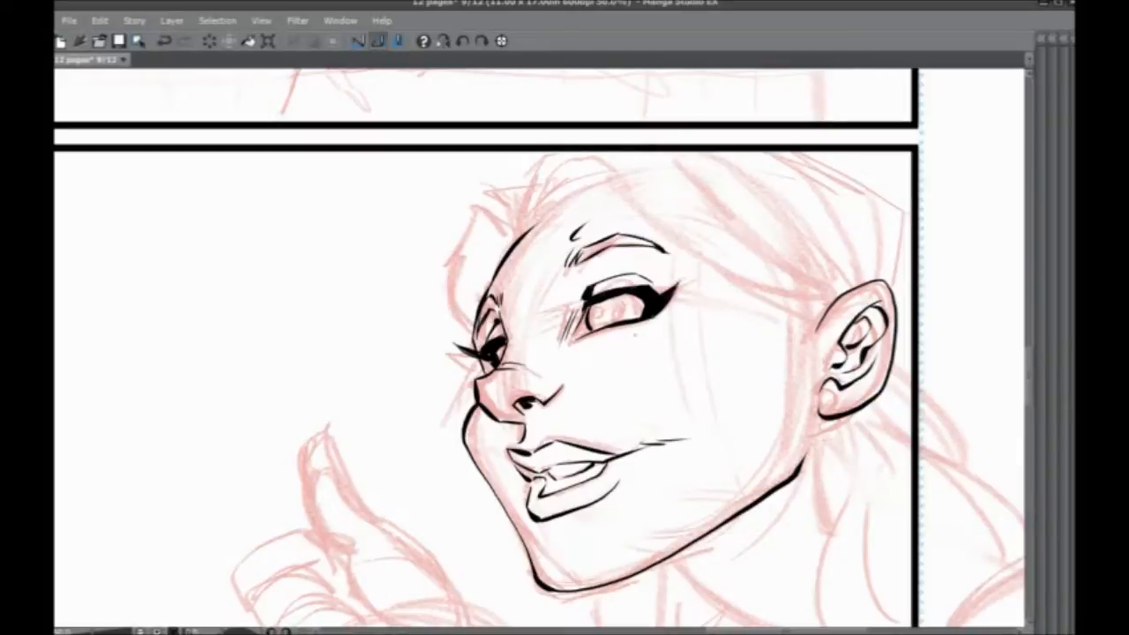
pyautogui.moveTo(721, 402); pyautogui.dragTo(727, 357)
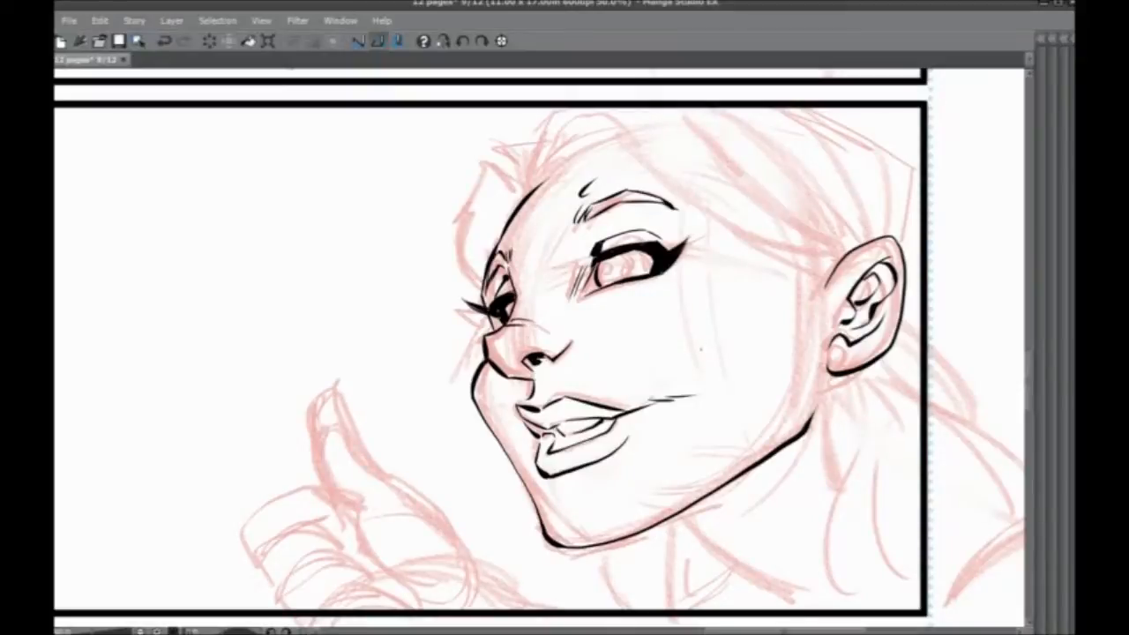
pyautogui.moveTo(847, 350)
pyautogui.mouseDown()
pyautogui.moveTo(838, 365)
pyautogui.moveTo(832, 347)
pyautogui.moveTo(846, 356)
pyautogui.mouseUp()
# Step: Hide the red sketch layer and examine the inked faces across the whole panel
pyautogui.scroll(-2, 697, 509)
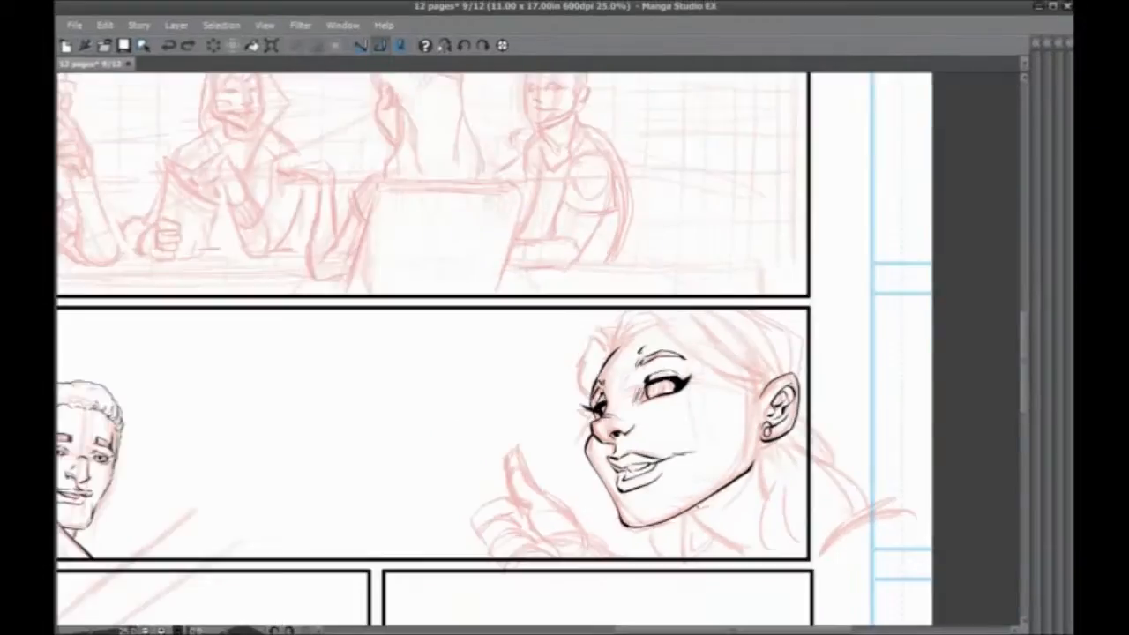
pyautogui.scroll(-2, 697, 507)
pyautogui.press('Tab')
pyautogui.moveTo(358, 403); pyautogui.dragTo(477, 274)
pyautogui.click(946, 583)
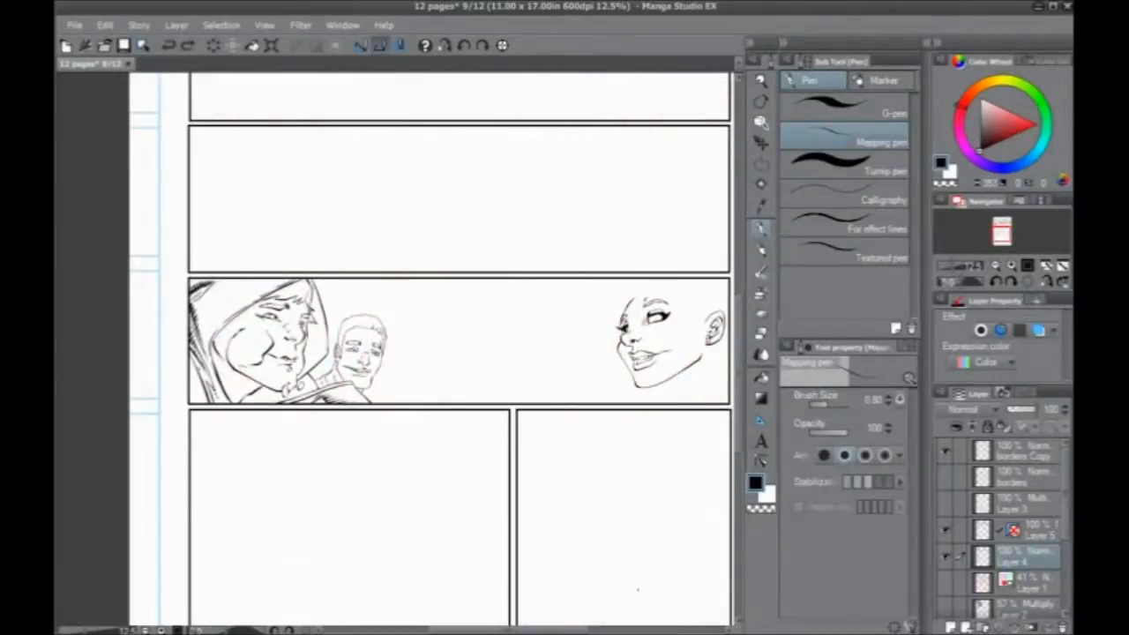
pyautogui.scroll(2, 637, 589)
pyautogui.moveTo(227, 365); pyautogui.dragTo(237, 496)
pyautogui.press('Tab')
pyautogui.moveTo(201, 346); pyautogui.dragTo(236, 461)
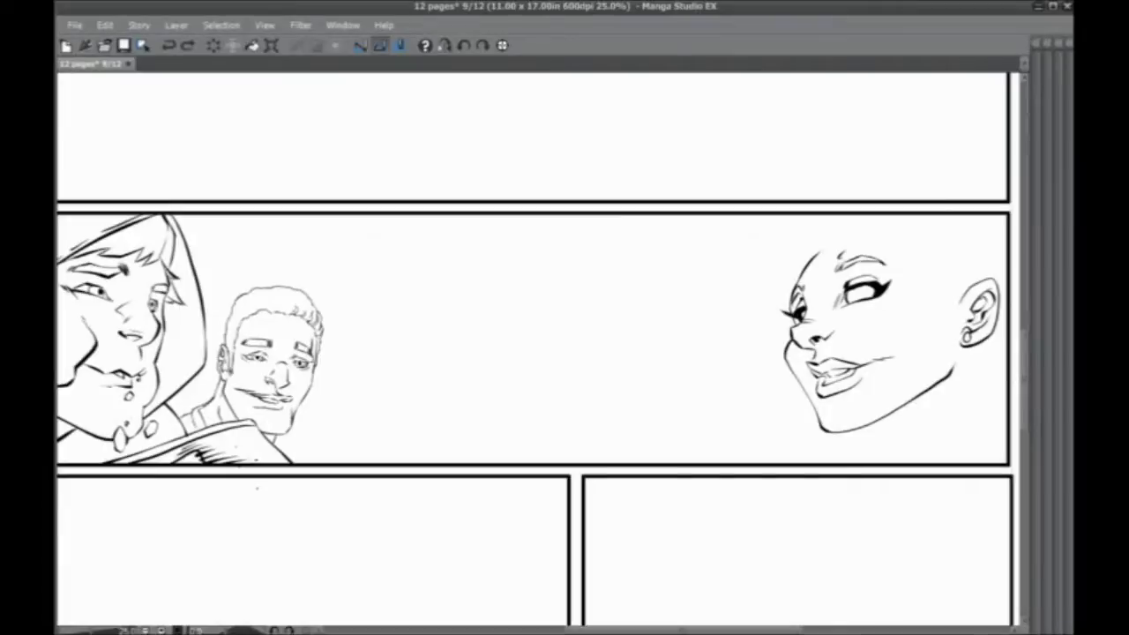
pyautogui.moveTo(306, 514); pyautogui.dragTo(509, 549)
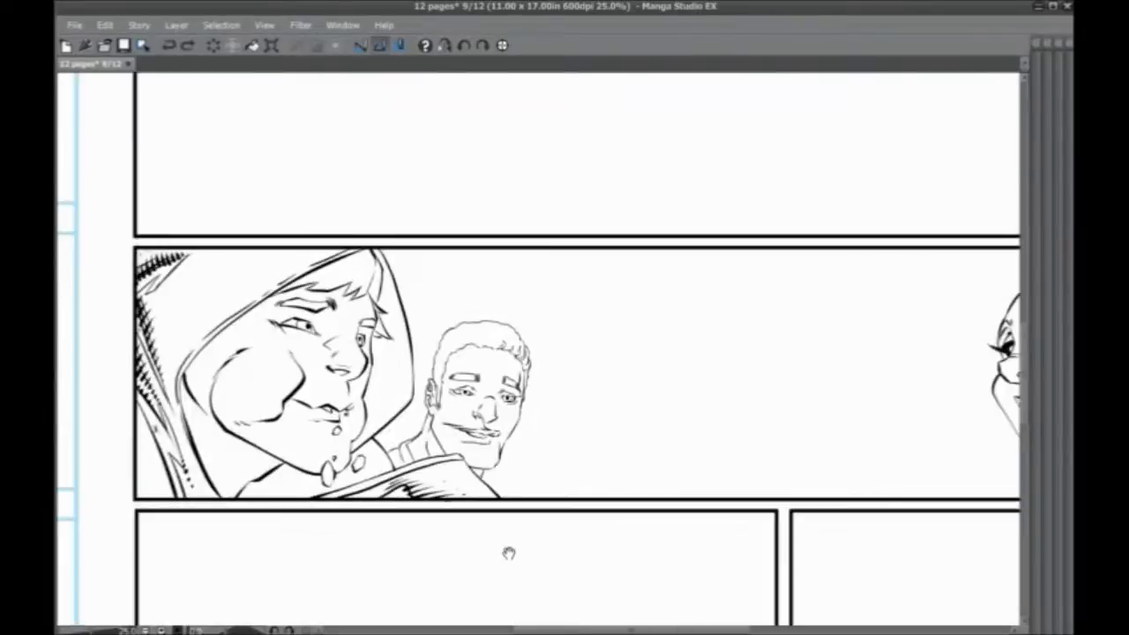
pyautogui.scroll(4, 432, 381)
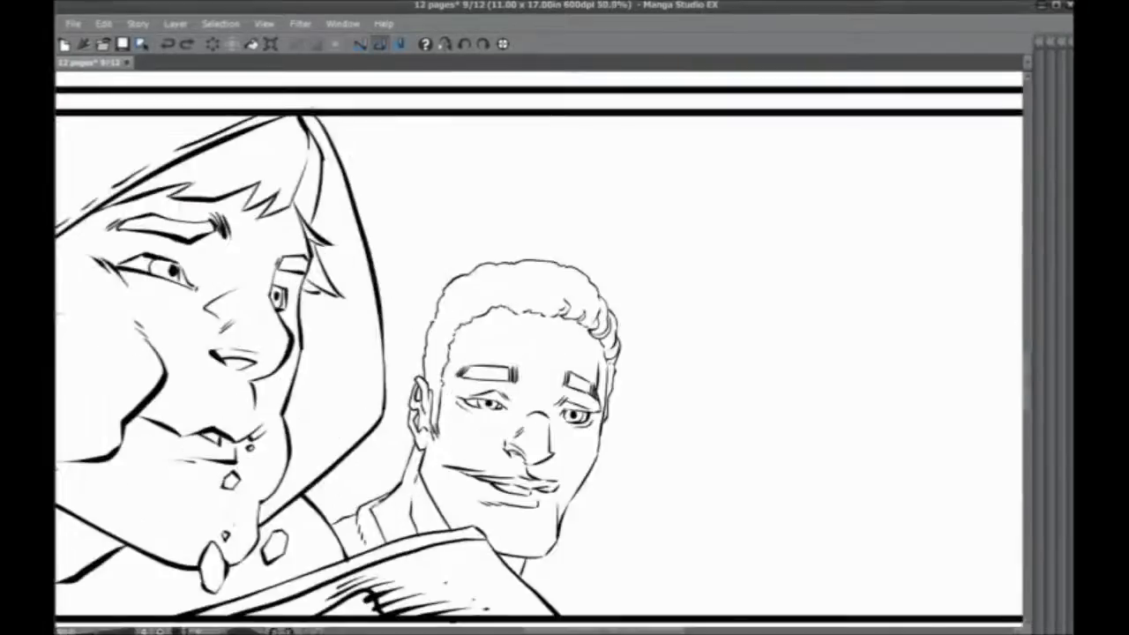
# Step: Lasso the background man's ear-side eye and eyebrow and adjust them with a transform
pyautogui.moveTo(450, 447); pyautogui.dragTo(467, 404)
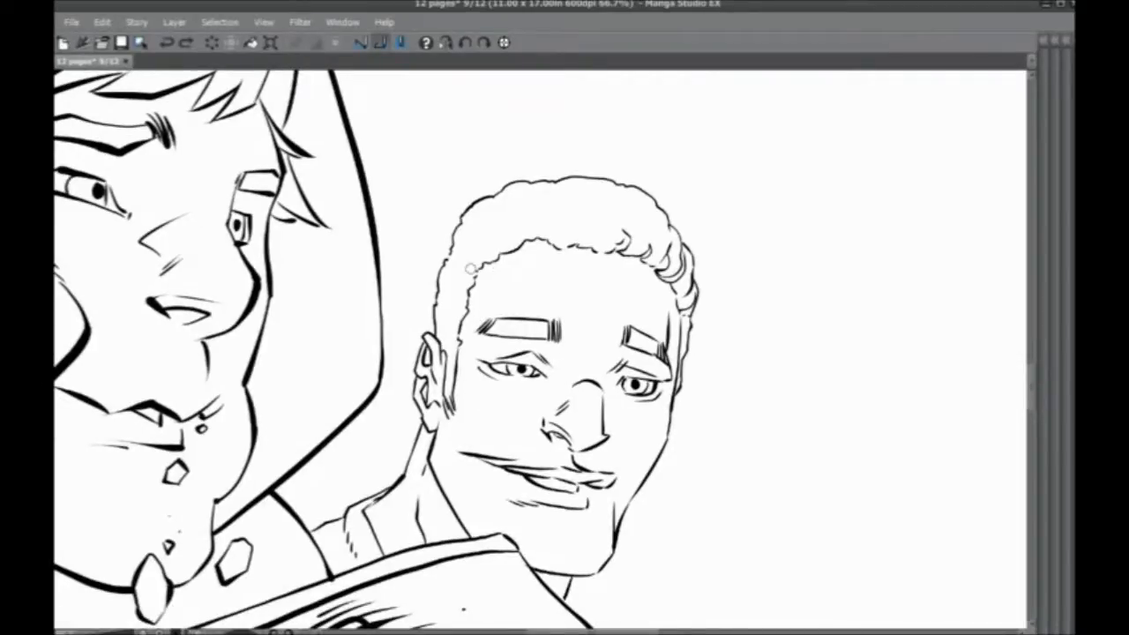
pyautogui.press('Tab')
pyautogui.click(765, 160)
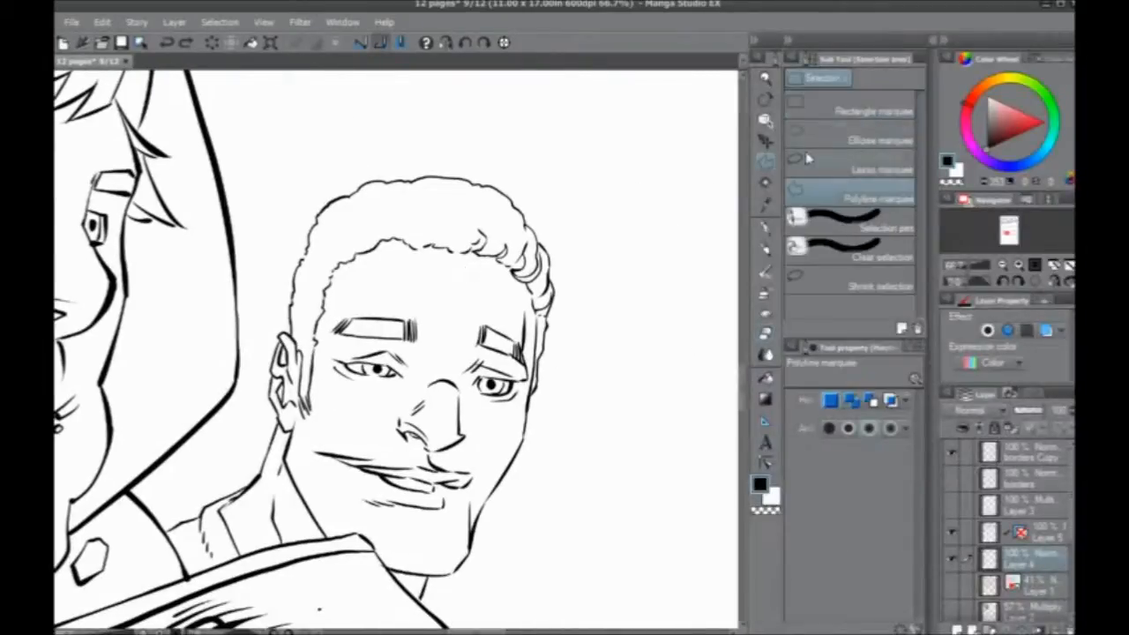
pyautogui.click(810, 162)
pyautogui.moveTo(368, 298)
pyautogui.mouseDown()
pyautogui.moveTo(430, 372)
pyautogui.moveTo(326, 337)
pyautogui.moveTo(339, 307)
pyautogui.mouseUp()
pyautogui.click(410, 417)
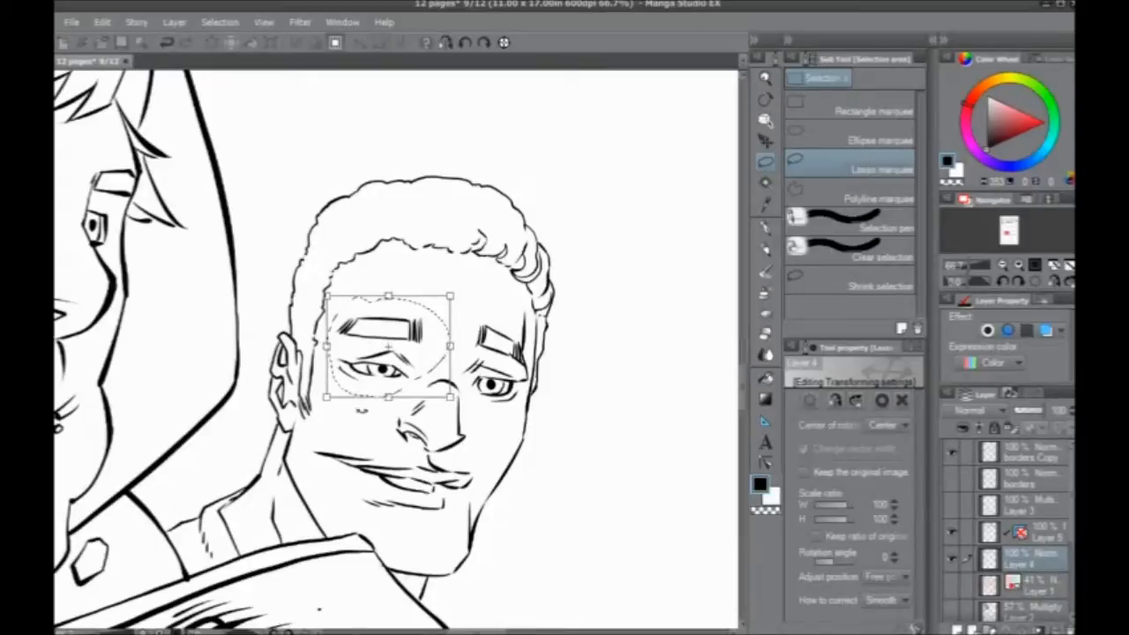
pyautogui.press('Escape')
# Step: Lasso the background man's far eye and eyebrow, reduce their height slightly, rotate them a little and apply the transform
pyautogui.moveTo(461, 381)
pyautogui.mouseDown()
pyautogui.moveTo(485, 316)
pyautogui.moveTo(520, 311)
pyautogui.moveTo(538, 353)
pyautogui.moveTo(532, 383)
pyautogui.moveTo(503, 405)
pyautogui.moveTo(462, 388)
pyautogui.mouseUp()
pyautogui.click(521, 427)
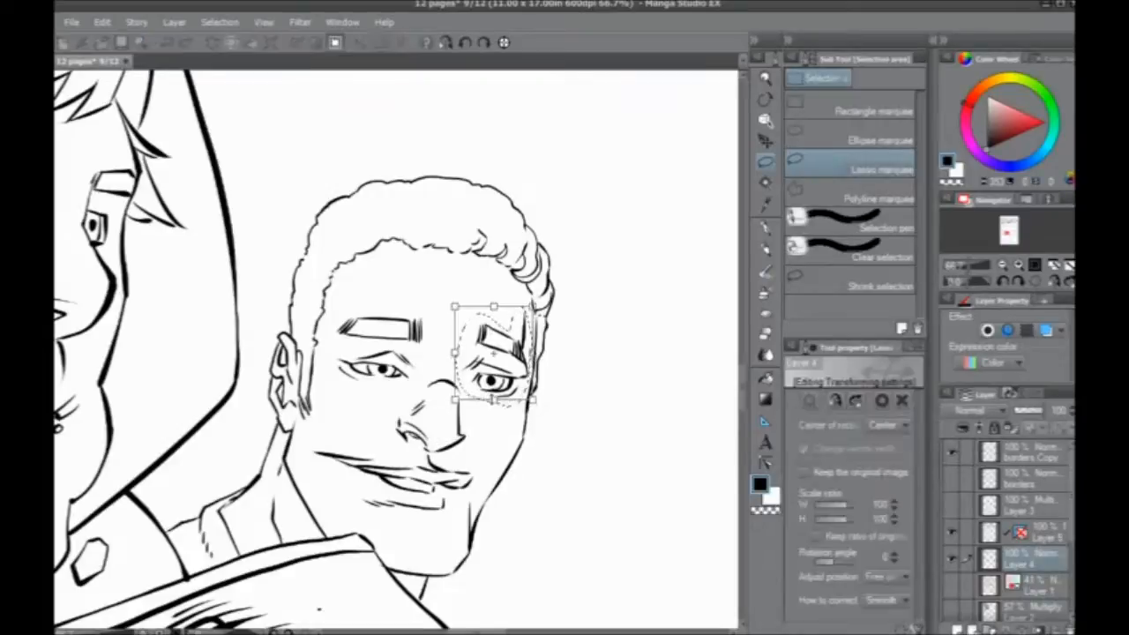
pyautogui.moveTo(493, 396); pyautogui.dragTo(495, 392)
pyautogui.moveTo(416, 415); pyautogui.dragTo(463, 432)
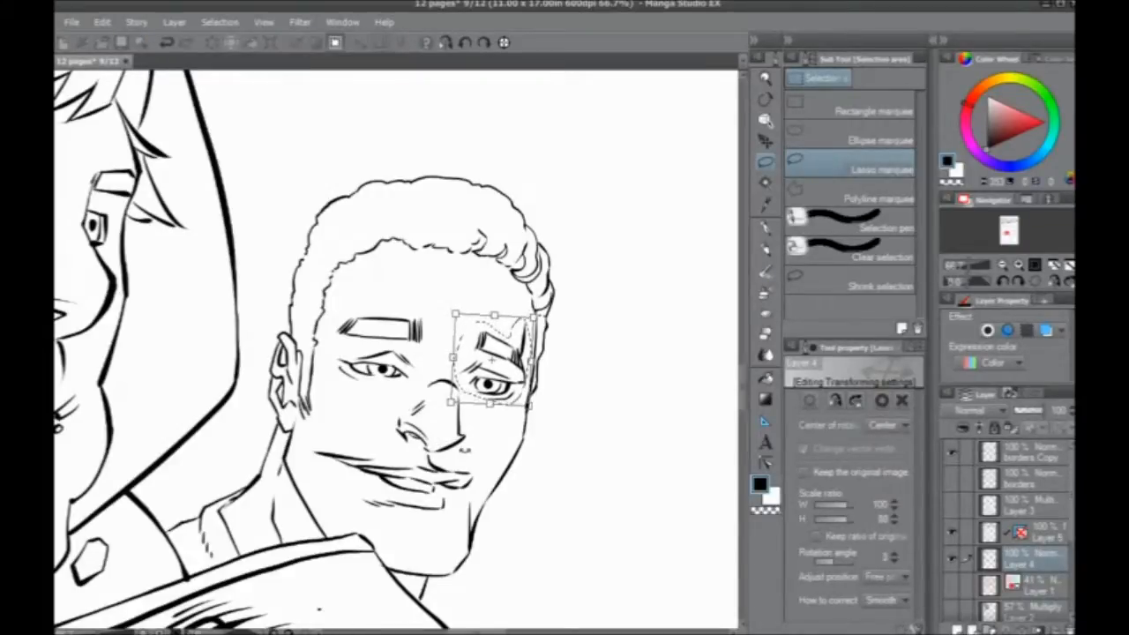
pyautogui.press('Return')
pyautogui.click(386, 429)
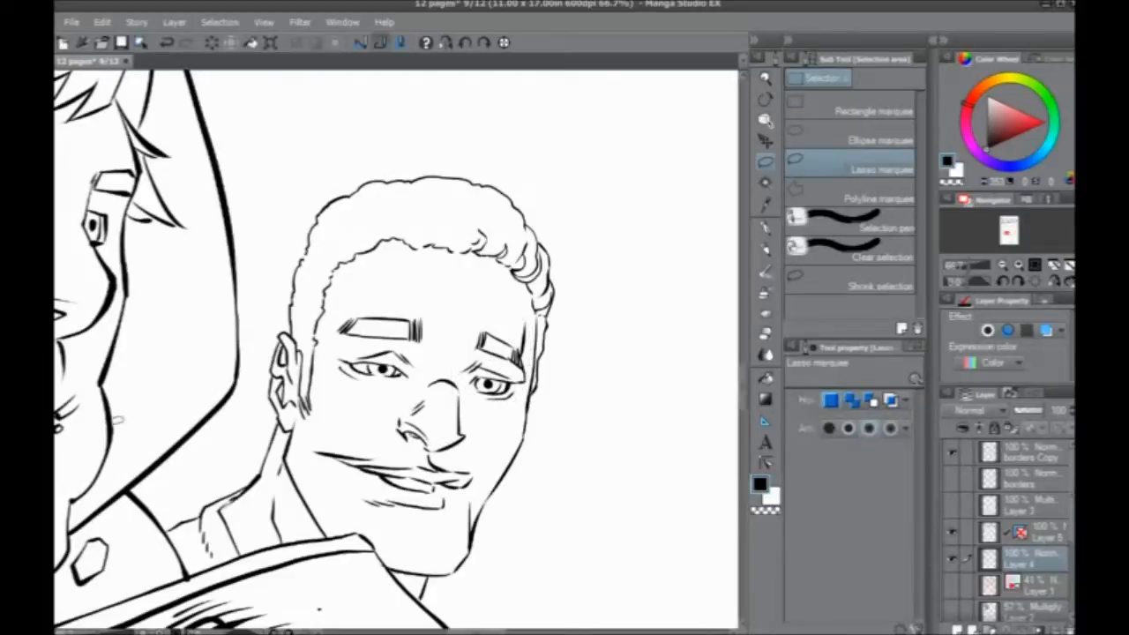
# Step: Shorten the long corner line of the background man's mouth and darken the opening between his lips with the Mapping pen
pyautogui.click(764, 229)
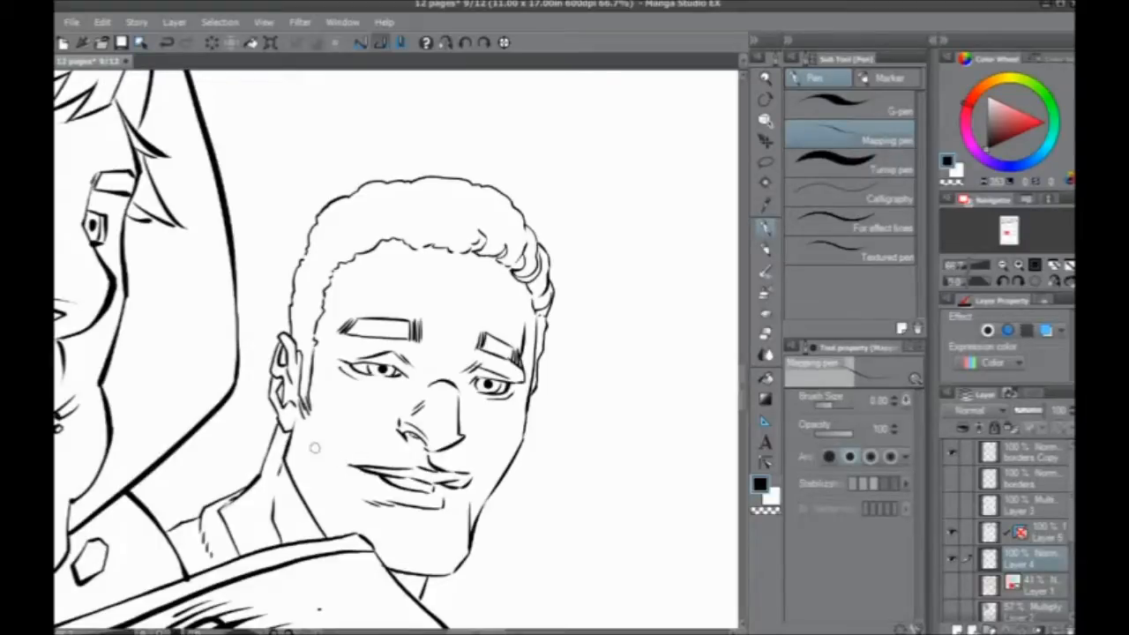
pyautogui.moveTo(362, 470)
pyautogui.mouseDown()
pyautogui.moveTo(331, 460)
pyautogui.moveTo(372, 488)
pyautogui.mouseUp()
pyautogui.hotkey('ctrl', 'z')
pyautogui.moveTo(425, 480); pyautogui.dragTo(424, 490)
# Step: Ink a short cheek crease above the corner of the background man's mouth, redrawing it once
pyautogui.moveTo(309, 430)
pyautogui.mouseDown()
pyautogui.moveTo(459, 373)
pyautogui.moveTo(436, 382)
pyautogui.mouseUp()
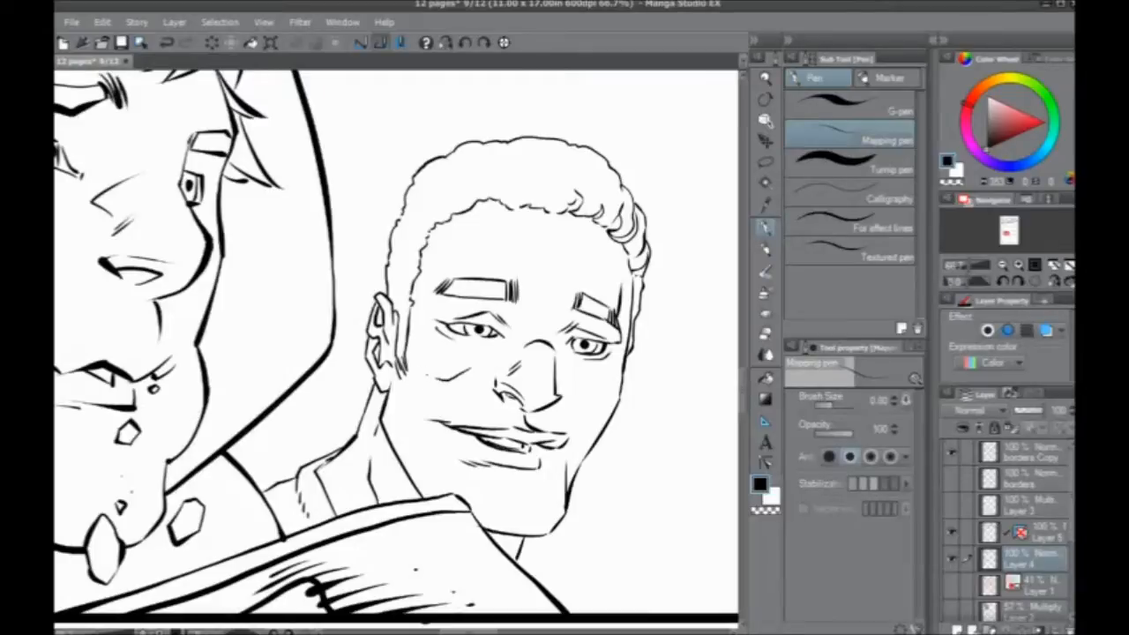
pyautogui.hotkey('ctrl', 'z')
pyautogui.moveTo(462, 376); pyautogui.dragTo(425, 380)
# Step: Return to the woman's face and show the red sketch layer again
pyautogui.hotkey('ctrl', '-')
pyautogui.moveTo(606, 432); pyautogui.dragTo(267, 435)
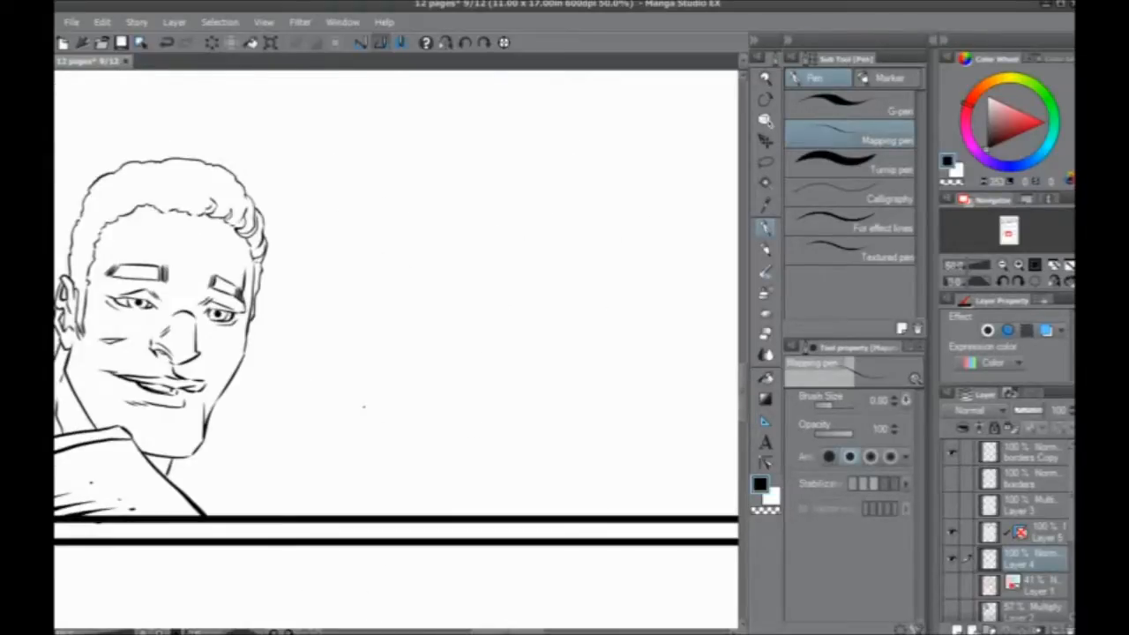
pyautogui.moveTo(696, 302); pyautogui.dragTo(242, 428)
pyautogui.moveTo(334, 452); pyautogui.dragTo(322, 526)
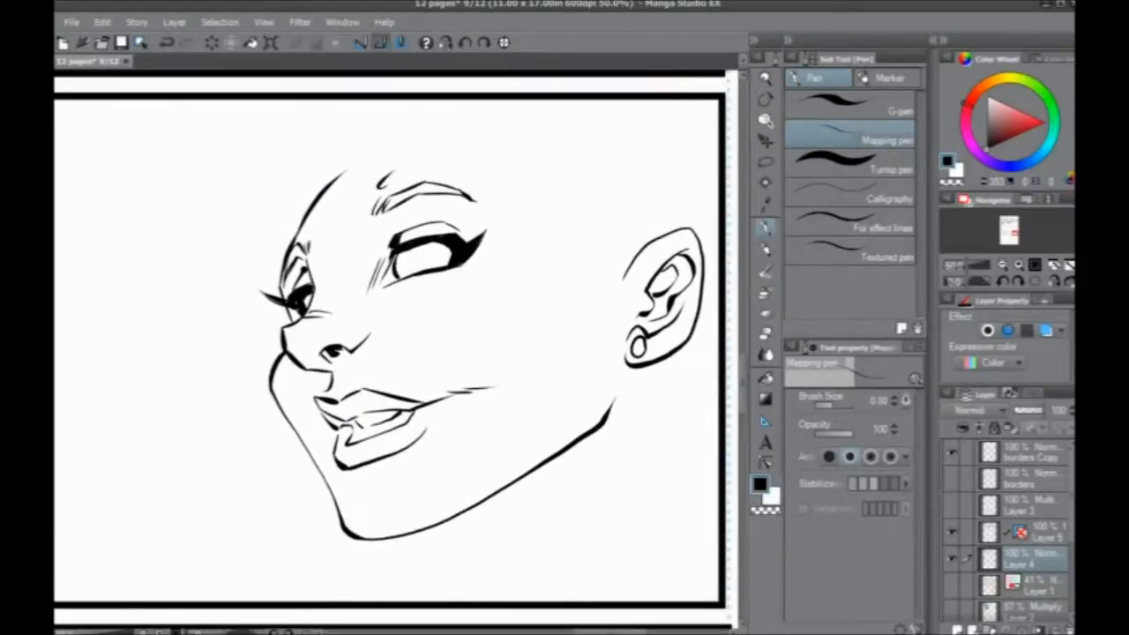
pyautogui.click(950, 585)
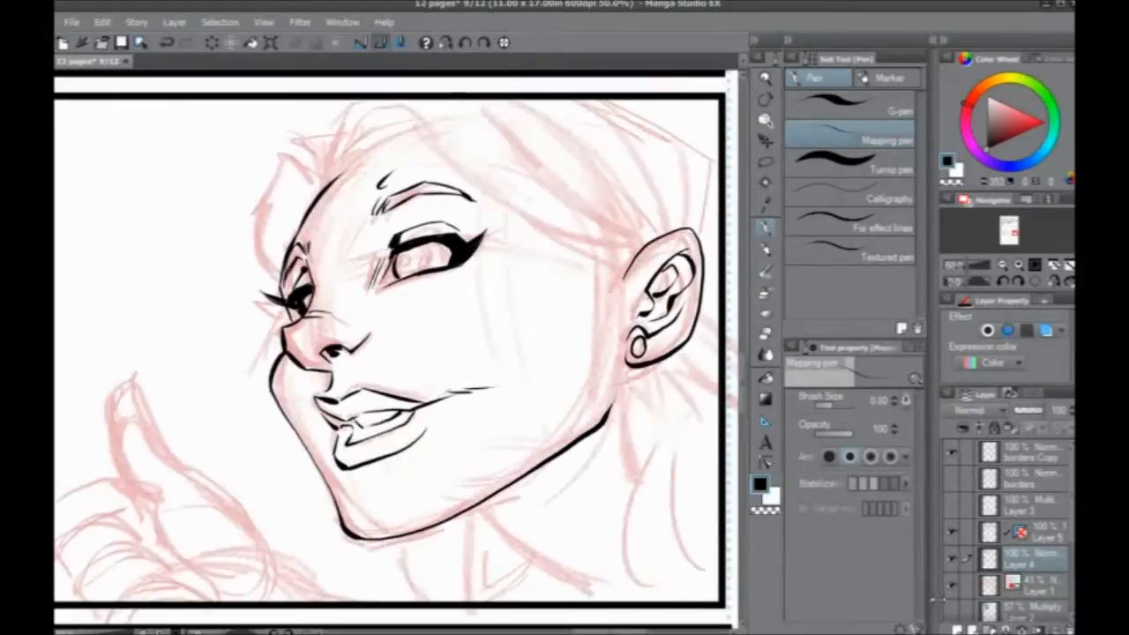
# Step: Hide the palettes and ink the woman's front hair loop and the doubled hairline sweeping from her forehead to her ear
pyautogui.press('Tab')
pyautogui.moveTo(530, 318); pyautogui.dragTo(491, 397)
pyautogui.moveTo(400, 302)
pyautogui.mouseDown()
pyautogui.moveTo(384, 272)
pyautogui.moveTo(460, 169)
pyautogui.mouseUp()
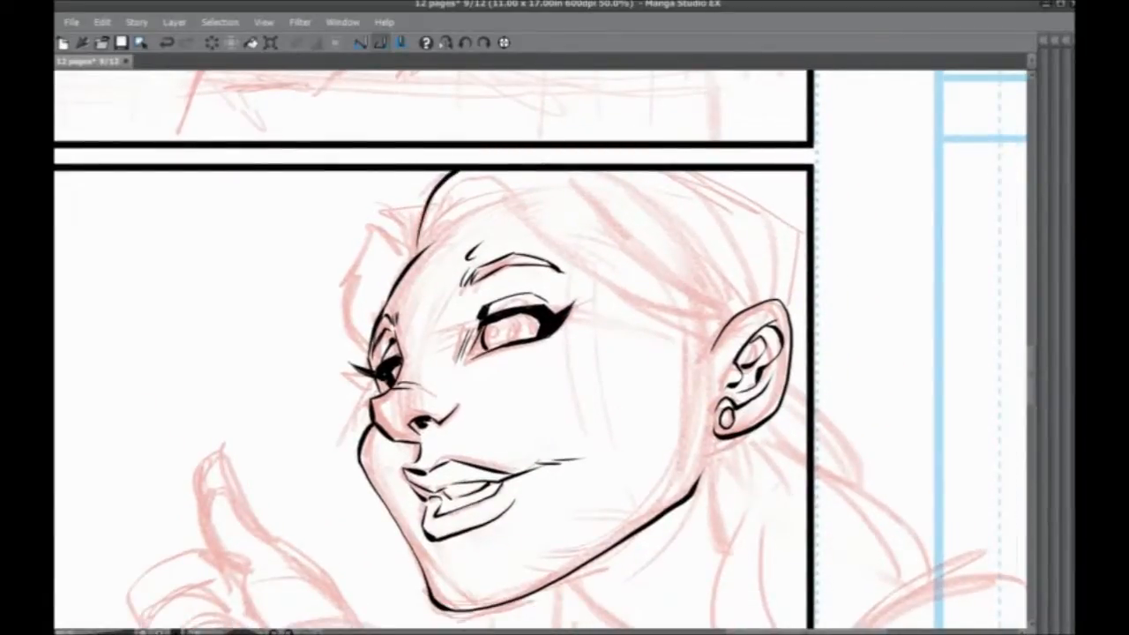
pyautogui.moveTo(434, 236)
pyautogui.mouseDown()
pyautogui.moveTo(439, 211)
pyautogui.moveTo(474, 181)
pyautogui.moveTo(513, 191)
pyautogui.moveTo(652, 302)
pyautogui.moveTo(719, 328)
pyautogui.mouseUp()
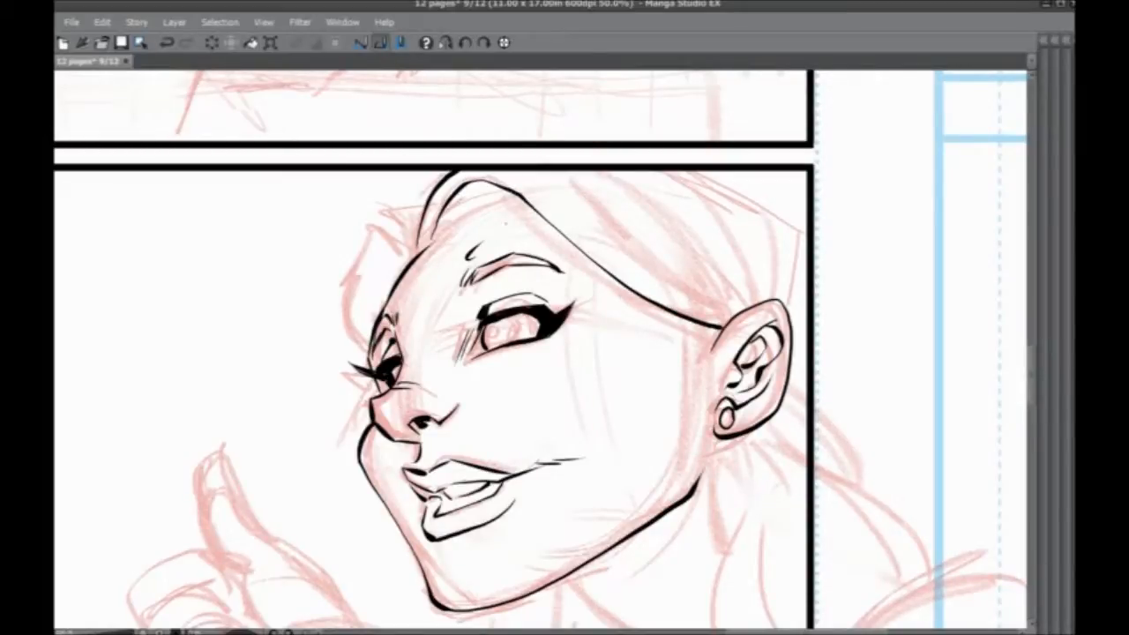
pyautogui.moveTo(633, 292)
pyautogui.mouseDown()
pyautogui.moveTo(575, 261)
pyautogui.moveTo(510, 188)
pyautogui.mouseUp()
pyautogui.moveTo(674, 238); pyautogui.dragTo(676, 149)
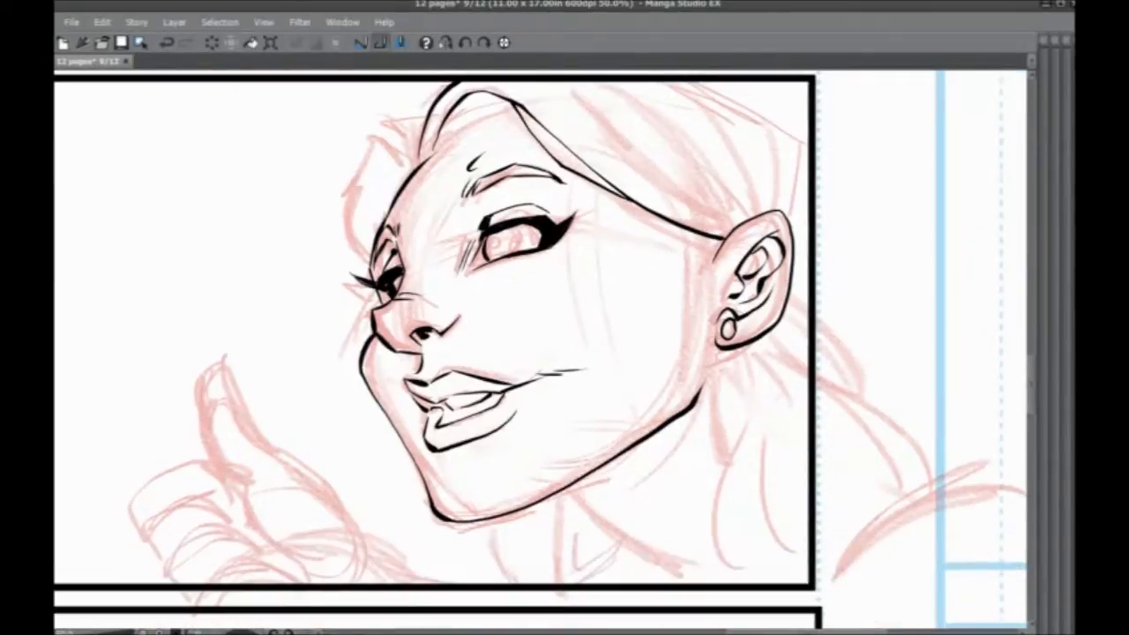
# Step: Ink the long loose strands falling in front of the woman's ear and trim the end of the jawline beside them
pyautogui.moveTo(723, 242); pyautogui.dragTo(700, 297)
pyautogui.moveTo(704, 335); pyautogui.dragTo(780, 499)
pyautogui.moveTo(702, 274); pyautogui.dragTo(686, 321)
pyautogui.moveTo(701, 376)
pyautogui.mouseDown()
pyautogui.moveTo(692, 422)
pyautogui.moveTo(707, 373)
pyautogui.moveTo(673, 421)
pyautogui.mouseUp()
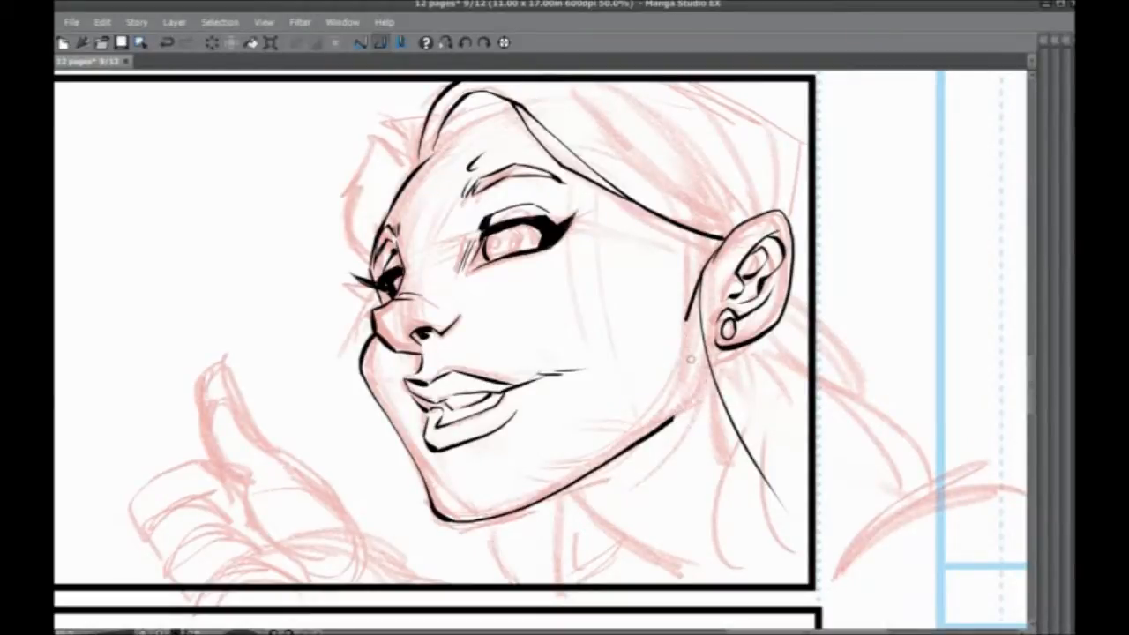
pyautogui.moveTo(685, 323); pyautogui.dragTo(716, 510)
pyautogui.moveTo(653, 463)
pyautogui.mouseDown()
pyautogui.moveTo(629, 297)
pyautogui.moveTo(616, 438)
pyautogui.moveTo(624, 564)
pyautogui.mouseUp()
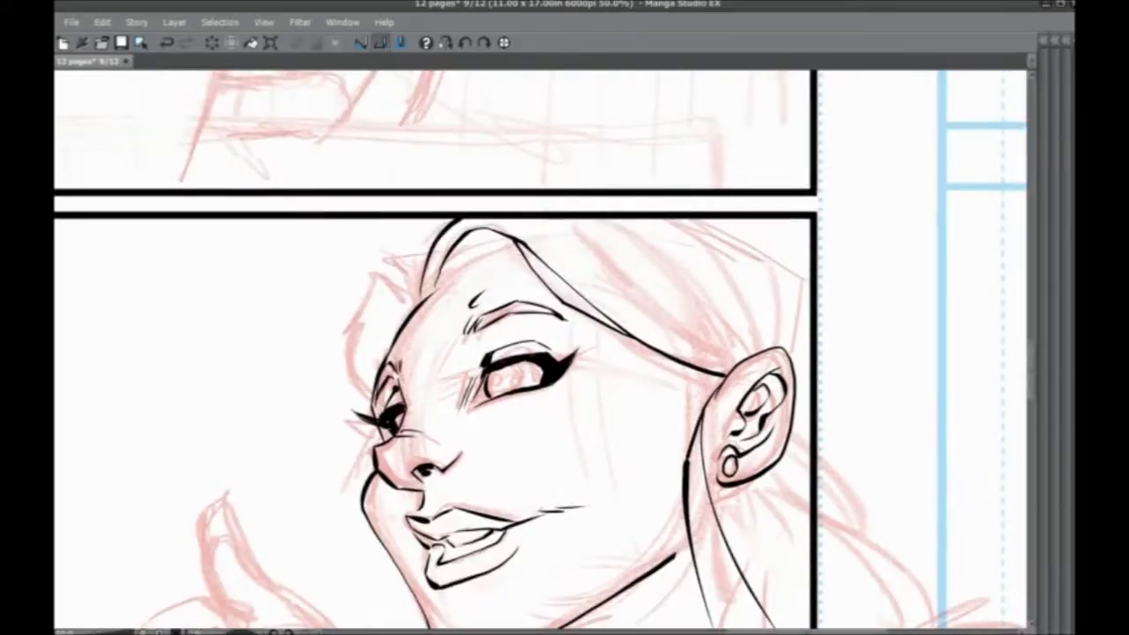
pyautogui.moveTo(688, 451)
pyautogui.mouseDown()
pyautogui.moveTo(698, 401)
pyautogui.moveTo(723, 379)
pyautogui.mouseUp()
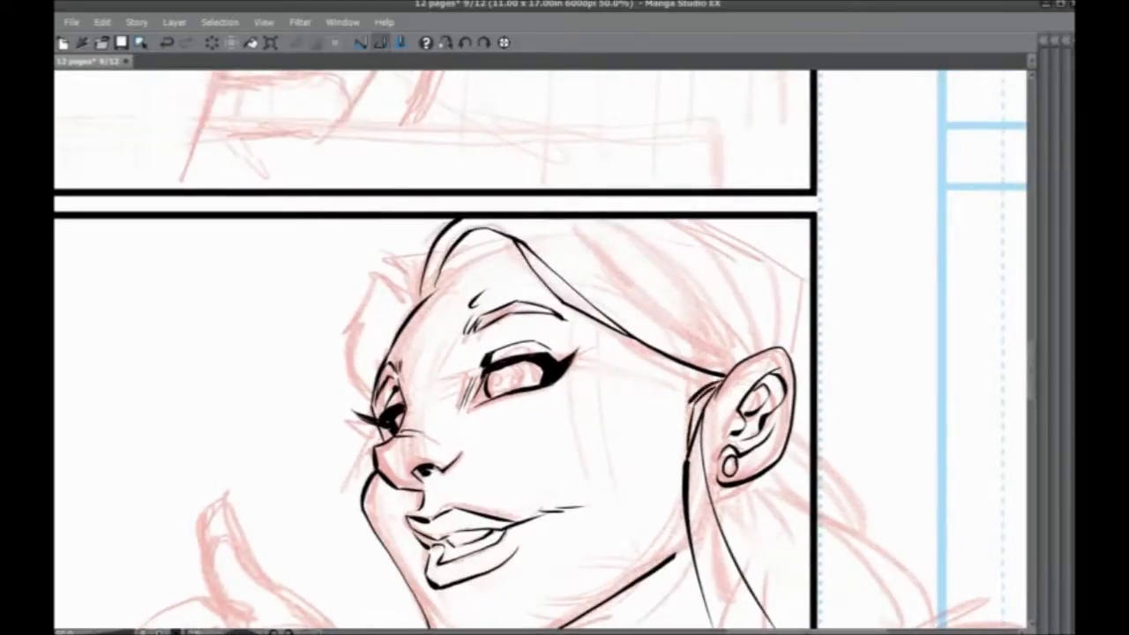
# Step: Hatch short dark strokes along the woman's temple hairline and sideburn in front of the ear
pyautogui.moveTo(680, 432); pyautogui.dragTo(689, 412)
pyautogui.moveTo(682, 413)
pyautogui.mouseDown()
pyautogui.moveTo(691, 387)
pyautogui.moveTo(716, 375)
pyautogui.mouseUp()
pyautogui.moveTo(682, 394); pyautogui.dragTo(708, 372)
pyautogui.moveTo(676, 387)
pyautogui.mouseDown()
pyautogui.moveTo(683, 378)
pyautogui.moveTo(664, 371)
pyautogui.mouseUp()
pyautogui.moveTo(685, 382); pyautogui.dragTo(664, 364)
pyautogui.moveTo(697, 379); pyautogui.dragTo(671, 362)
pyautogui.moveTo(686, 403); pyautogui.dragTo(682, 428)
pyautogui.moveTo(688, 424); pyautogui.dragTo(679, 443)
pyautogui.moveTo(689, 428); pyautogui.dragTo(683, 446)
pyautogui.scroll(-3, 540, 351)
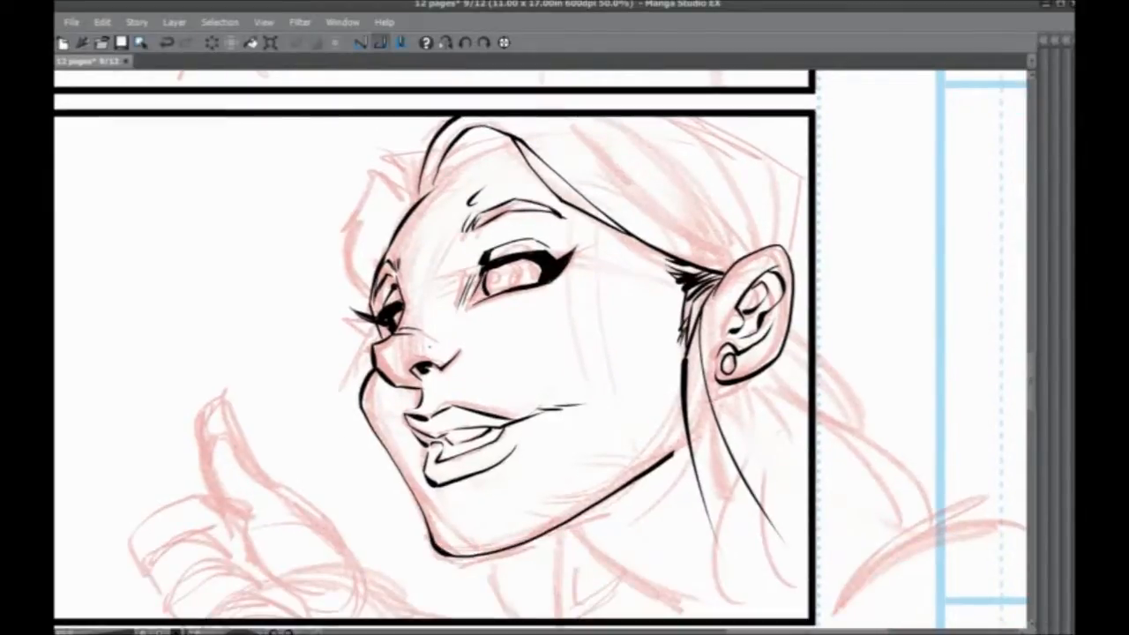
# Step: Ink short strands inside the hair loop above the woman's forehead, undoing the unwanted strokes
pyautogui.moveTo(444, 181)
pyautogui.mouseDown()
pyautogui.moveTo(451, 147)
pyautogui.moveTo(479, 131)
pyautogui.mouseUp()
pyautogui.moveTo(473, 139); pyautogui.dragTo(487, 124)
pyautogui.moveTo(458, 172); pyautogui.dragTo(482, 133)
pyautogui.hotkey('ctrl', 'z')
pyautogui.hotkey('ctrl', 'z')
pyautogui.hotkey('ctrl', 'z')
pyautogui.moveTo(453, 171)
pyautogui.mouseDown()
pyautogui.moveTo(489, 133)
pyautogui.moveTo(465, 135)
pyautogui.mouseUp()
pyautogui.hotkey('ctrl', 'z')
pyautogui.hotkey('ctrl', 'z')
pyautogui.moveTo(466, 285); pyautogui.dragTo(586, 503)
pyautogui.moveTo(604, 366)
pyautogui.mouseDown()
pyautogui.moveTo(626, 344)
pyautogui.moveTo(700, 332)
pyautogui.mouseUp()
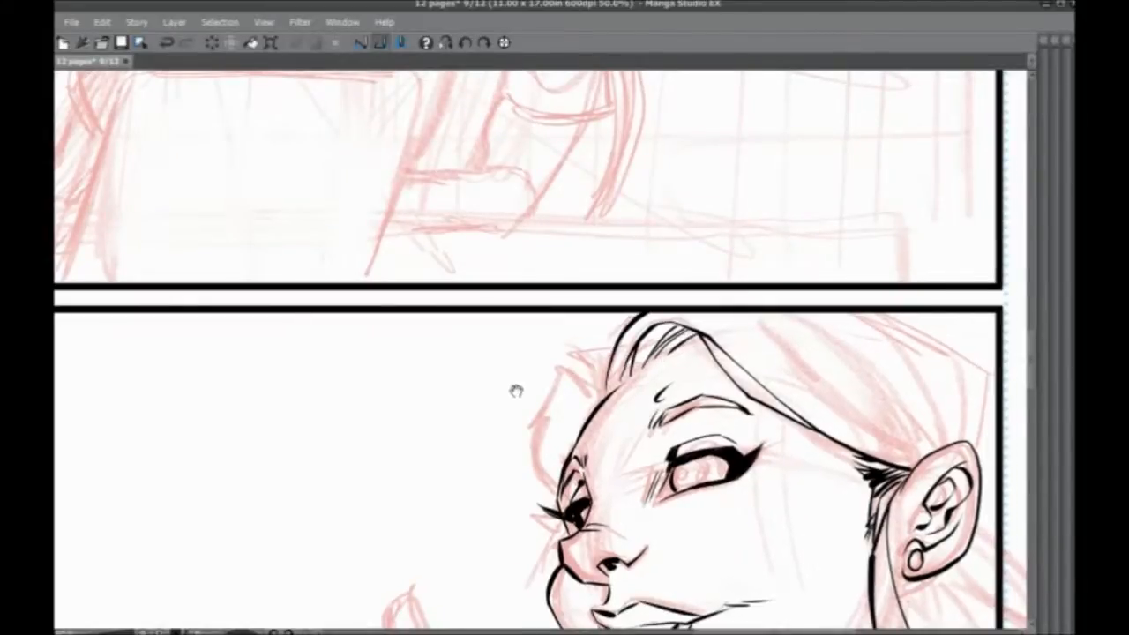
# Step: Ink the outline and upper folds of the hair lock on the far side of the woman's face
pyautogui.moveTo(517, 380); pyautogui.dragTo(575, 358)
pyautogui.moveTo(663, 365)
pyautogui.mouseDown()
pyautogui.moveTo(621, 343)
pyautogui.moveTo(602, 391)
pyautogui.moveTo(610, 329)
pyautogui.moveTo(621, 328)
pyautogui.moveTo(601, 381)
pyautogui.moveTo(644, 448)
pyautogui.mouseUp()
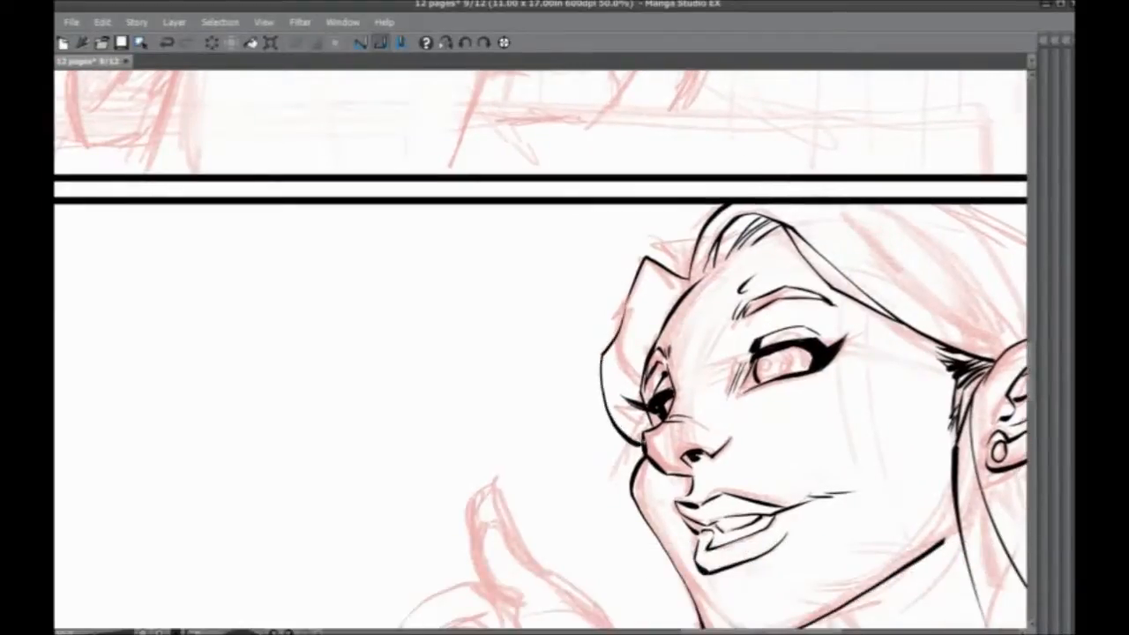
pyautogui.moveTo(609, 350)
pyautogui.mouseDown()
pyautogui.moveTo(628, 273)
pyautogui.moveTo(653, 245)
pyautogui.moveTo(697, 235)
pyautogui.moveTo(691, 272)
pyautogui.moveTo(695, 262)
pyautogui.mouseUp()
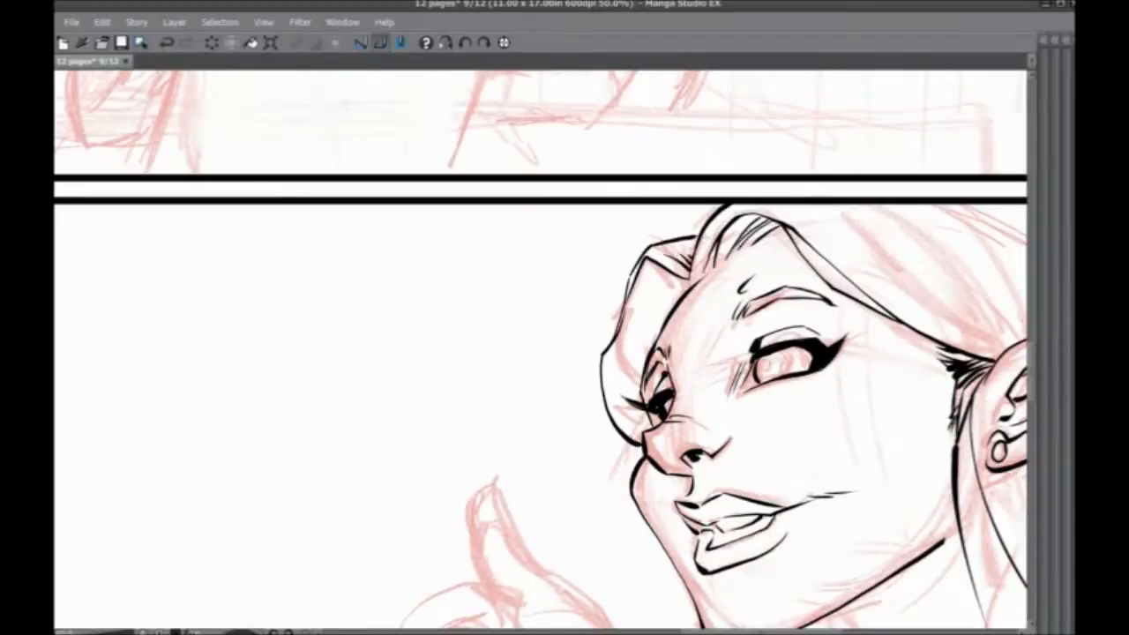
pyautogui.moveTo(595, 323); pyautogui.dragTo(628, 278)
# Step: Extend the woman's jawline to the loose front strand and ink the neck contours beneath the jaw
pyautogui.moveTo(604, 407); pyautogui.dragTo(456, 224)
pyautogui.moveTo(489, 337); pyautogui.dragTo(391, 364)
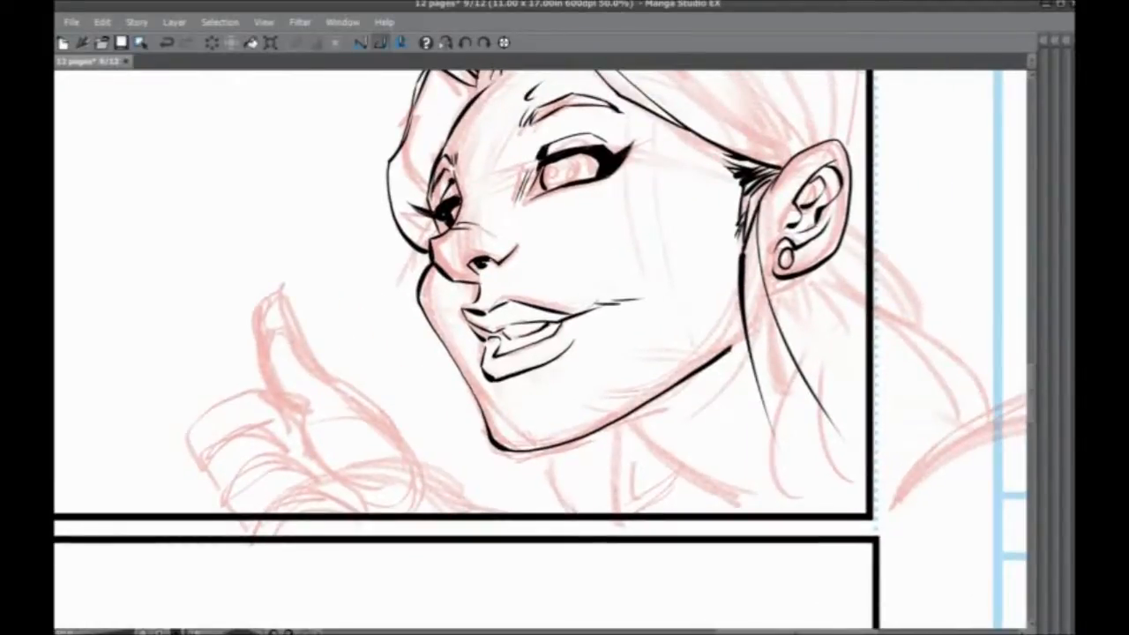
pyautogui.moveTo(731, 349); pyautogui.dragTo(747, 336)
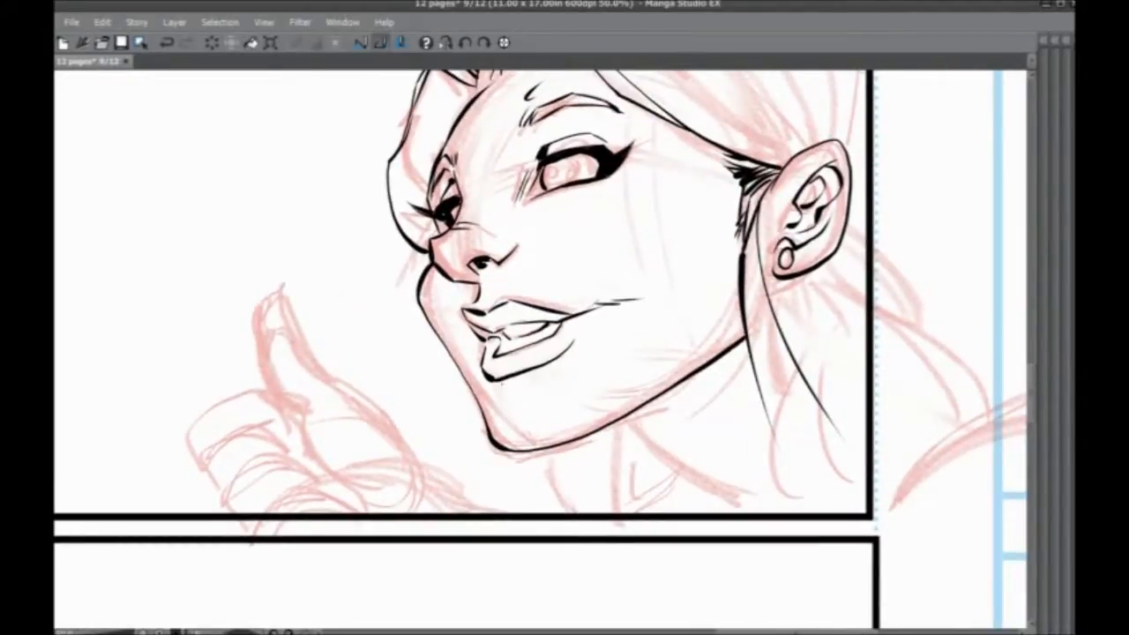
pyautogui.moveTo(633, 403); pyautogui.dragTo(769, 362)
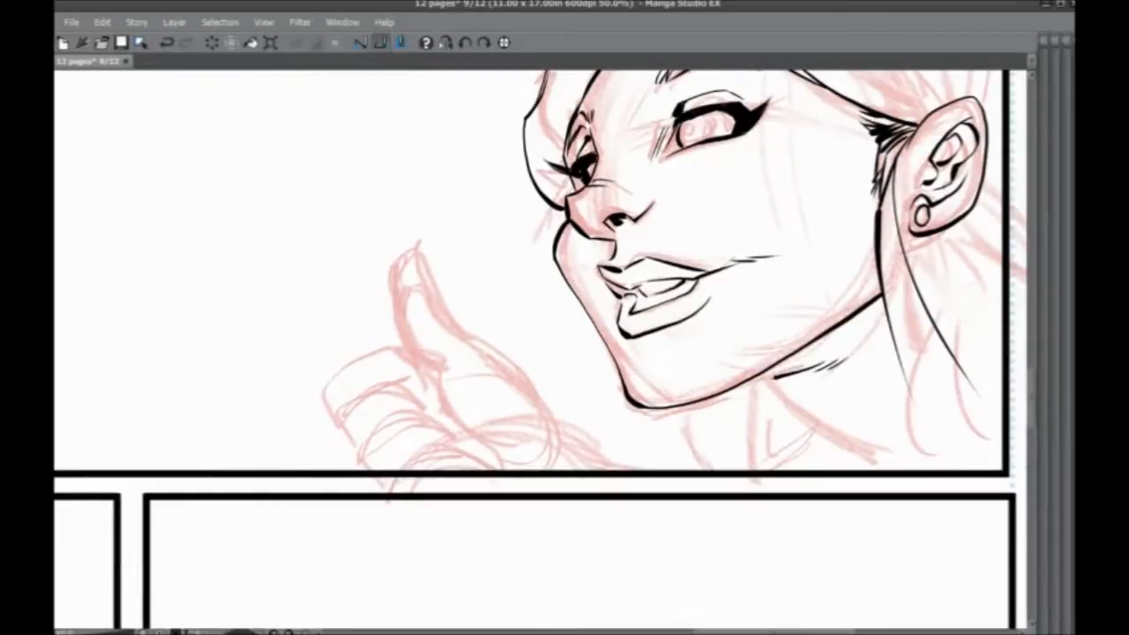
pyautogui.moveTo(445, 360); pyautogui.dragTo(385, 452)
pyautogui.moveTo(748, 458); pyautogui.dragTo(651, 490)
pyautogui.moveTo(459, 432); pyautogui.dragTo(322, 346)
pyautogui.moveTo(569, 388); pyautogui.dragTo(670, 466)
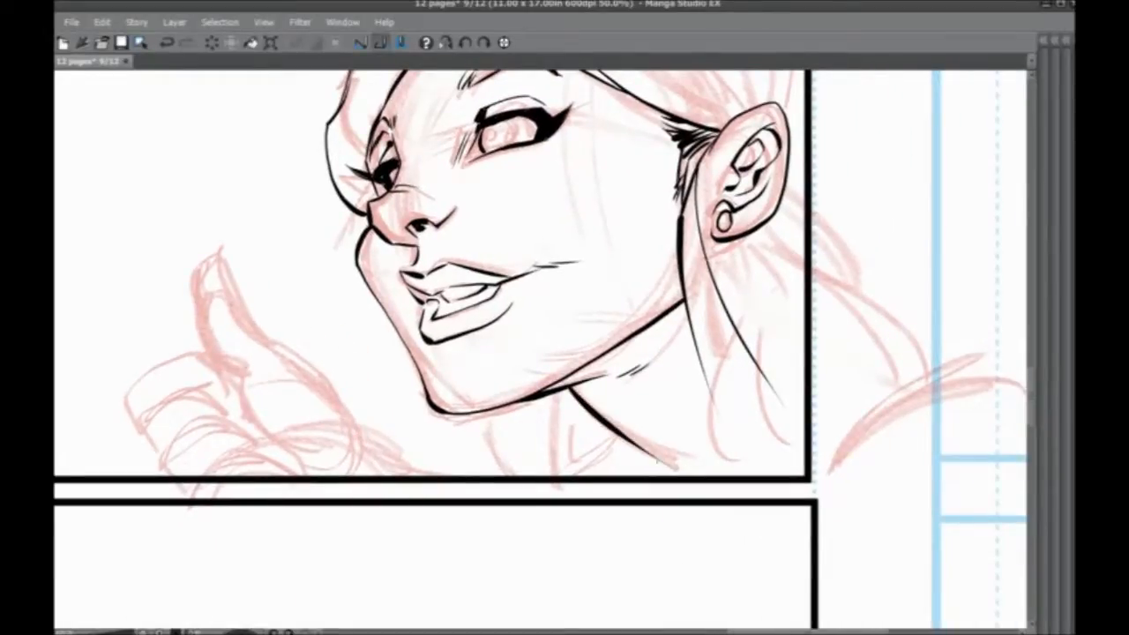
pyautogui.moveTo(447, 422); pyautogui.dragTo(497, 520)
pyautogui.moveTo(475, 484); pyautogui.dragTo(486, 453)
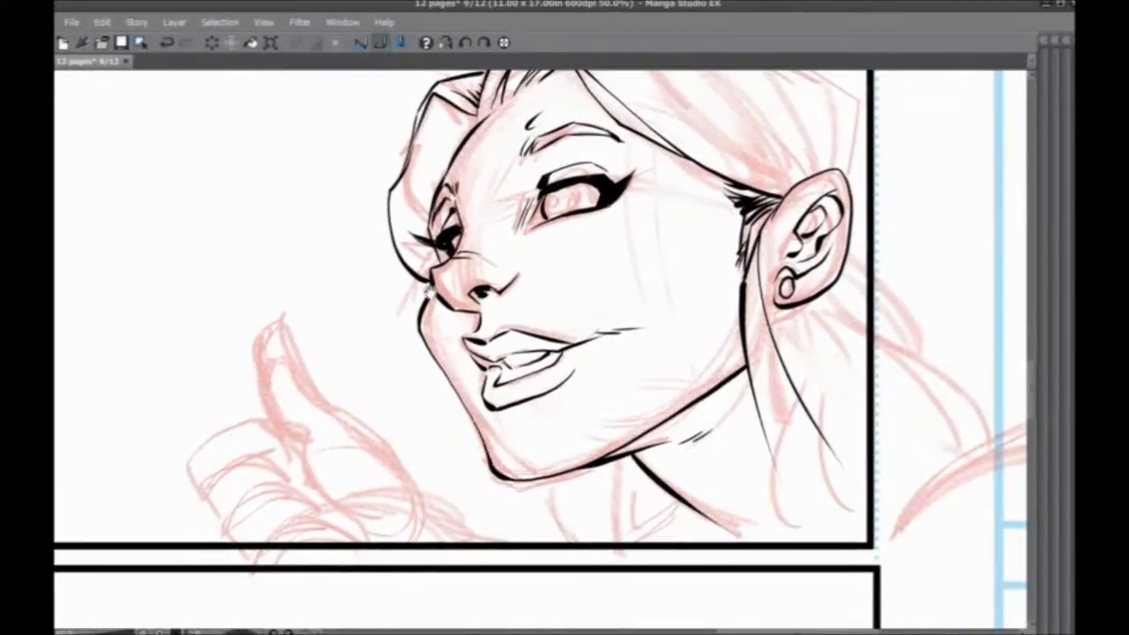
pyautogui.moveTo(431, 281); pyautogui.dragTo(433, 295)
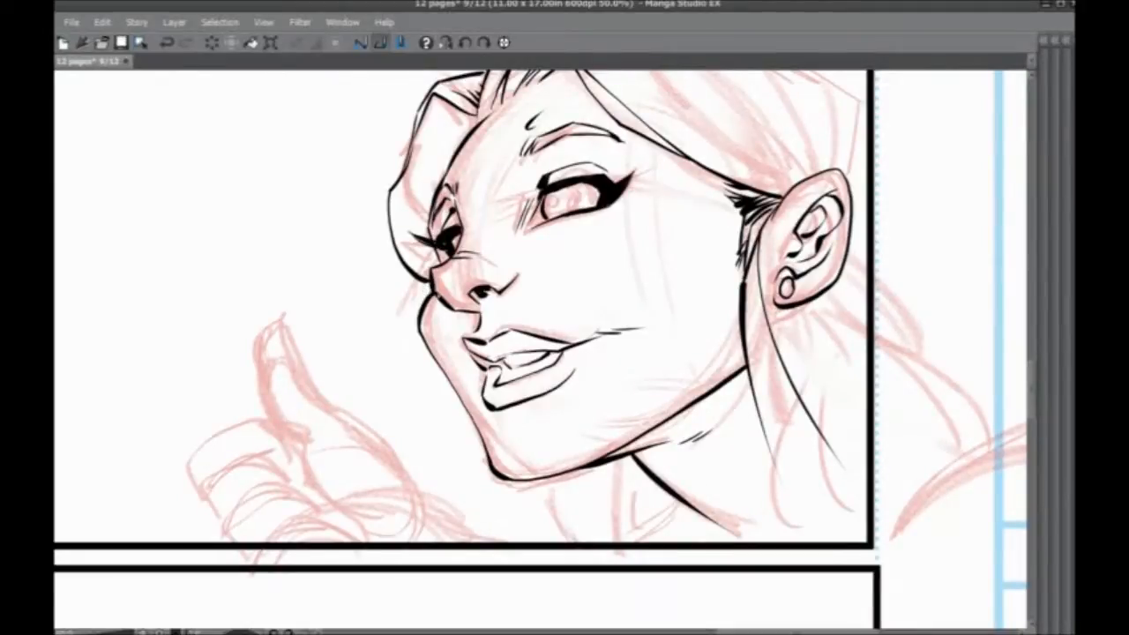
# Step: Ink the hair strands hanging behind the woman's neck below her chin, down past the panel's lower border
pyautogui.moveTo(522, 492)
pyautogui.mouseDown()
pyautogui.moveTo(533, 445)
pyautogui.moveTo(586, 504)
pyautogui.mouseUp()
pyautogui.moveTo(579, 428); pyautogui.dragTo(632, 511)
pyautogui.moveTo(580, 453); pyautogui.dragTo(655, 507)
pyautogui.moveTo(599, 454); pyautogui.dragTo(699, 507)
pyautogui.moveTo(670, 439); pyautogui.dragTo(721, 515)
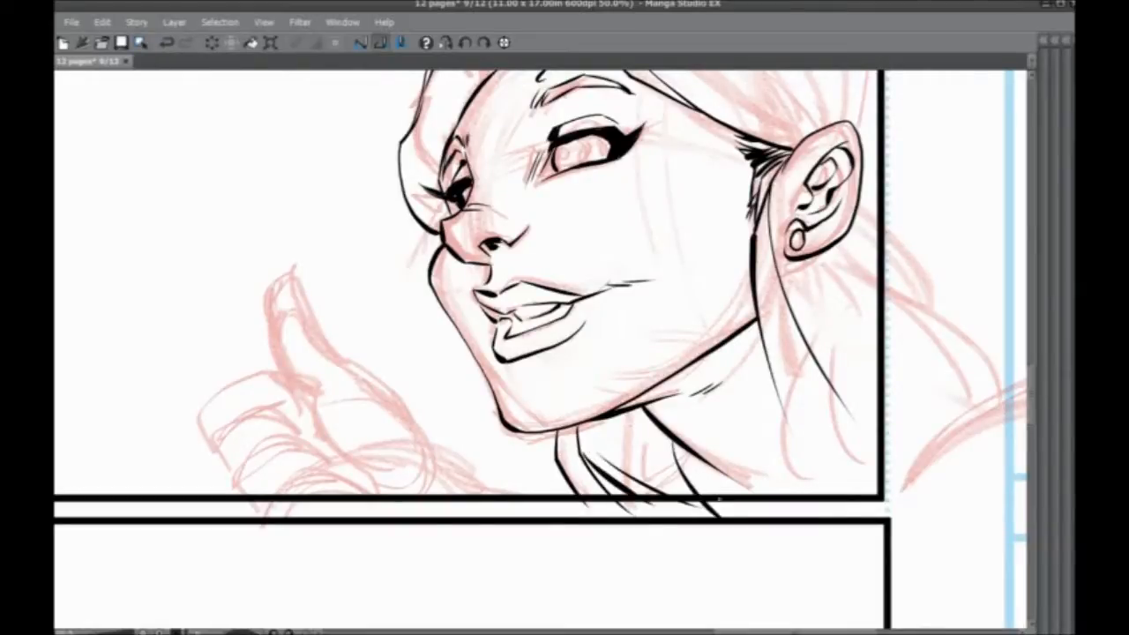
pyautogui.moveTo(626, 409)
pyautogui.mouseDown()
pyautogui.moveTo(659, 471)
pyautogui.moveTo(619, 416)
pyautogui.mouseUp()
pyautogui.moveTo(627, 475); pyautogui.dragTo(615, 421)
# Step: Add thin inner strands to the lower curve of the hair lock on the far side of the woman's face
pyautogui.moveTo(412, 329); pyautogui.dragTo(539, 452)
pyautogui.moveTo(530, 301)
pyautogui.mouseDown()
pyautogui.moveTo(566, 350)
pyautogui.moveTo(567, 315)
pyautogui.mouseUp()
pyautogui.moveTo(535, 276); pyautogui.dragTo(571, 313)
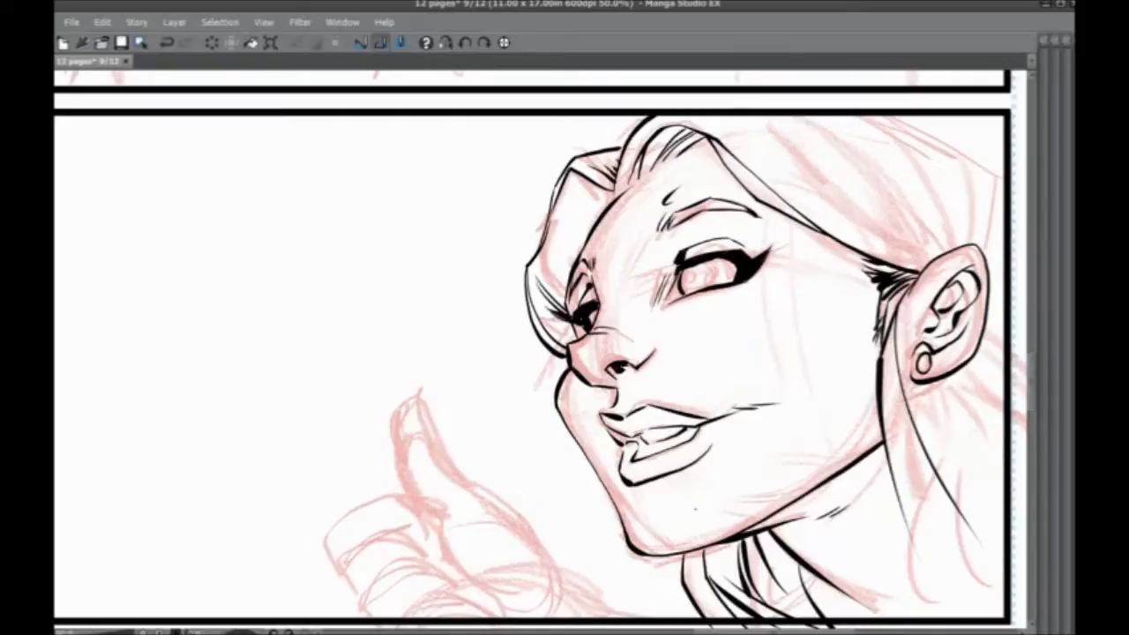
# Step: Ink the back outline of the woman's head down to the ear and the upper edge of her ponytail
pyautogui.moveTo(611, 348); pyautogui.dragTo(464, 481)
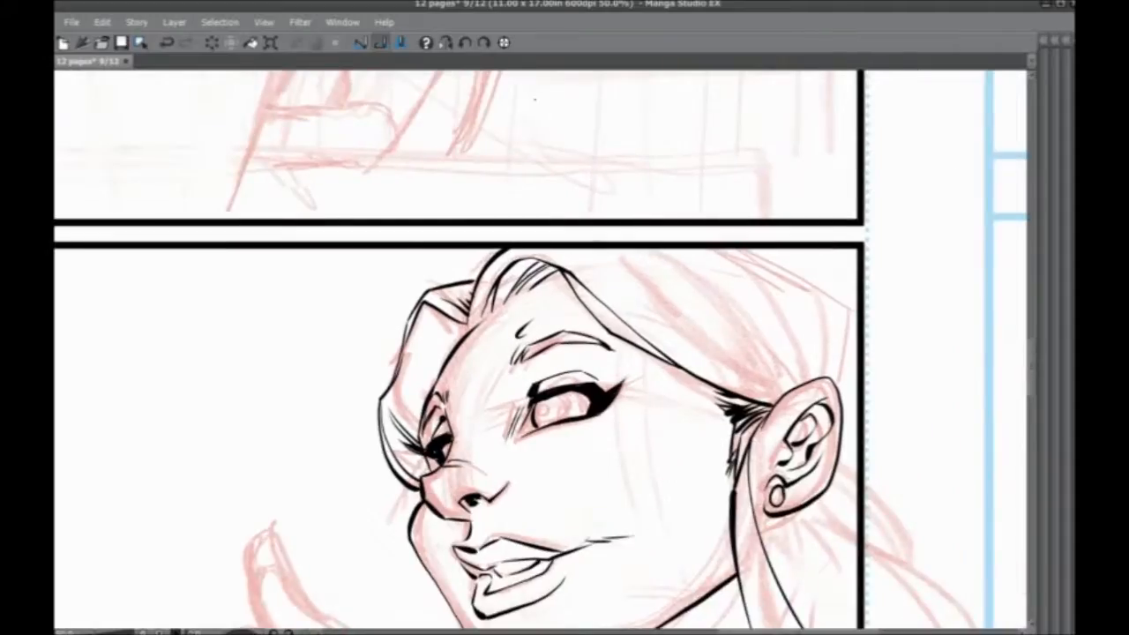
pyautogui.moveTo(849, 305); pyautogui.dragTo(836, 388)
pyautogui.moveTo(848, 307); pyautogui.dragTo(735, 248)
pyautogui.moveTo(356, 388); pyautogui.dragTo(320, 259)
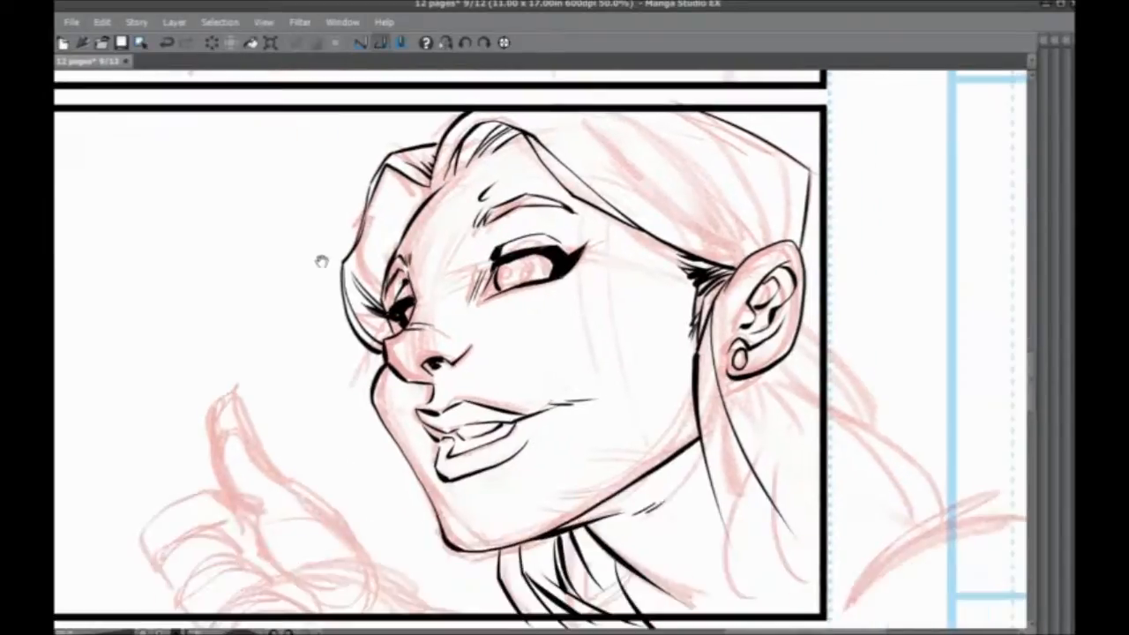
pyautogui.moveTo(801, 309); pyautogui.dragTo(914, 411)
pyautogui.moveTo(613, 268); pyautogui.dragTo(594, 213)
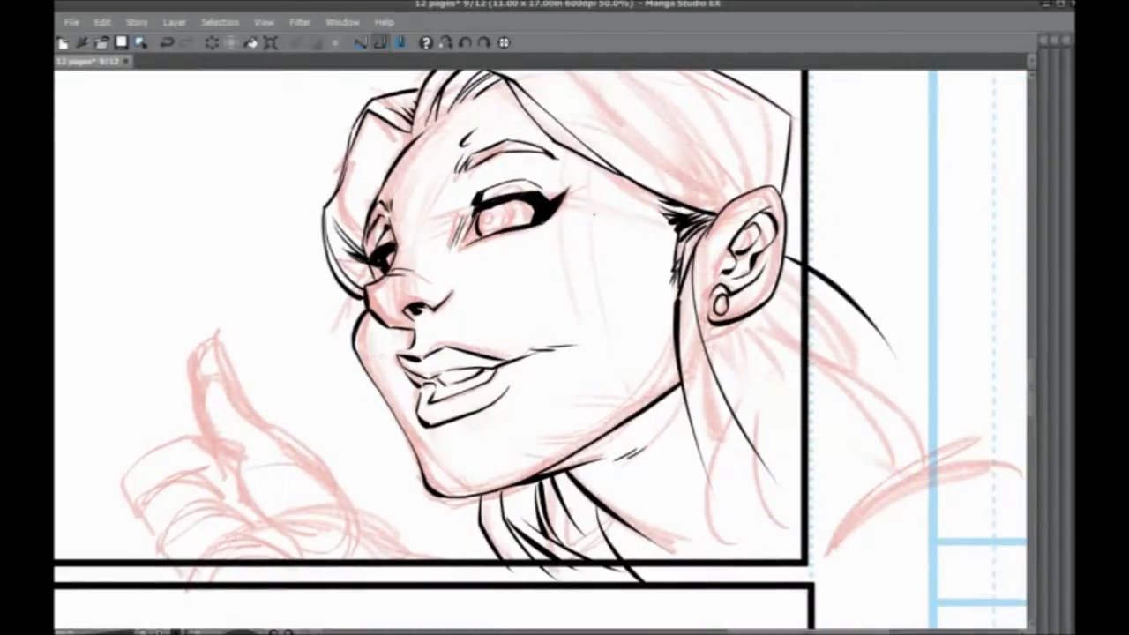
# Step: Ink the back of the woman's neck and the wavy loose strands falling below her ear
pyautogui.moveTo(708, 232); pyautogui.dragTo(699, 265)
pyautogui.moveTo(718, 343); pyautogui.dragTo(709, 359)
pyautogui.moveTo(709, 359)
pyautogui.mouseDown()
pyautogui.moveTo(726, 294)
pyautogui.moveTo(739, 304)
pyautogui.moveTo(701, 413)
pyautogui.moveTo(697, 491)
pyautogui.mouseUp()
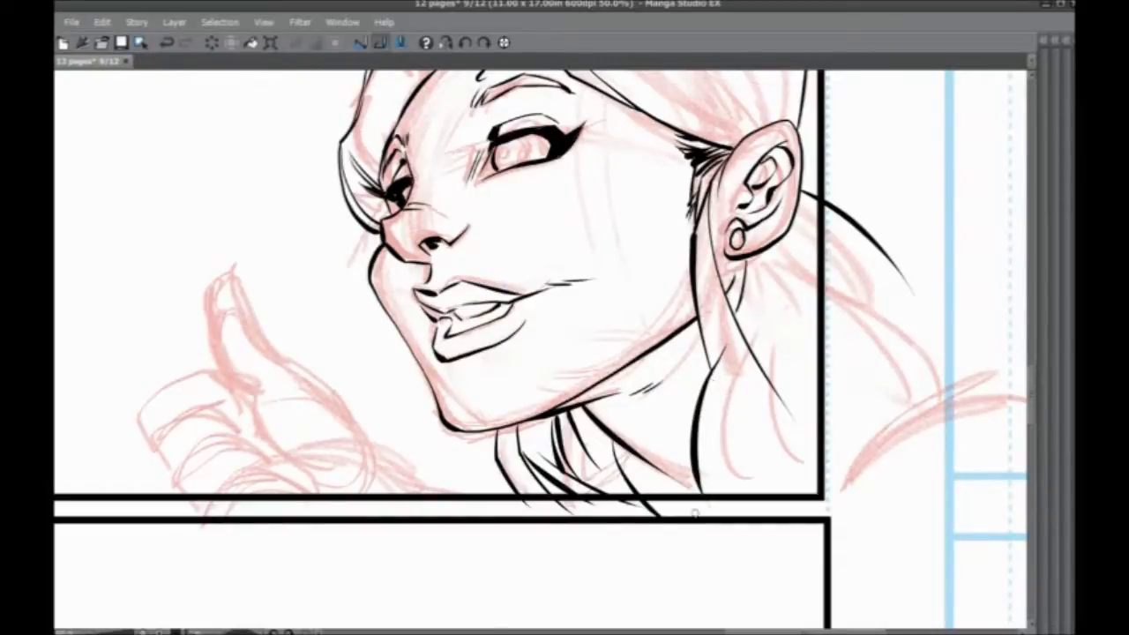
pyautogui.moveTo(718, 303); pyautogui.dragTo(772, 473)
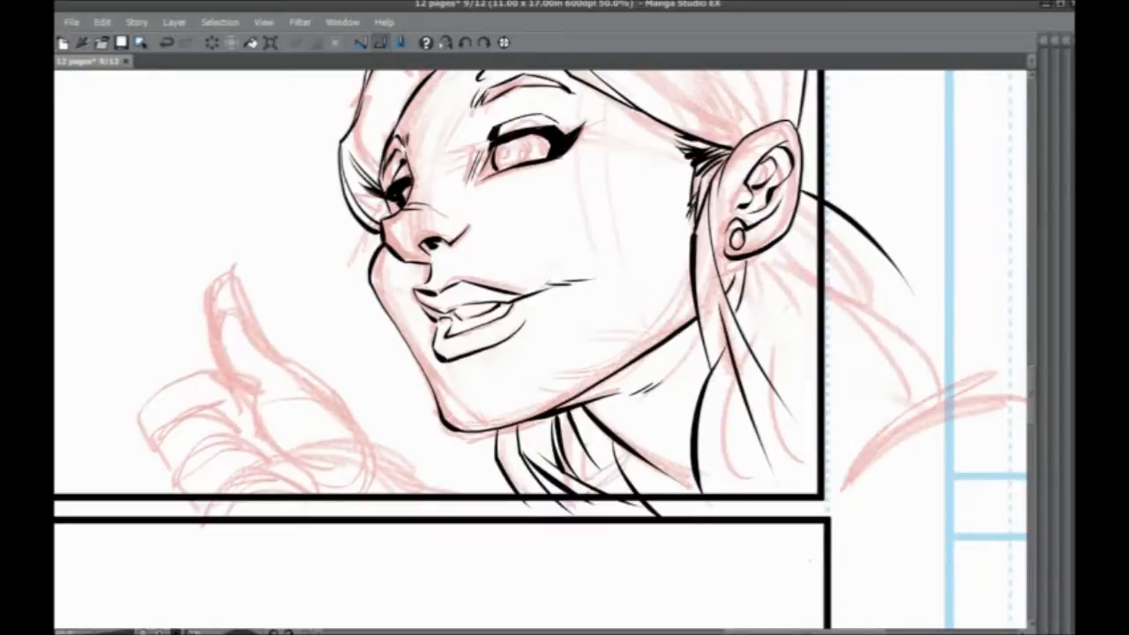
pyautogui.moveTo(746, 342)
pyautogui.mouseDown()
pyautogui.moveTo(760, 314)
pyautogui.moveTo(759, 256)
pyautogui.mouseUp()
pyautogui.moveTo(737, 381); pyautogui.dragTo(696, 478)
pyautogui.moveTo(741, 404)
pyautogui.mouseDown()
pyautogui.moveTo(701, 448)
pyautogui.moveTo(734, 482)
pyautogui.moveTo(729, 493)
pyautogui.moveTo(723, 455)
pyautogui.mouseUp()
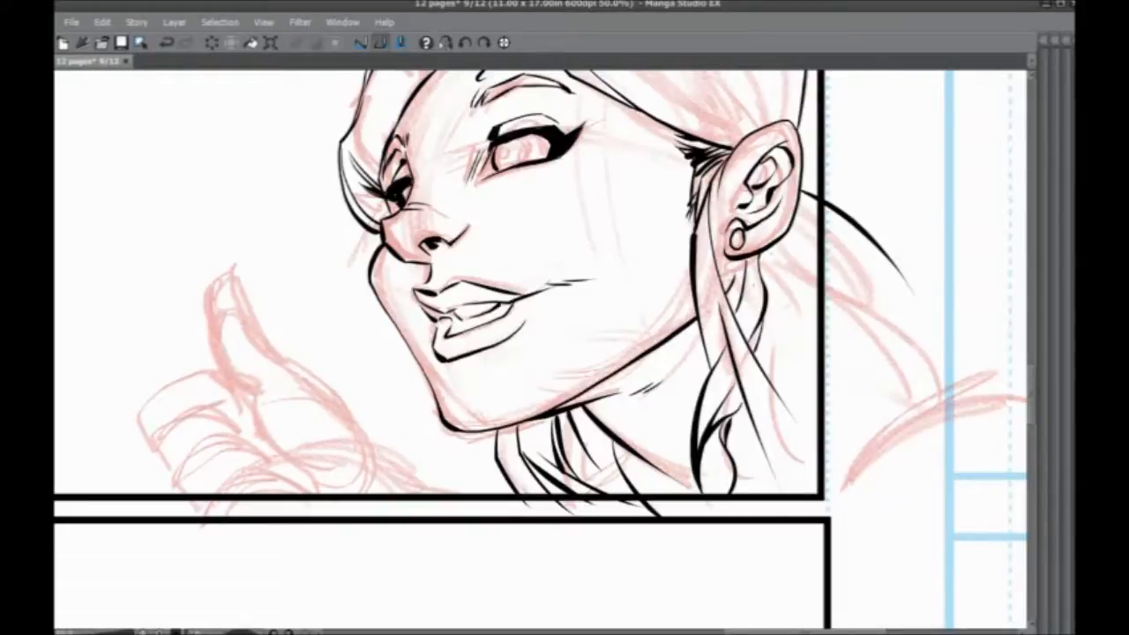
# Step: Ink the lower edge and inner strands of the ponytail where it emerges behind the woman's ear
pyautogui.moveTo(771, 245); pyautogui.dragTo(868, 338)
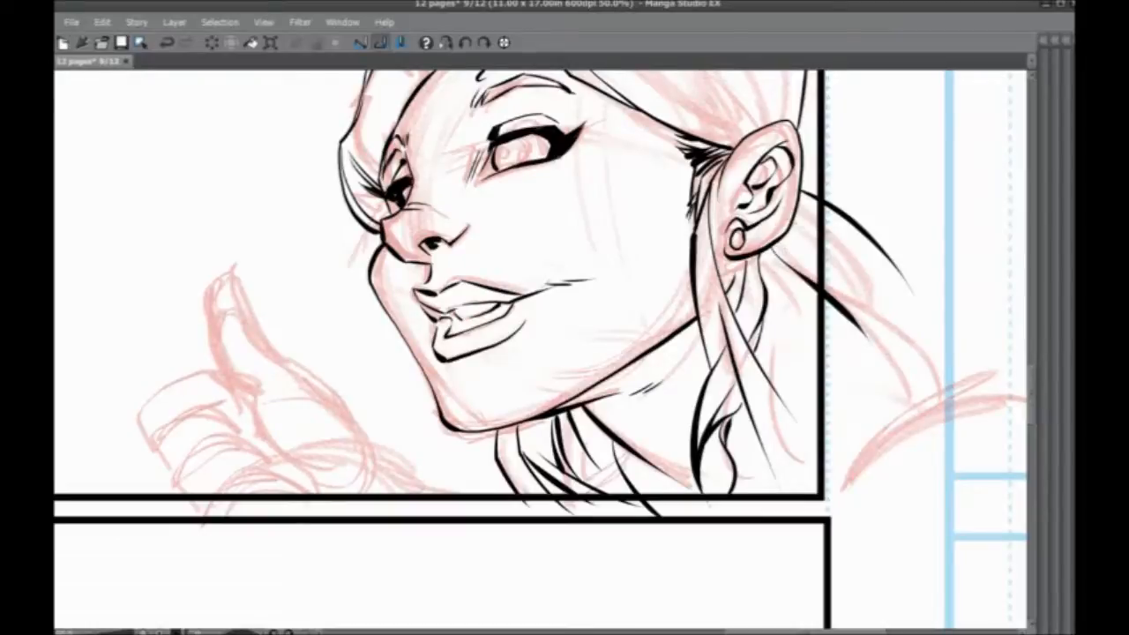
pyautogui.moveTo(795, 221); pyautogui.dragTo(862, 329)
pyautogui.moveTo(802, 213)
pyautogui.mouseDown()
pyautogui.moveTo(819, 246)
pyautogui.moveTo(812, 280)
pyautogui.mouseUp()
pyautogui.moveTo(764, 245); pyautogui.dragTo(843, 335)
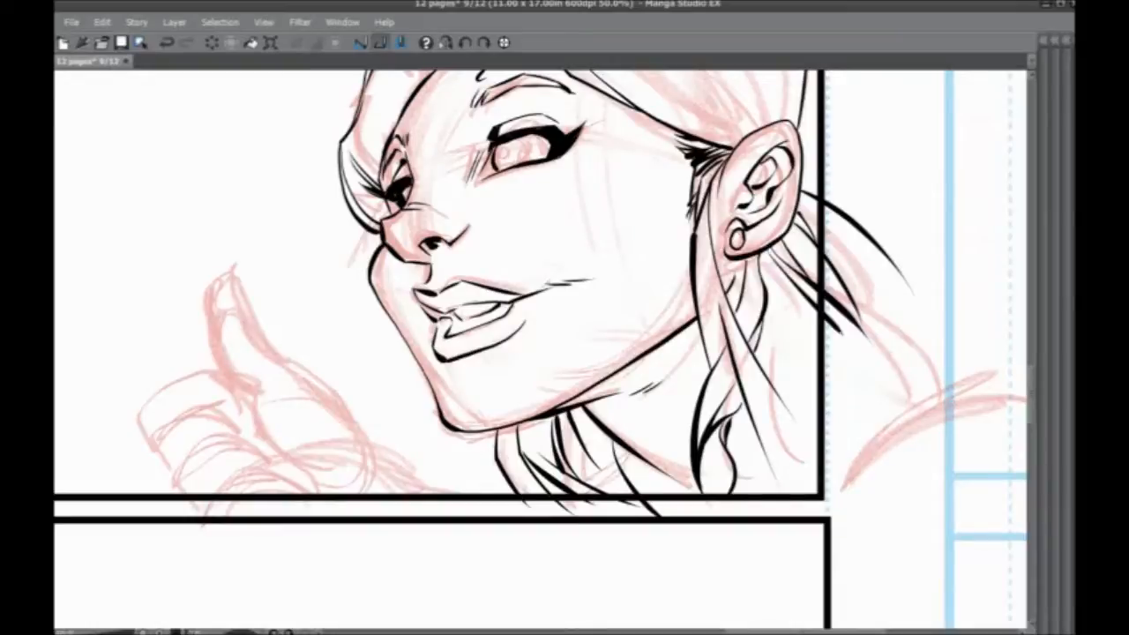
# Step: Ink long strands hanging along the panel's side border and thicken the loose lock before the ear, undoing one stroke
pyautogui.moveTo(776, 278); pyautogui.dragTo(827, 499)
pyautogui.moveTo(784, 323); pyautogui.dragTo(814, 516)
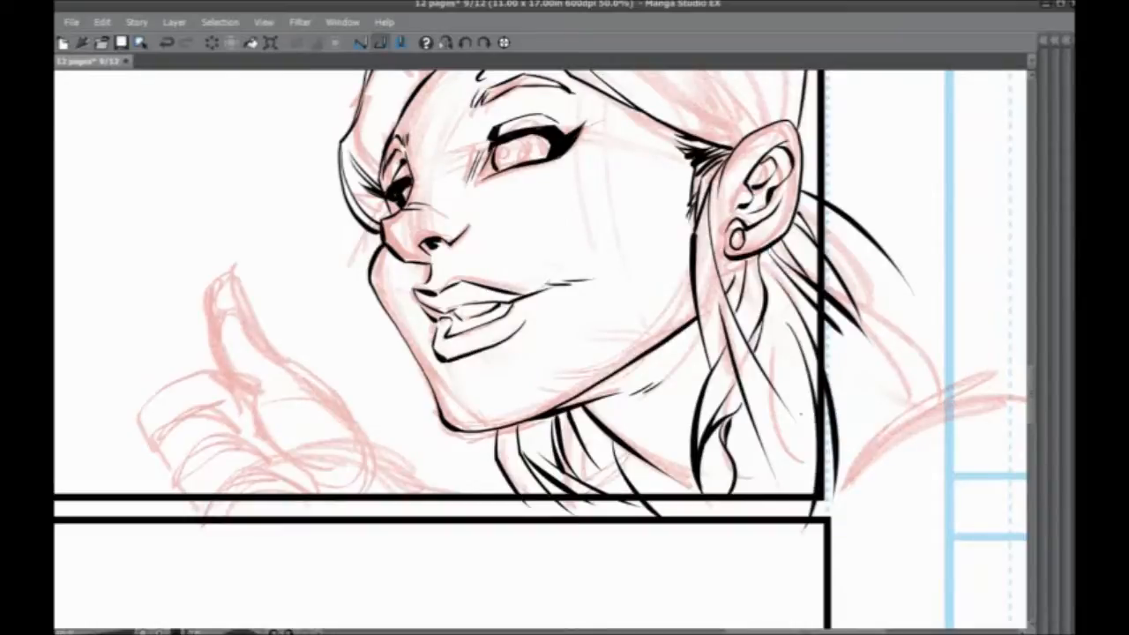
pyautogui.moveTo(772, 474); pyautogui.dragTo(787, 507)
pyautogui.moveTo(710, 262); pyautogui.dragTo(779, 445)
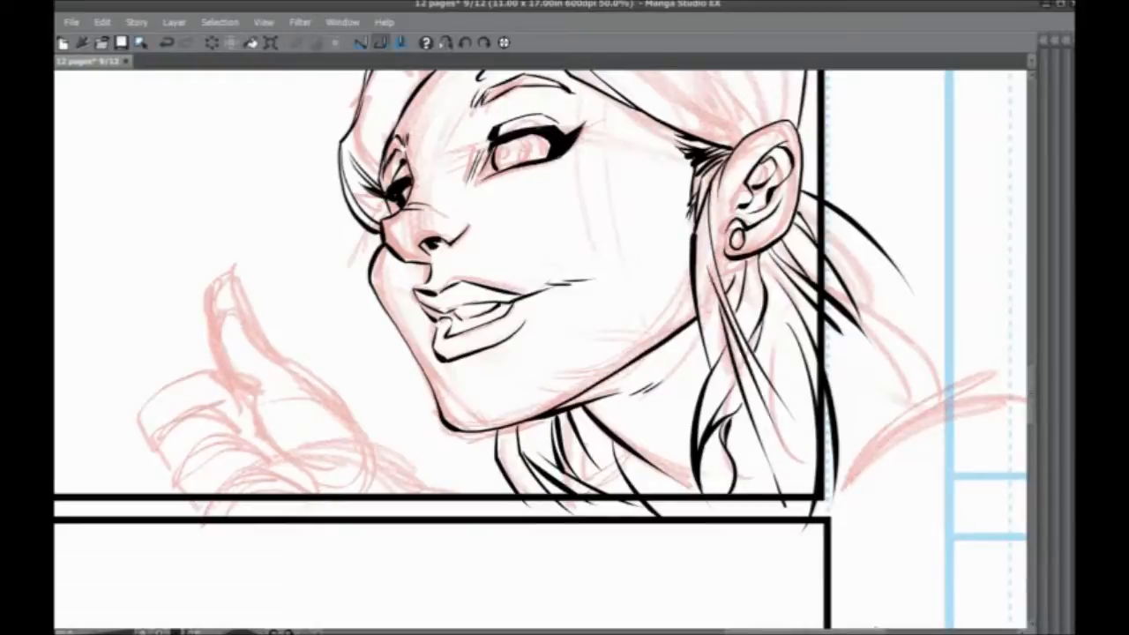
pyautogui.hotkey('ctrl', 'z')
pyautogui.moveTo(694, 236); pyautogui.dragTo(714, 366)
pyautogui.moveTo(699, 275)
pyautogui.mouseDown()
pyautogui.moveTo(728, 356)
pyautogui.moveTo(713, 366)
pyautogui.moveTo(721, 347)
pyautogui.mouseUp()
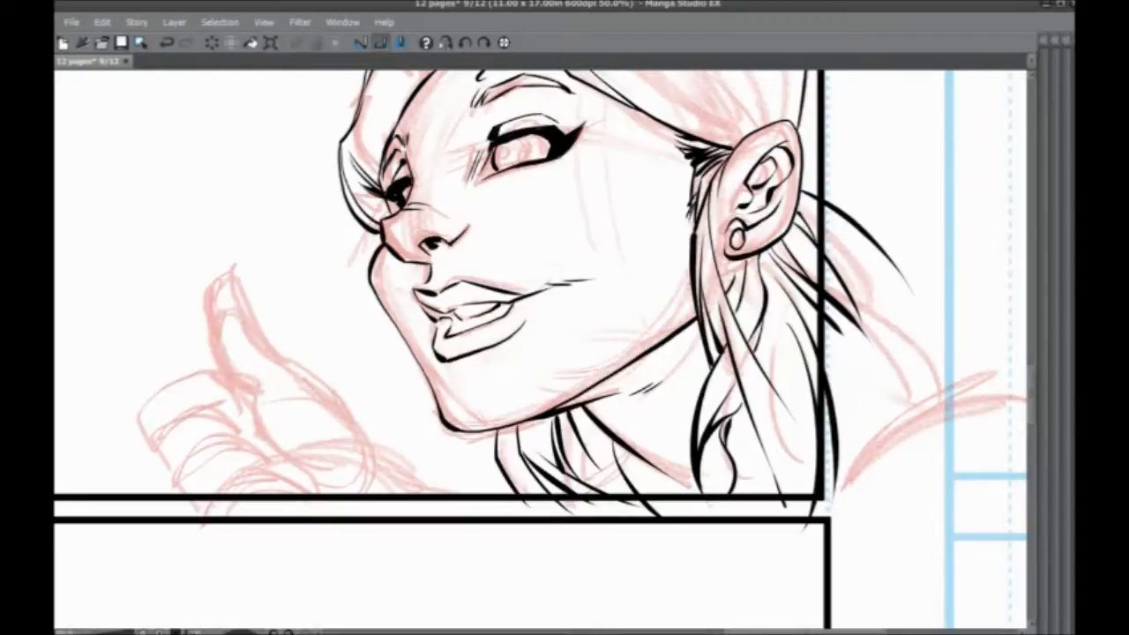
# Step: Clear the ponytail ink that extends past the side border of the woman's panel
pyautogui.moveTo(467, 252); pyautogui.dragTo(431, 431)
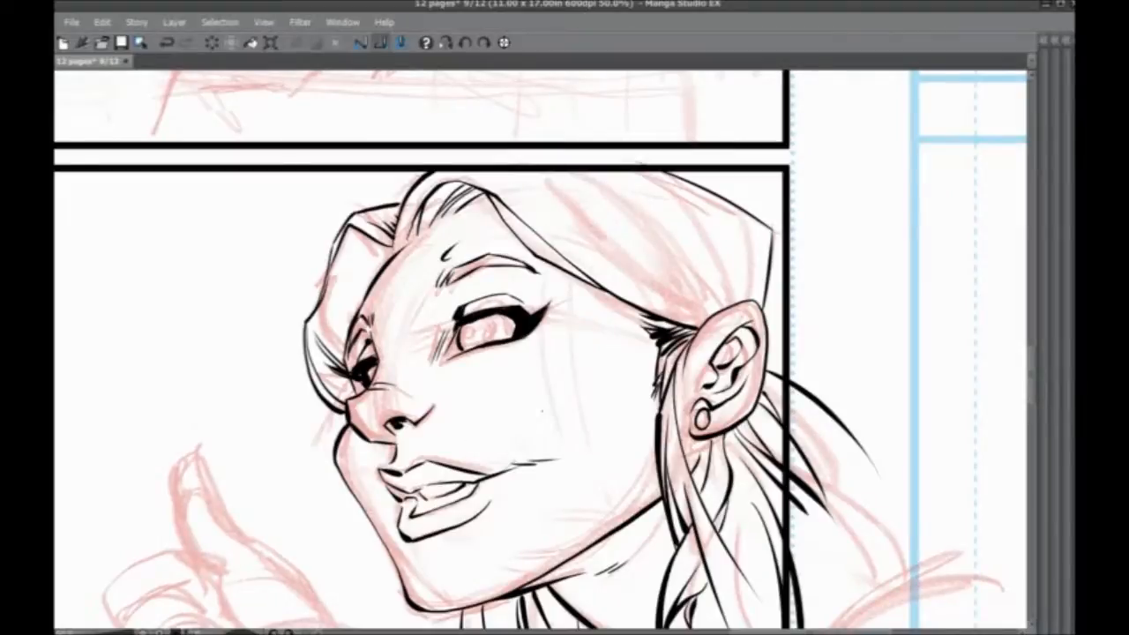
pyautogui.moveTo(583, 375); pyautogui.dragTo(584, 282)
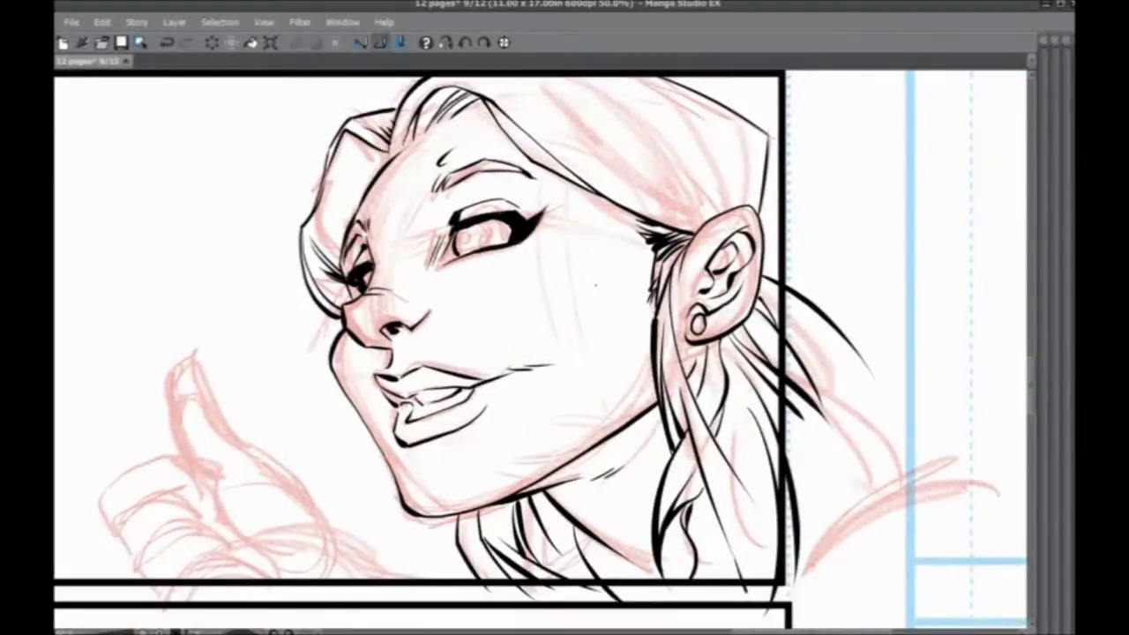
pyautogui.moveTo(662, 411); pyautogui.dragTo(658, 348)
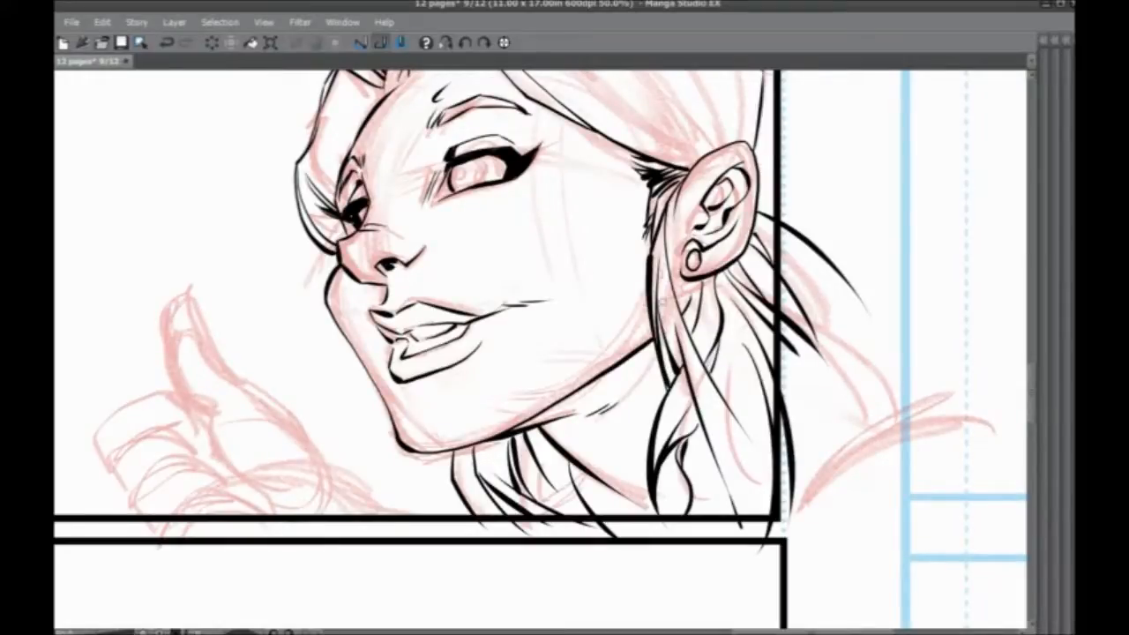
pyautogui.moveTo(882, 363)
pyautogui.mouseDown()
pyautogui.moveTo(853, 253)
pyautogui.moveTo(849, 288)
pyautogui.moveTo(830, 280)
pyautogui.moveTo(838, 376)
pyautogui.moveTo(798, 329)
pyautogui.moveTo(793, 247)
pyautogui.moveTo(795, 481)
pyautogui.moveTo(788, 403)
pyautogui.moveTo(755, 542)
pyautogui.moveTo(771, 529)
pyautogui.moveTo(457, 524)
pyautogui.moveTo(693, 540)
pyautogui.moveTo(654, 529)
pyautogui.mouseUp()
pyautogui.moveTo(377, 208)
pyautogui.mouseDown()
pyautogui.moveTo(411, 401)
pyautogui.moveTo(448, 340)
pyautogui.mouseUp()
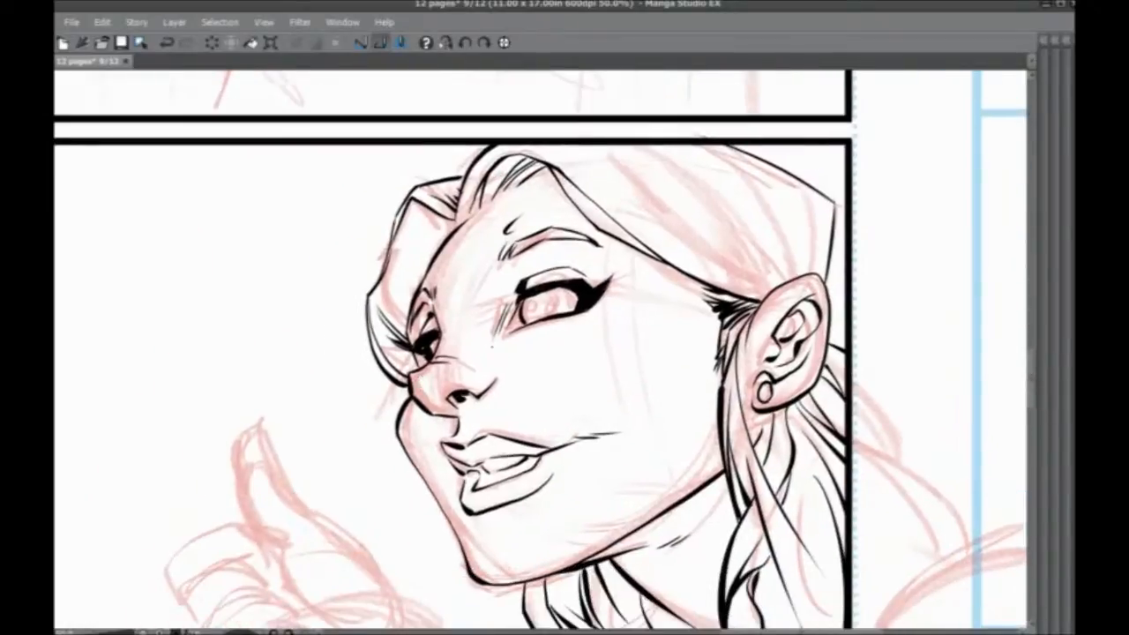
# Step: Ink curved strands of the pulled-back hair converging above the woman's ear
pyautogui.moveTo(666, 227); pyautogui.dragTo(772, 292)
pyautogui.moveTo(723, 251); pyautogui.dragTo(777, 291)
pyautogui.moveTo(688, 187); pyautogui.dragTo(791, 275)
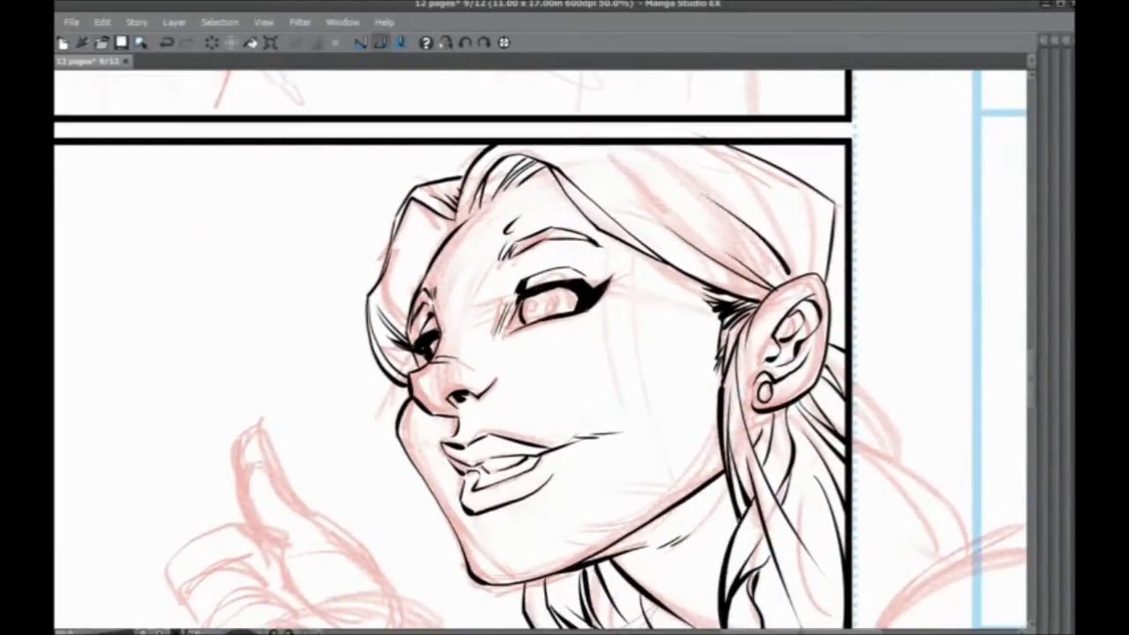
pyautogui.moveTo(762, 223); pyautogui.dragTo(798, 274)
pyautogui.moveTo(737, 192); pyautogui.dragTo(817, 275)
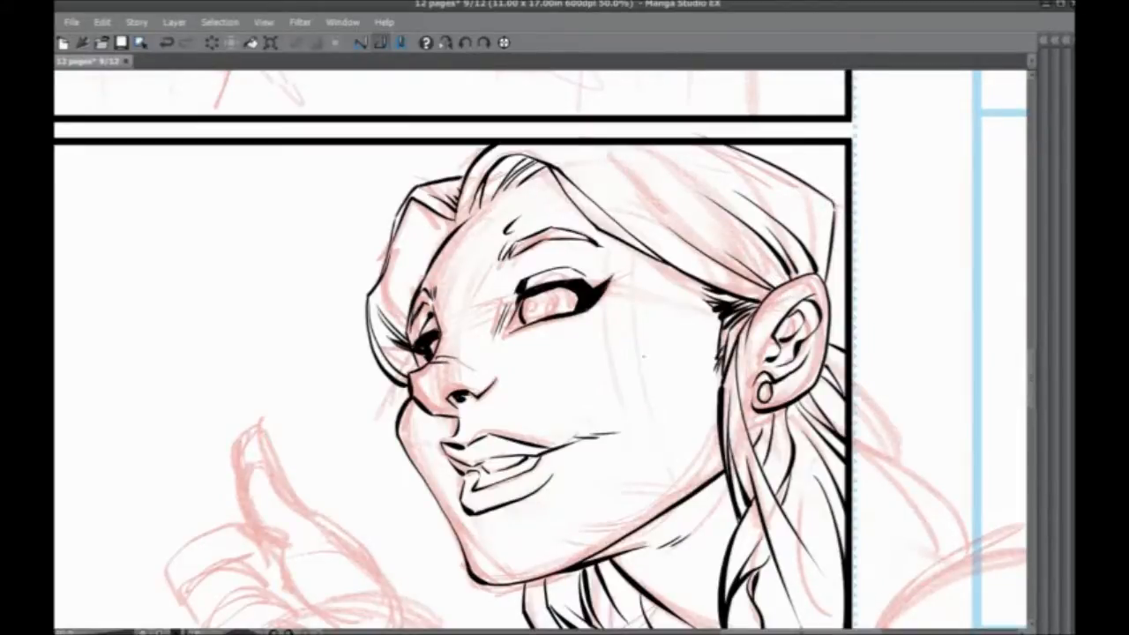
# Step: Ink the iris and pupil of the woman's near eye and touch up her far eye
pyautogui.moveTo(477, 318)
pyautogui.mouseDown()
pyautogui.moveTo(597, 345)
pyautogui.moveTo(672, 319)
pyautogui.moveTo(649, 335)
pyautogui.moveTo(659, 320)
pyautogui.moveTo(649, 325)
pyautogui.mouseUp()
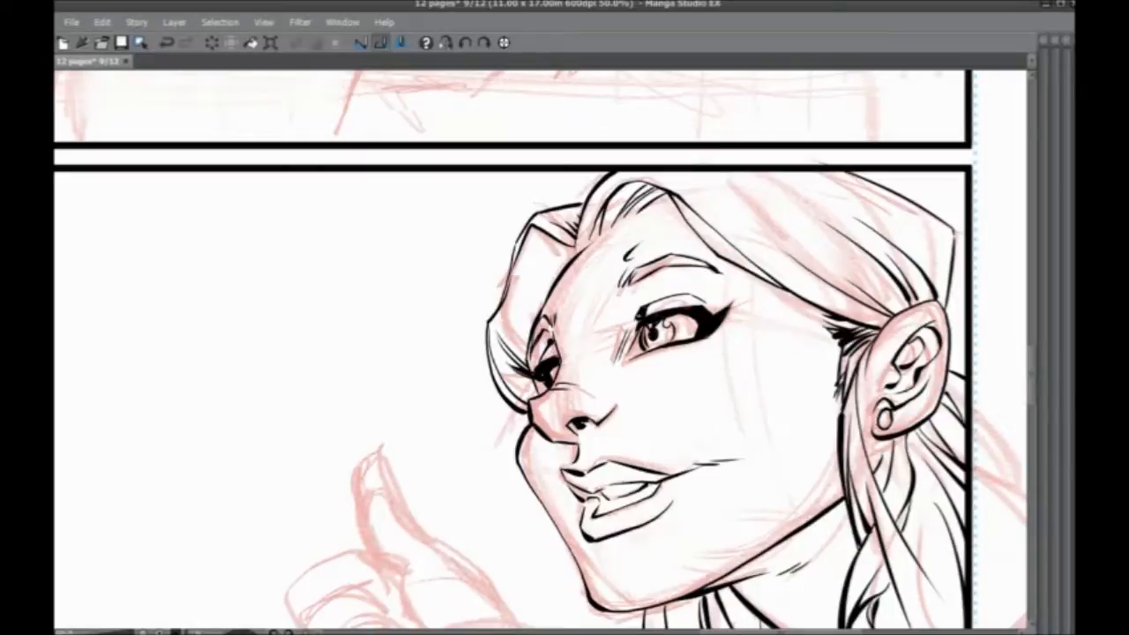
pyautogui.moveTo(553, 380); pyautogui.dragTo(552, 368)
# Step: Ink the outline, nail and base creases of the woman's raised thumb in front of her face
pyautogui.moveTo(356, 515); pyautogui.dragTo(335, 322)
pyautogui.scroll(-1, 292, 373)
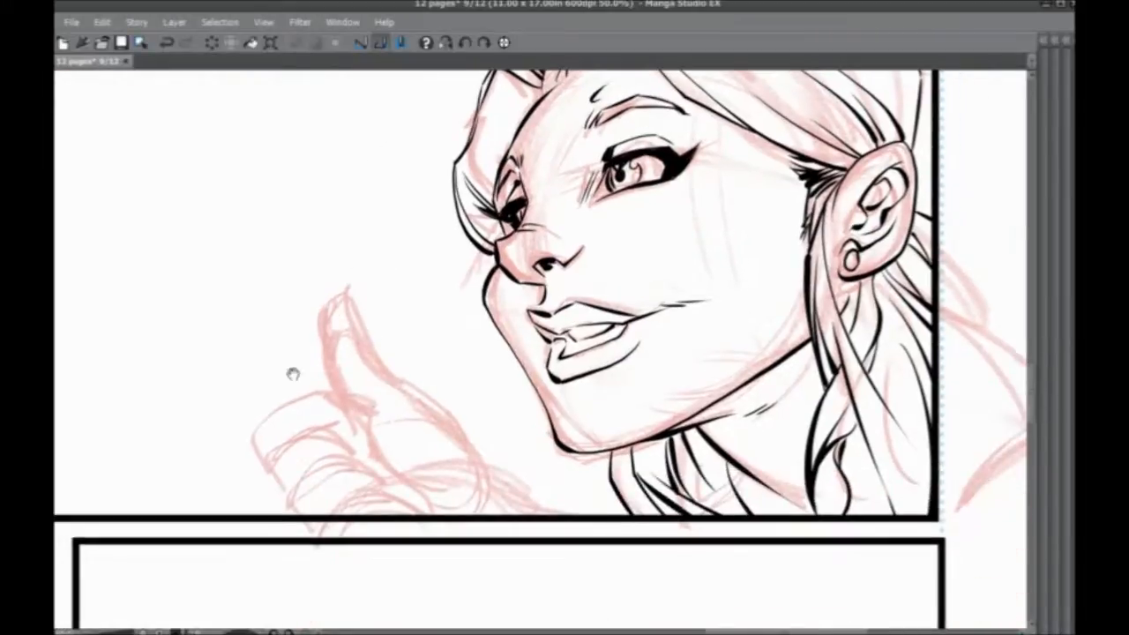
pyautogui.moveTo(270, 491); pyautogui.dragTo(483, 377)
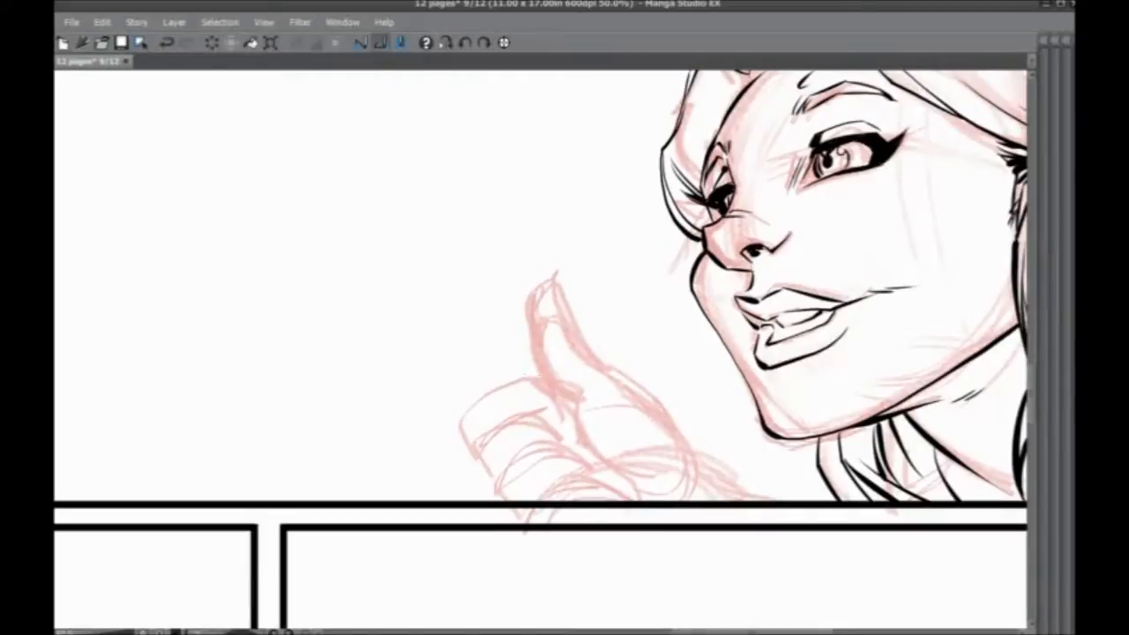
pyautogui.moveTo(627, 374); pyautogui.dragTo(688, 445)
pyautogui.moveTo(627, 374)
pyautogui.mouseDown()
pyautogui.moveTo(559, 311)
pyautogui.moveTo(555, 289)
pyautogui.moveTo(535, 277)
pyautogui.moveTo(526, 322)
pyautogui.moveTo(537, 355)
pyautogui.moveTo(555, 372)
pyautogui.moveTo(572, 365)
pyautogui.moveTo(526, 345)
pyautogui.moveTo(598, 407)
pyautogui.mouseUp()
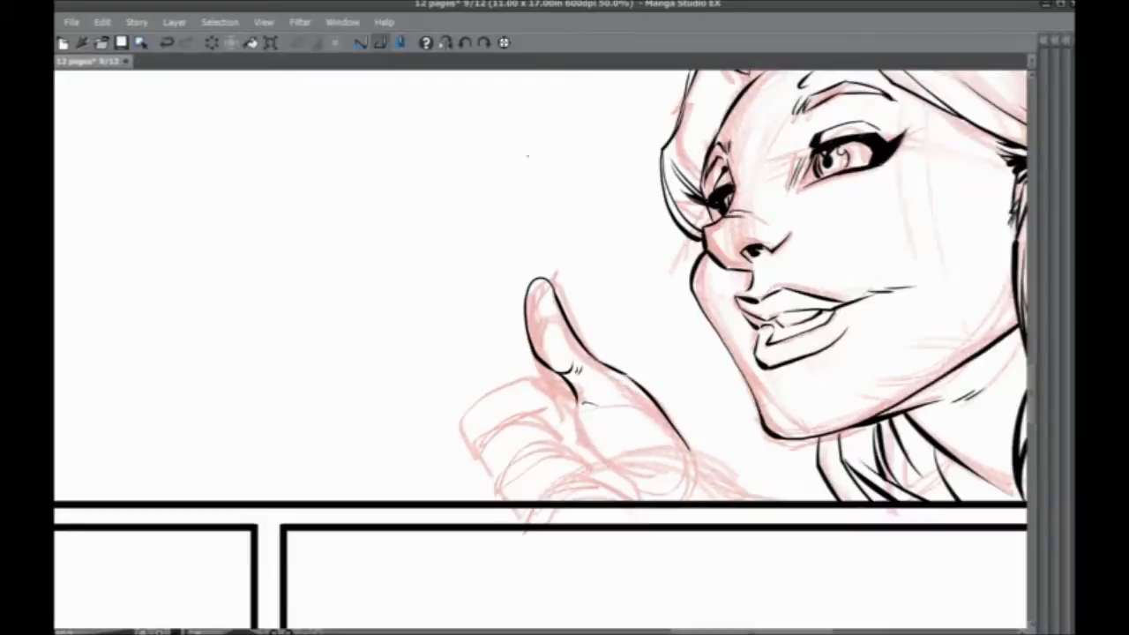
pyautogui.moveTo(573, 330)
pyautogui.mouseDown()
pyautogui.moveTo(549, 272)
pyautogui.moveTo(526, 289)
pyautogui.mouseUp()
# Step: Ink the outlines and joint creases of the curled fingers below the woman's raised thumb
pyautogui.moveTo(413, 422); pyautogui.dragTo(471, 370)
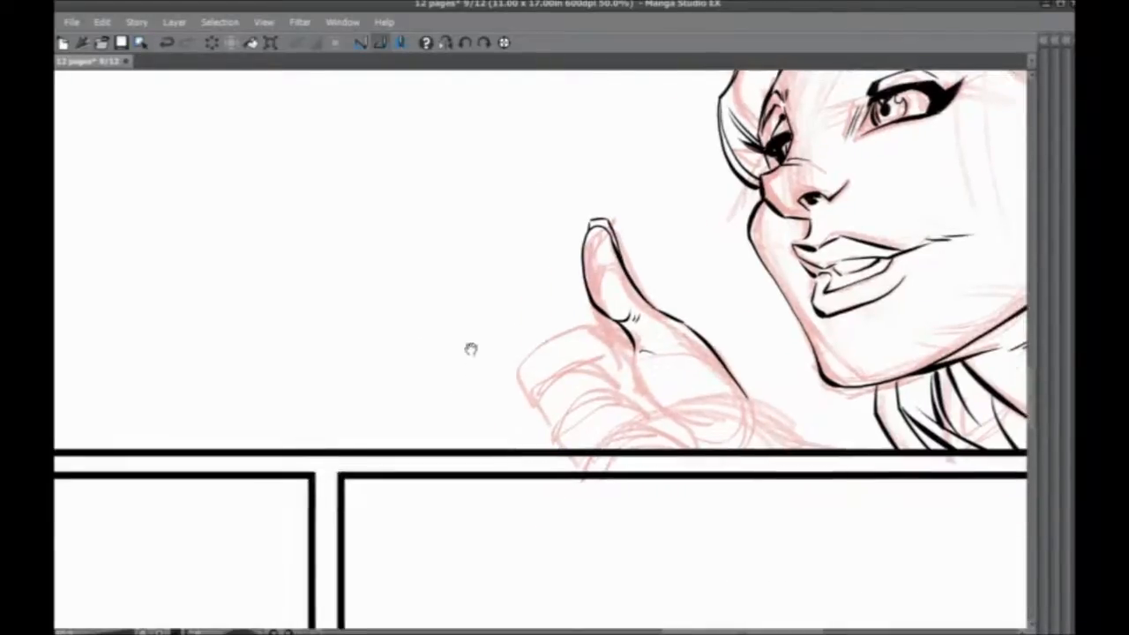
pyautogui.moveTo(555, 451)
pyautogui.mouseDown()
pyautogui.moveTo(548, 441)
pyautogui.moveTo(608, 397)
pyautogui.moveTo(634, 418)
pyautogui.mouseUp()
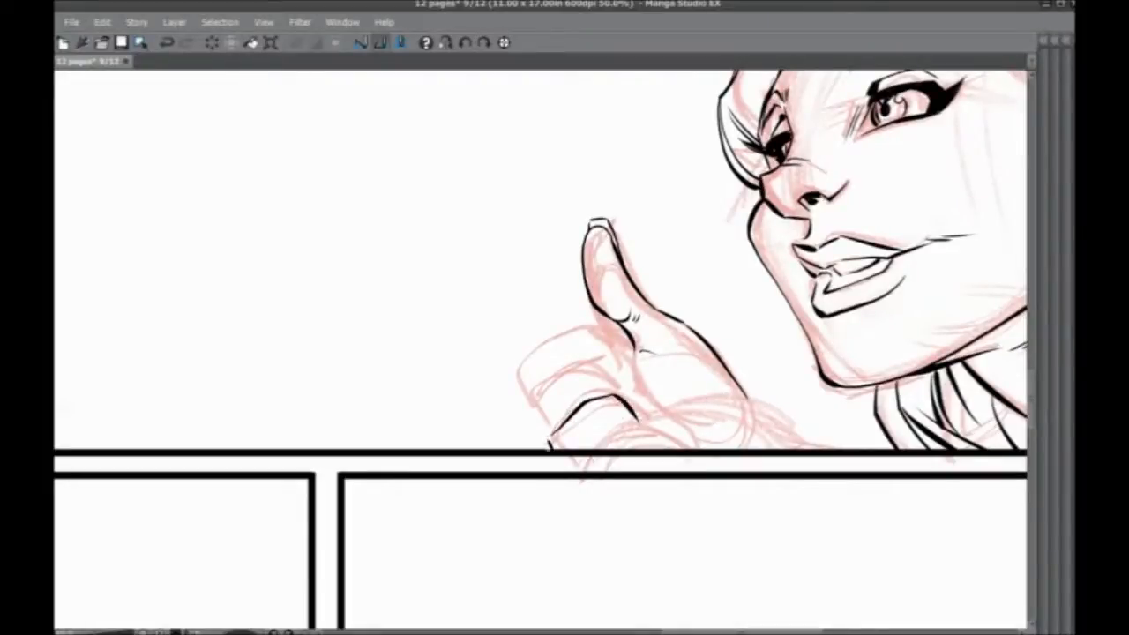
pyautogui.moveTo(551, 448)
pyautogui.mouseDown()
pyautogui.moveTo(530, 416)
pyautogui.moveTo(536, 399)
pyautogui.moveTo(589, 371)
pyautogui.moveTo(625, 402)
pyautogui.mouseUp()
pyautogui.moveTo(532, 408)
pyautogui.mouseDown()
pyautogui.moveTo(505, 388)
pyautogui.moveTo(529, 353)
pyautogui.moveTo(589, 341)
pyautogui.moveTo(618, 381)
pyautogui.mouseUp()
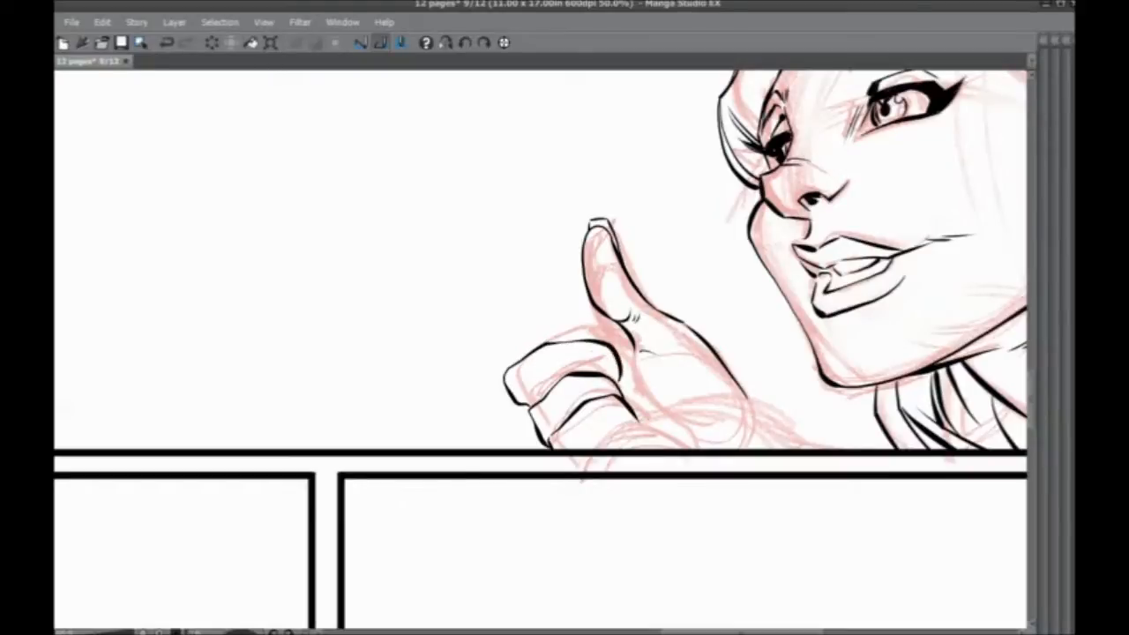
pyautogui.moveTo(547, 344)
pyautogui.mouseDown()
pyautogui.moveTo(559, 370)
pyautogui.moveTo(575, 374)
pyautogui.moveTo(589, 351)
pyautogui.moveTo(596, 399)
pyautogui.moveTo(676, 443)
pyautogui.mouseUp()
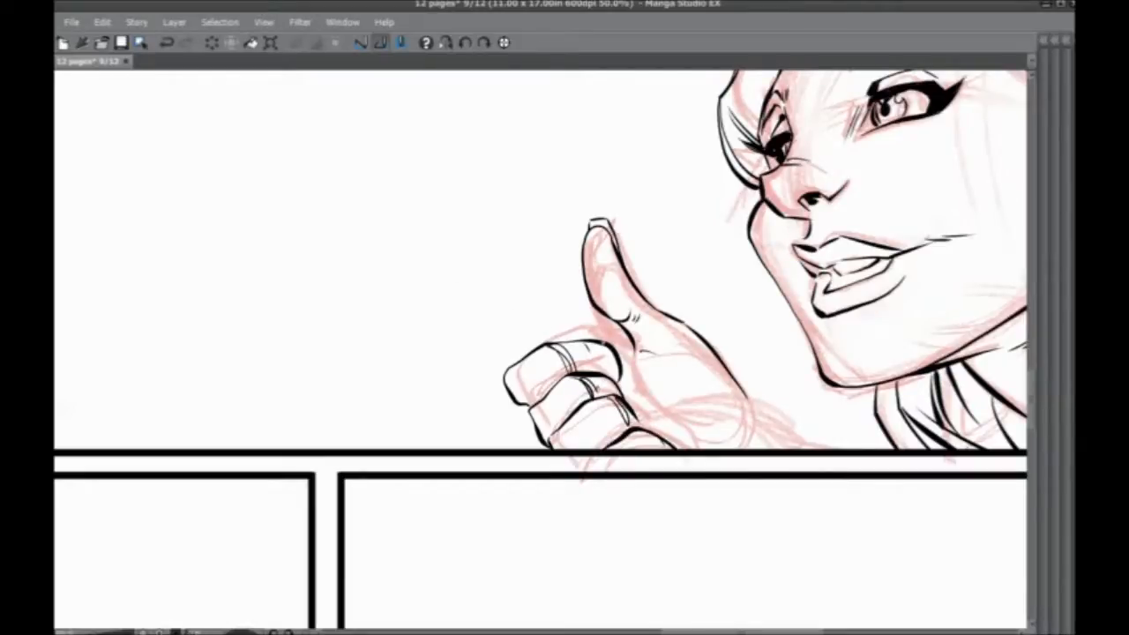
# Step: Ink the palm crease under the thumb and the heel of the hand down to the panel's lower border, undoing one stroke
pyautogui.moveTo(612, 353)
pyautogui.mouseDown()
pyautogui.moveTo(631, 342)
pyautogui.moveTo(654, 400)
pyautogui.mouseUp()
pyautogui.moveTo(647, 402); pyautogui.dragTo(788, 450)
pyautogui.hotkey('ctrl', 'z')
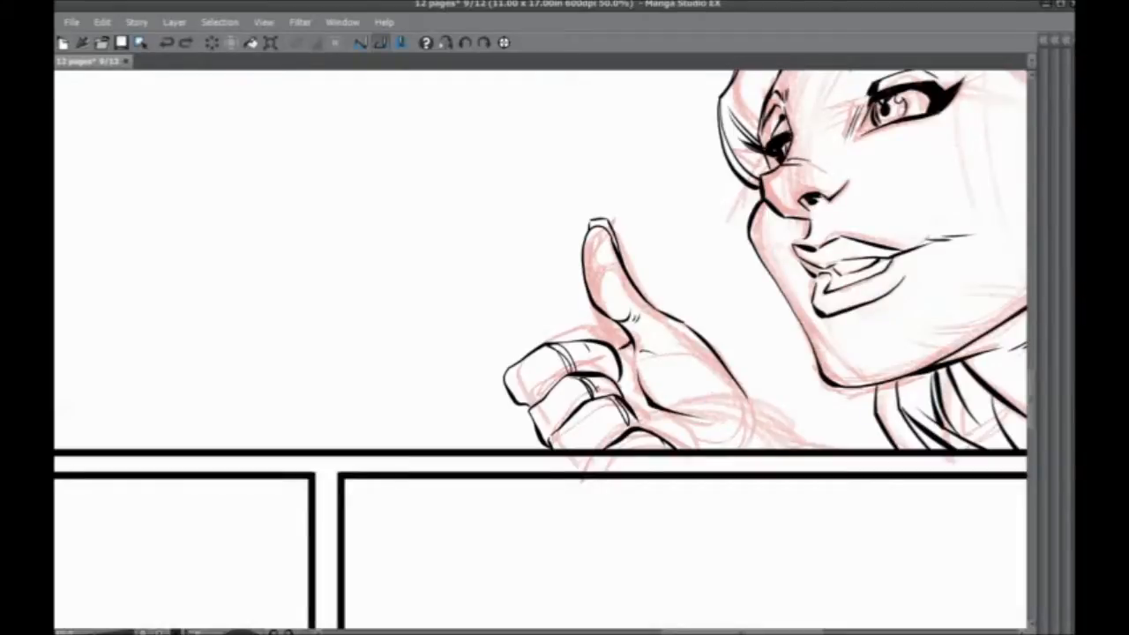
pyautogui.moveTo(723, 425)
pyautogui.mouseDown()
pyautogui.moveTo(758, 418)
pyautogui.moveTo(795, 449)
pyautogui.mouseUp()
pyautogui.moveTo(742, 392); pyautogui.dragTo(759, 422)
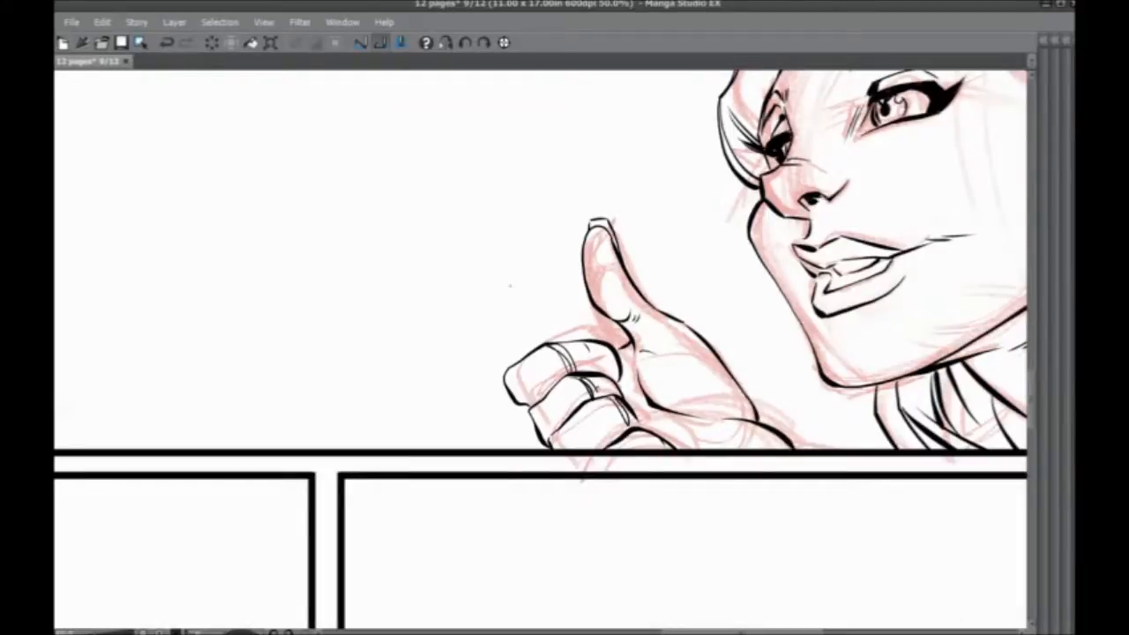
# Step: Ink the curled fingers' inner edges against the palm and add the wrist line running to the panel's lower border
pyautogui.moveTo(587, 427); pyautogui.dragTo(559, 411)
pyautogui.moveTo(640, 420); pyautogui.dragTo(663, 434)
pyautogui.moveTo(616, 397); pyautogui.dragTo(640, 422)
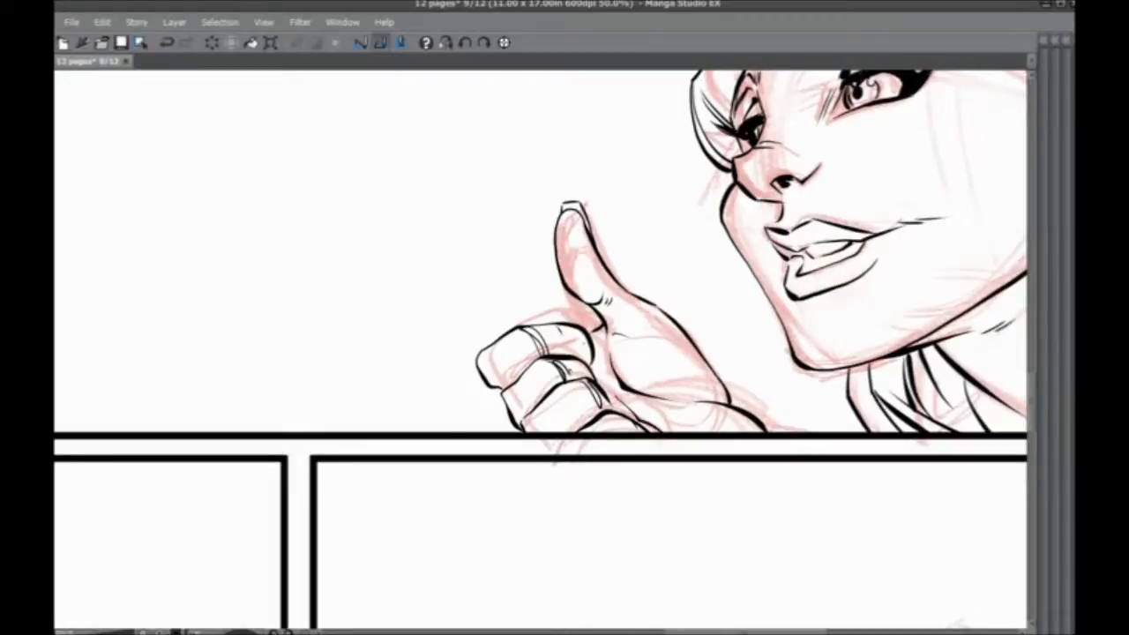
pyautogui.moveTo(725, 391)
pyautogui.mouseDown()
pyautogui.moveTo(829, 448)
pyautogui.moveTo(787, 439)
pyautogui.mouseUp()
pyautogui.press('e')
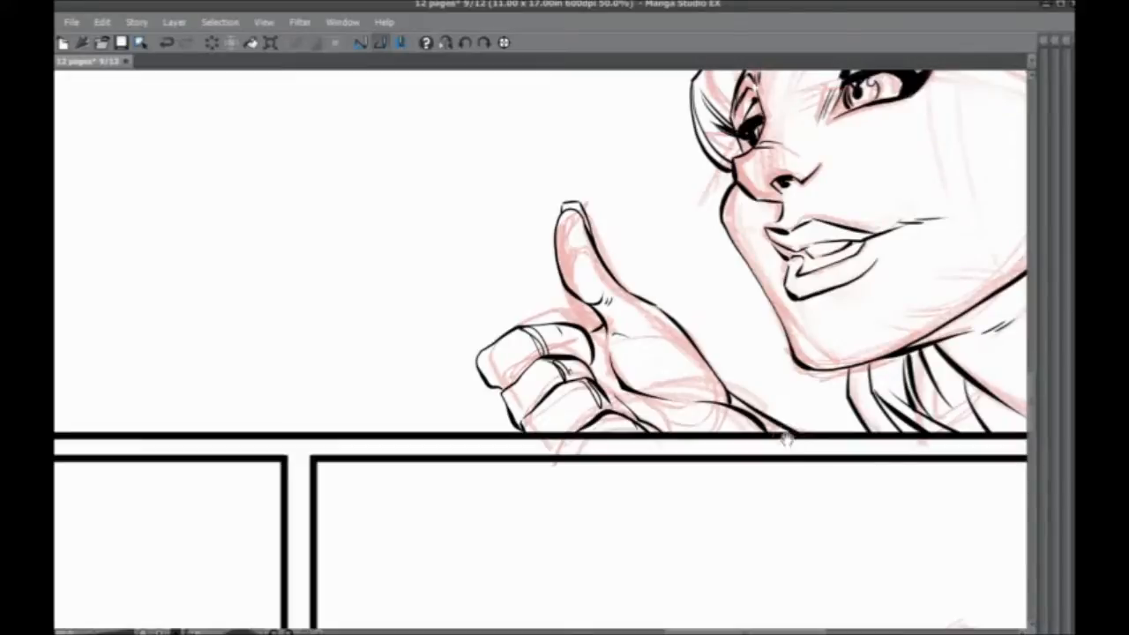
pyautogui.moveTo(590, 293); pyautogui.dragTo(605, 295)
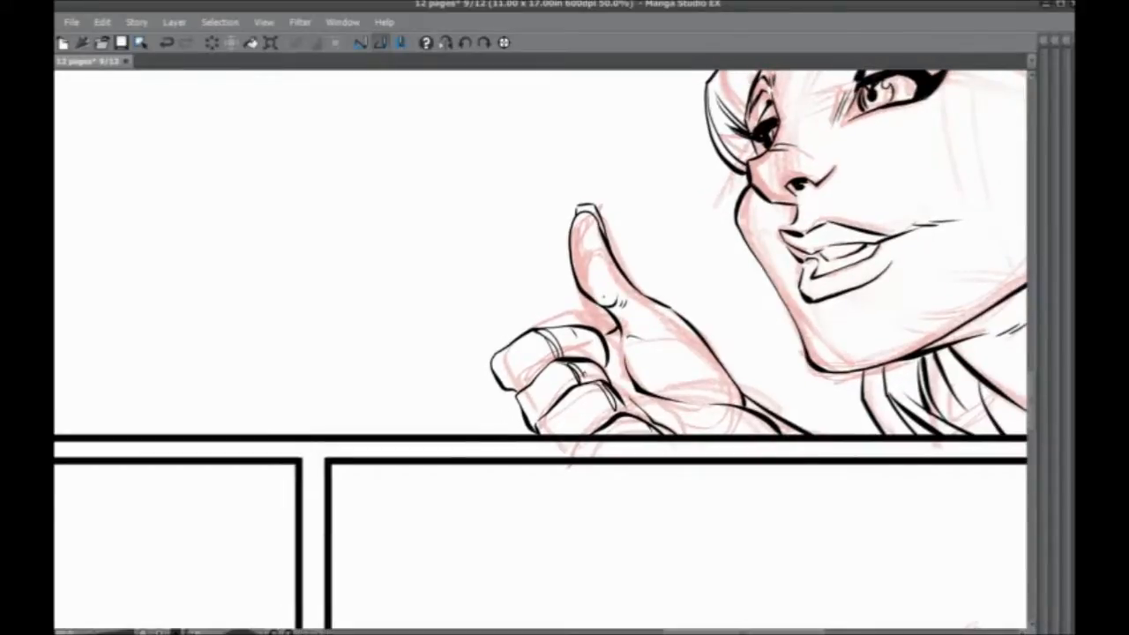
pyautogui.scroll(-2, 604, 298)
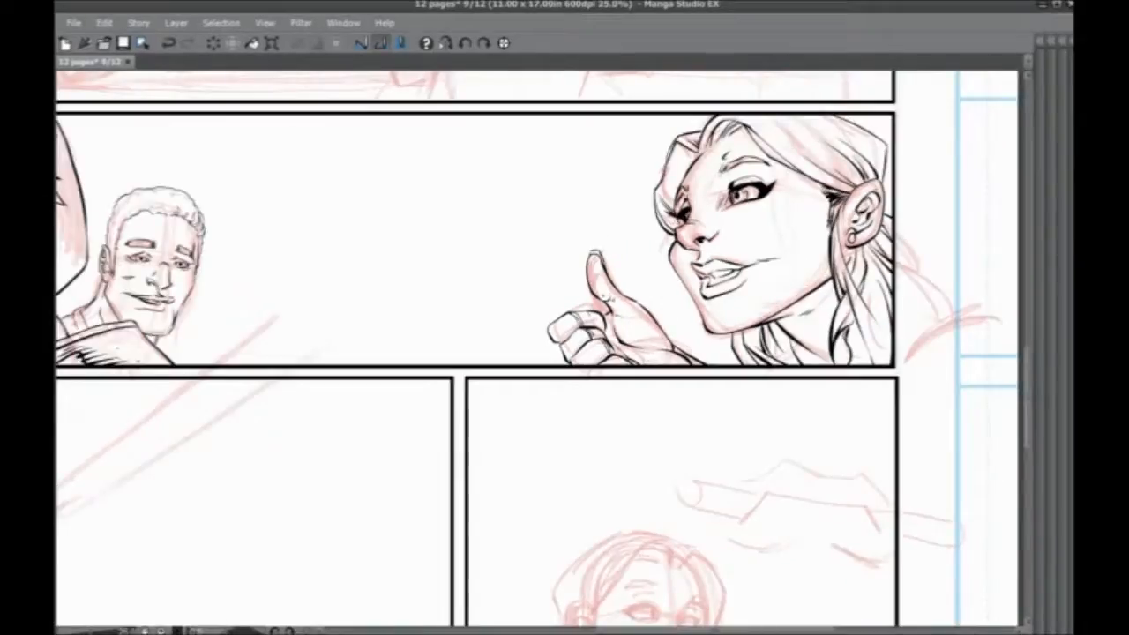
pyautogui.scroll(2, 608, 302)
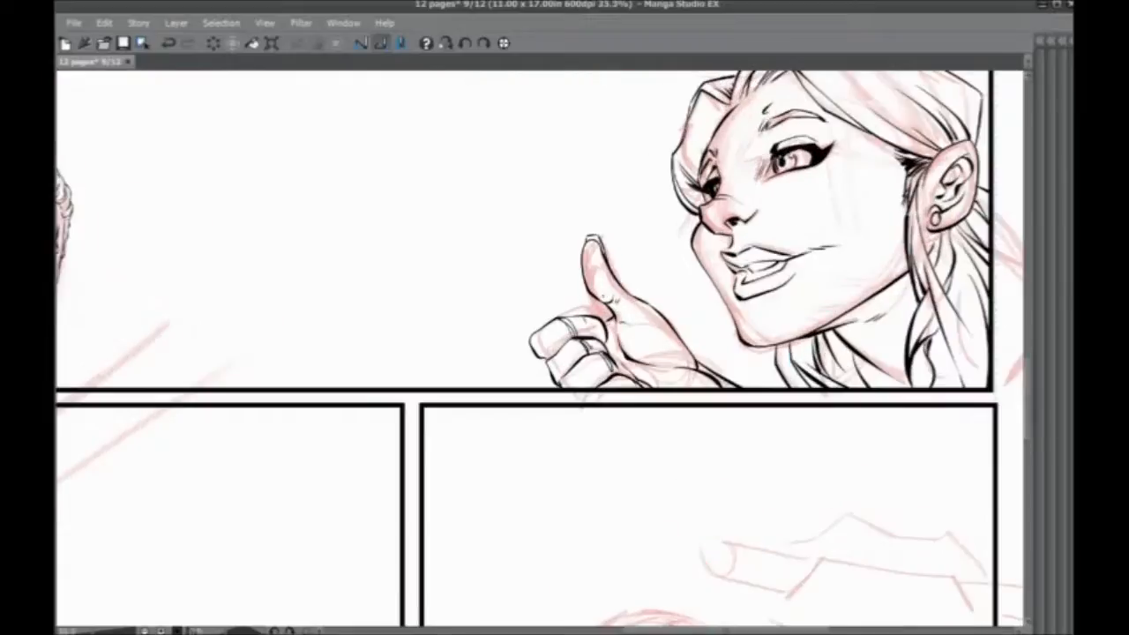
pyautogui.scroll(1, 604, 303)
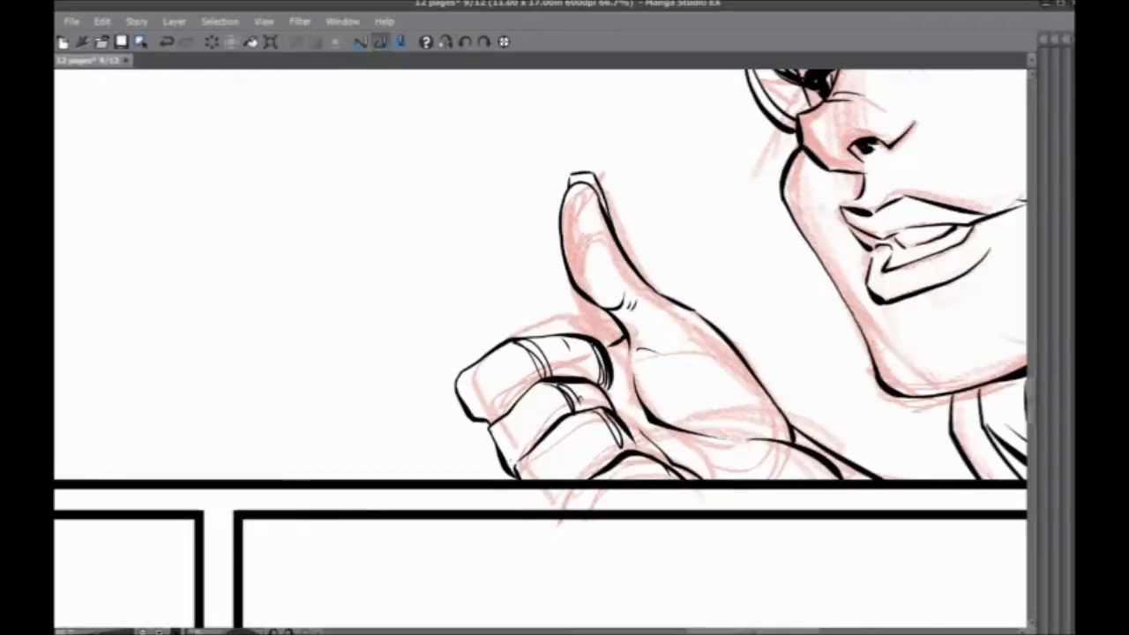
# Step: Scribble a thick looping test stroke across the slanted second panel of the page
pyautogui.scroll(-3, 494, 361)
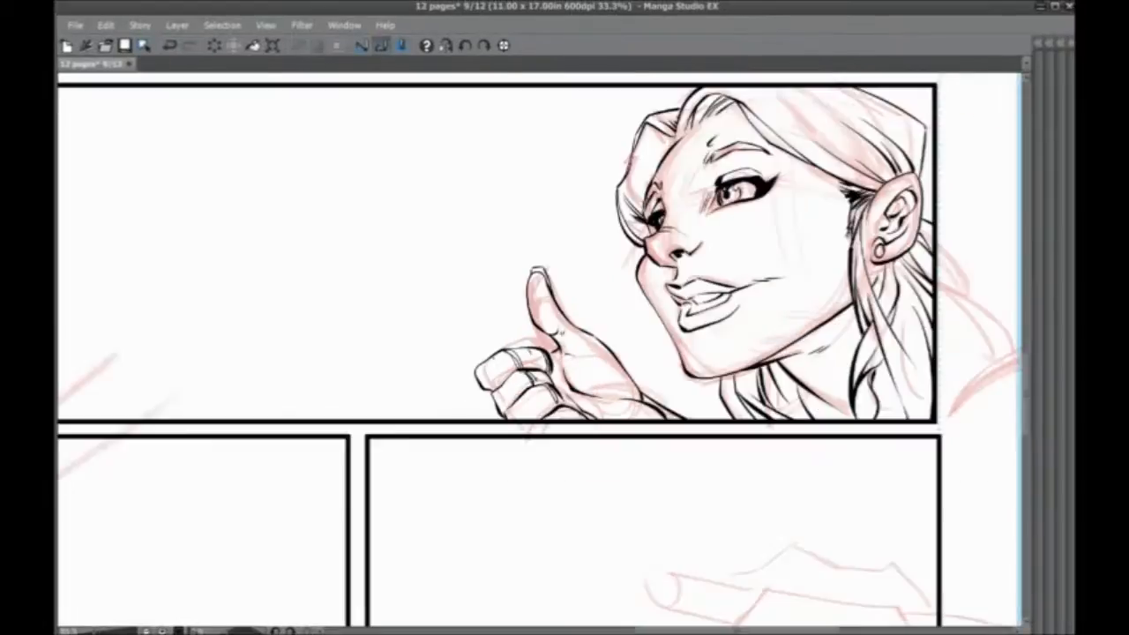
pyautogui.scroll(-2, 493, 357)
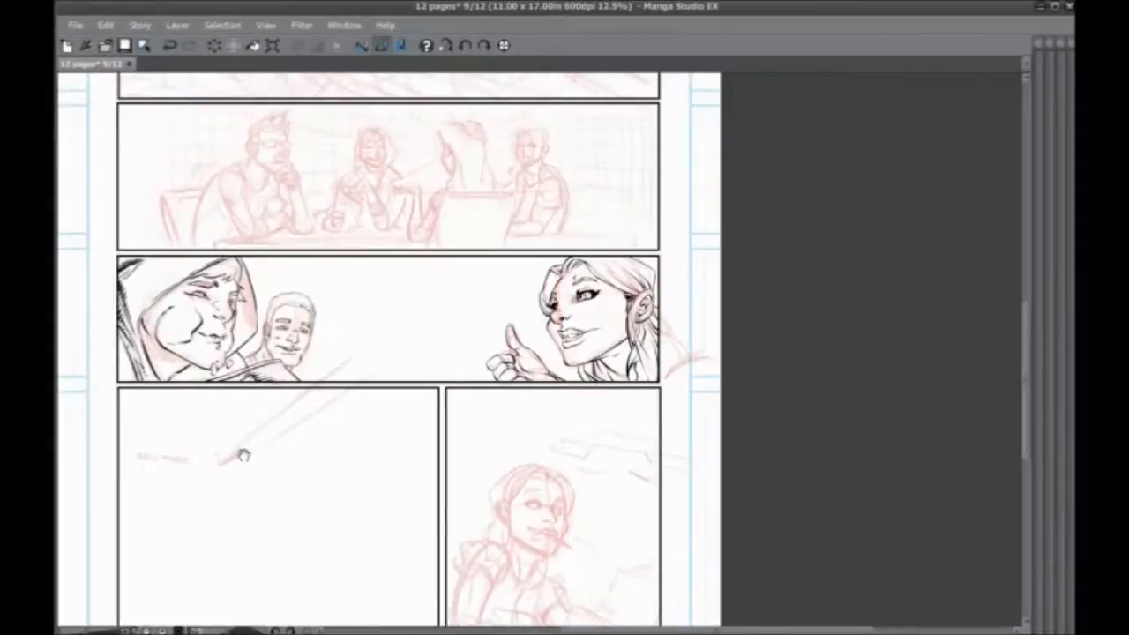
pyautogui.moveTo(241, 453); pyautogui.dragTo(461, 465)
pyautogui.moveTo(441, 374); pyautogui.dragTo(411, 409)
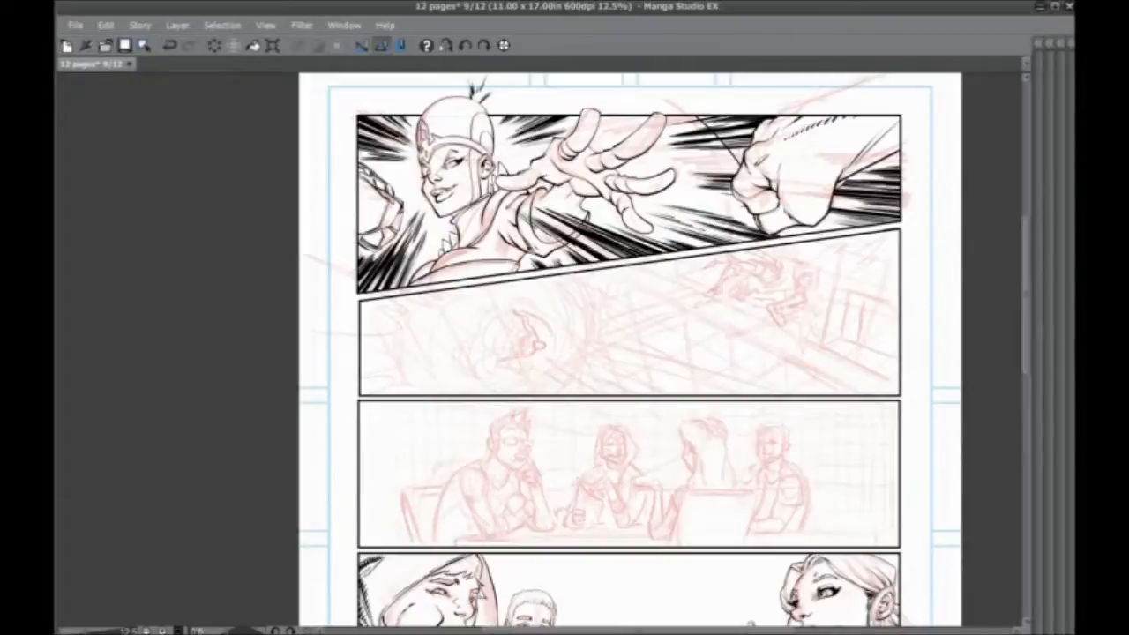
pyautogui.moveTo(743, 310)
pyautogui.mouseDown()
pyautogui.moveTo(644, 323)
pyautogui.moveTo(643, 295)
pyautogui.moveTo(546, 373)
pyautogui.moveTo(583, 357)
pyautogui.mouseUp()
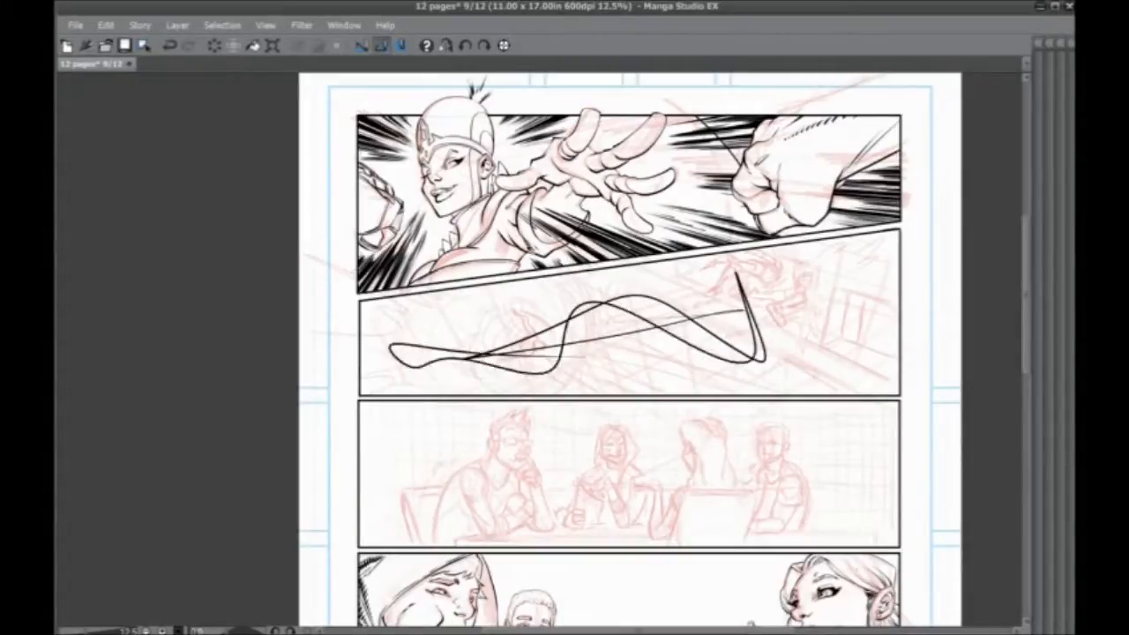
# Step: Scribble thin wavy test strokes across the panel of four people at the table, undoing some attempts
pyautogui.moveTo(453, 498); pyautogui.dragTo(456, 421)
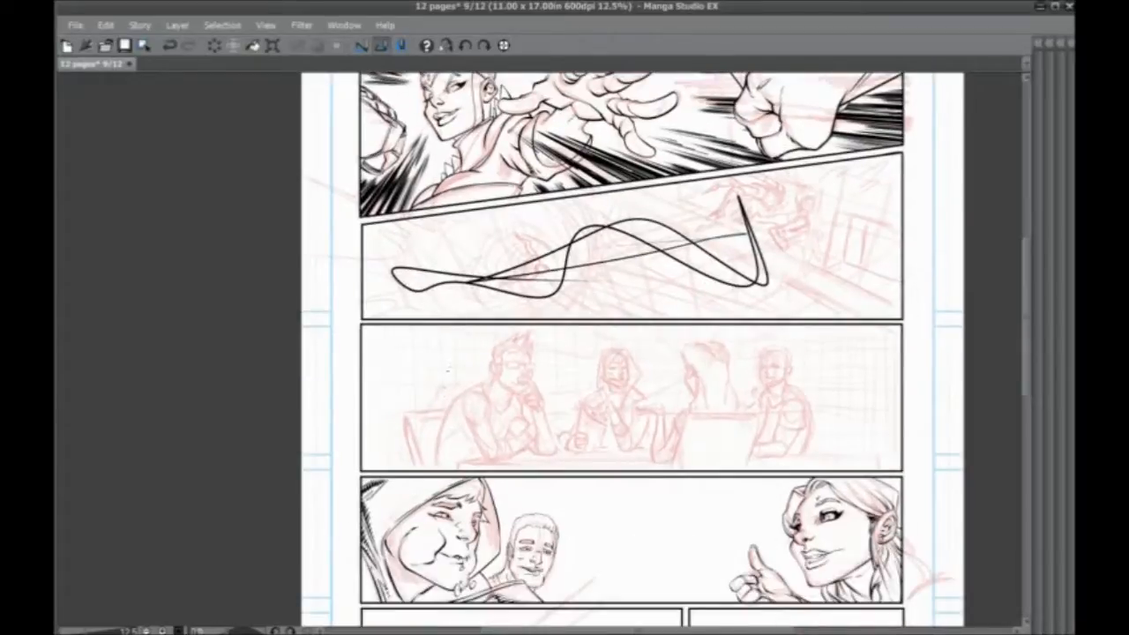
pyautogui.moveTo(721, 381); pyautogui.dragTo(466, 392)
pyautogui.moveTo(444, 497); pyautogui.dragTo(462, 264)
pyautogui.moveTo(480, 389); pyautogui.dragTo(482, 294)
pyautogui.moveTo(520, 335)
pyautogui.mouseDown()
pyautogui.moveTo(480, 328)
pyautogui.moveTo(507, 323)
pyautogui.mouseUp()
pyautogui.hotkey('ctrl', 'z')
pyautogui.moveTo(731, 374)
pyautogui.mouseDown()
pyautogui.moveTo(845, 378)
pyautogui.moveTo(731, 373)
pyautogui.mouseUp()
pyautogui.hotkey('ctrl', 'z')
pyautogui.moveTo(551, 88); pyautogui.dragTo(552, 488)
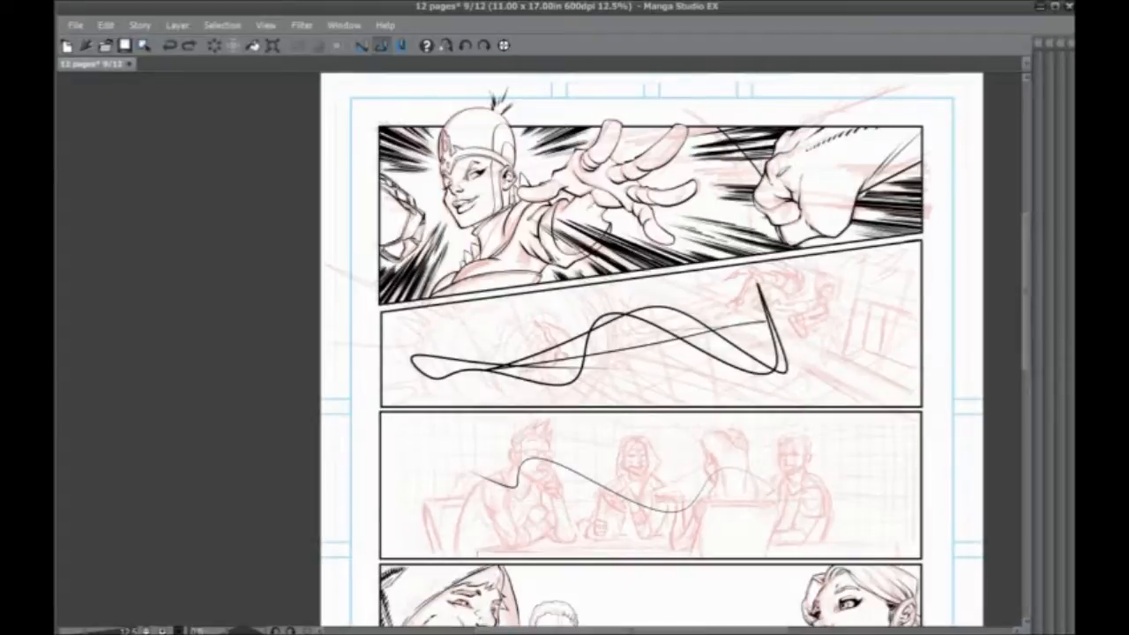
# Step: Undo the remaining test scribbles in the table panel and the slanted second panel
pyautogui.scroll(-3, 443, 422)
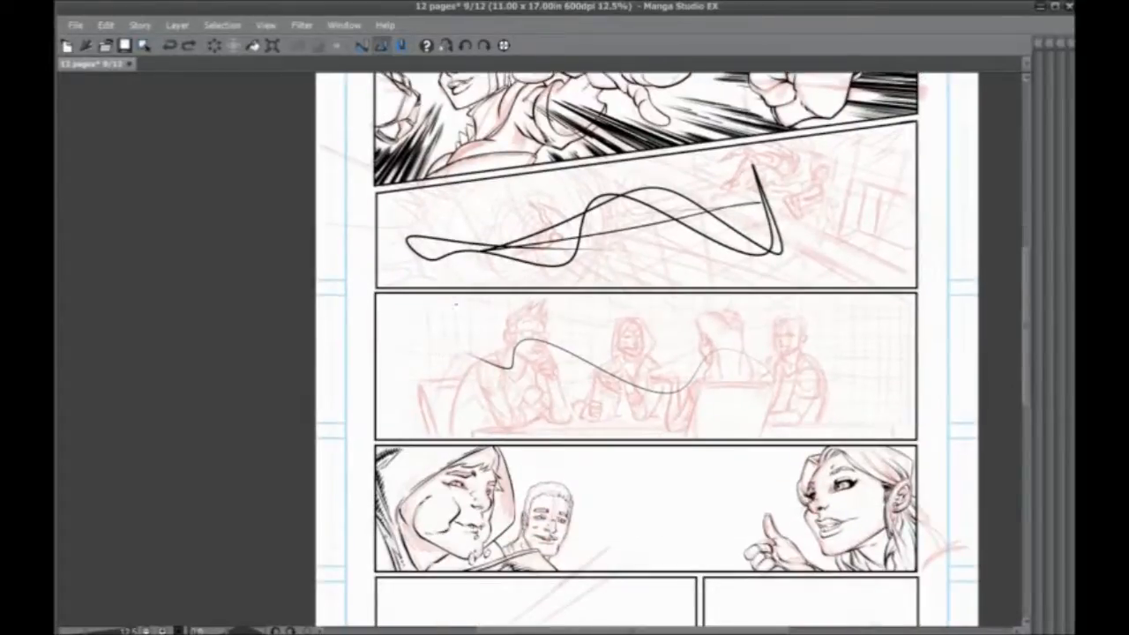
pyautogui.hotkey('ctrl', 'z')
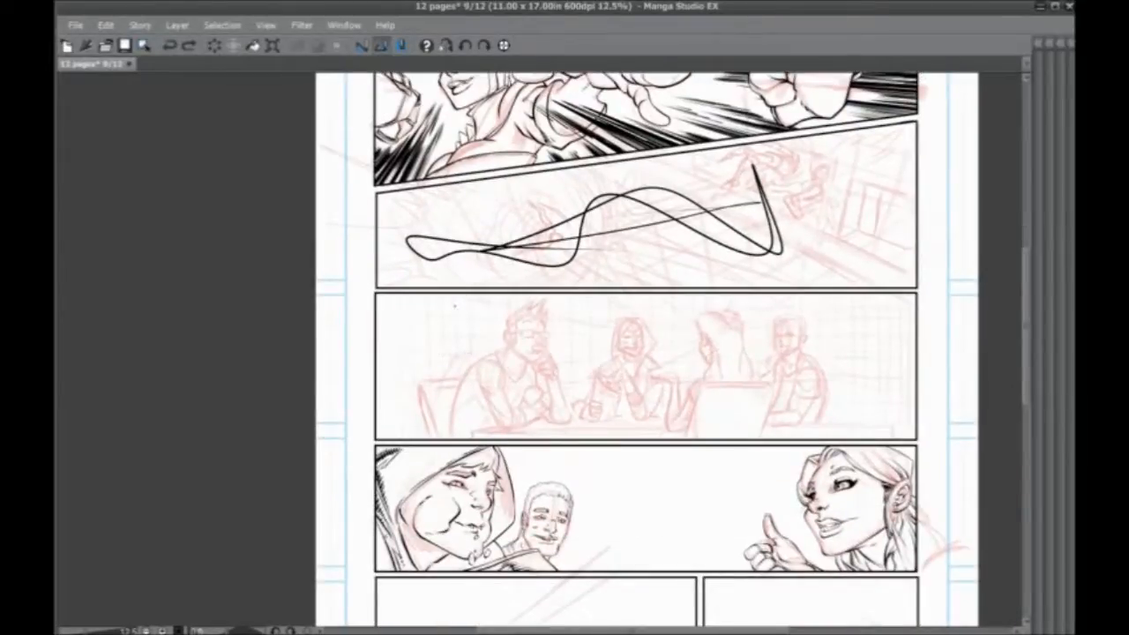
pyautogui.hotkey('ctrl', 'z')
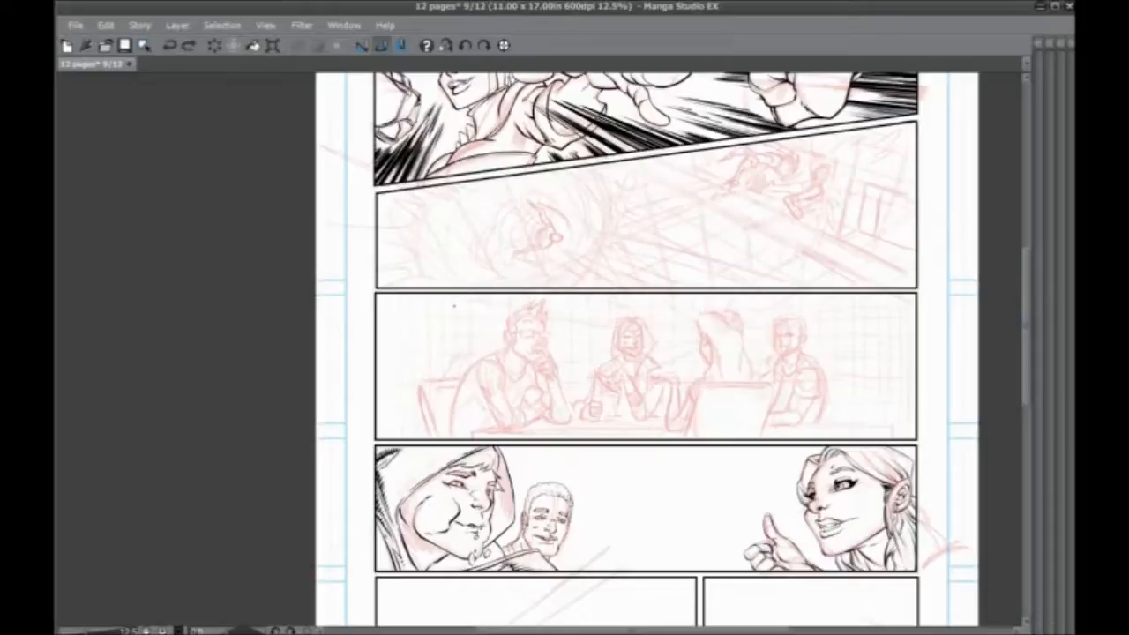
# Step: Ink the oval head of the small caped figure in the slanted second panel
pyautogui.moveTo(578, 313); pyautogui.dragTo(523, 445)
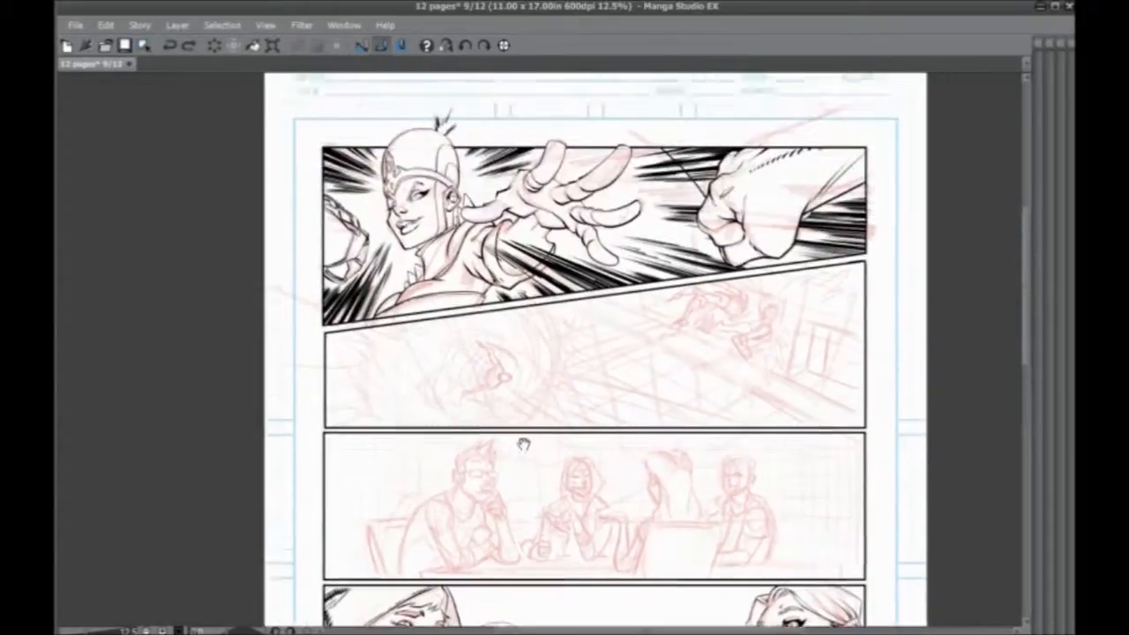
pyautogui.scroll(3, 522, 432)
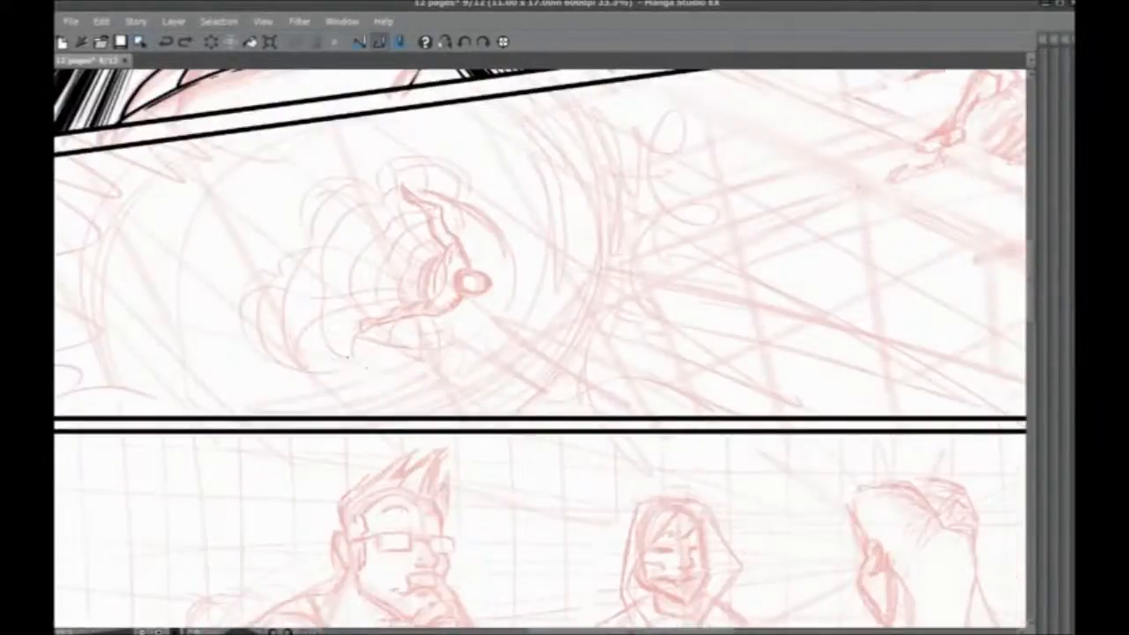
pyautogui.moveTo(366, 368); pyautogui.dragTo(359, 456)
pyautogui.scroll(1, 311, 388)
pyautogui.moveTo(459, 322); pyautogui.dragTo(550, 287)
pyautogui.moveTo(377, 186); pyautogui.dragTo(556, 508)
pyautogui.moveTo(453, 335); pyautogui.dragTo(601, 410)
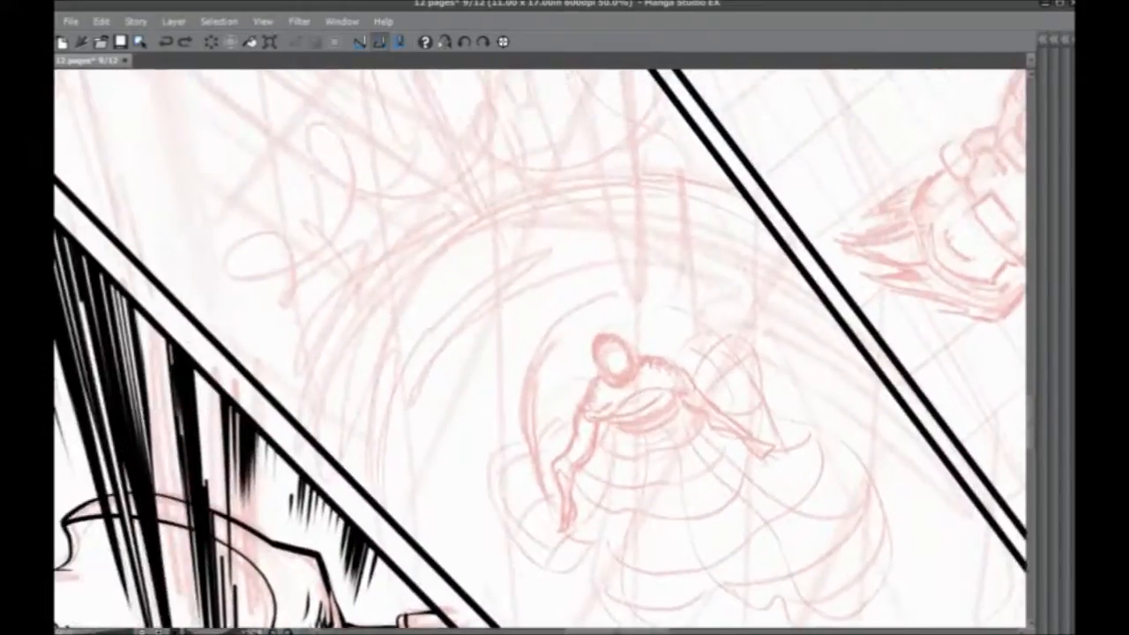
pyautogui.moveTo(603, 335)
pyautogui.mouseDown()
pyautogui.moveTo(617, 336)
pyautogui.moveTo(631, 365)
pyautogui.moveTo(608, 380)
pyautogui.moveTo(593, 345)
pyautogui.moveTo(603, 335)
pyautogui.mouseUp()
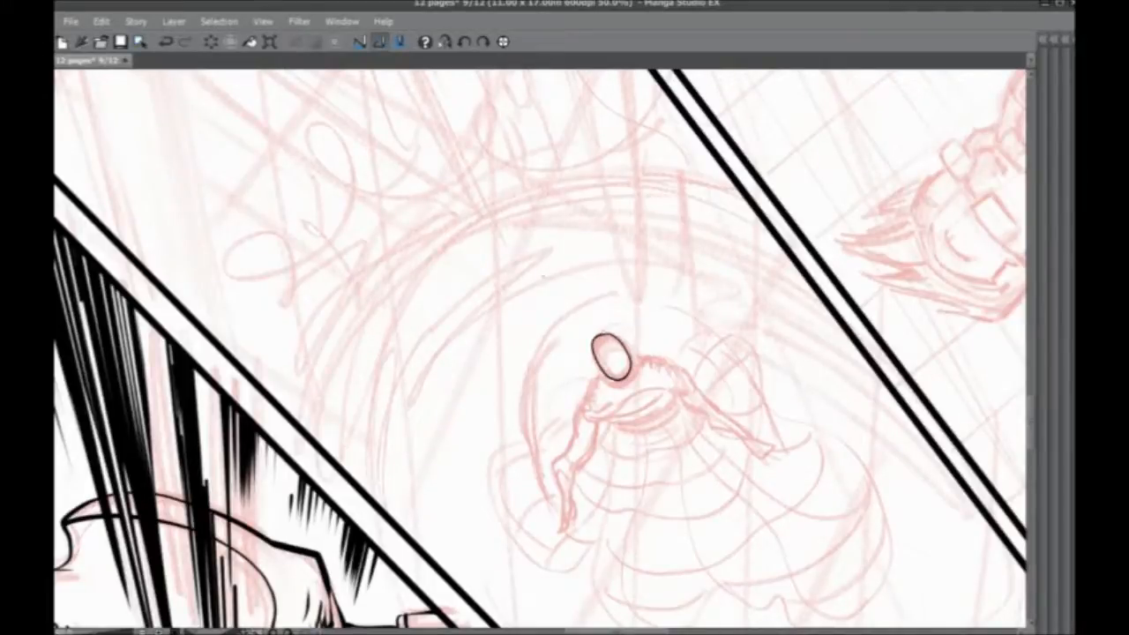
# Step: Ink rows of small pointed spikes along both shoulders of the caped figure
pyautogui.moveTo(631, 367)
pyautogui.mouseDown()
pyautogui.moveTo(623, 385)
pyautogui.moveTo(606, 381)
pyautogui.moveTo(655, 376)
pyautogui.moveTo(701, 345)
pyautogui.moveTo(654, 345)
pyautogui.moveTo(646, 370)
pyautogui.mouseUp()
pyautogui.moveTo(714, 324); pyautogui.dragTo(704, 329)
pyautogui.moveTo(709, 311)
pyautogui.mouseDown()
pyautogui.moveTo(702, 326)
pyautogui.moveTo(735, 333)
pyautogui.mouseUp()
pyautogui.moveTo(732, 319); pyautogui.dragTo(737, 331)
# Step: Ink a curved arrow sweeping outward and down on each side of the caped figure's head
pyautogui.moveTo(610, 269); pyautogui.dragTo(579, 388)
pyautogui.moveTo(687, 243)
pyautogui.mouseDown()
pyautogui.moveTo(728, 247)
pyautogui.moveTo(827, 338)
pyautogui.mouseUp()
pyautogui.moveTo(809, 289); pyautogui.dragTo(825, 342)
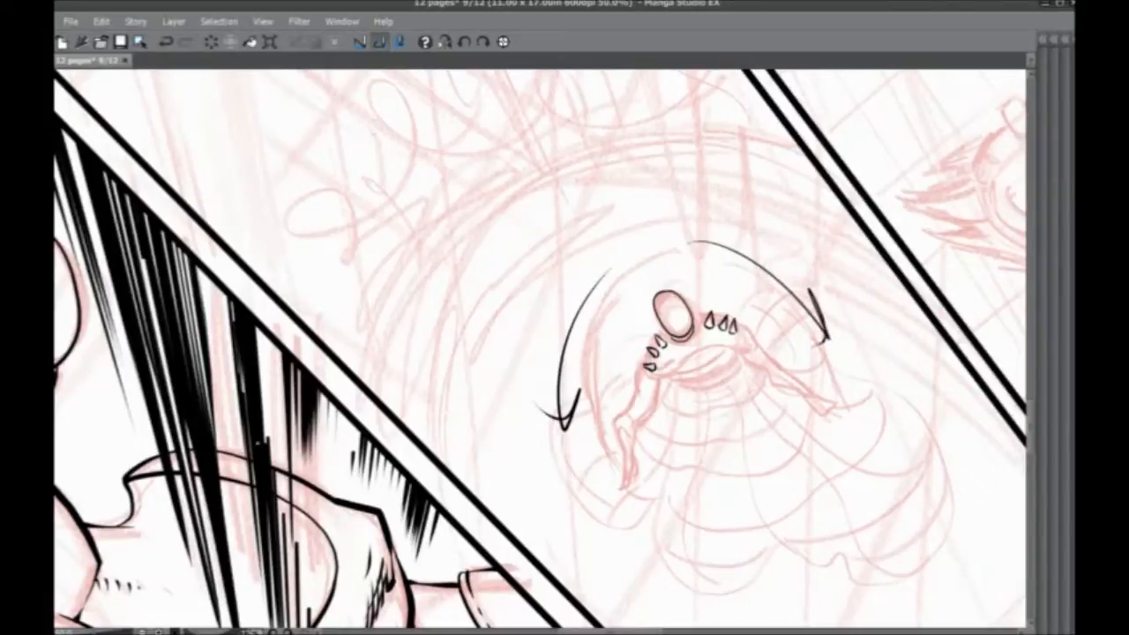
# Step: Bring the sketched fighting figures at the far end of the slanted second panel into view
pyautogui.moveTo(278, 252); pyautogui.dragTo(650, 568)
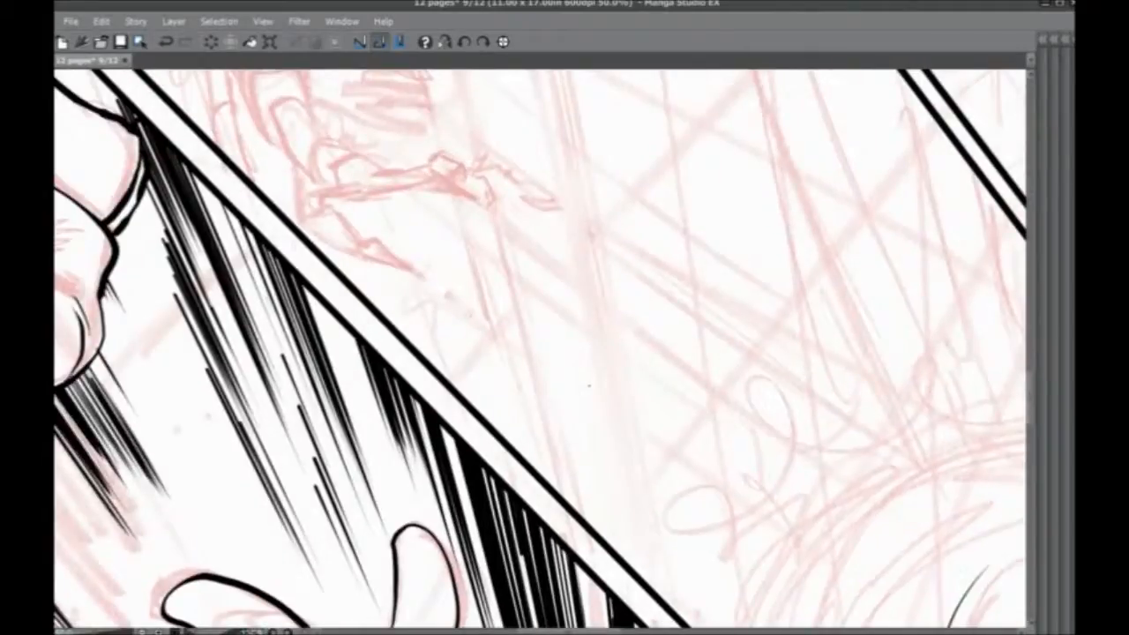
pyautogui.moveTo(507, 301); pyautogui.dragTo(701, 522)
pyautogui.moveTo(402, 276); pyautogui.dragTo(505, 389)
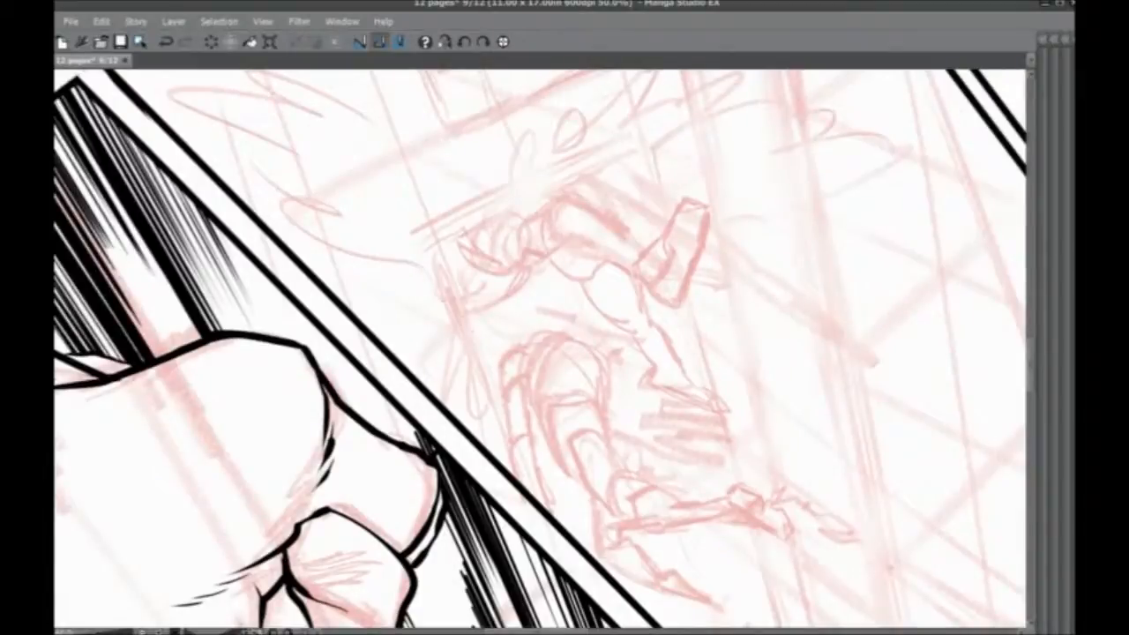
# Step: Ink the small flying figure's head, spiked shoulder collar and upper chest contour over the second panel's red sketch
pyautogui.moveTo(876, 546); pyautogui.dragTo(506, 237)
pyautogui.moveTo(608, 538); pyautogui.dragTo(497, 215)
pyautogui.hotkey('ctrl', 'z')
pyautogui.hotkey('ctrl', 'z')
pyautogui.hotkey('ctrl', 'z')
pyautogui.hotkey('ctrl', 'z')
pyautogui.moveTo(597, 209); pyautogui.dragTo(572, 313)
pyautogui.moveTo(652, 331); pyautogui.dragTo(648, 335)
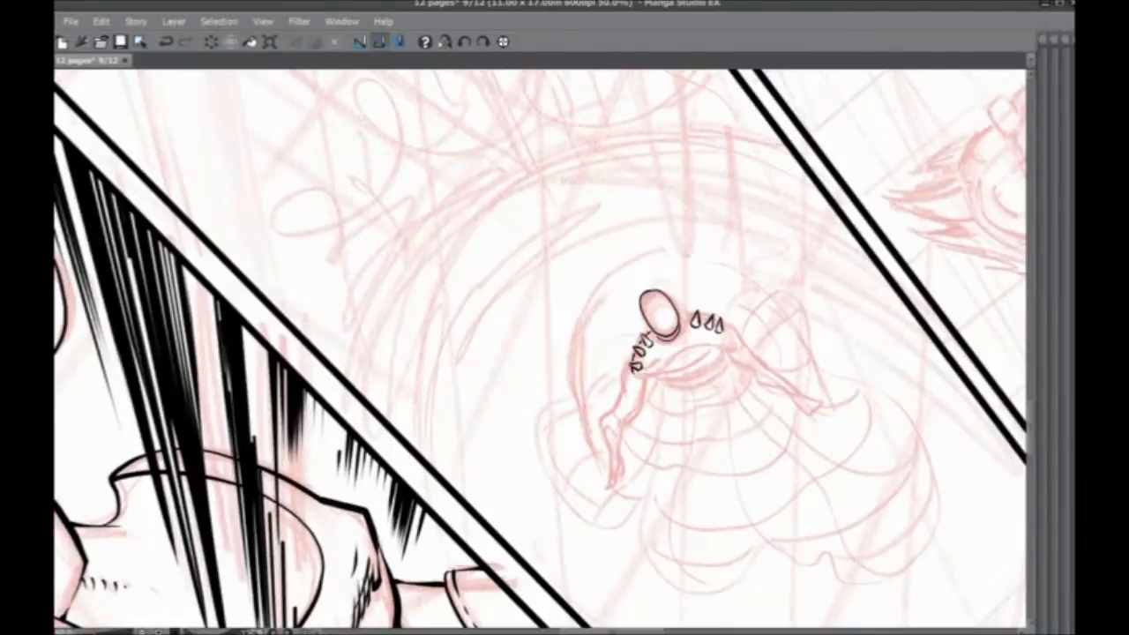
pyautogui.moveTo(631, 371)
pyautogui.mouseDown()
pyautogui.moveTo(643, 379)
pyautogui.moveTo(731, 333)
pyautogui.moveTo(693, 320)
pyautogui.mouseUp()
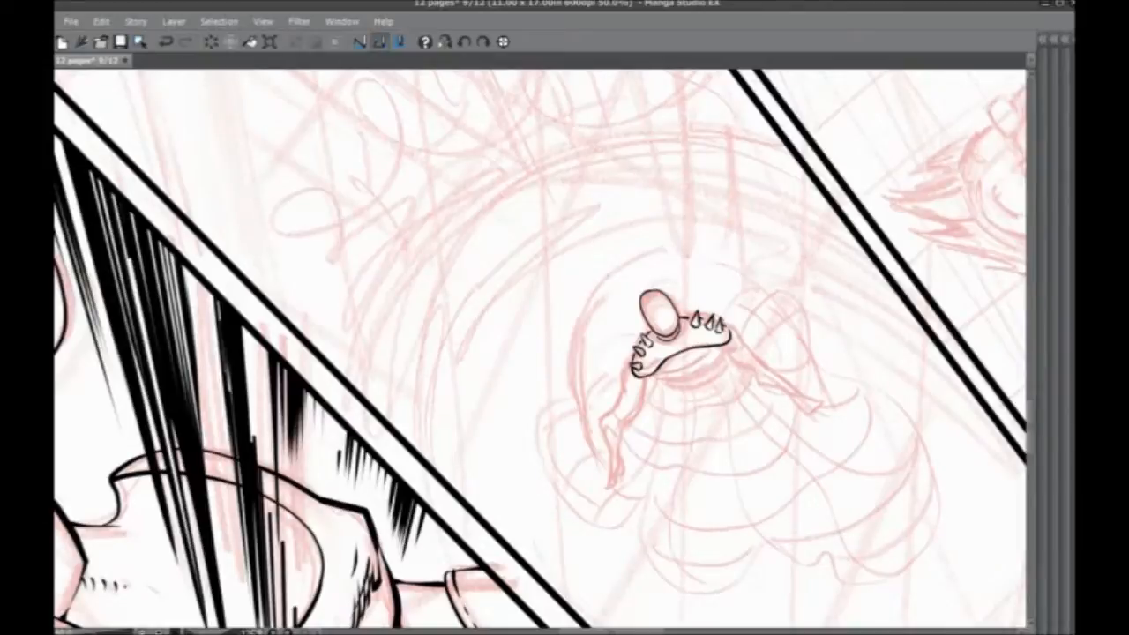
# Step: Ink the flying figure's first arm from the shoulder to the spread hand, including the elbow detail
pyautogui.moveTo(561, 285); pyautogui.dragTo(608, 205)
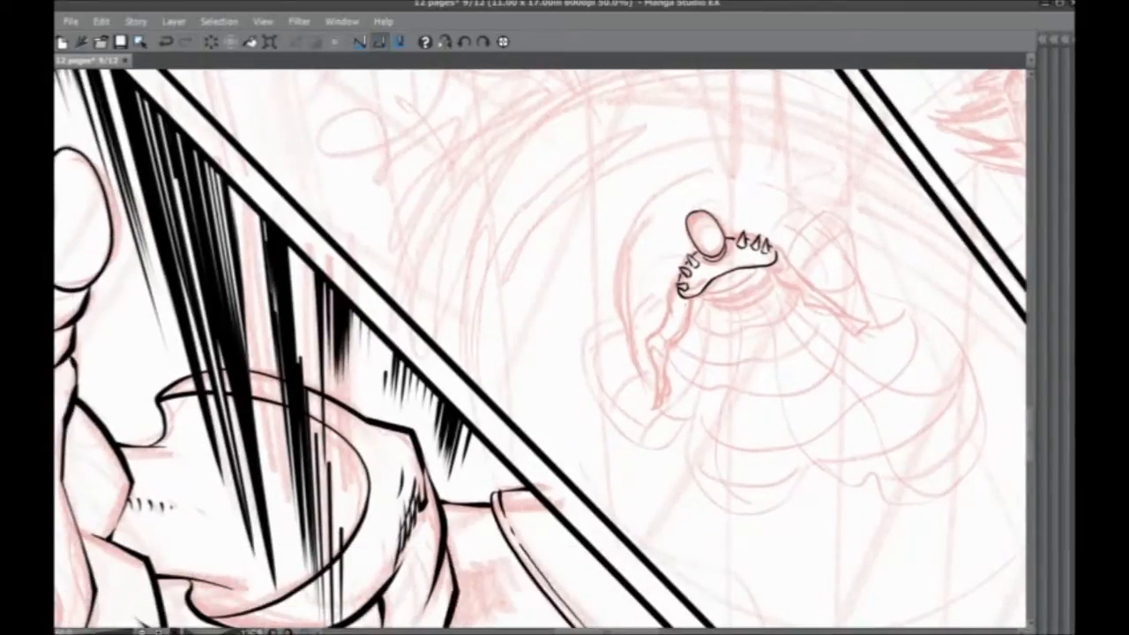
pyautogui.moveTo(680, 284)
pyautogui.mouseDown()
pyautogui.moveTo(692, 316)
pyautogui.moveTo(665, 349)
pyautogui.mouseUp()
pyautogui.hotkey('ctrl', 'z')
pyautogui.moveTo(676, 308); pyautogui.dragTo(656, 388)
pyautogui.moveTo(668, 343); pyautogui.dragTo(663, 377)
pyautogui.moveTo(658, 354); pyautogui.dragTo(661, 350)
pyautogui.moveTo(659, 344); pyautogui.dragTo(676, 323)
pyautogui.moveTo(666, 368)
pyautogui.mouseDown()
pyautogui.moveTo(647, 424)
pyautogui.moveTo(669, 412)
pyautogui.mouseUp()
pyautogui.moveTo(656, 349); pyautogui.dragTo(668, 365)
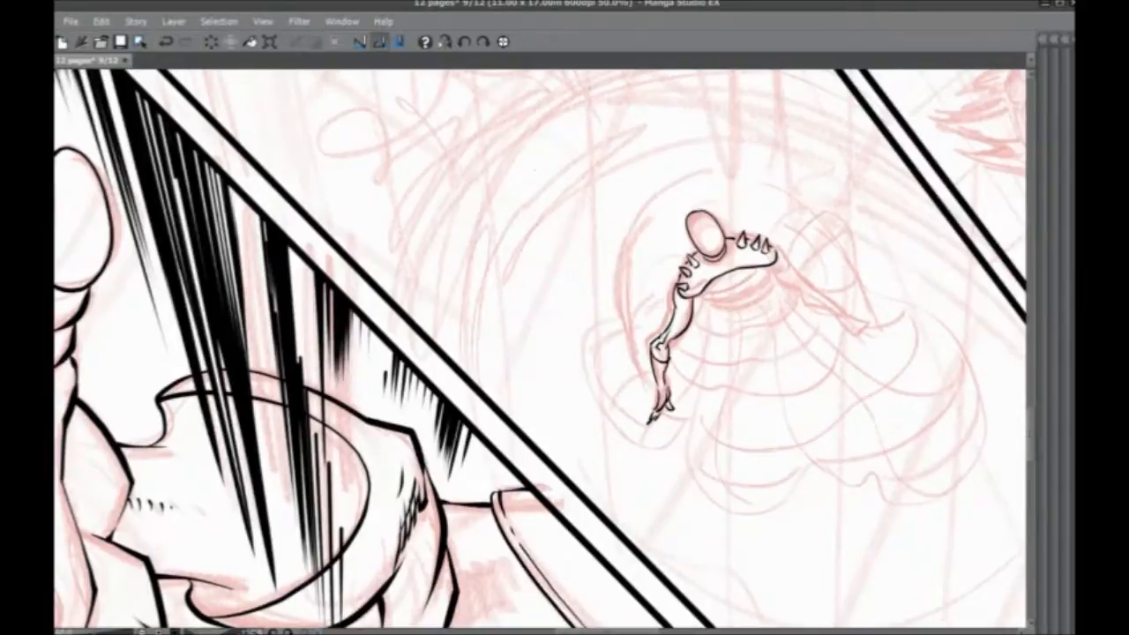
# Step: Ink the flying figure's opposite arm and hand from the other shoulder, following the sketch
pyautogui.moveTo(564, 285); pyautogui.dragTo(549, 294)
pyautogui.moveTo(230, 321)
pyautogui.mouseDown()
pyautogui.moveTo(284, 211)
pyautogui.moveTo(484, 128)
pyautogui.mouseUp()
pyautogui.moveTo(446, 472); pyautogui.dragTo(415, 294)
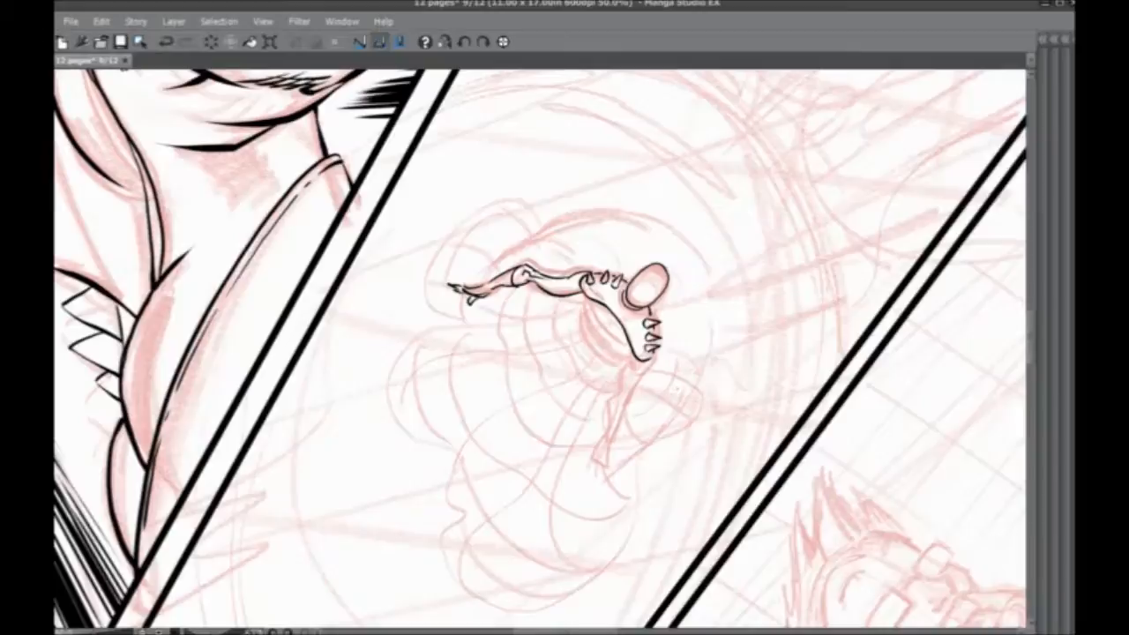
pyautogui.moveTo(653, 357)
pyautogui.mouseDown()
pyautogui.moveTo(622, 382)
pyautogui.moveTo(615, 408)
pyautogui.mouseUp()
pyautogui.moveTo(640, 372); pyautogui.dragTo(612, 443)
pyautogui.moveTo(619, 396)
pyautogui.mouseDown()
pyautogui.moveTo(589, 476)
pyautogui.moveTo(585, 451)
pyautogui.mouseUp()
pyautogui.moveTo(623, 405); pyautogui.dragTo(612, 422)
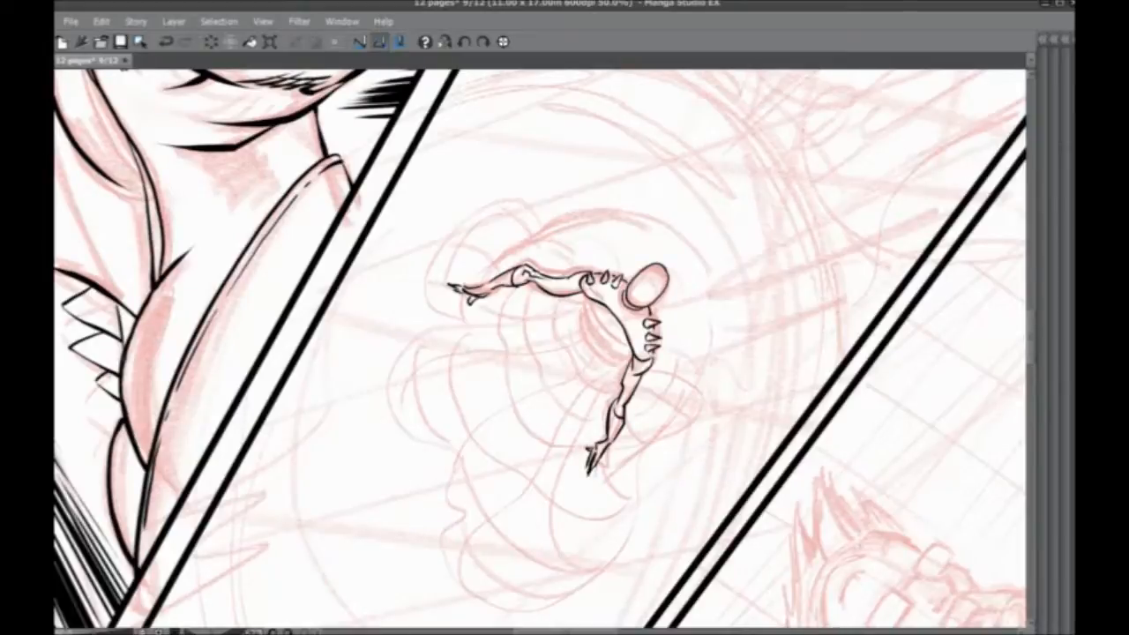
# Step: Ink the curved bodice lines and spiked trim between the flying figure's arms
pyautogui.moveTo(592, 305)
pyautogui.mouseDown()
pyautogui.moveTo(628, 344)
pyautogui.moveTo(598, 321)
pyautogui.moveTo(609, 343)
pyautogui.moveTo(632, 351)
pyautogui.moveTo(589, 337)
pyautogui.moveTo(587, 318)
pyautogui.moveTo(574, 339)
pyautogui.moveTo(608, 361)
pyautogui.moveTo(630, 355)
pyautogui.moveTo(598, 371)
pyautogui.moveTo(615, 375)
pyautogui.moveTo(571, 356)
pyautogui.moveTo(571, 323)
pyautogui.mouseUp()
pyautogui.moveTo(574, 316); pyautogui.dragTo(571, 307)
pyautogui.click(502, 41)
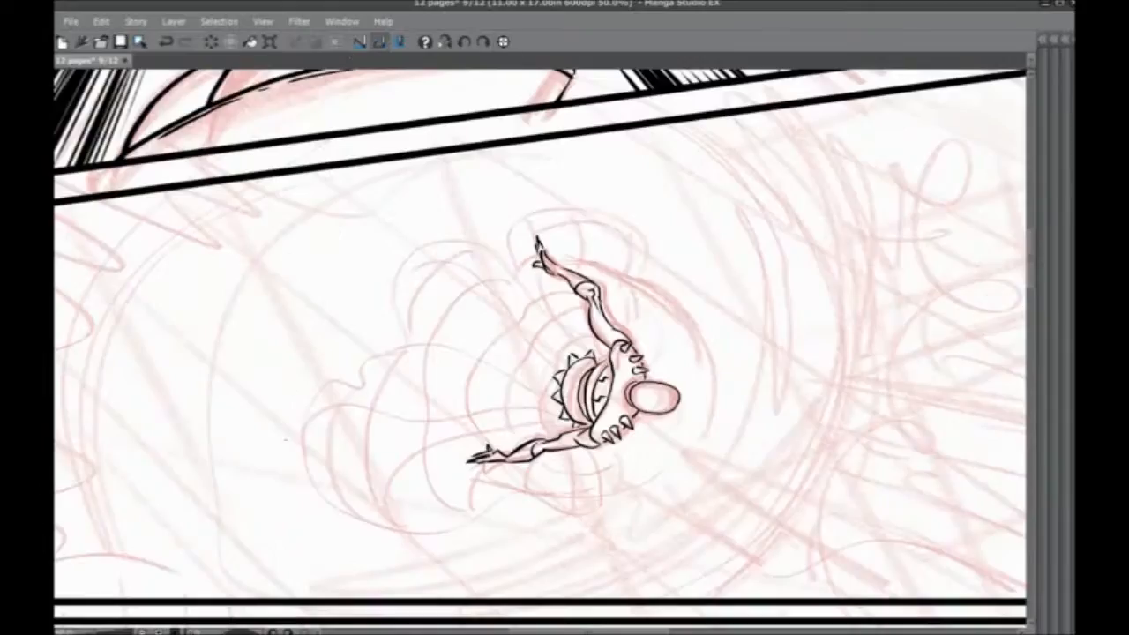
# Step: Ink the billowing cape outline around the flying figure from one shoulder to the other
pyautogui.moveTo(346, 452); pyautogui.dragTo(393, 415)
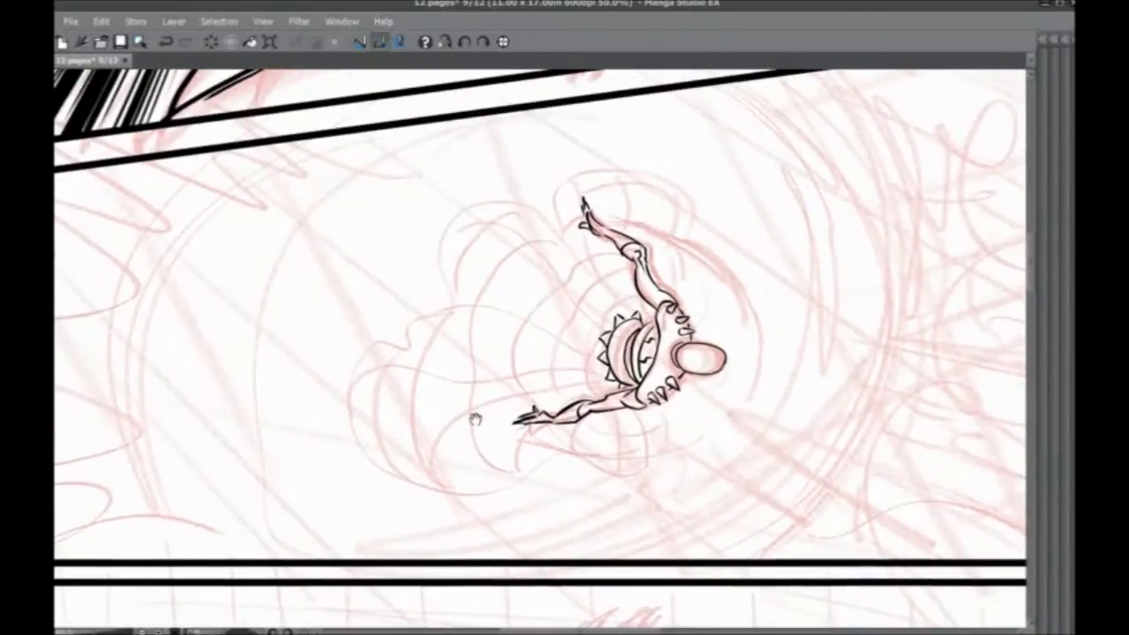
pyautogui.moveTo(474, 416); pyautogui.dragTo(488, 405)
pyautogui.moveTo(690, 392)
pyautogui.mouseDown()
pyautogui.moveTo(684, 433)
pyautogui.moveTo(667, 449)
pyautogui.moveTo(598, 455)
pyautogui.moveTo(527, 435)
pyautogui.moveTo(448, 476)
pyautogui.mouseUp()
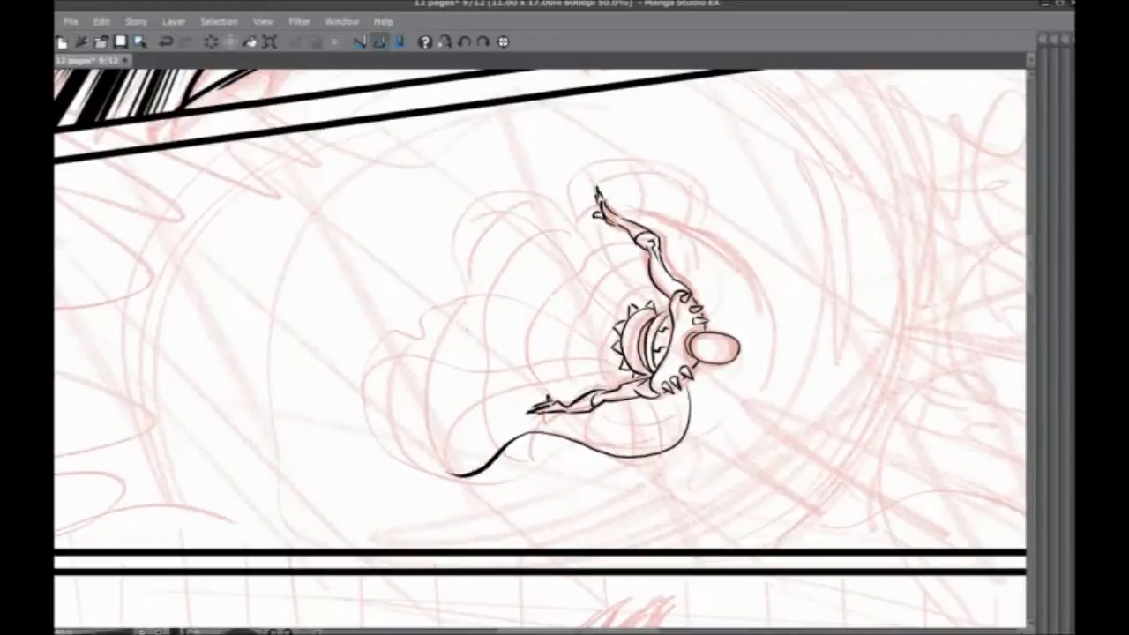
pyautogui.hotkey('ctrl', 'z')
pyautogui.moveTo(413, 333)
pyautogui.mouseDown()
pyautogui.moveTo(362, 352)
pyautogui.moveTo(359, 424)
pyautogui.moveTo(435, 479)
pyautogui.moveTo(485, 490)
pyautogui.moveTo(525, 468)
pyautogui.moveTo(627, 464)
pyautogui.moveTo(690, 425)
pyautogui.moveTo(686, 390)
pyautogui.mouseUp()
pyautogui.moveTo(412, 337)
pyautogui.mouseDown()
pyautogui.moveTo(420, 311)
pyautogui.moveTo(460, 296)
pyautogui.moveTo(441, 249)
pyautogui.moveTo(520, 181)
pyautogui.moveTo(626, 281)
pyautogui.mouseUp()
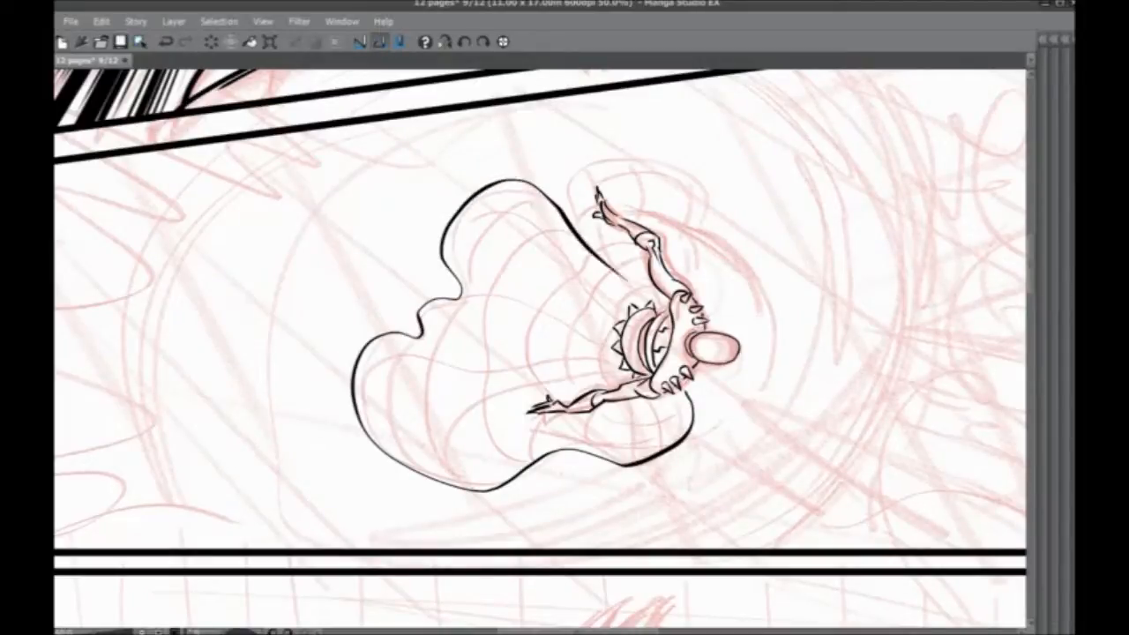
pyautogui.moveTo(574, 231)
pyautogui.mouseDown()
pyautogui.moveTo(576, 170)
pyautogui.moveTo(623, 152)
pyautogui.moveTo(699, 188)
pyautogui.moveTo(701, 264)
pyautogui.moveTo(716, 331)
pyautogui.mouseUp()
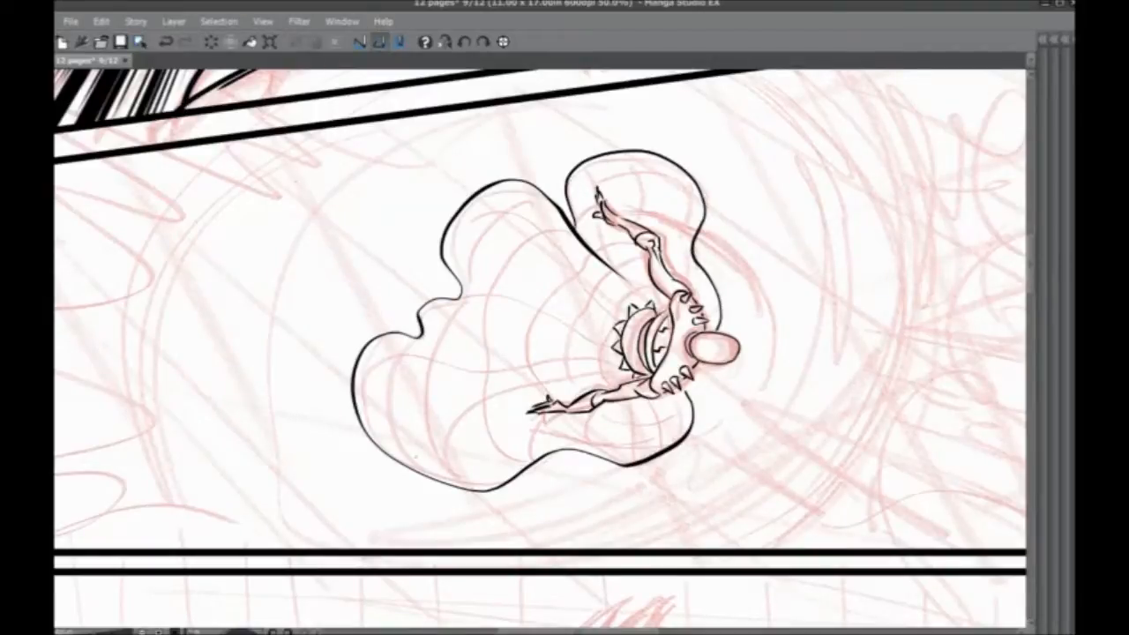
# Step: Examine the rest of the second panel's sketch and the inked figure's scale against the whole page
pyautogui.moveTo(438, 460); pyautogui.dragTo(203, 487)
pyautogui.moveTo(464, 550); pyautogui.dragTo(227, 594)
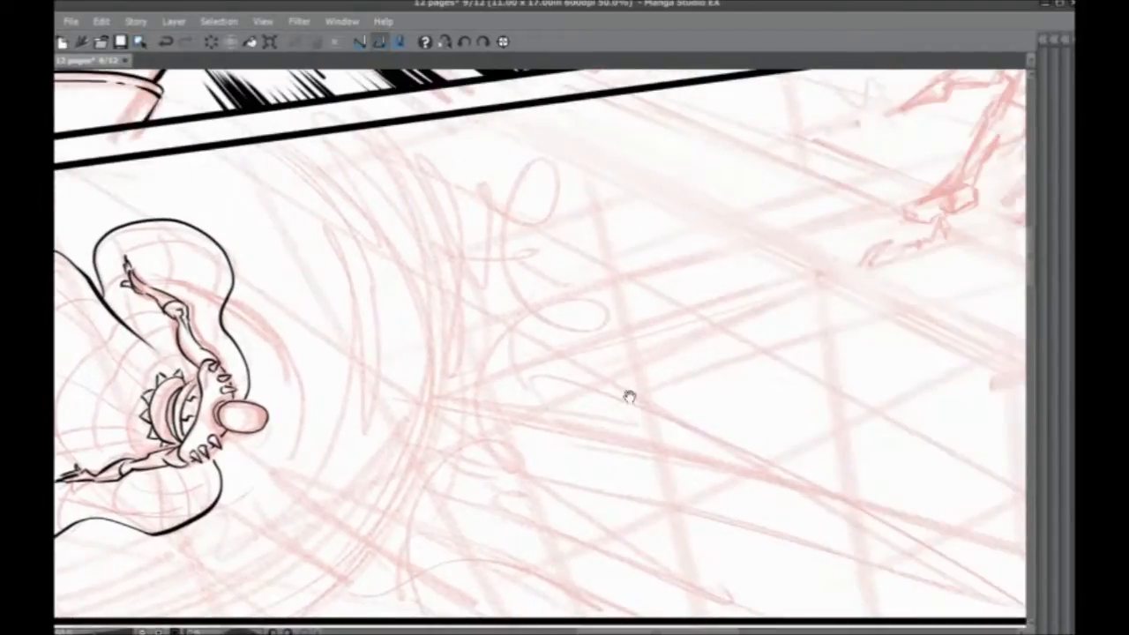
pyautogui.moveTo(628, 397); pyautogui.dragTo(545, 441)
pyautogui.scroll(-1, 515, 430)
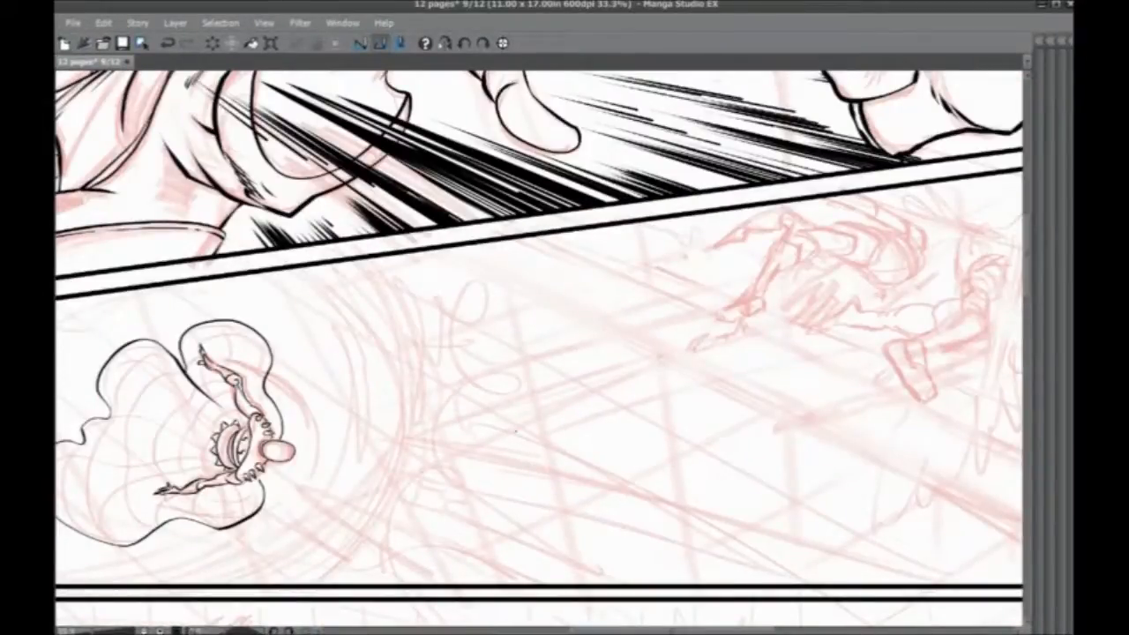
pyautogui.scroll(-1, 515, 430)
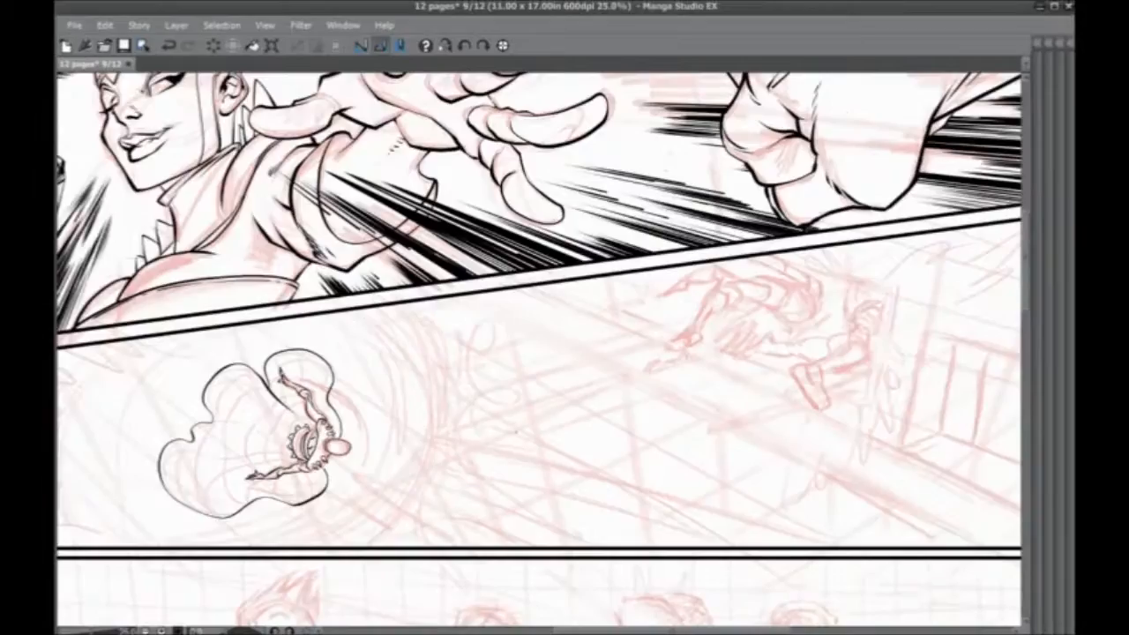
pyautogui.scroll(-2, 516, 430)
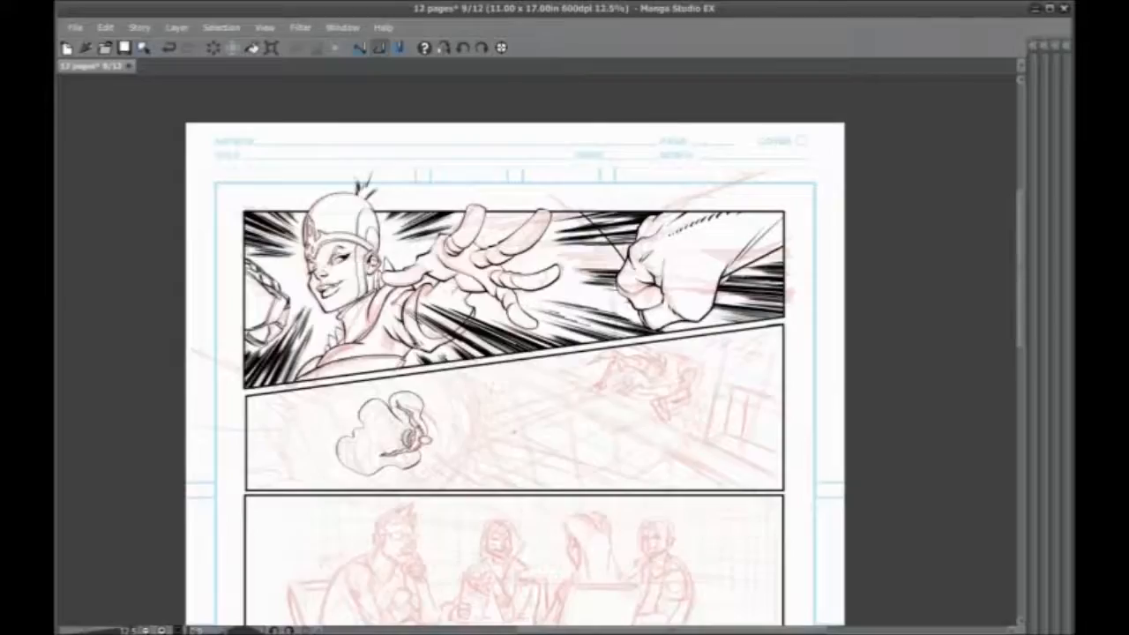
pyautogui.scroll(3, 516, 430)
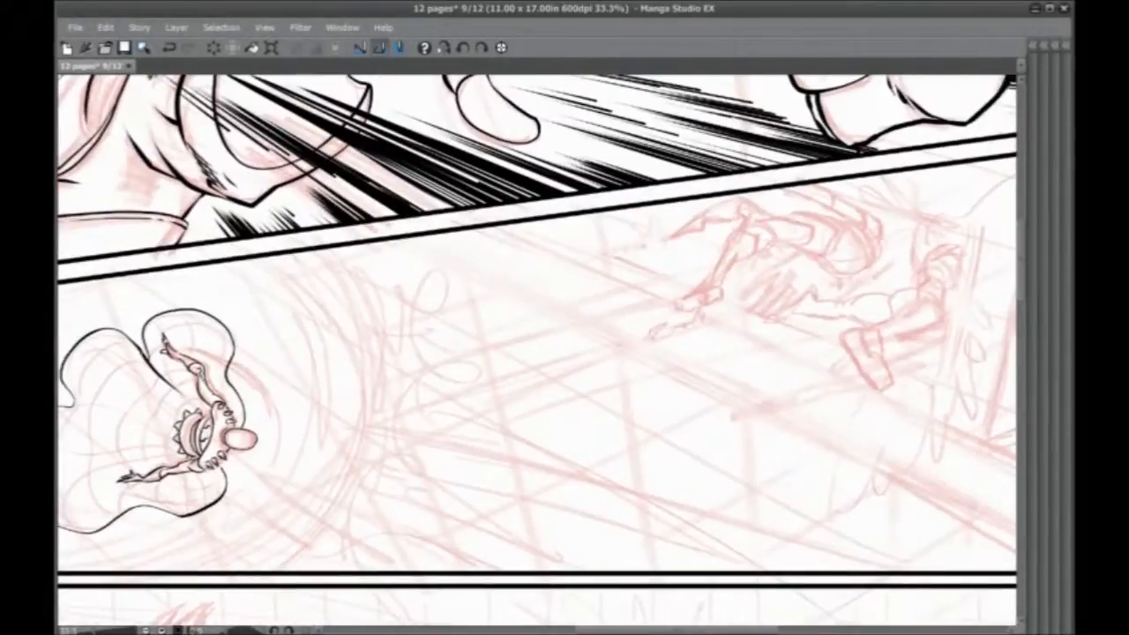
pyautogui.scroll(-1, 515, 430)
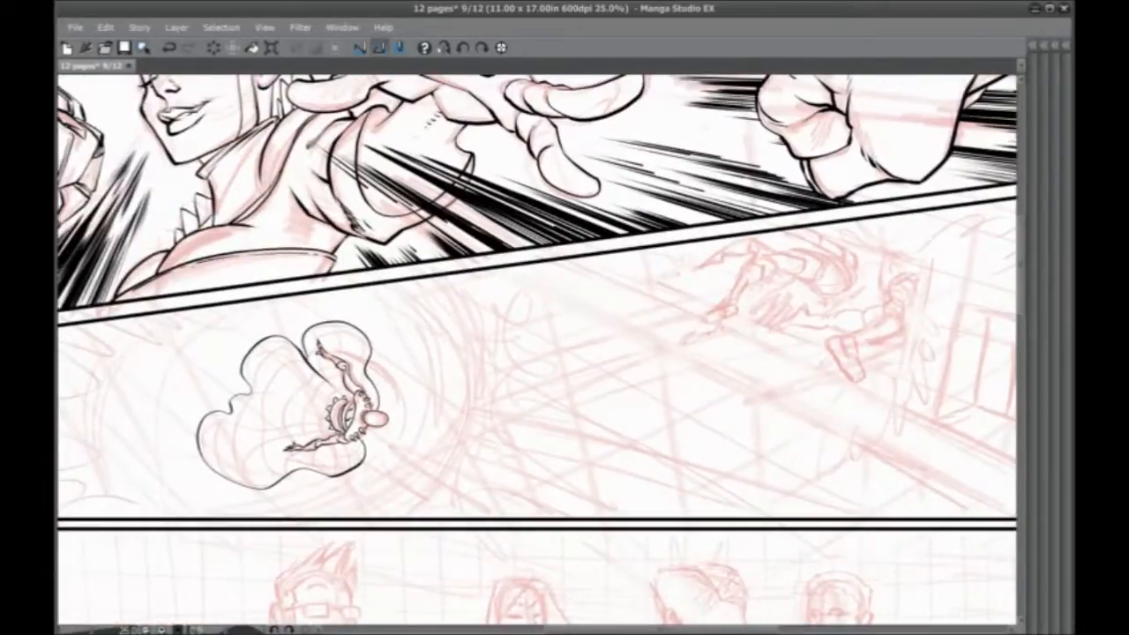
# Step: Select the inked flying figure in the second panel with the Lasso marquee and delete its ink lines
pyautogui.press('Tab')
pyautogui.click(754, 166)
pyautogui.moveTo(304, 435); pyautogui.dragTo(413, 469)
pyautogui.moveTo(291, 324)
pyautogui.mouseDown()
pyautogui.moveTo(390, 371)
pyautogui.moveTo(252, 332)
pyautogui.moveTo(287, 323)
pyautogui.mouseUp()
pyautogui.click(251, 599)
pyautogui.click(163, 599)
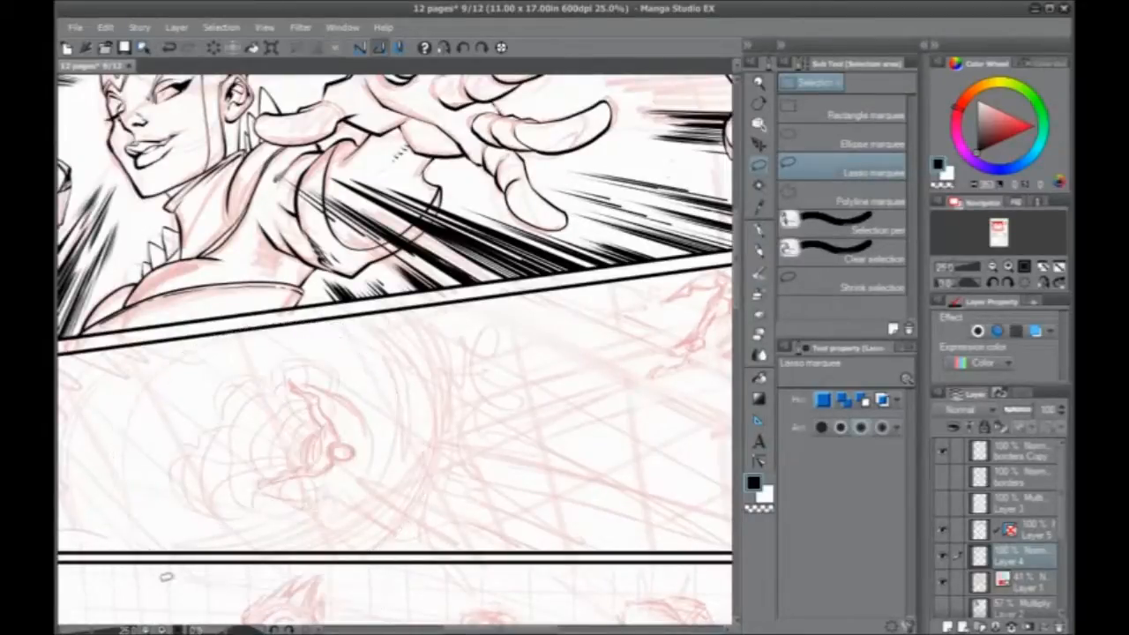
# Step: Add a new layer directly above Layer 5
pyautogui.scroll(-1, 116, 453)
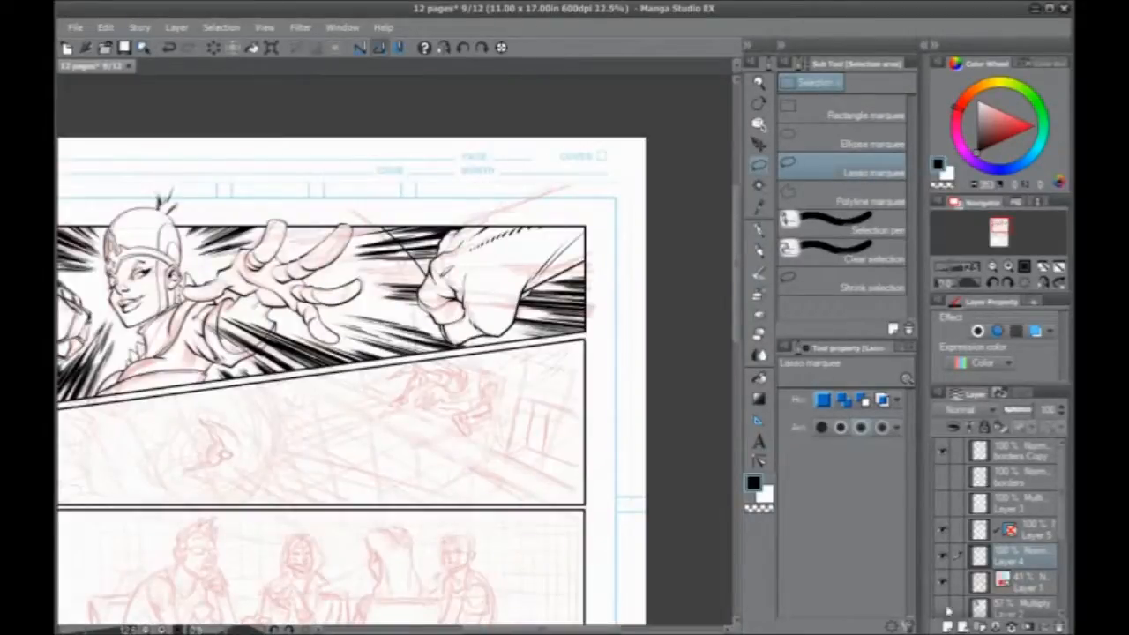
pyautogui.click(1027, 529)
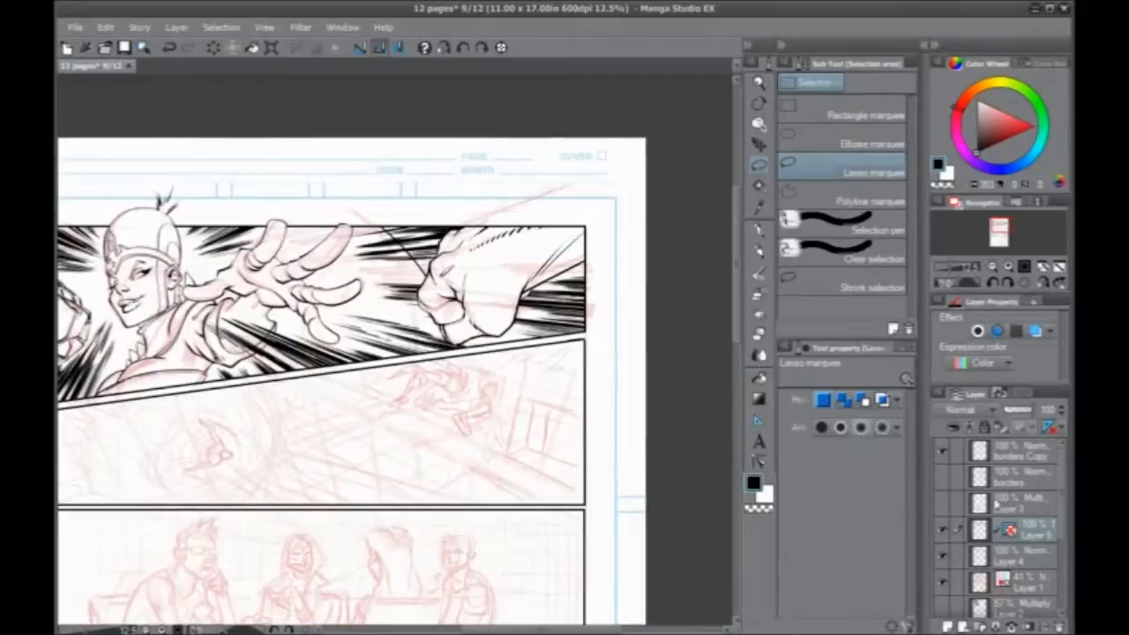
pyautogui.click(946, 626)
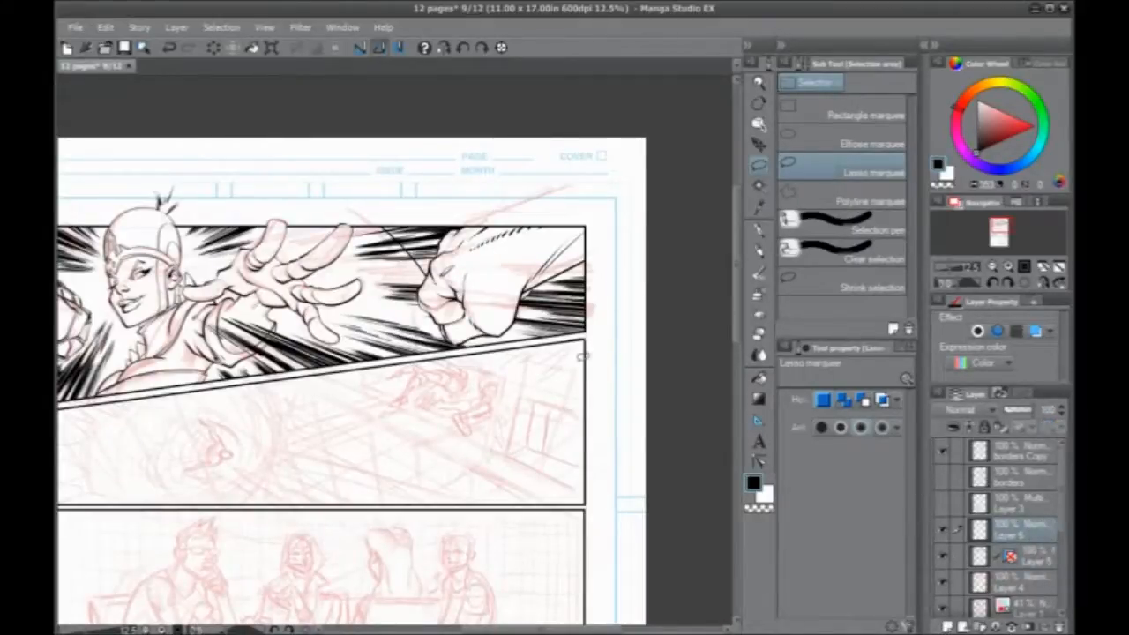
# Step: Try to place a Focus line special ruler beside the page's fourth panel
pyautogui.click(758, 420)
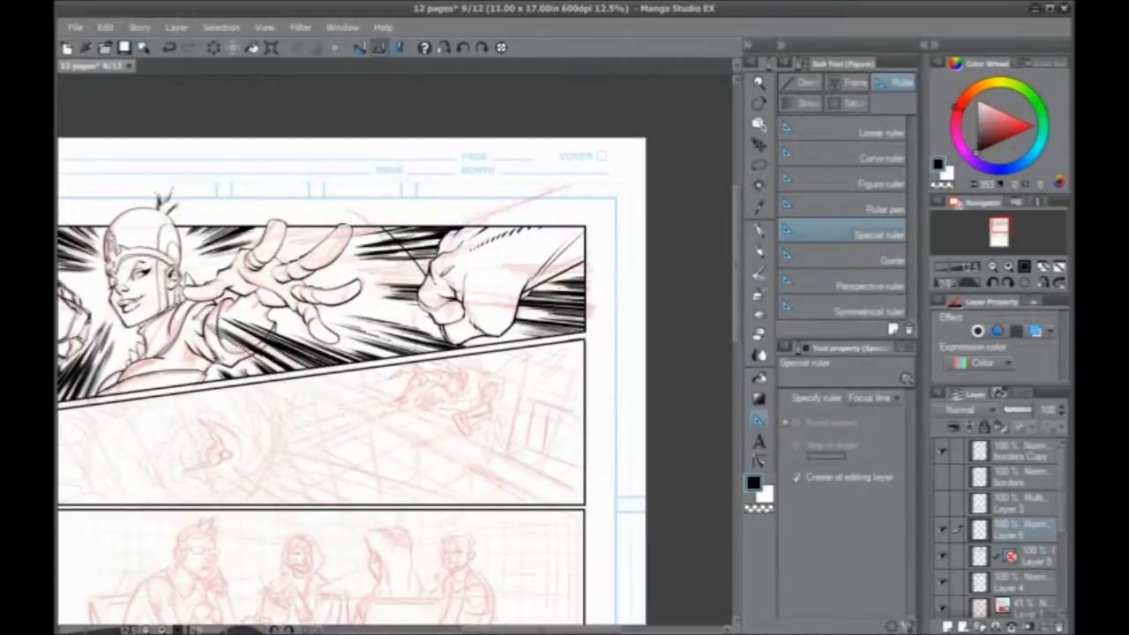
pyautogui.moveTo(223, 396); pyautogui.dragTo(308, 461)
pyautogui.scroll(-1, 180, 326)
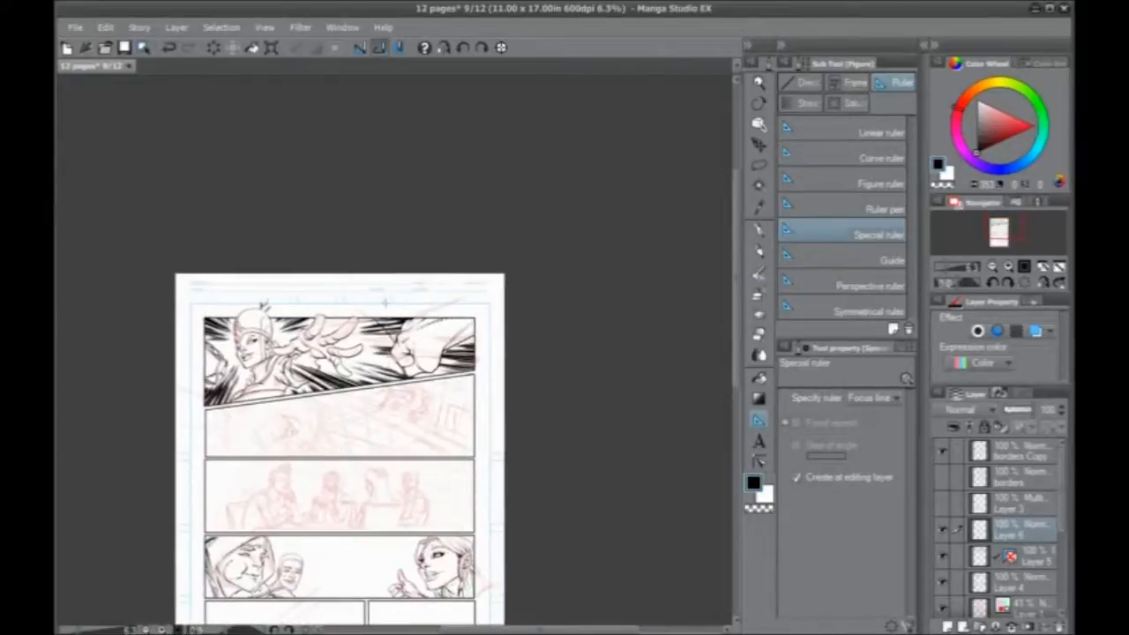
pyautogui.moveTo(364, 538); pyautogui.dragTo(377, 500)
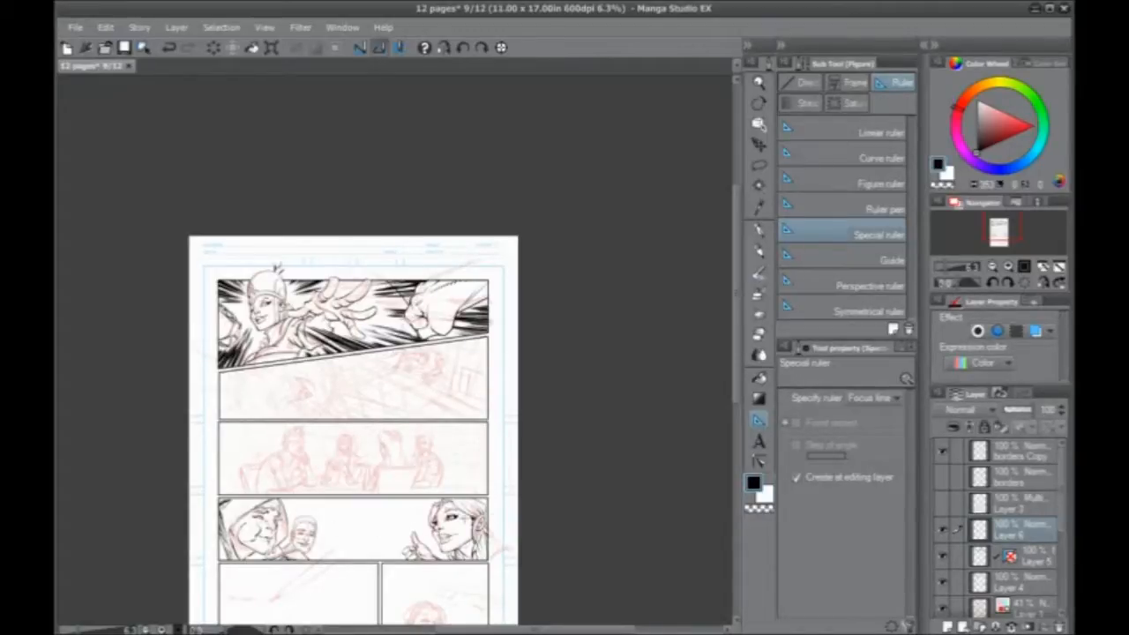
pyautogui.click(505, 513)
pyautogui.hotkey('ctrl', 'z')
# Step: Create a perspective ruler from a horizontal guide along the third panel's lower edge and a near-vertical guide crossing it
pyautogui.click(820, 293)
pyautogui.moveTo(495, 488); pyautogui.dragTo(300, 487)
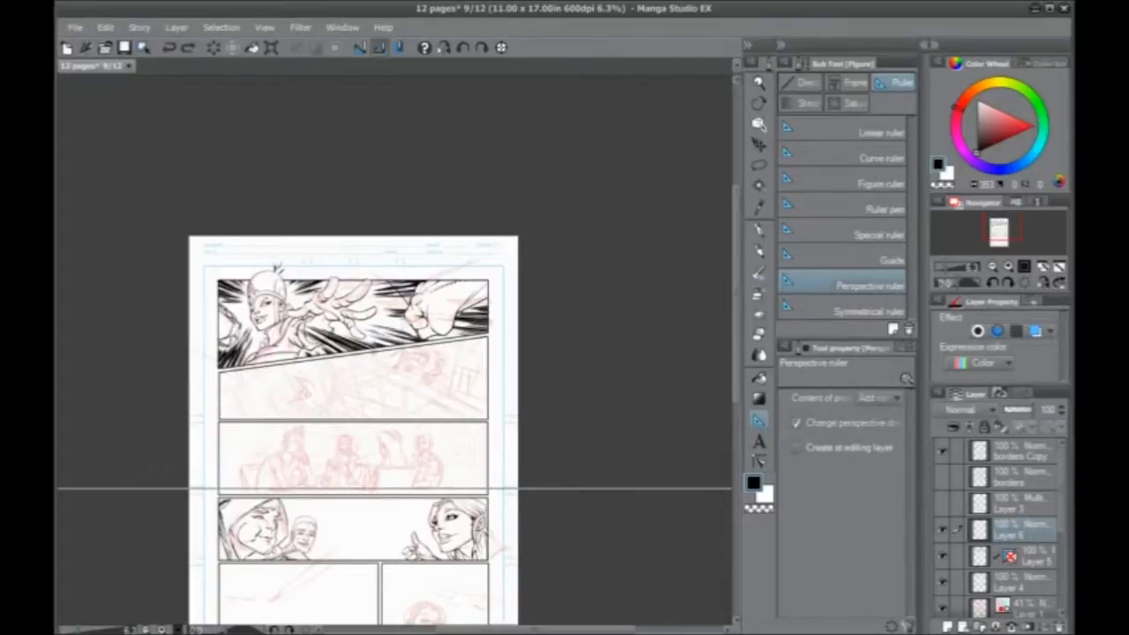
pyautogui.moveTo(410, 530); pyautogui.dragTo(402, 477)
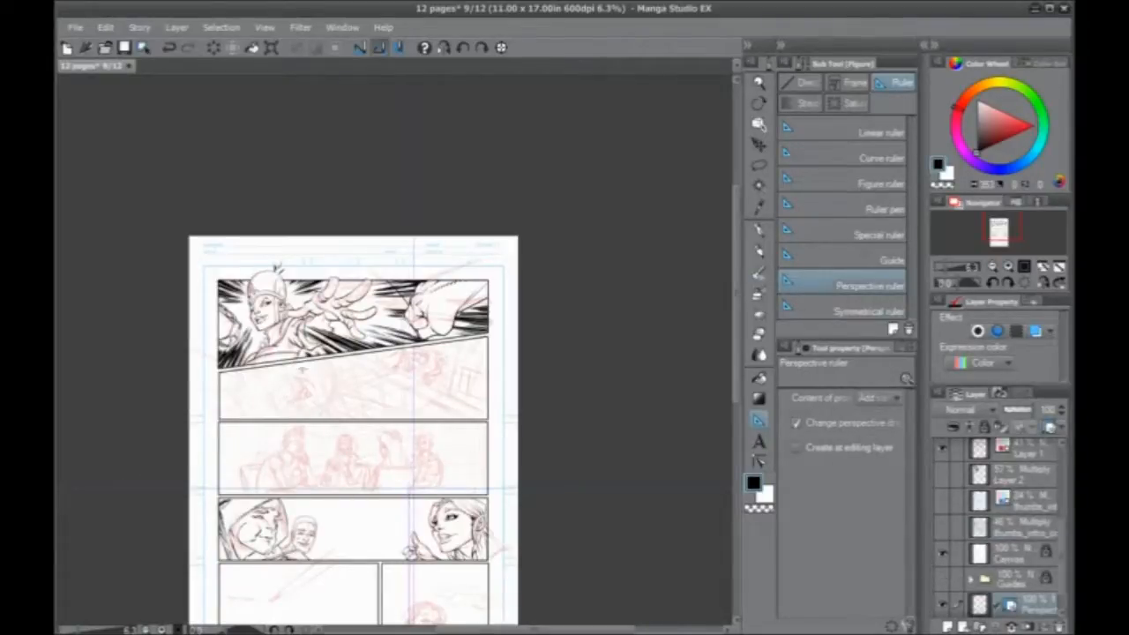
pyautogui.moveTo(347, 443); pyautogui.dragTo(421, 490)
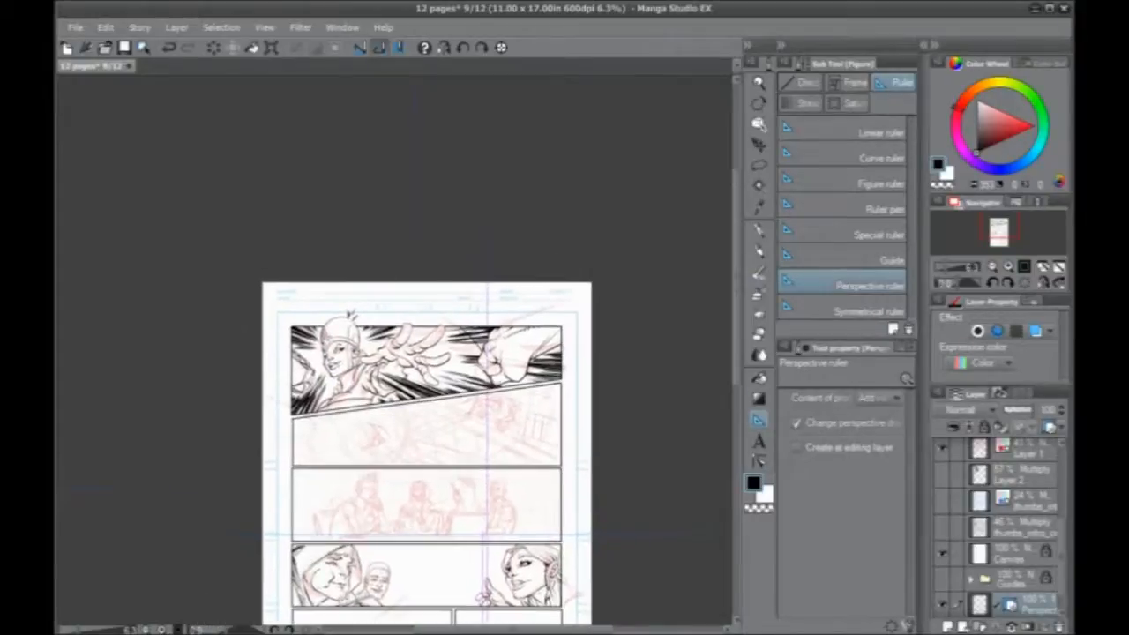
# Step: Try to add a vanishing point to the perspective ruler with guides rising along the second panel's slanted upper edge
pyautogui.moveTo(575, 391); pyautogui.dragTo(303, 438)
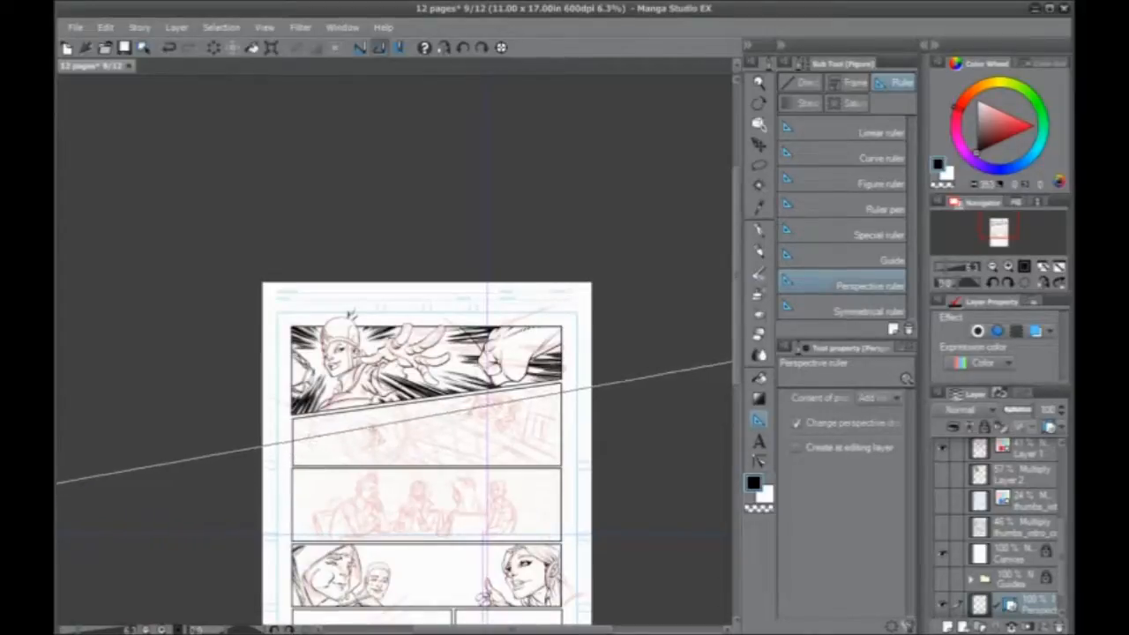
pyautogui.moveTo(588, 407); pyautogui.dragTo(397, 443)
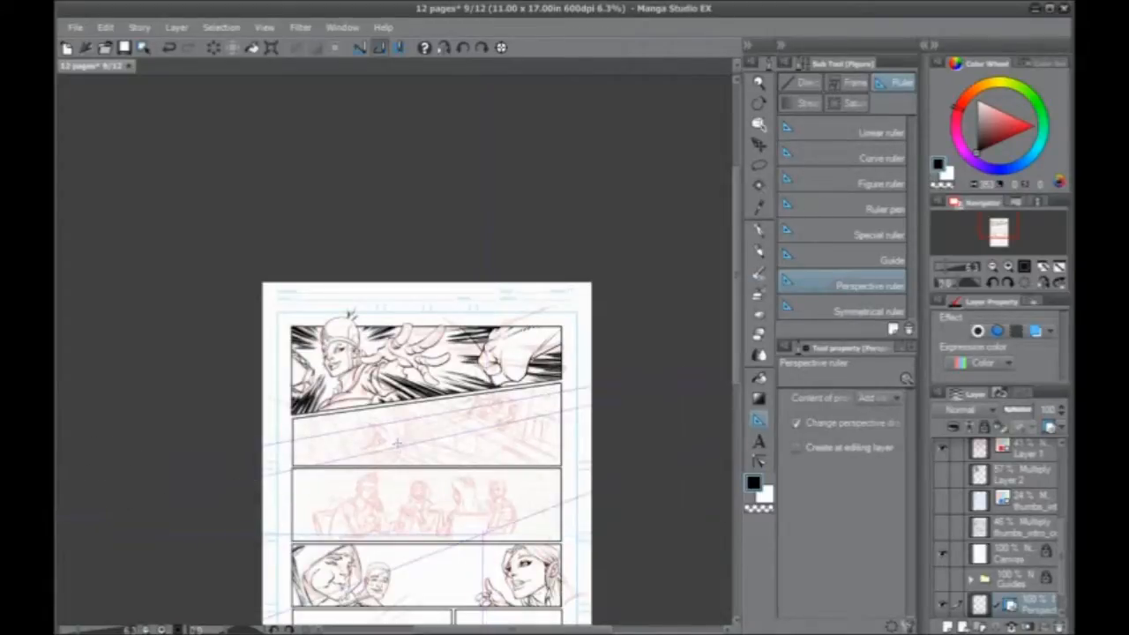
pyautogui.hotkey('ctrl', 'z')
pyautogui.moveTo(236, 507); pyautogui.dragTo(373, 454)
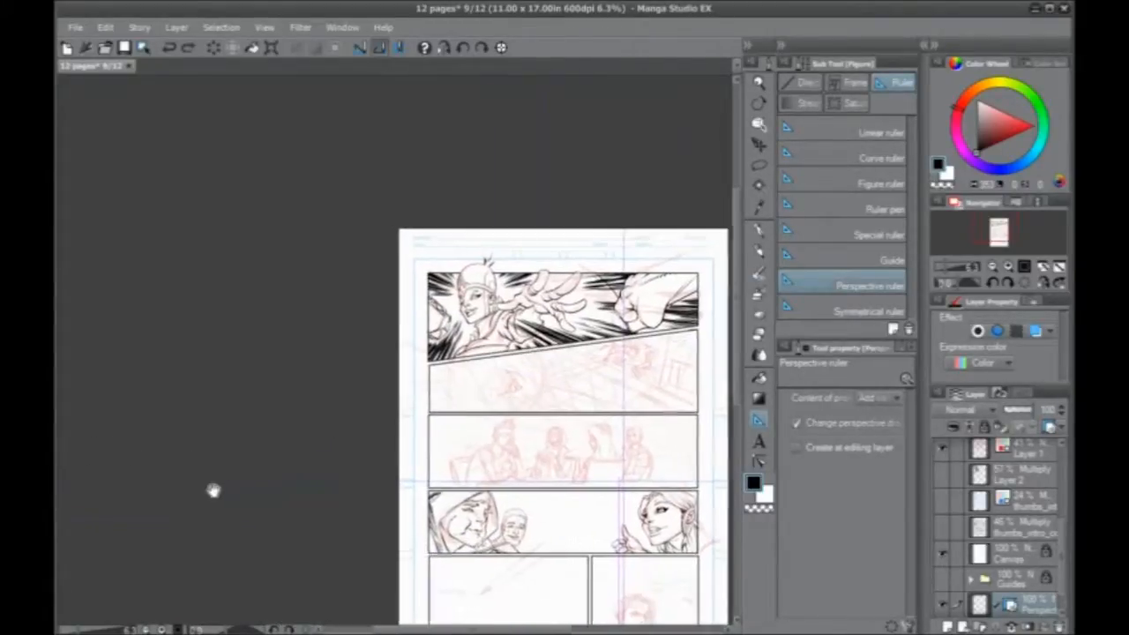
pyautogui.moveTo(213, 491); pyautogui.dragTo(233, 488)
pyautogui.moveTo(421, 421); pyautogui.dragTo(384, 426)
pyautogui.moveTo(580, 381); pyautogui.dragTo(413, 413)
pyautogui.moveTo(339, 461); pyautogui.dragTo(163, 473)
pyautogui.moveTo(231, 371); pyautogui.dragTo(526, 418)
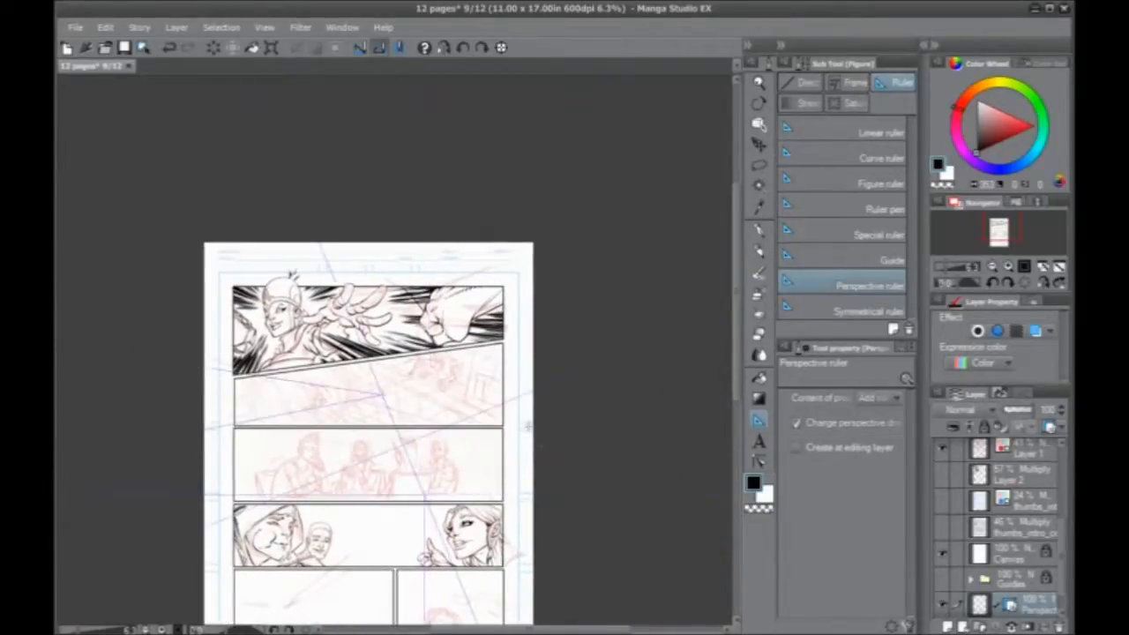
pyautogui.hotkey('ctrl', 'z')
# Step: Add a vanishing point from two nearly parallel guides that rise across the second panel along its slanted upper edge
pyautogui.moveTo(264, 473); pyautogui.dragTo(431, 465)
pyautogui.moveTo(598, 391); pyautogui.dragTo(414, 418)
pyautogui.moveTo(560, 353); pyautogui.dragTo(306, 412)
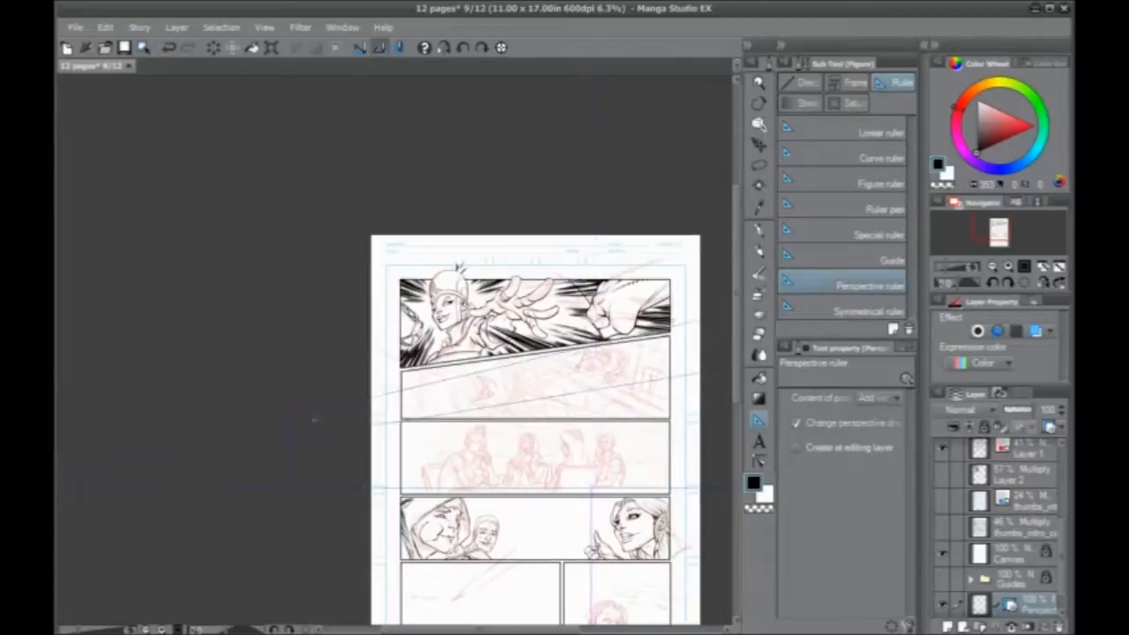
# Step: Add another vanishing point from two guides descending diagonally across the second panel along the sketched walkway
pyautogui.moveTo(549, 488); pyautogui.dragTo(350, 451)
pyautogui.moveTo(337, 358); pyautogui.dragTo(556, 448)
pyautogui.moveTo(308, 395); pyautogui.dragTo(382, 412)
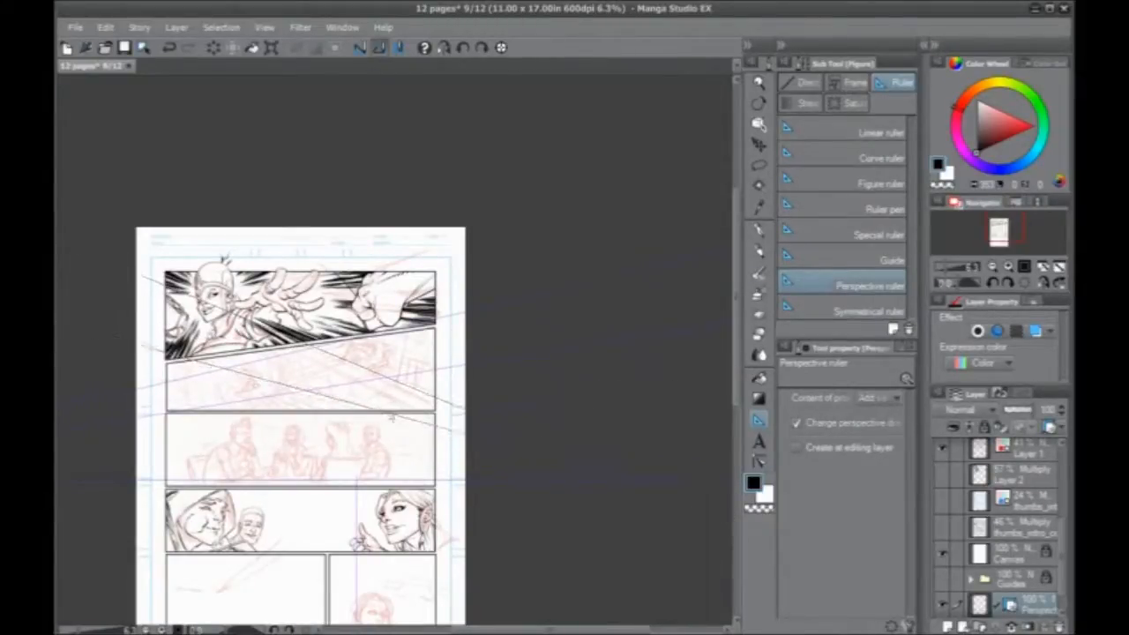
# Step: Move the perspective ruler layer just above Layer 6 and test a Jonathan Pencil 3 stroke across the second panel
pyautogui.moveTo(249, 411); pyautogui.dragTo(380, 407)
pyautogui.scroll(2, 381, 325)
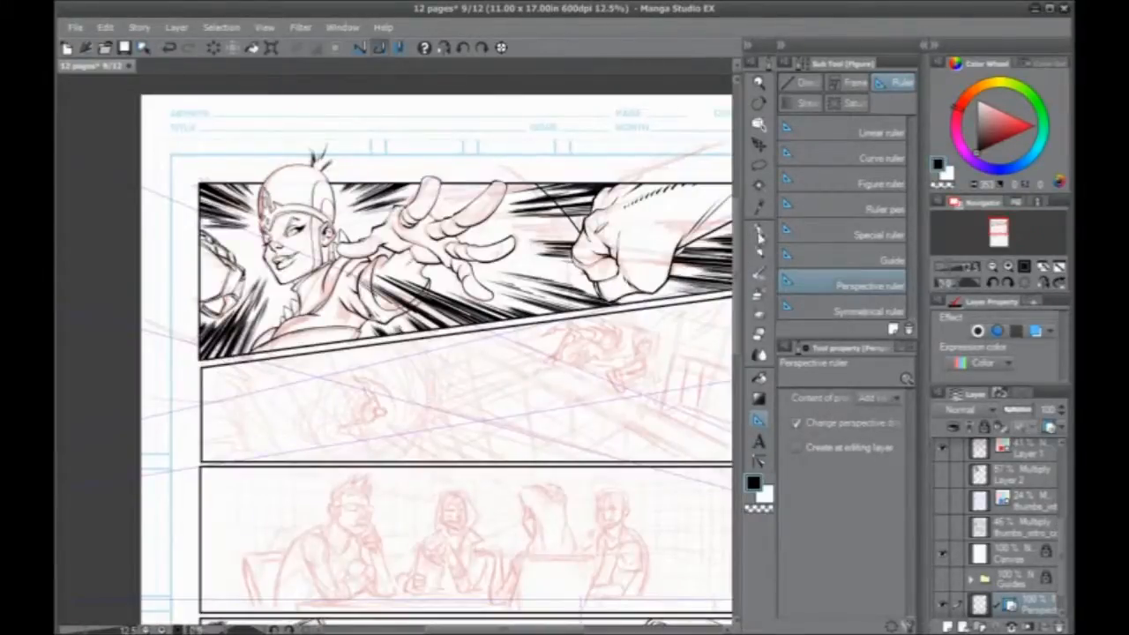
pyautogui.press('p')
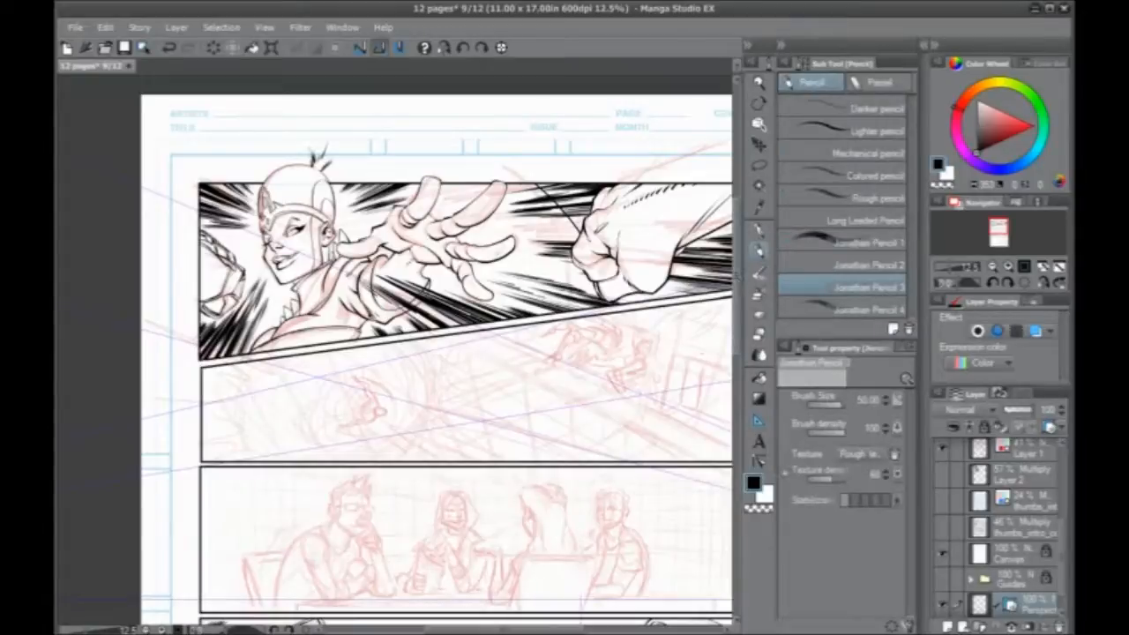
pyautogui.moveTo(1030, 610); pyautogui.dragTo(1002, 490)
pyautogui.moveTo(550, 368); pyautogui.dragTo(296, 416)
pyautogui.press('Tab')
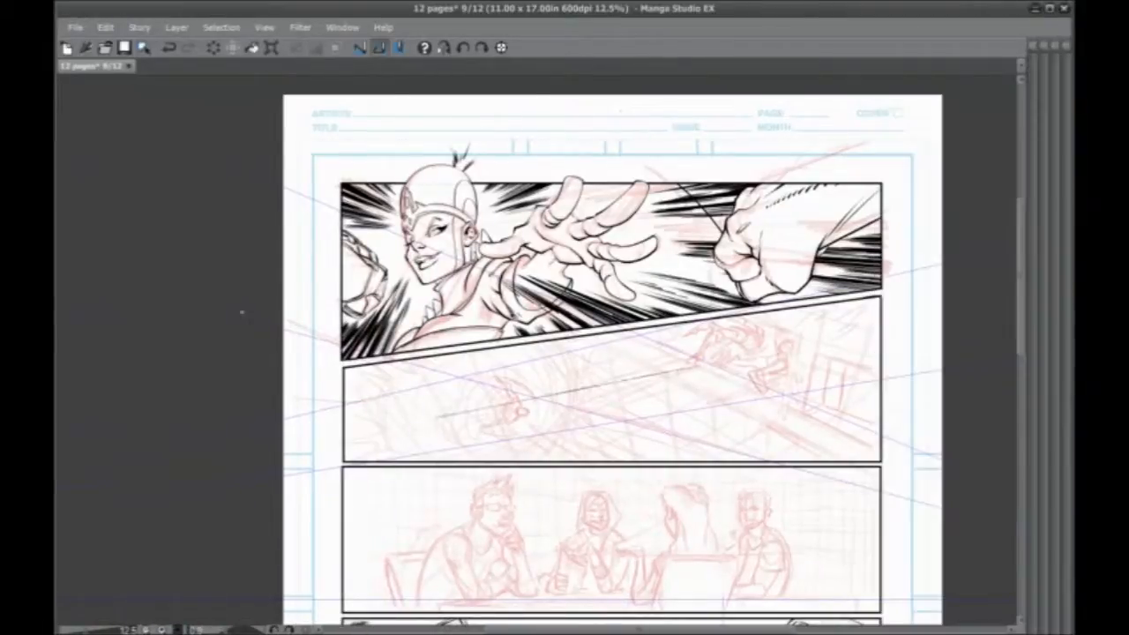
pyautogui.hotkey('ctrl', 'z')
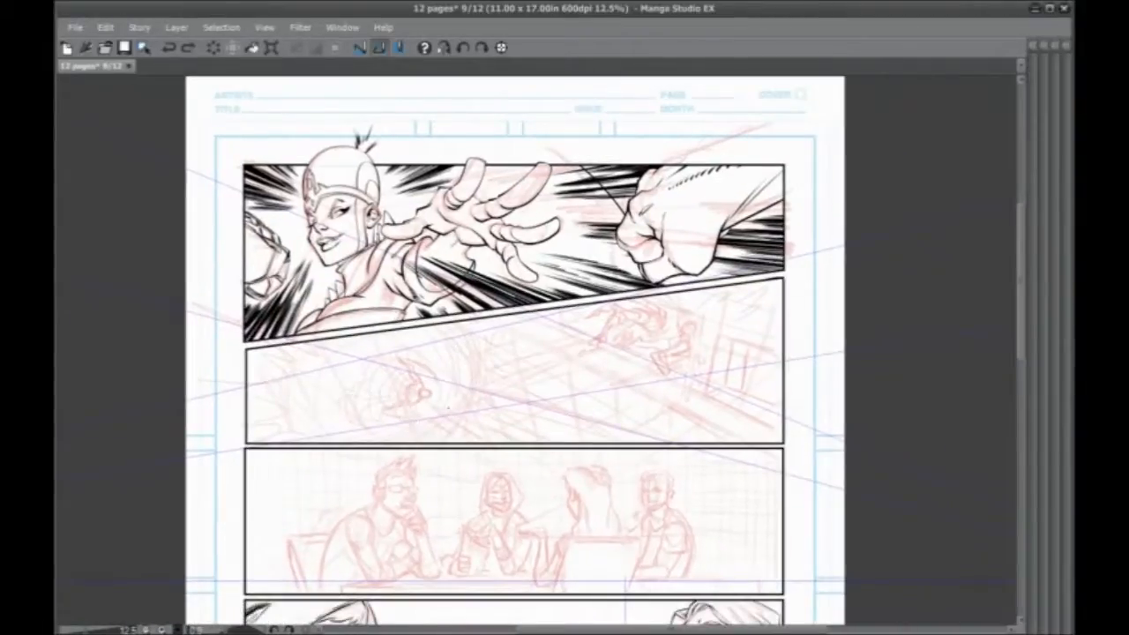
# Step: Draw closely spaced perspective lines descending across the right end of the second panel with the ruler
pyautogui.moveTo(555, 313); pyautogui.dragTo(827, 420)
pyautogui.moveTo(584, 302); pyautogui.dragTo(824, 411)
pyautogui.moveTo(589, 293)
pyautogui.mouseDown()
pyautogui.moveTo(824, 406)
pyautogui.moveTo(811, 395)
pyautogui.mouseUp()
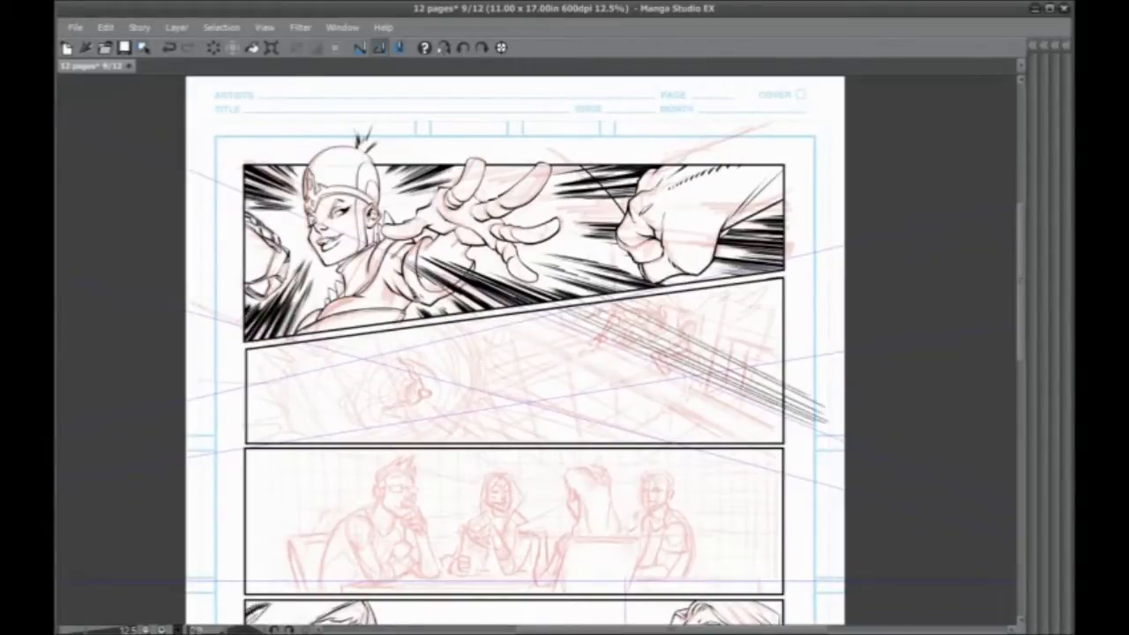
pyautogui.moveTo(628, 296); pyautogui.dragTo(816, 390)
pyautogui.moveTo(628, 288); pyautogui.dragTo(816, 386)
pyautogui.moveTo(674, 296); pyautogui.dragTo(806, 364)
pyautogui.moveTo(688, 278)
pyautogui.mouseDown()
pyautogui.moveTo(815, 356)
pyautogui.moveTo(806, 345)
pyautogui.mouseUp()
pyautogui.moveTo(733, 286)
pyautogui.mouseDown()
pyautogui.moveTo(800, 332)
pyautogui.moveTo(795, 314)
pyautogui.mouseUp()
pyautogui.moveTo(756, 275); pyautogui.dragTo(794, 302)
# Step: Continue the descending perspective lines across the middle and left part of the second panel
pyautogui.moveTo(513, 314); pyautogui.dragTo(807, 432)
pyautogui.moveTo(468, 306); pyautogui.dragTo(812, 436)
pyautogui.moveTo(436, 320); pyautogui.dragTo(786, 441)
pyautogui.moveTo(360, 312); pyautogui.dragTo(750, 441)
pyautogui.moveTo(317, 334); pyautogui.dragTo(706, 441)
pyautogui.moveTo(256, 342); pyautogui.dragTo(618, 441)
pyautogui.moveTo(201, 346)
pyautogui.mouseDown()
pyautogui.moveTo(605, 442)
pyautogui.moveTo(546, 440)
pyautogui.mouseUp()
pyautogui.moveTo(188, 372); pyautogui.dragTo(428, 487)
pyautogui.moveTo(198, 392); pyautogui.dragTo(395, 432)
pyautogui.moveTo(199, 377); pyautogui.dragTo(533, 448)
pyautogui.moveTo(198, 410); pyautogui.dragTo(437, 459)
pyautogui.moveTo(358, 332); pyautogui.dragTo(778, 462)
pyautogui.moveTo(455, 314); pyautogui.dragTo(843, 459)
# Step: Draw the crossing set of perspective lines parallel to the second panel's slanted upper edge, filling its whole height
pyautogui.moveTo(529, 380); pyautogui.dragTo(587, 352)
pyautogui.moveTo(851, 394); pyautogui.dragTo(748, 407)
pyautogui.moveTo(846, 374); pyautogui.dragTo(615, 405)
pyautogui.moveTo(857, 353); pyautogui.dragTo(458, 405)
pyautogui.moveTo(849, 325); pyautogui.dragTo(424, 398)
pyautogui.moveTo(828, 317); pyautogui.dragTo(284, 414)
pyautogui.moveTo(838, 292)
pyautogui.mouseDown()
pyautogui.moveTo(289, 397)
pyautogui.moveTo(304, 394)
pyautogui.mouseUp()
pyautogui.moveTo(861, 260); pyautogui.dragTo(291, 382)
pyautogui.moveTo(818, 256); pyautogui.dragTo(278, 378)
pyautogui.moveTo(677, 267); pyautogui.dragTo(276, 365)
pyautogui.moveTo(536, 286)
pyautogui.mouseDown()
pyautogui.moveTo(243, 359)
pyautogui.moveTo(289, 346)
pyautogui.mouseUp()
pyautogui.moveTo(860, 369); pyautogui.dragTo(585, 408)
pyautogui.moveTo(867, 405); pyautogui.dragTo(721, 429)
# Step: Draw the first pencil lines converging on the vanishing point at the third panel's lower edge
pyautogui.moveTo(522, 426); pyautogui.dragTo(694, 562)
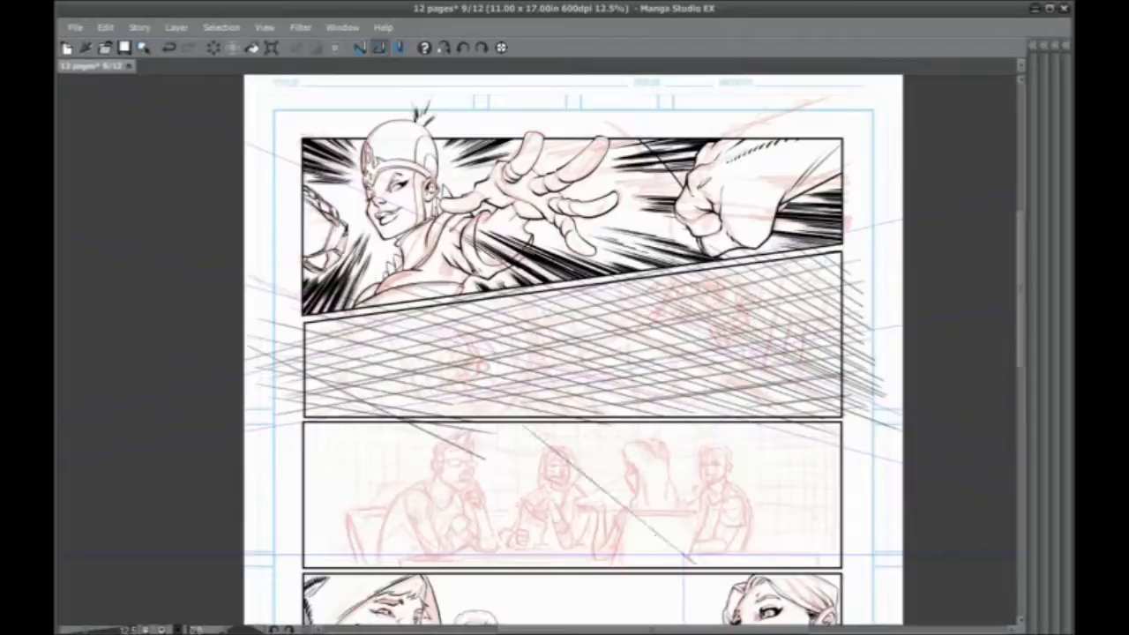
pyautogui.moveTo(357, 280); pyautogui.dragTo(642, 520)
pyautogui.moveTo(411, 310); pyautogui.dragTo(702, 572)
pyautogui.moveTo(444, 503)
pyautogui.mouseDown()
pyautogui.moveTo(682, 556)
pyautogui.moveTo(490, 468)
pyautogui.mouseUp()
pyautogui.moveTo(696, 545); pyautogui.dragTo(903, 444)
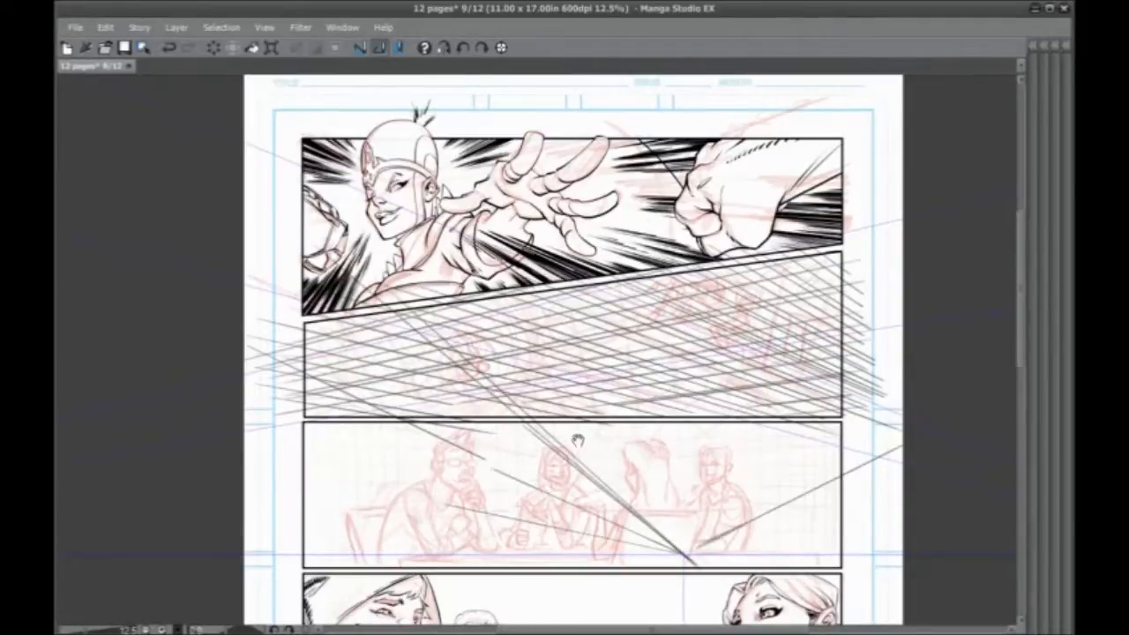
pyautogui.moveTo(578, 440); pyautogui.dragTo(559, 283)
pyautogui.moveTo(660, 382)
pyautogui.mouseDown()
pyautogui.moveTo(600, 86)
pyautogui.moveTo(869, 251)
pyautogui.mouseUp()
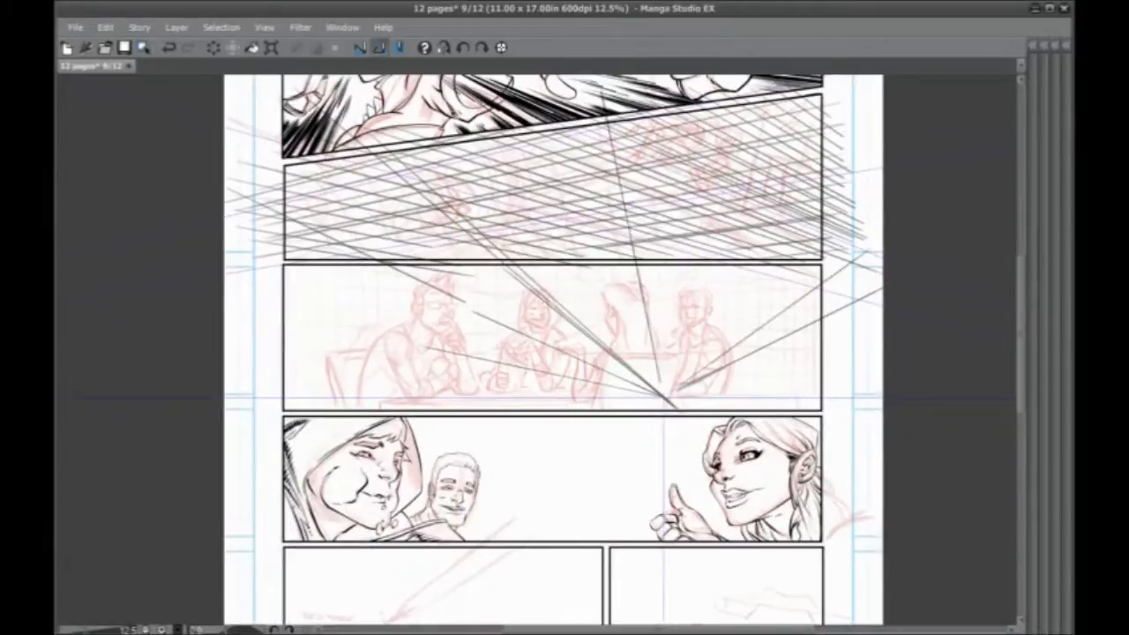
# Step: Fan steep perspective lines from the second panel's right half down to the vanishing point at the third panel's lower edge
pyautogui.moveTo(608, 256); pyautogui.dragTo(517, 458)
pyautogui.moveTo(757, 200); pyautogui.dragTo(579, 580)
pyautogui.moveTo(677, 296); pyautogui.dragTo(567, 612)
pyautogui.moveTo(667, 229); pyautogui.dragTo(572, 600)
pyautogui.moveTo(623, 235); pyautogui.dragTo(573, 593)
pyautogui.moveTo(583, 247); pyautogui.dragTo(570, 599)
pyautogui.moveTo(551, 263); pyautogui.dragTo(571, 596)
pyautogui.moveTo(522, 263); pyautogui.dragTo(571, 582)
pyautogui.moveTo(741, 281); pyautogui.dragTo(574, 592)
pyautogui.moveTo(752, 339); pyautogui.dragTo(577, 591)
pyautogui.moveTo(771, 369); pyautogui.dragTo(583, 583)
pyautogui.moveTo(774, 416); pyautogui.dragTo(595, 575)
# Step: Complete the fan of converging lines through the second panel's left half down to the lower vanishing point
pyautogui.moveTo(477, 470); pyautogui.dragTo(610, 339)
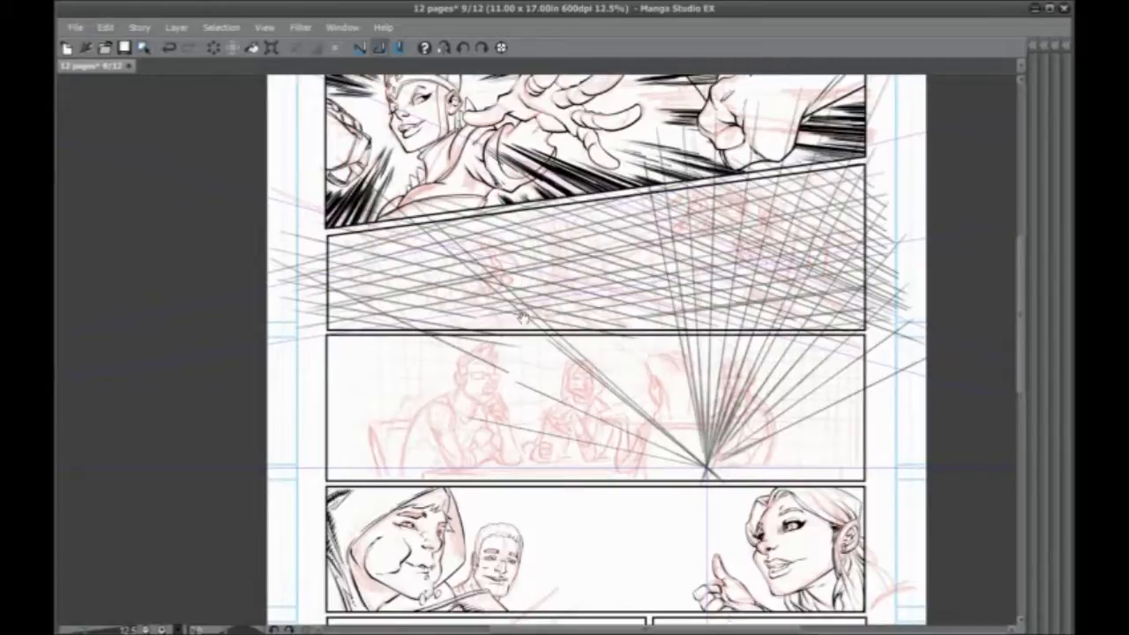
pyautogui.scroll(3, 522, 311)
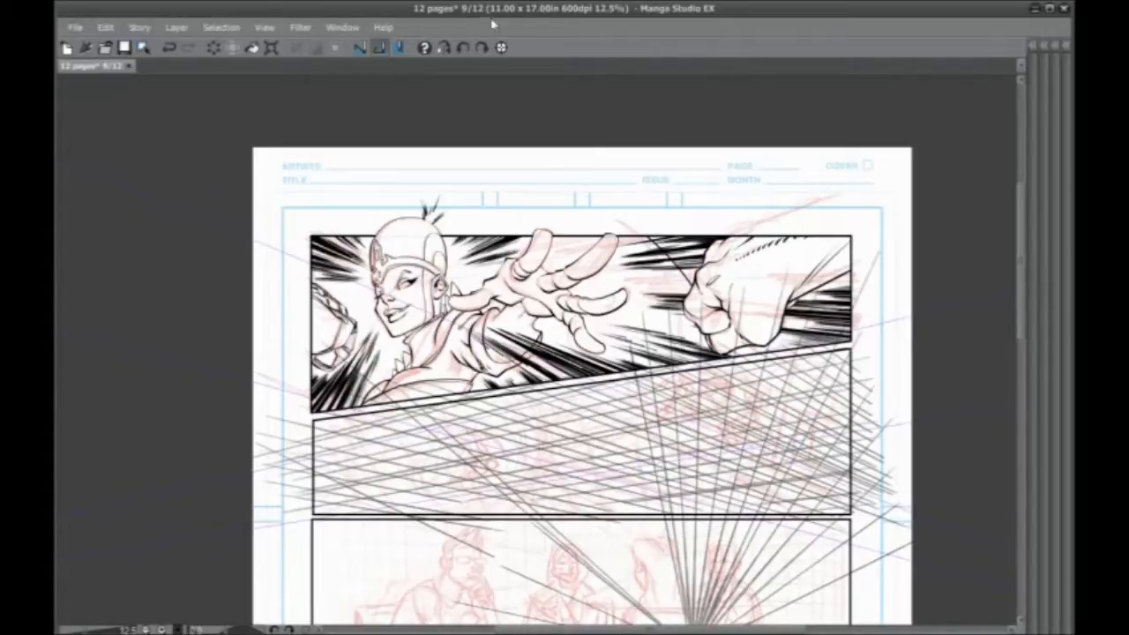
pyautogui.moveTo(503, 438); pyautogui.dragTo(516, 360)
pyautogui.moveTo(622, 266); pyautogui.dragTo(705, 574)
pyautogui.moveTo(589, 295); pyautogui.dragTo(712, 584)
pyautogui.moveTo(551, 291); pyautogui.dragTo(710, 582)
pyautogui.moveTo(492, 272); pyautogui.dragTo(704, 572)
pyautogui.moveTo(451, 275); pyautogui.dragTo(705, 573)
pyautogui.moveTo(414, 272); pyautogui.dragTo(704, 573)
pyautogui.moveTo(340, 290); pyautogui.dragTo(704, 573)
pyautogui.moveTo(354, 337); pyautogui.dragTo(704, 573)
pyautogui.moveTo(268, 332); pyautogui.dragTo(705, 573)
pyautogui.moveTo(293, 395); pyautogui.dragTo(705, 573)
pyautogui.moveTo(270, 409); pyautogui.dragTo(705, 573)
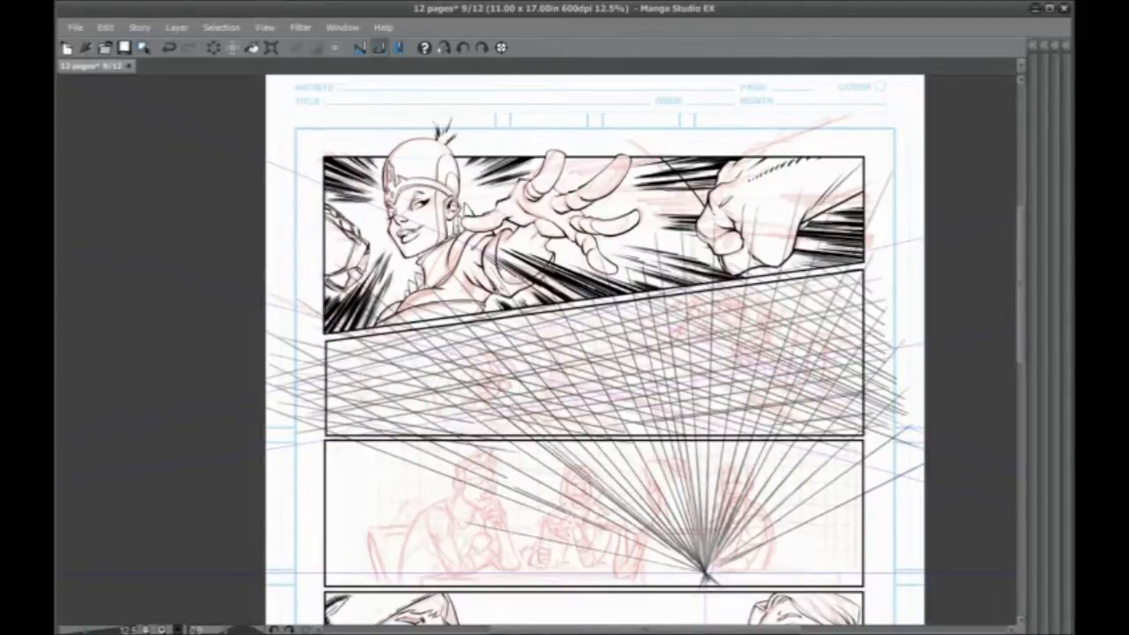
# Step: Hide the perspective grid layer and add a new blank raster layer above it
pyautogui.press('Tab')
pyautogui.click(943, 495)
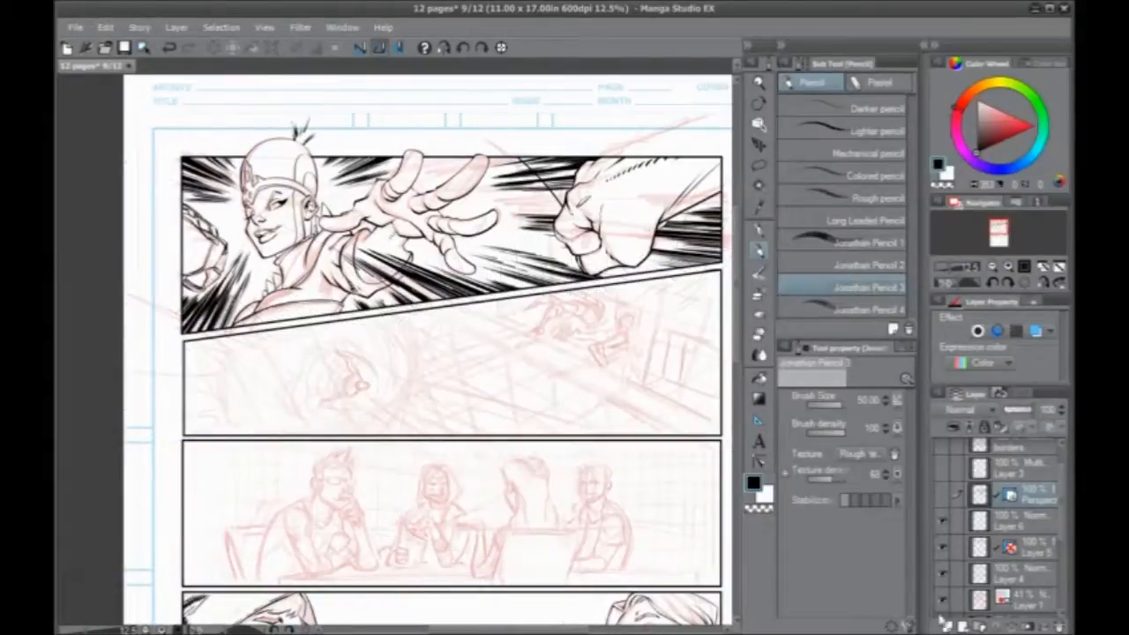
pyautogui.click(944, 623)
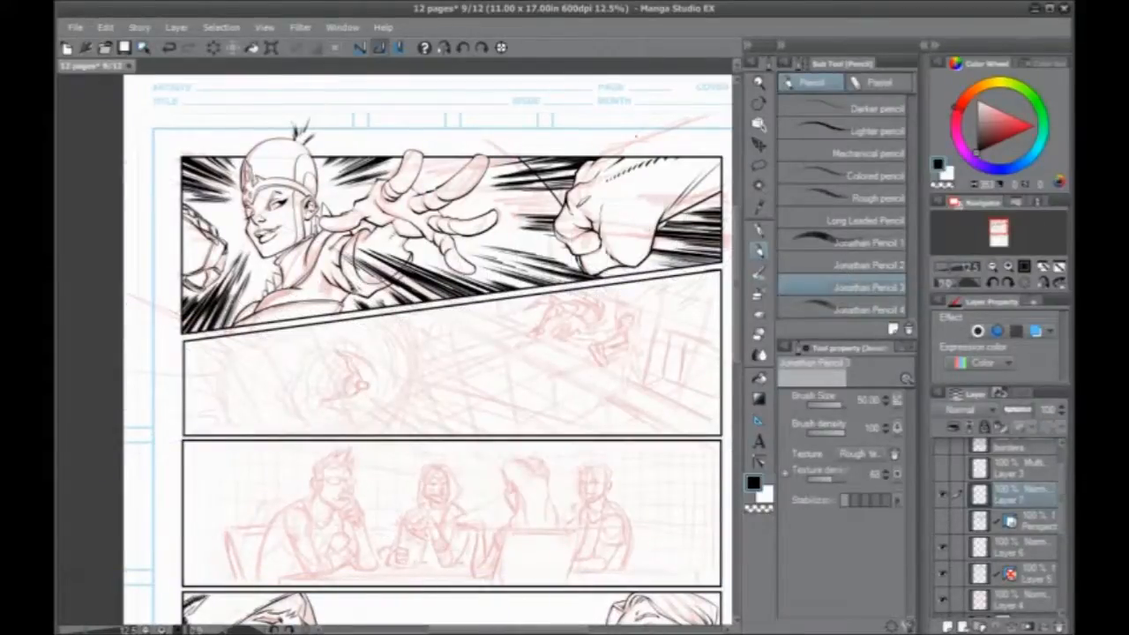
# Step: Sketch a freehand descending edge in the second panel's right half with a row of slanted uprights above it
pyautogui.moveTo(496, 335); pyautogui.dragTo(653, 403)
pyautogui.moveTo(452, 321)
pyautogui.mouseDown()
pyautogui.moveTo(635, 391)
pyautogui.moveTo(714, 436)
pyautogui.moveTo(649, 408)
pyautogui.mouseUp()
pyautogui.moveTo(672, 272); pyautogui.dragTo(629, 397)
pyautogui.moveTo(672, 279); pyautogui.dragTo(641, 358)
pyautogui.moveTo(633, 271); pyautogui.dragTo(586, 377)
pyautogui.moveTo(615, 264); pyautogui.dragTo(579, 372)
pyautogui.moveTo(573, 275); pyautogui.dragTo(552, 363)
pyautogui.moveTo(553, 272); pyautogui.dragTo(532, 358)
pyautogui.moveTo(520, 255); pyautogui.dragTo(504, 342)
pyautogui.moveTo(498, 249); pyautogui.dragTo(488, 323)
pyautogui.moveTo(716, 295); pyautogui.dragTo(666, 388)
pyautogui.moveTo(717, 293)
pyautogui.mouseDown()
pyautogui.moveTo(673, 399)
pyautogui.moveTo(715, 295)
pyautogui.mouseUp()
# Step: Sketch freehand diagonals descending through the second panel's middle and its lower left corner, strengthening the existing edge
pyautogui.moveTo(483, 337); pyautogui.dragTo(564, 378)
pyautogui.moveTo(430, 311); pyautogui.dragTo(721, 453)
pyautogui.moveTo(437, 343); pyautogui.dragTo(632, 463)
pyautogui.moveTo(374, 315)
pyautogui.mouseDown()
pyautogui.moveTo(639, 461)
pyautogui.moveTo(612, 437)
pyautogui.mouseUp()
pyautogui.moveTo(203, 342); pyautogui.dragTo(358, 462)
pyautogui.moveTo(201, 356); pyautogui.dragTo(335, 469)
pyautogui.moveTo(173, 358)
pyautogui.mouseDown()
pyautogui.moveTo(273, 444)
pyautogui.moveTo(259, 460)
pyautogui.mouseUp()
pyautogui.moveTo(176, 415); pyautogui.dragTo(197, 437)
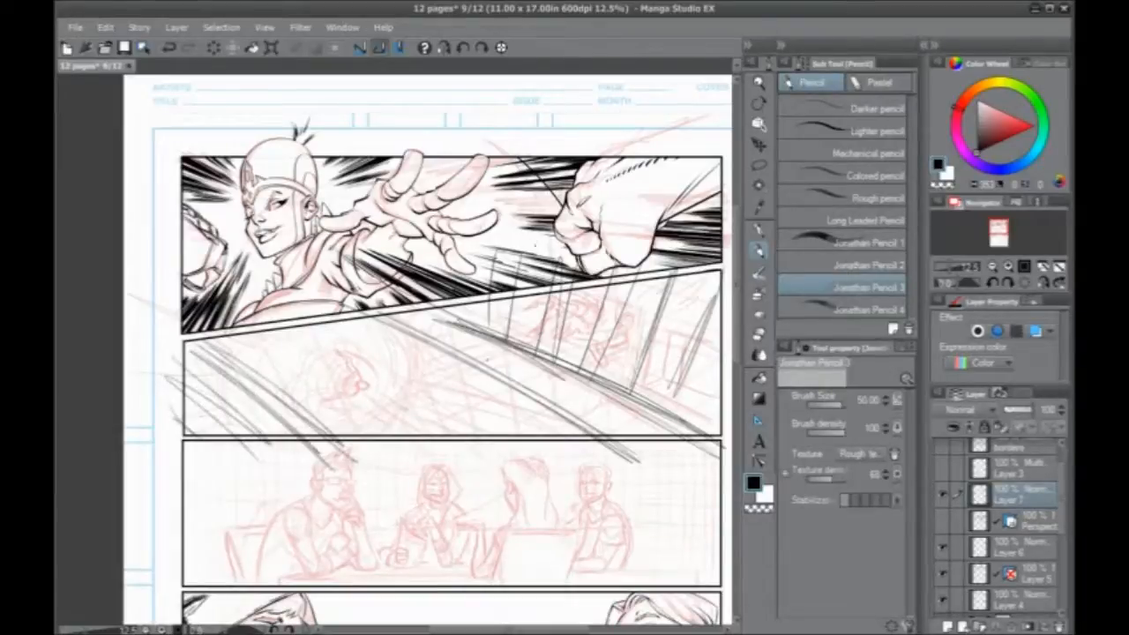
# Step: Sketch long steep lines through the second and third panels and two long diagonals rising toward the page's upper left
pyautogui.moveTo(531, 141); pyautogui.dragTo(471, 612)
pyautogui.moveTo(680, 257); pyautogui.dragTo(557, 591)
pyautogui.moveTo(713, 344); pyautogui.dragTo(598, 575)
pyautogui.moveTo(338, 233); pyautogui.dragTo(381, 591)
pyautogui.moveTo(234, 337); pyautogui.dragTo(269, 537)
pyautogui.moveTo(585, 429); pyautogui.dragTo(126, 206)
pyautogui.moveTo(575, 365); pyautogui.dragTo(126, 146)
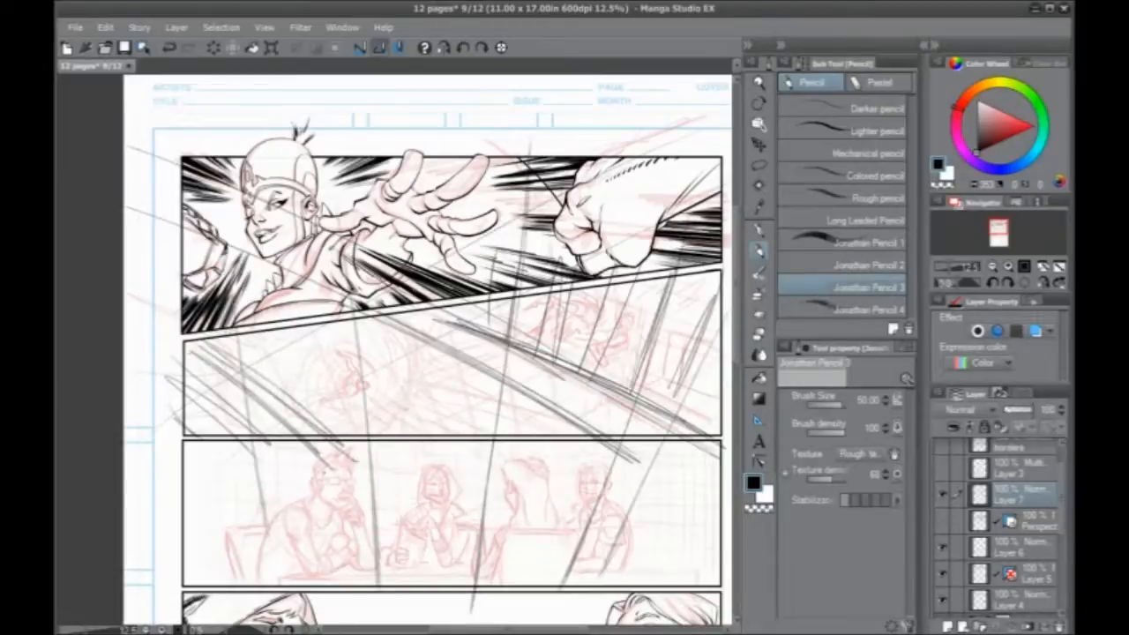
# Step: Hide the freehand sketch layer and add a new blank layer for another sketch of the second panel
pyautogui.scroll(-2, 189, 354)
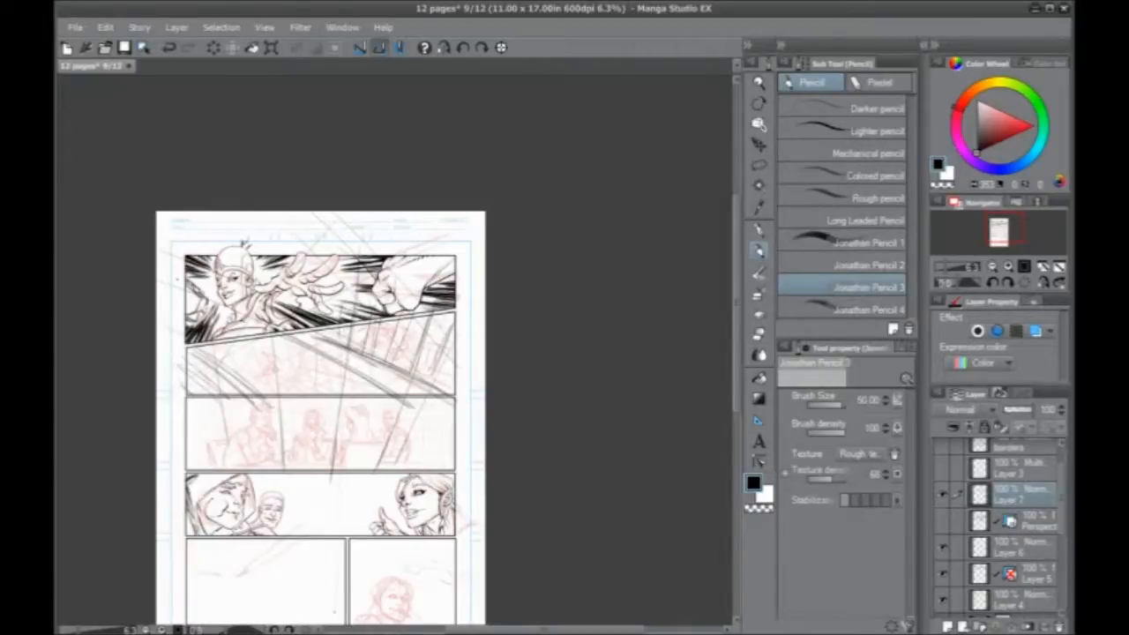
pyautogui.scroll(4, 177, 281)
pyautogui.moveTo(423, 494); pyautogui.dragTo(282, 278)
pyautogui.moveTo(489, 624)
pyautogui.mouseDown()
pyautogui.moveTo(328, 508)
pyautogui.moveTo(332, 597)
pyautogui.mouseUp()
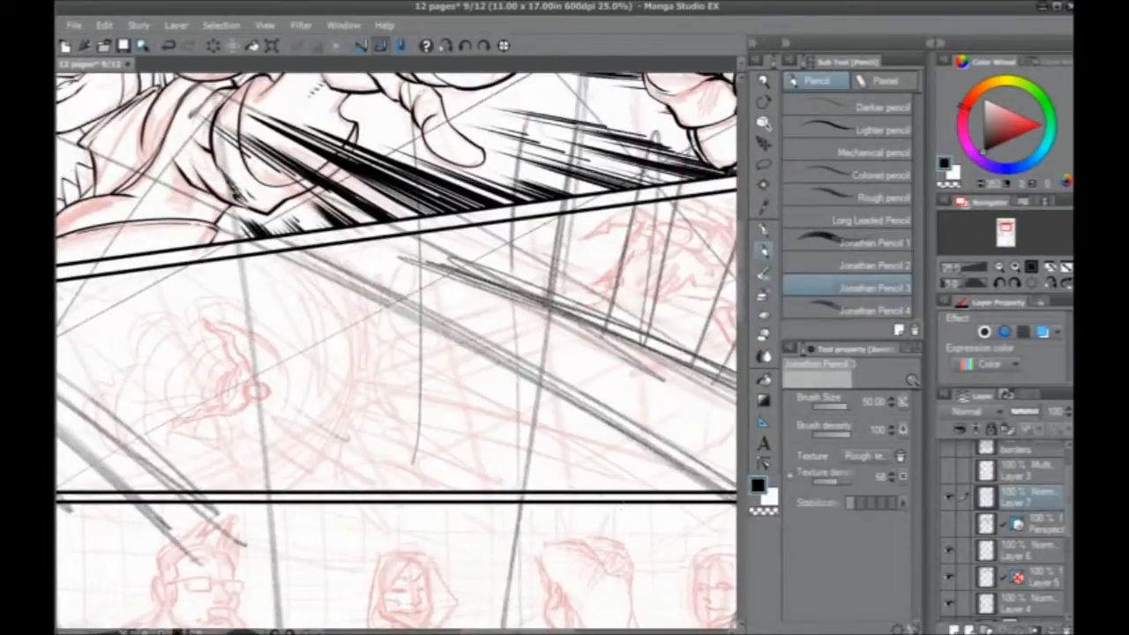
pyautogui.click(949, 497)
pyautogui.click(953, 629)
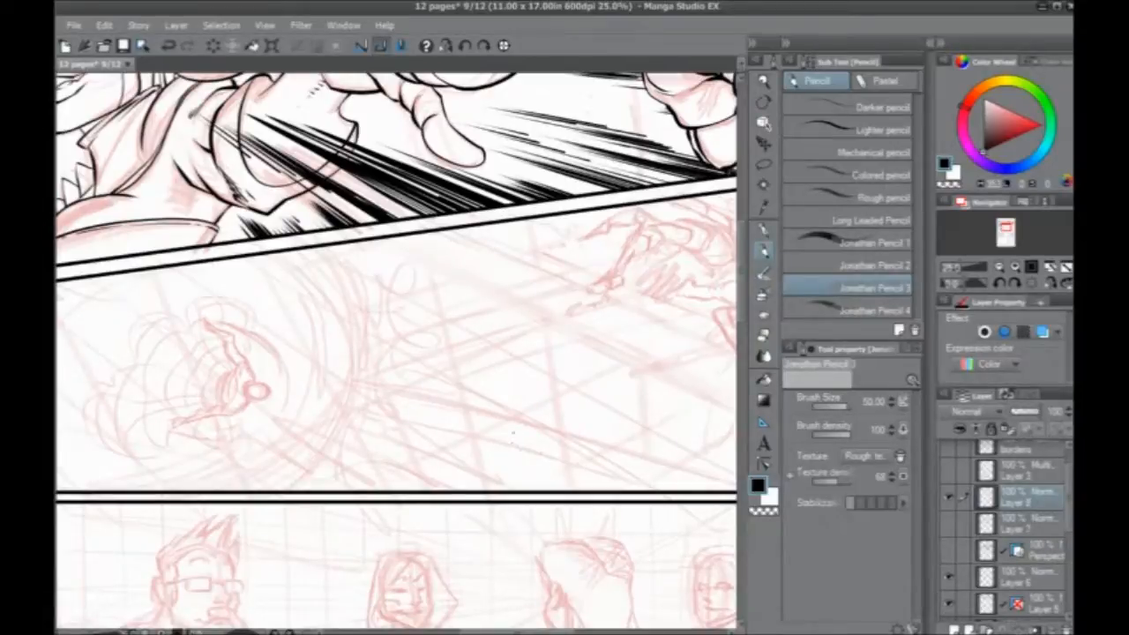
# Step: Sketch a descending diagonal and a small three-sided box below it in the middle of the second panel
pyautogui.moveTo(518, 300); pyautogui.dragTo(583, 335)
pyautogui.moveTo(459, 272)
pyautogui.mouseDown()
pyautogui.moveTo(588, 336)
pyautogui.moveTo(490, 313)
pyautogui.moveTo(490, 344)
pyautogui.moveTo(461, 328)
pyautogui.moveTo(479, 315)
pyautogui.mouseUp()
pyautogui.moveTo(490, 344); pyautogui.dragTo(489, 391)
pyautogui.moveTo(521, 332)
pyautogui.mouseDown()
pyautogui.moveTo(518, 378)
pyautogui.moveTo(485, 408)
pyautogui.mouseUp()
pyautogui.moveTo(490, 348); pyautogui.dragTo(486, 407)
pyautogui.moveTo(460, 375); pyautogui.dragTo(483, 407)
pyautogui.moveTo(460, 325); pyautogui.dragTo(463, 383)
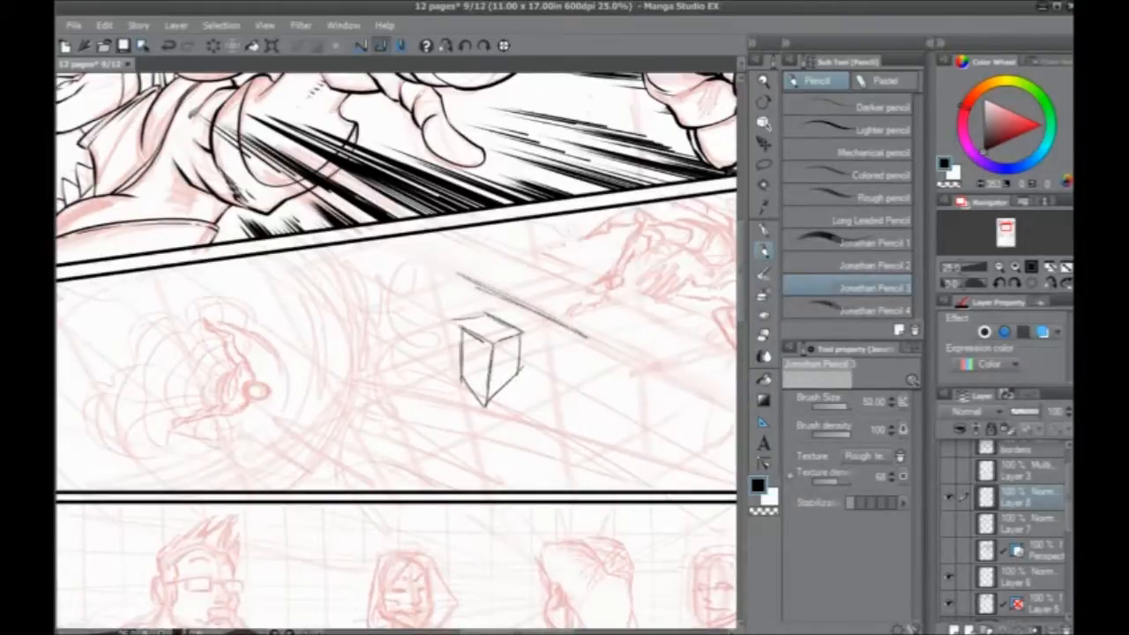
# Step: Sketch a larger box directly behind the small one, with a shared base line running diagonally beneath both
pyautogui.moveTo(449, 311); pyautogui.dragTo(451, 374)
pyautogui.moveTo(444, 303); pyautogui.dragTo(446, 370)
pyautogui.moveTo(407, 338); pyautogui.dragTo(482, 403)
pyautogui.moveTo(400, 281); pyautogui.dragTo(422, 350)
pyautogui.moveTo(447, 306); pyautogui.dragTo(493, 294)
pyautogui.moveTo(401, 283)
pyautogui.mouseDown()
pyautogui.moveTo(458, 274)
pyautogui.moveTo(499, 287)
pyautogui.mouseUp()
pyautogui.moveTo(432, 354); pyautogui.dragTo(511, 421)
pyautogui.moveTo(503, 298); pyautogui.dragTo(504, 321)
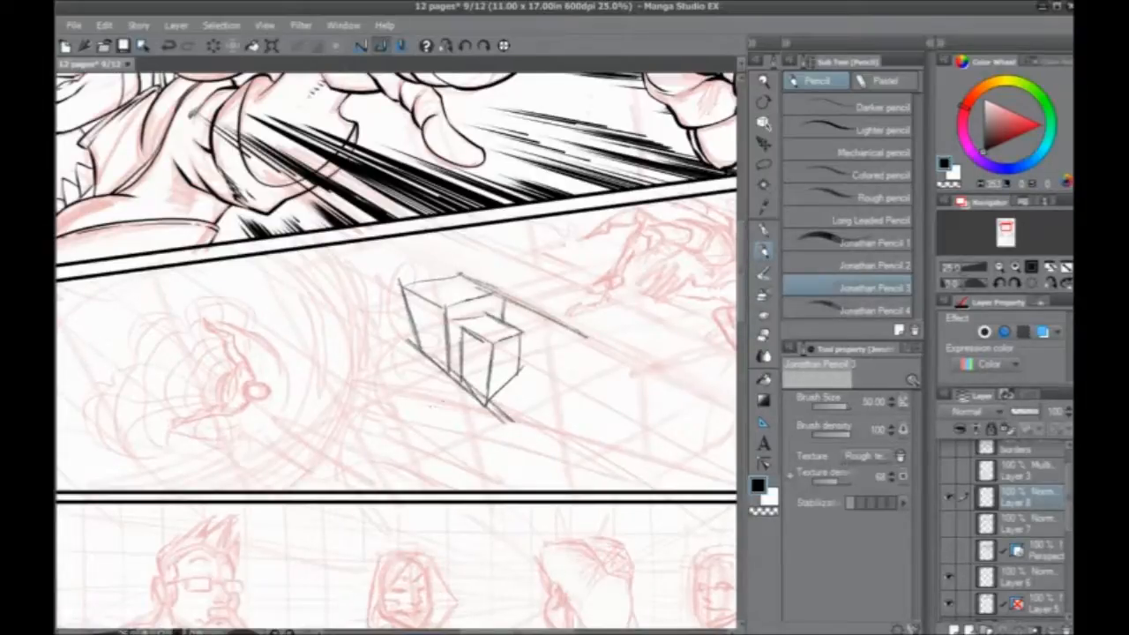
# Step: Extend the boxes' upright edges down to a single convergence point in the third panel
pyautogui.moveTo(404, 289); pyautogui.dragTo(457, 490)
pyautogui.moveTo(423, 353); pyautogui.dragTo(479, 585)
pyautogui.moveTo(433, 304); pyautogui.dragTo(473, 582)
pyautogui.moveTo(485, 339); pyautogui.dragTo(482, 573)
pyautogui.moveTo(520, 337); pyautogui.dragTo(485, 573)
pyautogui.moveTo(516, 388); pyautogui.dragTo(478, 582)
# Step: Extend the boxes' descending edges as long diagonals toward the second panel's lower right
pyautogui.moveTo(369, 262); pyautogui.dragTo(697, 499)
pyautogui.moveTo(319, 249)
pyautogui.mouseDown()
pyautogui.moveTo(543, 377)
pyautogui.moveTo(686, 491)
pyautogui.mouseUp()
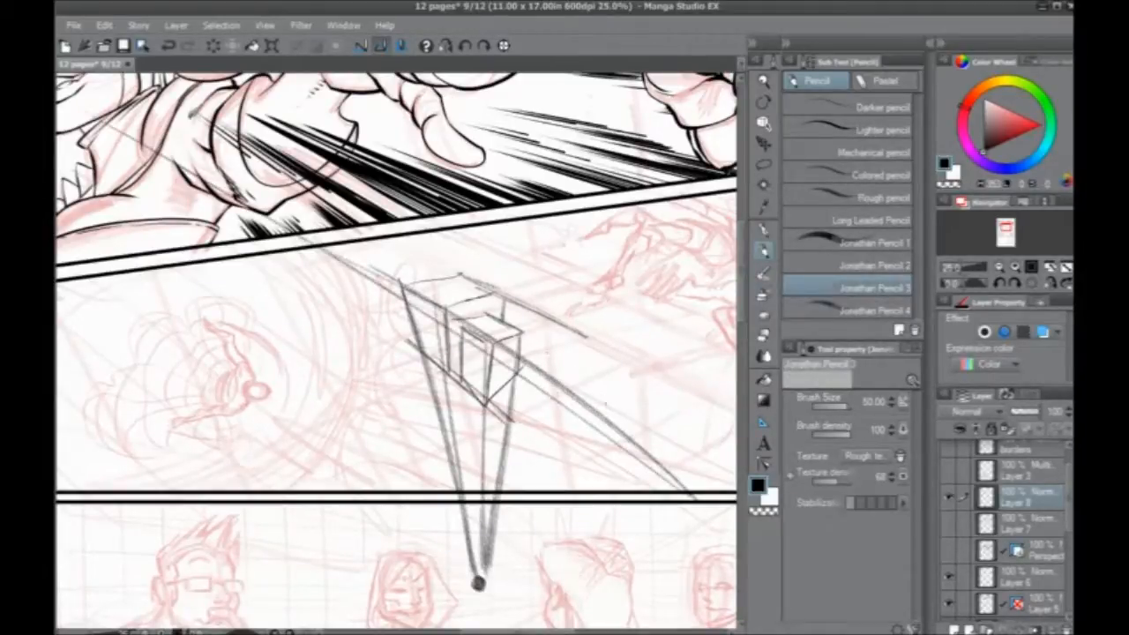
pyautogui.moveTo(411, 275)
pyautogui.mouseDown()
pyautogui.moveTo(730, 448)
pyautogui.moveTo(677, 423)
pyautogui.mouseUp()
# Step: Draw a horizontal line through the lower convergence point and extend box edges toward the lower left, undoing the last two strokes
pyautogui.moveTo(617, 592); pyautogui.dragTo(169, 575)
pyautogui.moveTo(432, 330); pyautogui.dragTo(166, 492)
pyautogui.moveTo(345, 312); pyautogui.dragTo(164, 386)
pyautogui.moveTo(187, 469)
pyautogui.mouseDown()
pyautogui.moveTo(507, 284)
pyautogui.moveTo(330, 355)
pyautogui.moveTo(486, 262)
pyautogui.mouseUp()
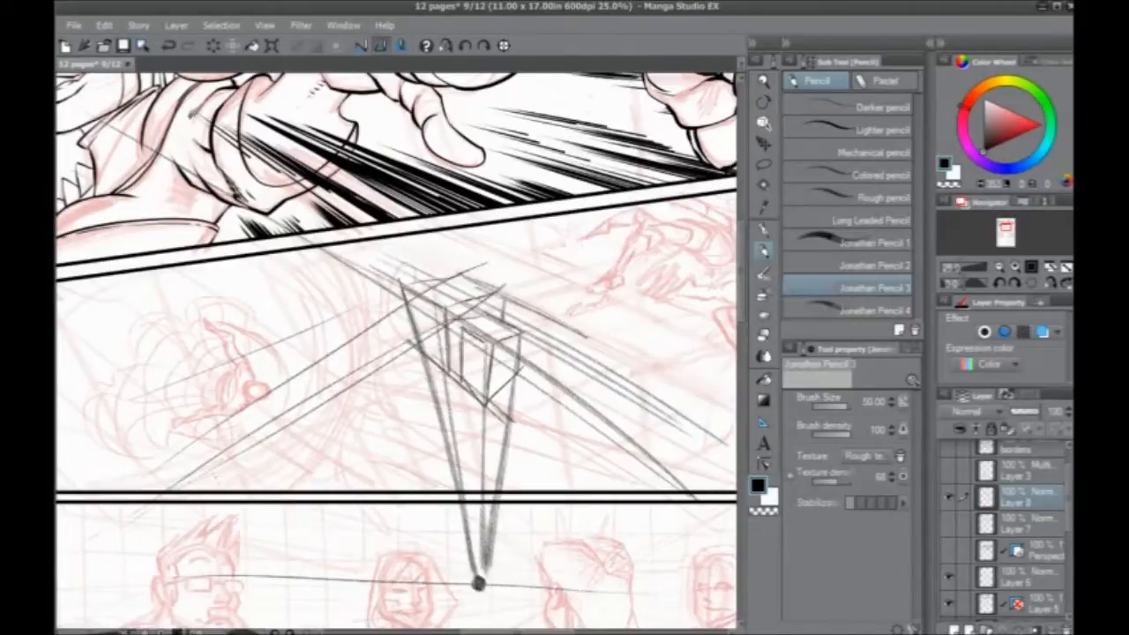
pyautogui.hotkey('ctrl', 'z')
pyautogui.hotkey('ctrl', 'z')
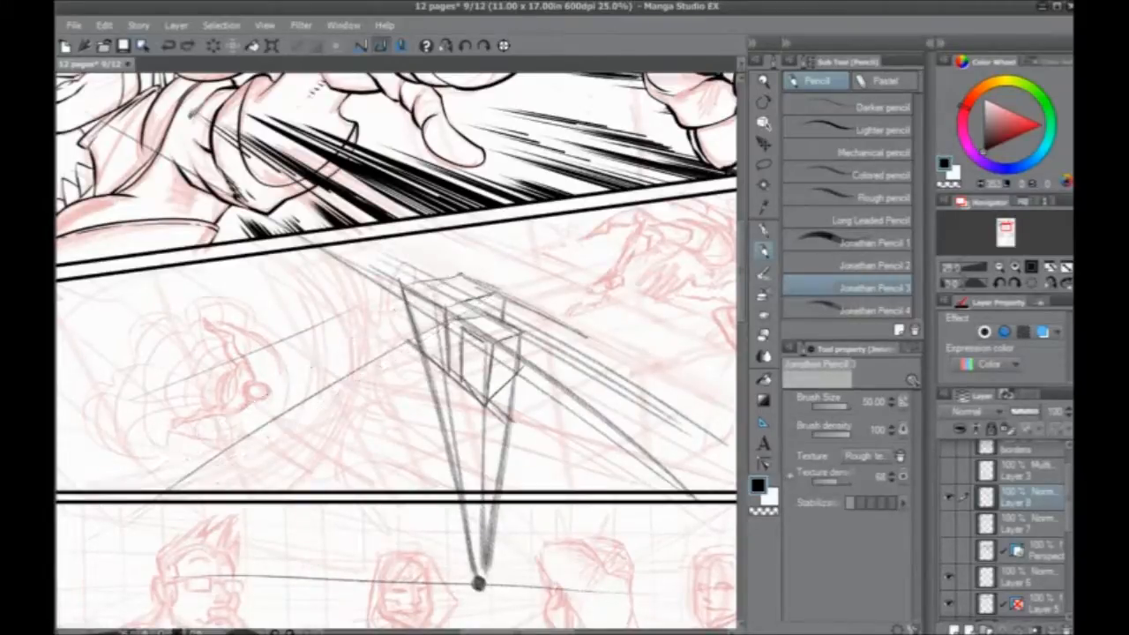
# Step: Extend the boxes' receding edges to a point near the panel's upper right and toward the upper left
pyautogui.moveTo(439, 279); pyautogui.dragTo(626, 234)
pyautogui.moveTo(454, 311); pyautogui.dragTo(677, 233)
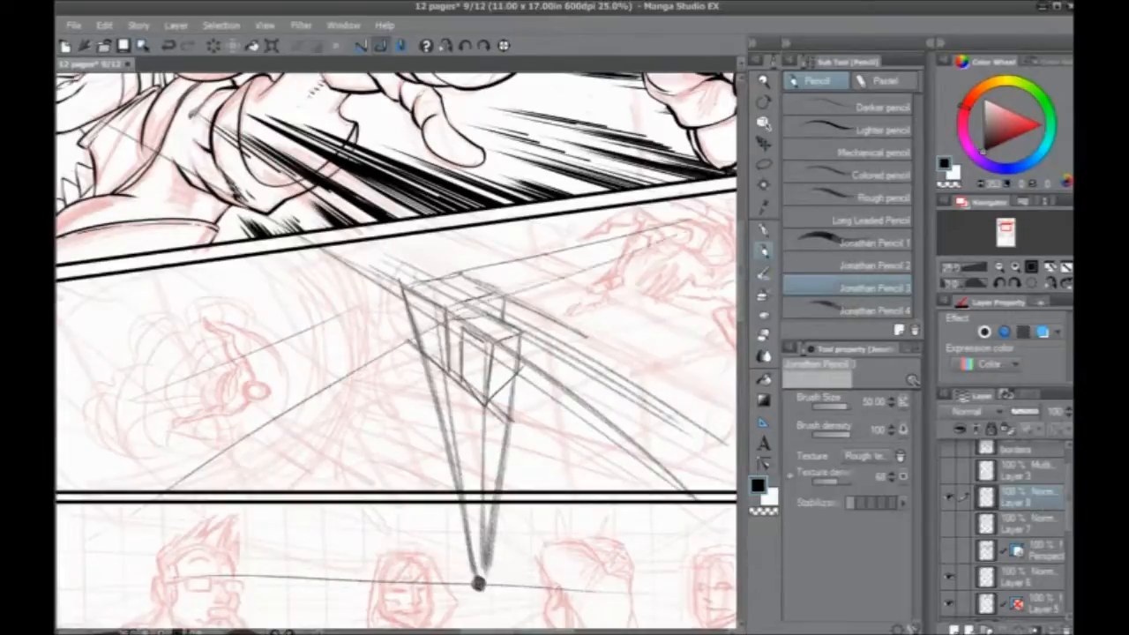
pyautogui.moveTo(472, 323); pyautogui.dragTo(676, 228)
pyautogui.moveTo(524, 335); pyautogui.dragTo(714, 236)
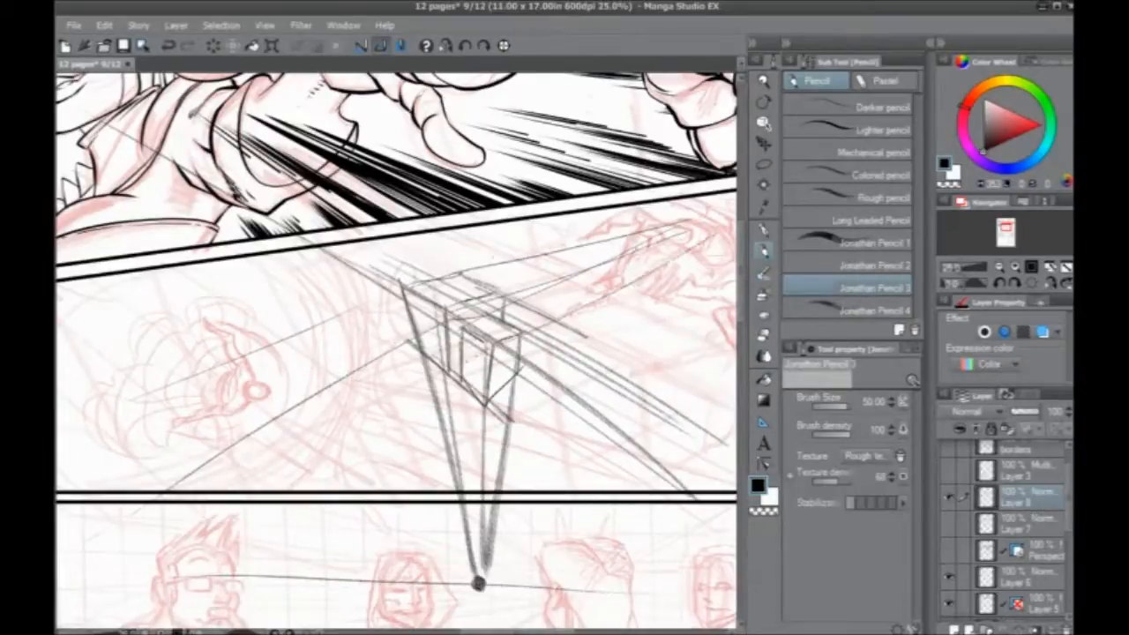
pyautogui.moveTo(501, 298); pyautogui.dragTo(286, 200)
pyautogui.moveTo(445, 323); pyautogui.dragTo(284, 220)
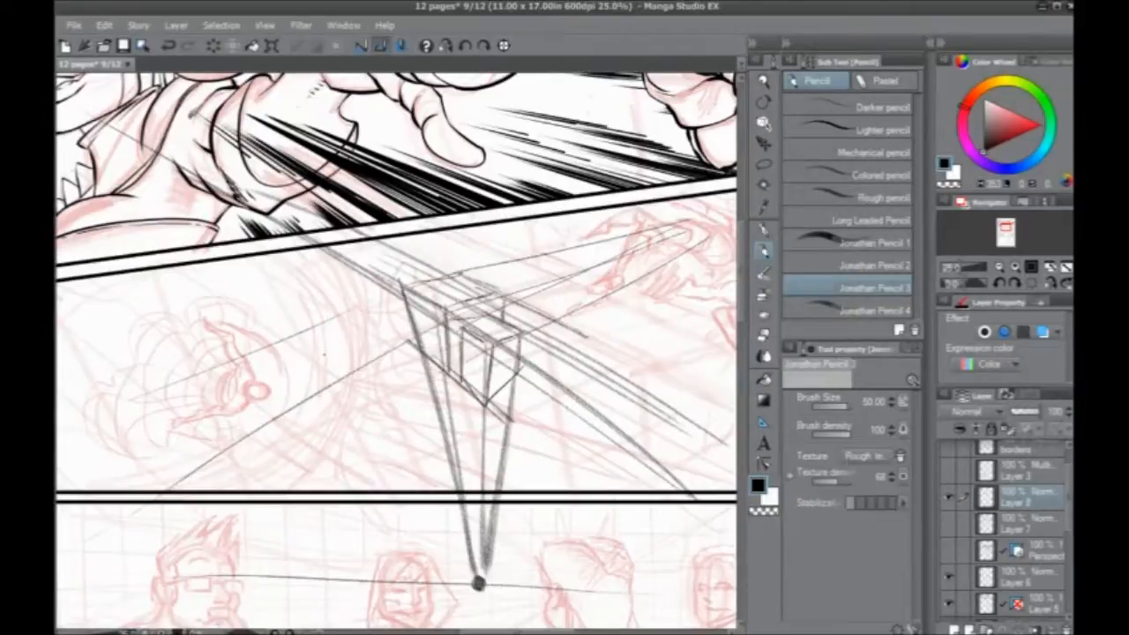
# Step: Draw a near-horizontal horizon line between the upper right and upper left convergence points, with guide lines back to the boxes
pyautogui.moveTo(666, 220); pyautogui.dragTo(116, 189)
pyautogui.moveTo(692, 226); pyautogui.dragTo(144, 215)
pyautogui.moveTo(692, 226)
pyautogui.mouseDown()
pyautogui.moveTo(133, 204)
pyautogui.moveTo(508, 392)
pyautogui.mouseUp()
pyautogui.moveTo(153, 198)
pyautogui.mouseDown()
pyautogui.moveTo(568, 374)
pyautogui.moveTo(607, 344)
pyautogui.mouseUp()
pyautogui.moveTo(509, 255); pyautogui.dragTo(332, 285)
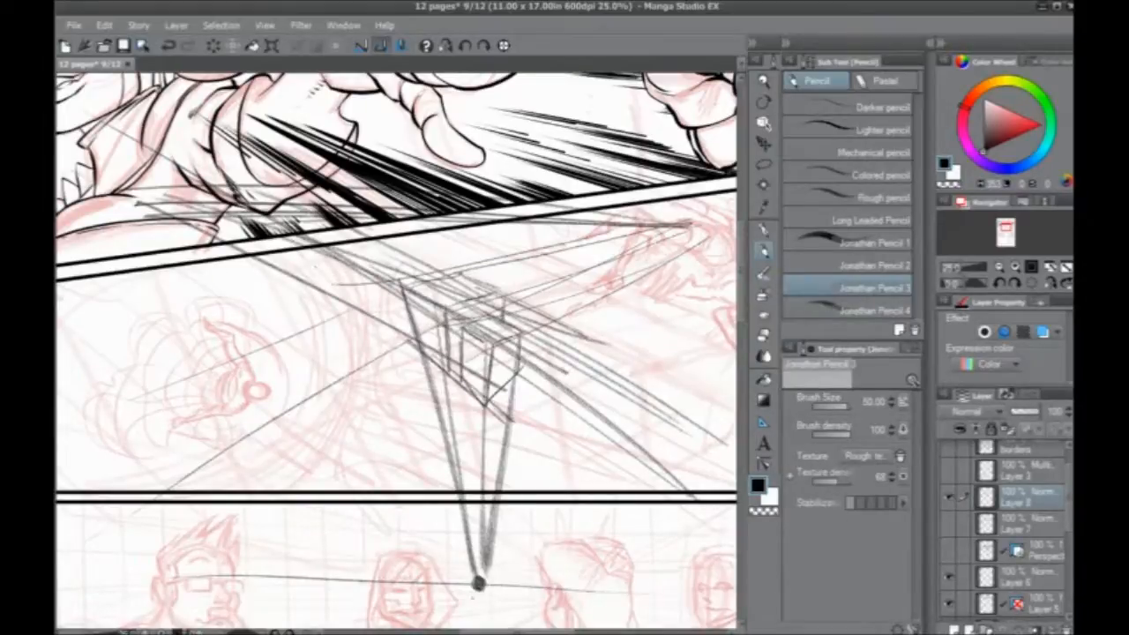
# Step: Retrace the steep lines between the boxes' corners and the lower convergence point
pyautogui.moveTo(480, 600); pyautogui.dragTo(522, 263)
pyautogui.moveTo(450, 269); pyautogui.dragTo(481, 608)
pyautogui.moveTo(468, 573)
pyautogui.mouseDown()
pyautogui.moveTo(462, 462)
pyautogui.moveTo(406, 296)
pyautogui.mouseUp()
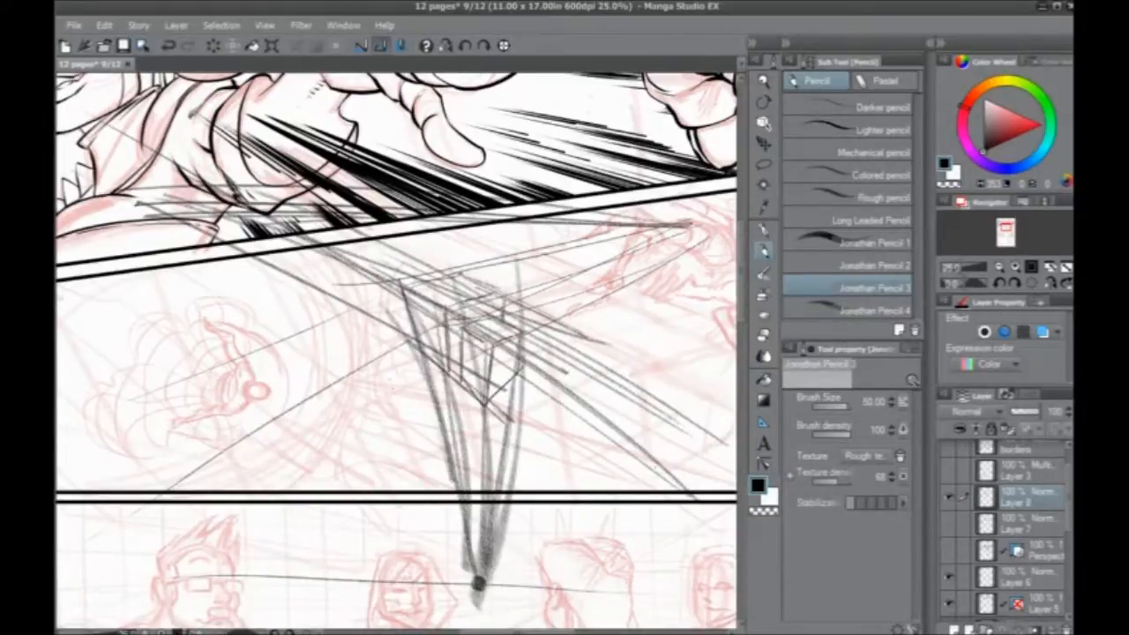
# Step: Hide the box sketch layer, add a new blank layer and activate the Perspective ruler
pyautogui.click(948, 499)
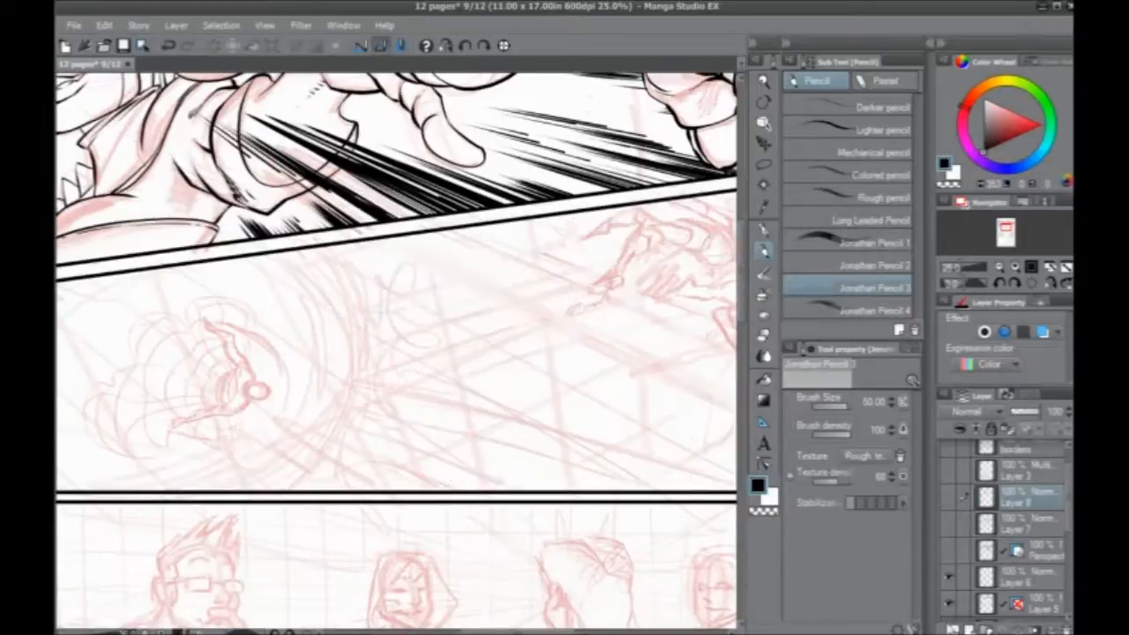
pyautogui.click(953, 627)
pyautogui.click(764, 424)
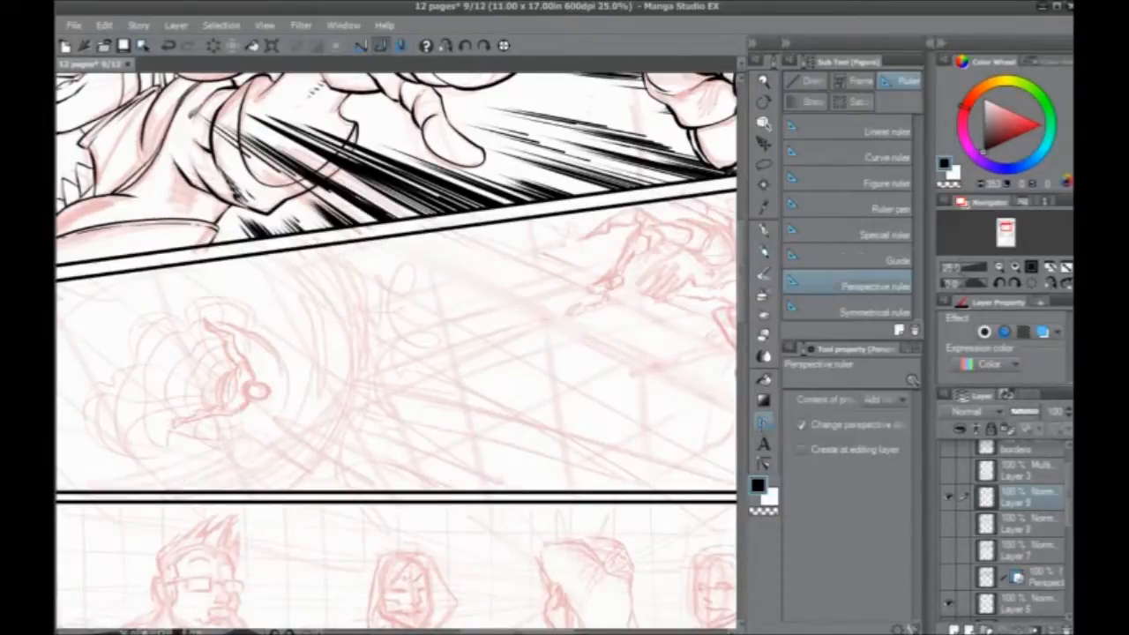
# Step: Build a three-point perspective ruler over the second panel by tracing pairs of converging lines from its sketch
pyautogui.scroll(-2, 567, 380)
pyautogui.moveTo(361, 414); pyautogui.dragTo(202, 436)
pyautogui.moveTo(276, 426); pyautogui.dragTo(345, 343)
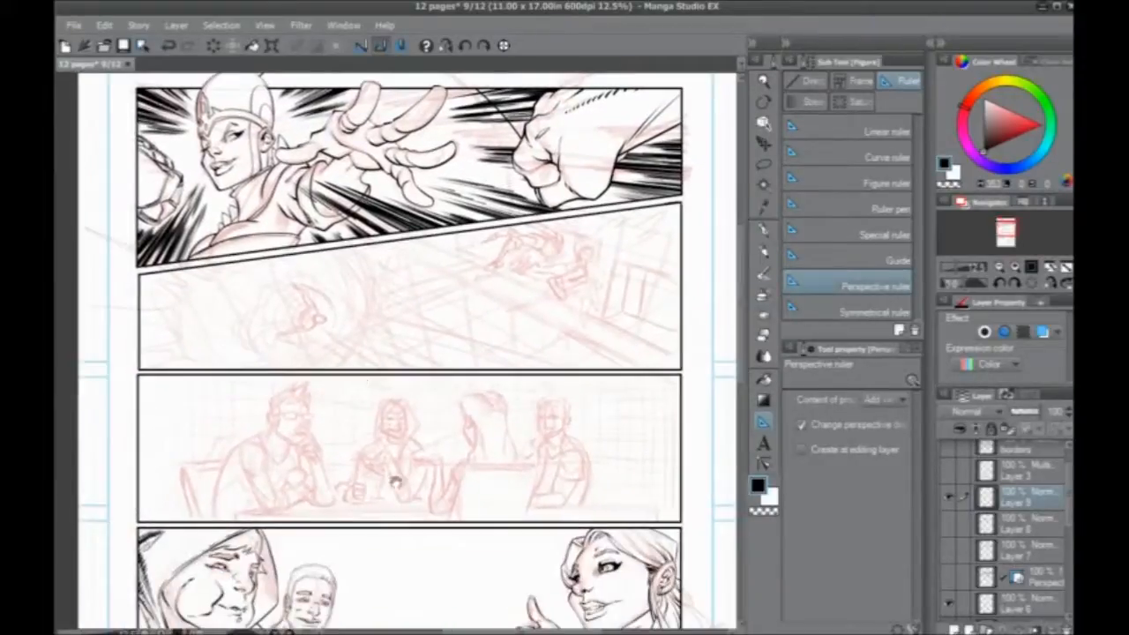
pyautogui.moveTo(396, 481); pyautogui.dragTo(387, 418)
pyautogui.moveTo(455, 552); pyautogui.dragTo(459, 543)
pyautogui.moveTo(479, 600); pyautogui.dragTo(543, 430)
pyautogui.moveTo(436, 602); pyautogui.dragTo(429, 565)
pyautogui.moveTo(153, 230); pyautogui.dragTo(311, 303)
pyautogui.moveTo(186, 218); pyautogui.dragTo(280, 256)
pyautogui.moveTo(348, 306); pyautogui.dragTo(170, 338)
pyautogui.moveTo(705, 328); pyautogui.dragTo(543, 376)
pyautogui.moveTo(666, 281); pyautogui.dragTo(582, 302)
pyautogui.moveTo(199, 477); pyautogui.dragTo(423, 297)
# Step: With the Jonathan Pencil 3 brush, rule closely spaced steep guide lines toward the lower vanishing point across the second panel's full width
pyautogui.moveTo(1041, 615); pyautogui.dragTo(1016, 578)
pyautogui.click(764, 250)
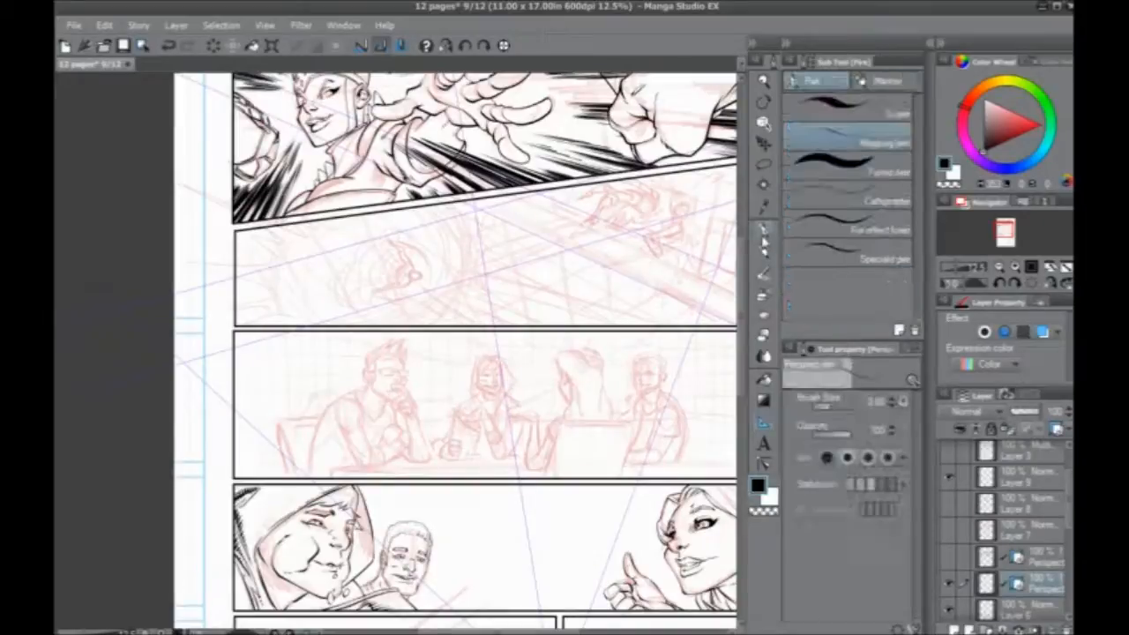
pyautogui.moveTo(443, 402); pyautogui.dragTo(419, 388)
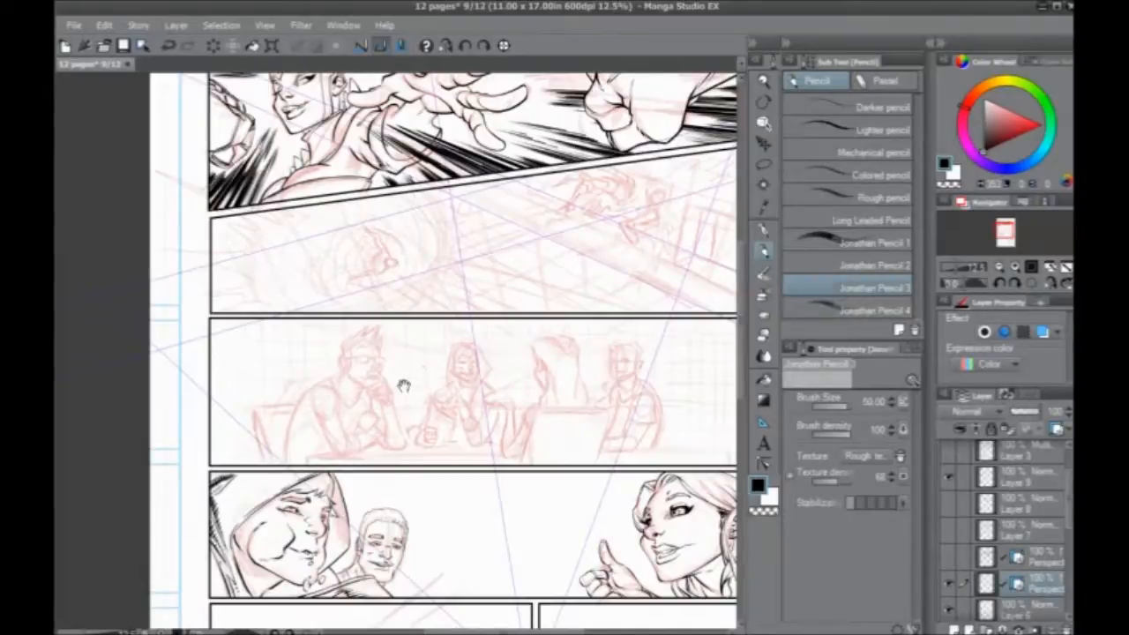
pyautogui.moveTo(405, 401); pyautogui.dragTo(426, 546)
pyautogui.moveTo(459, 330)
pyautogui.mouseDown()
pyautogui.moveTo(492, 514)
pyautogui.moveTo(482, 512)
pyautogui.mouseUp()
pyautogui.moveTo(429, 317); pyautogui.dragTo(466, 506)
pyautogui.moveTo(391, 333); pyautogui.dragTo(450, 506)
pyautogui.moveTo(370, 335); pyautogui.dragTo(427, 497)
pyautogui.moveTo(342, 353)
pyautogui.mouseDown()
pyautogui.moveTo(417, 503)
pyautogui.moveTo(388, 493)
pyautogui.mouseUp()
pyautogui.moveTo(312, 342)
pyautogui.mouseDown()
pyautogui.moveTo(378, 487)
pyautogui.moveTo(370, 499)
pyautogui.mouseUp()
pyautogui.moveTo(282, 351); pyautogui.dragTo(349, 496)
pyautogui.moveTo(253, 354); pyautogui.dragTo(332, 496)
pyautogui.moveTo(231, 364)
pyautogui.mouseDown()
pyautogui.moveTo(321, 497)
pyautogui.moveTo(301, 492)
pyautogui.mouseUp()
pyautogui.moveTo(204, 391); pyautogui.dragTo(297, 494)
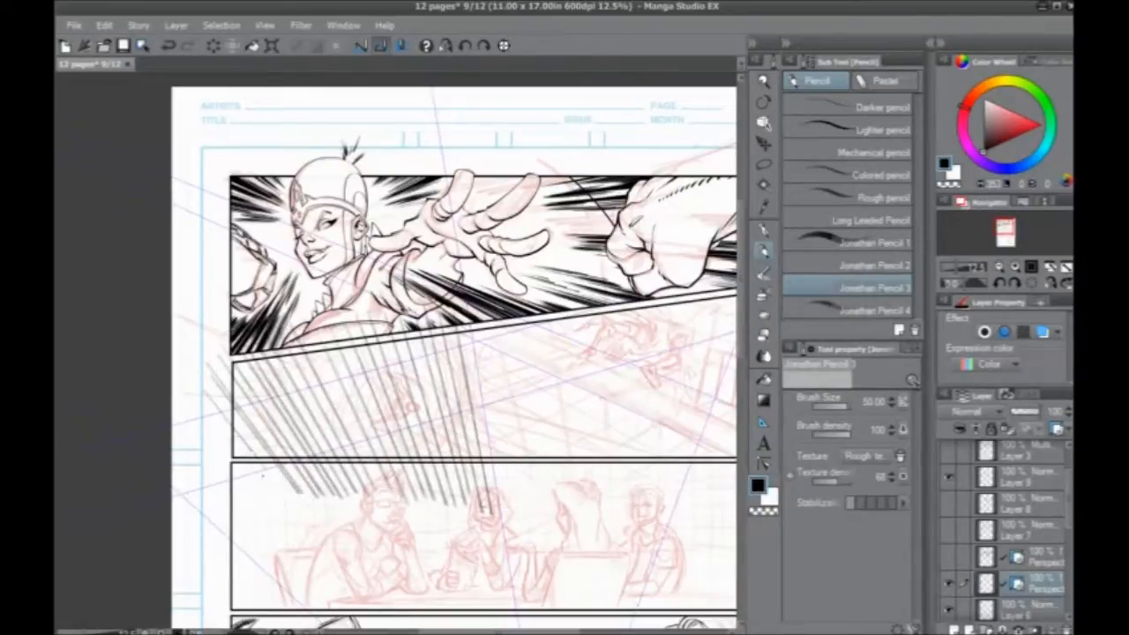
pyautogui.moveTo(490, 459); pyautogui.dragTo(366, 430)
pyautogui.moveTo(343, 294); pyautogui.dragTo(372, 463)
pyautogui.moveTo(360, 291)
pyautogui.mouseDown()
pyautogui.moveTo(381, 451)
pyautogui.moveTo(393, 465)
pyautogui.mouseUp()
pyautogui.moveTo(410, 286)
pyautogui.mouseDown()
pyautogui.moveTo(404, 462)
pyautogui.moveTo(425, 462)
pyautogui.mouseUp()
pyautogui.moveTo(451, 282)
pyautogui.mouseDown()
pyautogui.moveTo(441, 460)
pyautogui.moveTo(454, 460)
pyautogui.mouseUp()
pyautogui.moveTo(496, 282)
pyautogui.mouseDown()
pyautogui.moveTo(470, 452)
pyautogui.moveTo(491, 452)
pyautogui.mouseUp()
pyautogui.moveTo(556, 247); pyautogui.dragTo(510, 452)
pyautogui.moveTo(575, 261)
pyautogui.mouseDown()
pyautogui.moveTo(520, 457)
pyautogui.moveTo(532, 451)
pyautogui.mouseUp()
pyautogui.moveTo(614, 254); pyautogui.dragTo(543, 456)
pyautogui.moveTo(623, 266)
pyautogui.mouseDown()
pyautogui.moveTo(555, 455)
pyautogui.moveTo(567, 452)
pyautogui.mouseUp()
pyautogui.moveTo(649, 268); pyautogui.dragTo(579, 451)
pyautogui.moveTo(661, 289); pyautogui.dragTo(588, 449)
pyautogui.moveTo(667, 339); pyautogui.dragTo(608, 453)
# Step: Rule the guide lines that rise gently to the right across the second panel, following the perspective ruler
pyautogui.moveTo(608, 441); pyautogui.dragTo(542, 389)
pyautogui.moveTo(628, 307); pyautogui.dragTo(545, 445)
pyautogui.moveTo(628, 296)
pyautogui.mouseDown()
pyautogui.moveTo(439, 350)
pyautogui.moveTo(413, 378)
pyautogui.mouseUp()
pyautogui.moveTo(613, 318); pyautogui.dragTo(429, 378)
pyautogui.moveTo(619, 328); pyautogui.dragTo(515, 501)
pyautogui.moveTo(607, 335); pyautogui.dragTo(437, 394)
pyautogui.moveTo(616, 282)
pyautogui.mouseDown()
pyautogui.moveTo(350, 365)
pyautogui.moveTo(262, 376)
pyautogui.mouseUp()
pyautogui.moveTo(616, 259)
pyautogui.mouseDown()
pyautogui.moveTo(224, 377)
pyautogui.moveTo(338, 433)
pyautogui.mouseUp()
pyautogui.press('Tab')
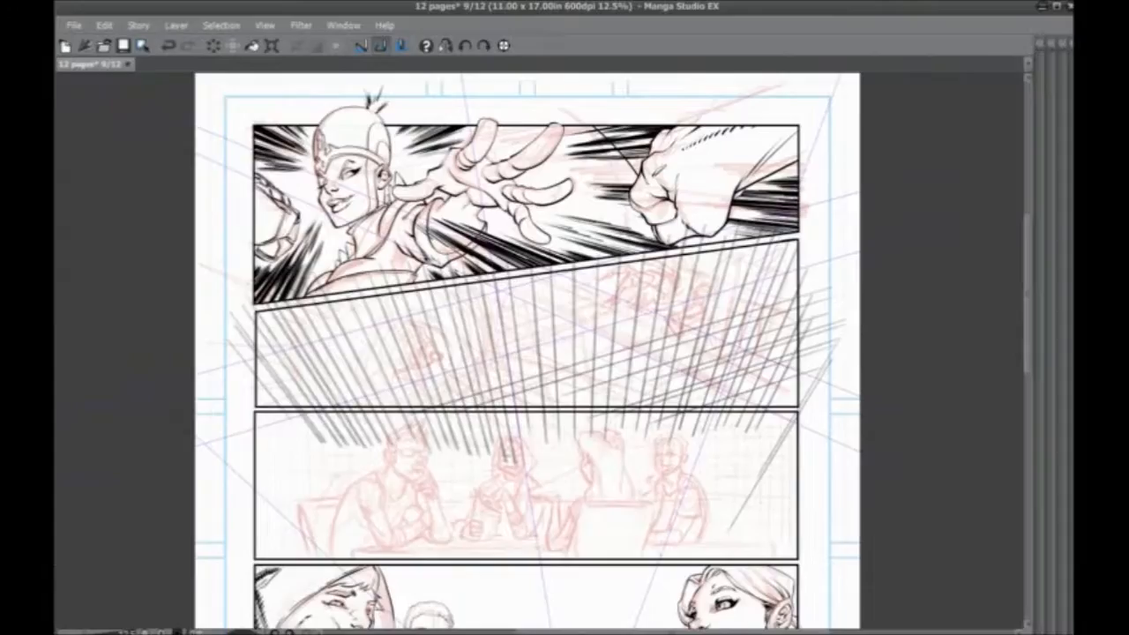
pyautogui.moveTo(212, 273); pyautogui.dragTo(237, 425)
pyautogui.moveTo(719, 199)
pyautogui.mouseDown()
pyautogui.moveTo(437, 465)
pyautogui.moveTo(328, 553)
pyautogui.moveTo(606, 276)
pyautogui.moveTo(288, 573)
pyautogui.mouseUp()
pyautogui.moveTo(705, 168); pyautogui.dragTo(542, 293)
pyautogui.moveTo(631, 233); pyautogui.dragTo(333, 529)
pyautogui.moveTo(688, 160); pyautogui.dragTo(268, 543)
pyautogui.moveTo(621, 205); pyautogui.dragTo(259, 533)
pyautogui.moveTo(529, 259); pyautogui.dragTo(256, 506)
pyautogui.moveTo(432, 323); pyautogui.dragTo(249, 485)
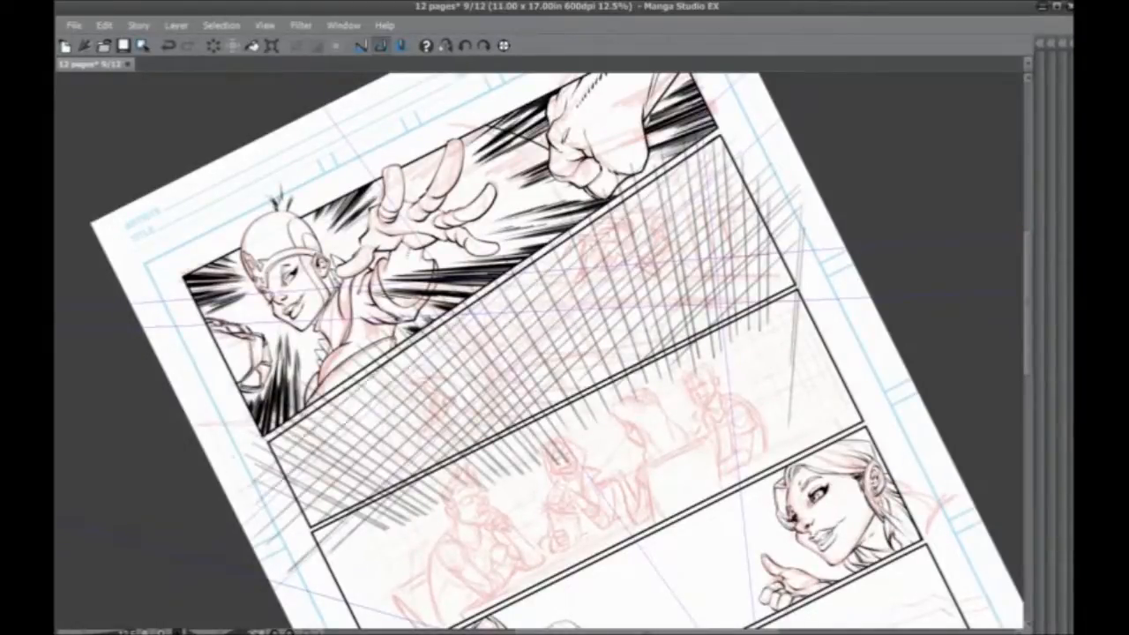
# Step: Reset the canvas rotation and rule the guide lines that descend to the right across the second panel, completing the grid
pyautogui.click(504, 46)
pyautogui.moveTo(217, 349); pyautogui.dragTo(358, 449)
pyautogui.moveTo(213, 325); pyautogui.dragTo(406, 463)
pyautogui.moveTo(204, 309); pyautogui.dragTo(450, 481)
pyautogui.moveTo(200, 285); pyautogui.dragTo(491, 479)
pyautogui.moveTo(201, 263)
pyautogui.mouseDown()
pyautogui.moveTo(556, 466)
pyautogui.moveTo(548, 479)
pyautogui.mouseUp()
pyautogui.moveTo(226, 259); pyautogui.dragTo(597, 485)
pyautogui.moveTo(308, 274); pyautogui.dragTo(649, 462)
pyautogui.moveTo(391, 280); pyautogui.dragTo(726, 451)
pyautogui.moveTo(374, 249); pyautogui.dragTo(787, 441)
pyautogui.moveTo(466, 254); pyautogui.dragTo(859, 423)
pyautogui.moveTo(486, 230); pyautogui.dragTo(860, 375)
pyautogui.moveTo(575, 229); pyautogui.dragTo(860, 337)
pyautogui.moveTo(639, 227); pyautogui.dragTo(860, 302)
pyautogui.moveTo(670, 209); pyautogui.dragTo(861, 270)
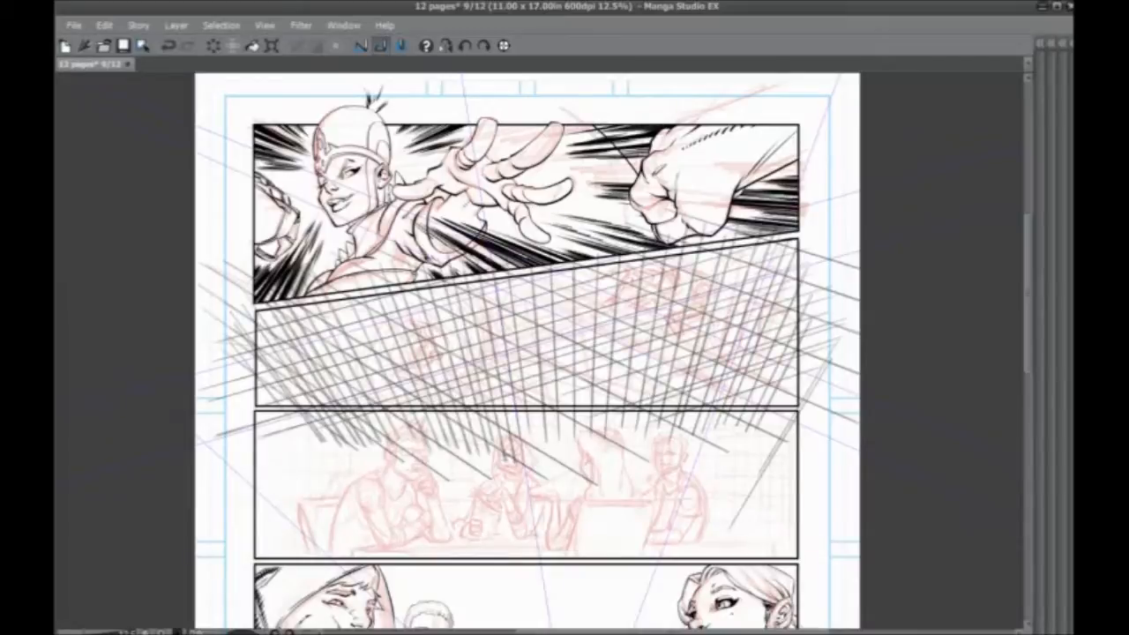
# Step: Hide the red sketch layers beneath the inks
pyautogui.press('Tab')
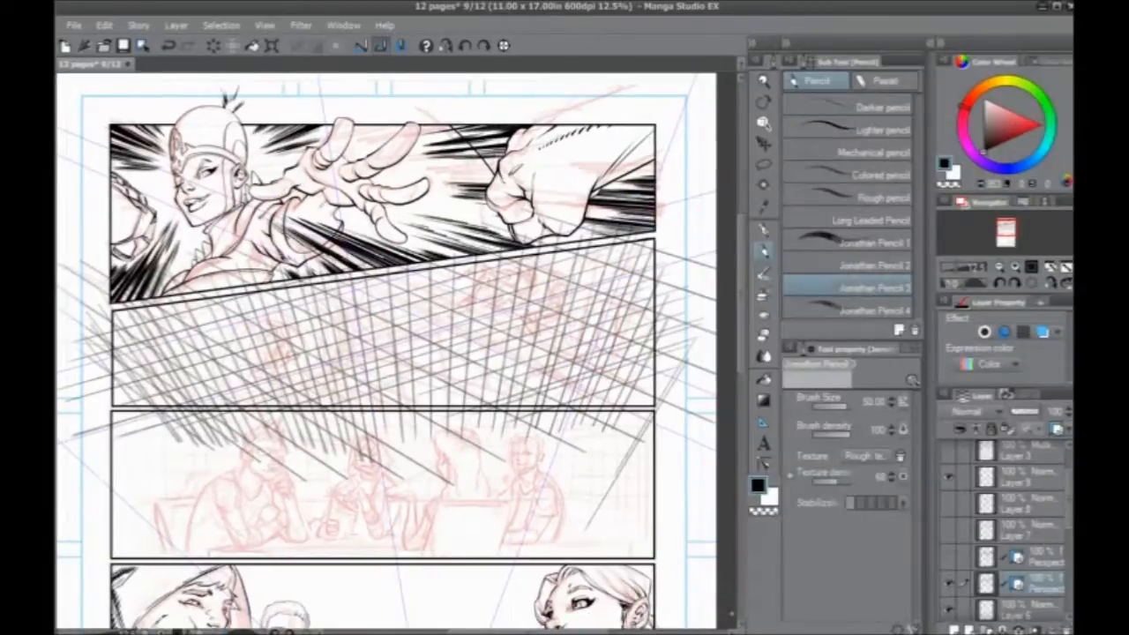
pyautogui.scroll(-5, 953, 529)
pyautogui.click(948, 533)
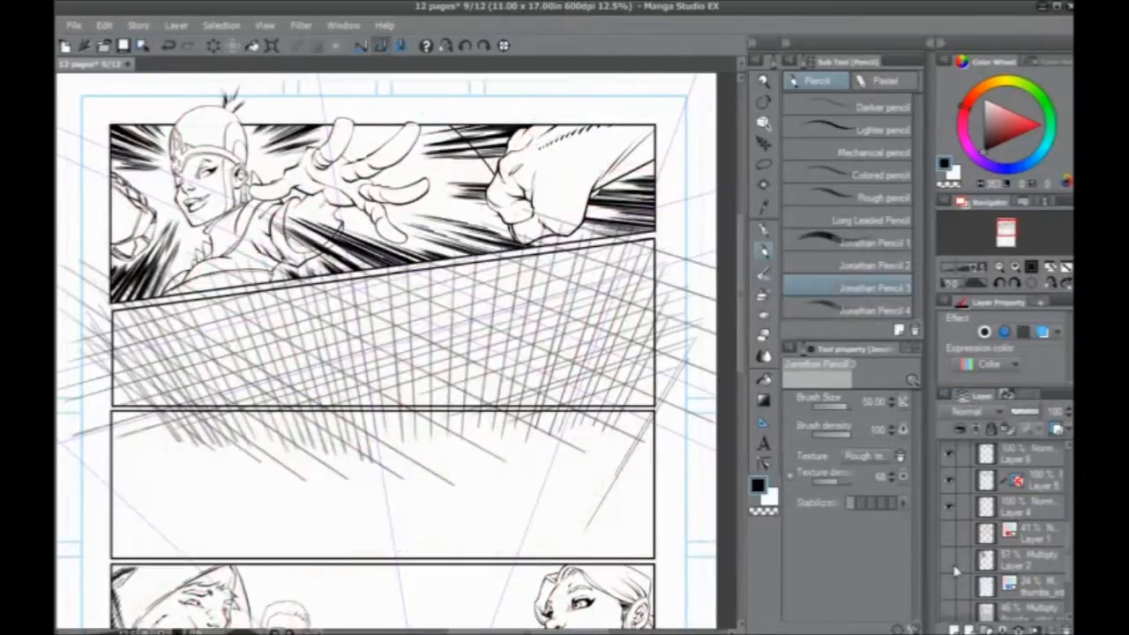
pyautogui.scroll(3, 1068, 520)
pyautogui.scroll(2, 1068, 520)
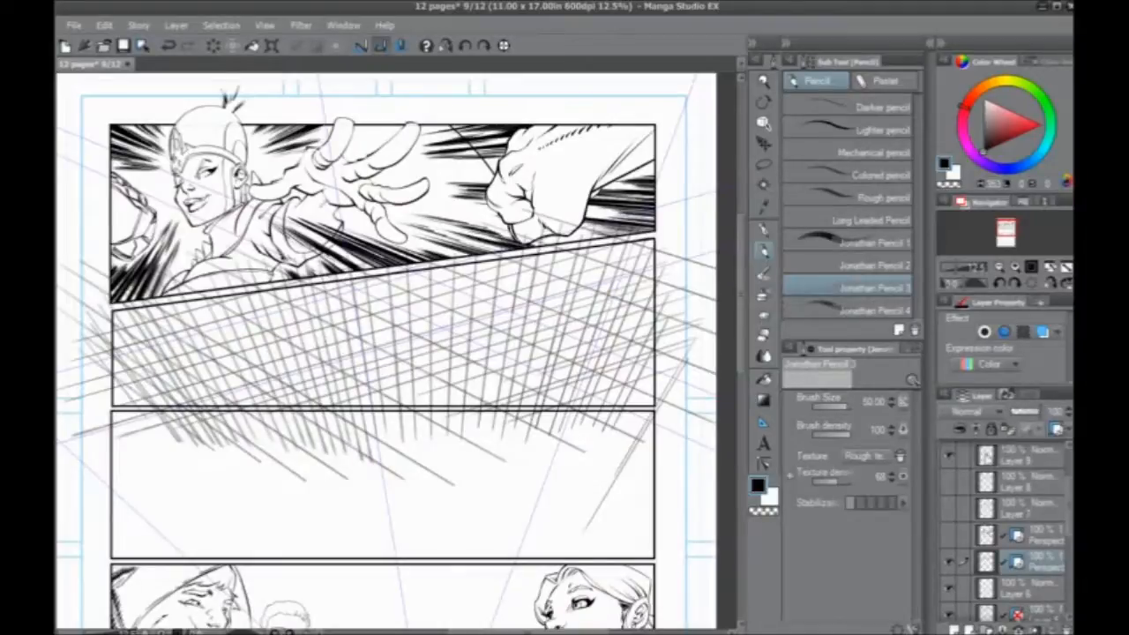
# Step: Turn the perspective grid layer blue with a layer color, add a blank layer above it and test a short pencil stroke
pyautogui.click(1043, 332)
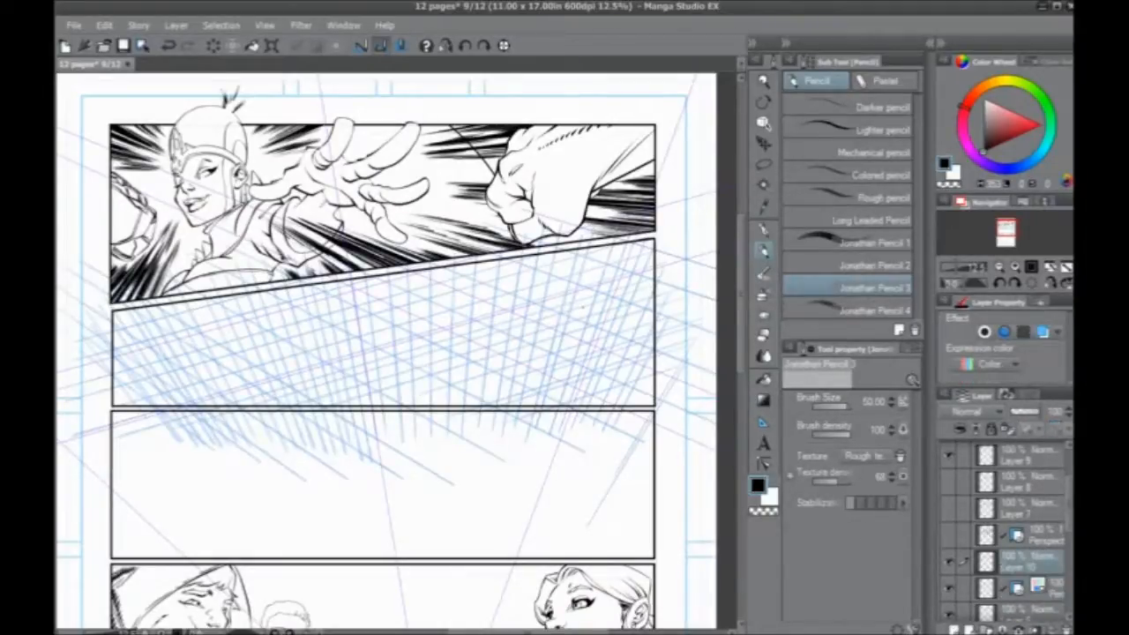
pyautogui.press('Tab')
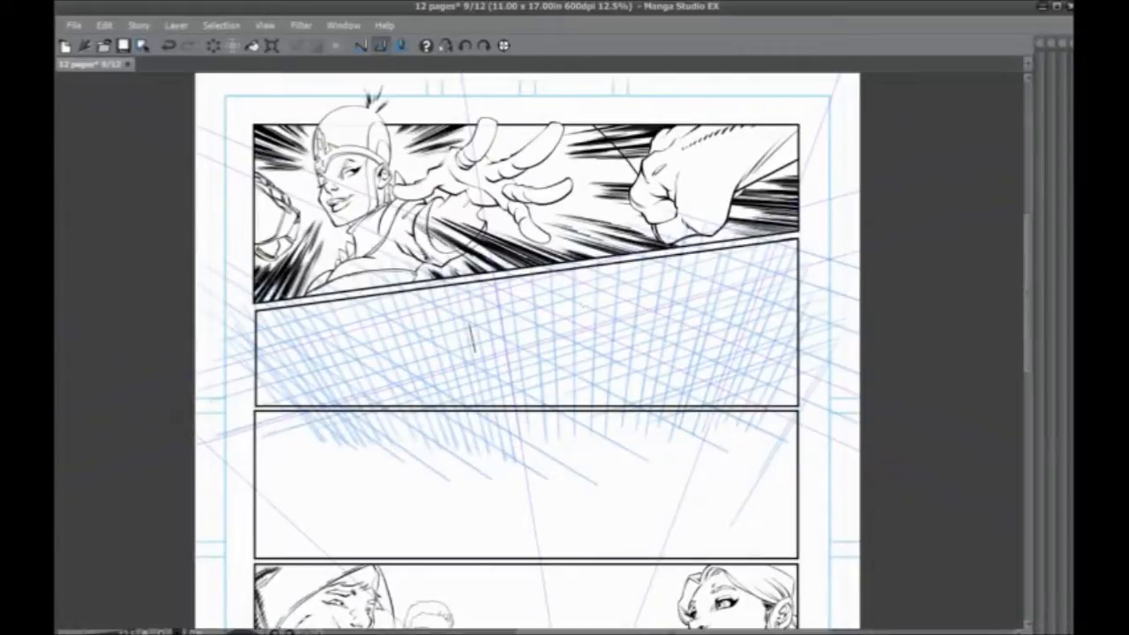
pyautogui.press('Tab')
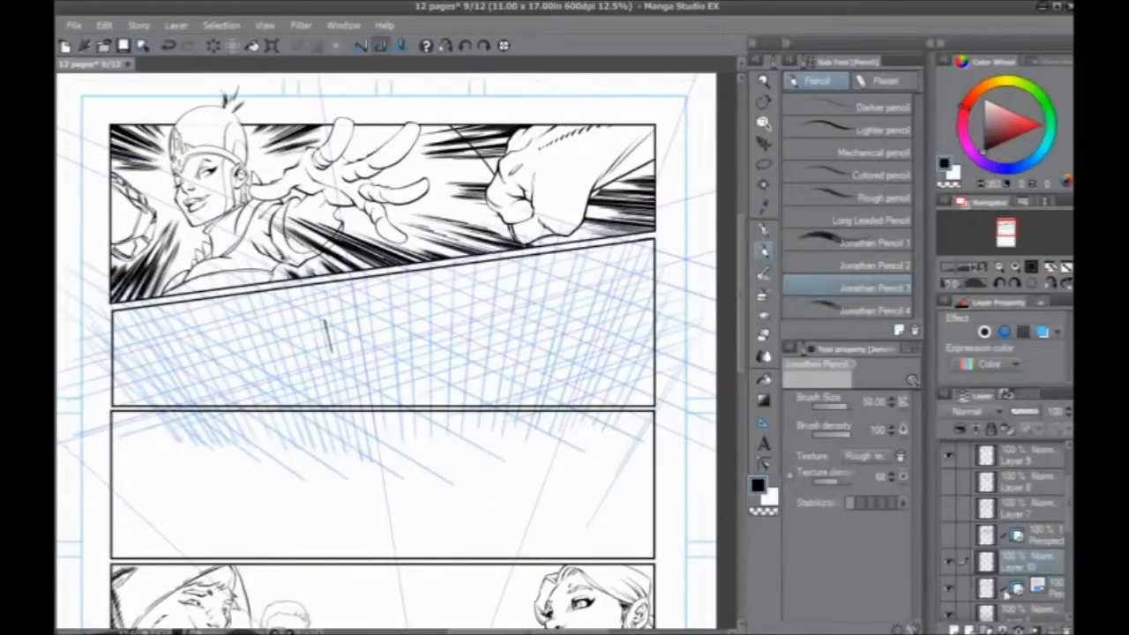
# Step: Turn off Show in All Layers for the grid layer's ruler, then activate the blank layer above and try a freehand stroke
pyautogui.click(1054, 586)
pyautogui.click(1062, 431)
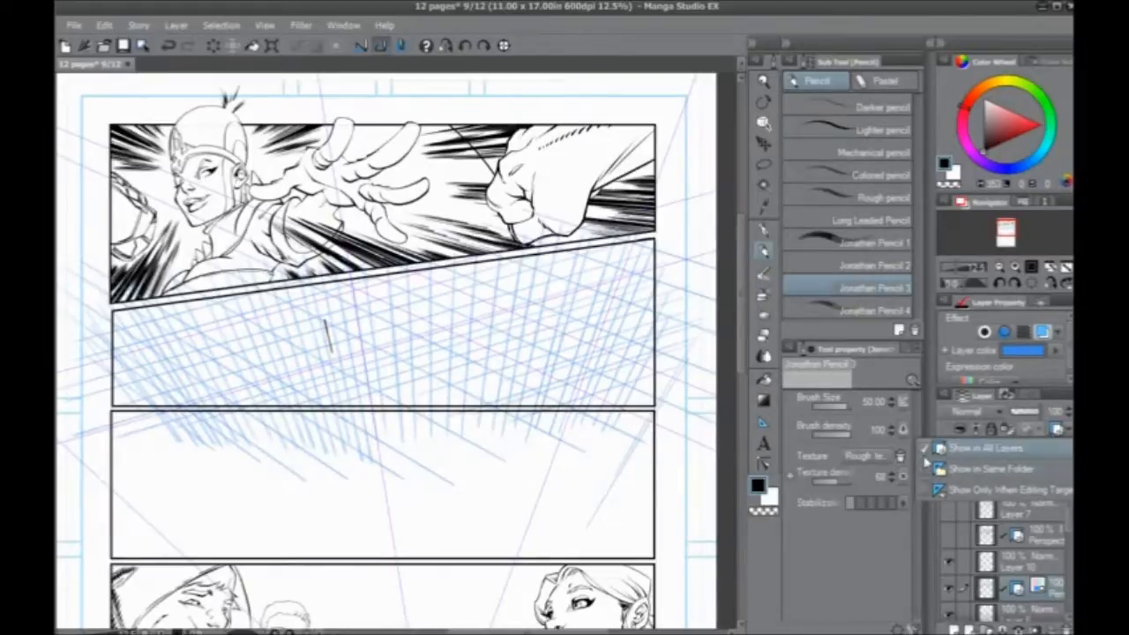
pyautogui.click(924, 452)
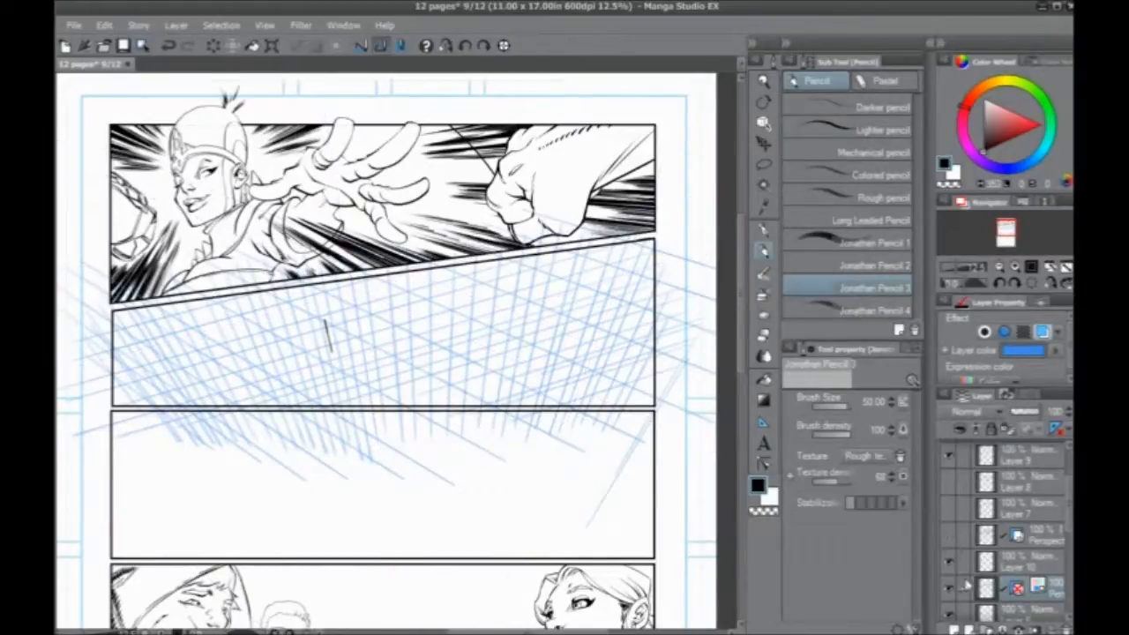
pyautogui.click(1037, 564)
pyautogui.moveTo(475, 317); pyautogui.dragTo(406, 315)
pyautogui.hotkey('ctrl', 'z')
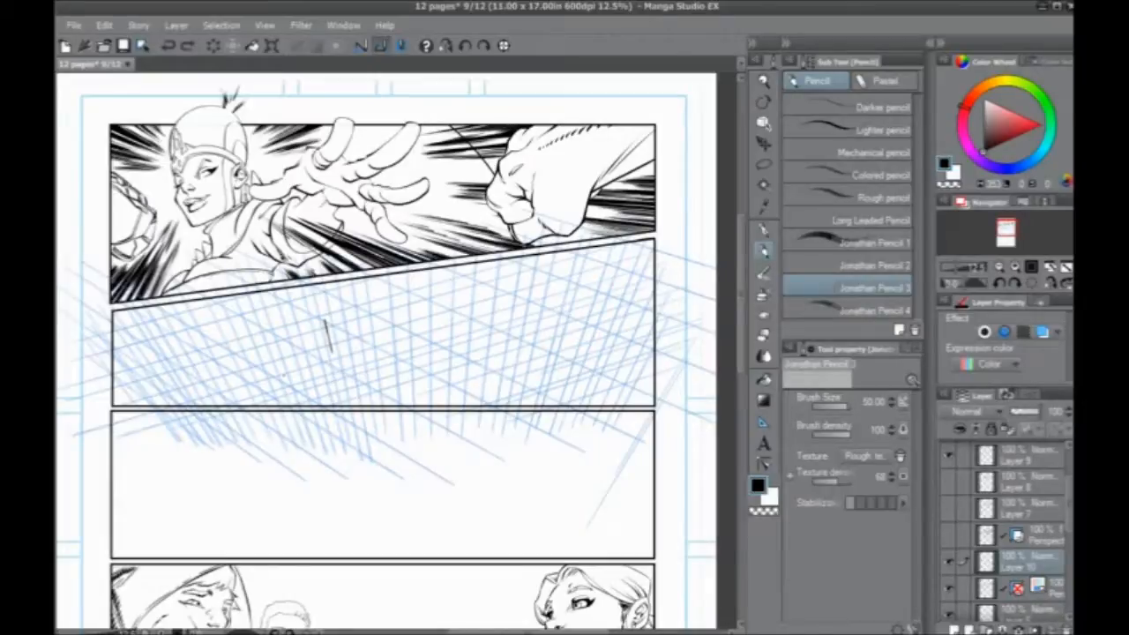
pyautogui.scroll(3, 245, 288)
pyautogui.press('Tab')
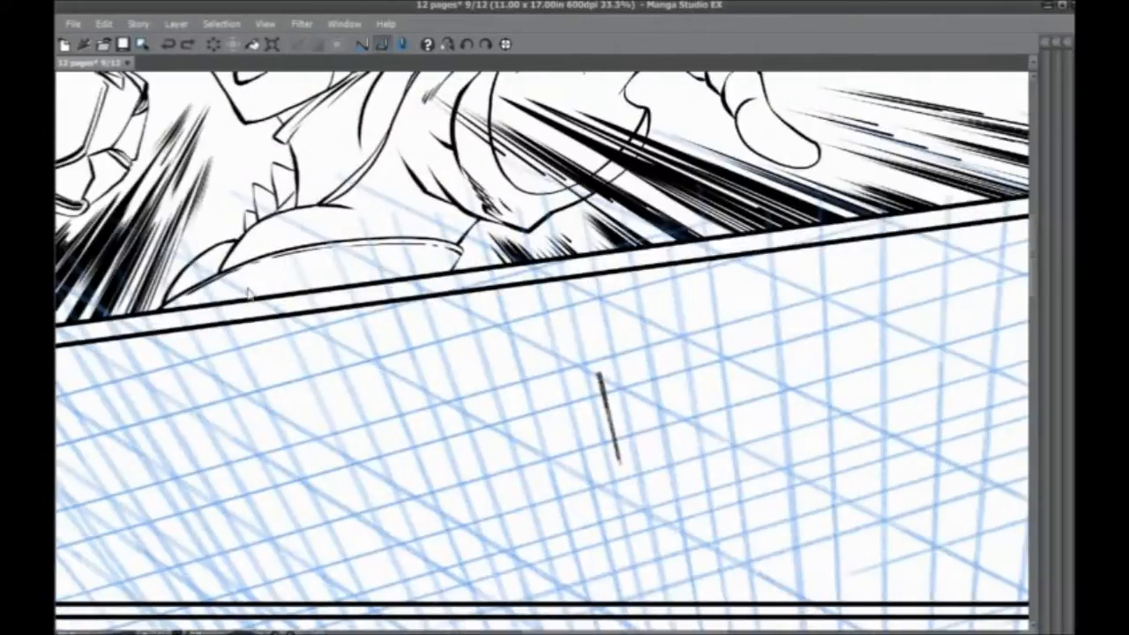
pyautogui.scroll(-1, 245, 287)
pyautogui.moveTo(517, 384); pyautogui.dragTo(366, 382)
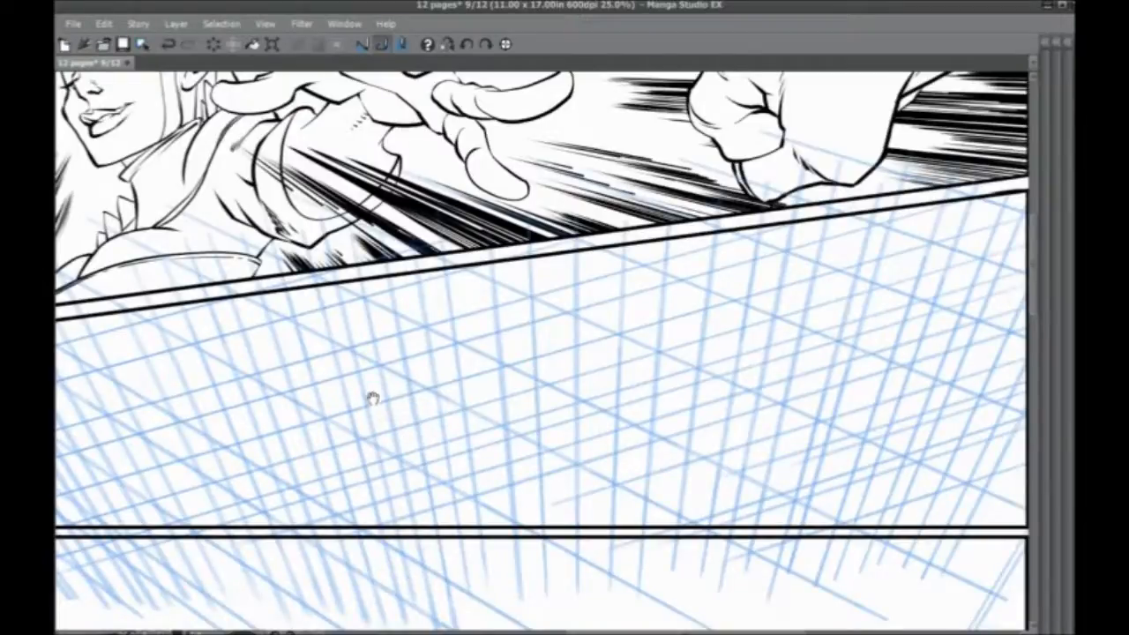
pyautogui.moveTo(370, 388); pyautogui.dragTo(374, 374)
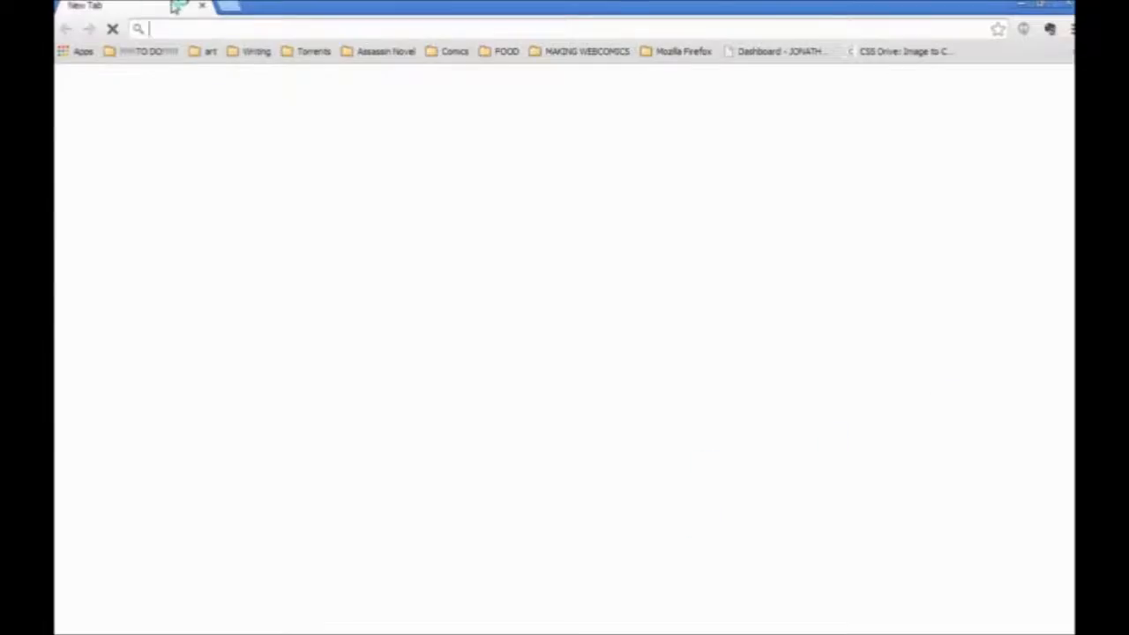
pyautogui.doubleClick(177, 4)
pyautogui.press('super+Left')
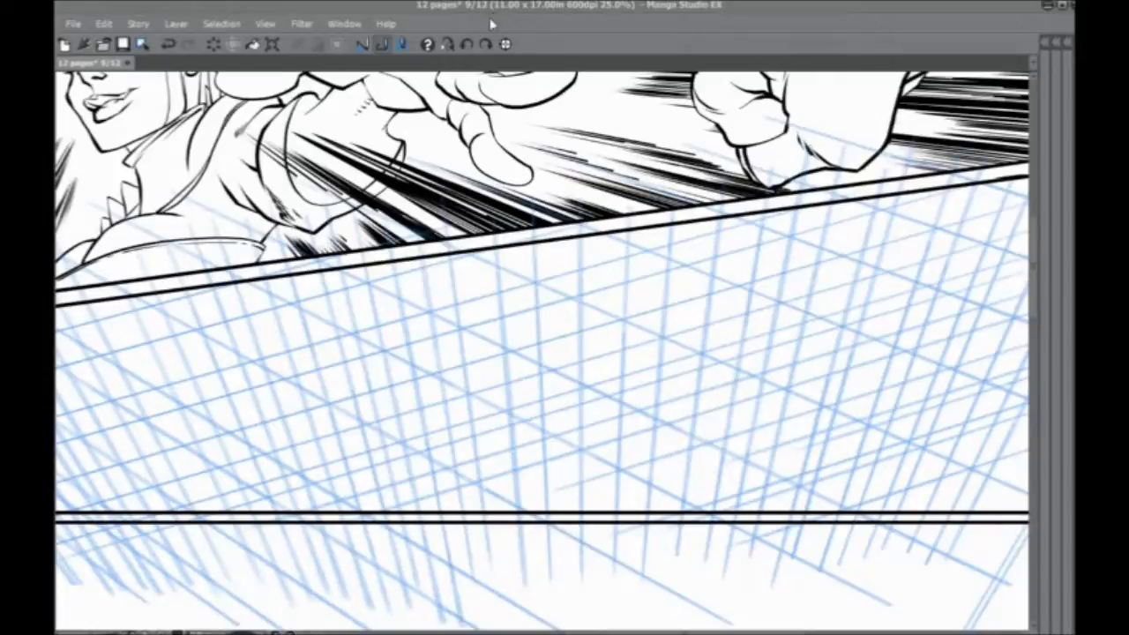
# Step: Sketch long rough lines descending from the second panel's centre to its lower right, plus a short stroke near the upper right
pyautogui.hotkey('ctrl', '-')
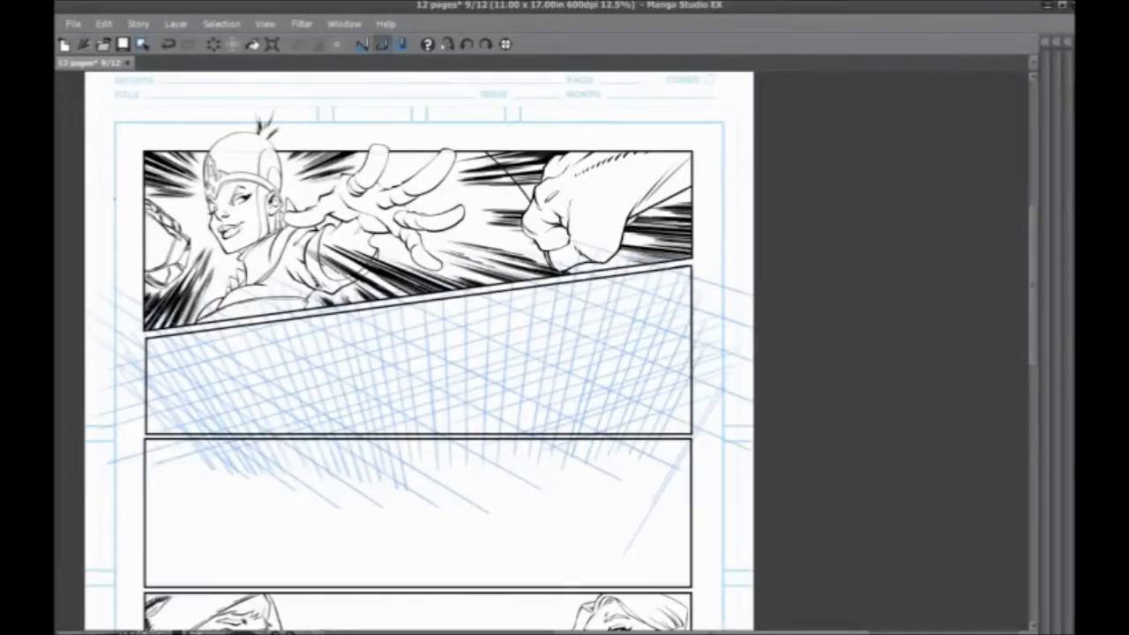
pyautogui.moveTo(253, 453); pyautogui.dragTo(306, 428)
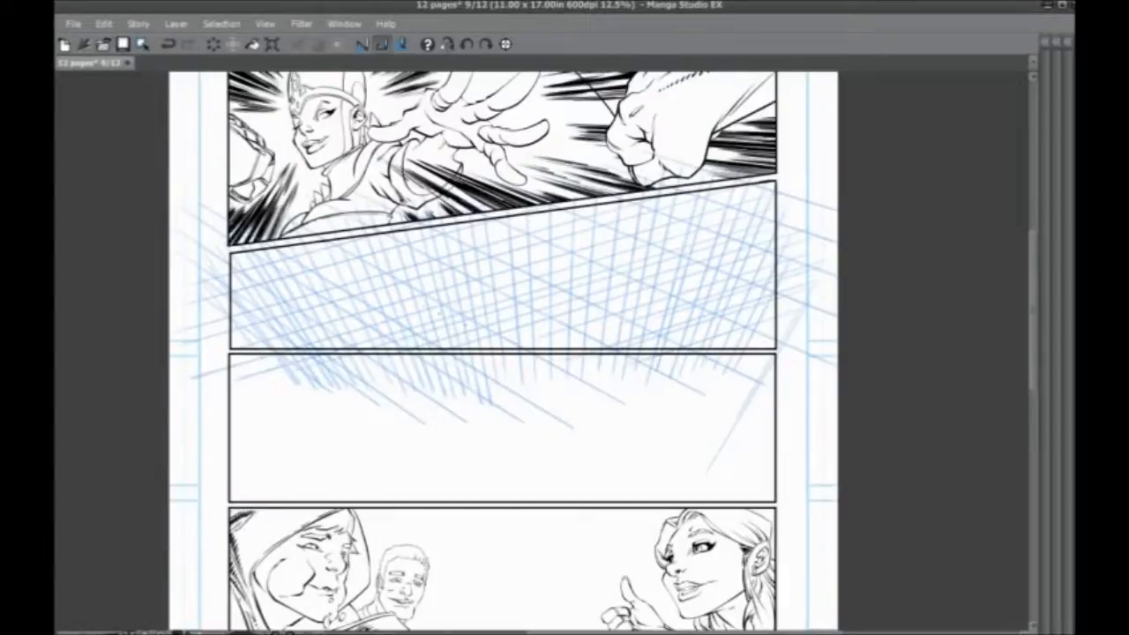
pyautogui.moveTo(702, 381); pyautogui.dragTo(484, 298)
pyautogui.moveTo(715, 388); pyautogui.dragTo(448, 284)
pyautogui.moveTo(565, 339); pyautogui.dragTo(460, 298)
pyautogui.moveTo(706, 249); pyautogui.dragTo(624, 240)
pyautogui.moveTo(493, 299); pyautogui.dragTo(499, 390)
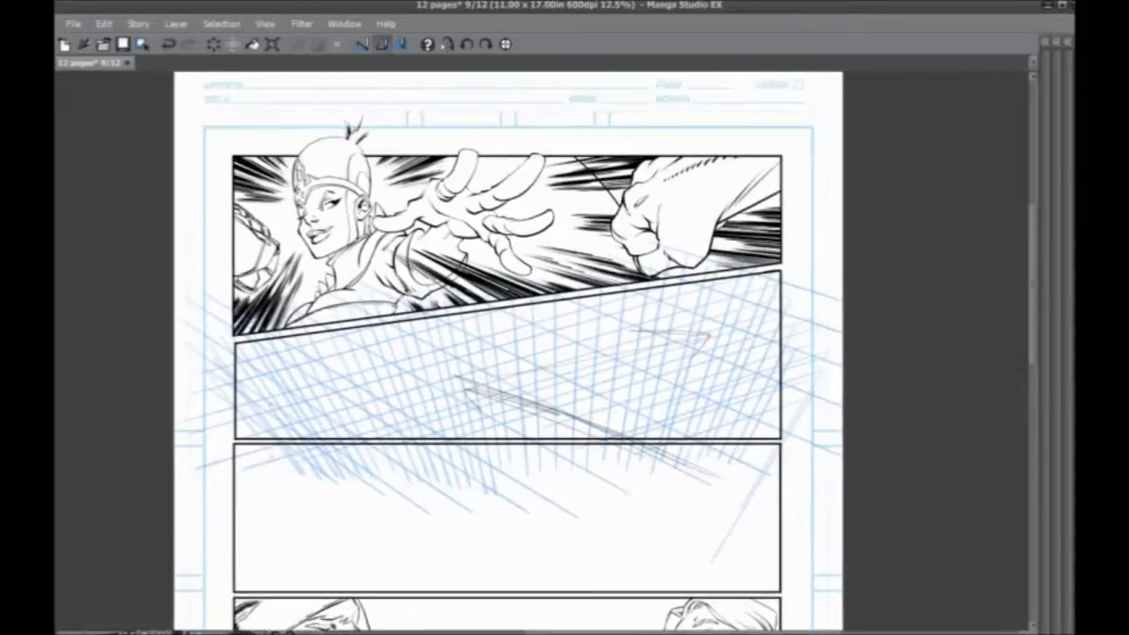
# Step: Sketch heavy directional strokes from the first panel's fist into the second panel's centre, forming a left-pointing arrow with doubled lower edges
pyautogui.moveTo(323, 189)
pyautogui.mouseDown()
pyautogui.moveTo(314, 217)
pyautogui.moveTo(441, 225)
pyautogui.mouseUp()
pyautogui.moveTo(617, 210)
pyautogui.mouseDown()
pyautogui.moveTo(696, 187)
pyautogui.moveTo(573, 309)
pyautogui.mouseUp()
pyautogui.moveTo(635, 266); pyautogui.dragTo(510, 357)
pyautogui.moveTo(599, 344); pyautogui.dragTo(462, 385)
pyautogui.moveTo(681, 299); pyautogui.dragTo(596, 344)
pyautogui.moveTo(702, 284); pyautogui.dragTo(517, 386)
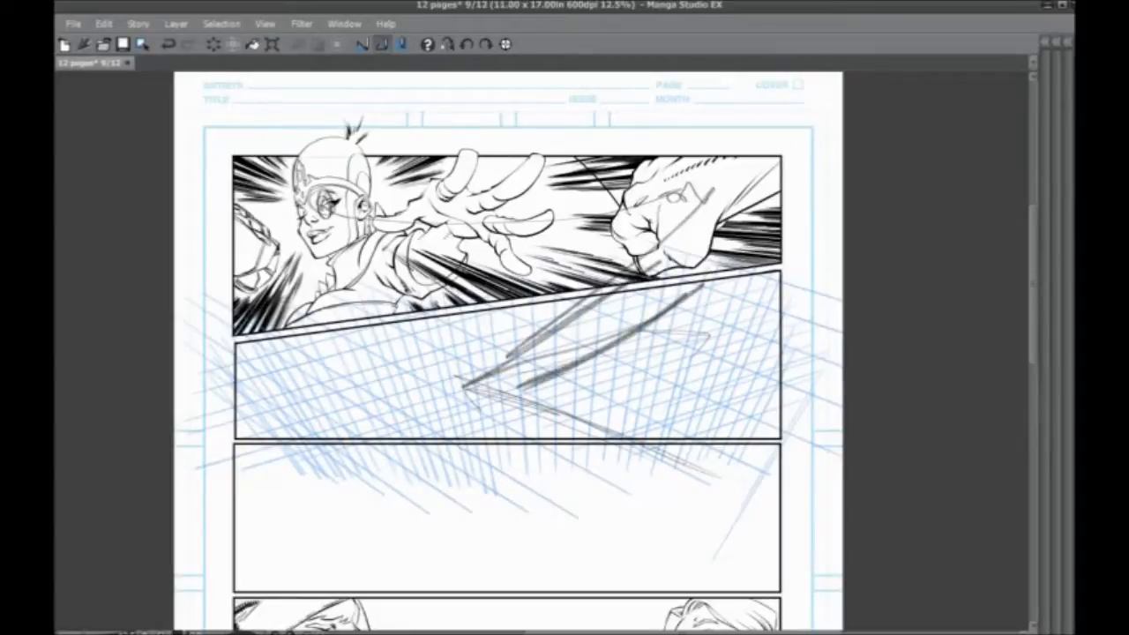
pyautogui.moveTo(483, 370); pyautogui.dragTo(632, 437)
pyautogui.moveTo(475, 394)
pyautogui.mouseDown()
pyautogui.moveTo(635, 452)
pyautogui.moveTo(599, 443)
pyautogui.mouseUp()
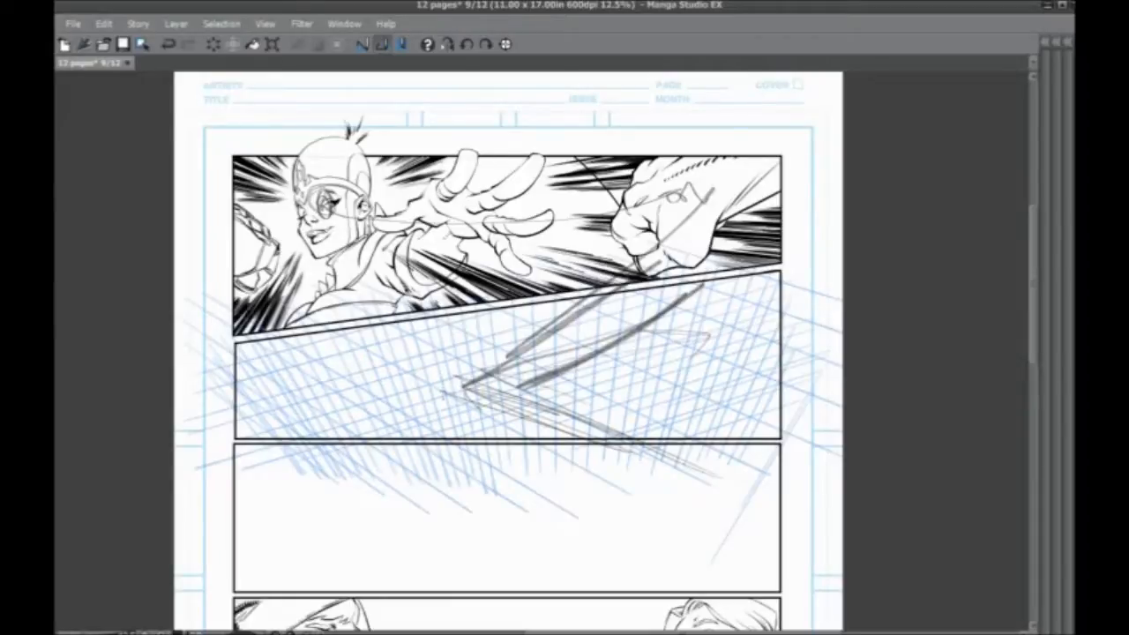
# Step: Rough in a figure with sweeping curves at the second panel's left side, erasing the arrow strokes from the centre
pyautogui.moveTo(386, 406); pyautogui.dragTo(363, 370)
pyautogui.moveTo(358, 367)
pyautogui.mouseDown()
pyautogui.moveTo(359, 409)
pyautogui.moveTo(353, 356)
pyautogui.moveTo(362, 365)
pyautogui.mouseUp()
pyautogui.moveTo(361, 367)
pyautogui.mouseDown()
pyautogui.moveTo(375, 393)
pyautogui.moveTo(351, 430)
pyautogui.moveTo(402, 427)
pyautogui.moveTo(363, 370)
pyautogui.moveTo(409, 360)
pyautogui.mouseUp()
pyautogui.moveTo(316, 360)
pyautogui.mouseDown()
pyautogui.moveTo(300, 366)
pyautogui.moveTo(418, 353)
pyautogui.mouseUp()
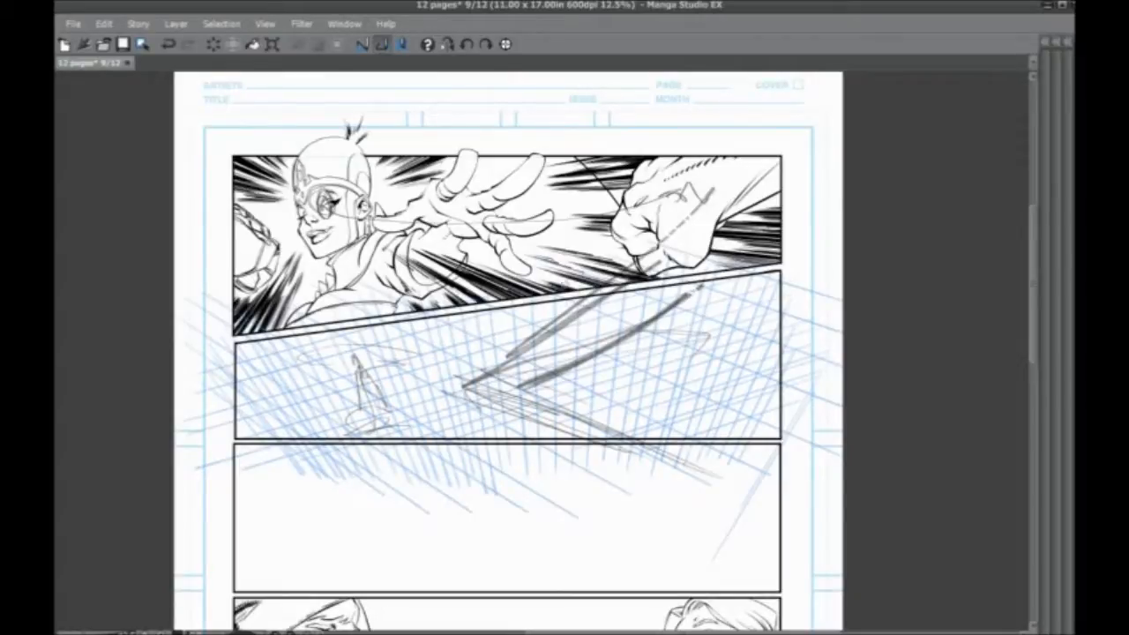
pyautogui.moveTo(464, 393)
pyautogui.mouseDown()
pyautogui.moveTo(555, 452)
pyautogui.moveTo(530, 332)
pyautogui.moveTo(649, 361)
pyautogui.moveTo(711, 284)
pyautogui.moveTo(568, 373)
pyautogui.mouseUp()
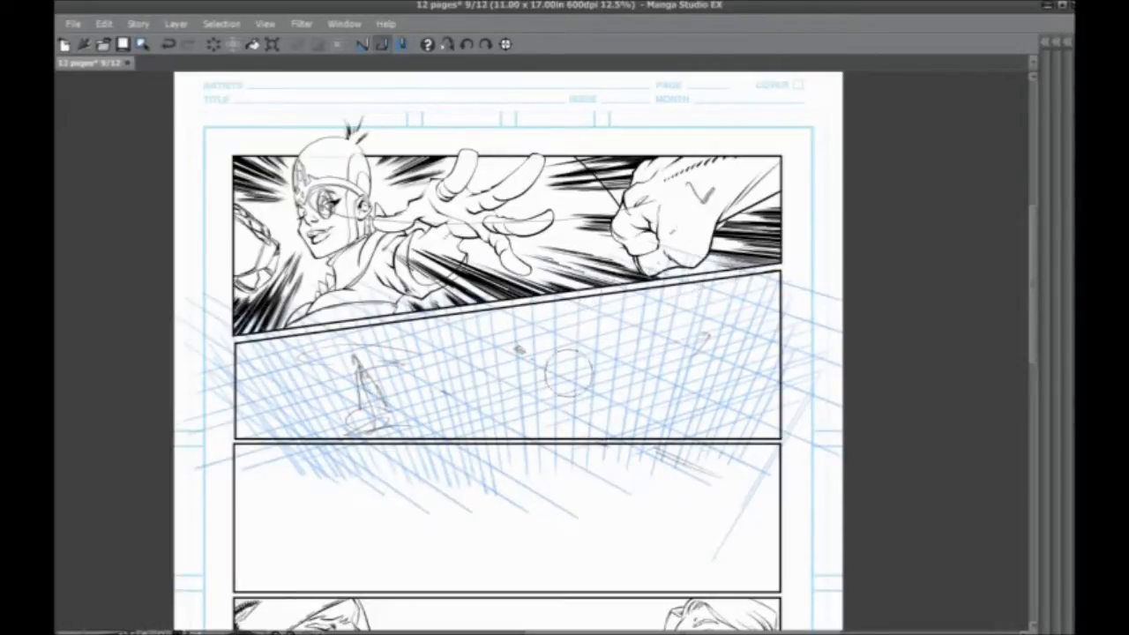
pyautogui.moveTo(352, 411); pyautogui.dragTo(307, 421)
pyautogui.moveTo(282, 428); pyautogui.dragTo(421, 422)
pyautogui.moveTo(363, 370); pyautogui.dragTo(402, 362)
pyautogui.moveTo(314, 363)
pyautogui.mouseDown()
pyautogui.moveTo(342, 343)
pyautogui.moveTo(392, 340)
pyautogui.mouseUp()
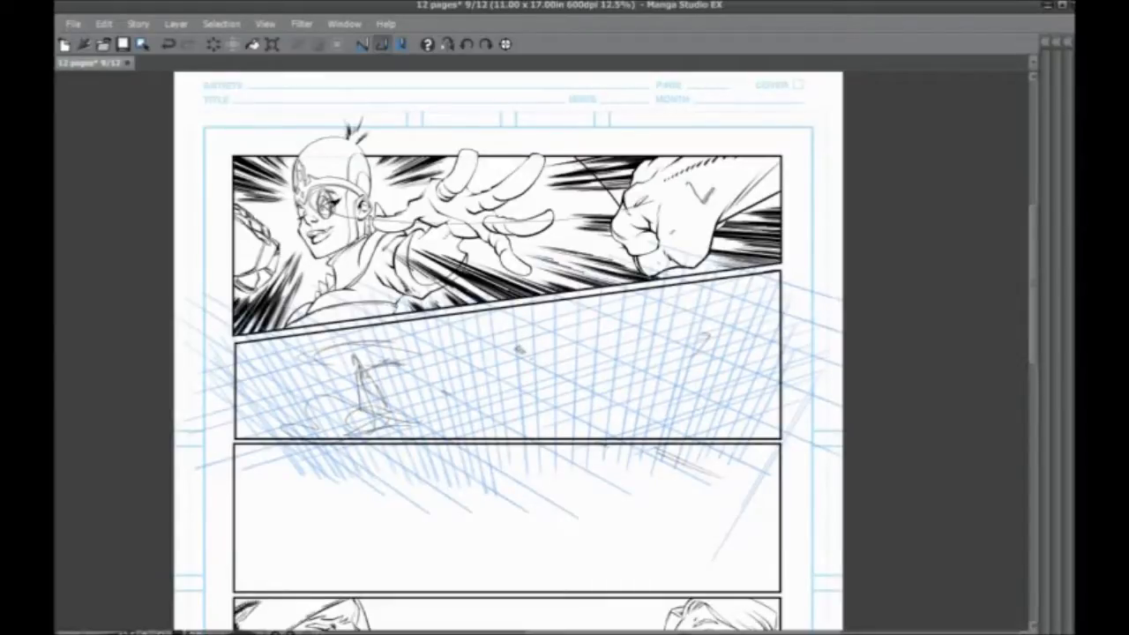
# Step: Add loose curved strokes around the rough figure and two long, nearly horizontal lines extending toward the second panel's right side
pyautogui.moveTo(330, 458); pyautogui.dragTo(367, 484)
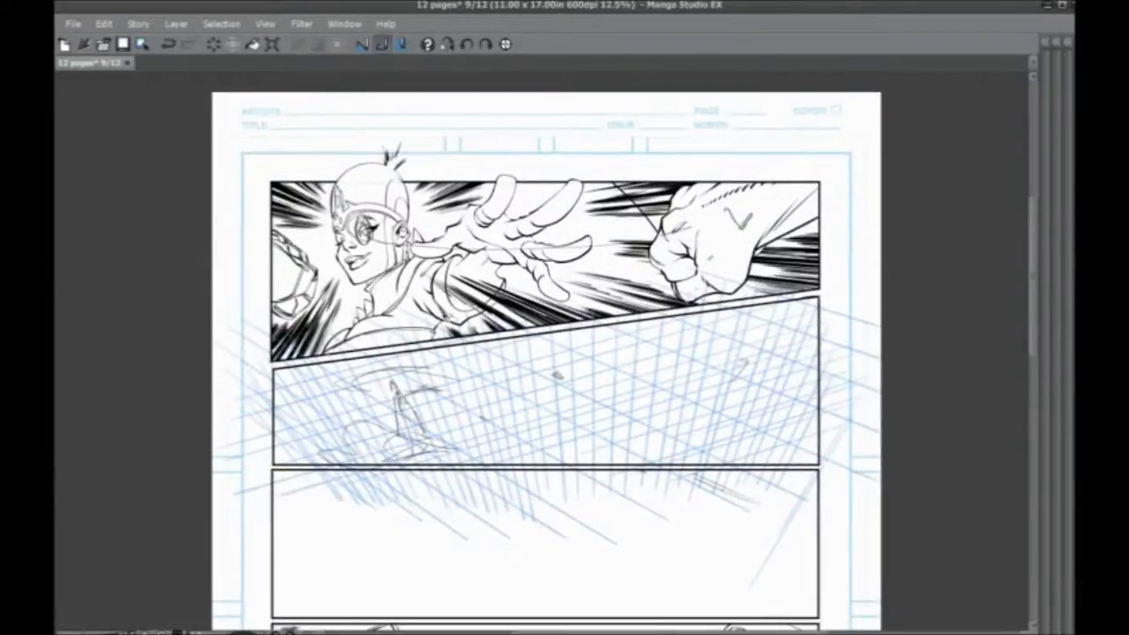
pyautogui.moveTo(342, 413); pyautogui.dragTo(375, 456)
pyautogui.moveTo(448, 356); pyautogui.dragTo(467, 433)
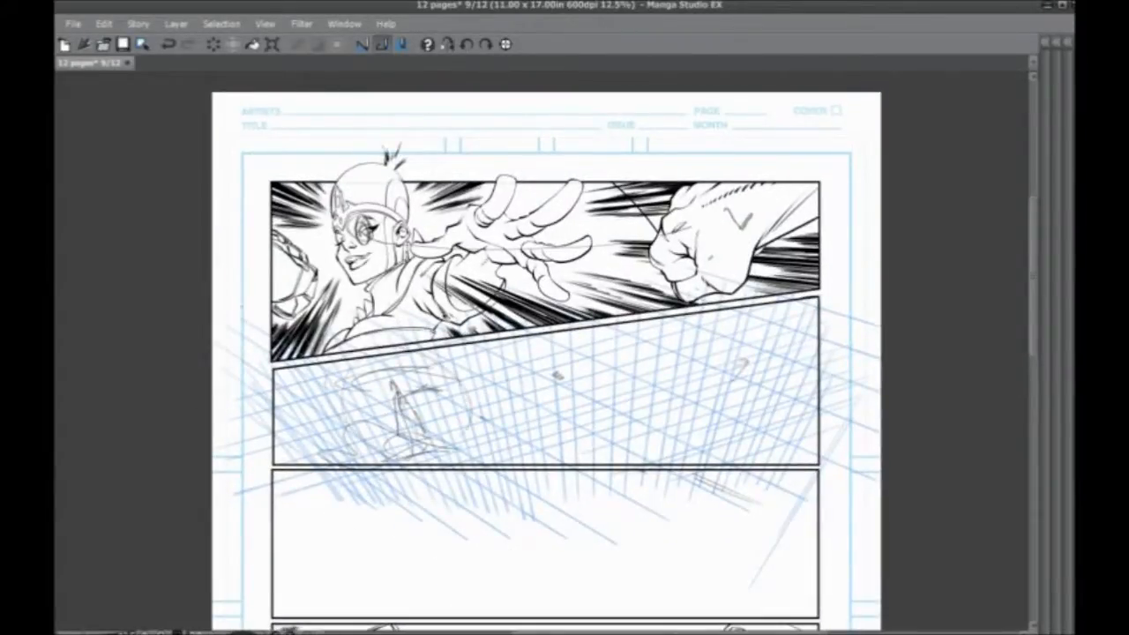
pyautogui.moveTo(451, 364)
pyautogui.mouseDown()
pyautogui.moveTo(484, 345)
pyautogui.moveTo(486, 383)
pyautogui.mouseUp()
pyautogui.moveTo(486, 383)
pyautogui.mouseDown()
pyautogui.moveTo(494, 425)
pyautogui.moveTo(444, 416)
pyautogui.mouseUp()
pyautogui.moveTo(378, 358); pyautogui.dragTo(367, 375)
pyautogui.moveTo(335, 365)
pyautogui.mouseDown()
pyautogui.moveTo(371, 378)
pyautogui.moveTo(370, 418)
pyautogui.moveTo(393, 395)
pyautogui.moveTo(732, 362)
pyautogui.mouseUp()
pyautogui.moveTo(441, 394); pyautogui.dragTo(789, 385)
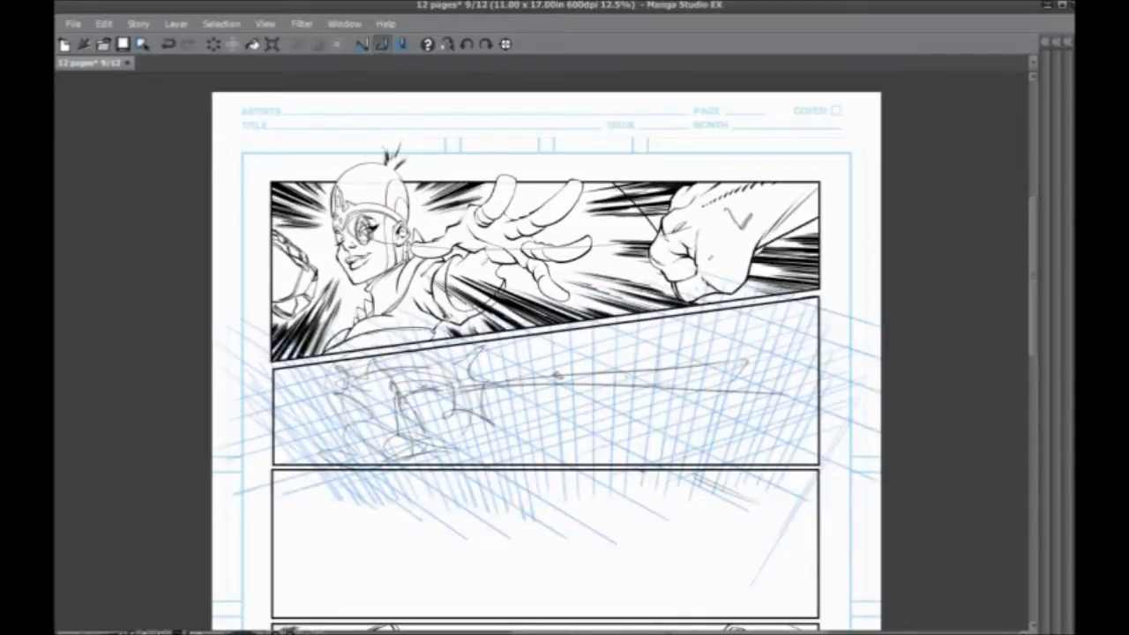
# Step: Darken the rough figure's diagonal edge and draw spaced slanting lines down to the right across the second panel
pyautogui.moveTo(395, 384); pyautogui.dragTo(443, 460)
pyautogui.moveTo(372, 352); pyautogui.dragTo(400, 467)
pyautogui.moveTo(427, 358); pyautogui.dragTo(484, 464)
pyautogui.moveTo(457, 389); pyautogui.dragTo(540, 467)
pyautogui.moveTo(472, 358); pyautogui.dragTo(601, 477)
pyautogui.moveTo(511, 346); pyautogui.dragTo(641, 471)
pyautogui.moveTo(634, 323); pyautogui.dragTo(760, 463)
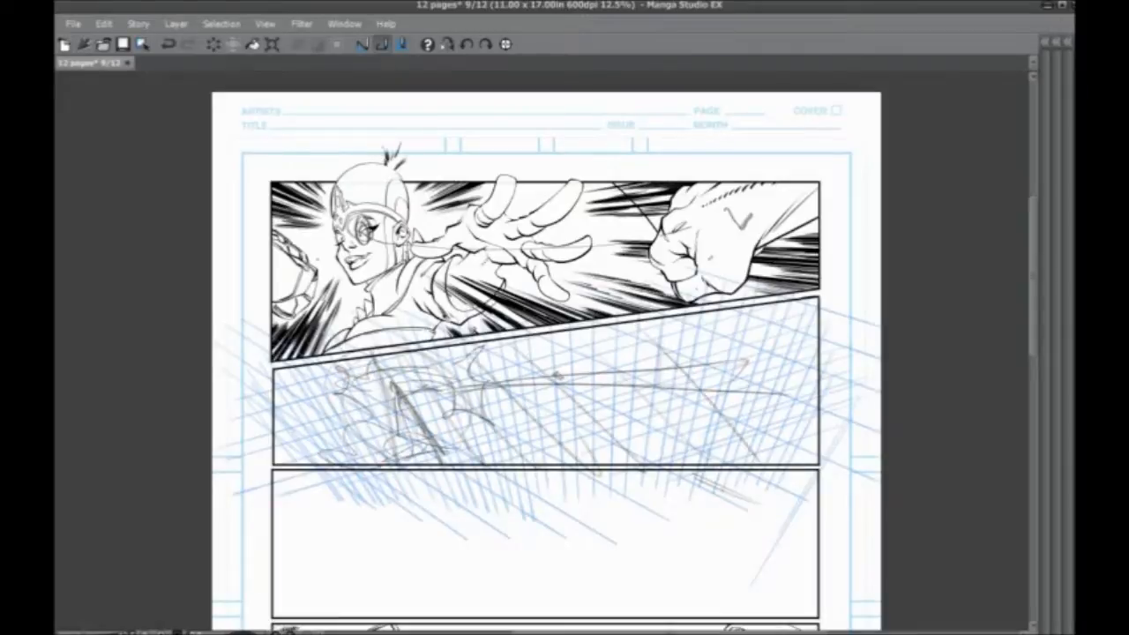
# Step: Hide the blue perspective grid layer to leave the rough pencil sketch alone in the second panel
pyautogui.press('Tab')
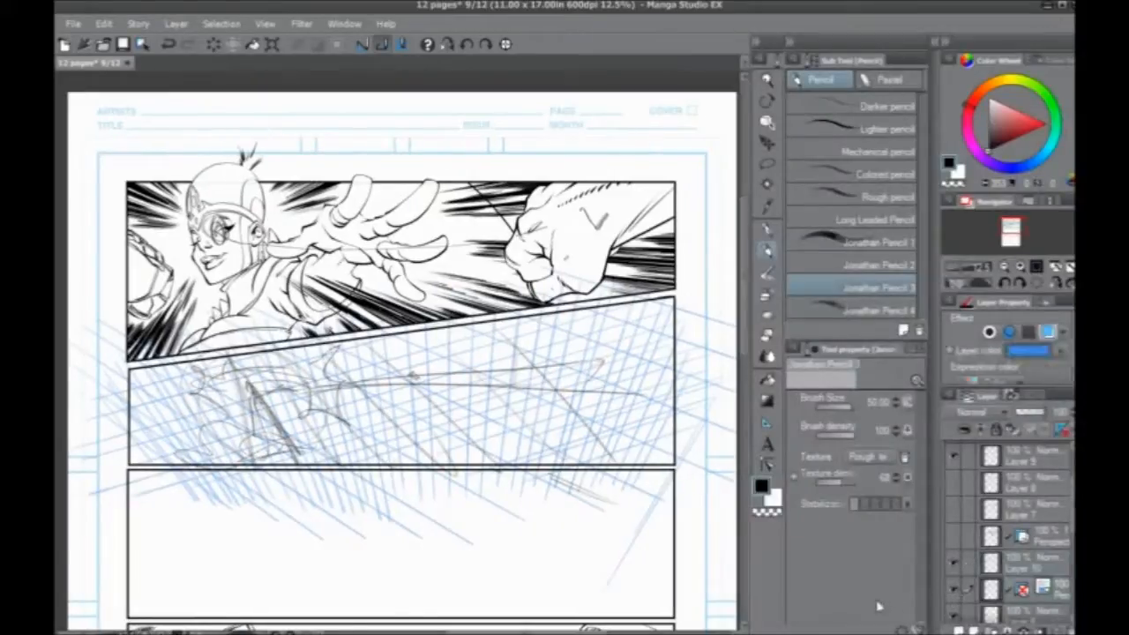
pyautogui.click(955, 592)
pyautogui.press('Tab')
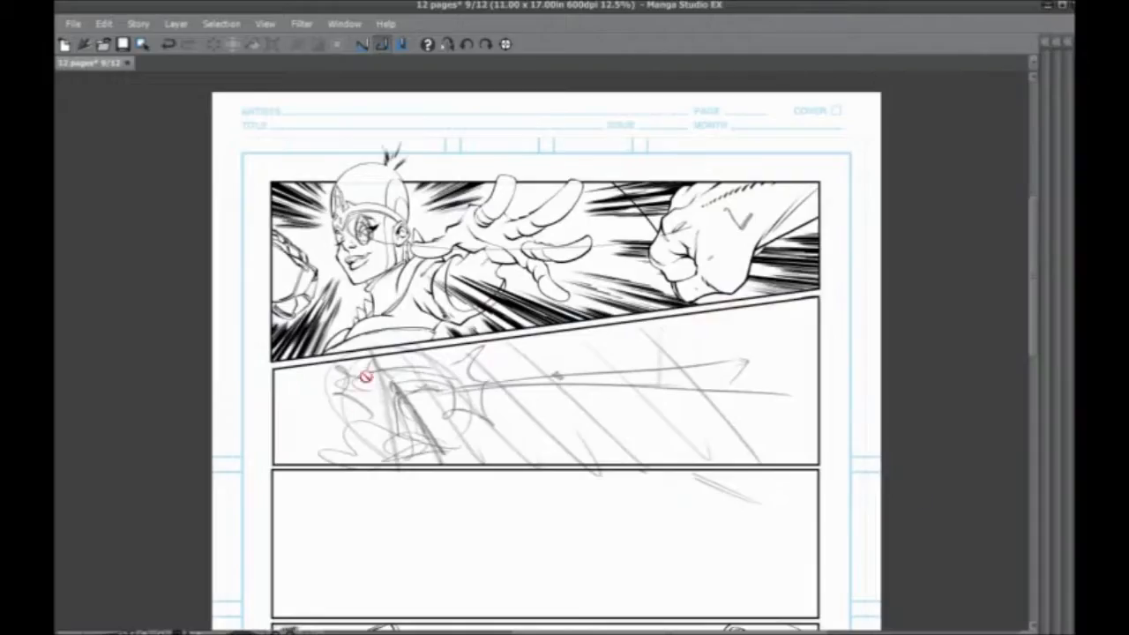
pyautogui.press('Tab')
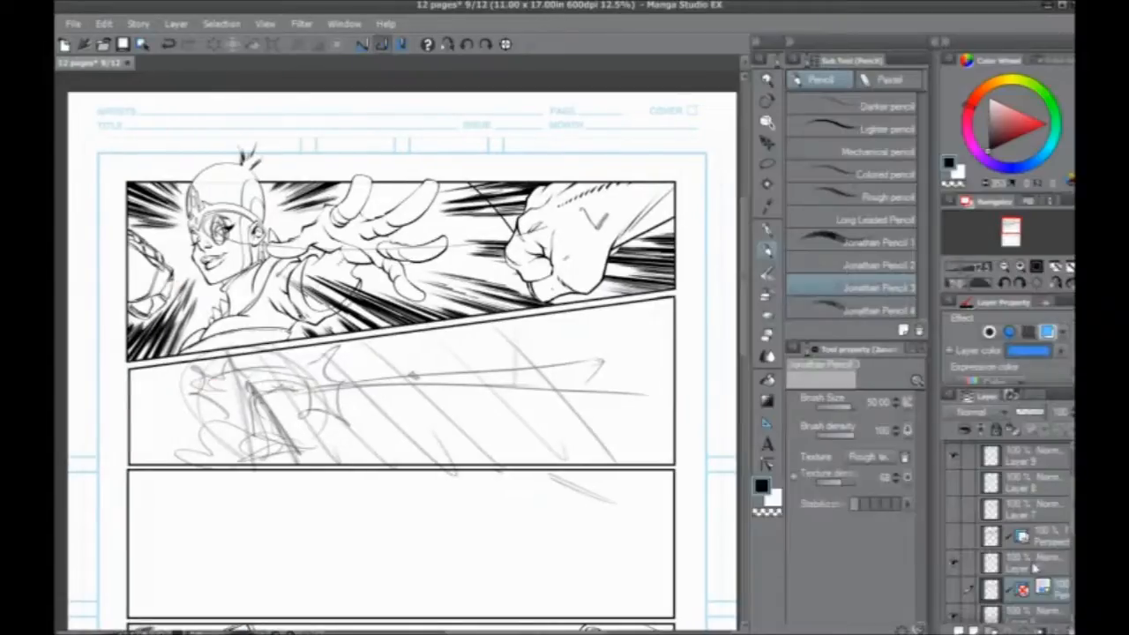
# Step: Hide the palettes and cross the second panel's slanting lines with loose strokes, adding steep strokes over the rough figure
pyautogui.press('Tab')
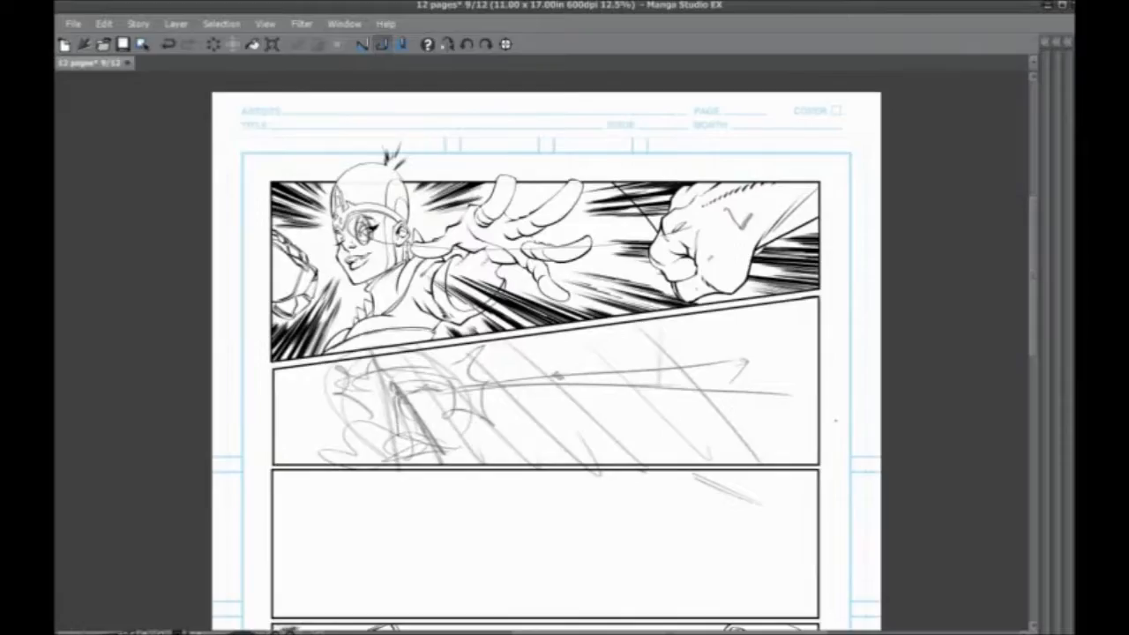
pyautogui.moveTo(370, 367)
pyautogui.mouseDown()
pyautogui.moveTo(372, 464)
pyautogui.moveTo(350, 466)
pyautogui.mouseUp()
pyautogui.moveTo(326, 388); pyautogui.dragTo(325, 451)
pyautogui.moveTo(299, 383); pyautogui.dragTo(299, 423)
pyautogui.moveTo(589, 328)
pyautogui.mouseDown()
pyautogui.moveTo(520, 420)
pyautogui.moveTo(540, 409)
pyautogui.mouseUp()
pyautogui.moveTo(668, 321); pyautogui.dragTo(563, 424)
pyautogui.moveTo(754, 343); pyautogui.dragTo(626, 429)
pyautogui.moveTo(814, 399); pyautogui.dragTo(708, 433)
pyautogui.moveTo(550, 355); pyautogui.dragTo(516, 379)
# Step: Draw a long stroke over the second panel's left border and scribble small loose shapes around its right half
pyautogui.moveTo(247, 375); pyautogui.dragTo(339, 443)
pyautogui.moveTo(557, 376)
pyautogui.mouseDown()
pyautogui.moveTo(746, 362)
pyautogui.moveTo(687, 333)
pyautogui.mouseUp()
pyautogui.moveTo(688, 334)
pyautogui.mouseDown()
pyautogui.moveTo(658, 332)
pyautogui.moveTo(747, 374)
pyautogui.moveTo(742, 429)
pyautogui.mouseUp()
pyautogui.moveTo(718, 425); pyautogui.dragTo(705, 429)
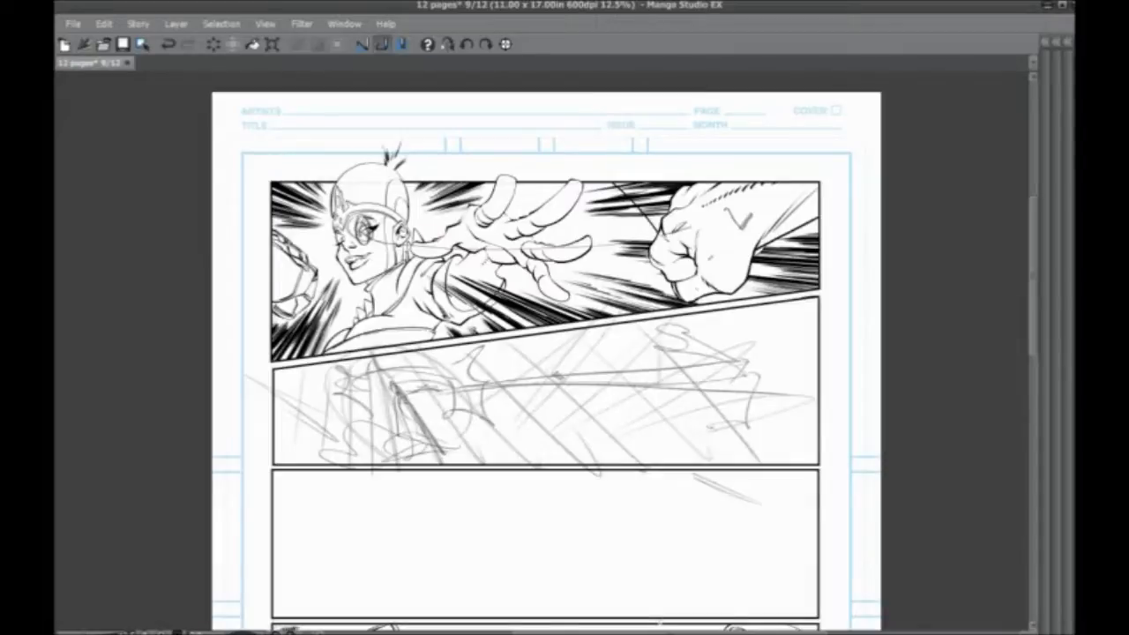
pyautogui.moveTo(716, 369)
pyautogui.mouseDown()
pyautogui.moveTo(693, 380)
pyautogui.moveTo(651, 366)
pyautogui.mouseUp()
pyautogui.moveTo(630, 384); pyautogui.dragTo(723, 404)
pyautogui.moveTo(675, 380)
pyautogui.mouseDown()
pyautogui.moveTo(649, 344)
pyautogui.moveTo(609, 367)
pyautogui.mouseUp()
pyautogui.moveTo(608, 367); pyautogui.dragTo(642, 361)
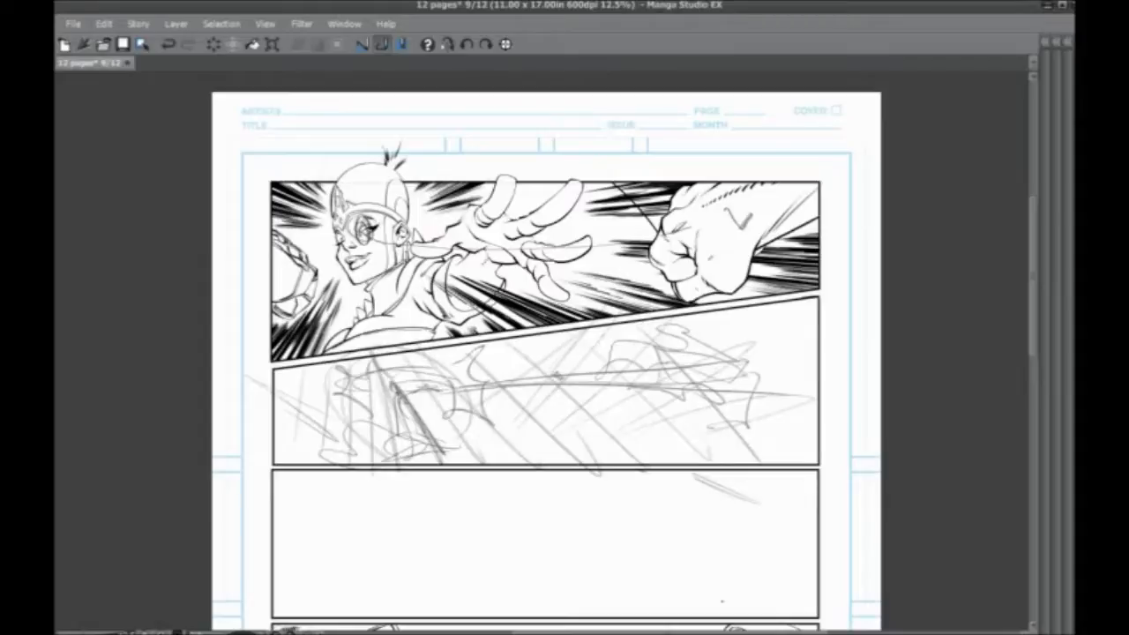
# Step: Scribble over the woman's masked eye in the first panel and draw loose lines from it across to the fist
pyautogui.moveTo(361, 224)
pyautogui.mouseDown()
pyautogui.moveTo(364, 247)
pyautogui.moveTo(344, 275)
pyautogui.mouseUp()
pyautogui.moveTo(397, 330)
pyautogui.mouseDown()
pyautogui.moveTo(430, 362)
pyautogui.moveTo(492, 308)
pyautogui.mouseUp()
pyautogui.moveTo(350, 222)
pyautogui.mouseDown()
pyautogui.moveTo(368, 243)
pyautogui.moveTo(550, 253)
pyautogui.mouseUp()
pyautogui.moveTo(550, 248)
pyautogui.mouseDown()
pyautogui.moveTo(374, 234)
pyautogui.moveTo(620, 238)
pyautogui.moveTo(374, 235)
pyautogui.moveTo(659, 226)
pyautogui.mouseUp()
pyautogui.moveTo(374, 237)
pyautogui.mouseDown()
pyautogui.moveTo(695, 226)
pyautogui.moveTo(711, 212)
pyautogui.mouseUp()
pyautogui.moveTo(375, 236)
pyautogui.mouseDown()
pyautogui.moveTo(521, 250)
pyautogui.moveTo(645, 224)
pyautogui.moveTo(367, 233)
pyautogui.mouseUp()
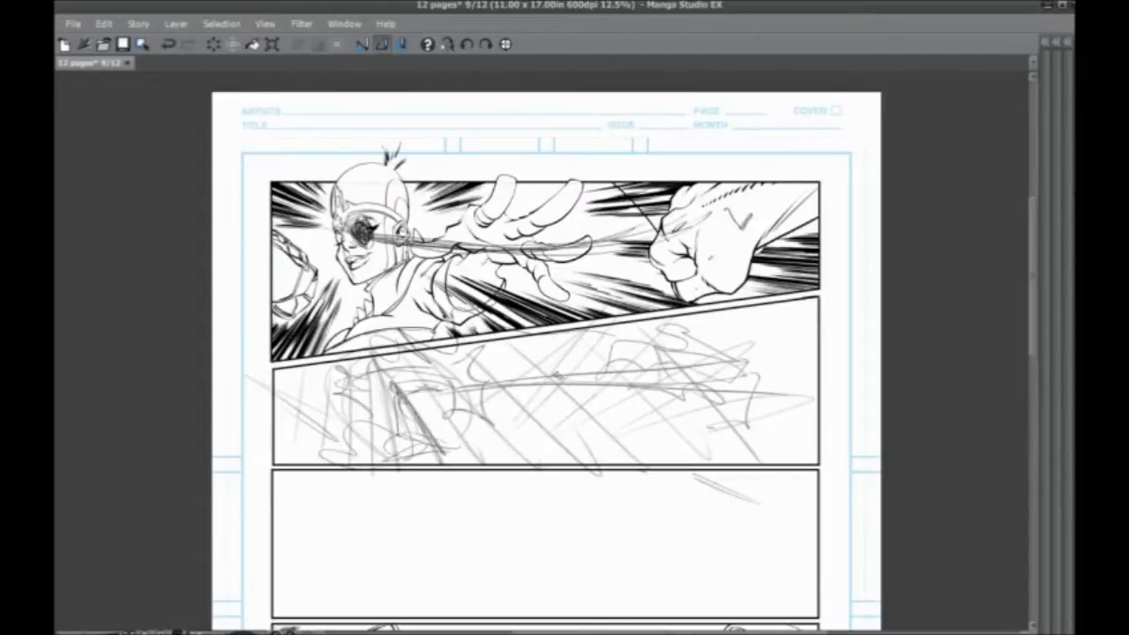
pyautogui.moveTo(359, 236)
pyautogui.mouseDown()
pyautogui.moveTo(402, 236)
pyautogui.moveTo(356, 255)
pyautogui.mouseUp()
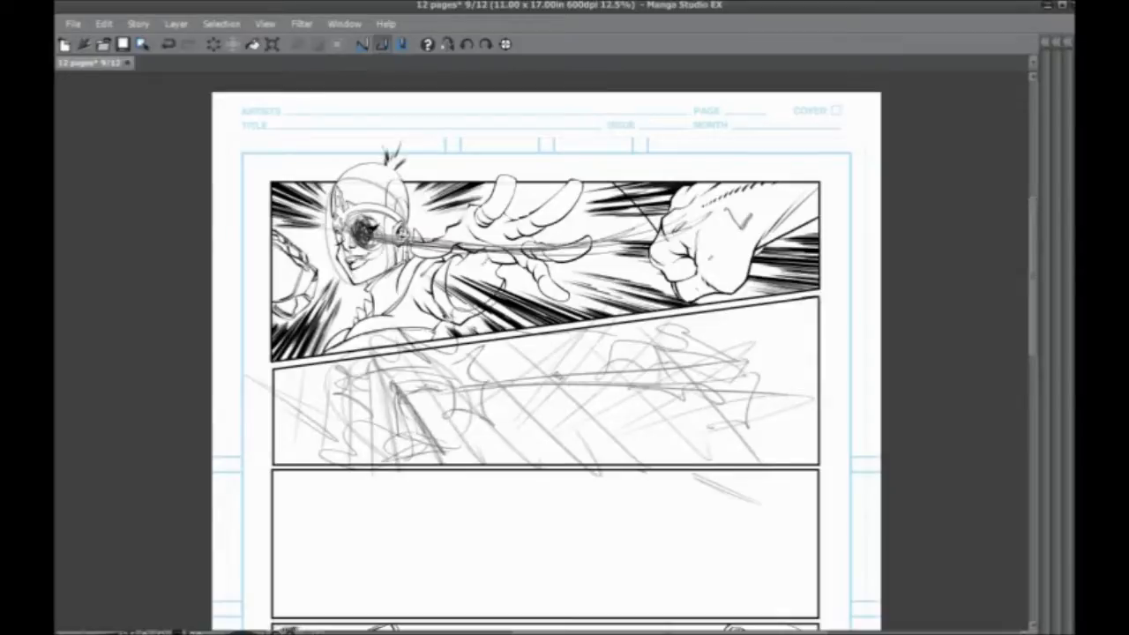
pyautogui.moveTo(351, 230)
pyautogui.mouseDown()
pyautogui.moveTo(345, 243)
pyautogui.moveTo(396, 272)
pyautogui.moveTo(347, 193)
pyautogui.moveTo(615, 240)
pyautogui.moveTo(767, 212)
pyautogui.mouseUp()
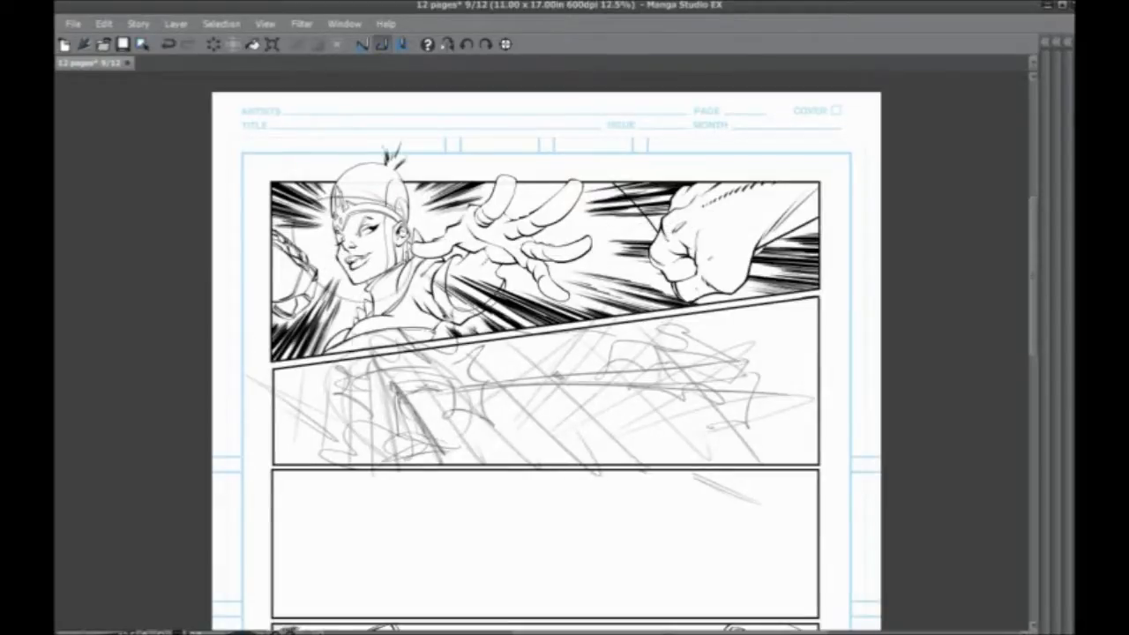
# Step: Draw light sight lines from the woman's eye across the outstretched hand to the fist in the first panel
pyautogui.moveTo(357, 224); pyautogui.dragTo(378, 221)
pyautogui.hotkey('ctrl', 'z')
pyautogui.hotkey('ctrl', 'y')
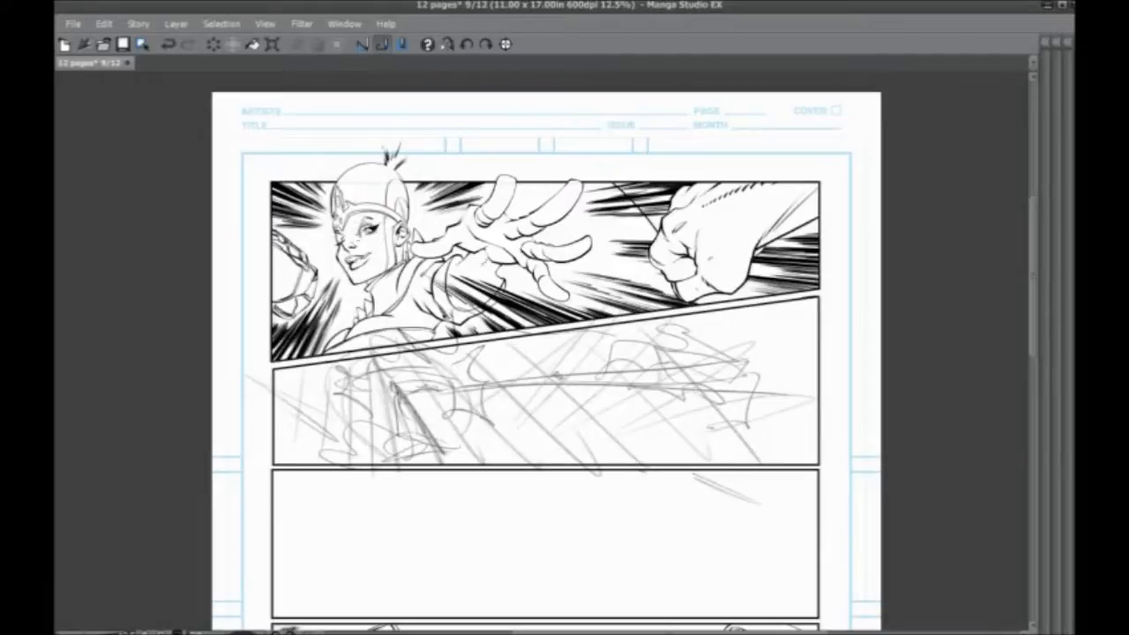
pyautogui.moveTo(365, 233); pyautogui.dragTo(656, 229)
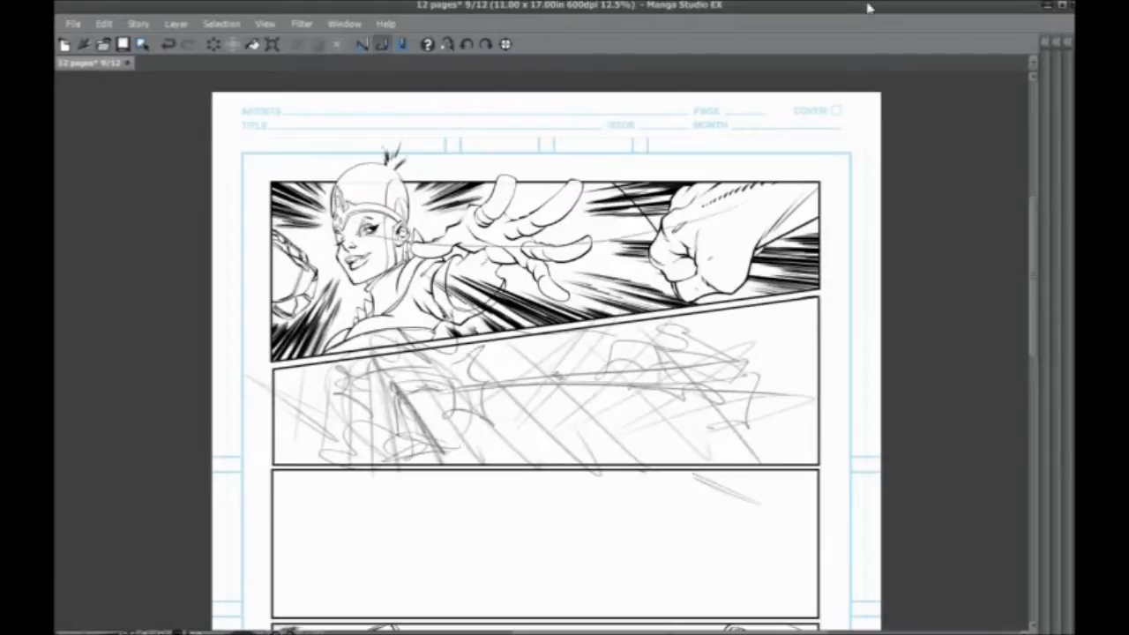
pyautogui.moveTo(367, 245); pyautogui.dragTo(760, 198)
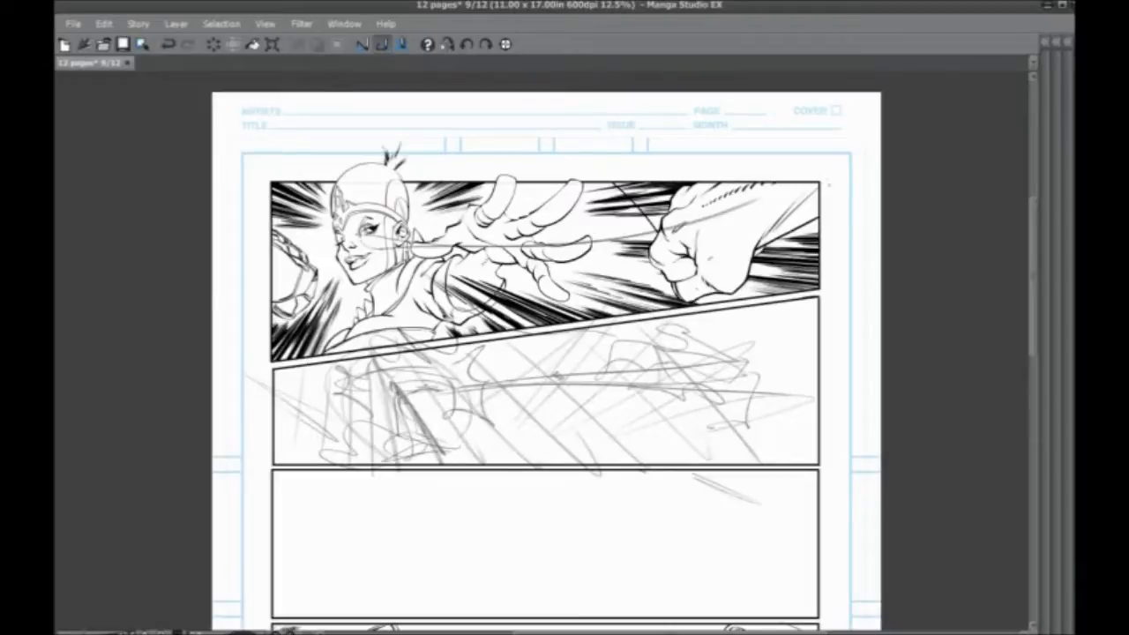
# Step: Draw repeated diagonal strokes from the first panel's fist down across the border into the second panel's rough figure
pyautogui.moveTo(797, 189)
pyautogui.mouseDown()
pyautogui.moveTo(526, 407)
pyautogui.moveTo(749, 234)
pyautogui.moveTo(543, 419)
pyautogui.mouseUp()
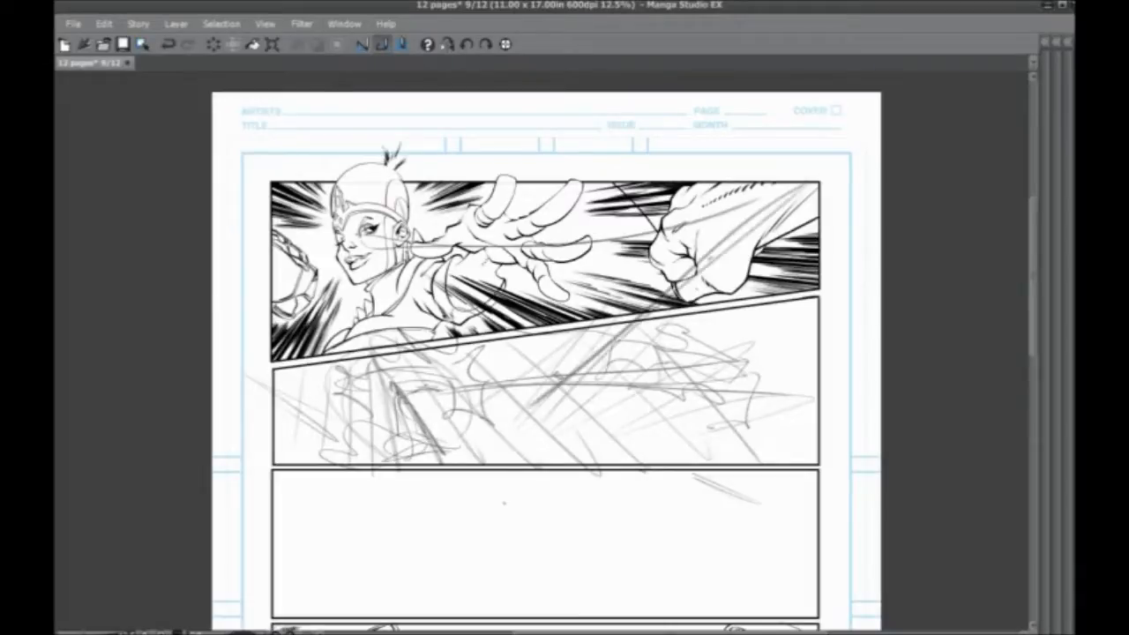
pyautogui.moveTo(795, 188); pyautogui.dragTo(514, 419)
pyautogui.moveTo(702, 266); pyautogui.dragTo(393, 422)
pyautogui.moveTo(617, 315); pyautogui.dragTo(355, 419)
pyautogui.moveTo(587, 329); pyautogui.dragTo(371, 436)
pyautogui.moveTo(716, 264); pyautogui.dragTo(407, 417)
pyautogui.moveTo(769, 217); pyautogui.dragTo(351, 439)
pyautogui.moveTo(728, 241)
pyautogui.mouseDown()
pyautogui.moveTo(407, 412)
pyautogui.moveTo(458, 380)
pyautogui.mouseUp()
# Step: Erase the sketching from the second panel's right half and draw long curves sweeping from the rough figure to loose marks there
pyautogui.press('e')
pyautogui.moveTo(525, 395)
pyautogui.mouseDown()
pyautogui.moveTo(669, 333)
pyautogui.moveTo(490, 412)
pyautogui.moveTo(711, 370)
pyautogui.moveTo(665, 364)
pyautogui.moveTo(509, 416)
pyautogui.moveTo(756, 322)
pyautogui.moveTo(558, 405)
pyautogui.moveTo(597, 459)
pyautogui.mouseUp()
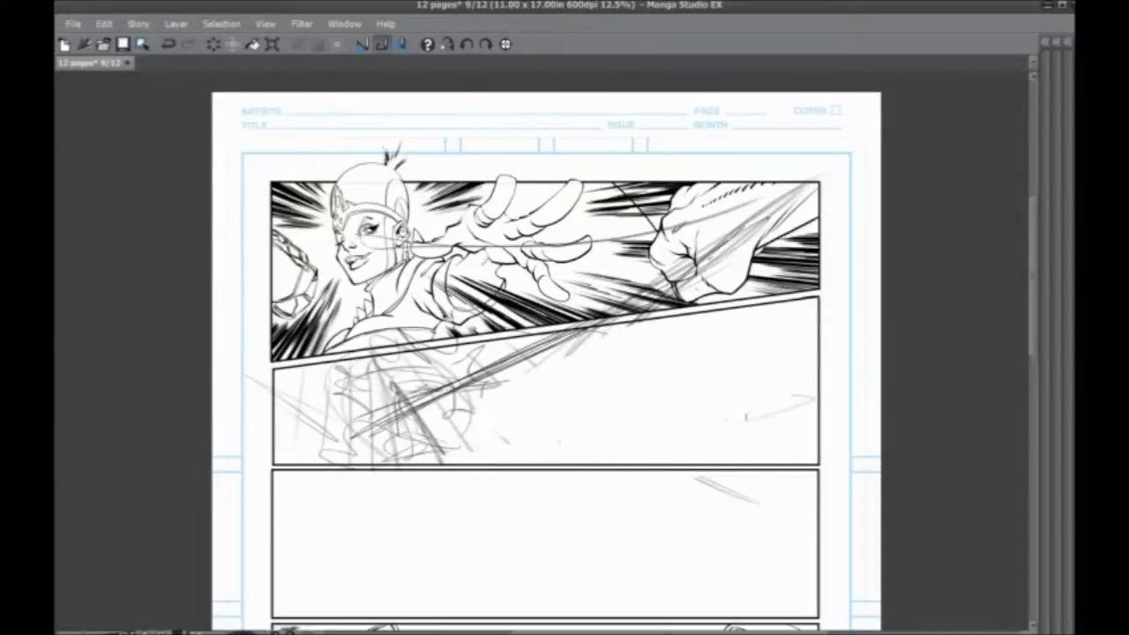
pyautogui.moveTo(411, 399); pyautogui.dragTo(675, 445)
pyautogui.moveTo(416, 398)
pyautogui.mouseDown()
pyautogui.moveTo(592, 418)
pyautogui.moveTo(716, 447)
pyautogui.moveTo(682, 434)
pyautogui.moveTo(679, 458)
pyautogui.moveTo(747, 368)
pyautogui.mouseUp()
pyautogui.moveTo(720, 419)
pyautogui.mouseDown()
pyautogui.moveTo(817, 407)
pyautogui.moveTo(630, 455)
pyautogui.mouseUp()
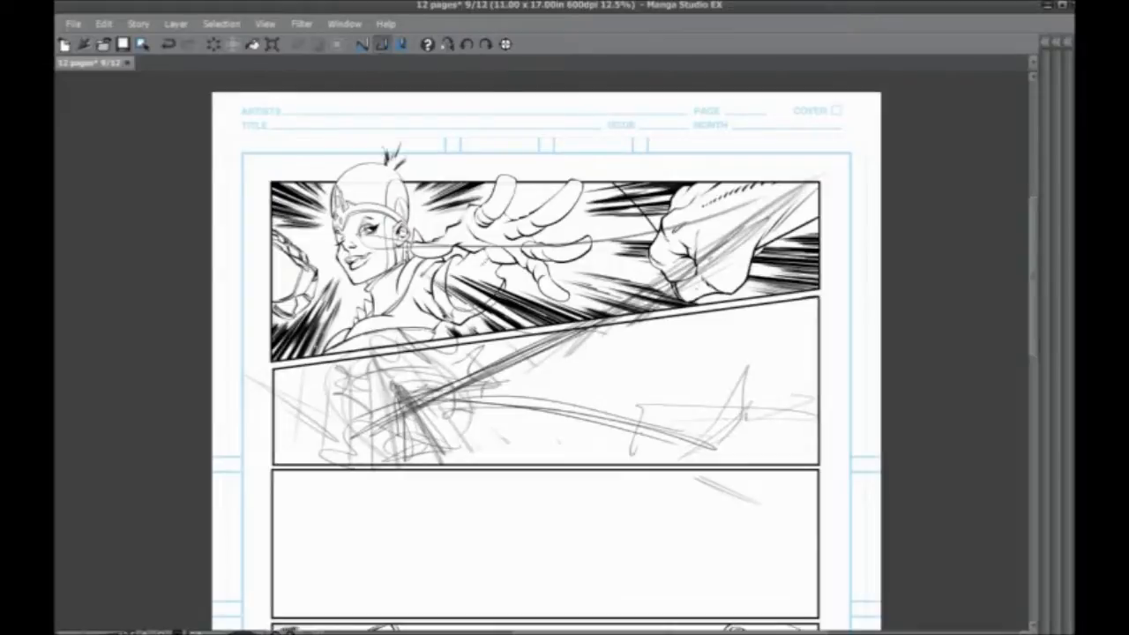
pyautogui.moveTo(352, 413); pyautogui.dragTo(878, 519)
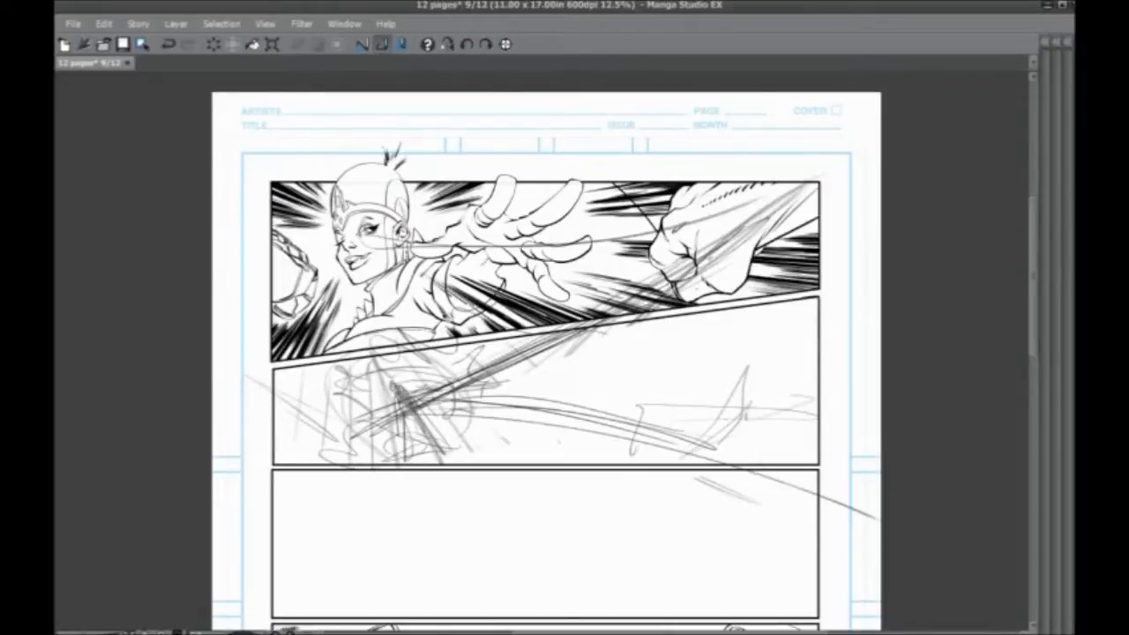
pyautogui.moveTo(631, 451)
pyautogui.mouseDown()
pyautogui.moveTo(644, 370)
pyautogui.moveTo(649, 441)
pyautogui.mouseUp()
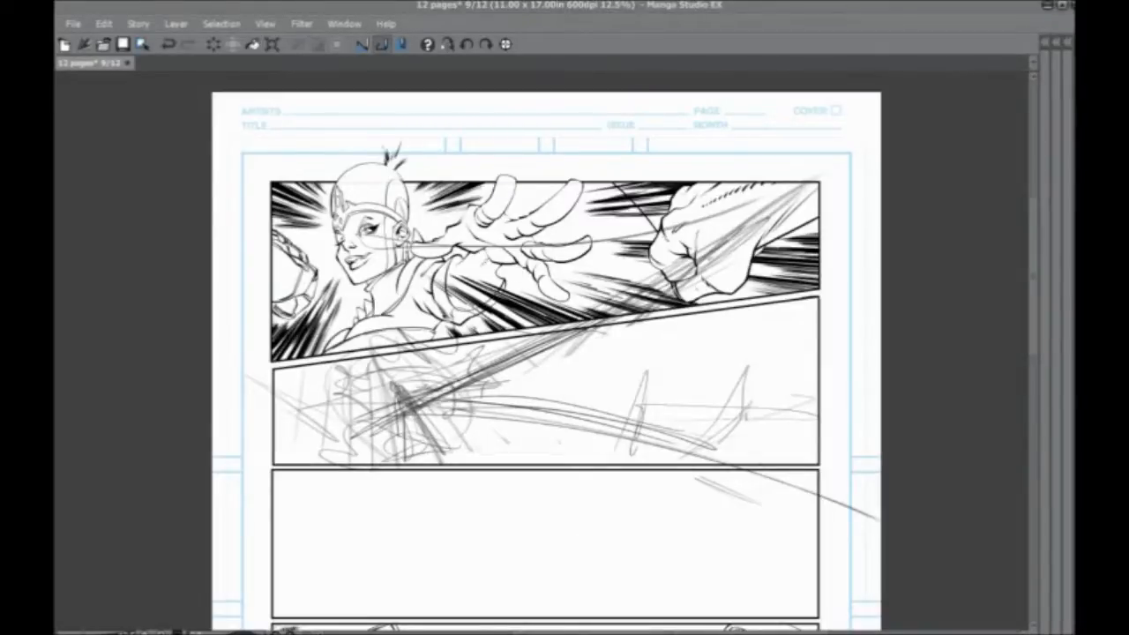
# Step: Create a new 11.00 x 8.50 in canvas at 72 dpi and paste the photographed pencil sketch into it
pyautogui.click(72, 25)
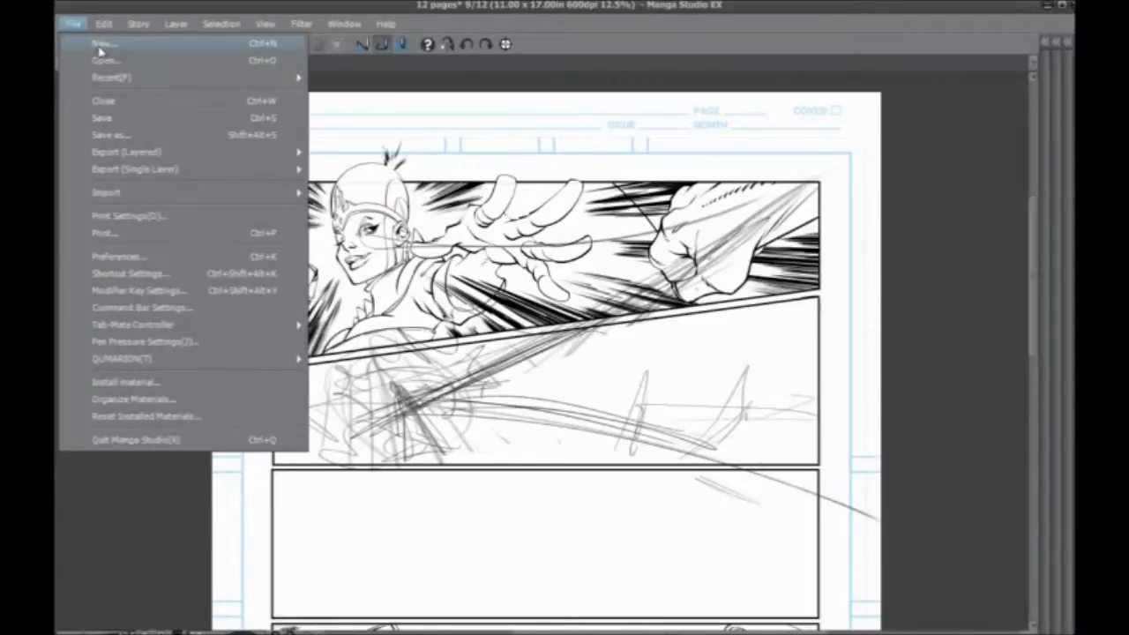
pyautogui.click(100, 46)
pyautogui.click(472, 270)
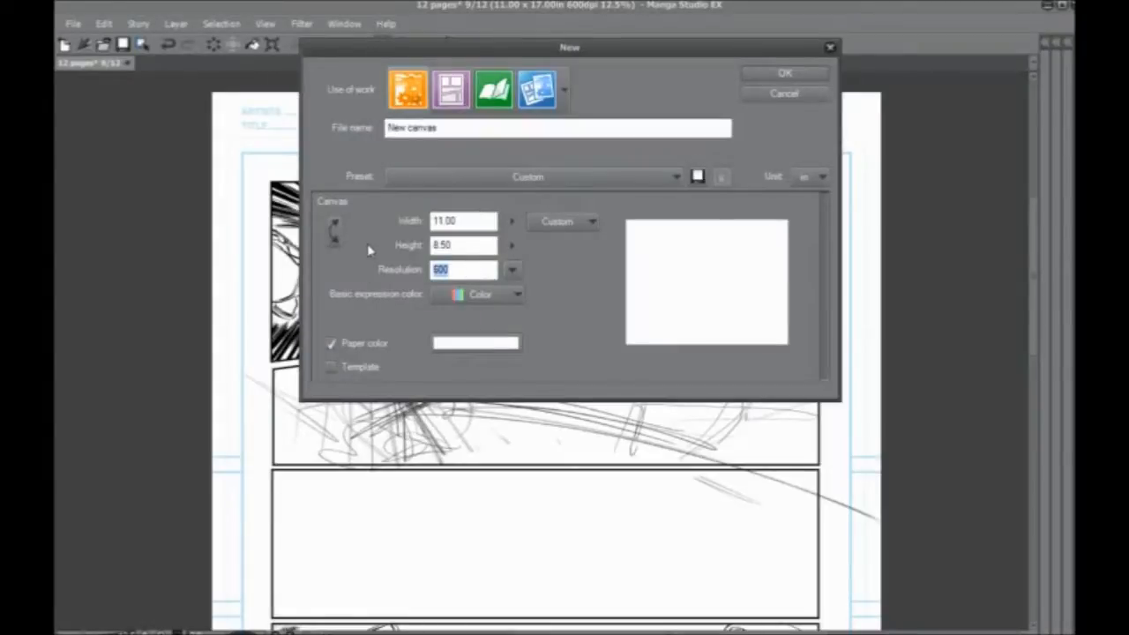
pyautogui.write('72')
pyautogui.press('Return')
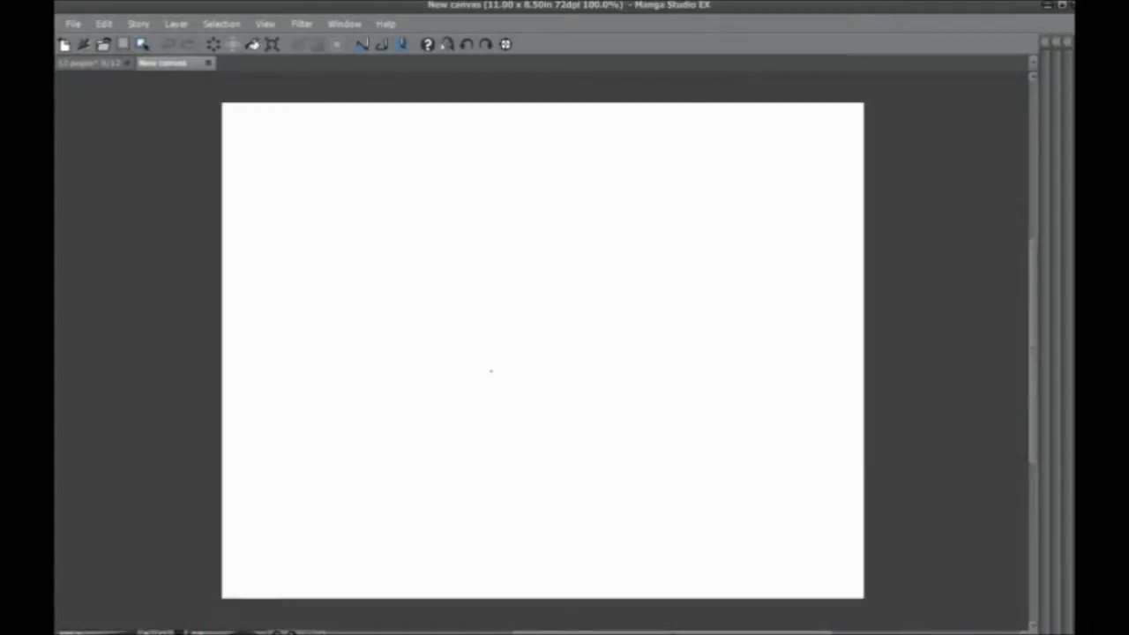
pyautogui.hotkey('ctrl', 'v')
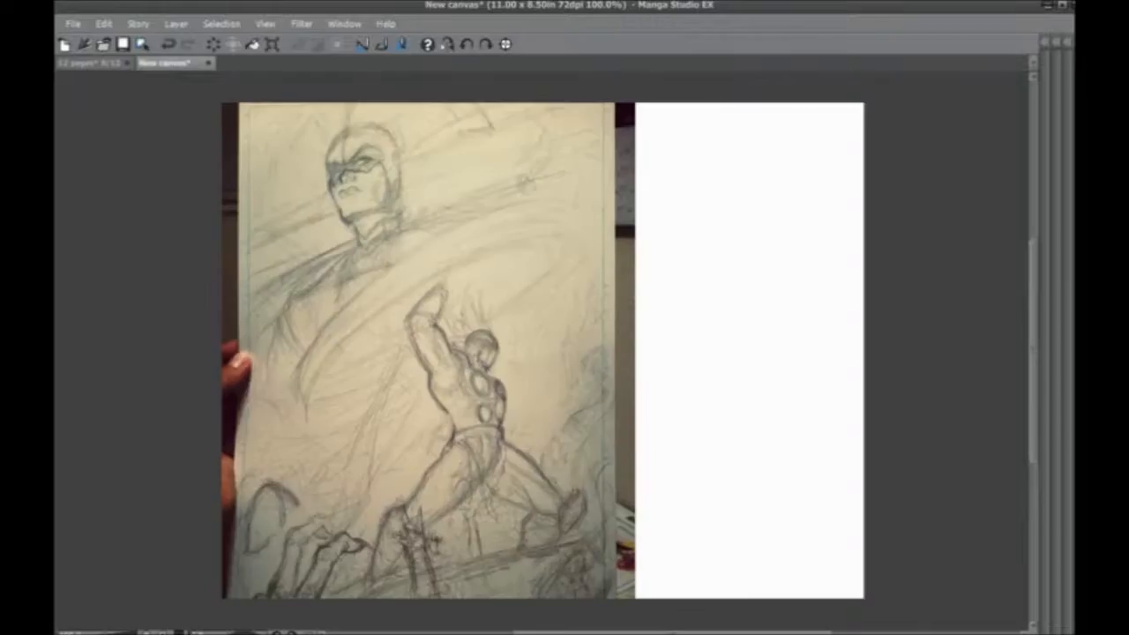
# Step: Scale the pasted photo down and move it up so its full height fits on the canvas
pyautogui.hotkey('ctrl', 't')
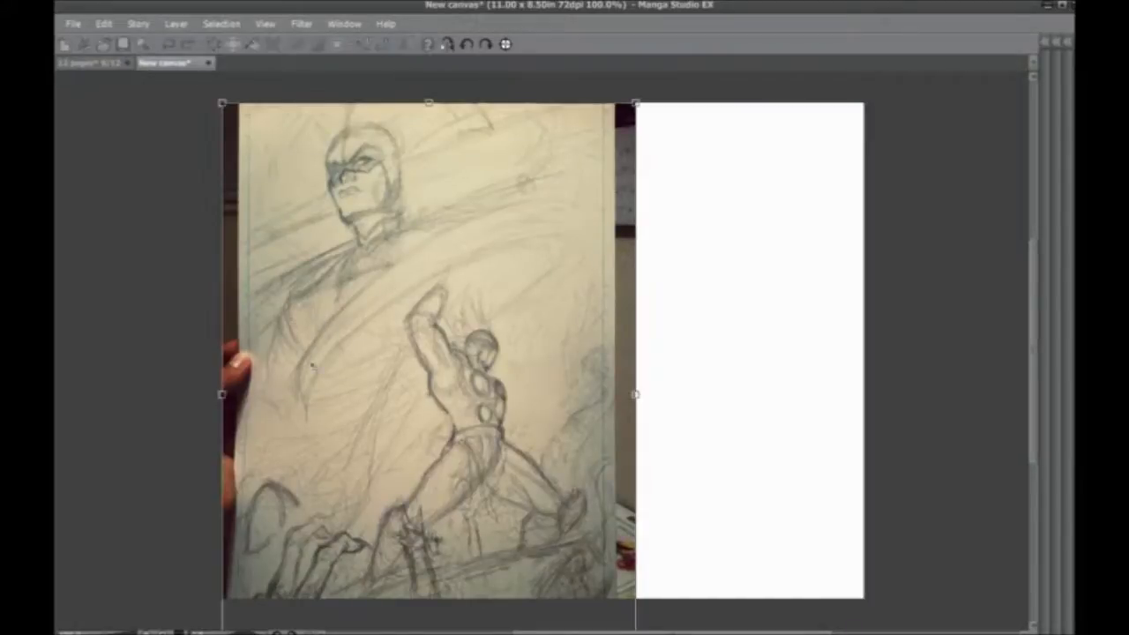
pyautogui.moveTo(225, 107); pyautogui.dragTo(291, 200)
pyautogui.moveTo(368, 343); pyautogui.dragTo(326, 250)
pyautogui.press('Return')
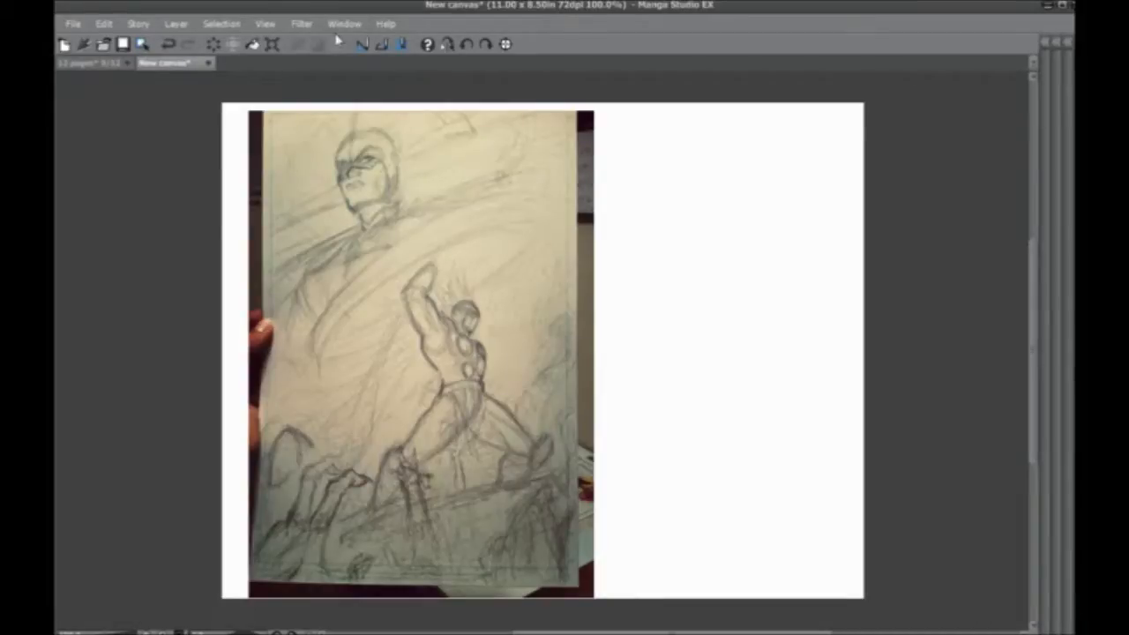
# Step: Draw a wavy trial stroke over the pasted photo, and undo it together with the photo's scaling
pyautogui.scroll(1, 187, 270)
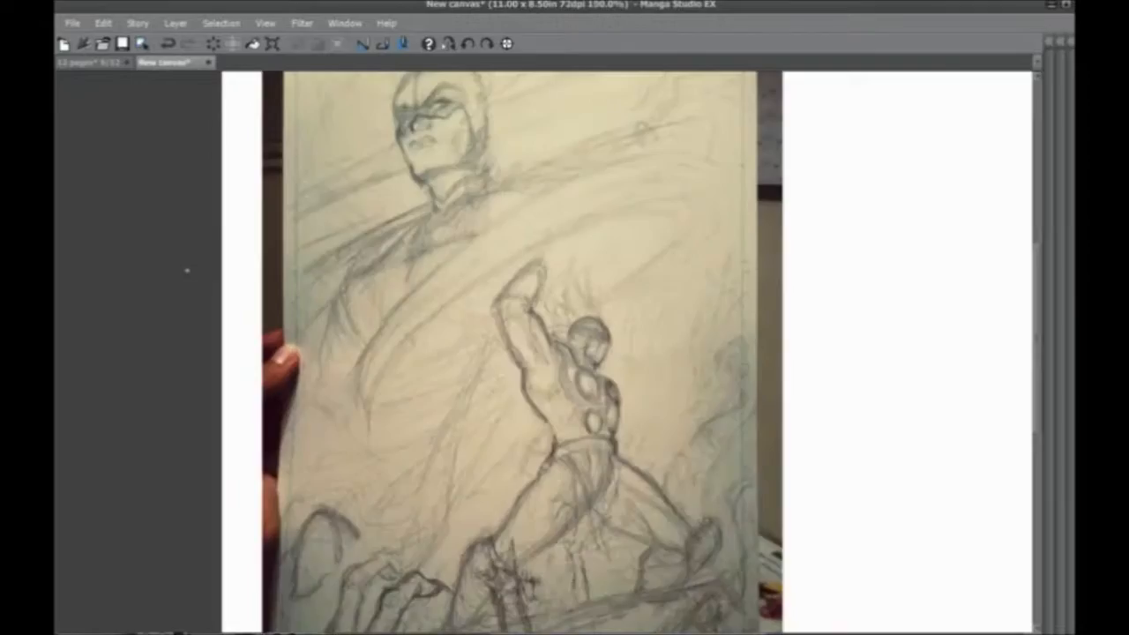
pyautogui.moveTo(232, 478); pyautogui.dragTo(204, 289)
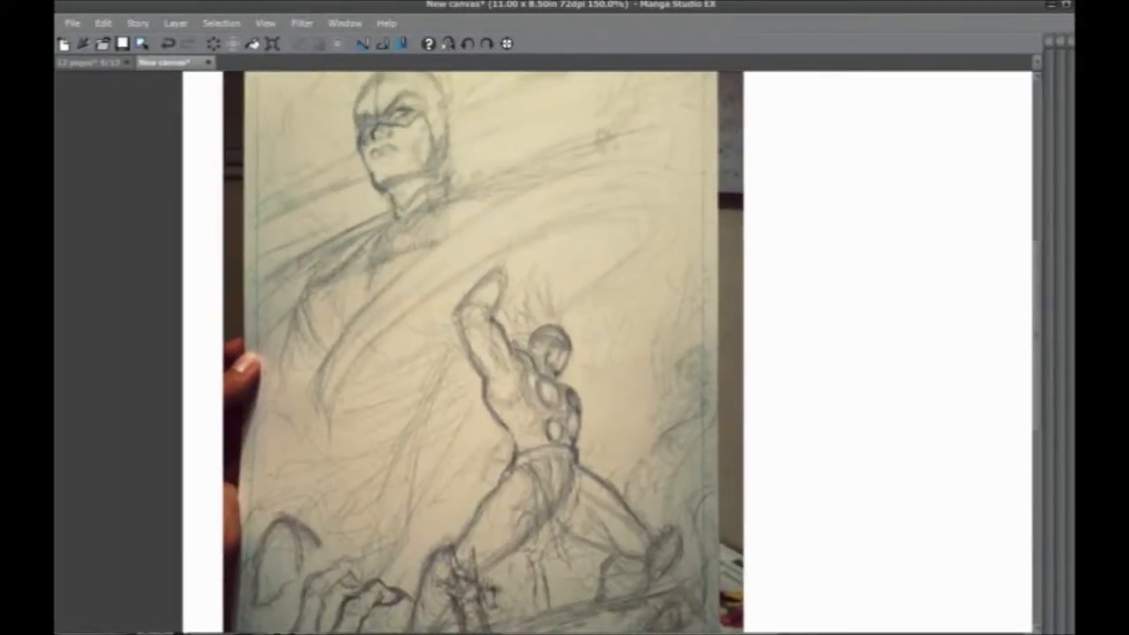
pyautogui.moveTo(255, 496); pyautogui.dragTo(221, 328)
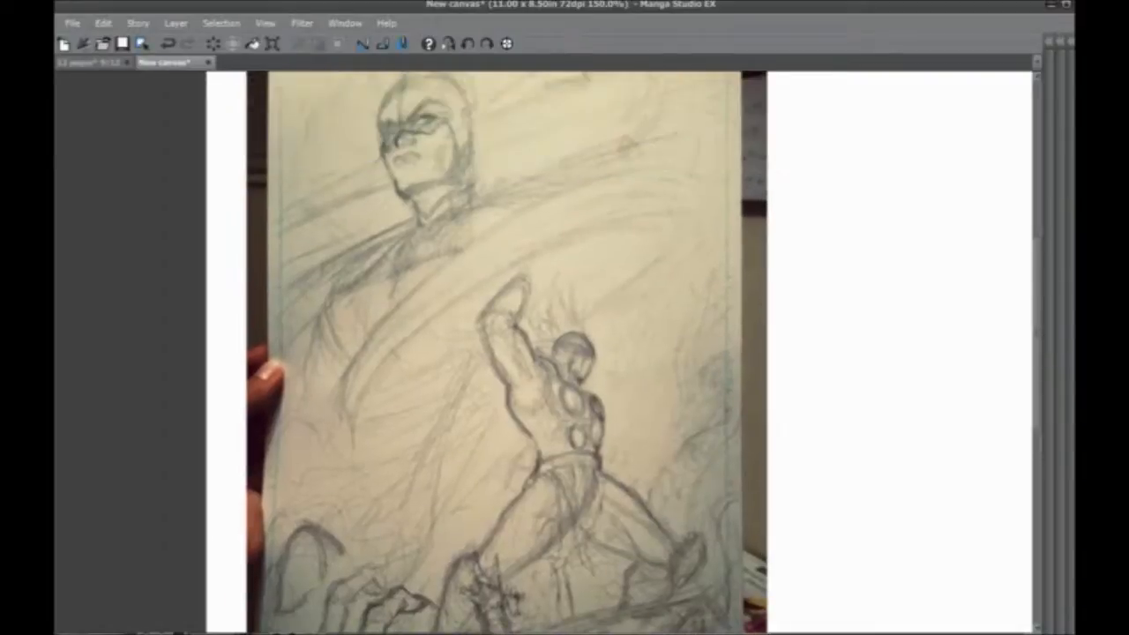
pyautogui.moveTo(269, 536)
pyautogui.mouseDown()
pyautogui.moveTo(441, 351)
pyautogui.moveTo(455, 313)
pyautogui.mouseUp()
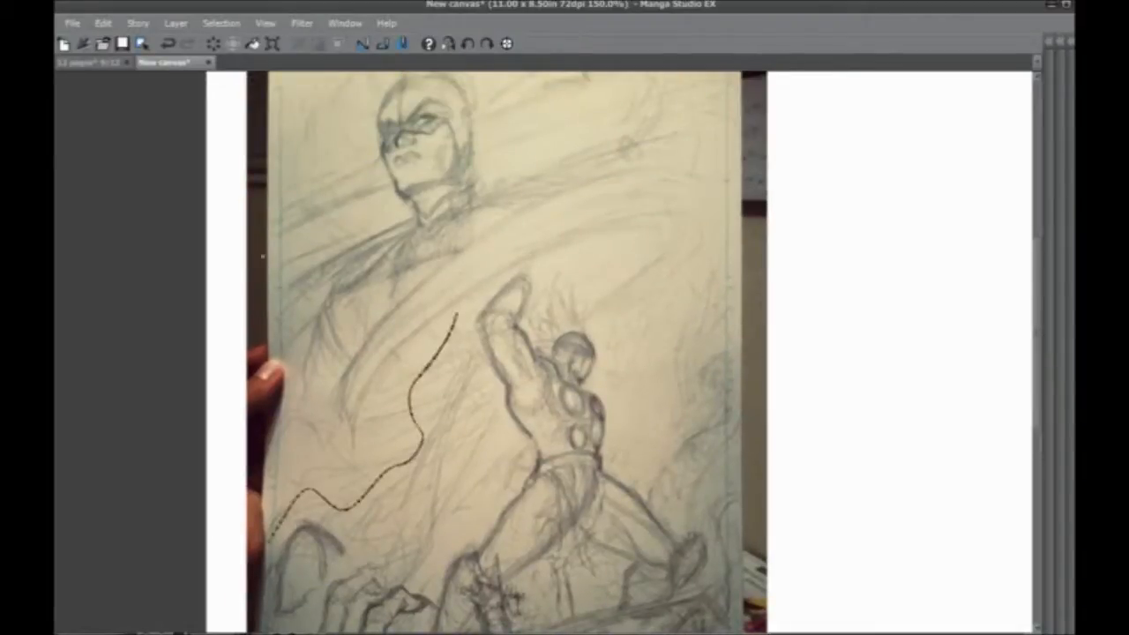
pyautogui.hotkey('ctrl', 'z')
# Step: Examine the large masked head and the smaller raised-arm figure in the pasted pencil sketch
pyautogui.press('Tab')
pyautogui.hotkey('ctrl', '+')
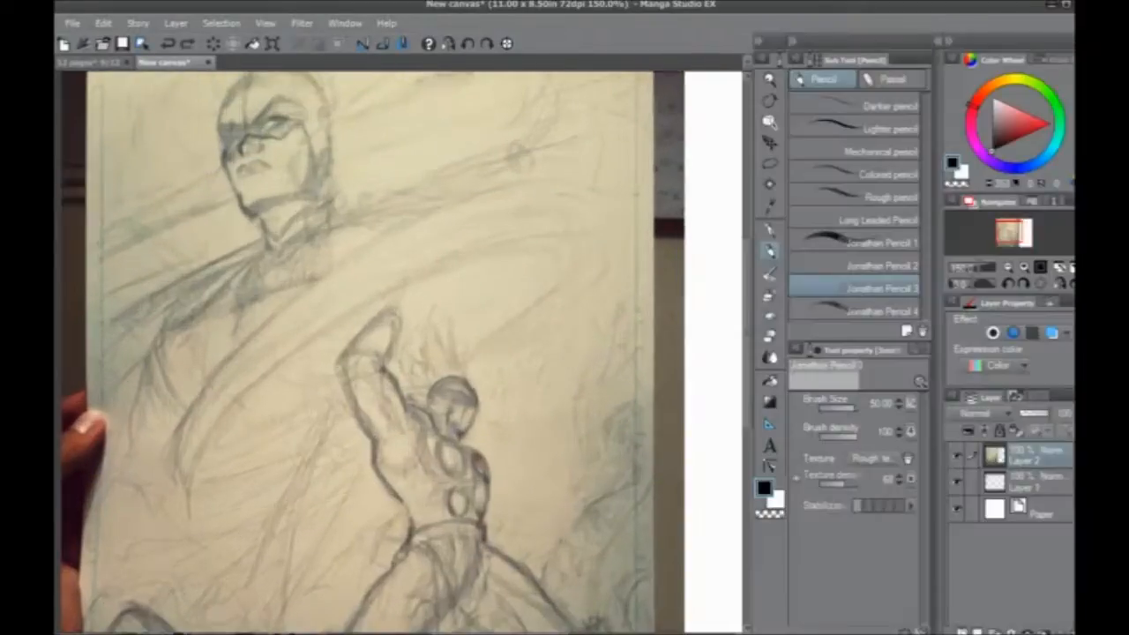
pyautogui.press('Tab')
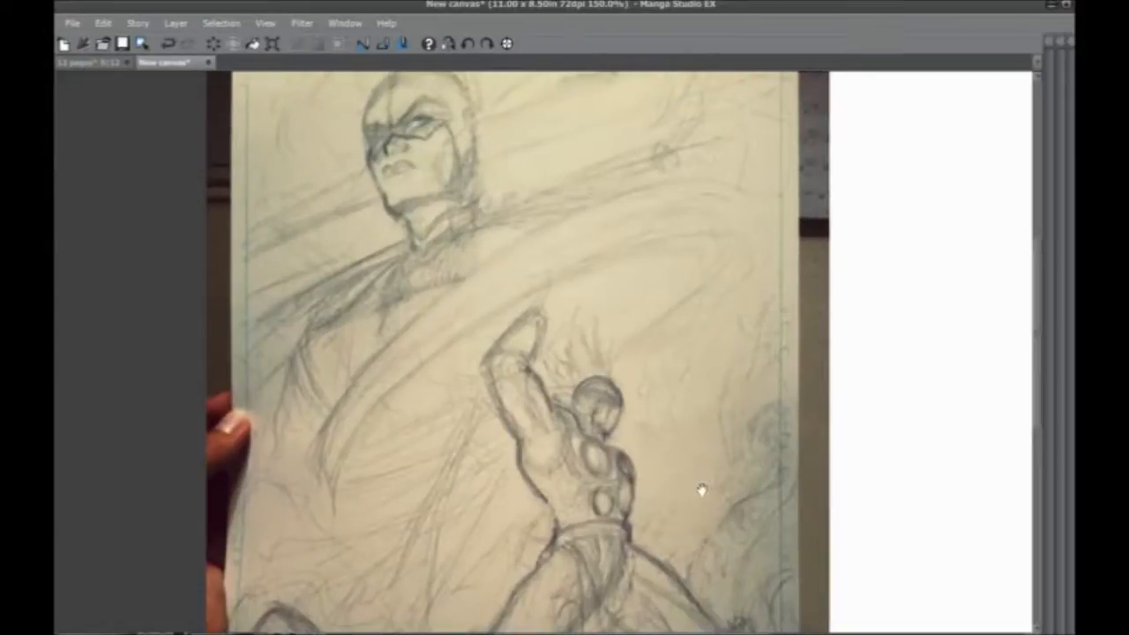
pyautogui.moveTo(701, 490); pyautogui.dragTo(702, 340)
pyautogui.moveTo(326, 212); pyautogui.dragTo(372, 499)
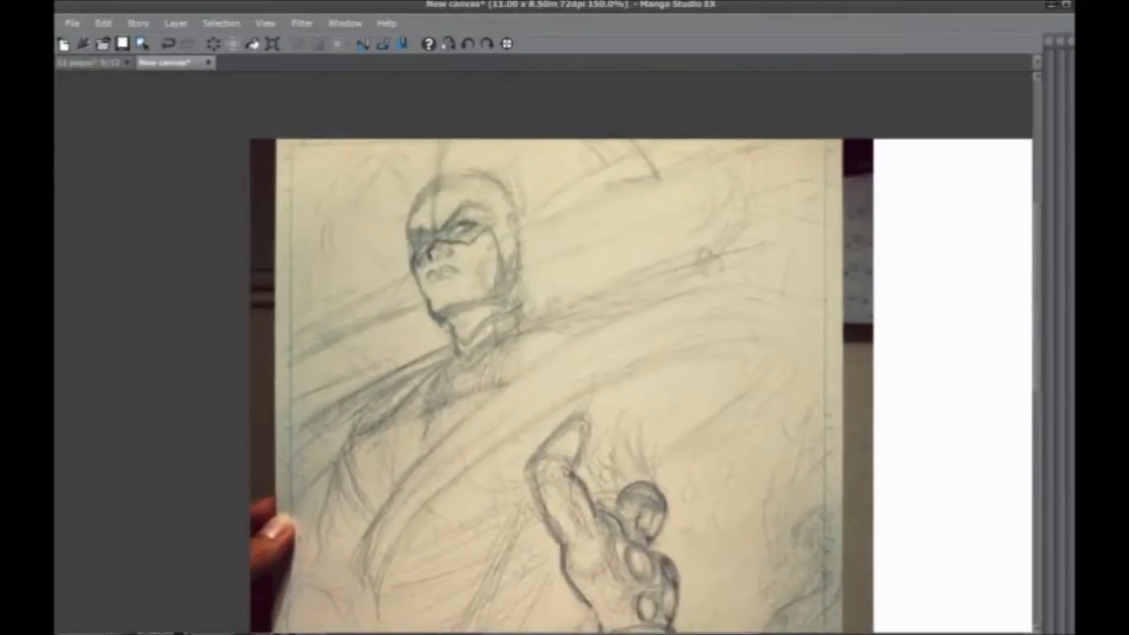
pyautogui.moveTo(369, 423); pyautogui.dragTo(351, 317)
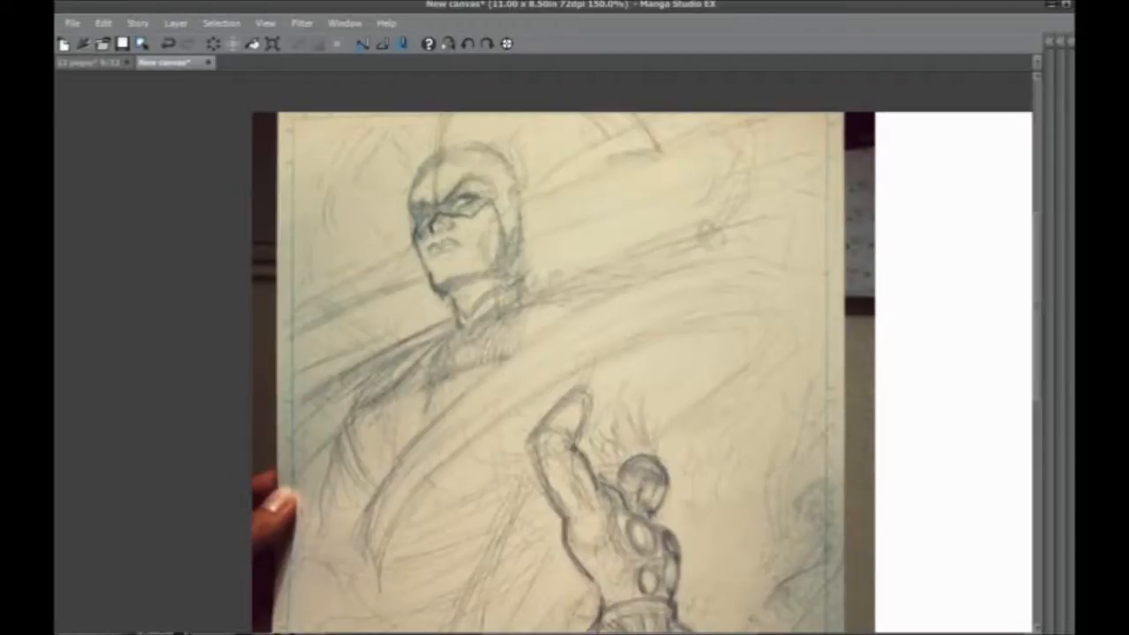
pyautogui.scroll(-1, 284, 388)
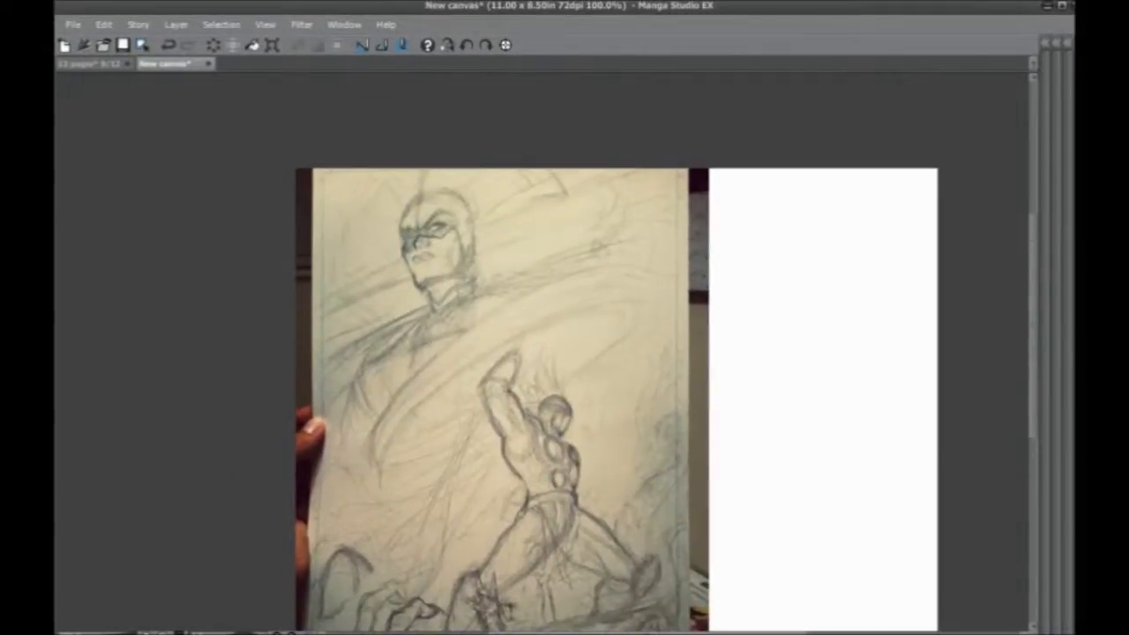
# Step: On a duplicate of the photo layer, with the original hidden, erase the large masked figure and the photo's side edges
pyautogui.press('Tab')
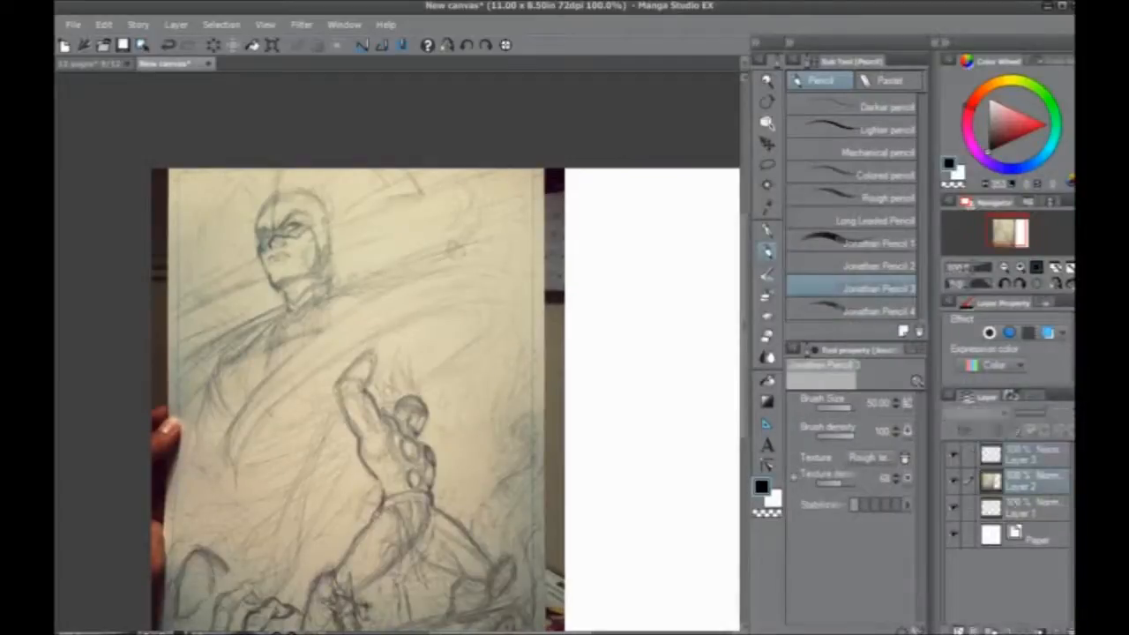
pyautogui.moveTo(440, 353); pyautogui.dragTo(497, 335)
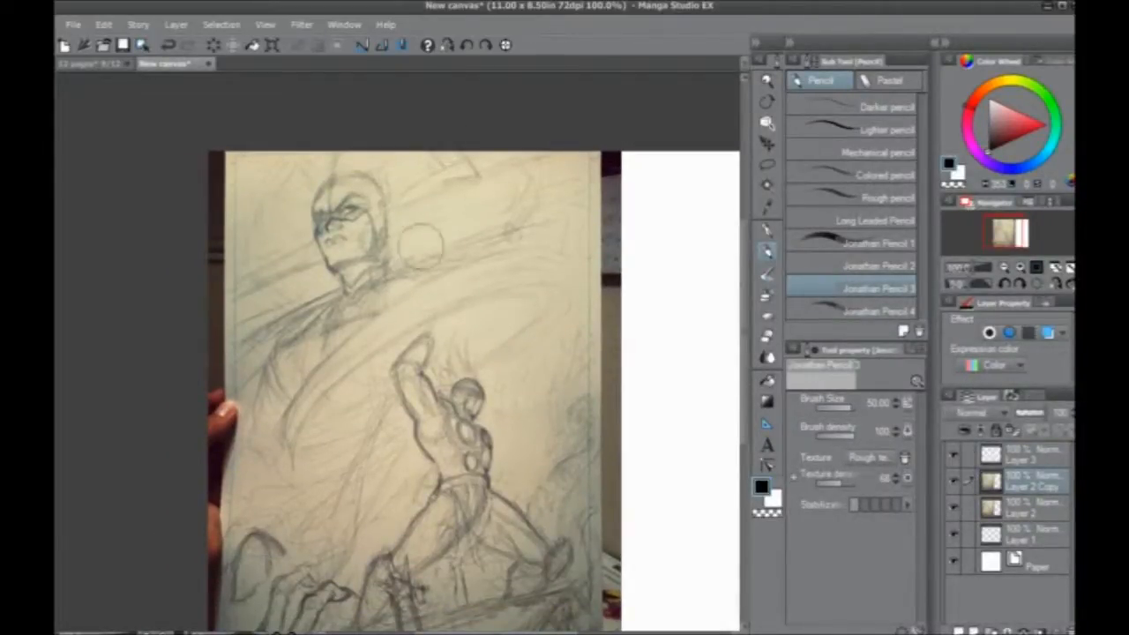
pyautogui.moveTo(299, 296); pyautogui.dragTo(463, 159)
pyautogui.moveTo(379, 224); pyautogui.dragTo(565, 172)
pyautogui.moveTo(304, 291)
pyautogui.mouseDown()
pyautogui.moveTo(406, 141)
pyautogui.moveTo(306, 185)
pyautogui.moveTo(232, 189)
pyautogui.moveTo(225, 392)
pyautogui.moveTo(408, 262)
pyautogui.moveTo(426, 217)
pyautogui.moveTo(507, 154)
pyautogui.mouseUp()
pyautogui.moveTo(215, 365); pyautogui.dragTo(202, 597)
pyautogui.moveTo(647, 244)
pyautogui.mouseDown()
pyautogui.moveTo(631, 404)
pyautogui.moveTo(635, 281)
pyautogui.mouseUp()
pyautogui.moveTo(627, 129)
pyautogui.mouseDown()
pyautogui.moveTo(603, 540)
pyautogui.moveTo(623, 336)
pyautogui.mouseUp()
pyautogui.moveTo(442, 238); pyautogui.dragTo(464, 306)
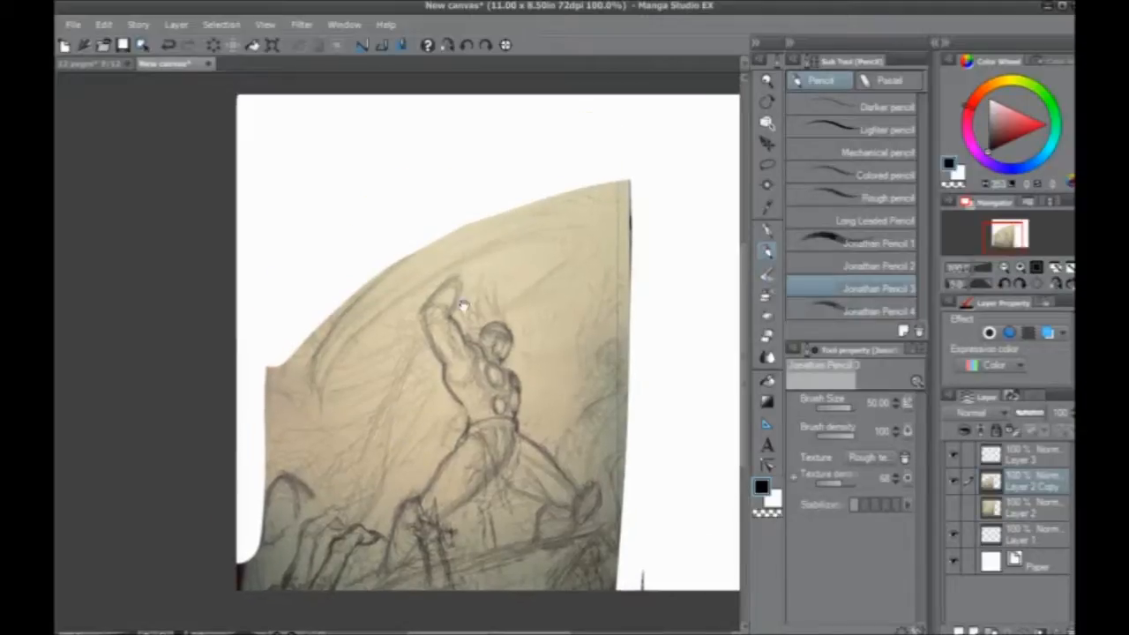
# Step: On Layer 3, trace the sweeping arcs above the raised-arm figure and add vertical strokes along the canvas's left margin
pyautogui.click(1023, 455)
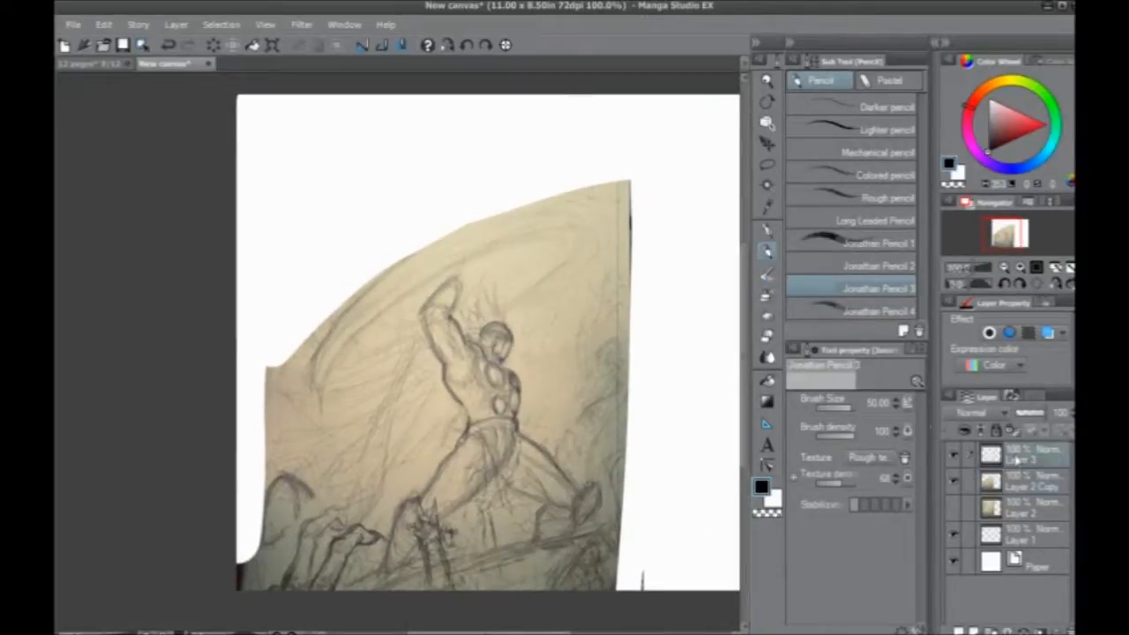
pyautogui.press('Tab')
pyautogui.hotkey('ctrl', '+')
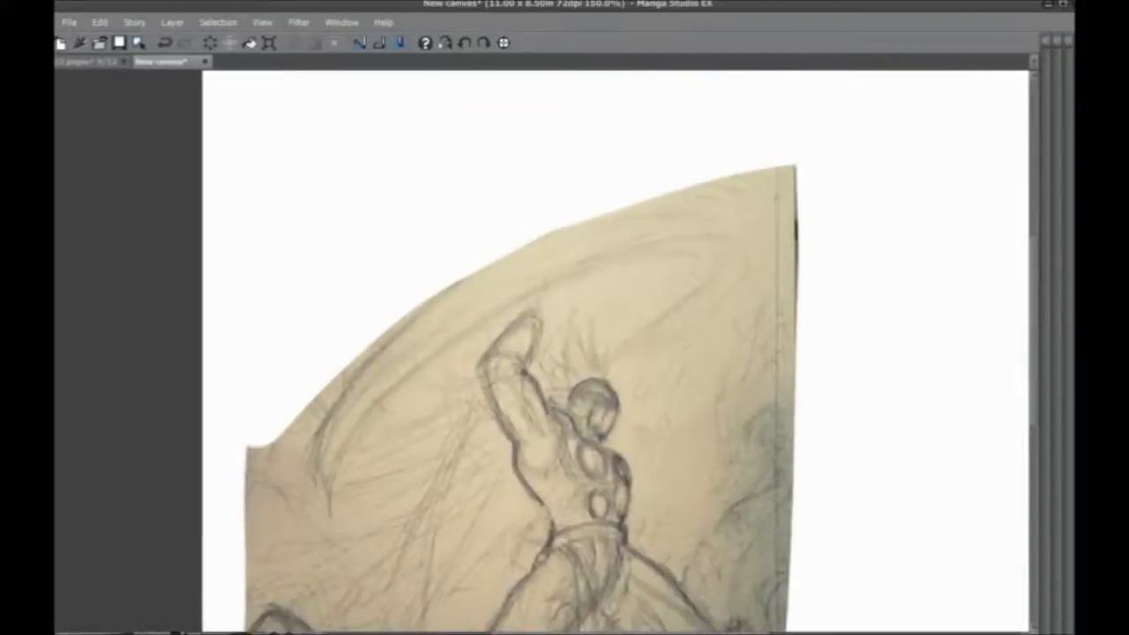
pyautogui.moveTo(428, 362)
pyautogui.mouseDown()
pyautogui.moveTo(599, 273)
pyautogui.moveTo(667, 300)
pyautogui.moveTo(650, 318)
pyautogui.mouseUp()
pyautogui.moveTo(731, 231)
pyautogui.mouseDown()
pyautogui.moveTo(669, 209)
pyautogui.moveTo(386, 380)
pyautogui.mouseUp()
pyautogui.moveTo(524, 255)
pyautogui.mouseDown()
pyautogui.moveTo(312, 471)
pyautogui.moveTo(281, 571)
pyautogui.mouseUp()
pyautogui.moveTo(770, 259)
pyautogui.mouseDown()
pyautogui.moveTo(764, 130)
pyautogui.moveTo(480, 134)
pyautogui.mouseUp()
pyautogui.moveTo(215, 148); pyautogui.dragTo(222, 445)
pyautogui.moveTo(222, 235); pyautogui.dragTo(214, 588)
pyautogui.moveTo(210, 269)
pyautogui.mouseDown()
pyautogui.moveTo(211, 476)
pyautogui.moveTo(243, 256)
pyautogui.mouseUp()
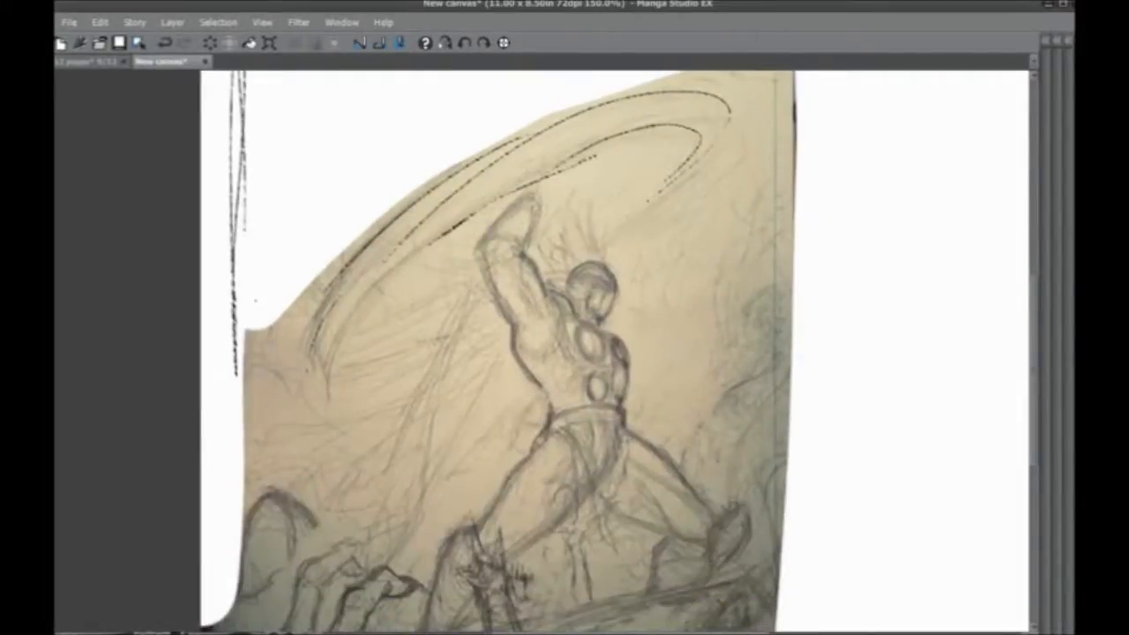
# Step: Try short vertical pencil strokes on the blank canvas beside the photo, and undo them
pyautogui.moveTo(892, 322); pyautogui.dragTo(898, 419)
pyautogui.moveTo(875, 323); pyautogui.dragTo(873, 415)
pyautogui.moveTo(868, 353); pyautogui.dragTo(870, 417)
pyautogui.hotkey('ctrl', 'z')
pyautogui.hotkey('ctrl', 'z')
pyautogui.hotkey('ctrl', 'z')
pyautogui.moveTo(872, 286); pyautogui.dragTo(880, 397)
pyautogui.hotkey('ctrl', 'z')
# Step: Switch to the 12-page comic document and make Layer 4, holding the first panel's inked woman, the active layer
pyautogui.moveTo(289, 276); pyautogui.dragTo(300, 505)
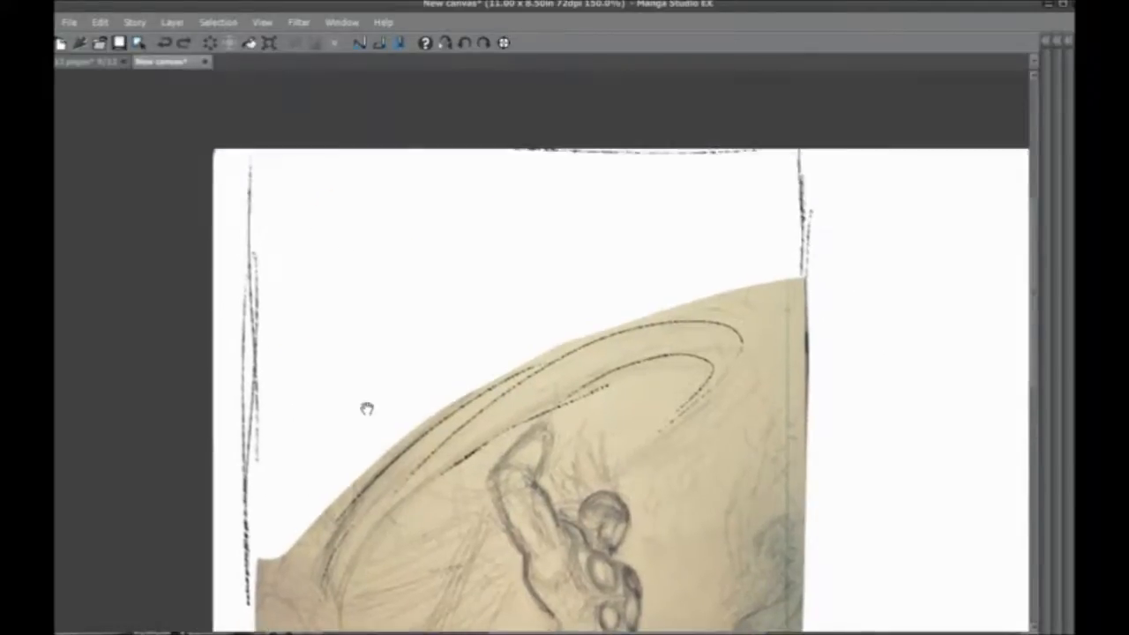
pyautogui.click(91, 61)
pyautogui.press('Tab')
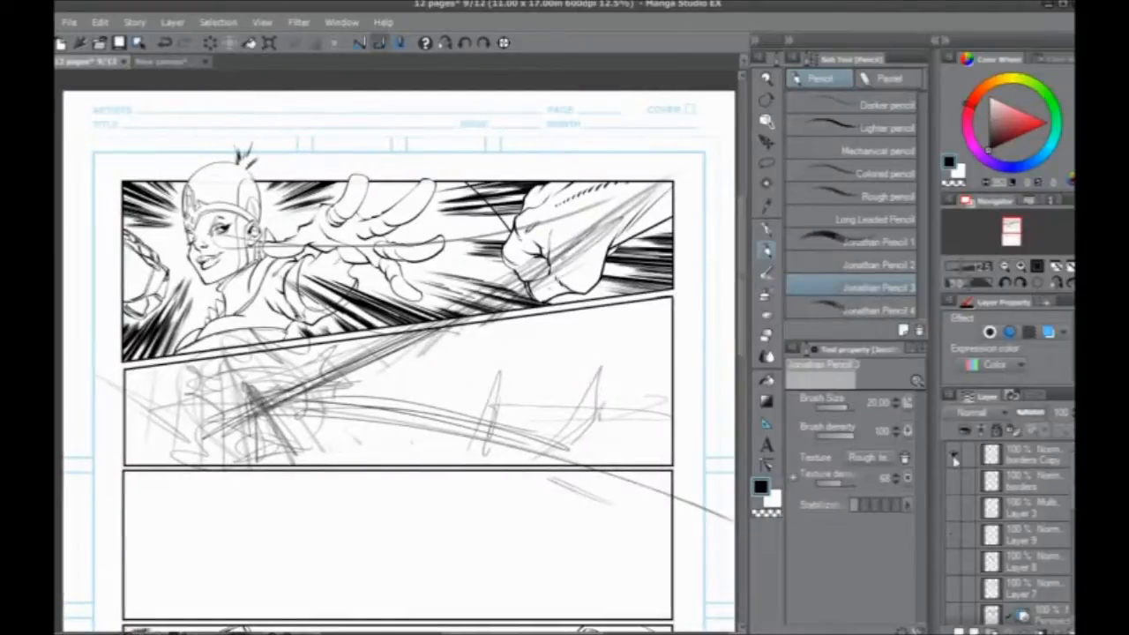
pyautogui.click(956, 460)
pyautogui.click(955, 460)
pyautogui.scroll(-5, 979, 545)
pyautogui.click(954, 537)
pyautogui.click(953, 563)
pyautogui.click(953, 565)
pyautogui.click(953, 537)
pyautogui.click(979, 565)
# Step: Lasso the woman's head and outstretched hand in the first panel and paste a copy into the new canvas
pyautogui.click(765, 163)
pyautogui.moveTo(199, 143)
pyautogui.mouseDown()
pyautogui.moveTo(277, 196)
pyautogui.moveTo(468, 265)
pyautogui.moveTo(188, 357)
pyautogui.mouseUp()
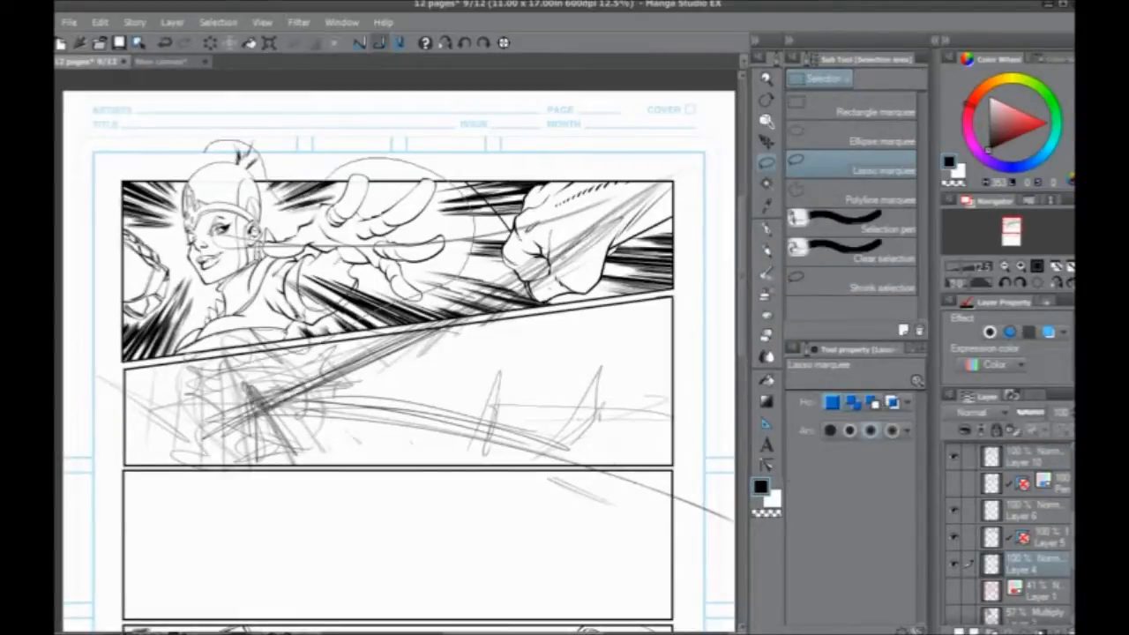
pyautogui.moveTo(177, 313); pyautogui.dragTo(201, 148)
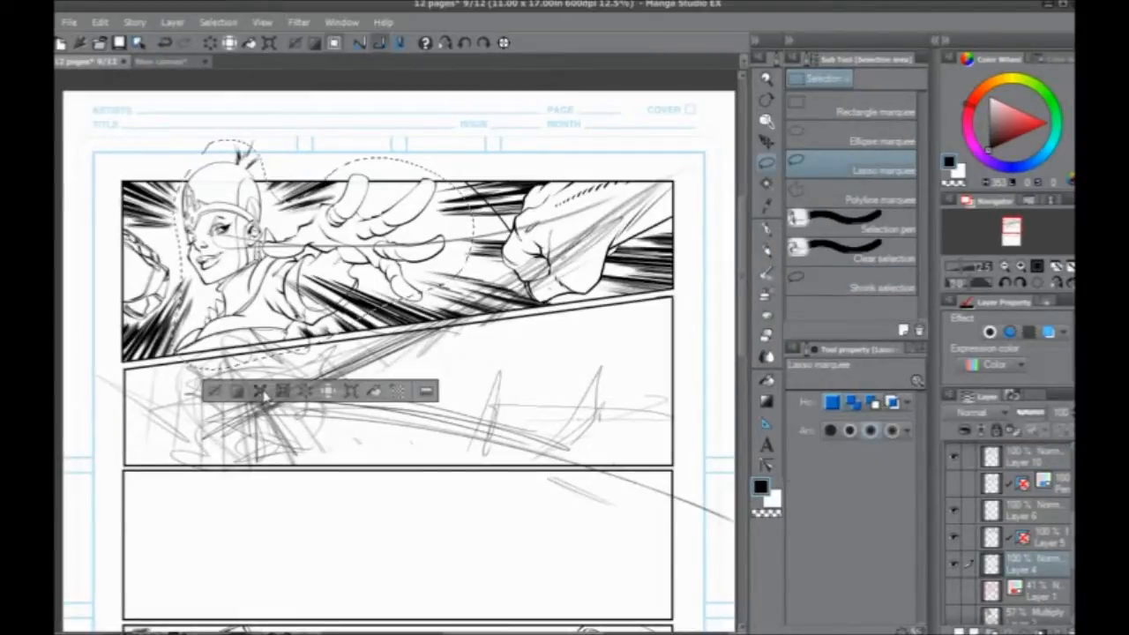
pyautogui.click(167, 62)
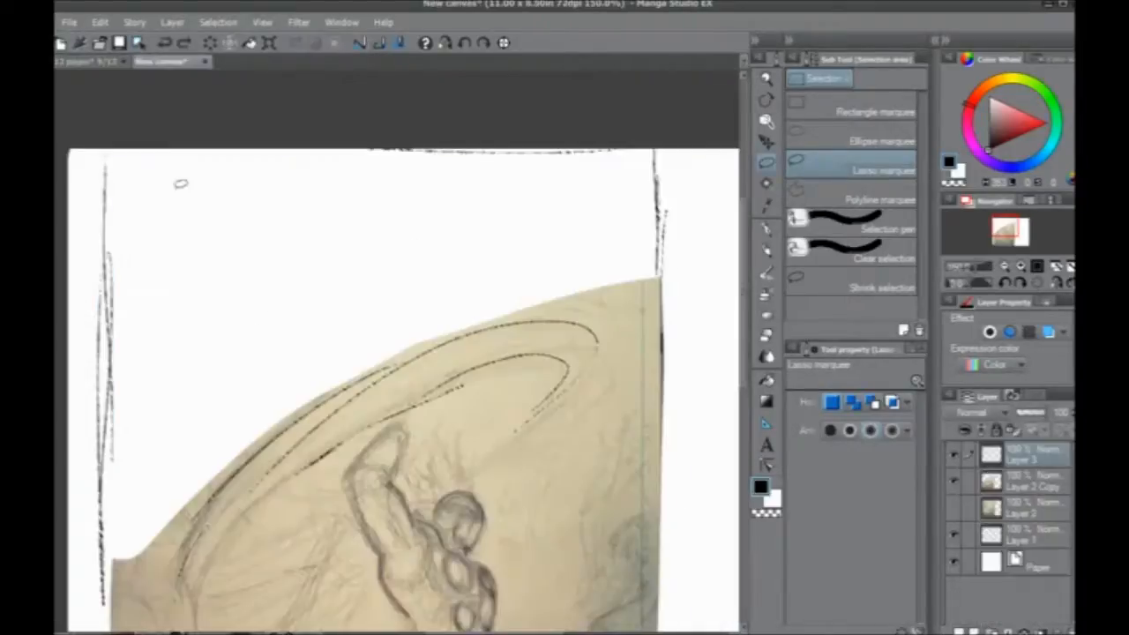
pyautogui.hotkey('ctrl', 'v')
# Step: Scale the pasted woman to 13% and position her in the blank area above the raised-arm figure
pyautogui.scroll(-3, 166, 282)
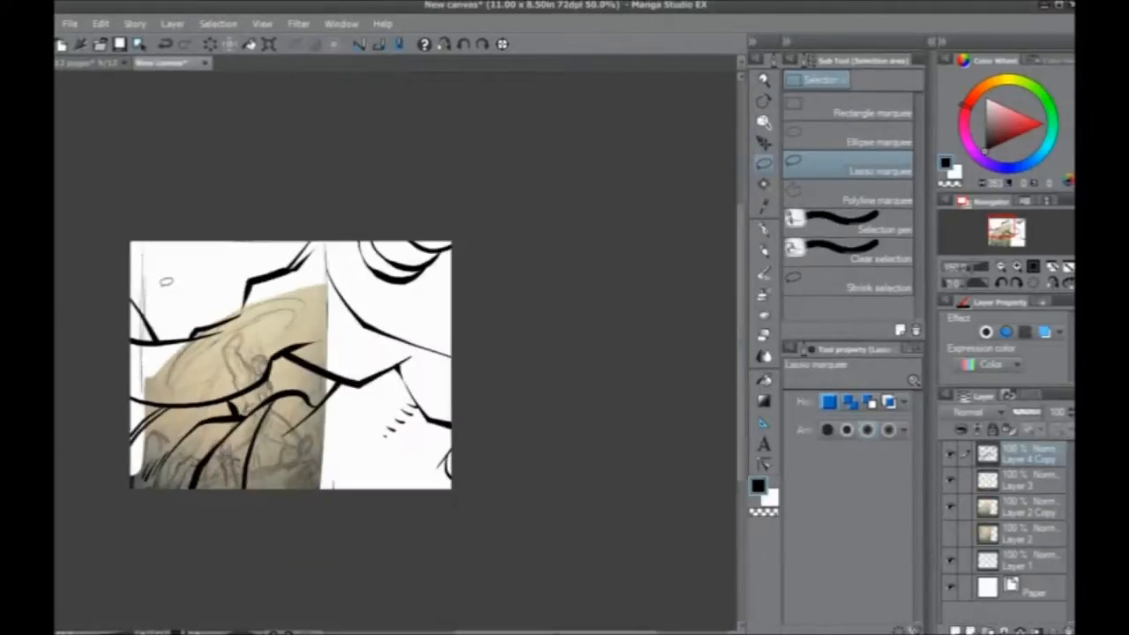
pyautogui.hotkey('ctrl', 't')
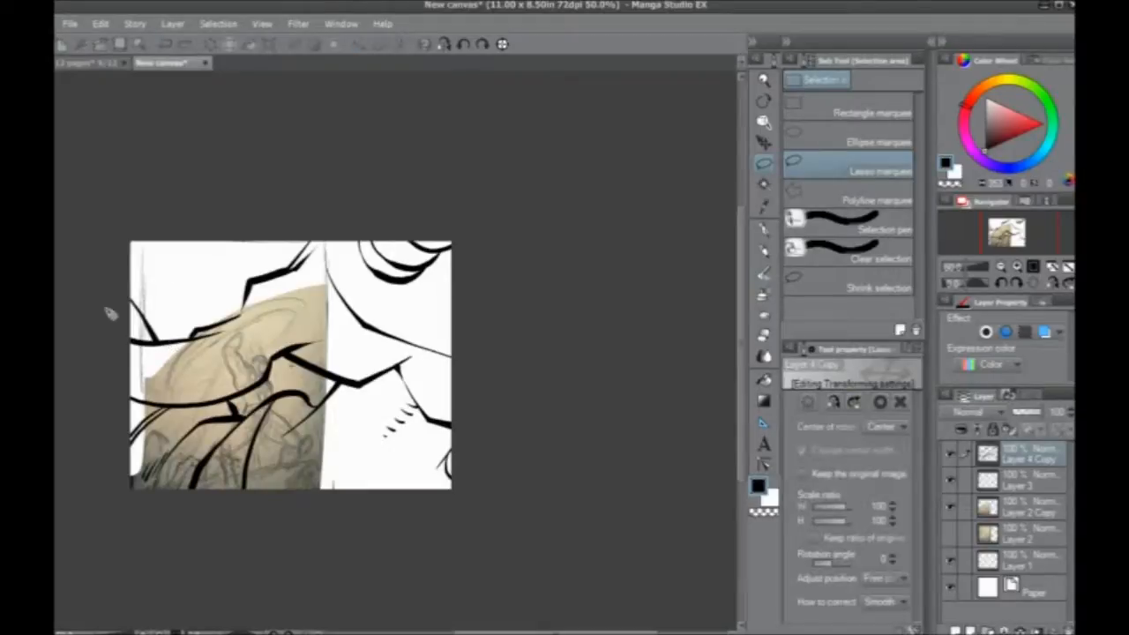
pyautogui.scroll(-5, 109, 311)
pyautogui.moveTo(270, 364); pyautogui.dragTo(164, 284)
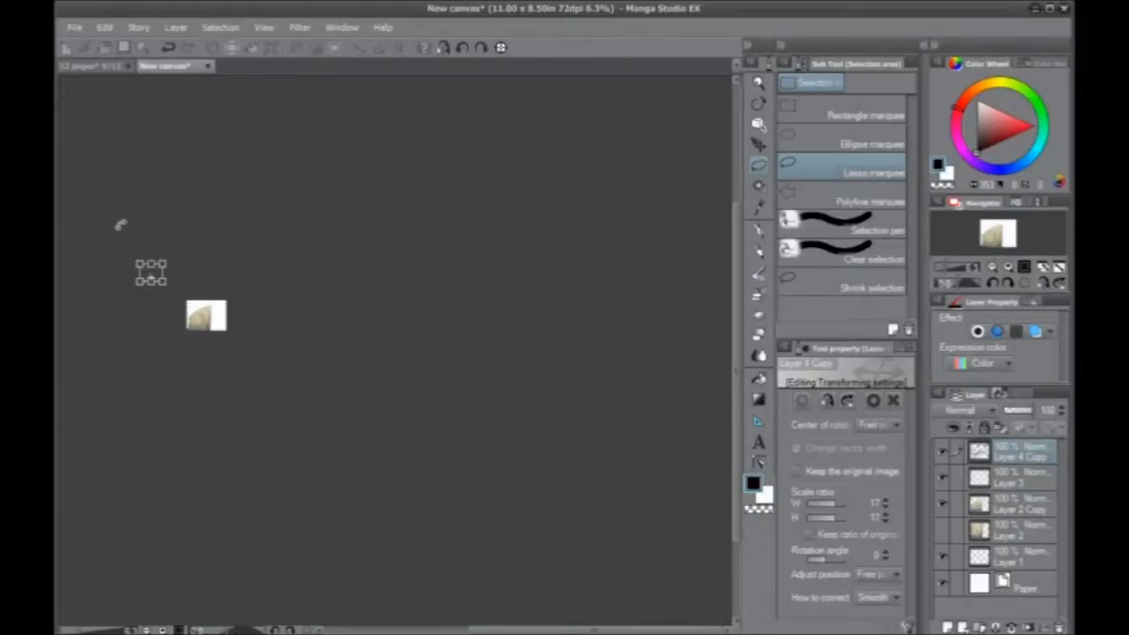
pyautogui.scroll(6, 121, 222)
pyautogui.moveTo(462, 506); pyautogui.dragTo(578, 554)
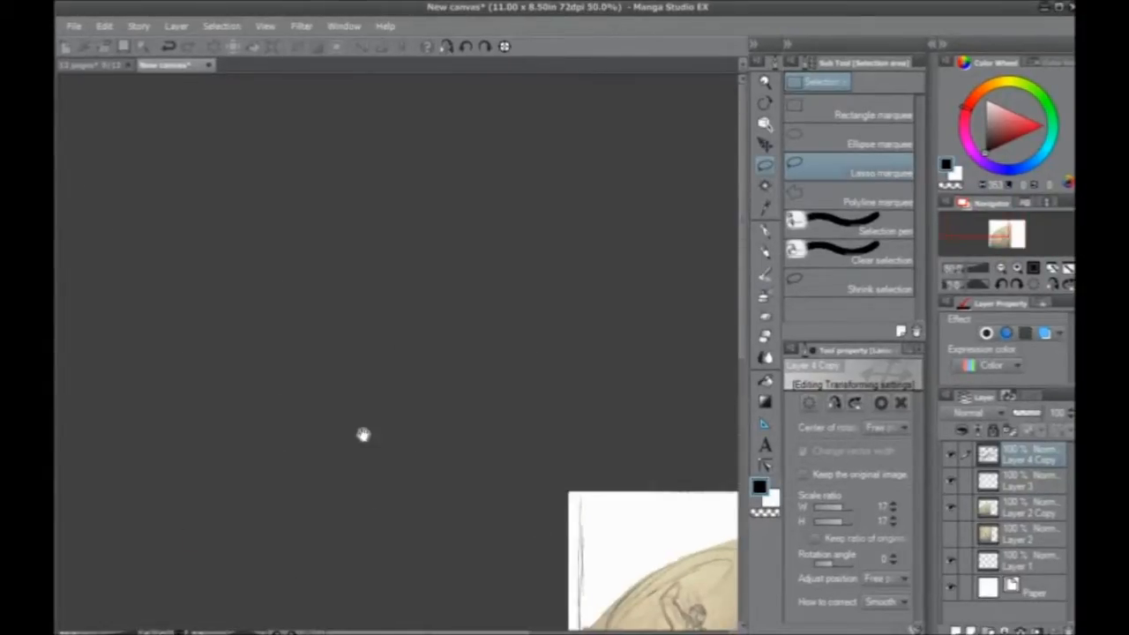
pyautogui.moveTo(328, 262); pyautogui.dragTo(567, 458)
pyautogui.moveTo(379, 393); pyautogui.dragTo(238, 204)
pyautogui.hotkey('ctrl', '+')
pyautogui.moveTo(427, 427); pyautogui.dragTo(369, 377)
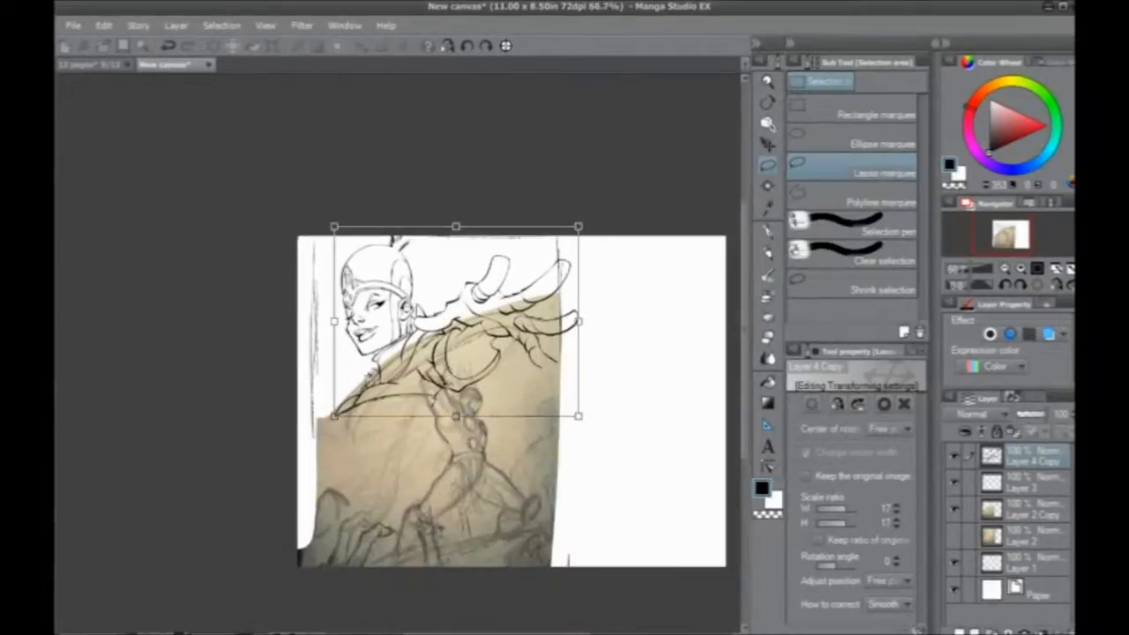
pyautogui.moveTo(329, 420)
pyautogui.mouseDown()
pyautogui.moveTo(292, 378)
pyautogui.moveTo(310, 438)
pyautogui.mouseUp()
pyautogui.moveTo(577, 418); pyautogui.dragTo(516, 378)
pyautogui.moveTo(366, 353); pyautogui.dragTo(363, 360)
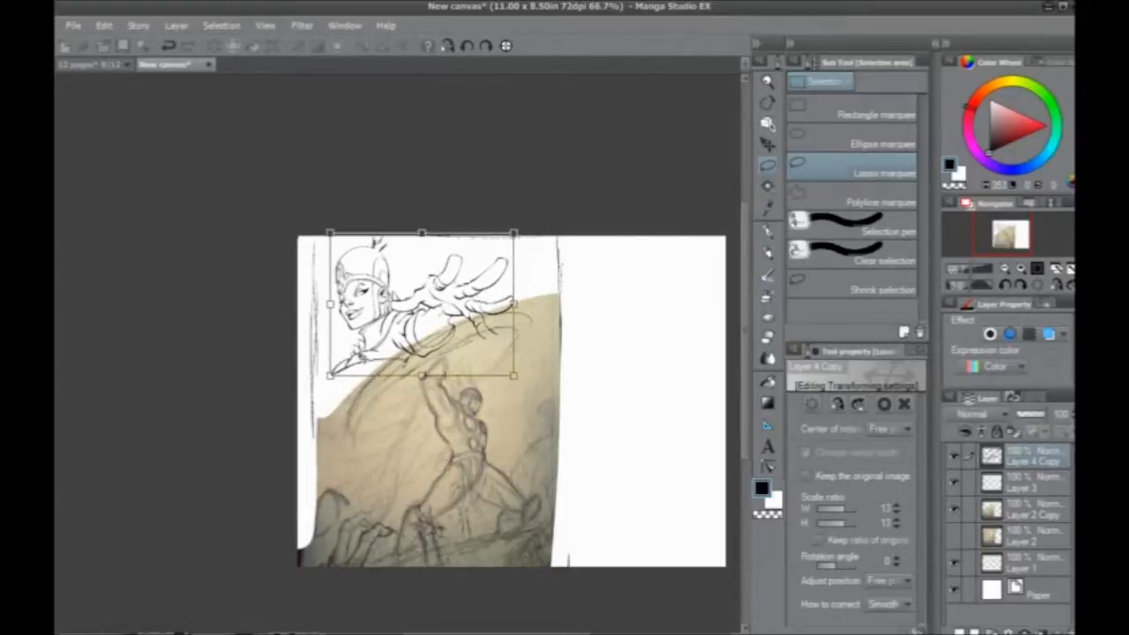
# Step: Rotate the pasted woman to -31 degrees, keeping her above the raised-arm figure, and apply the transformation
pyautogui.moveTo(314, 408); pyautogui.dragTo(335, 444)
pyautogui.moveTo(370, 344)
pyautogui.mouseDown()
pyautogui.moveTo(387, 328)
pyautogui.moveTo(379, 344)
pyautogui.mouseUp()
pyautogui.moveTo(353, 303); pyautogui.dragTo(351, 294)
pyautogui.moveTo(324, 412); pyautogui.dragTo(339, 438)
pyautogui.moveTo(365, 351); pyautogui.dragTo(382, 343)
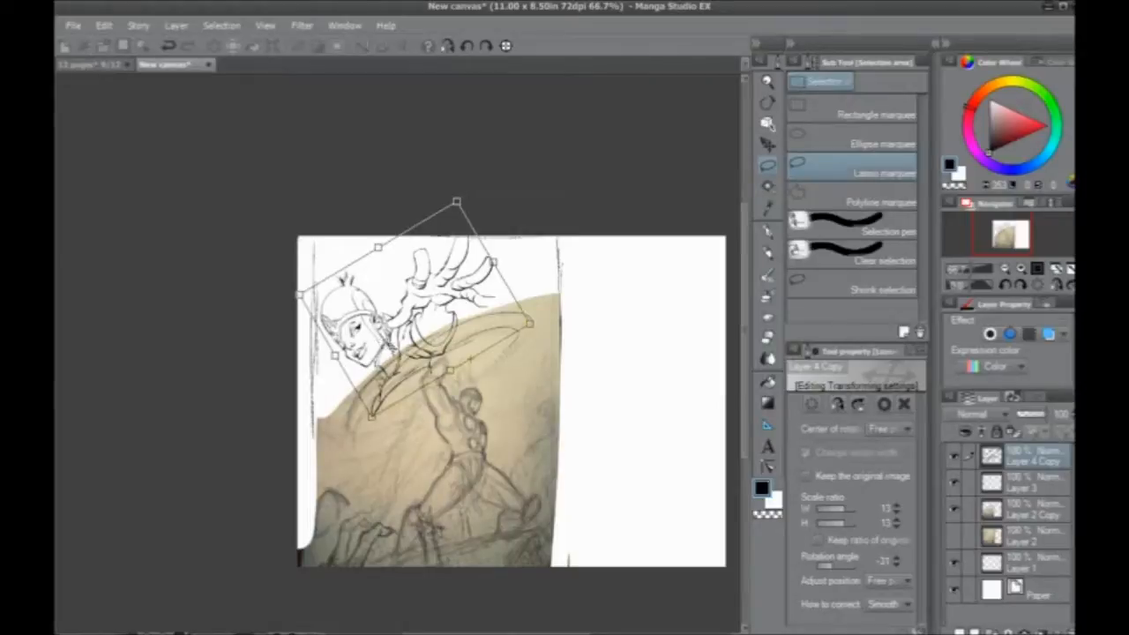
pyautogui.press('Return')
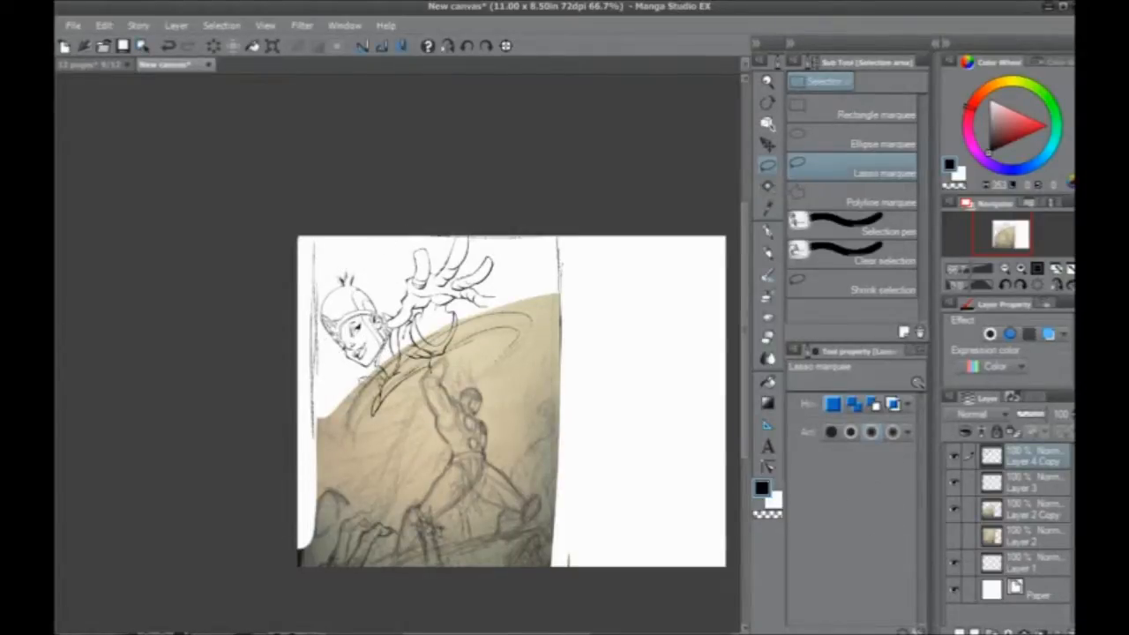
# Step: Rotate the pasted woman by 42 degrees so her arm reaches along the photo's curved upper edge
pyautogui.hotkey('ctrl', 't')
pyautogui.moveTo(282, 225); pyautogui.dragTo(356, 177)
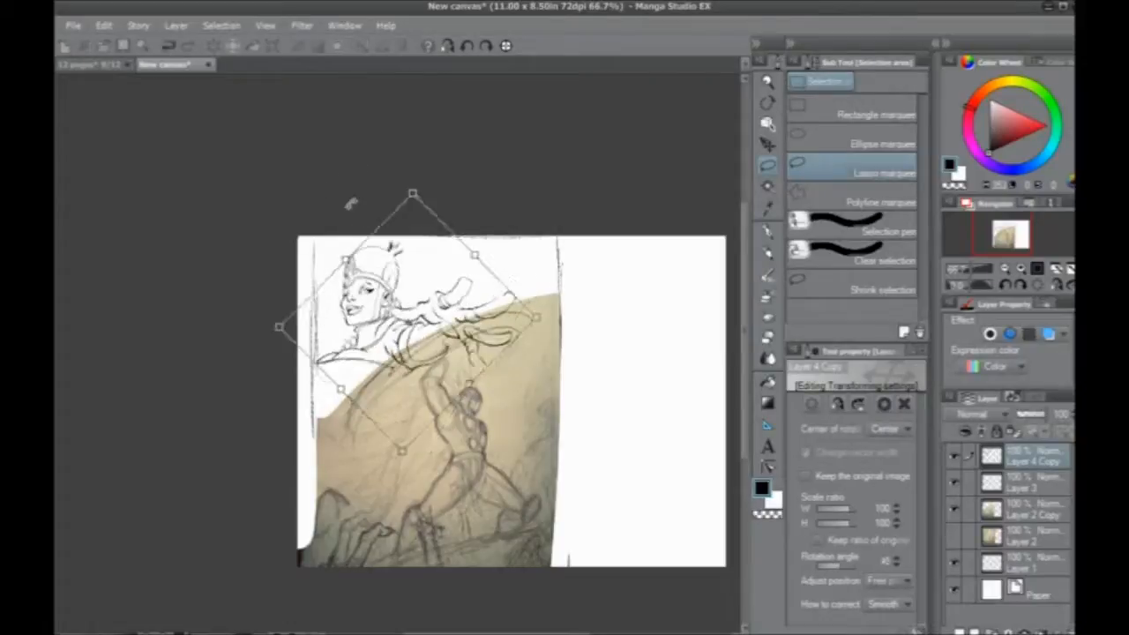
pyautogui.moveTo(282, 383); pyautogui.dragTo(340, 378)
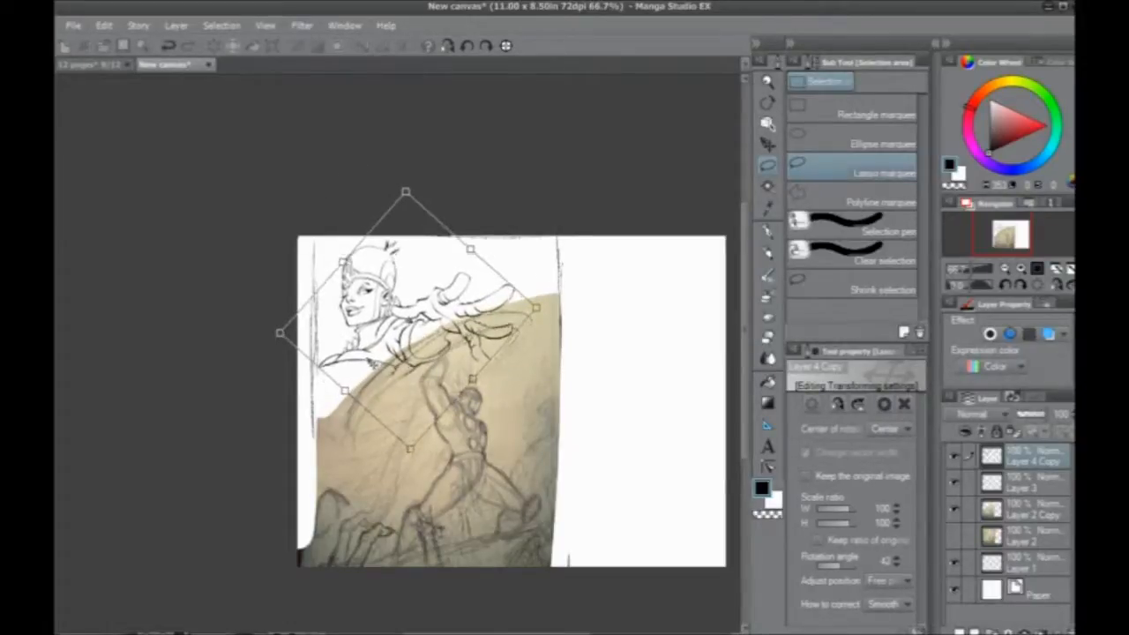
pyautogui.press('Return')
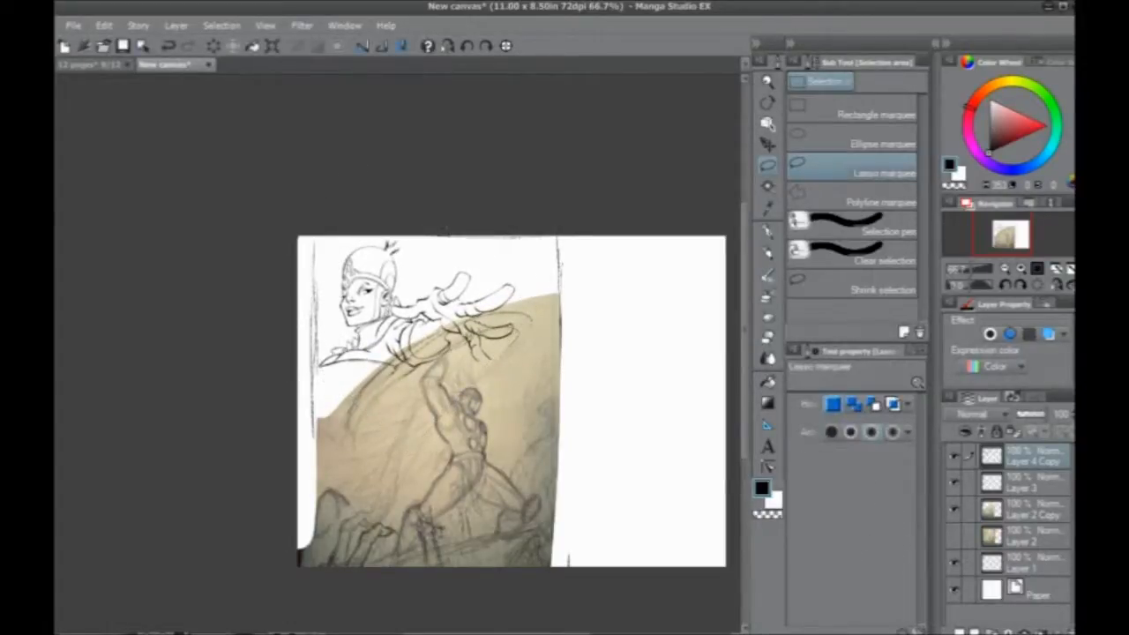
# Step: Erase the woman's outstretched hand and arm, leaving only her head and shoulder
pyautogui.scroll(1, 332, 325)
pyautogui.moveTo(561, 258)
pyautogui.mouseDown()
pyautogui.moveTo(589, 376)
pyautogui.moveTo(573, 377)
pyautogui.moveTo(550, 346)
pyautogui.moveTo(450, 294)
pyautogui.moveTo(483, 274)
pyautogui.moveTo(514, 364)
pyautogui.moveTo(519, 281)
pyautogui.moveTo(461, 327)
pyautogui.mouseUp()
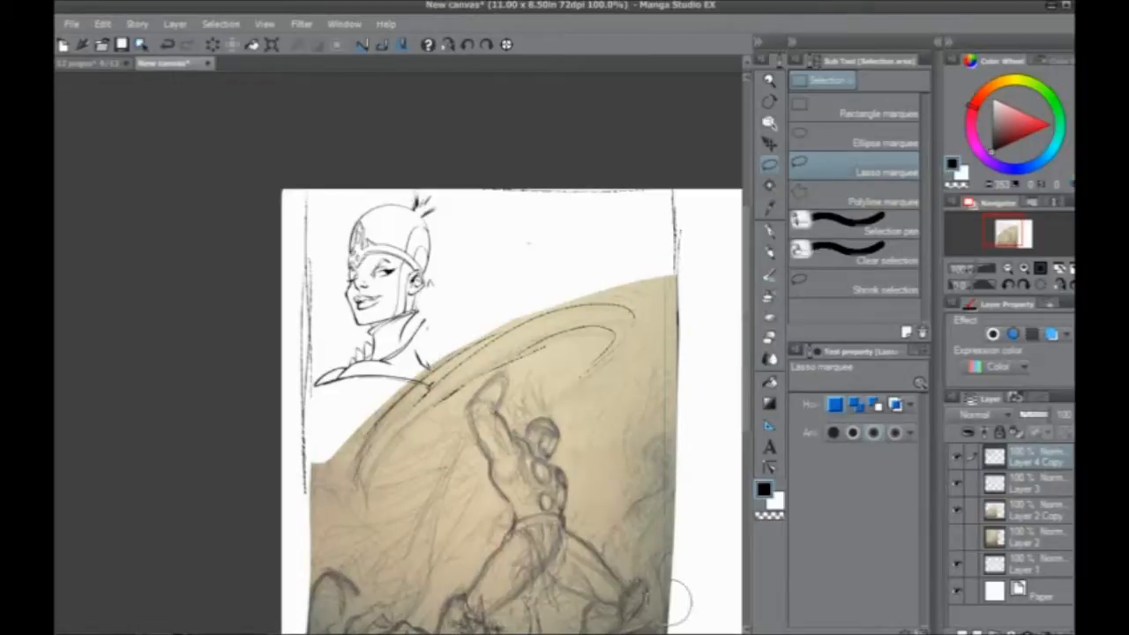
pyautogui.moveTo(348, 434); pyautogui.dragTo(339, 371)
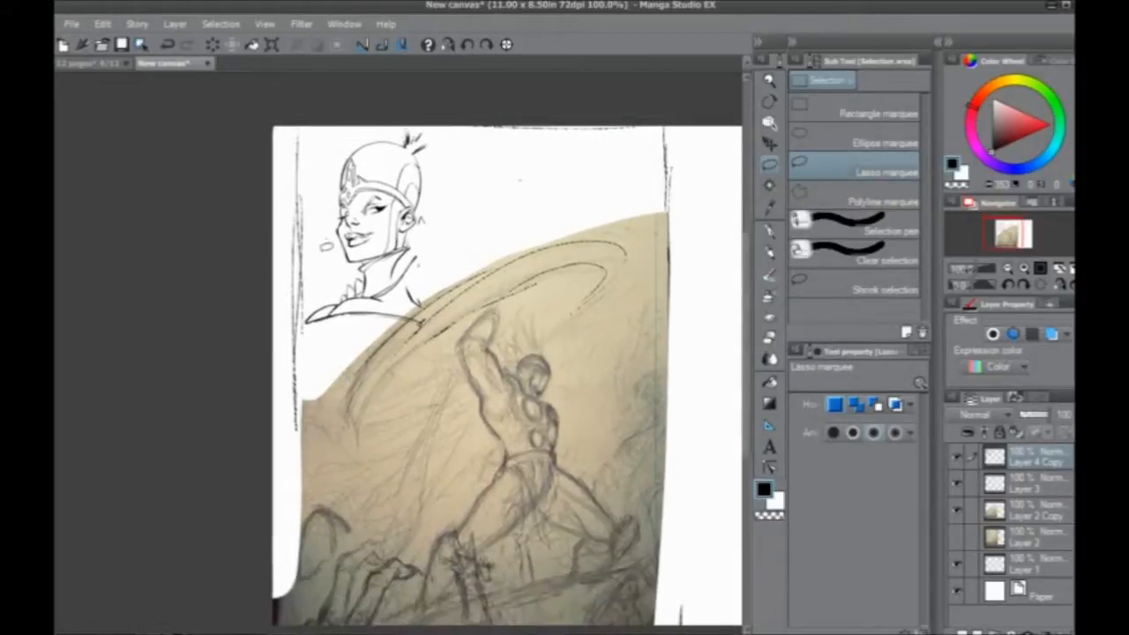
# Step: Enlarge the woman's head and shoulder and fit them against the drawn left margin, overlapping the photo's curved edge
pyautogui.hotkey('ctrl', 't')
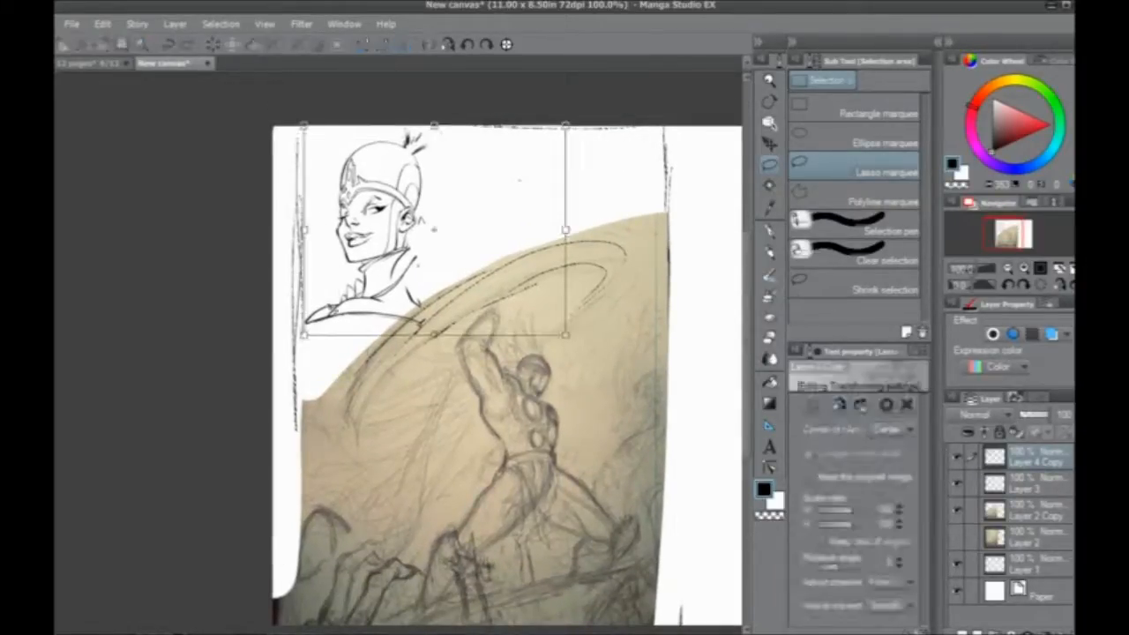
pyautogui.moveTo(562, 342)
pyautogui.mouseDown()
pyautogui.moveTo(692, 412)
pyautogui.moveTo(683, 405)
pyautogui.mouseUp()
pyautogui.moveTo(269, 405); pyautogui.dragTo(271, 442)
pyautogui.moveTo(271, 98); pyautogui.dragTo(299, 116)
pyautogui.moveTo(502, 250); pyautogui.dragTo(471, 255)
pyautogui.press('Return')
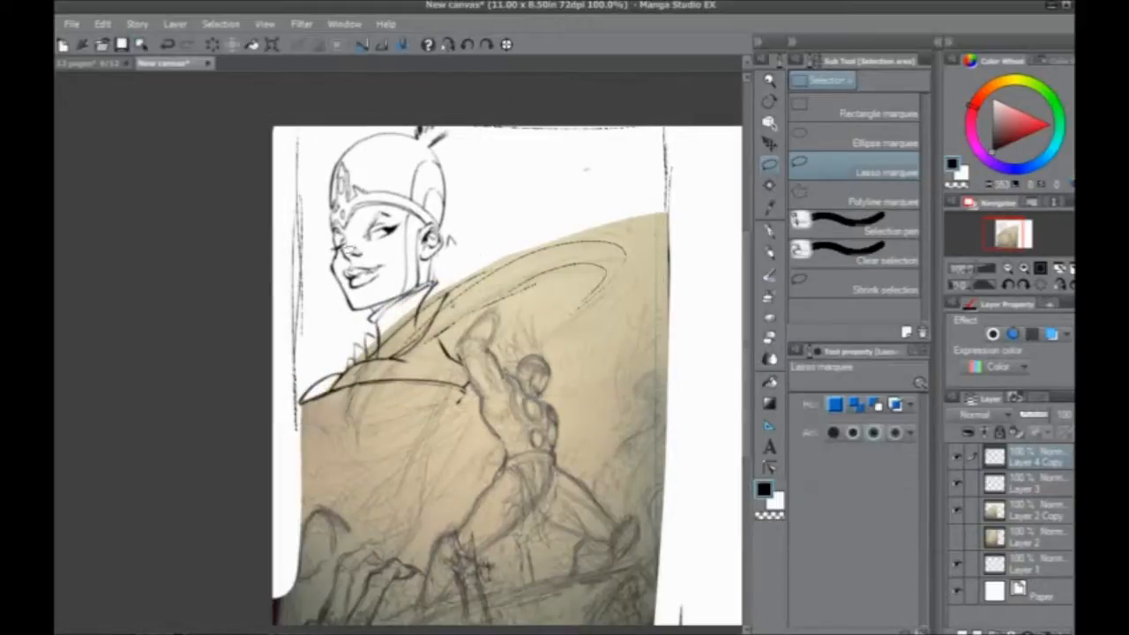
# Step: With Jonathan Pencil 3 at size 60, scribble loose wavy strokes across the canvas top on both sides of the woman's head
pyautogui.click(771, 253)
pyautogui.moveTo(394, 286); pyautogui.dragTo(403, 301)
pyautogui.moveTo(507, 171); pyautogui.dragTo(503, 222)
pyautogui.moveTo(457, 199); pyautogui.dragTo(482, 227)
pyautogui.moveTo(505, 145)
pyautogui.mouseDown()
pyautogui.moveTo(506, 211)
pyautogui.moveTo(500, 185)
pyautogui.moveTo(462, 225)
pyautogui.mouseUp()
pyautogui.moveTo(462, 226)
pyautogui.mouseDown()
pyautogui.moveTo(510, 156)
pyautogui.moveTo(511, 174)
pyautogui.mouseUp()
pyautogui.moveTo(506, 145)
pyautogui.mouseDown()
pyautogui.moveTo(490, 186)
pyautogui.moveTo(421, 193)
pyautogui.mouseUp()
pyautogui.moveTo(451, 164)
pyautogui.mouseDown()
pyautogui.moveTo(478, 188)
pyautogui.moveTo(506, 146)
pyautogui.mouseUp()
pyautogui.moveTo(513, 216)
pyautogui.mouseDown()
pyautogui.moveTo(549, 176)
pyautogui.moveTo(611, 235)
pyautogui.mouseUp()
pyautogui.moveTo(533, 163)
pyautogui.mouseDown()
pyautogui.moveTo(611, 203)
pyautogui.moveTo(640, 190)
pyautogui.mouseUp()
pyautogui.moveTo(655, 139); pyautogui.dragTo(642, 195)
pyautogui.moveTo(621, 197); pyautogui.dragTo(661, 152)
pyautogui.moveTo(346, 166)
pyautogui.mouseDown()
pyautogui.moveTo(305, 227)
pyautogui.moveTo(383, 171)
pyautogui.mouseUp()
pyautogui.moveTo(459, 182)
pyautogui.mouseDown()
pyautogui.moveTo(589, 172)
pyautogui.moveTo(593, 194)
pyautogui.mouseUp()
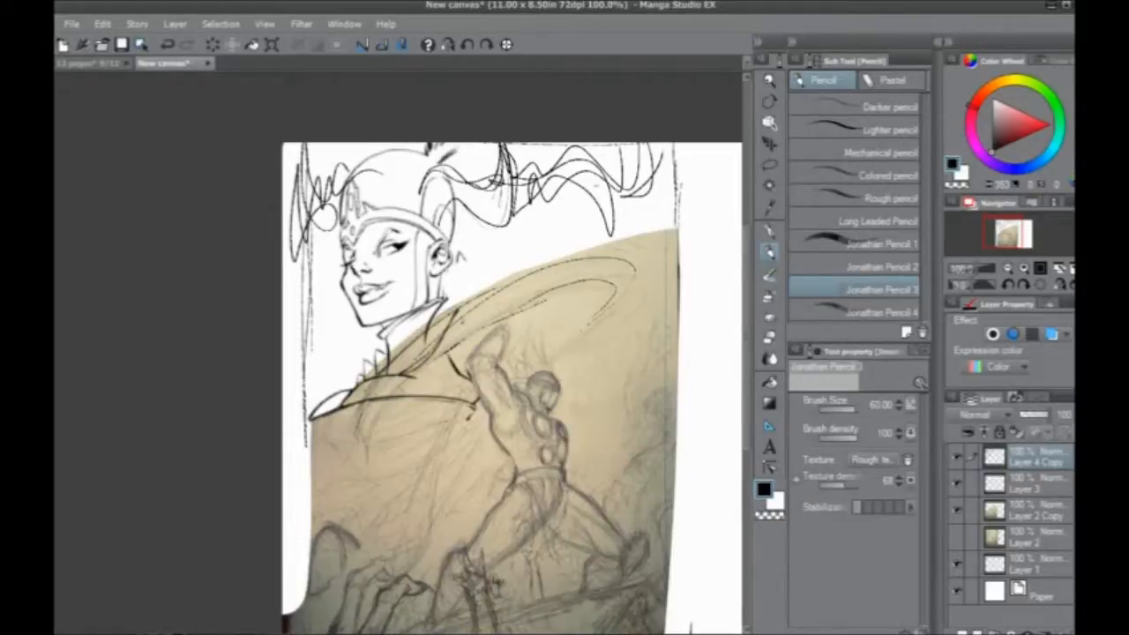
# Step: Add pencil strokes along the woman's face, jaw and collar, and down over her shoulder to the left margin
pyautogui.moveTo(356, 312); pyautogui.dragTo(373, 325)
pyautogui.moveTo(341, 291); pyautogui.dragTo(362, 317)
pyautogui.moveTo(371, 324); pyautogui.dragTo(385, 321)
pyautogui.moveTo(378, 252)
pyautogui.mouseDown()
pyautogui.moveTo(396, 258)
pyautogui.moveTo(393, 278)
pyautogui.mouseUp()
pyautogui.moveTo(354, 350)
pyautogui.mouseDown()
pyautogui.moveTo(349, 306)
pyautogui.moveTo(309, 393)
pyautogui.mouseUp()
pyautogui.moveTo(446, 267)
pyautogui.mouseDown()
pyautogui.moveTo(304, 413)
pyautogui.moveTo(303, 435)
pyautogui.mouseUp()
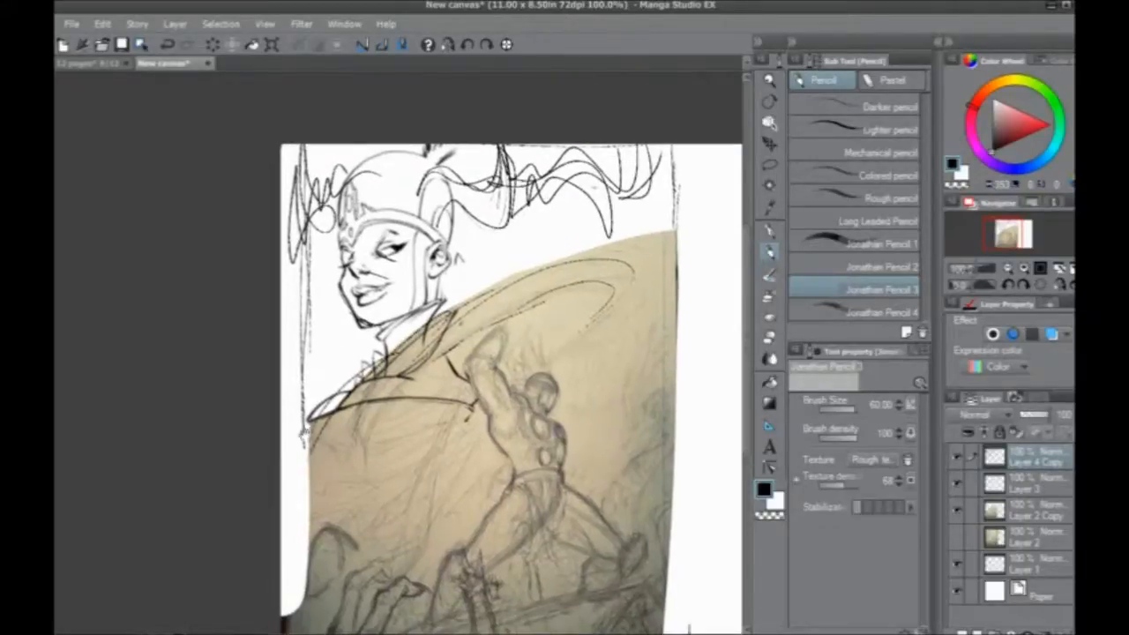
# Step: Hide the layer with the woman's head and add a new blank layer above it
pyautogui.click(957, 455)
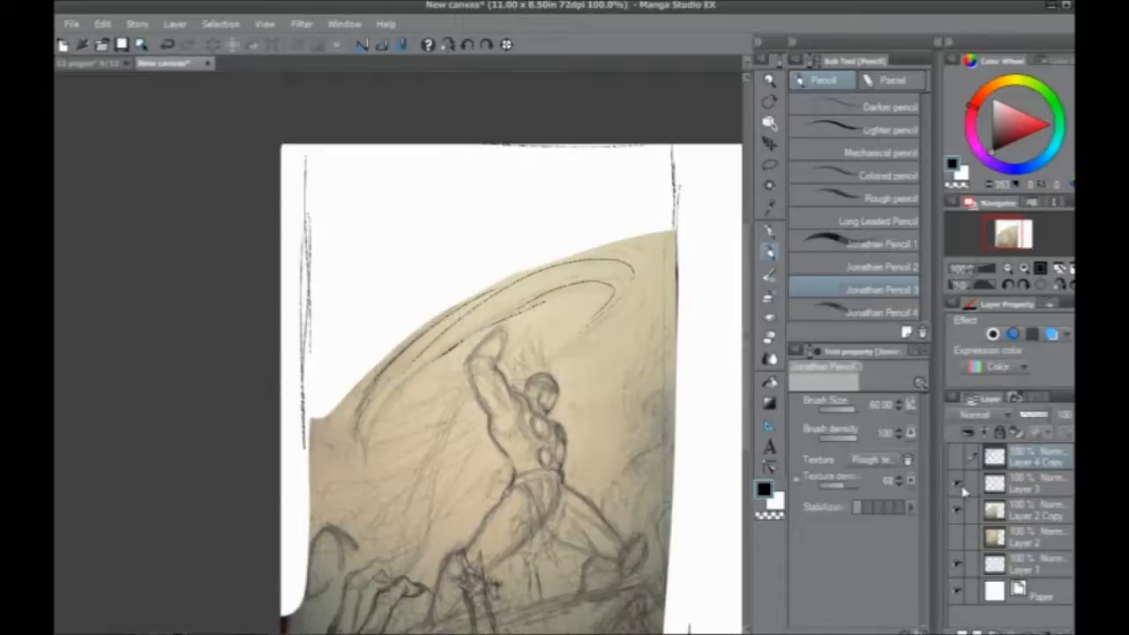
pyautogui.click(962, 629)
pyautogui.moveTo(367, 290); pyautogui.dragTo(341, 245)
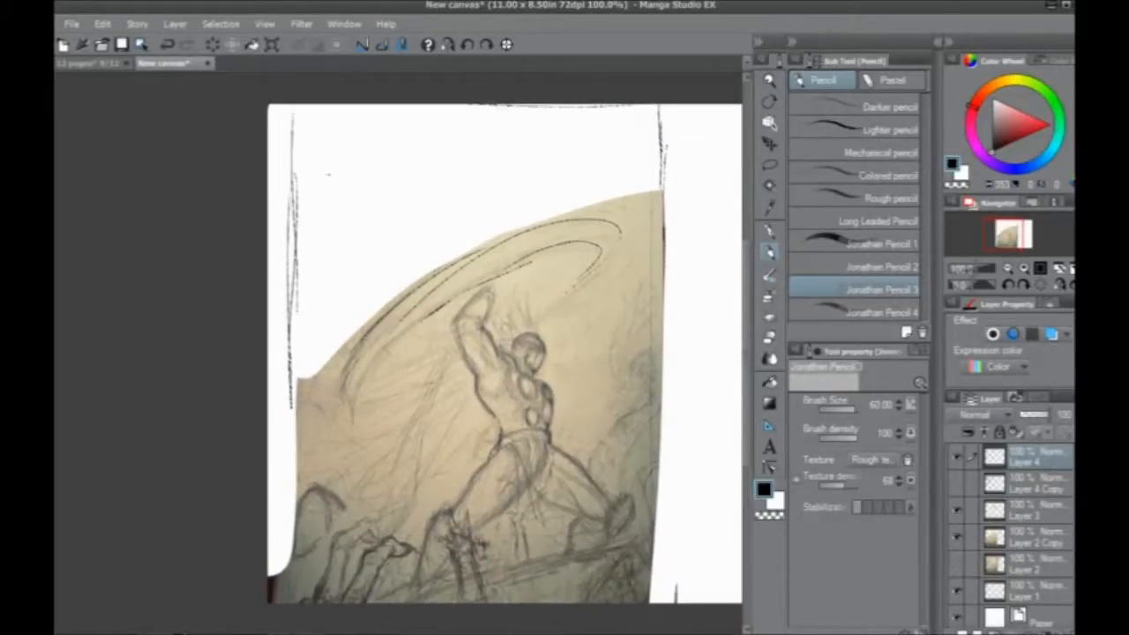
# Step: Try strokes leading in from the photo's right side towards the raised-arm figure, and undo them
pyautogui.moveTo(702, 308)
pyautogui.mouseDown()
pyautogui.moveTo(565, 350)
pyautogui.moveTo(574, 358)
pyautogui.mouseUp()
pyautogui.hotkey('ctrl', 'z')
pyautogui.hotkey('ctrl', 'z')
pyautogui.moveTo(712, 340)
pyautogui.mouseDown()
pyautogui.moveTo(573, 345)
pyautogui.moveTo(562, 355)
pyautogui.mouseUp()
pyautogui.hotkey('ctrl', 'z')
pyautogui.hotkey('ctrl', 'z')
# Step: Sketch a rule-of-thirds grid of two vertical and two horizontal lines over the photo, and undo it
pyautogui.moveTo(397, 113); pyautogui.dragTo(403, 564)
pyautogui.moveTo(544, 120); pyautogui.dragTo(545, 557)
pyautogui.moveTo(646, 253); pyautogui.dragTo(322, 230)
pyautogui.hotkey('ctrl', 'z')
pyautogui.moveTo(635, 254); pyautogui.dragTo(362, 252)
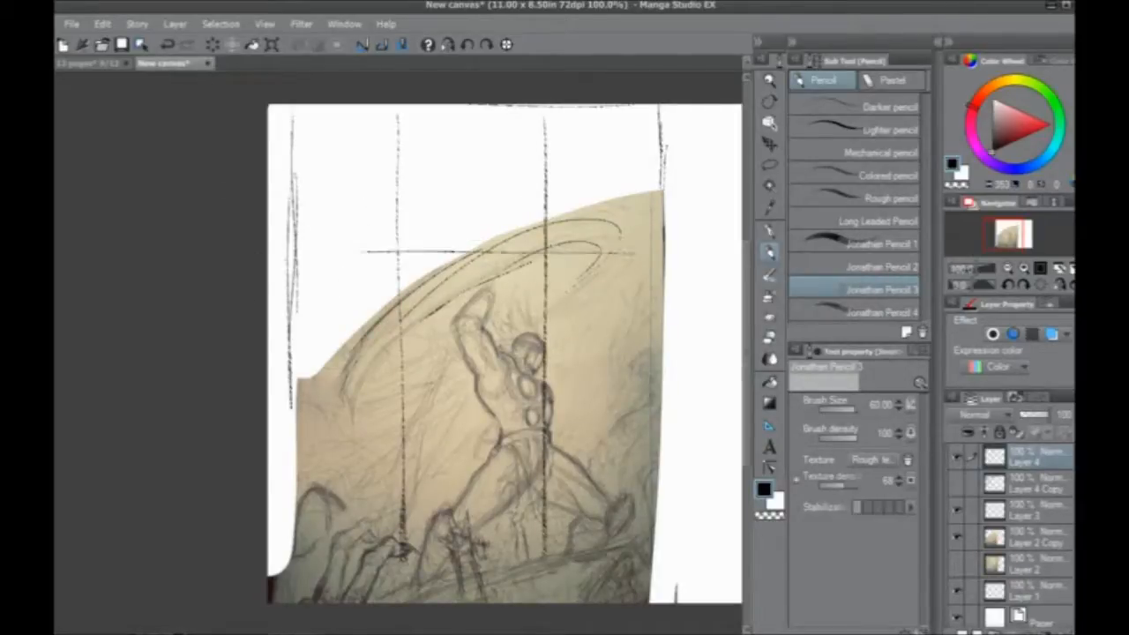
pyautogui.moveTo(619, 422); pyautogui.dragTo(321, 408)
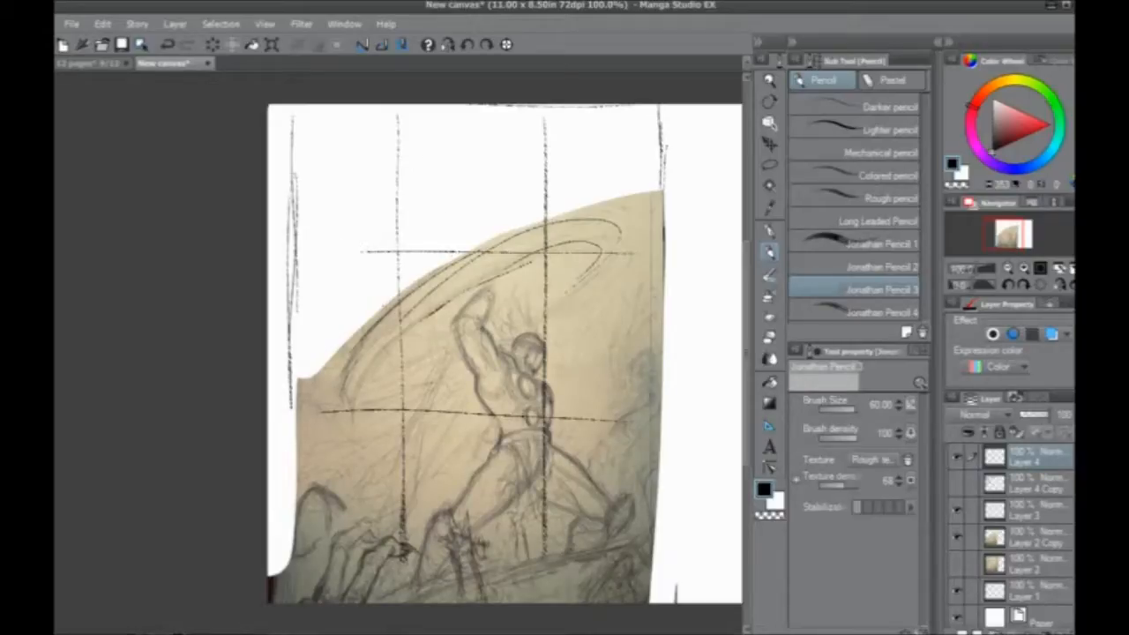
pyautogui.hotkey('ctrl', 'z')
pyautogui.hotkey('ctrl', 'z')
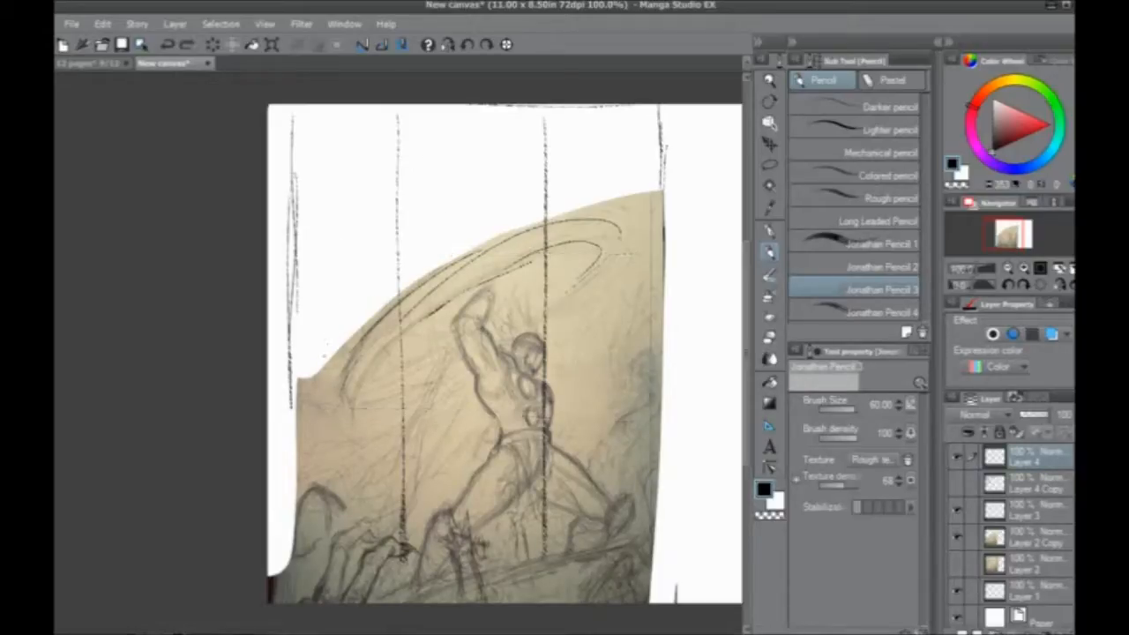
pyautogui.hotkey('ctrl', 'z')
pyautogui.hotkey('ctrl', 'z')
# Step: Sketch an upright, an inverted and two tilted triangles over the raised-arm figure, undoing each one
pyautogui.moveTo(483, 146)
pyautogui.mouseDown()
pyautogui.moveTo(416, 555)
pyautogui.moveTo(478, 136)
pyautogui.mouseUp()
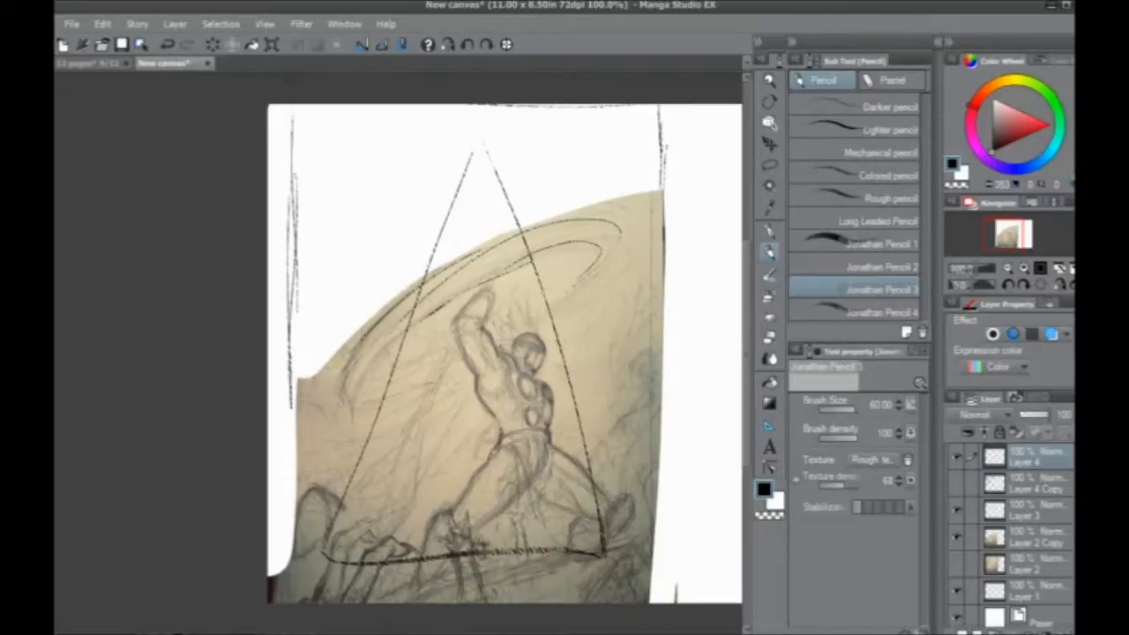
pyautogui.hotkey('ctrl', 'z')
pyautogui.moveTo(495, 600)
pyautogui.mouseDown()
pyautogui.moveTo(554, 378)
pyautogui.moveTo(314, 165)
pyautogui.moveTo(498, 599)
pyautogui.mouseUp()
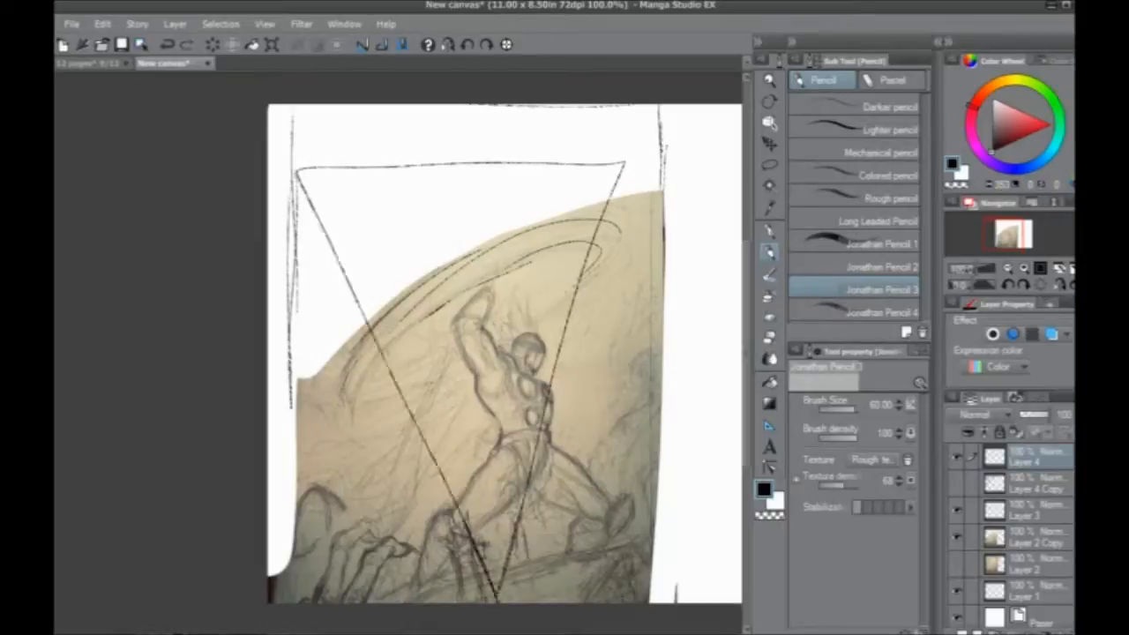
pyautogui.hotkey('ctrl', 'z')
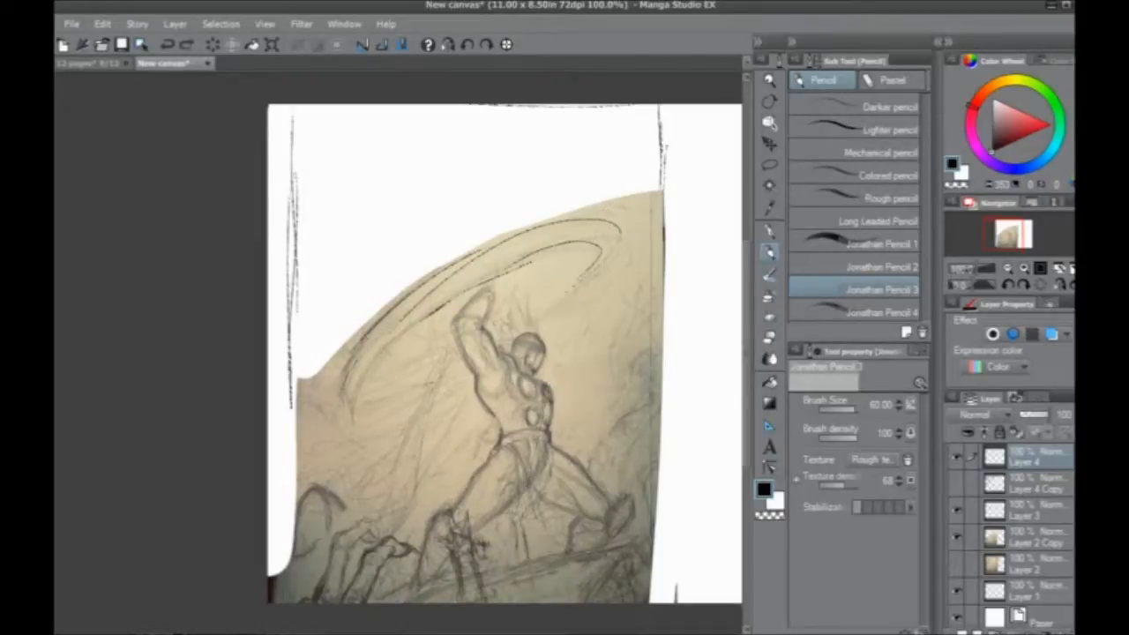
pyautogui.moveTo(606, 540)
pyautogui.mouseDown()
pyautogui.moveTo(511, 168)
pyautogui.moveTo(406, 396)
pyautogui.moveTo(617, 534)
pyautogui.mouseUp()
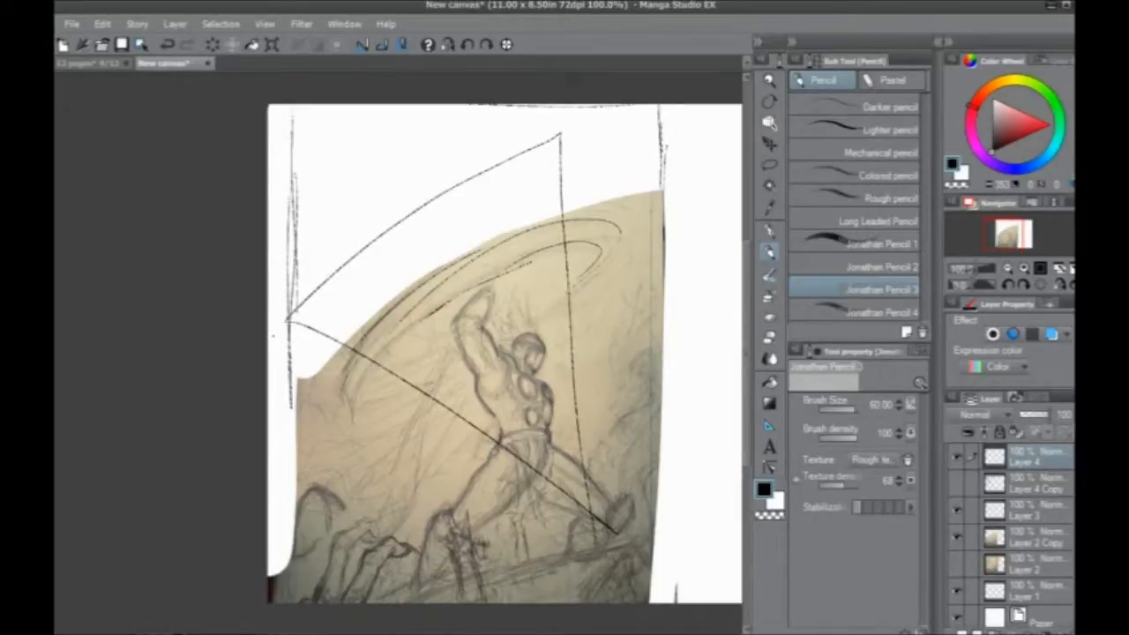
pyautogui.hotkey('ctrl', 'z')
pyautogui.moveTo(605, 541)
pyautogui.mouseDown()
pyautogui.moveTo(536, 121)
pyautogui.moveTo(284, 291)
pyautogui.moveTo(599, 556)
pyautogui.mouseUp()
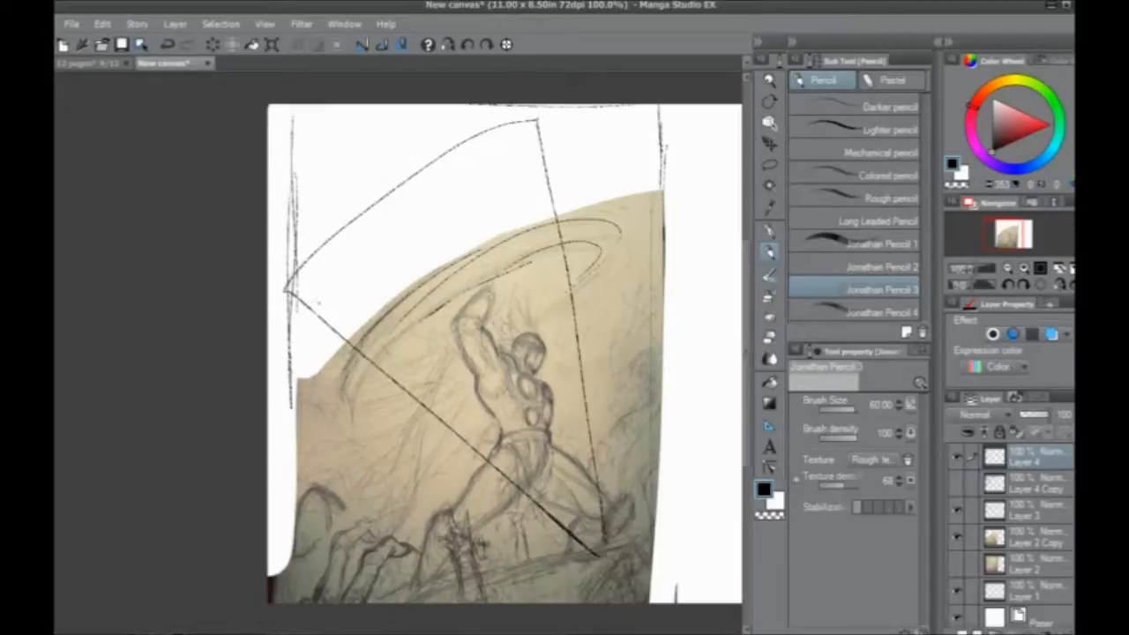
pyautogui.hotkey('ctrl', 'z')
# Step: Draw lines radiating from the raised-arm figure's head out to the canvas edges, and undo them
pyautogui.moveTo(324, 104)
pyautogui.mouseDown()
pyautogui.moveTo(380, 159)
pyautogui.moveTo(516, 176)
pyautogui.moveTo(634, 256)
pyautogui.moveTo(656, 542)
pyautogui.mouseUp()
pyautogui.moveTo(531, 361)
pyautogui.mouseDown()
pyautogui.moveTo(459, 498)
pyautogui.moveTo(284, 493)
pyautogui.moveTo(302, 328)
pyautogui.moveTo(518, 336)
pyautogui.mouseUp()
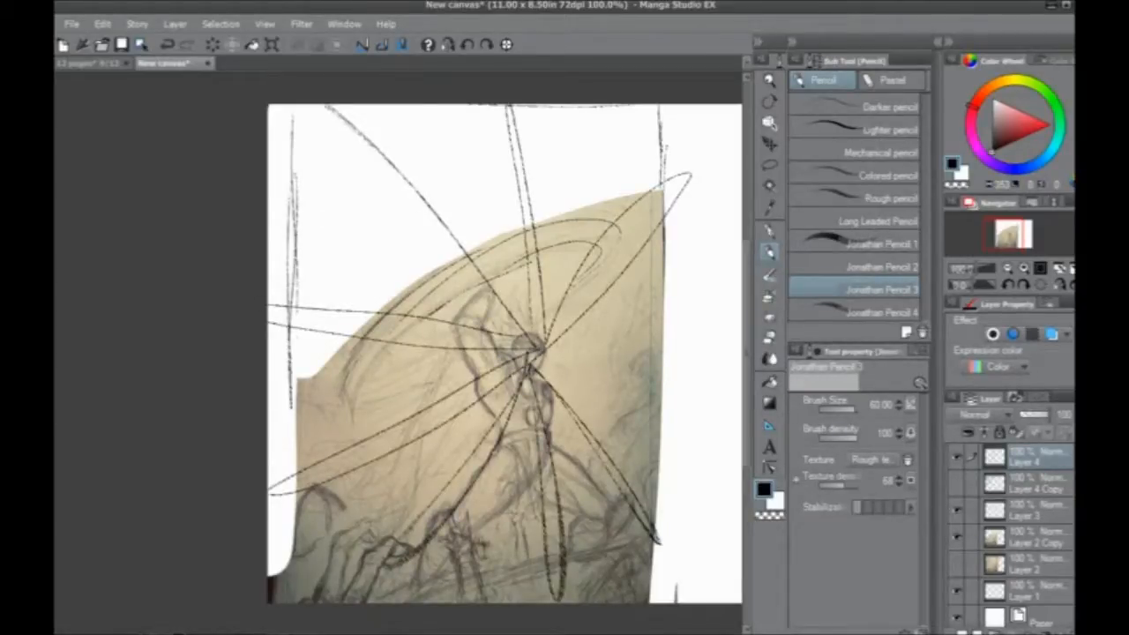
pyautogui.hotkey('ctrl', 'z')
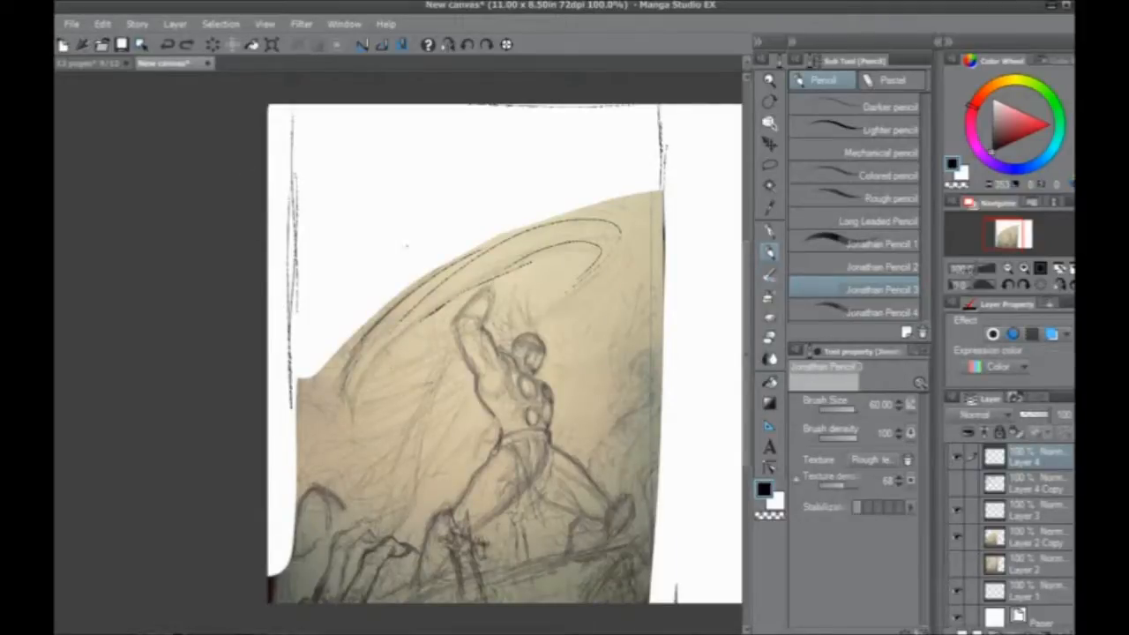
# Step: Sketch dark curved and pointed strokes over the top of the raised-arm figure's head
pyautogui.moveTo(525, 334)
pyautogui.mouseDown()
pyautogui.moveTo(518, 343)
pyautogui.moveTo(496, 306)
pyautogui.moveTo(539, 355)
pyautogui.moveTo(528, 323)
pyautogui.moveTo(519, 337)
pyautogui.moveTo(504, 328)
pyautogui.mouseUp()
pyautogui.moveTo(510, 324)
pyautogui.mouseDown()
pyautogui.moveTo(513, 339)
pyautogui.moveTo(544, 344)
pyautogui.mouseUp()
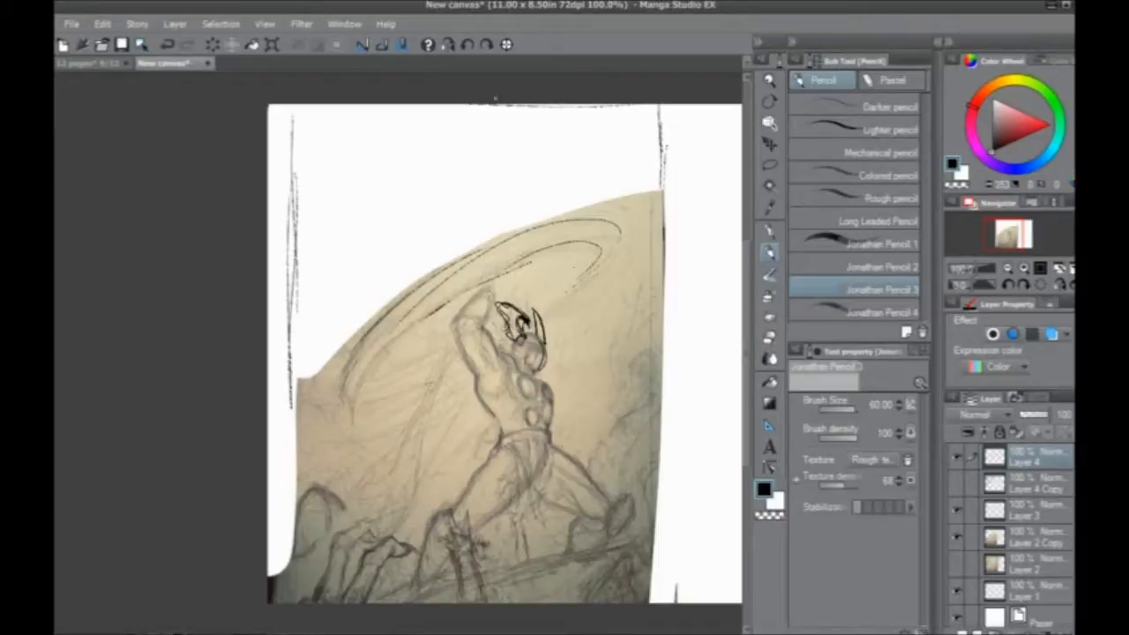
# Step: Sketch the raised-arm figure's fist and front thigh, plus the rounded shape with a handle behind the hip
pyautogui.moveTo(483, 293); pyautogui.dragTo(492, 285)
pyautogui.moveTo(540, 378)
pyautogui.mouseDown()
pyautogui.moveTo(584, 411)
pyautogui.moveTo(534, 377)
pyautogui.mouseUp()
pyautogui.hotkey('ctrl', 'z')
pyautogui.moveTo(465, 436)
pyautogui.mouseDown()
pyautogui.moveTo(488, 413)
pyautogui.moveTo(465, 448)
pyautogui.moveTo(474, 436)
pyautogui.mouseUp()
pyautogui.moveTo(467, 425)
pyautogui.mouseDown()
pyautogui.moveTo(463, 436)
pyautogui.moveTo(484, 374)
pyautogui.mouseUp()
pyautogui.moveTo(482, 304); pyautogui.dragTo(502, 306)
pyautogui.moveTo(352, 339); pyautogui.dragTo(346, 300)
pyautogui.moveTo(475, 317)
pyautogui.mouseDown()
pyautogui.moveTo(528, 394)
pyautogui.moveTo(424, 441)
pyautogui.mouseUp()
pyautogui.moveTo(526, 392); pyautogui.dragTo(462, 448)
pyautogui.moveTo(527, 374)
pyautogui.mouseDown()
pyautogui.moveTo(471, 449)
pyautogui.moveTo(511, 405)
pyautogui.mouseUp()
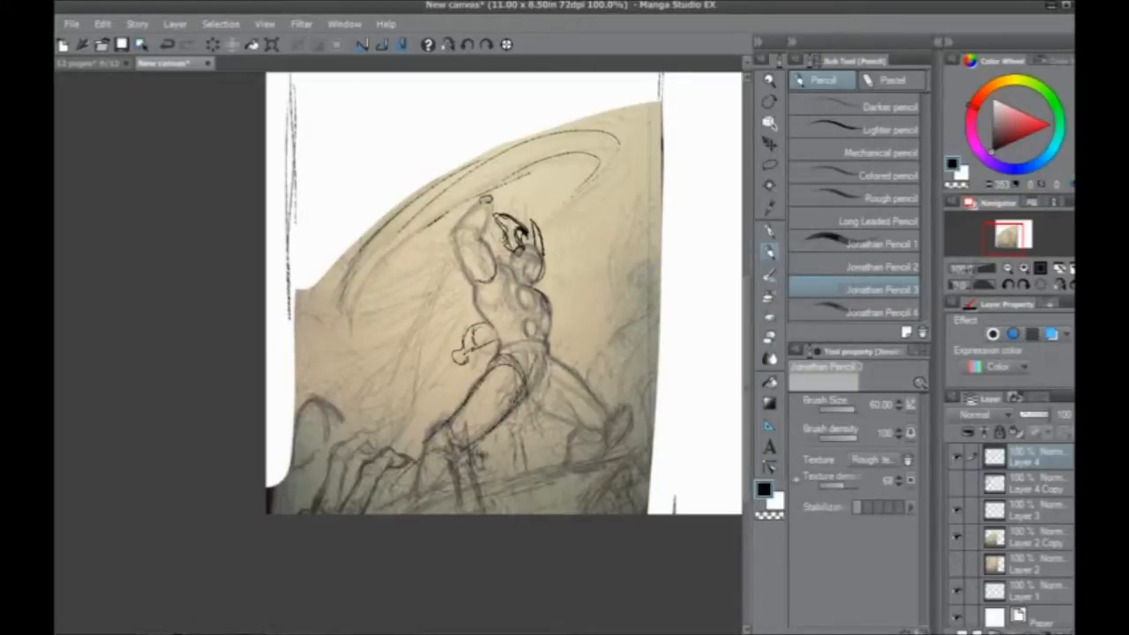
# Step: Sketch the figure's outstretched rear leg and pointed boot, redoing the strokes that miss
pyautogui.moveTo(622, 397); pyautogui.dragTo(615, 448)
pyautogui.moveTo(619, 399); pyautogui.dragTo(552, 294)
pyautogui.hotkey('ctrl', 'z')
pyautogui.moveTo(626, 400); pyautogui.dragTo(552, 270)
pyautogui.hotkey('ctrl', 'z')
pyautogui.moveTo(609, 425)
pyautogui.mouseDown()
pyautogui.moveTo(607, 441)
pyautogui.moveTo(576, 432)
pyautogui.moveTo(552, 361)
pyautogui.mouseUp()
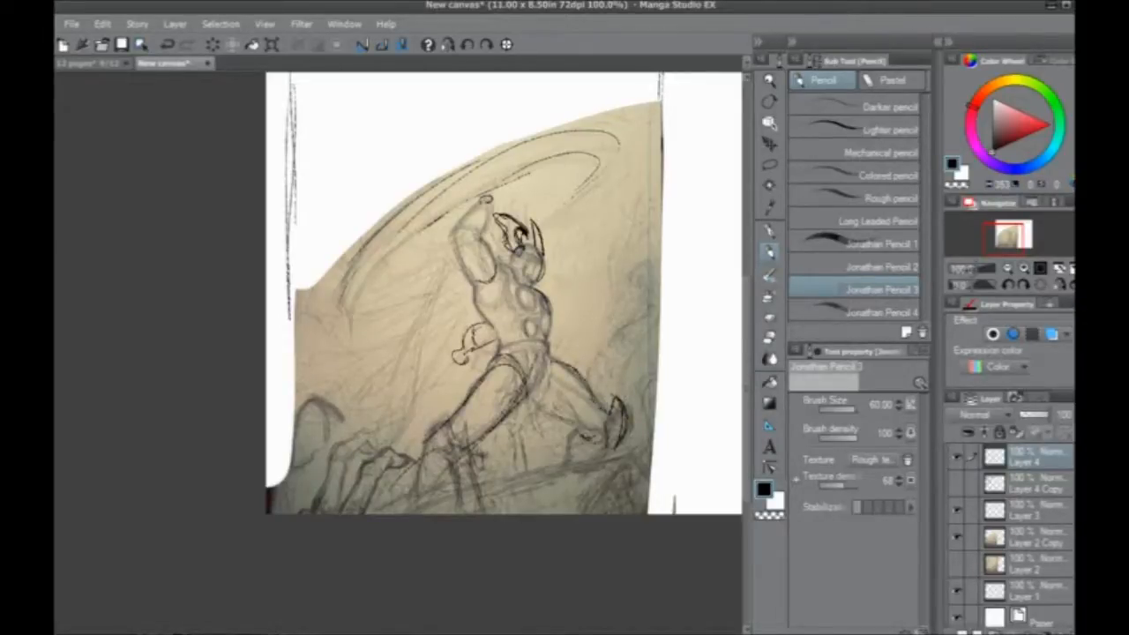
pyautogui.moveTo(372, 383); pyautogui.dragTo(398, 381)
pyautogui.moveTo(400, 300); pyautogui.dragTo(425, 287)
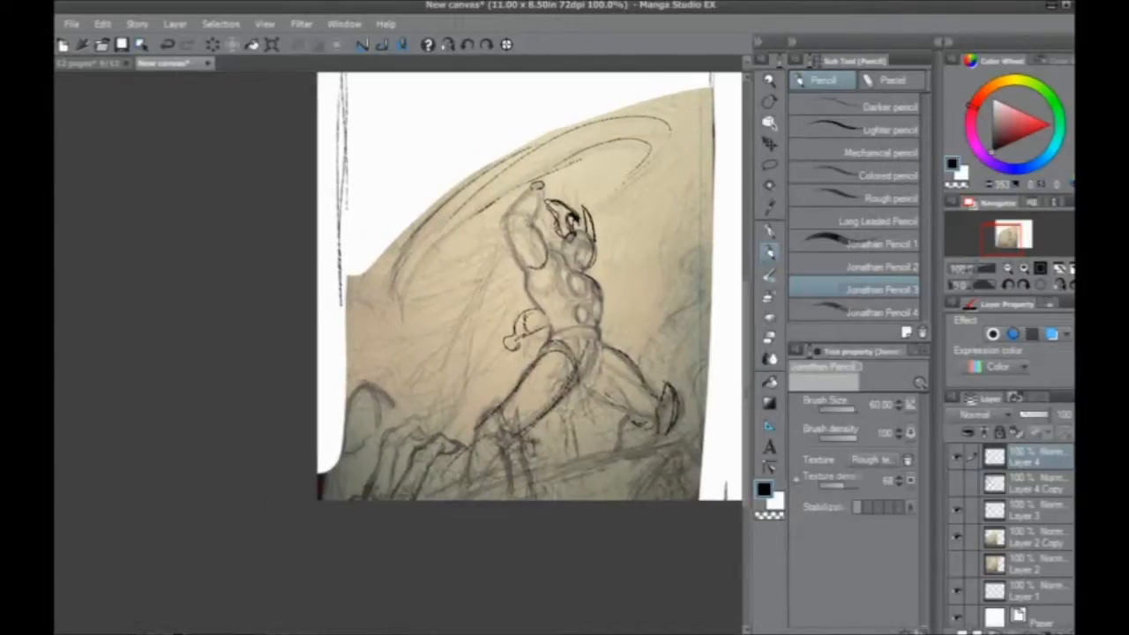
# Step: Sketch a large cape sweeping from the figure's shoulders up to the canvas's upper-left edge, and undo it
pyautogui.moveTo(428, 367); pyautogui.dragTo(403, 424)
pyautogui.moveTo(499, 330)
pyautogui.mouseDown()
pyautogui.moveTo(464, 302)
pyautogui.moveTo(448, 87)
pyautogui.moveTo(547, 273)
pyautogui.mouseUp()
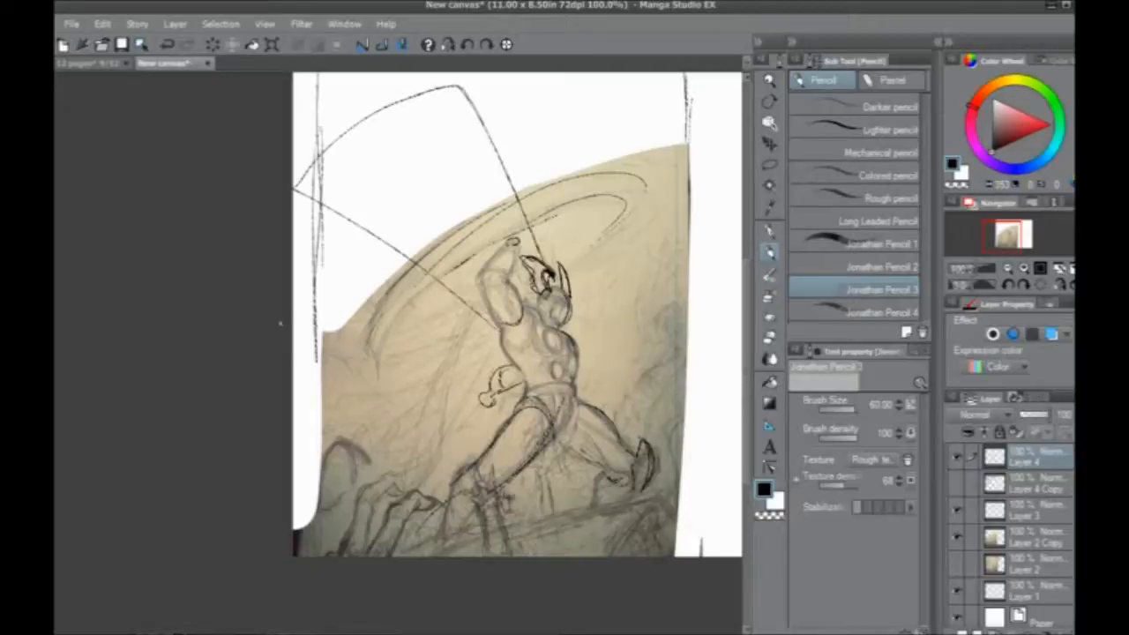
pyautogui.moveTo(344, 347); pyautogui.dragTo(330, 413)
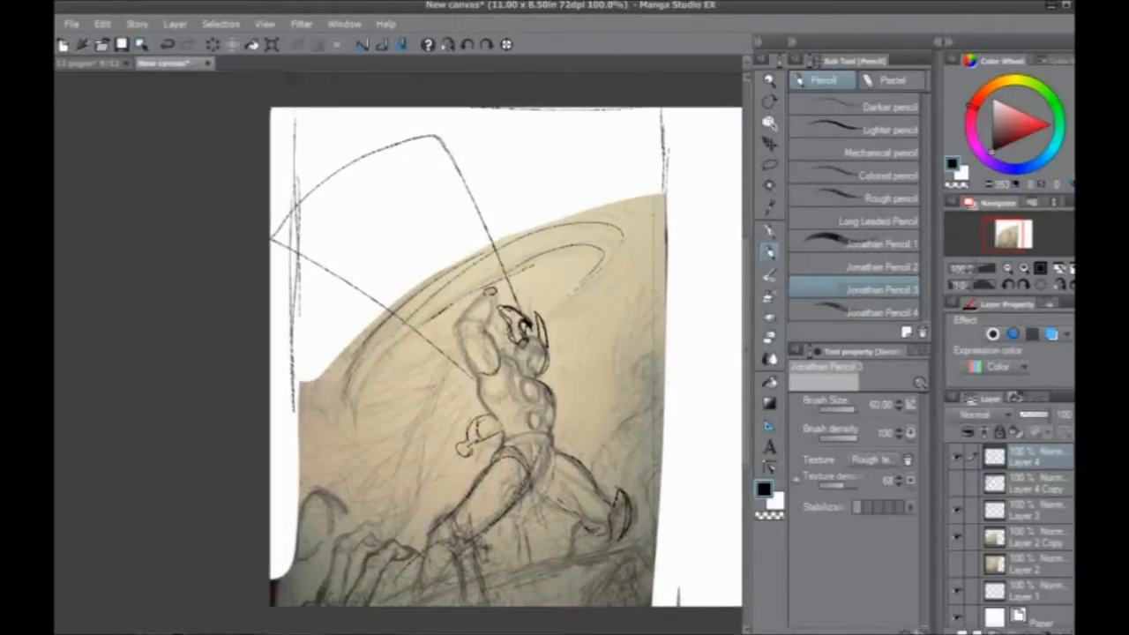
pyautogui.hotkey('ctrl', 'z')
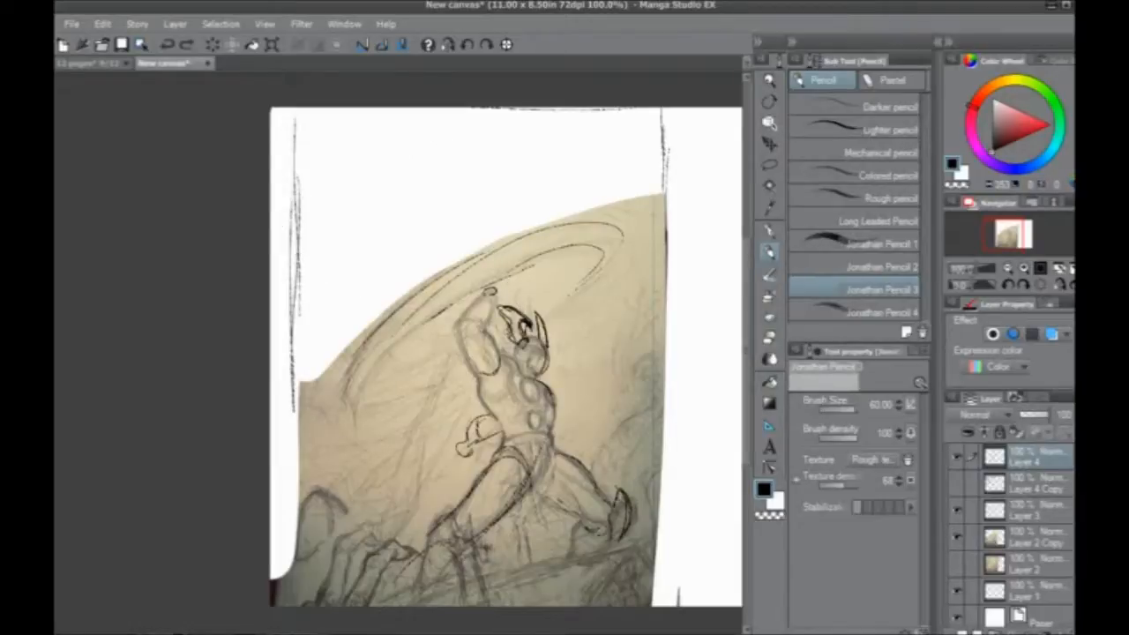
# Step: Sketch a cape blowing out behind the figure with a short end in front of the chest, and undo it
pyautogui.moveTo(466, 385)
pyautogui.mouseDown()
pyautogui.moveTo(320, 447)
pyautogui.moveTo(463, 419)
pyautogui.mouseUp()
pyautogui.moveTo(534, 379)
pyautogui.mouseDown()
pyautogui.moveTo(557, 372)
pyautogui.moveTo(552, 420)
pyautogui.mouseUp()
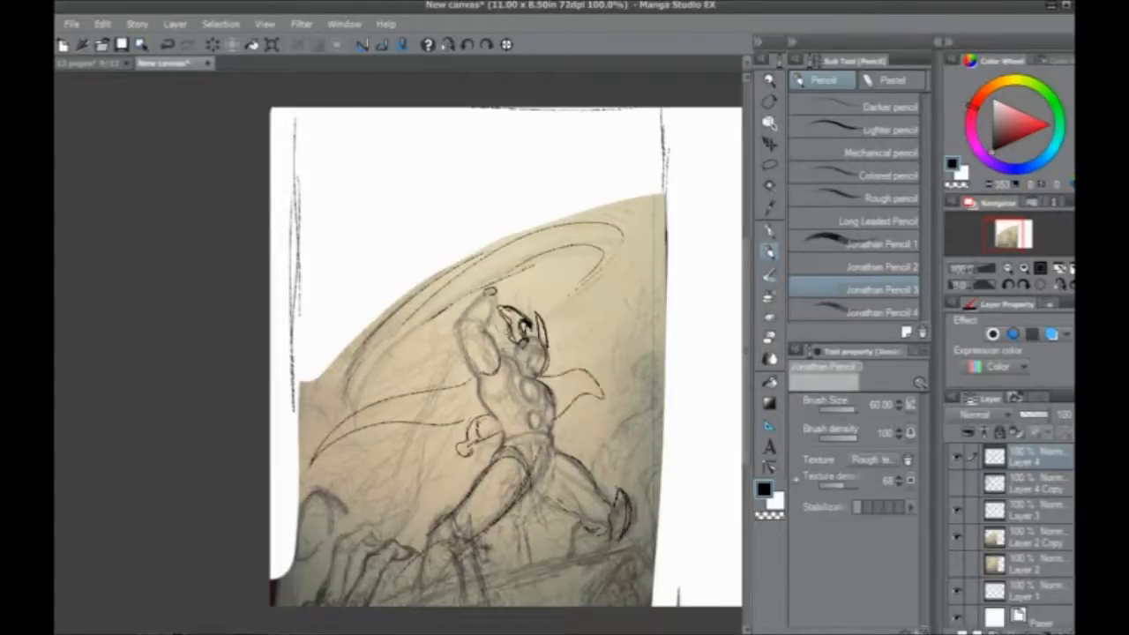
pyautogui.hotkey('ctrl', 'z')
pyautogui.hotkey('ctrl', 'z')
pyautogui.hotkey('ctrl', 'z')
# Step: Sketch a curved cape sweeping forward and upward in front of the figure, and undo it
pyautogui.moveTo(383, 458)
pyautogui.mouseDown()
pyautogui.moveTo(472, 436)
pyautogui.moveTo(458, 365)
pyautogui.mouseUp()
pyautogui.moveTo(502, 307); pyautogui.dragTo(511, 353)
pyautogui.moveTo(614, 387)
pyautogui.mouseDown()
pyautogui.moveTo(638, 243)
pyautogui.moveTo(587, 340)
pyautogui.mouseUp()
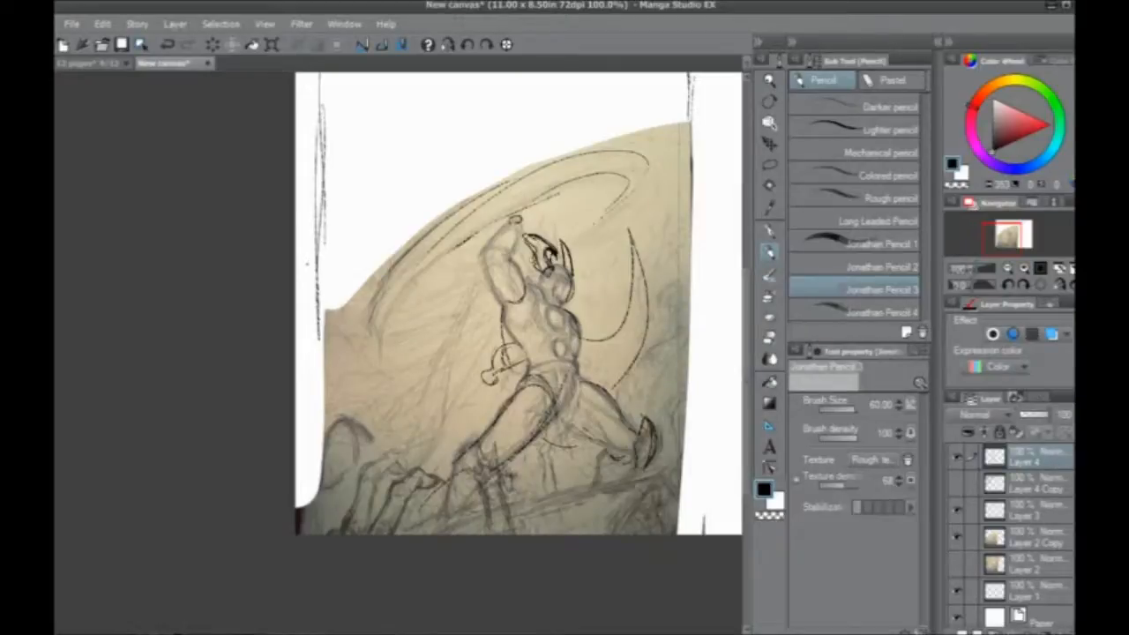
pyautogui.hotkey('ctrl', 'z')
pyautogui.hotkey('ctrl', 'z')
pyautogui.hotkey('ctrl', 'z')
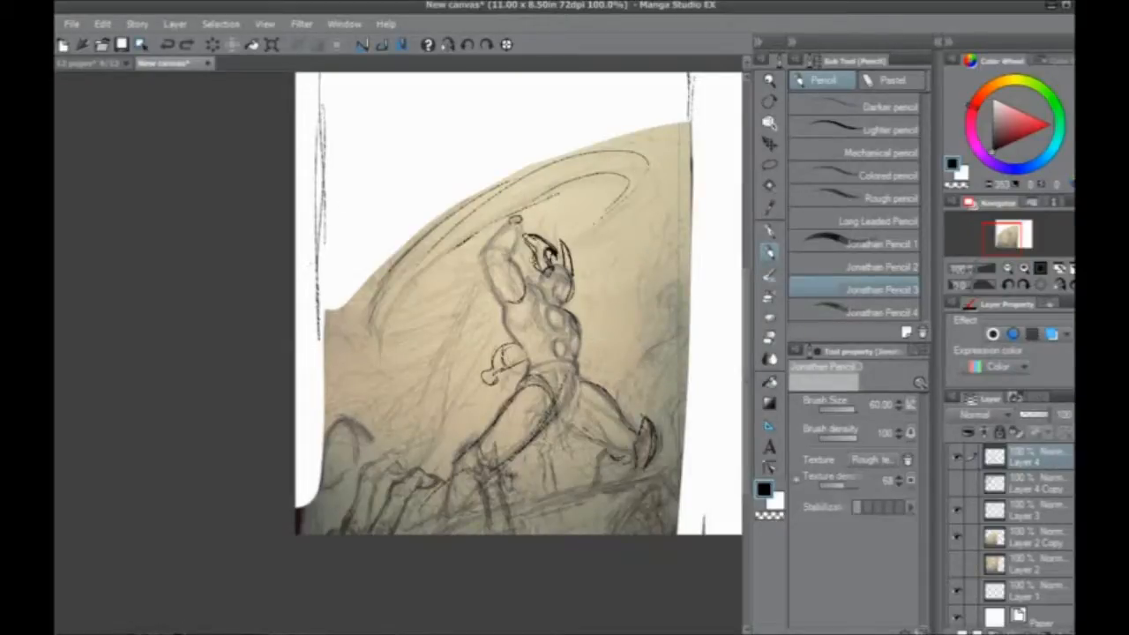
# Step: Sketch a long cape stretching from the figure's back to the canvas's left edge, and undo it
pyautogui.moveTo(504, 303); pyautogui.dragTo(301, 356)
pyautogui.moveTo(513, 304)
pyautogui.mouseDown()
pyautogui.moveTo(476, 342)
pyautogui.moveTo(296, 374)
pyautogui.mouseUp()
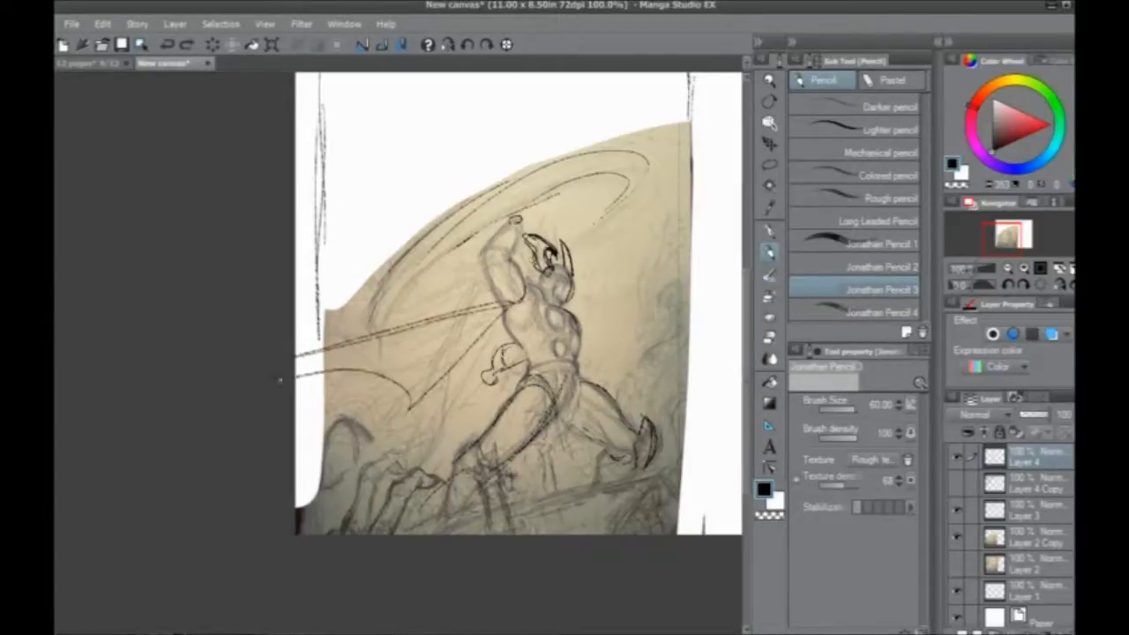
pyautogui.hotkey('ctrl', 'z')
pyautogui.hotkey('ctrl', 'z')
pyautogui.hotkey('ctrl', 'z')
pyautogui.hotkey('ctrl', 'z')
# Step: Sketch two versions of a cape hanging down behind the figure toward the ground, undoing each one
pyautogui.moveTo(504, 314); pyautogui.dragTo(483, 435)
pyautogui.moveTo(473, 360); pyautogui.dragTo(465, 444)
pyautogui.moveTo(488, 297); pyautogui.dragTo(432, 462)
pyautogui.hotkey('ctrl', 'z')
pyautogui.hotkey('ctrl', 'z')
pyautogui.hotkey('ctrl', 'z')
pyautogui.moveTo(505, 314); pyautogui.dragTo(435, 451)
pyautogui.moveTo(493, 353); pyautogui.dragTo(488, 363)
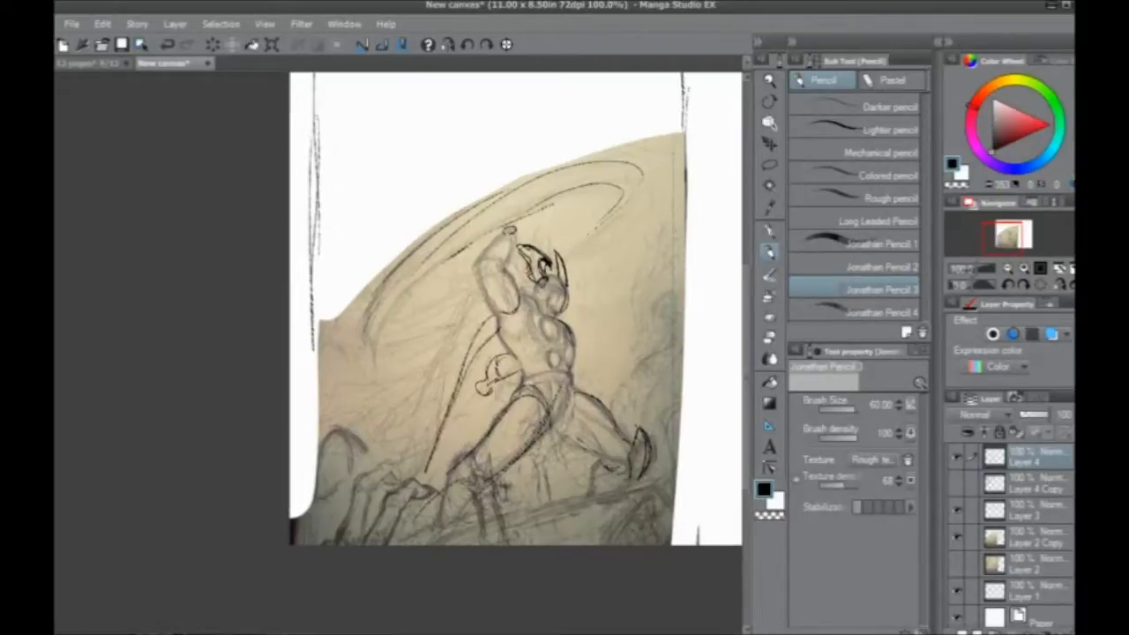
pyautogui.hotkey('ctrl', 'z')
pyautogui.hotkey('ctrl', 'z')
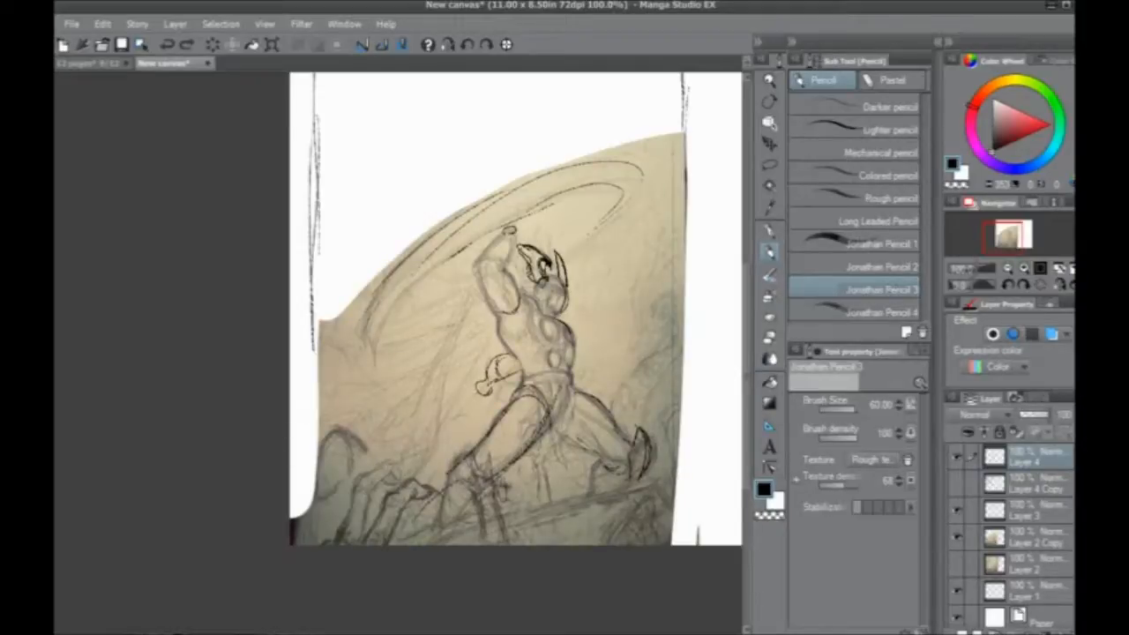
# Step: Sketch trial strokes around the figure's front lower leg, and undo them
pyautogui.moveTo(447, 600); pyautogui.dragTo(409, 622)
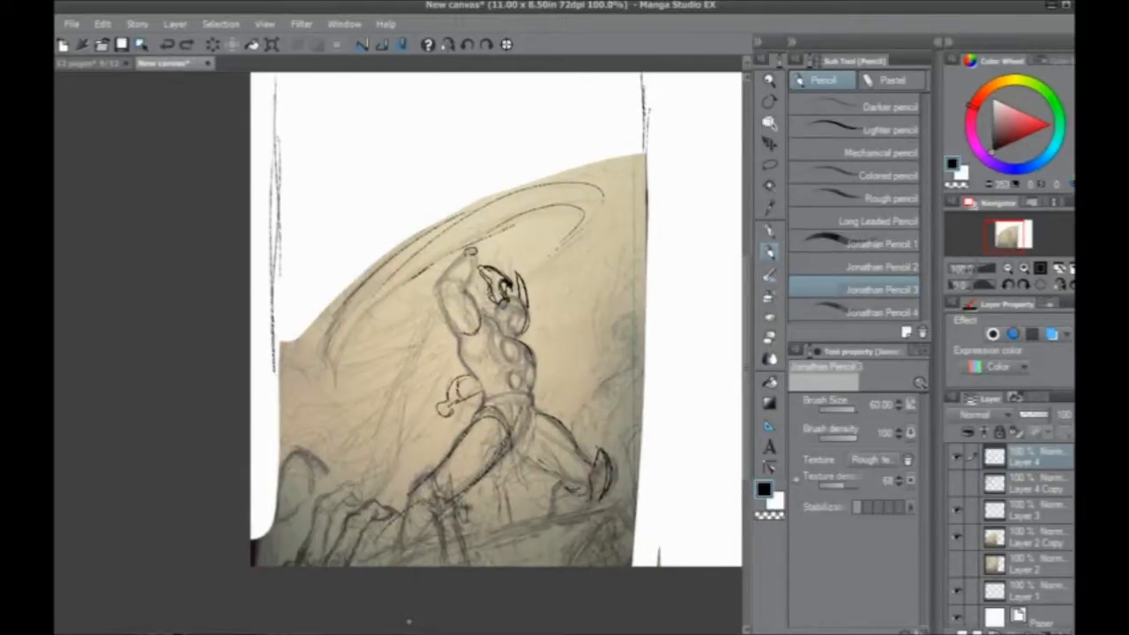
pyautogui.moveTo(315, 479); pyautogui.dragTo(320, 426)
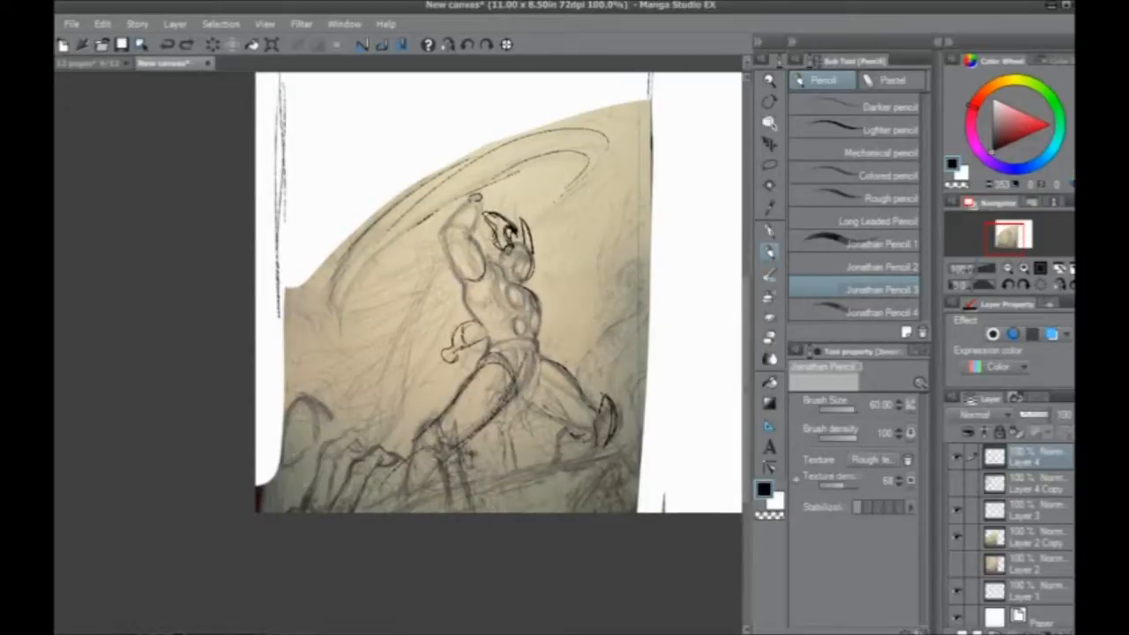
pyautogui.moveTo(454, 418)
pyautogui.mouseDown()
pyautogui.moveTo(478, 510)
pyautogui.moveTo(429, 513)
pyautogui.mouseUp()
pyautogui.moveTo(441, 408); pyautogui.dragTo(478, 530)
pyautogui.hotkey('ctrl', 'z')
pyautogui.hotkey('ctrl', 'z')
pyautogui.hotkey('ctrl', 'z')
# Step: Switch to the Mapping pen at brush size 2.00 and ink a raised foreground hand and wrist below the figure's front knee
pyautogui.scroll(1, 343, 331)
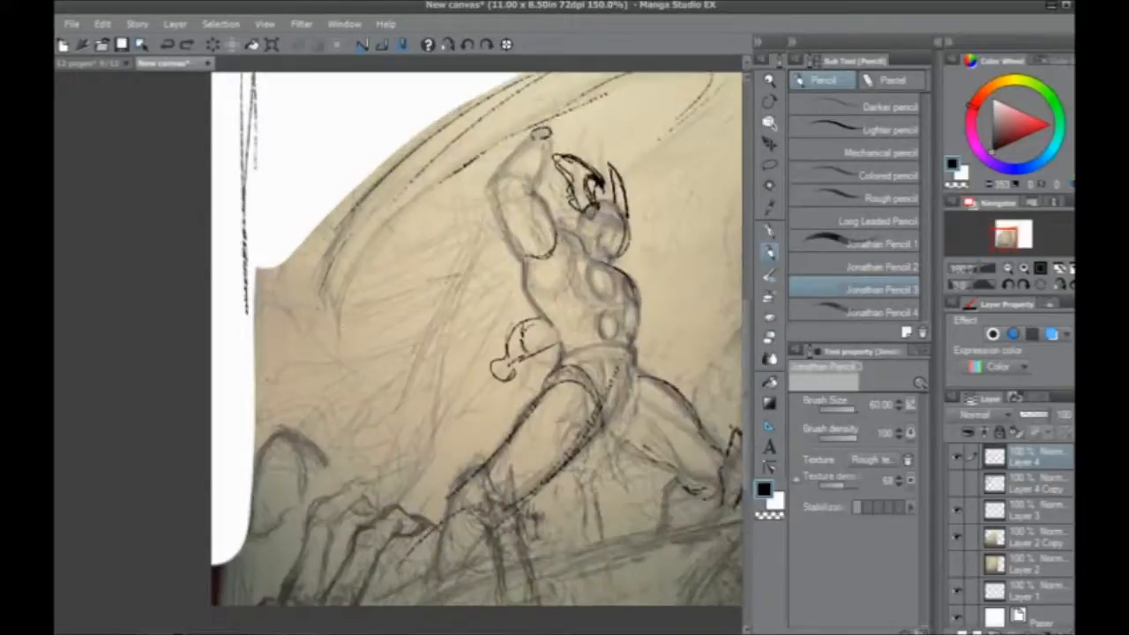
pyautogui.moveTo(423, 483); pyautogui.dragTo(330, 434)
pyautogui.moveTo(443, 541)
pyautogui.mouseDown()
pyautogui.moveTo(447, 497)
pyautogui.moveTo(445, 555)
pyautogui.moveTo(427, 491)
pyautogui.moveTo(405, 547)
pyautogui.mouseUp()
pyautogui.press('p')
pyautogui.moveTo(364, 391)
pyautogui.mouseDown()
pyautogui.moveTo(344, 454)
pyautogui.moveTo(332, 455)
pyautogui.moveTo(320, 424)
pyautogui.moveTo(283, 455)
pyautogui.mouseUp()
pyautogui.hotkey('ctrl', 'z')
pyautogui.press(']')
pyautogui.press(']')
pyautogui.hotkey('ctrl', 'z')
pyautogui.moveTo(445, 555)
pyautogui.mouseDown()
pyautogui.moveTo(440, 481)
pyautogui.moveTo(407, 552)
pyautogui.moveTo(454, 480)
pyautogui.moveTo(433, 403)
pyautogui.mouseUp()
pyautogui.moveTo(429, 452)
pyautogui.mouseDown()
pyautogui.moveTo(439, 407)
pyautogui.moveTo(467, 481)
pyautogui.moveTo(411, 466)
pyautogui.mouseUp()
pyautogui.moveTo(274, 439); pyautogui.dragTo(315, 454)
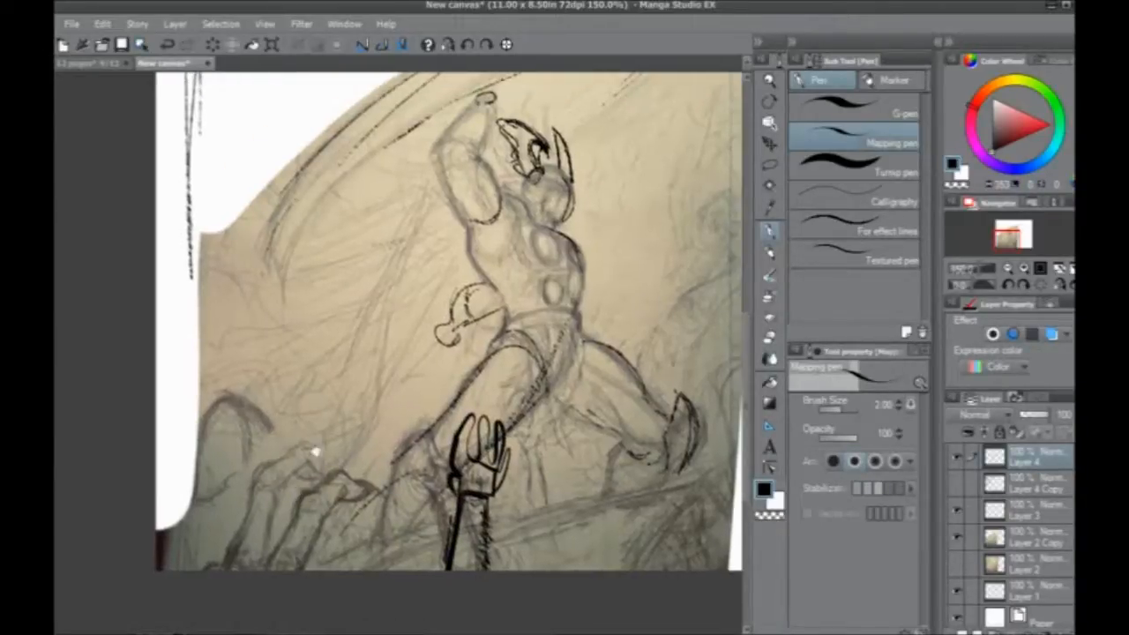
# Step: Ink the edge of the rocky ledge beneath the figure and the crack running down from its tip
pyautogui.moveTo(412, 539); pyautogui.dragTo(325, 531)
pyautogui.moveTo(263, 555)
pyautogui.mouseDown()
pyautogui.moveTo(619, 472)
pyautogui.moveTo(559, 561)
pyautogui.mouseUp()
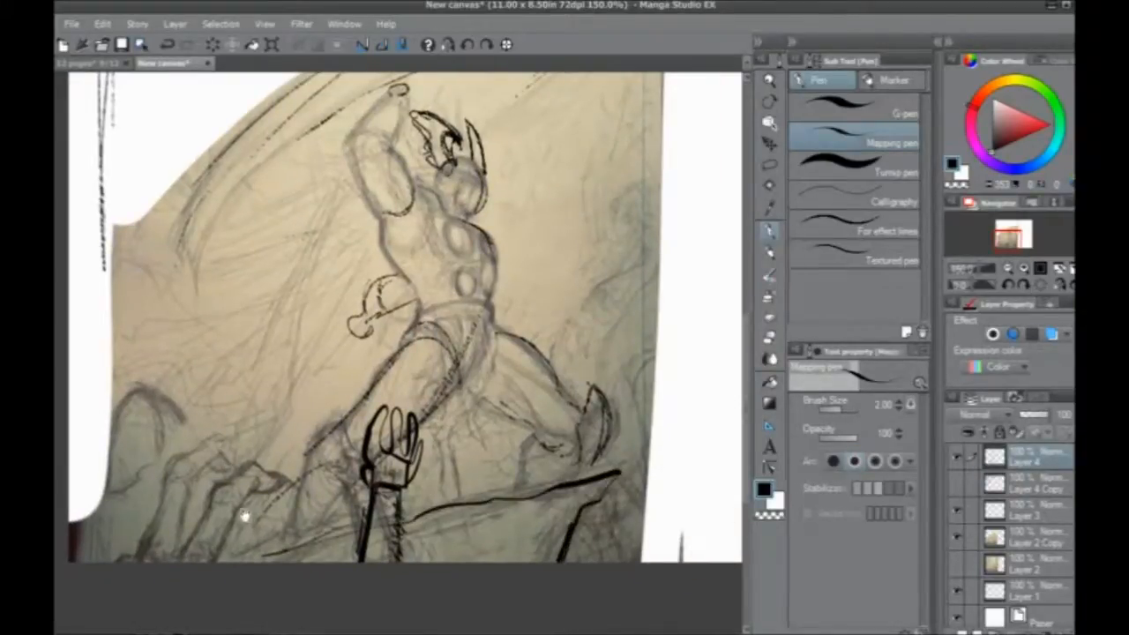
pyautogui.moveTo(244, 511); pyautogui.dragTo(287, 557)
pyautogui.moveTo(313, 507)
pyautogui.mouseDown()
pyautogui.moveTo(375, 488)
pyautogui.moveTo(395, 427)
pyautogui.mouseUp()
pyautogui.moveTo(565, 465)
pyautogui.mouseDown()
pyautogui.moveTo(565, 528)
pyautogui.moveTo(545, 469)
pyautogui.moveTo(551, 522)
pyautogui.mouseUp()
pyautogui.moveTo(410, 445); pyautogui.dragTo(428, 459)
# Step: Ink the cape falling behind the figure with small shapes around its lower end, and a smaller hand beside the raised one
pyautogui.moveTo(350, 476)
pyautogui.mouseDown()
pyautogui.moveTo(481, 247)
pyautogui.moveTo(437, 353)
pyautogui.moveTo(520, 256)
pyautogui.mouseUp()
pyautogui.moveTo(510, 341); pyautogui.dragTo(476, 408)
pyautogui.moveTo(443, 326); pyautogui.dragTo(346, 472)
pyautogui.moveTo(345, 412)
pyautogui.mouseDown()
pyautogui.moveTo(294, 450)
pyautogui.moveTo(313, 463)
pyautogui.mouseUp()
pyautogui.moveTo(379, 397)
pyautogui.mouseDown()
pyautogui.moveTo(341, 413)
pyautogui.moveTo(383, 379)
pyautogui.moveTo(396, 388)
pyautogui.moveTo(416, 417)
pyautogui.moveTo(378, 450)
pyautogui.moveTo(466, 416)
pyautogui.mouseUp()
pyautogui.moveTo(250, 450); pyautogui.dragTo(71, 441)
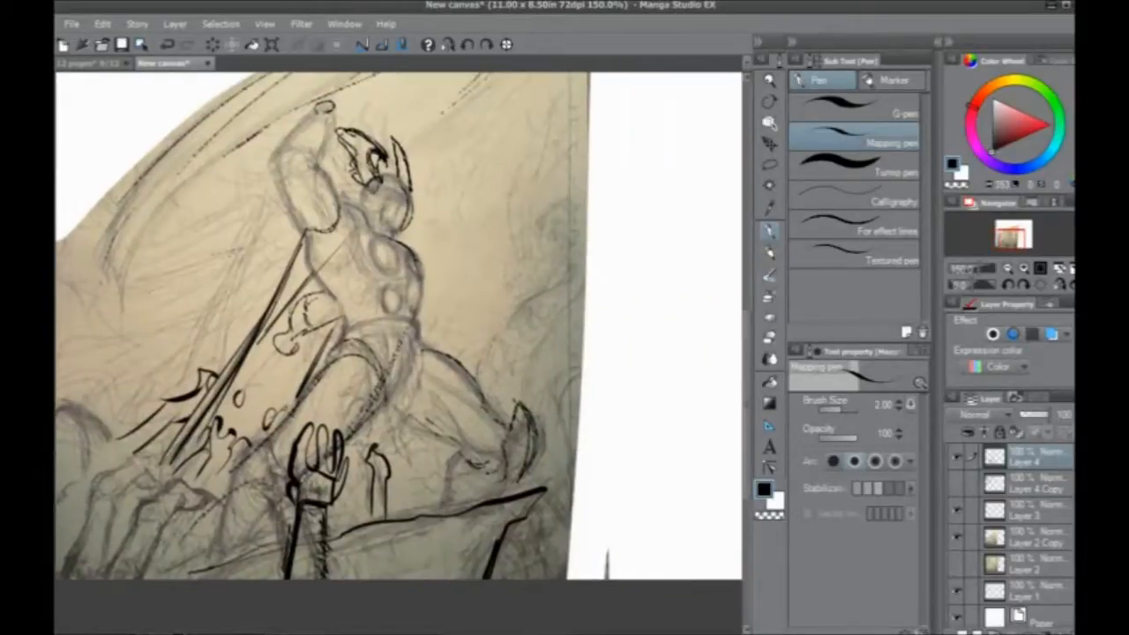
pyautogui.moveTo(417, 425)
pyautogui.mouseDown()
pyautogui.moveTo(419, 490)
pyautogui.moveTo(393, 499)
pyautogui.mouseUp()
pyautogui.moveTo(368, 444); pyautogui.dragTo(395, 492)
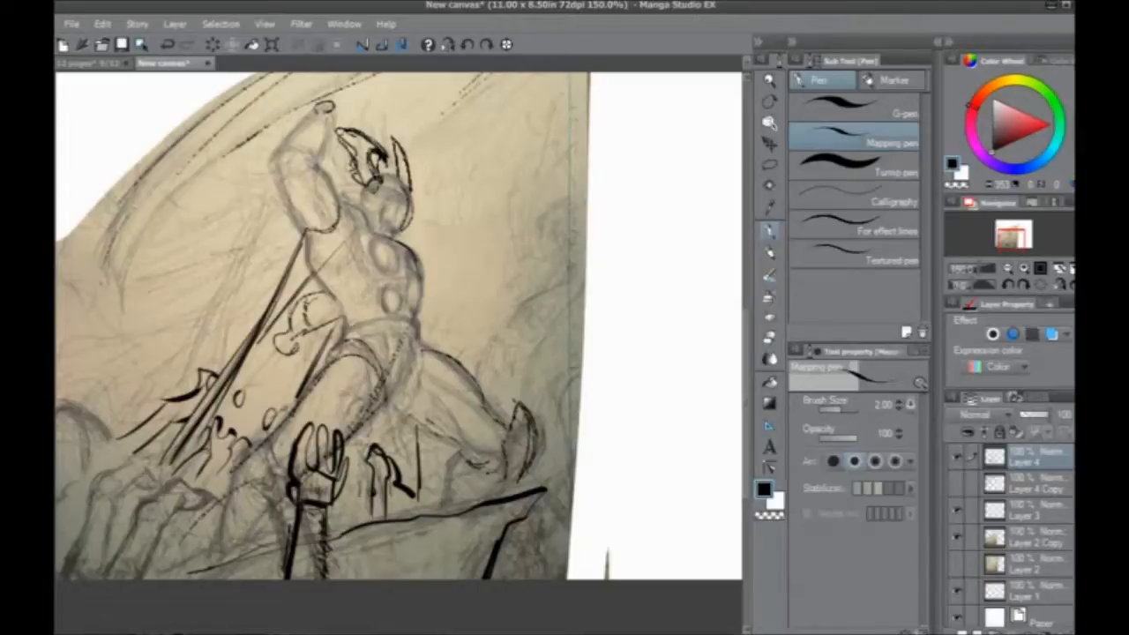
# Step: Thicken the cape's long diagonal edges with the Mapping pen at brush size 3.00
pyautogui.scroll(-1, 345, 416)
pyautogui.moveTo(212, 418); pyautogui.dragTo(263, 430)
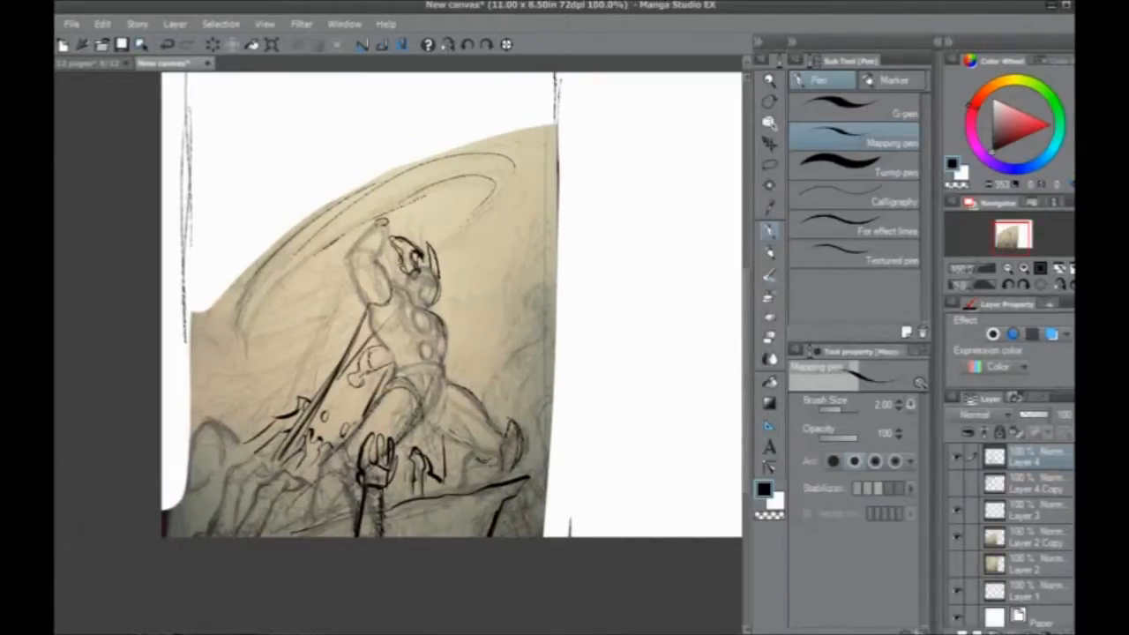
pyautogui.moveTo(368, 309); pyautogui.dragTo(328, 399)
pyautogui.moveTo(392, 362); pyautogui.dragTo(348, 436)
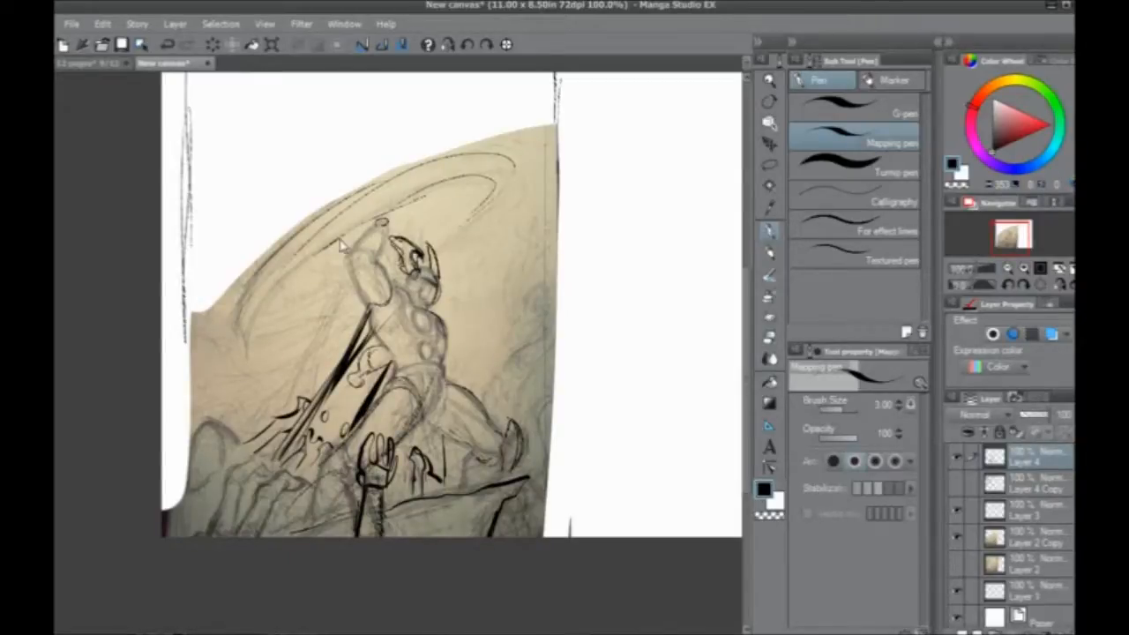
# Step: Ink the figure's face with its eye, mouth and jaw, and darken the helmet's brim
pyautogui.scroll(2, 342, 247)
pyautogui.moveTo(524, 332); pyautogui.dragTo(515, 307)
pyautogui.moveTo(521, 349); pyautogui.dragTo(482, 331)
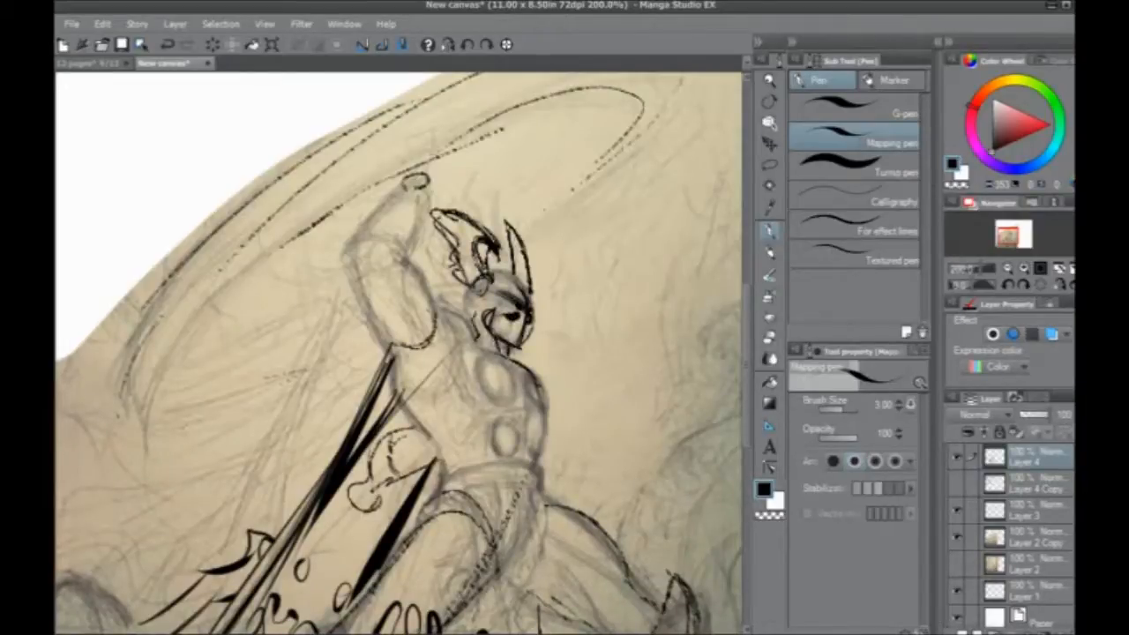
pyautogui.moveTo(454, 315); pyautogui.dragTo(467, 290)
pyautogui.moveTo(357, 319); pyautogui.dragTo(336, 321)
pyautogui.moveTo(238, 352); pyautogui.dragTo(267, 330)
pyautogui.moveTo(535, 273)
pyautogui.mouseDown()
pyautogui.moveTo(506, 251)
pyautogui.moveTo(486, 257)
pyautogui.moveTo(423, 242)
pyautogui.mouseUp()
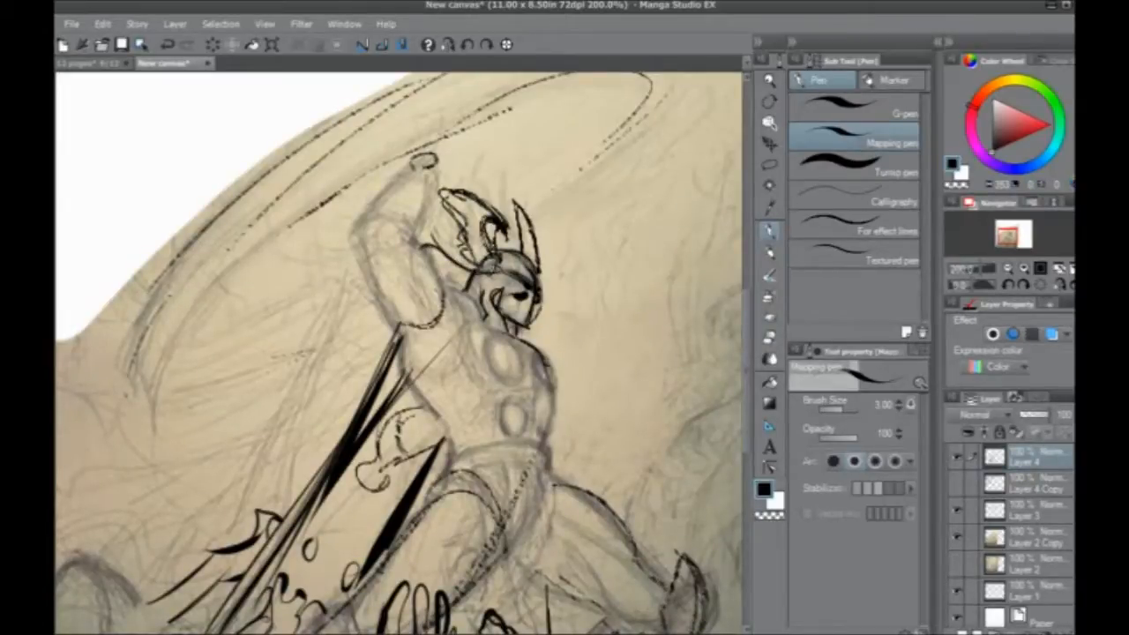
# Step: Ink feather lines on the helmet's wing and a curling beard blowing forward from the chin
pyautogui.moveTo(476, 266); pyautogui.dragTo(433, 215)
pyautogui.moveTo(532, 304)
pyautogui.mouseDown()
pyautogui.moveTo(553, 309)
pyautogui.moveTo(527, 331)
pyautogui.moveTo(566, 328)
pyautogui.moveTo(552, 346)
pyautogui.mouseUp()
pyautogui.moveTo(441, 353); pyautogui.dragTo(391, 314)
pyautogui.moveTo(434, 284); pyautogui.dragTo(411, 242)
pyautogui.moveTo(412, 244); pyautogui.dragTo(383, 224)
pyautogui.moveTo(439, 258); pyautogui.dragTo(425, 284)
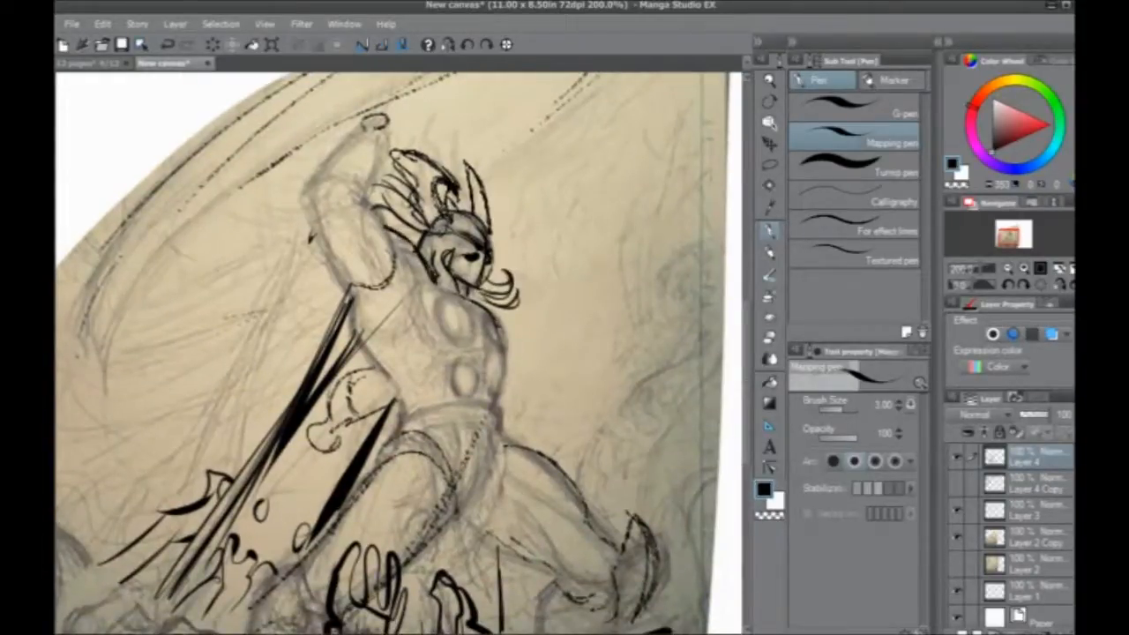
# Step: Ink the figure's shoulder and armpit lines and the front contour and round details of the chest
pyautogui.moveTo(402, 227); pyautogui.dragTo(394, 314)
pyautogui.moveTo(386, 285); pyautogui.dragTo(349, 311)
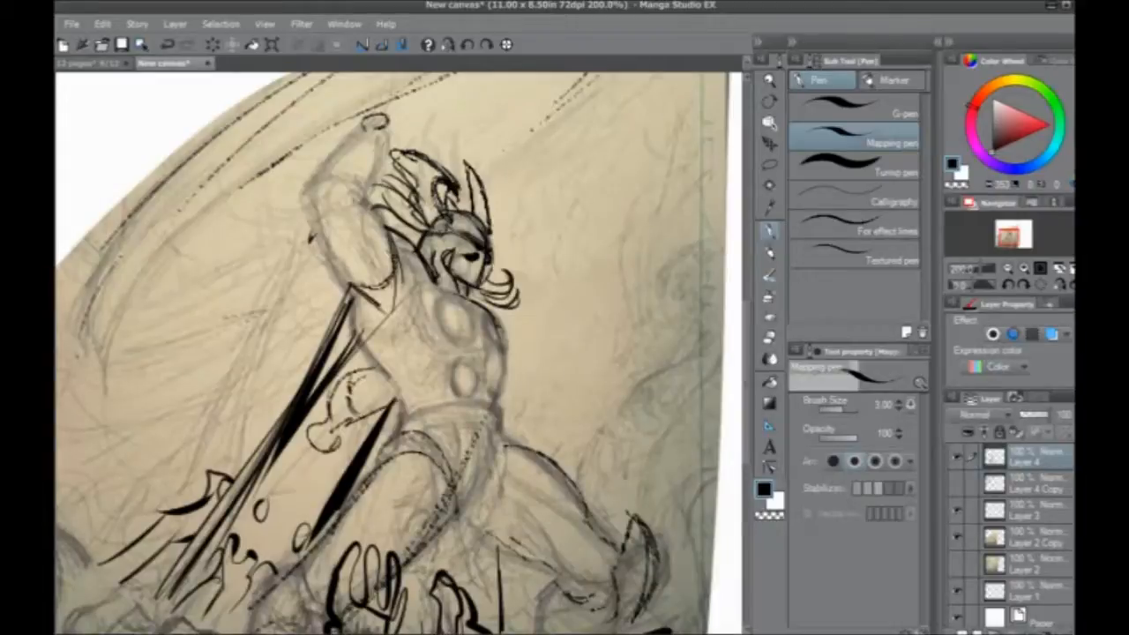
pyautogui.moveTo(429, 270)
pyautogui.mouseDown()
pyautogui.moveTo(435, 325)
pyautogui.moveTo(479, 362)
pyautogui.moveTo(485, 322)
pyautogui.mouseUp()
pyautogui.moveTo(499, 363)
pyautogui.mouseDown()
pyautogui.moveTo(492, 309)
pyautogui.moveTo(500, 338)
pyautogui.mouseUp()
pyautogui.moveTo(451, 300); pyautogui.dragTo(471, 339)
pyautogui.moveTo(448, 300)
pyautogui.mouseDown()
pyautogui.moveTo(467, 340)
pyautogui.moveTo(493, 341)
pyautogui.moveTo(471, 393)
pyautogui.mouseUp()
# Step: Ink the front of the figure's waist and the curved belt lines around it
pyautogui.moveTo(498, 368); pyautogui.dragTo(487, 391)
pyautogui.moveTo(402, 420); pyautogui.dragTo(500, 412)
pyautogui.moveTo(486, 426); pyautogui.dragTo(403, 431)
pyautogui.moveTo(415, 429); pyautogui.dragTo(498, 428)
# Step: Ink the raised arm's upper arm, elbow and forearm, and the back contour of the torso down to the belt
pyautogui.moveTo(337, 314); pyautogui.dragTo(329, 279)
pyautogui.moveTo(394, 379); pyautogui.dragTo(400, 299)
pyautogui.moveTo(392, 354)
pyautogui.mouseDown()
pyautogui.moveTo(336, 289)
pyautogui.moveTo(367, 366)
pyautogui.moveTo(318, 221)
pyautogui.moveTo(354, 233)
pyautogui.moveTo(329, 247)
pyautogui.moveTo(406, 308)
pyautogui.mouseUp()
pyautogui.moveTo(372, 255)
pyautogui.mouseDown()
pyautogui.moveTo(393, 321)
pyautogui.moveTo(341, 236)
pyautogui.moveTo(402, 376)
pyautogui.mouseUp()
pyautogui.moveTo(355, 280)
pyautogui.mouseDown()
pyautogui.moveTo(407, 295)
pyautogui.moveTo(423, 316)
pyautogui.mouseUp()
pyautogui.moveTo(420, 247)
pyautogui.mouseDown()
pyautogui.moveTo(424, 310)
pyautogui.moveTo(370, 265)
pyautogui.mouseUp()
pyautogui.moveTo(370, 264)
pyautogui.mouseDown()
pyautogui.moveTo(423, 222)
pyautogui.moveTo(445, 258)
pyautogui.mouseUp()
pyautogui.moveTo(250, 474)
pyautogui.mouseDown()
pyautogui.moveTo(212, 439)
pyautogui.moveTo(190, 392)
pyautogui.mouseUp()
pyautogui.moveTo(386, 302)
pyautogui.mouseDown()
pyautogui.moveTo(387, 415)
pyautogui.moveTo(400, 424)
pyautogui.mouseUp()
pyautogui.moveTo(491, 376); pyautogui.dragTo(487, 421)
# Step: Try another pen stroke on the figure, and undo it
pyautogui.moveTo(296, 456); pyautogui.dragTo(234, 334)
pyautogui.moveTo(426, 333)
pyautogui.mouseDown()
pyautogui.moveTo(526, 404)
pyautogui.moveTo(549, 440)
pyautogui.mouseUp()
pyautogui.moveTo(402, 395)
pyautogui.mouseDown()
pyautogui.moveTo(428, 411)
pyautogui.moveTo(394, 488)
pyautogui.moveTo(374, 418)
pyautogui.mouseUp()
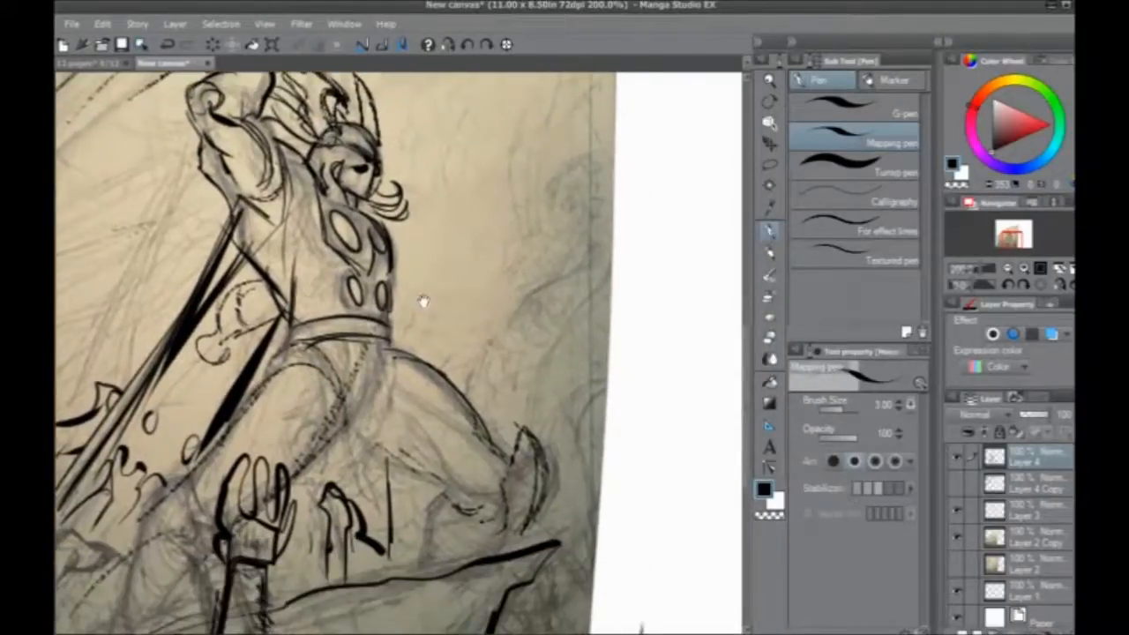
pyautogui.moveTo(423, 305); pyautogui.dragTo(569, 455)
pyautogui.moveTo(481, 458); pyautogui.dragTo(305, 381)
pyautogui.moveTo(521, 375); pyautogui.dragTo(608, 438)
pyautogui.hotkey('ctrl', 'z')
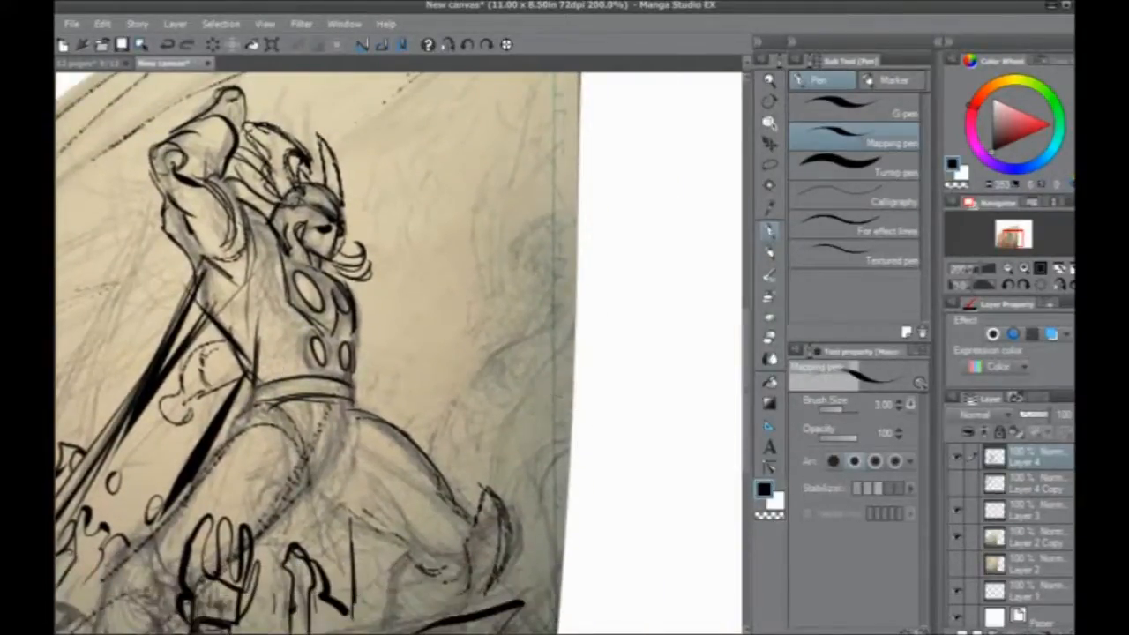
# Step: Ink the small attacker at the panel's right side, with his head, body and arm reaching toward the raised-arm figure
pyautogui.moveTo(410, 404); pyautogui.dragTo(412, 385)
pyautogui.moveTo(401, 448)
pyautogui.mouseDown()
pyautogui.moveTo(425, 413)
pyautogui.moveTo(421, 432)
pyautogui.mouseUp()
pyautogui.moveTo(549, 311)
pyautogui.mouseDown()
pyautogui.moveTo(506, 318)
pyautogui.moveTo(503, 337)
pyautogui.mouseUp()
pyautogui.moveTo(548, 308)
pyautogui.mouseDown()
pyautogui.moveTo(541, 337)
pyautogui.moveTo(504, 345)
pyautogui.mouseUp()
pyautogui.moveTo(527, 291); pyautogui.dragTo(505, 337)
pyautogui.moveTo(509, 307)
pyautogui.mouseDown()
pyautogui.moveTo(542, 317)
pyautogui.moveTo(535, 355)
pyautogui.mouseUp()
pyautogui.moveTo(545, 335)
pyautogui.mouseDown()
pyautogui.moveTo(577, 378)
pyautogui.moveTo(529, 385)
pyautogui.mouseUp()
pyautogui.moveTo(507, 310)
pyautogui.mouseDown()
pyautogui.moveTo(480, 307)
pyautogui.moveTo(407, 253)
pyautogui.moveTo(413, 265)
pyautogui.mouseUp()
pyautogui.moveTo(411, 265)
pyautogui.mouseDown()
pyautogui.moveTo(392, 259)
pyautogui.moveTo(410, 273)
pyautogui.mouseUp()
pyautogui.moveTo(412, 272); pyautogui.dragTo(469, 321)
# Step: Ink the raised hand and the overlapping arms of the attackers below the reaching arm
pyautogui.moveTo(476, 309)
pyautogui.mouseDown()
pyautogui.moveTo(470, 321)
pyautogui.moveTo(527, 368)
pyautogui.mouseUp()
pyautogui.moveTo(510, 358)
pyautogui.mouseDown()
pyautogui.moveTo(546, 393)
pyautogui.moveTo(533, 407)
pyautogui.mouseUp()
pyautogui.moveTo(532, 406)
pyautogui.mouseDown()
pyautogui.moveTo(569, 384)
pyautogui.moveTo(591, 432)
pyautogui.mouseUp()
pyautogui.moveTo(469, 392); pyautogui.dragTo(477, 325)
pyautogui.moveTo(582, 444); pyautogui.dragTo(452, 295)
pyautogui.moveTo(452, 312)
pyautogui.mouseDown()
pyautogui.moveTo(498, 385)
pyautogui.moveTo(472, 351)
pyautogui.mouseUp()
pyautogui.moveTo(449, 295)
pyautogui.mouseDown()
pyautogui.moveTo(423, 298)
pyautogui.moveTo(585, 496)
pyautogui.mouseUp()
pyautogui.moveTo(414, 457); pyautogui.dragTo(452, 370)
# Step: Ink the long diagonal weapon lines and the rough crowd shapes beside the figure's front leg
pyautogui.moveTo(464, 534); pyautogui.dragTo(614, 520)
pyautogui.moveTo(464, 532)
pyautogui.mouseDown()
pyautogui.moveTo(486, 388)
pyautogui.moveTo(482, 319)
pyautogui.mouseUp()
pyautogui.moveTo(484, 323); pyautogui.dragTo(526, 459)
pyautogui.moveTo(526, 458); pyautogui.dragTo(573, 479)
pyautogui.moveTo(440, 534)
pyautogui.mouseDown()
pyautogui.moveTo(420, 416)
pyautogui.moveTo(413, 534)
pyautogui.mouseUp()
pyautogui.moveTo(403, 535); pyautogui.dragTo(312, 535)
pyautogui.moveTo(312, 464); pyautogui.dragTo(311, 538)
pyautogui.moveTo(526, 447); pyautogui.dragTo(585, 541)
pyautogui.moveTo(462, 349); pyautogui.dragTo(603, 534)
pyautogui.moveTo(588, 506)
pyautogui.mouseDown()
pyautogui.moveTo(496, 356)
pyautogui.moveTo(615, 487)
pyautogui.mouseUp()
# Step: Ink the thick pointed spikes rising from the crowd below the figure's back leg
pyautogui.moveTo(238, 453); pyautogui.dragTo(447, 334)
pyautogui.moveTo(395, 489); pyautogui.dragTo(432, 353)
pyautogui.moveTo(432, 353); pyautogui.dragTo(345, 489)
pyautogui.moveTo(385, 360)
pyautogui.mouseDown()
pyautogui.moveTo(323, 489)
pyautogui.moveTo(283, 490)
pyautogui.mouseUp()
pyautogui.moveTo(287, 307); pyautogui.dragTo(393, 331)
pyautogui.moveTo(216, 280); pyautogui.dragTo(276, 375)
# Step: Ink the large foreground arm at the panel's left edge, with its curved bands and the ragged shape beyond it
pyautogui.moveTo(228, 379); pyautogui.dragTo(341, 303)
pyautogui.moveTo(227, 480); pyautogui.dragTo(335, 405)
pyautogui.moveTo(291, 328)
pyautogui.mouseDown()
pyautogui.moveTo(344, 408)
pyautogui.moveTo(349, 392)
pyautogui.mouseUp()
pyautogui.moveTo(309, 330)
pyautogui.mouseDown()
pyautogui.moveTo(247, 383)
pyautogui.moveTo(363, 389)
pyautogui.mouseUp()
pyautogui.moveTo(342, 288); pyautogui.dragTo(365, 386)
pyautogui.moveTo(346, 279)
pyautogui.mouseDown()
pyautogui.moveTo(435, 263)
pyautogui.moveTo(496, 276)
pyautogui.mouseUp()
pyautogui.moveTo(496, 280); pyautogui.dragTo(363, 390)
pyautogui.moveTo(445, 264)
pyautogui.mouseDown()
pyautogui.moveTo(518, 262)
pyautogui.moveTo(515, 277)
pyautogui.mouseUp()
# Step: Ink a fan of short pointed strokes entering from the panel's right edge above the attackers
pyautogui.moveTo(267, 284)
pyautogui.mouseDown()
pyautogui.moveTo(104, 376)
pyautogui.moveTo(55, 327)
pyautogui.mouseUp()
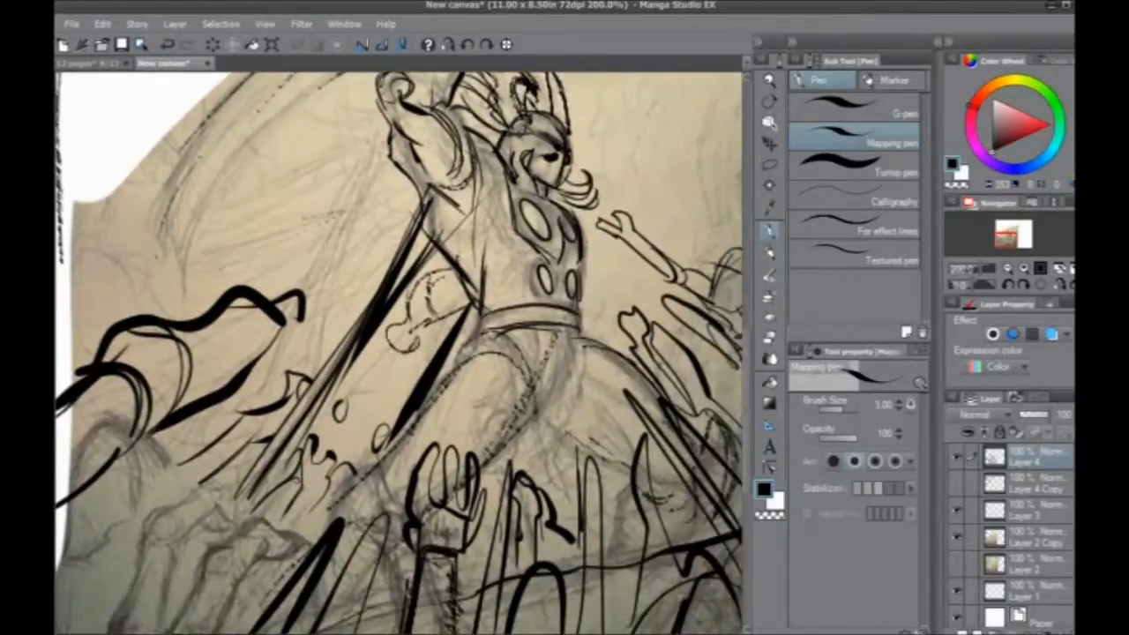
pyautogui.scroll(-1, 238, 307)
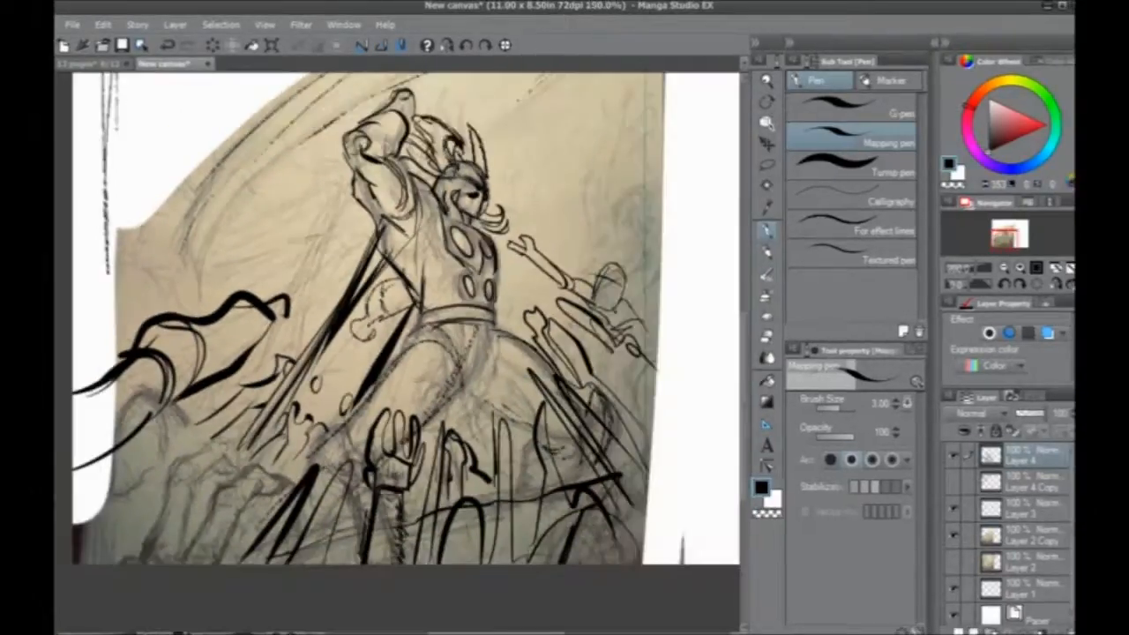
pyautogui.moveTo(191, 414); pyautogui.dragTo(227, 445)
pyautogui.moveTo(170, 405)
pyautogui.mouseDown()
pyautogui.moveTo(177, 436)
pyautogui.moveTo(190, 414)
pyautogui.mouseUp()
pyautogui.scroll(-1, 104, 391)
pyautogui.moveTo(104, 392); pyautogui.dragTo(168, 429)
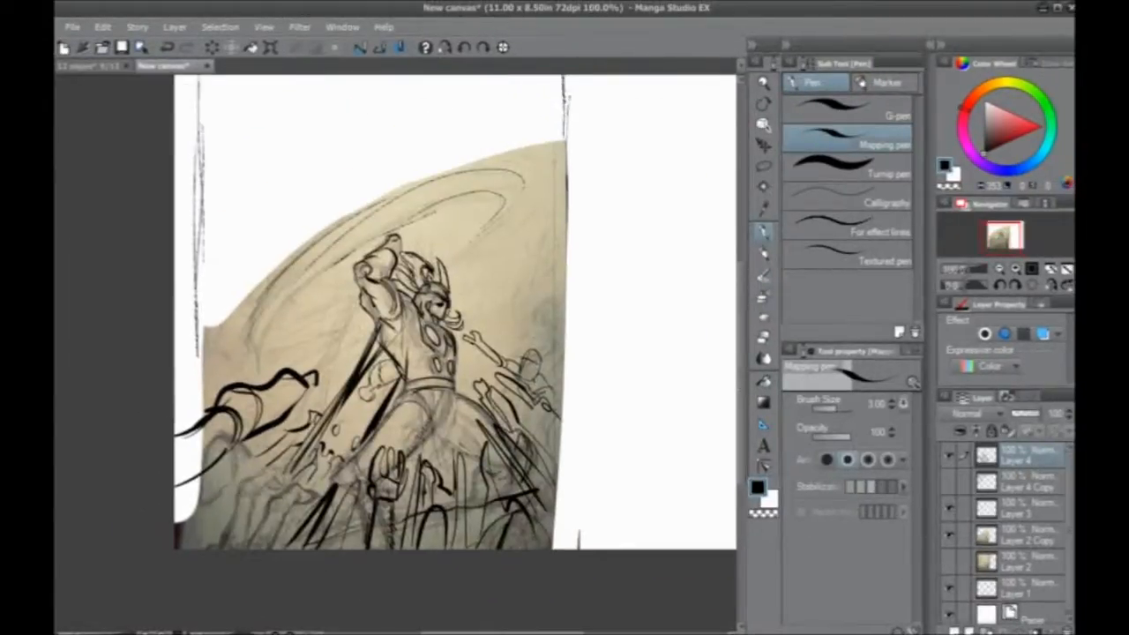
pyautogui.moveTo(522, 342)
pyautogui.mouseDown()
pyautogui.moveTo(568, 379)
pyautogui.moveTo(570, 357)
pyautogui.mouseUp()
pyautogui.moveTo(523, 330)
pyautogui.mouseDown()
pyautogui.moveTo(571, 350)
pyautogui.moveTo(570, 340)
pyautogui.mouseUp()
pyautogui.moveTo(517, 315)
pyautogui.mouseDown()
pyautogui.moveTo(571, 332)
pyautogui.moveTo(573, 320)
pyautogui.mouseUp()
pyautogui.moveTo(528, 305); pyautogui.dragTo(572, 307)
pyautogui.moveTo(534, 284); pyautogui.dragTo(574, 295)
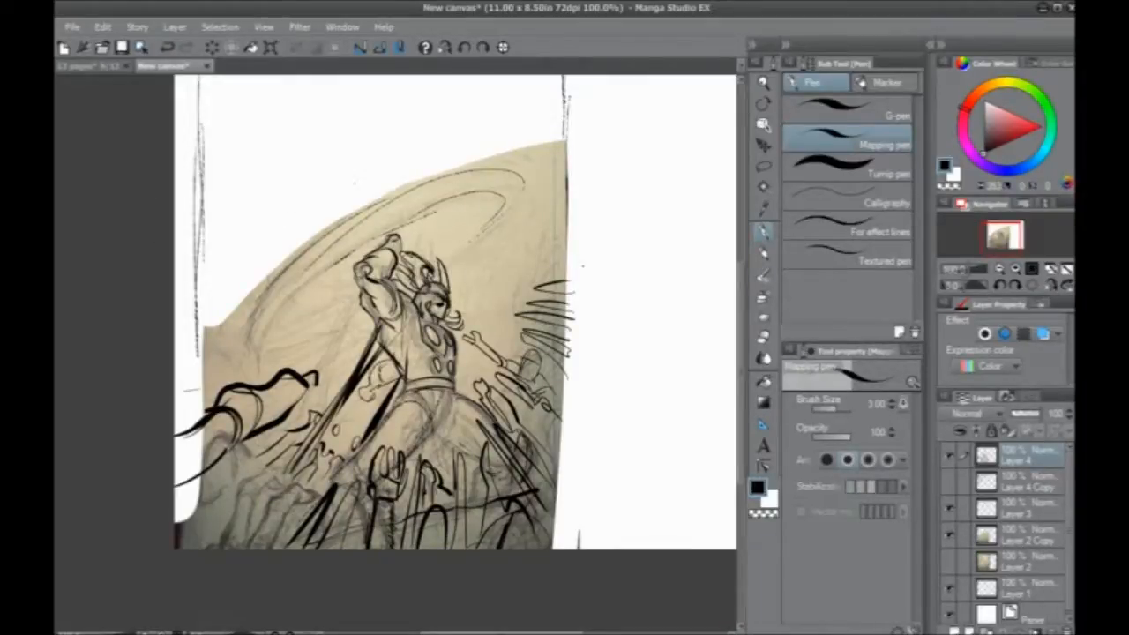
pyautogui.moveTo(582, 265); pyautogui.dragTo(489, 284)
pyautogui.moveTo(603, 238)
pyautogui.mouseDown()
pyautogui.moveTo(482, 275)
pyautogui.moveTo(458, 125)
pyautogui.mouseUp()
pyautogui.hotkey('ctrl', 'z')
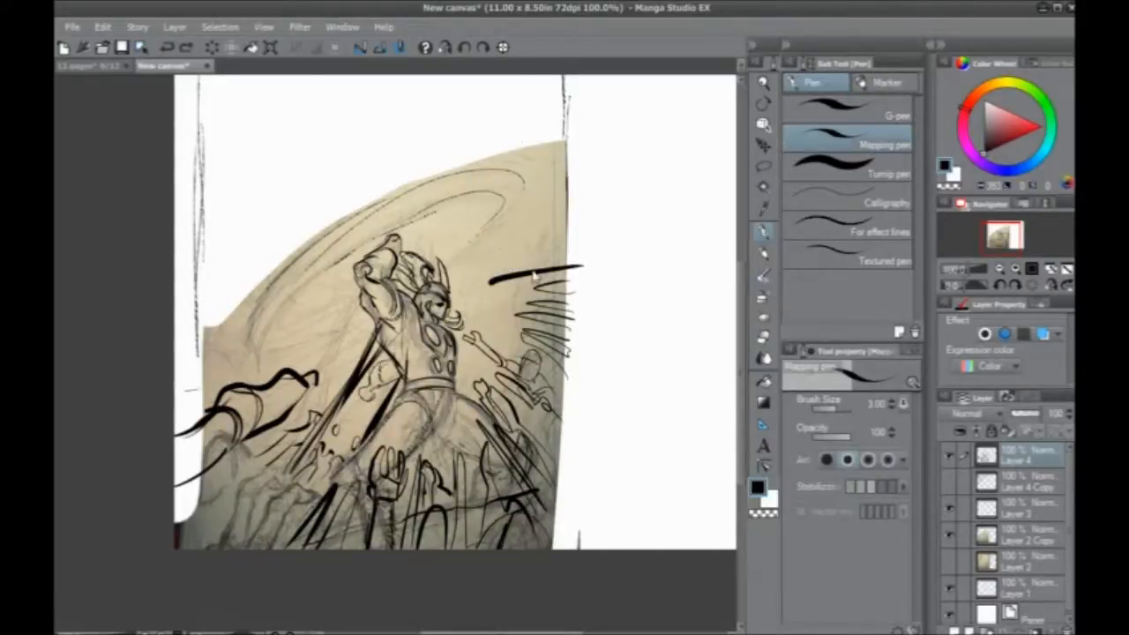
pyautogui.hotkey('ctrl', 'z')
# Step: Add a hooked stroke above the pointed fan, and ink thick jagged lightning lines from the panel's side edges toward the raised-arm figure
pyautogui.moveTo(574, 262); pyautogui.dragTo(506, 296)
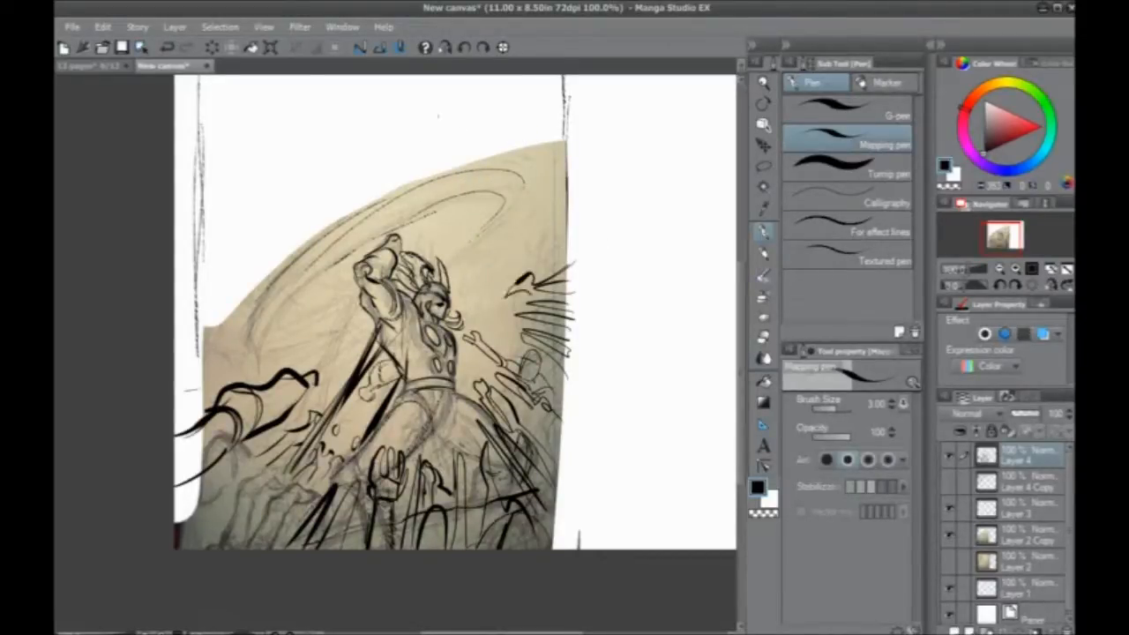
pyautogui.moveTo(494, 335); pyautogui.dragTo(563, 347)
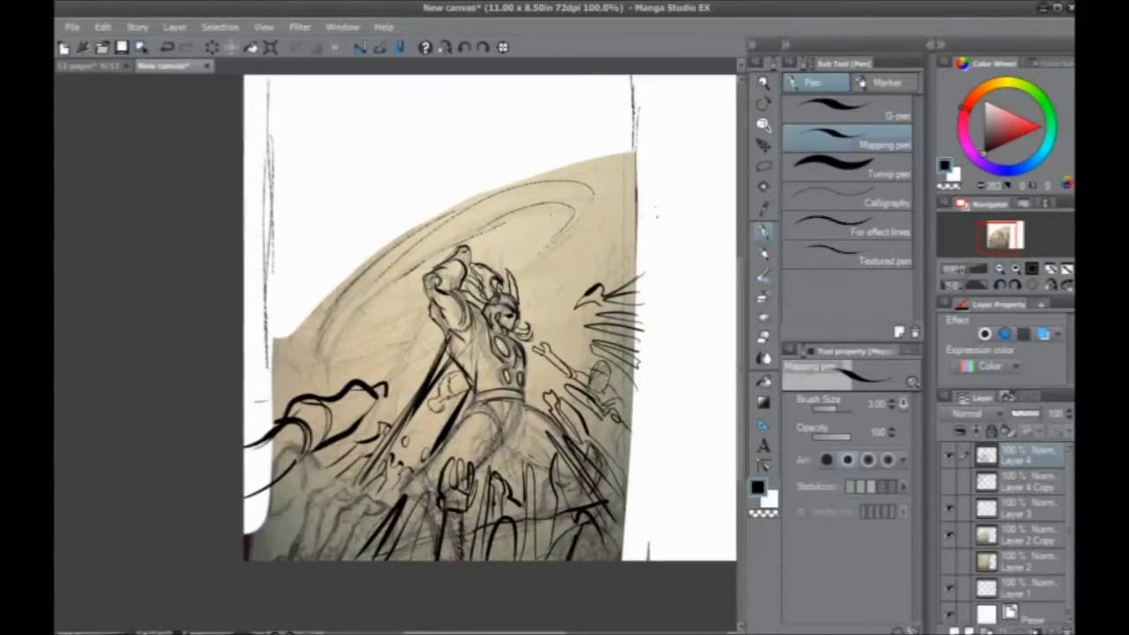
pyautogui.moveTo(654, 205)
pyautogui.mouseDown()
pyautogui.moveTo(557, 248)
pyautogui.moveTo(465, 236)
pyautogui.mouseUp()
pyautogui.moveTo(245, 404)
pyautogui.mouseDown()
pyautogui.moveTo(307, 354)
pyautogui.moveTo(370, 360)
pyautogui.moveTo(413, 341)
pyautogui.moveTo(428, 263)
pyautogui.mouseUp()
pyautogui.moveTo(653, 432)
pyautogui.mouseDown()
pyautogui.moveTo(573, 337)
pyautogui.moveTo(475, 254)
pyautogui.mouseUp()
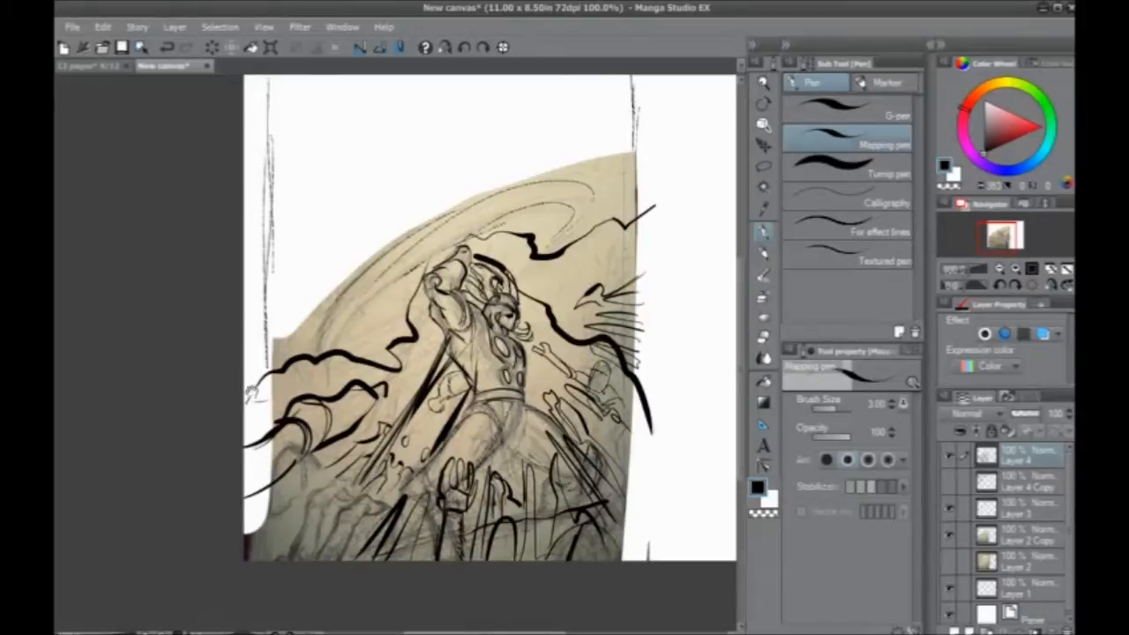
pyautogui.moveTo(232, 293); pyautogui.dragTo(244, 342)
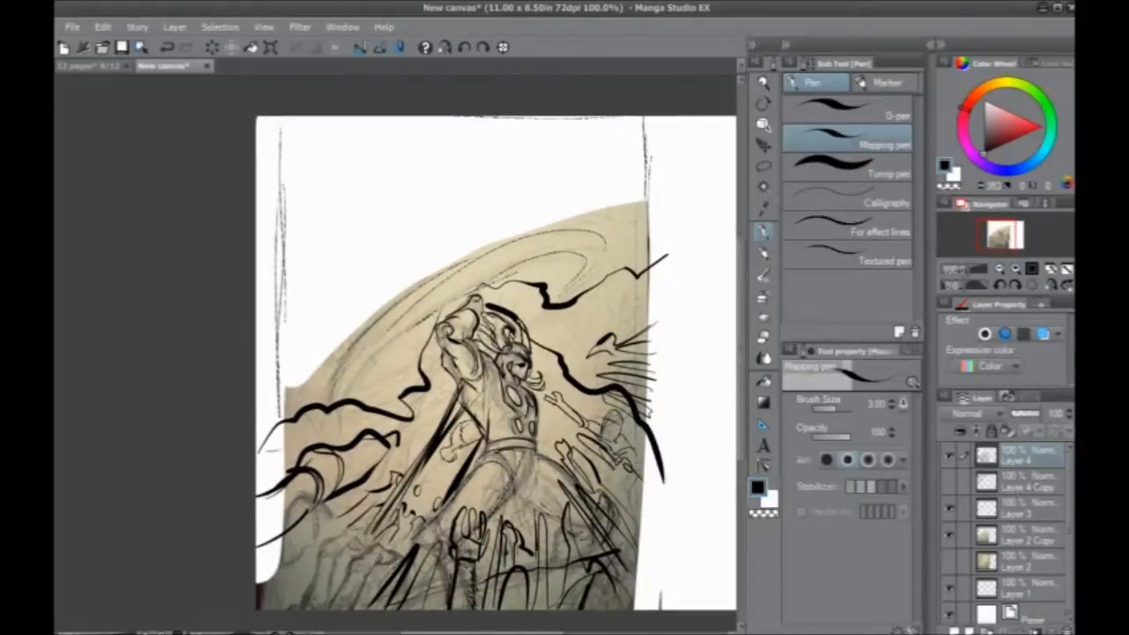
pyautogui.moveTo(275, 404)
pyautogui.mouseDown()
pyautogui.moveTo(258, 363)
pyautogui.moveTo(249, 417)
pyautogui.mouseUp()
pyautogui.moveTo(383, 201); pyautogui.dragTo(453, 307)
pyautogui.moveTo(327, 170); pyautogui.dragTo(444, 304)
pyautogui.hotkey('ctrl', 'z')
pyautogui.hotkey('ctrl', 'z')
# Step: Try a large tilted oval head with centre and eye lines and loose shoulder curves in the blank area above the figure
pyautogui.moveTo(401, 170)
pyautogui.mouseDown()
pyautogui.moveTo(292, 172)
pyautogui.moveTo(346, 139)
pyautogui.moveTo(389, 159)
pyautogui.mouseUp()
pyautogui.moveTo(407, 183)
pyautogui.mouseDown()
pyautogui.moveTo(328, 260)
pyautogui.moveTo(420, 222)
pyautogui.mouseUp()
pyautogui.moveTo(334, 155); pyautogui.dragTo(402, 294)
pyautogui.moveTo(403, 226)
pyautogui.mouseDown()
pyautogui.moveTo(398, 258)
pyautogui.moveTo(406, 226)
pyautogui.mouseUp()
pyautogui.moveTo(335, 259); pyautogui.dragTo(358, 269)
pyautogui.moveTo(399, 152); pyautogui.dragTo(619, 190)
pyautogui.moveTo(306, 252); pyautogui.dragTo(251, 304)
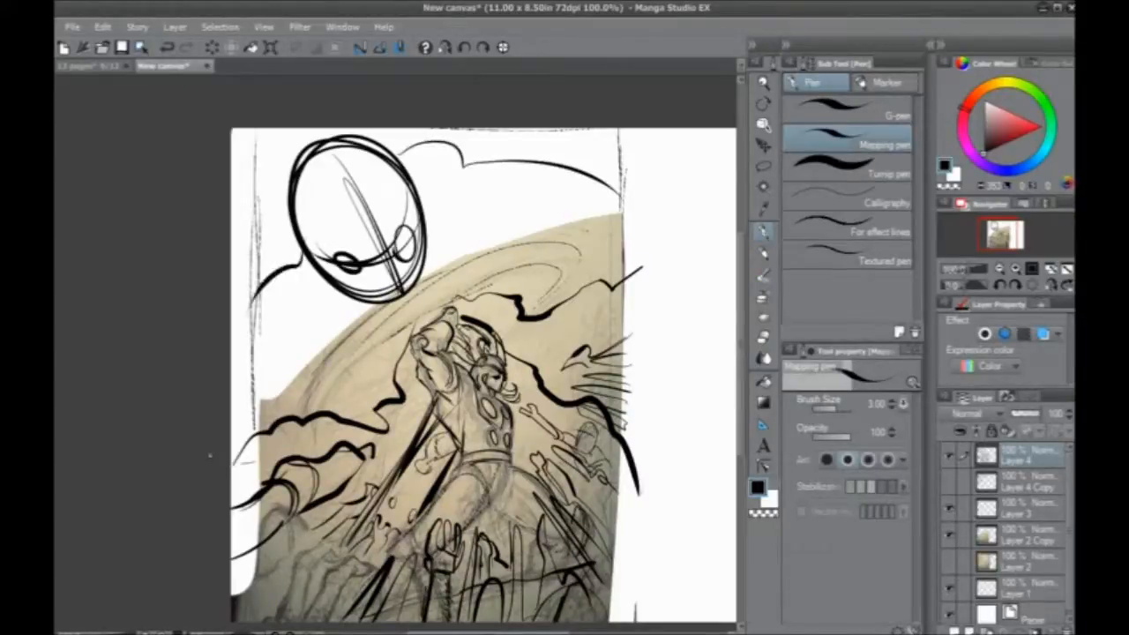
pyautogui.hotkey('ctrl', 'z')
pyautogui.moveTo(432, 257); pyautogui.dragTo(466, 282)
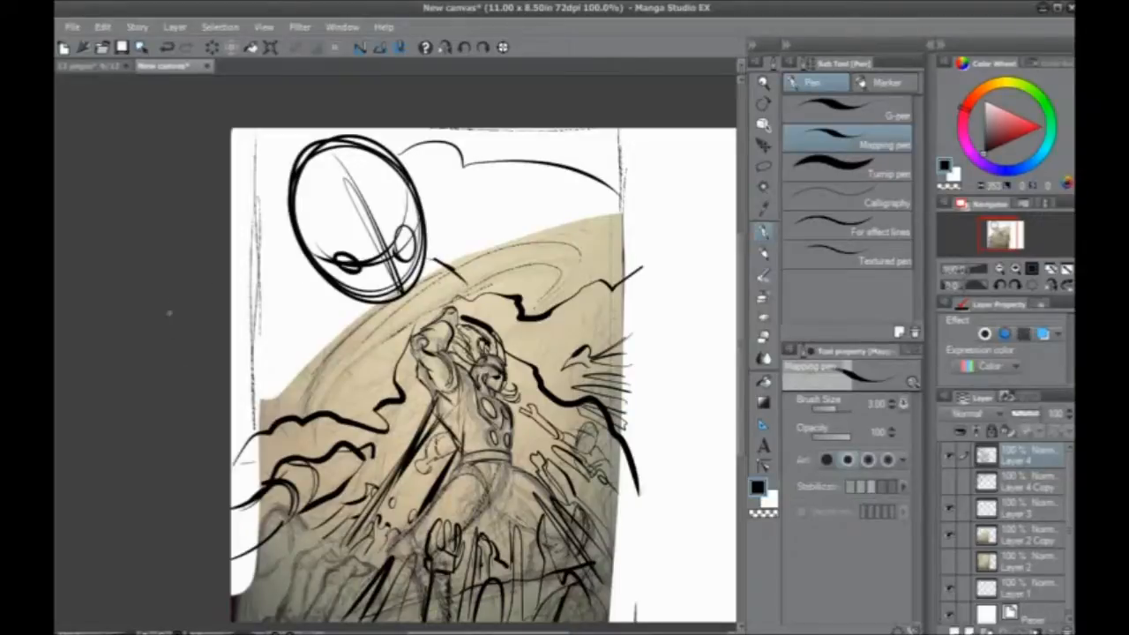
# Step: Undo the oval head sketch and its shoulder curves above the figure
pyautogui.moveTo(279, 454); pyautogui.dragTo(284, 437)
pyautogui.hotkey('ctrl', 'z')
pyautogui.hotkey('ctrl', 'z')
pyautogui.hotkey('ctrl', 'z')
pyautogui.hotkey('ctrl', 'z')
pyautogui.hotkey('ctrl', 'z')
pyautogui.hotkey('ctrl', 'z')
pyautogui.hotkey('ctrl', 'z')
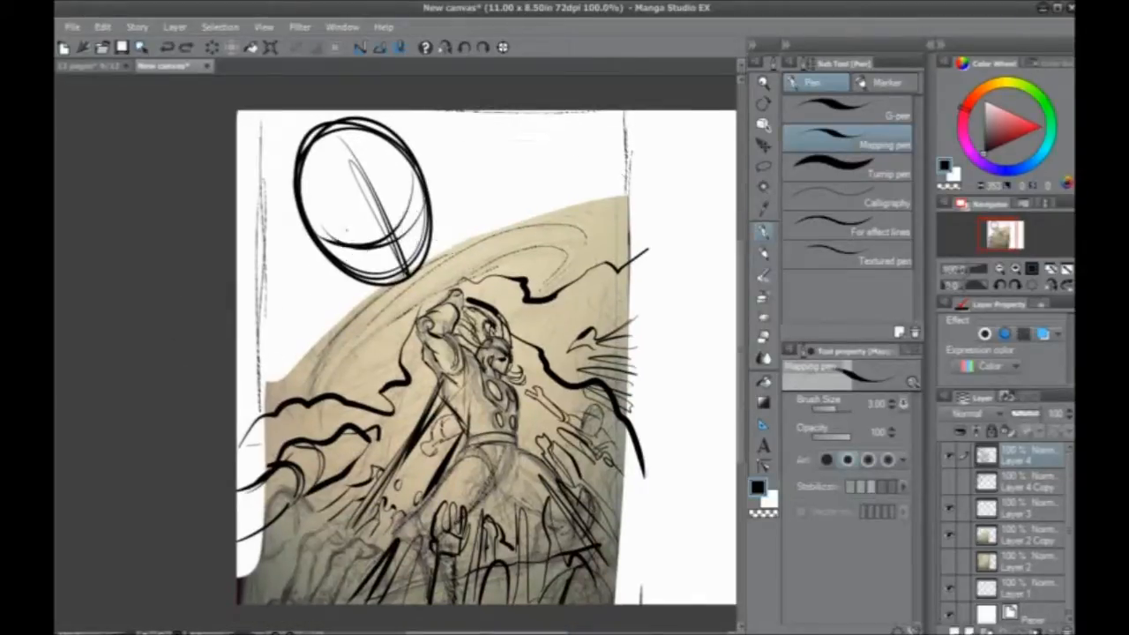
# Step: Try a tall cone-shaped body with a small head above the figure, and long cape curves sweeping across the panel
pyautogui.moveTo(264, 379)
pyautogui.mouseDown()
pyautogui.moveTo(316, 271)
pyautogui.moveTo(419, 248)
pyautogui.moveTo(441, 306)
pyautogui.mouseUp()
pyautogui.moveTo(370, 183); pyautogui.dragTo(413, 238)
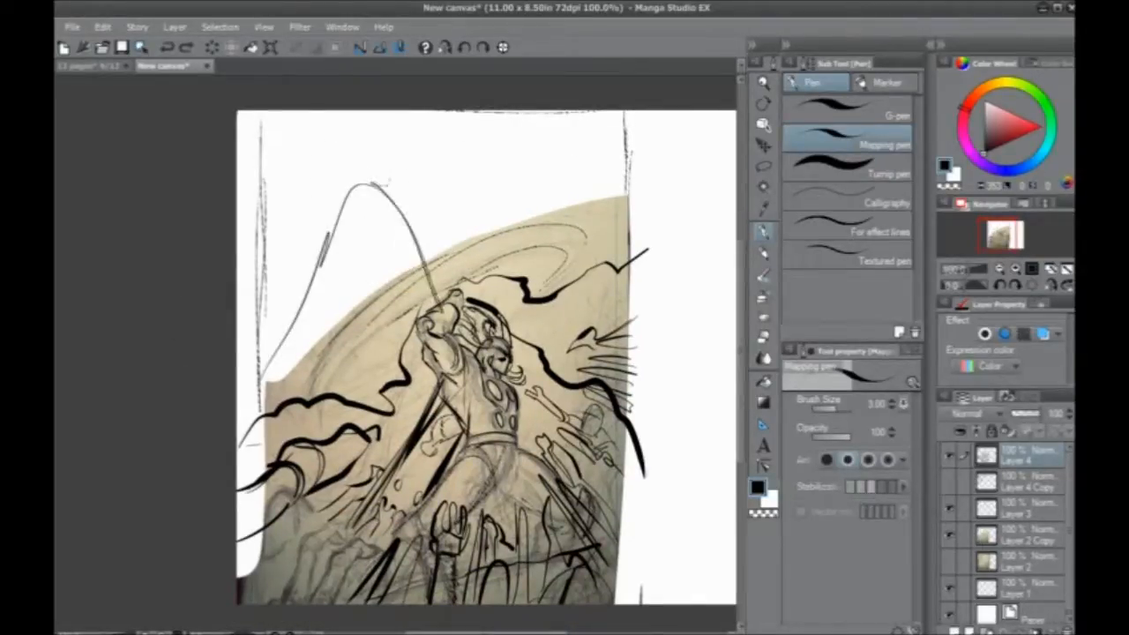
pyautogui.moveTo(361, 145); pyautogui.dragTo(388, 167)
pyautogui.moveTo(351, 171)
pyautogui.mouseDown()
pyautogui.moveTo(375, 137)
pyautogui.moveTo(387, 180)
pyautogui.mouseUp()
pyautogui.moveTo(357, 154)
pyautogui.mouseDown()
pyautogui.moveTo(381, 143)
pyautogui.moveTo(388, 183)
pyautogui.moveTo(359, 187)
pyautogui.moveTo(272, 309)
pyautogui.moveTo(483, 214)
pyautogui.moveTo(628, 191)
pyautogui.mouseUp()
pyautogui.moveTo(298, 298); pyautogui.dragTo(236, 316)
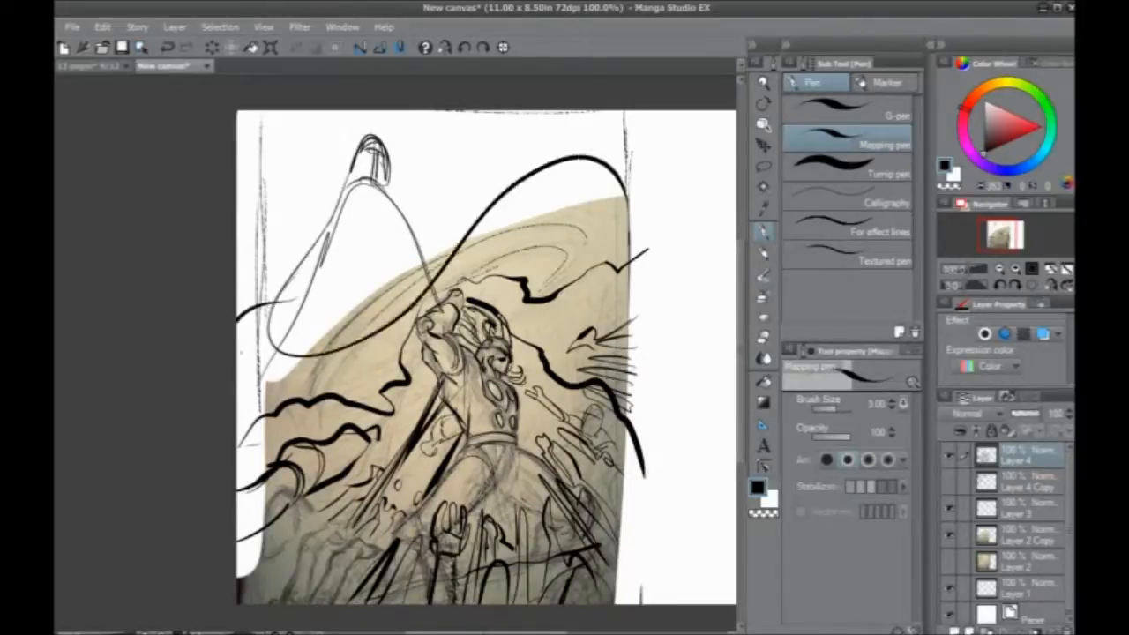
pyautogui.moveTo(271, 360)
pyautogui.mouseDown()
pyautogui.moveTo(622, 132)
pyautogui.moveTo(654, 155)
pyautogui.mouseUp()
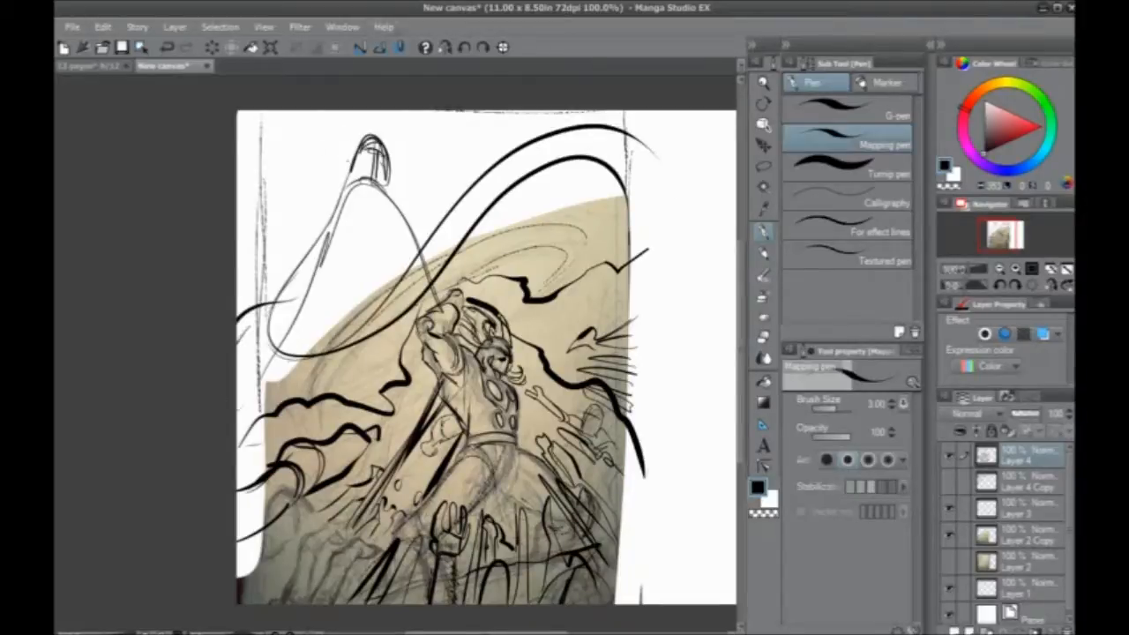
# Step: Try a slanted line and thick jagged black strokes on both sides of the small head
pyautogui.moveTo(386, 183); pyautogui.dragTo(310, 176)
pyautogui.moveTo(277, 166); pyautogui.dragTo(407, 199)
pyautogui.moveTo(364, 141)
pyautogui.mouseDown()
pyautogui.moveTo(328, 125)
pyautogui.moveTo(321, 134)
pyautogui.moveTo(360, 148)
pyautogui.moveTo(290, 130)
pyautogui.mouseUp()
pyautogui.moveTo(362, 146)
pyautogui.mouseDown()
pyautogui.moveTo(411, 155)
pyautogui.moveTo(442, 134)
pyautogui.moveTo(447, 157)
pyautogui.moveTo(475, 162)
pyautogui.mouseUp()
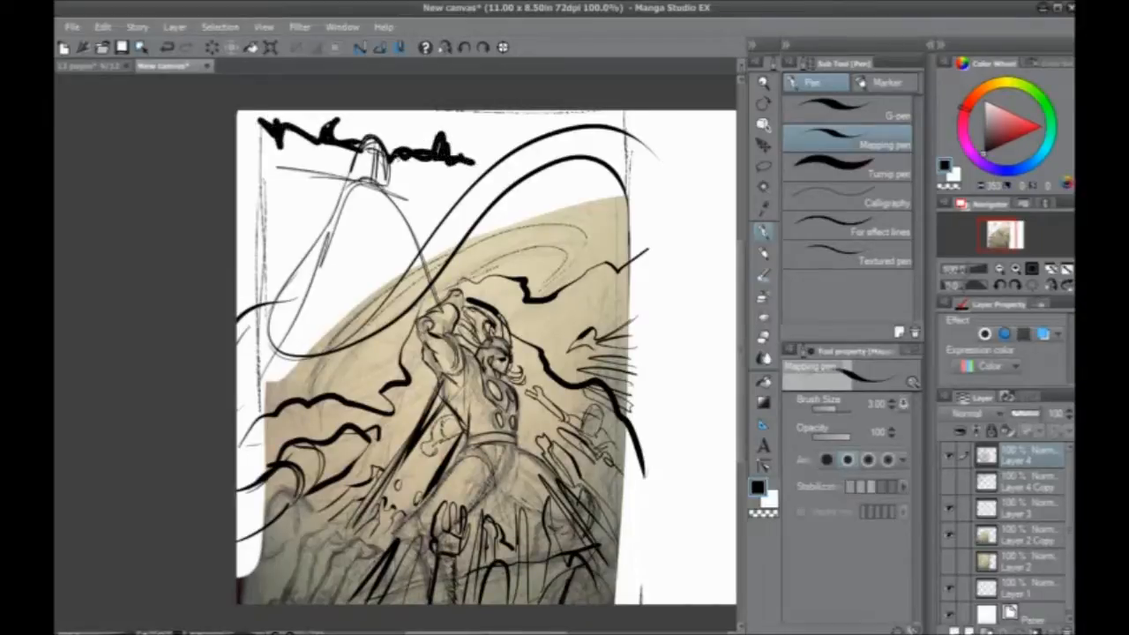
# Step: Try curved contour lines across the cone-shaped body and solid black beneath its head
pyautogui.moveTo(399, 306); pyautogui.dragTo(322, 300)
pyautogui.moveTo(408, 282); pyautogui.dragTo(297, 330)
pyautogui.moveTo(412, 272)
pyautogui.mouseDown()
pyautogui.moveTo(338, 240)
pyautogui.moveTo(304, 304)
pyautogui.mouseUp()
pyautogui.moveTo(429, 272); pyautogui.dragTo(312, 297)
pyautogui.moveTo(415, 234); pyautogui.dragTo(307, 248)
pyautogui.moveTo(405, 218); pyautogui.dragTo(321, 211)
pyautogui.moveTo(381, 181)
pyautogui.mouseDown()
pyautogui.moveTo(377, 150)
pyautogui.moveTo(374, 185)
pyautogui.moveTo(363, 141)
pyautogui.moveTo(344, 181)
pyautogui.moveTo(312, 183)
pyautogui.moveTo(405, 213)
pyautogui.mouseUp()
# Step: Try heavy black hatching on both sides of the cone-shaped body
pyautogui.press('x')
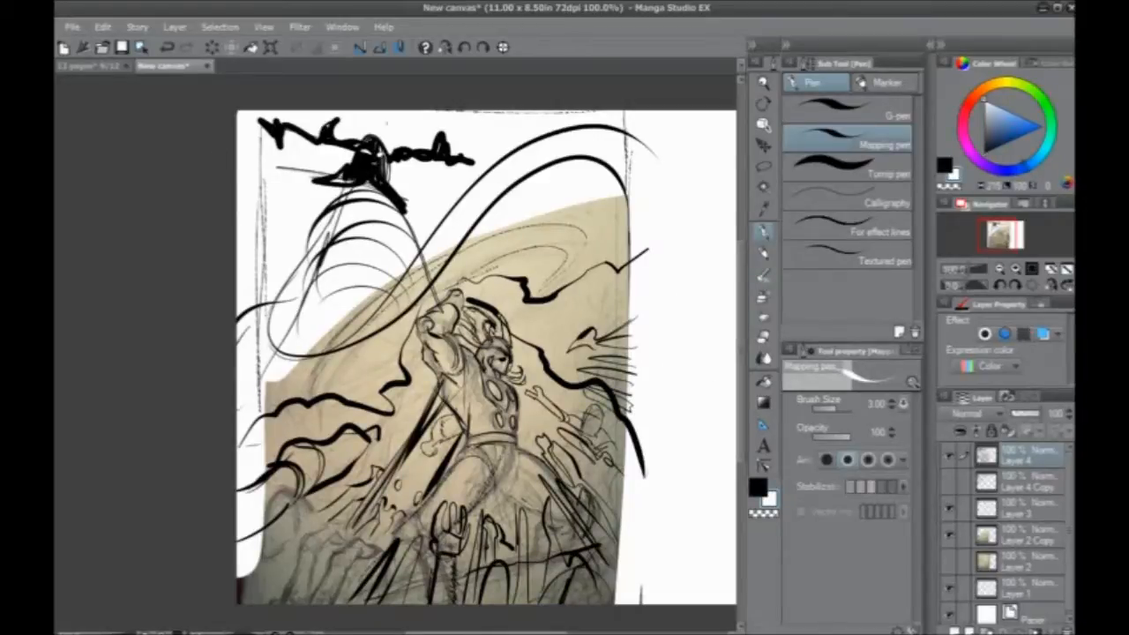
pyautogui.click(757, 486)
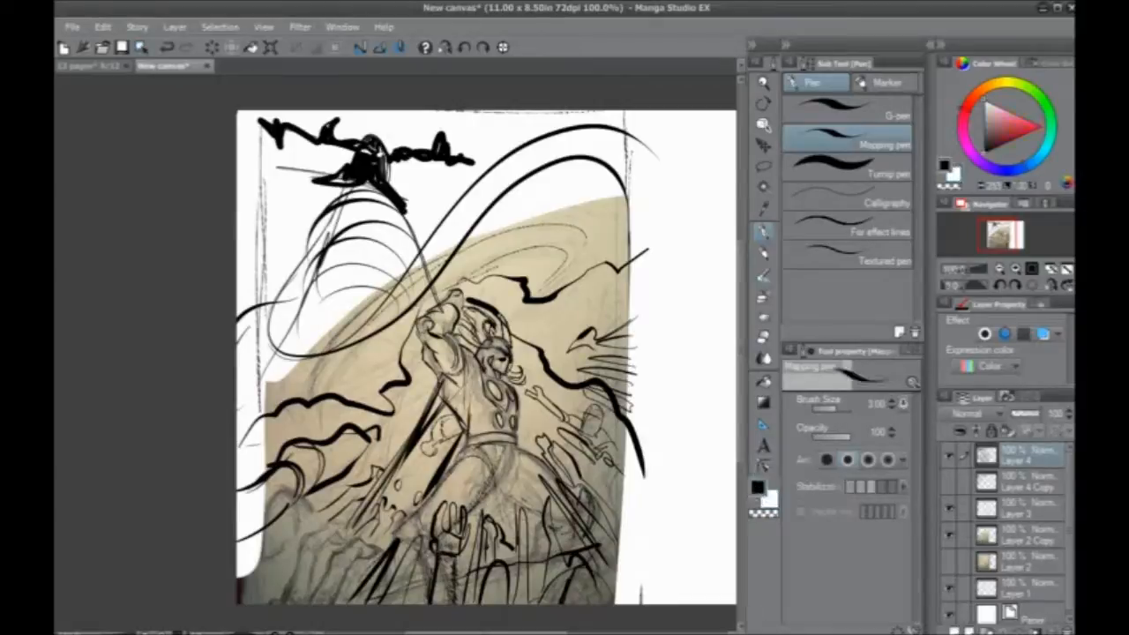
pyautogui.moveTo(326, 169)
pyautogui.mouseDown()
pyautogui.moveTo(261, 148)
pyautogui.moveTo(247, 158)
pyautogui.mouseUp()
pyautogui.moveTo(439, 186)
pyautogui.mouseDown()
pyautogui.moveTo(391, 192)
pyautogui.moveTo(402, 208)
pyautogui.mouseUp()
pyautogui.moveTo(437, 196); pyautogui.dragTo(414, 227)
pyautogui.moveTo(328, 177)
pyautogui.mouseDown()
pyautogui.moveTo(256, 238)
pyautogui.moveTo(261, 281)
pyautogui.moveTo(353, 314)
pyautogui.mouseUp()
pyautogui.moveTo(261, 263); pyautogui.dragTo(341, 328)
pyautogui.moveTo(238, 291); pyautogui.dragTo(317, 361)
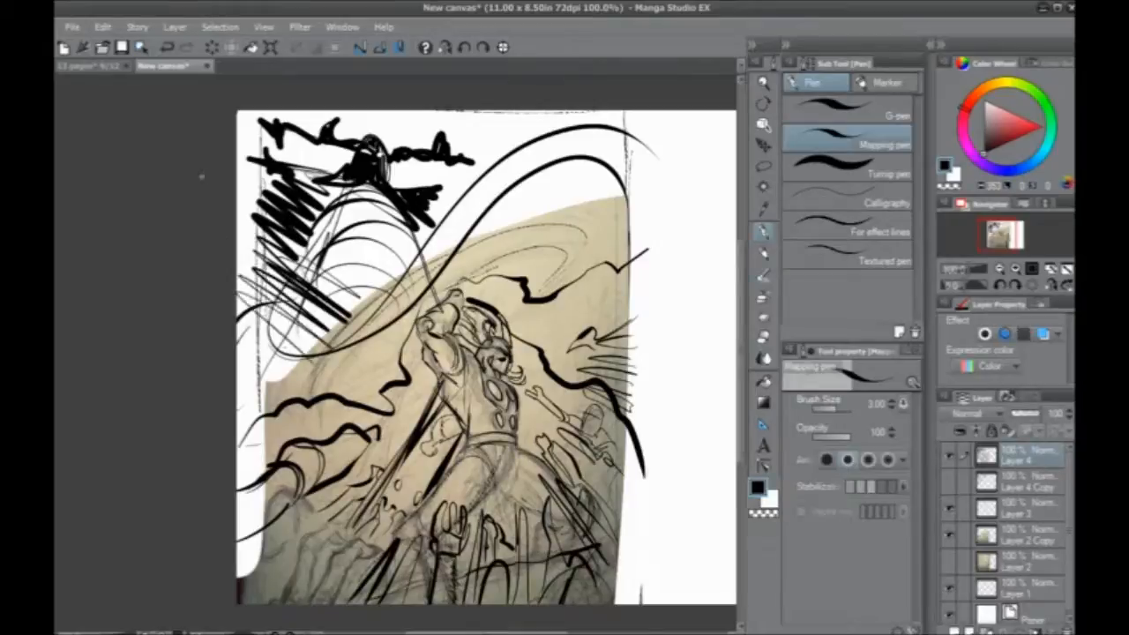
# Step: Undo the whole cone-shaped figure, including its hatching and cape curves
pyautogui.moveTo(258, 460)
pyautogui.mouseDown()
pyautogui.moveTo(261, 483)
pyautogui.moveTo(256, 443)
pyautogui.mouseUp()
pyautogui.hotkey('ctrl', 'z')
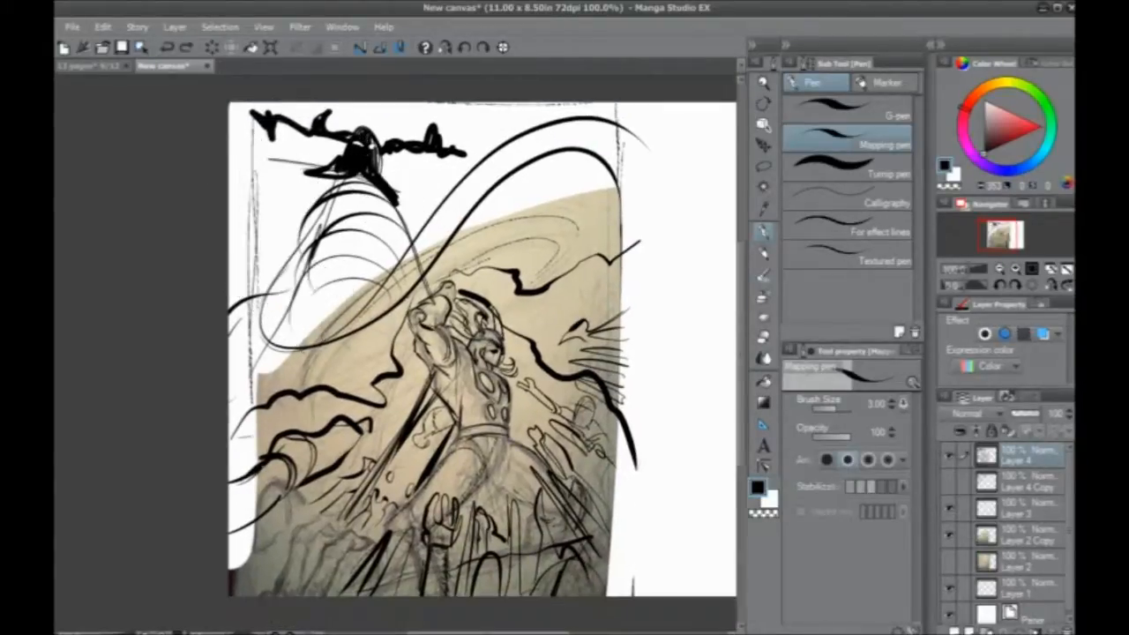
pyautogui.hotkey('ctrl', 'z')
pyautogui.hotkey('ctrl', 'z')
pyautogui.hotkey('ctrl', 'z')
pyautogui.hotkey('ctrl', 'z')
pyautogui.hotkey('ctrl', 'z')
pyautogui.hotkey('ctrl', 'z')
pyautogui.hotkey('ctrl', 'z')
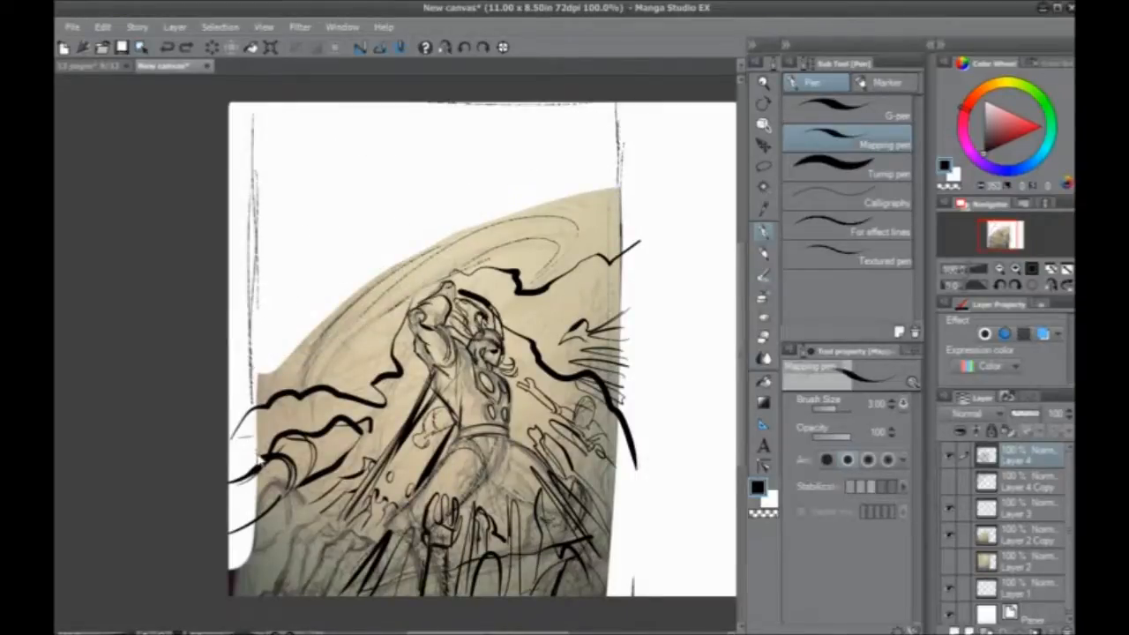
# Step: Sketch light curved shoulder lines for a giant figure looming behind the raised-arm figure
pyautogui.moveTo(257, 448); pyautogui.dragTo(266, 462)
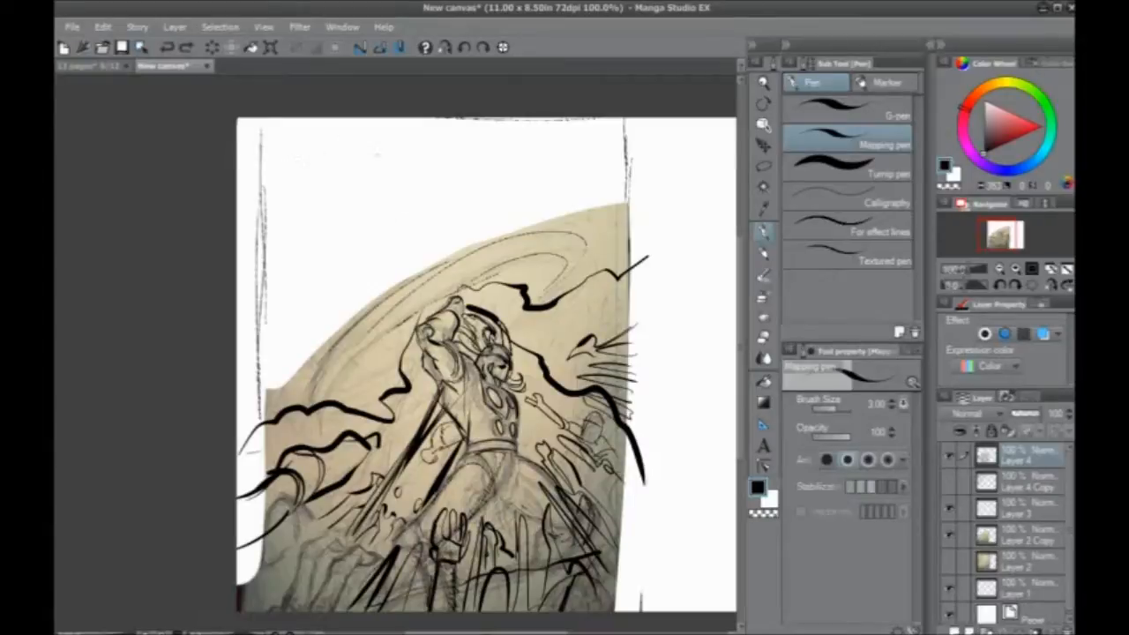
pyautogui.moveTo(492, 268)
pyautogui.mouseDown()
pyautogui.moveTo(441, 213)
pyautogui.moveTo(335, 259)
pyautogui.mouseUp()
pyautogui.moveTo(444, 227); pyautogui.dragTo(323, 344)
pyautogui.moveTo(482, 250); pyautogui.dragTo(329, 295)
pyautogui.moveTo(510, 273)
pyautogui.mouseDown()
pyautogui.moveTo(346, 256)
pyautogui.moveTo(405, 311)
pyautogui.mouseUp()
# Step: Sketch the giant's tilted head and neck, and extend both shoulder outlines down to the sketched scene
pyautogui.moveTo(339, 188); pyautogui.dragTo(385, 284)
pyautogui.moveTo(317, 173)
pyautogui.mouseDown()
pyautogui.moveTo(368, 174)
pyautogui.moveTo(356, 150)
pyautogui.moveTo(370, 178)
pyautogui.moveTo(321, 214)
pyautogui.mouseUp()
pyautogui.moveTo(379, 185)
pyautogui.mouseDown()
pyautogui.moveTo(314, 217)
pyautogui.moveTo(317, 236)
pyautogui.moveTo(307, 231)
pyautogui.moveTo(372, 182)
pyautogui.mouseUp()
pyautogui.moveTo(308, 167); pyautogui.dragTo(369, 180)
pyautogui.moveTo(326, 225)
pyautogui.mouseDown()
pyautogui.moveTo(351, 261)
pyautogui.moveTo(358, 253)
pyautogui.mouseUp()
pyautogui.moveTo(369, 188)
pyautogui.mouseDown()
pyautogui.moveTo(387, 215)
pyautogui.moveTo(421, 203)
pyautogui.mouseUp()
pyautogui.moveTo(329, 303)
pyautogui.mouseDown()
pyautogui.moveTo(430, 204)
pyautogui.moveTo(314, 337)
pyautogui.moveTo(316, 386)
pyautogui.mouseUp()
pyautogui.moveTo(358, 255)
pyautogui.mouseDown()
pyautogui.moveTo(315, 394)
pyautogui.moveTo(464, 215)
pyautogui.moveTo(554, 289)
pyautogui.mouseUp()
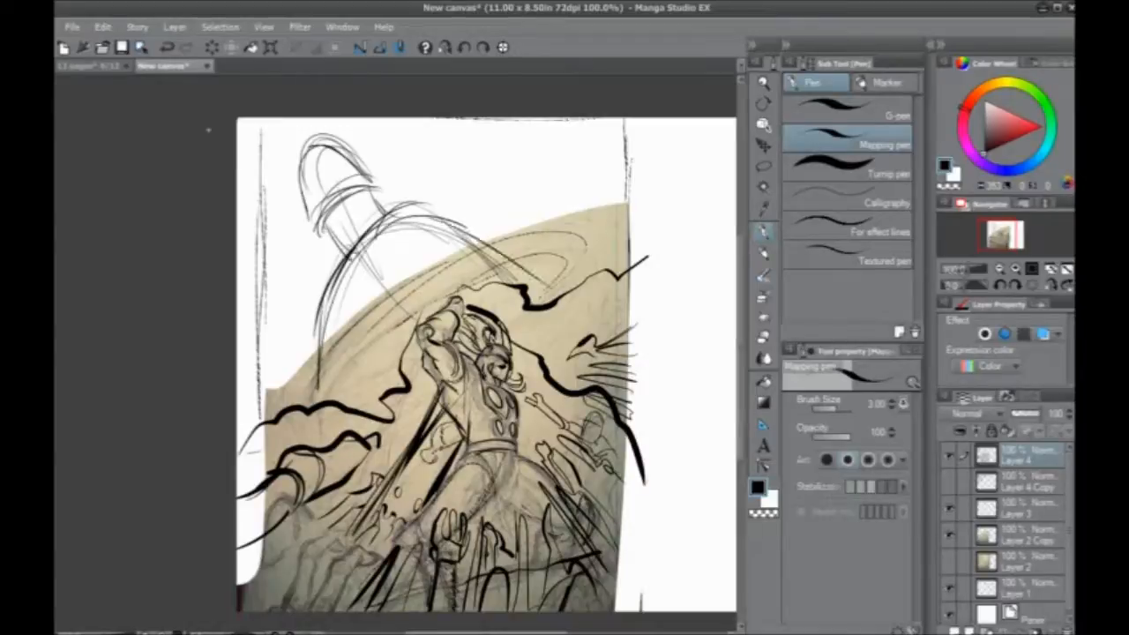
# Step: Ink the giant's jaw, facial features and ear, and add jagged black hair on both sides of the head
pyautogui.moveTo(307, 146)
pyautogui.mouseDown()
pyautogui.moveTo(316, 208)
pyautogui.moveTo(358, 204)
pyautogui.moveTo(367, 187)
pyautogui.mouseUp()
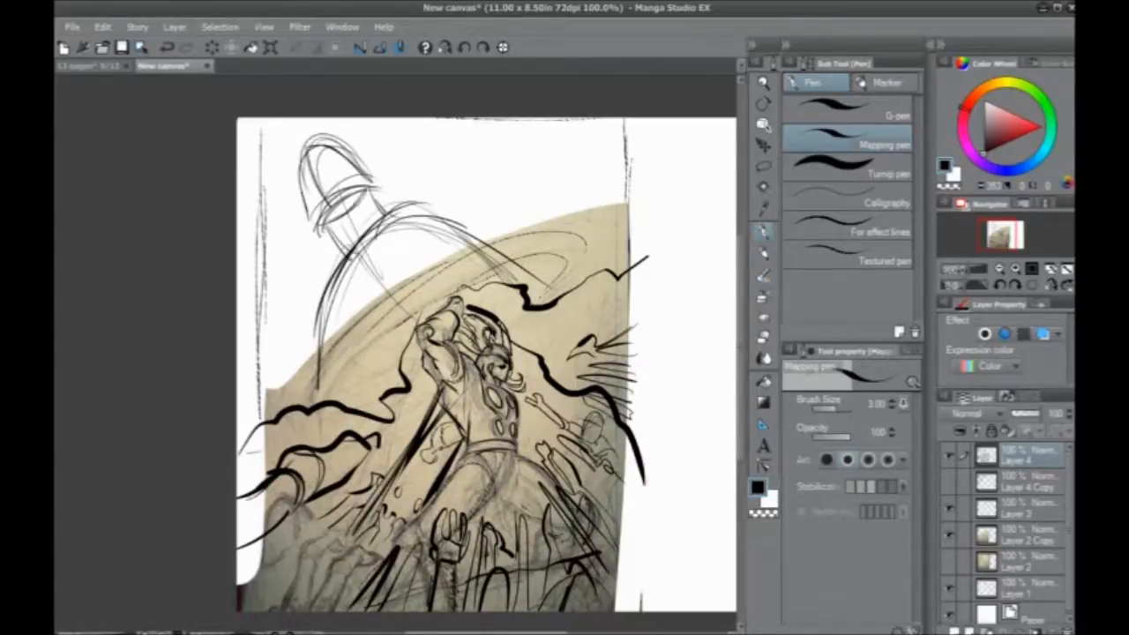
pyautogui.moveTo(314, 212)
pyautogui.mouseDown()
pyautogui.moveTo(337, 192)
pyautogui.moveTo(328, 182)
pyautogui.mouseUp()
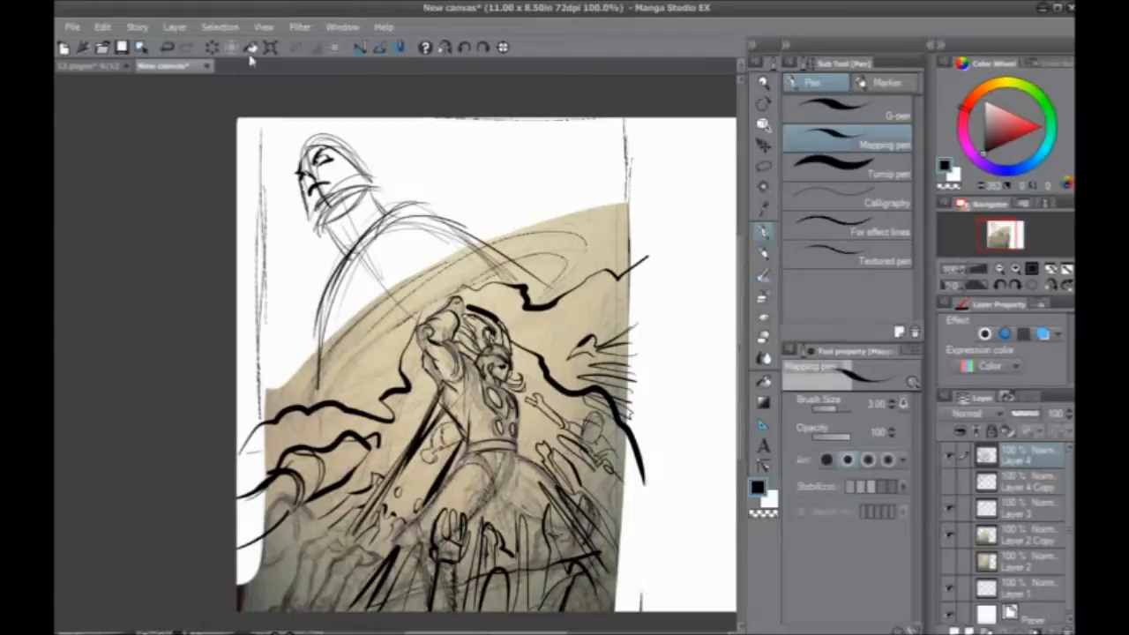
pyautogui.moveTo(310, 216); pyautogui.dragTo(341, 226)
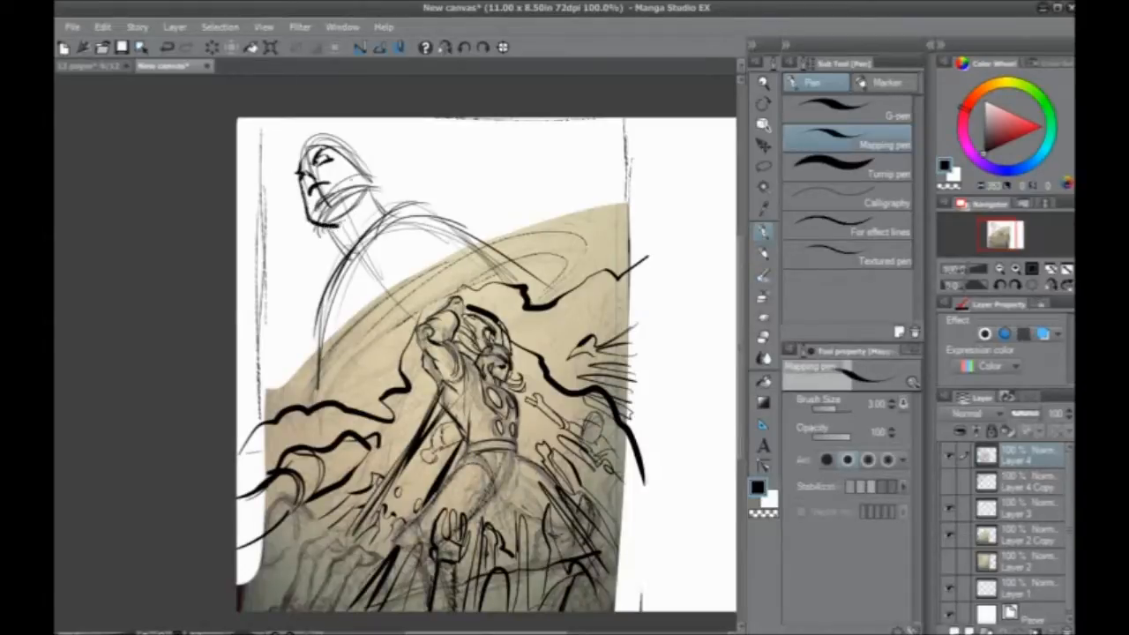
pyautogui.moveTo(364, 165)
pyautogui.mouseDown()
pyautogui.moveTo(371, 182)
pyautogui.moveTo(310, 140)
pyautogui.moveTo(305, 171)
pyautogui.moveTo(283, 120)
pyautogui.moveTo(368, 117)
pyautogui.moveTo(422, 132)
pyautogui.moveTo(526, 122)
pyautogui.moveTo(378, 122)
pyautogui.mouseUp()
pyautogui.moveTo(298, 154)
pyautogui.mouseDown()
pyautogui.moveTo(266, 187)
pyautogui.moveTo(274, 255)
pyautogui.mouseUp()
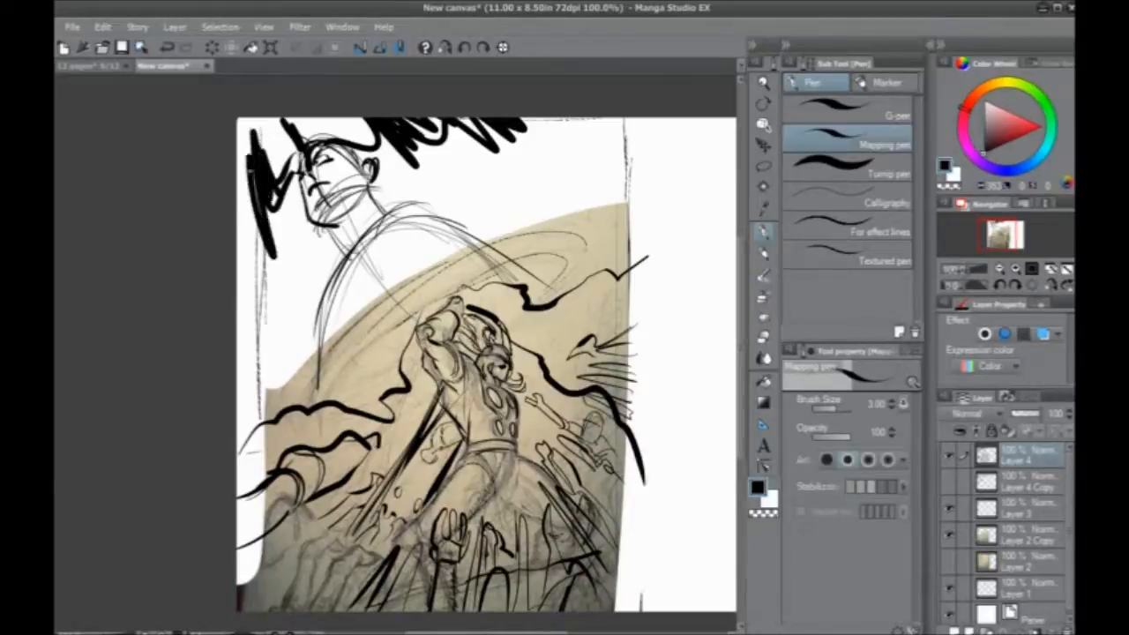
# Step: Extend the black hair strokes beside the giant's face and fill his shoulders and cape with heavy black hatching
pyautogui.moveTo(256, 159); pyautogui.dragTo(240, 284)
pyautogui.moveTo(247, 216); pyautogui.dragTo(273, 288)
pyautogui.moveTo(365, 185)
pyautogui.mouseDown()
pyautogui.moveTo(377, 217)
pyautogui.moveTo(416, 210)
pyautogui.moveTo(527, 146)
pyautogui.moveTo(628, 199)
pyautogui.moveTo(608, 224)
pyautogui.moveTo(515, 262)
pyautogui.moveTo(416, 208)
pyautogui.moveTo(375, 265)
pyautogui.moveTo(274, 357)
pyautogui.moveTo(281, 381)
pyautogui.moveTo(439, 264)
pyautogui.moveTo(418, 326)
pyautogui.mouseUp()
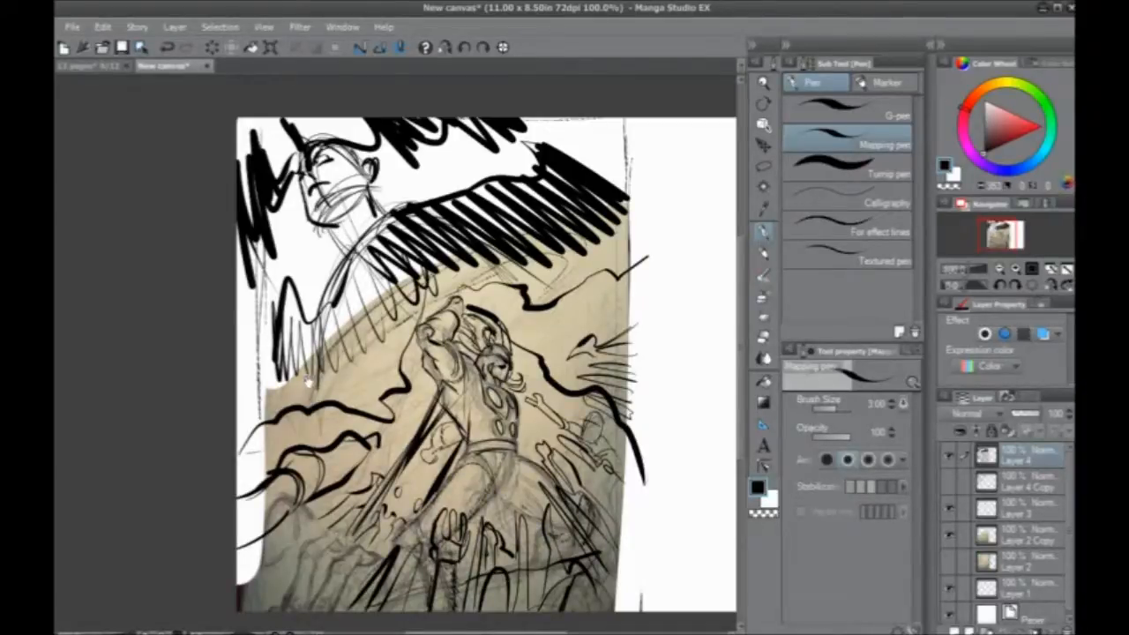
pyautogui.moveTo(308, 381); pyautogui.dragTo(410, 430)
pyautogui.moveTo(507, 261)
pyautogui.mouseDown()
pyautogui.moveTo(446, 375)
pyautogui.moveTo(424, 375)
pyautogui.moveTo(422, 304)
pyautogui.moveTo(409, 388)
pyautogui.moveTo(395, 404)
pyautogui.mouseUp()
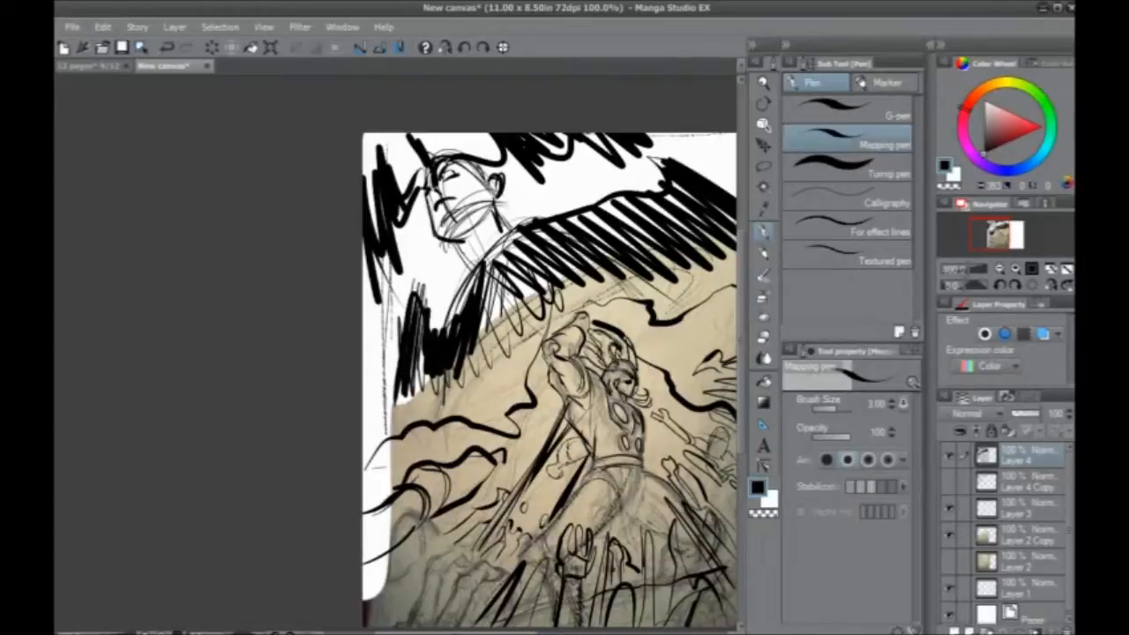
# Step: Switch to white and draw a thick sweeping band with jagged ends between the giant's cape and the raised-arm figure
pyautogui.press('x')
pyautogui.moveTo(461, 370)
pyautogui.mouseDown()
pyautogui.moveTo(376, 402)
pyautogui.moveTo(524, 305)
pyautogui.moveTo(413, 372)
pyautogui.mouseUp()
pyautogui.moveTo(589, 298)
pyautogui.mouseDown()
pyautogui.moveTo(560, 291)
pyautogui.moveTo(608, 307)
pyautogui.moveTo(459, 350)
pyautogui.moveTo(345, 436)
pyautogui.moveTo(443, 420)
pyautogui.mouseUp()
pyautogui.moveTo(423, 434); pyautogui.dragTo(354, 431)
pyautogui.moveTo(427, 360); pyautogui.dragTo(605, 271)
pyautogui.moveTo(608, 273)
pyautogui.mouseDown()
pyautogui.moveTo(570, 344)
pyautogui.moveTo(594, 322)
pyautogui.mouseUp()
pyautogui.moveTo(405, 453); pyautogui.dragTo(308, 482)
pyautogui.moveTo(441, 423); pyautogui.dragTo(495, 278)
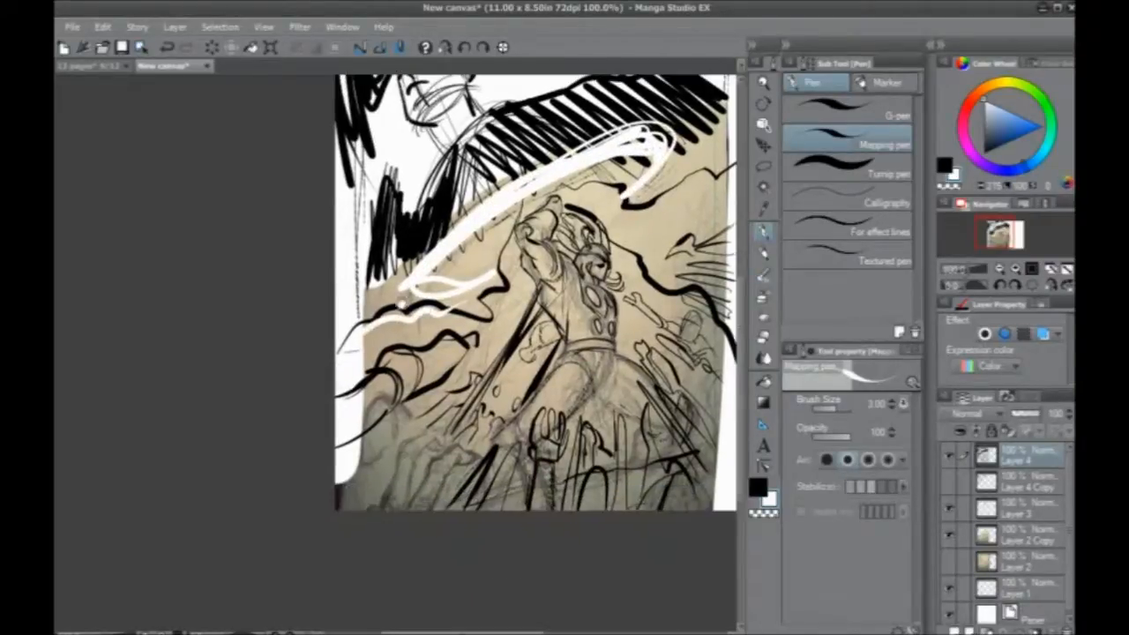
# Step: Draw white lightning bolts running through the figure and across both sides of the crowd to the panel's edges
pyautogui.moveTo(477, 390); pyautogui.dragTo(365, 509)
pyautogui.moveTo(524, 509)
pyautogui.mouseDown()
pyautogui.moveTo(565, 397)
pyautogui.moveTo(573, 324)
pyautogui.moveTo(397, 320)
pyautogui.mouseUp()
pyautogui.moveTo(547, 322)
pyautogui.mouseDown()
pyautogui.moveTo(470, 219)
pyautogui.moveTo(388, 180)
pyautogui.moveTo(553, 189)
pyautogui.mouseUp()
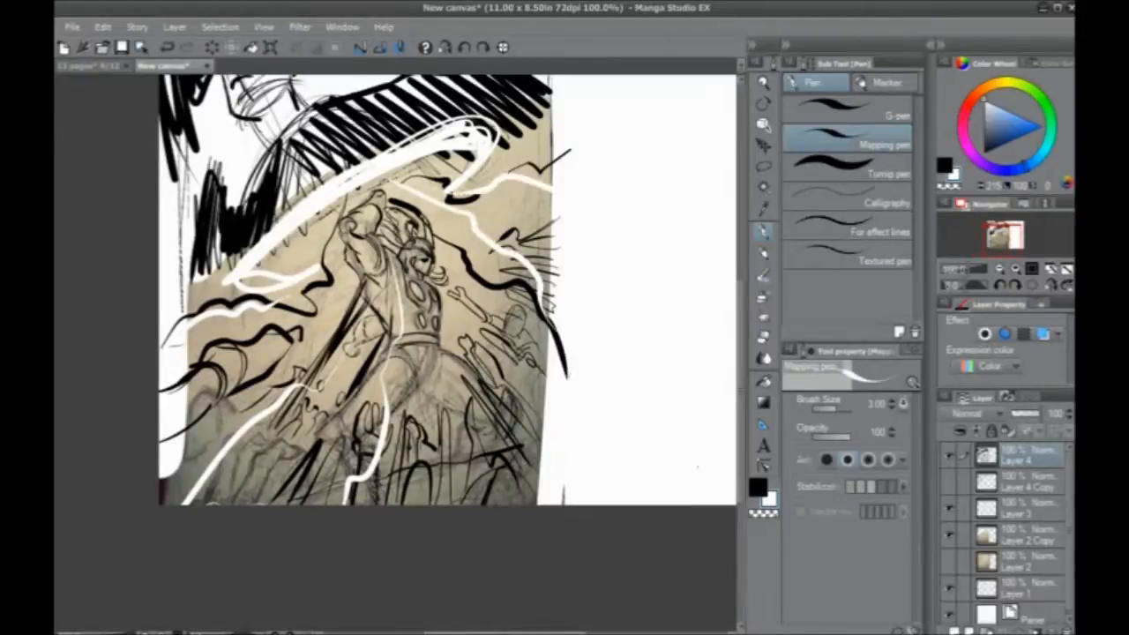
pyautogui.moveTo(542, 448); pyautogui.dragTo(462, 255)
pyautogui.moveTo(295, 367); pyautogui.dragTo(349, 428)
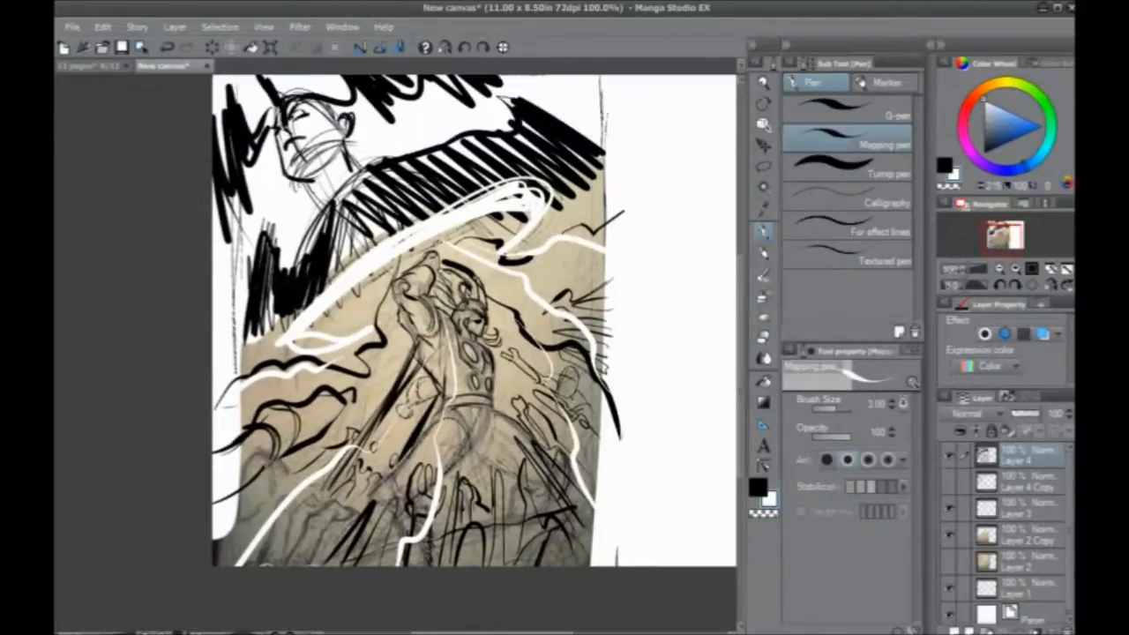
# Step: Add a white branch to the bolt below the figure's belt, and draw another bolt across the giant's dark shoulder
pyautogui.moveTo(438, 564); pyautogui.dragTo(450, 416)
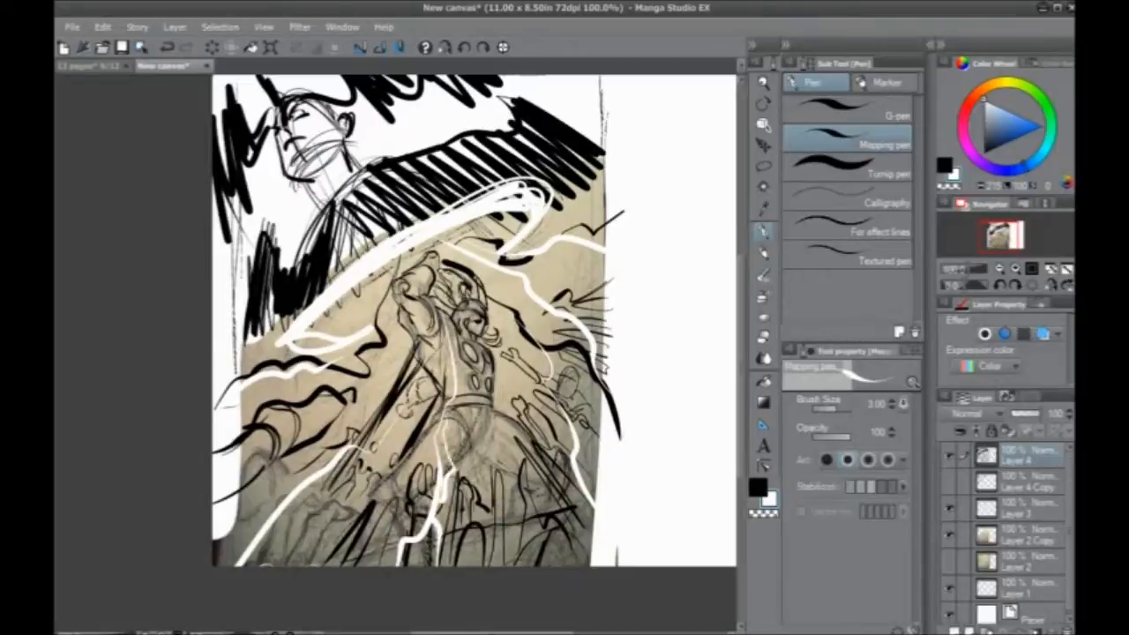
pyautogui.moveTo(343, 271)
pyautogui.mouseDown()
pyautogui.moveTo(228, 239)
pyautogui.moveTo(293, 336)
pyautogui.mouseUp()
pyautogui.moveTo(342, 300); pyautogui.dragTo(345, 184)
pyautogui.moveTo(291, 378); pyautogui.dragTo(255, 411)
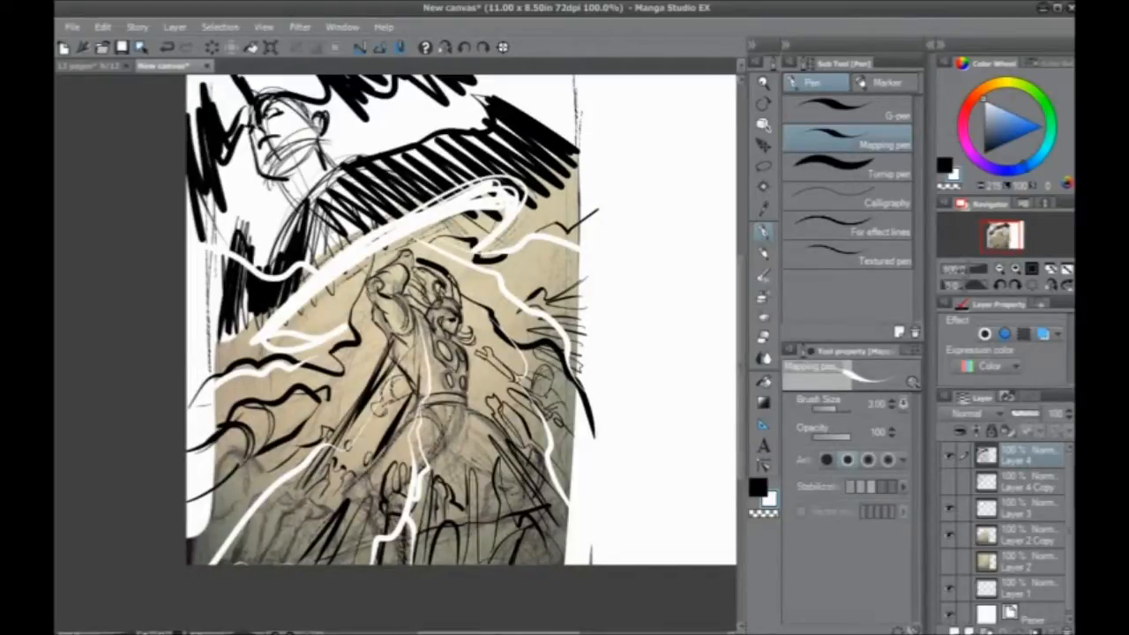
# Step: Switch the drawing colour back to black and hide the inks on Layer 4 and the line work on Layer 3
pyautogui.press('x')
pyautogui.moveTo(333, 356); pyautogui.dragTo(384, 426)
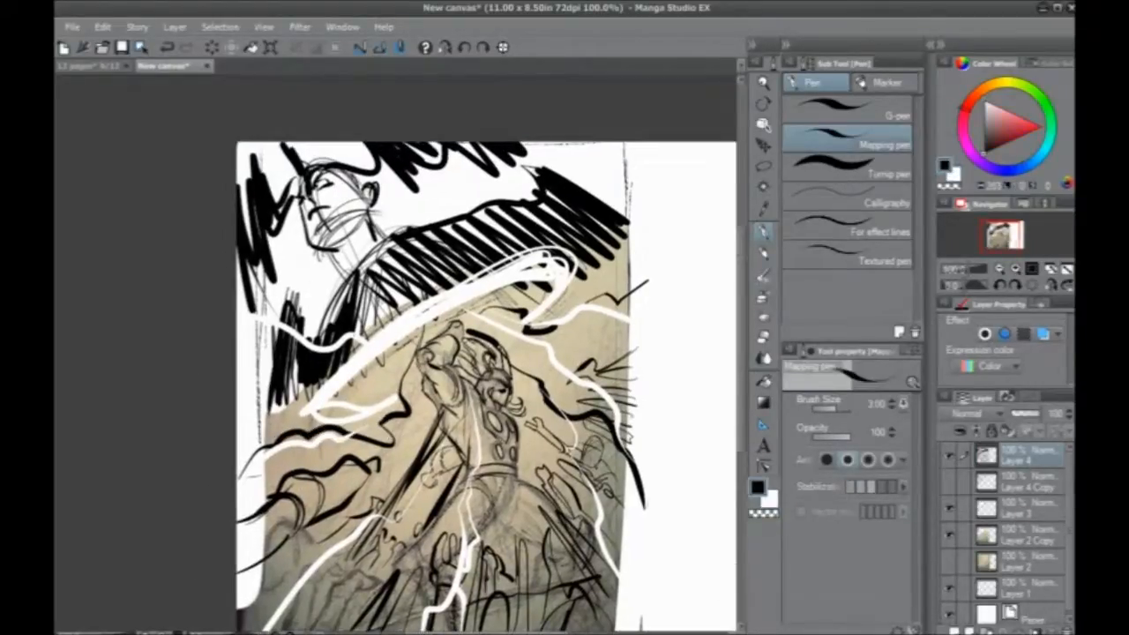
pyautogui.moveTo(371, 222); pyautogui.dragTo(330, 248)
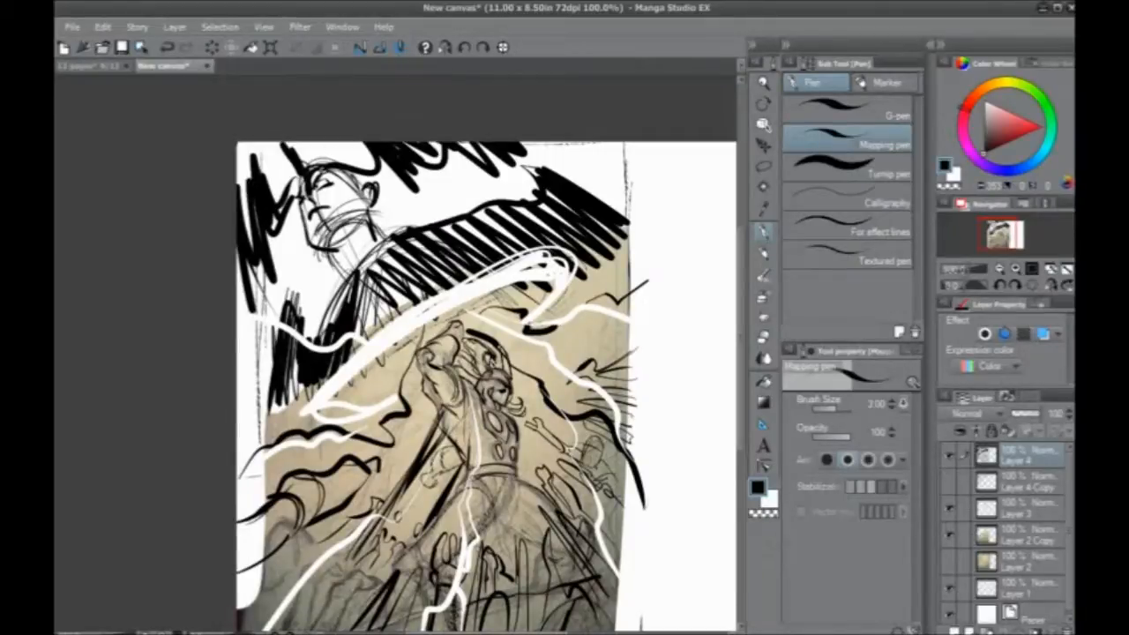
pyautogui.click(949, 458)
pyautogui.moveTo(384, 432); pyautogui.dragTo(345, 385)
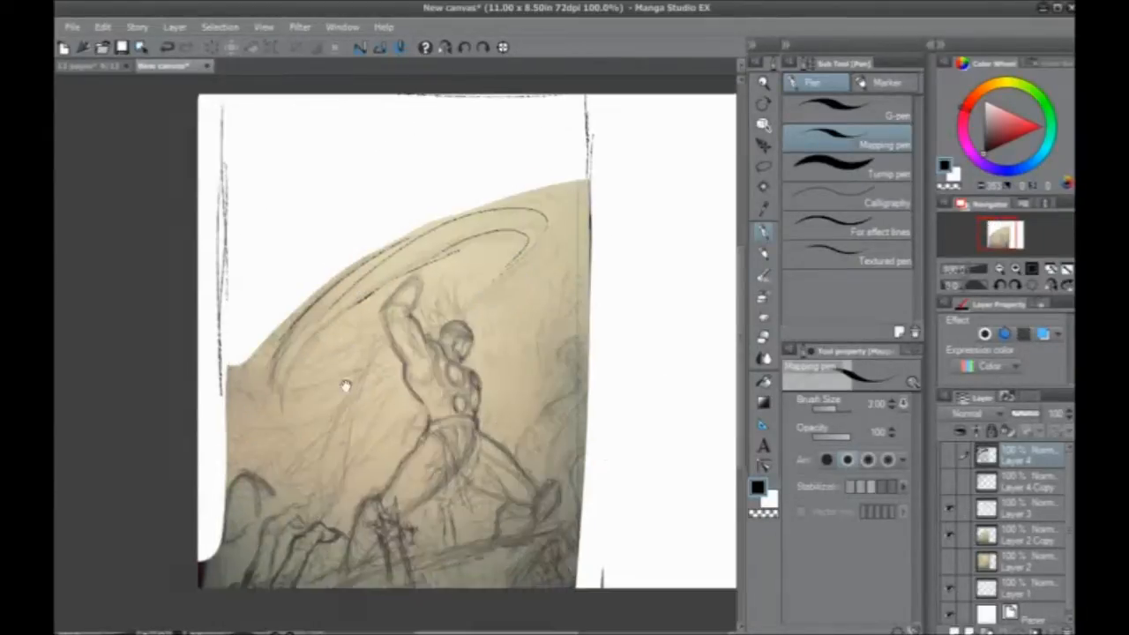
pyautogui.click(949, 509)
pyautogui.click(950, 510)
pyautogui.click(950, 509)
pyautogui.click(950, 458)
pyautogui.click(950, 457)
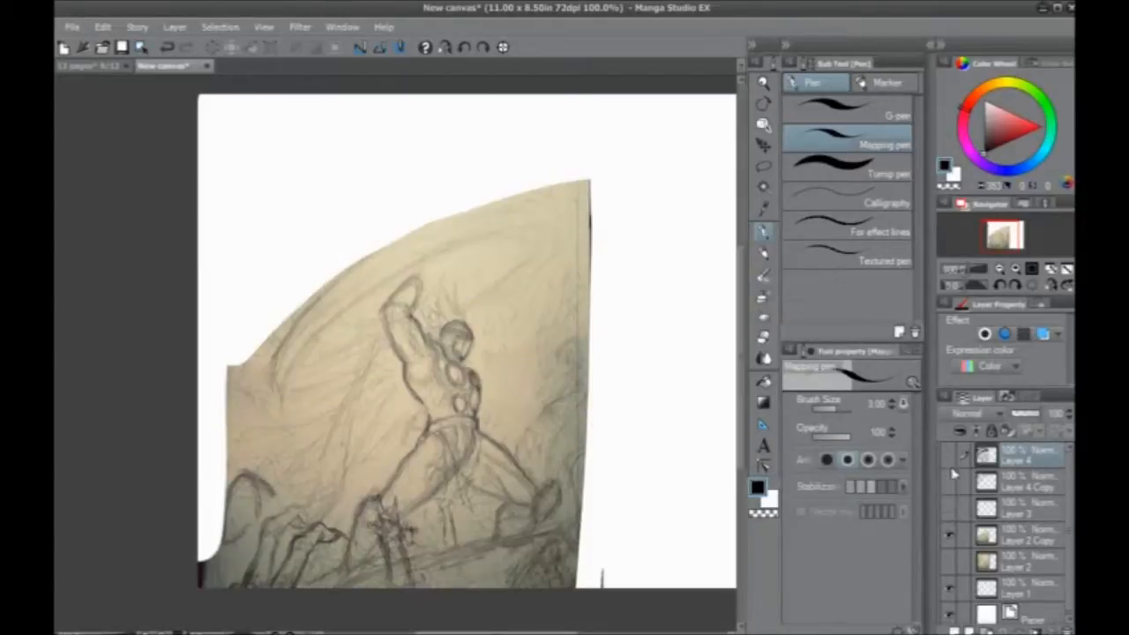
# Step: Compare with the full photographed sketch by briefly showing Layer 2, hide it again and restore the inks on Layer 4
pyautogui.click(951, 560)
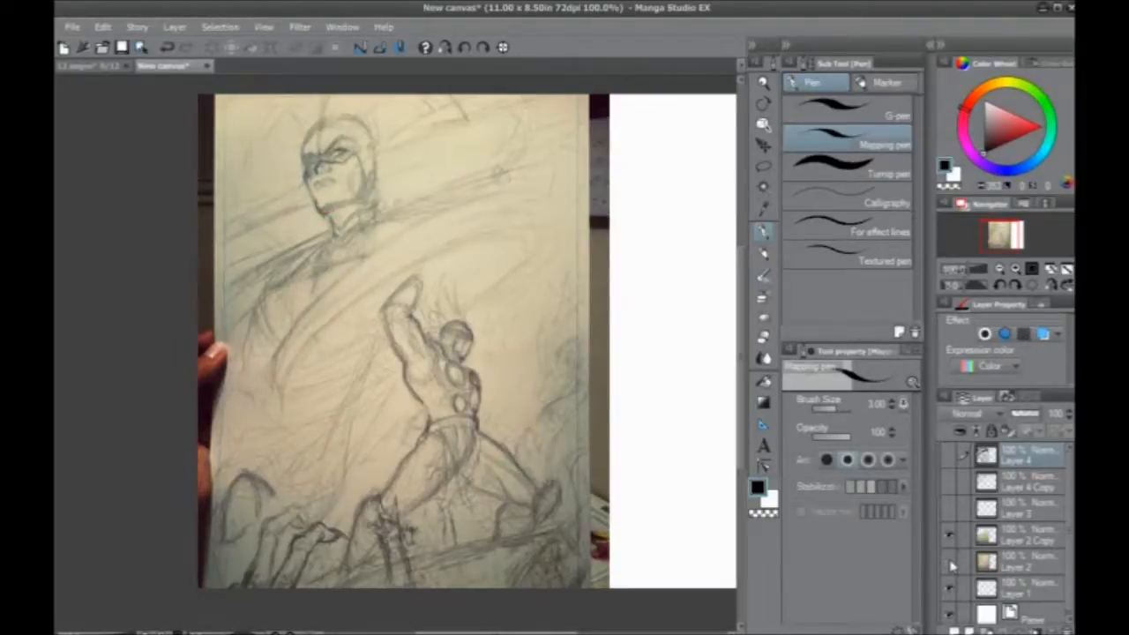
pyautogui.click(949, 560)
pyautogui.click(948, 455)
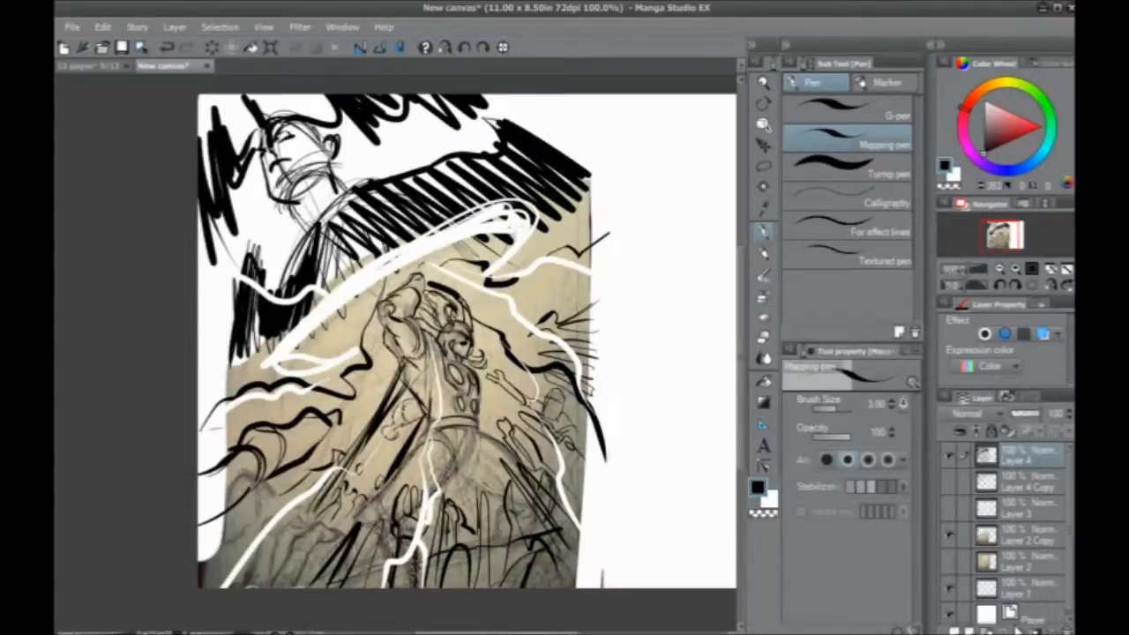
# Step: Circle the giant's face in black, thicken the hatching on his hair, shoulders and cape, and undo the black stroke over the white band
pyautogui.moveTo(299, 356); pyautogui.dragTo(314, 441)
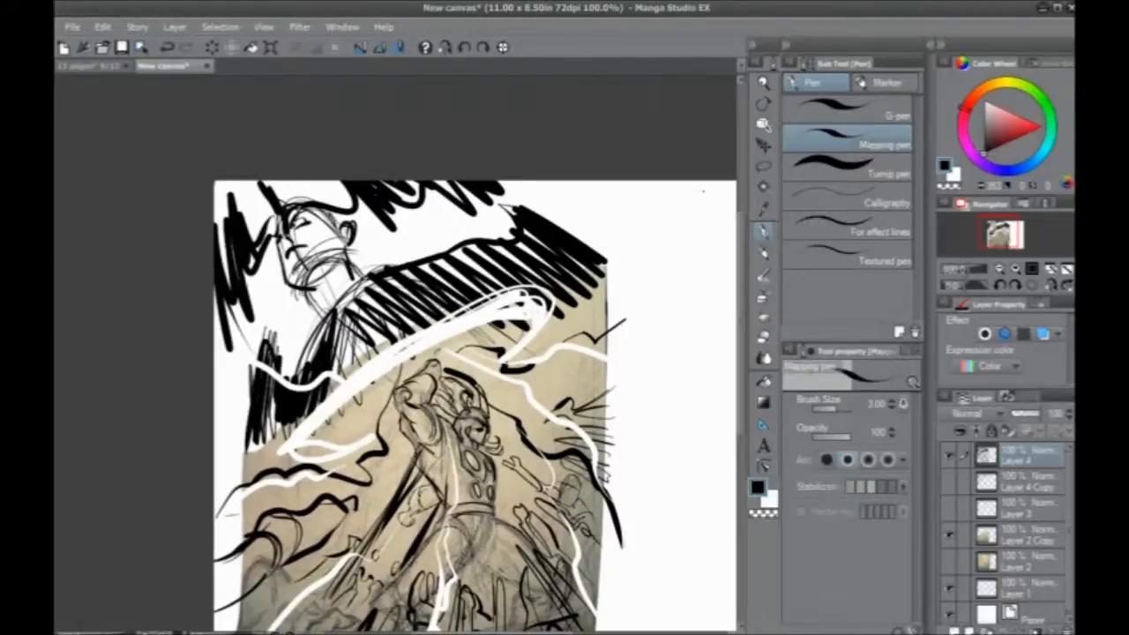
pyautogui.moveTo(306, 421); pyautogui.dragTo(335, 408)
pyautogui.moveTo(321, 188)
pyautogui.mouseDown()
pyautogui.moveTo(365, 247)
pyautogui.moveTo(296, 211)
pyautogui.moveTo(330, 270)
pyautogui.mouseUp()
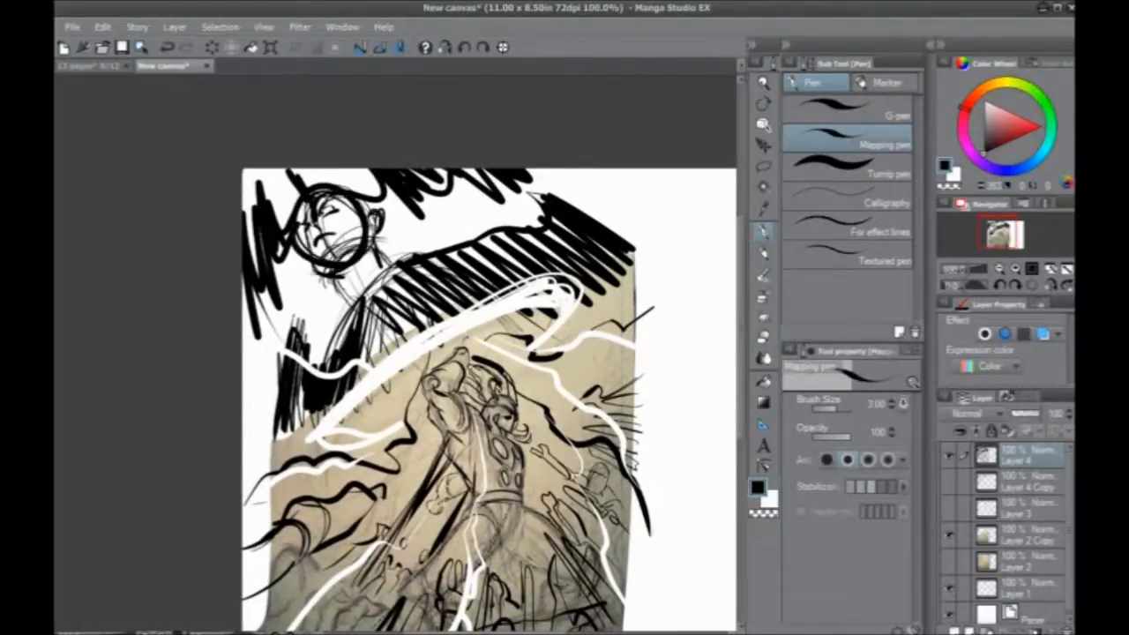
pyautogui.moveTo(423, 397); pyautogui.dragTo(416, 377)
pyautogui.moveTo(349, 285)
pyautogui.mouseDown()
pyautogui.moveTo(290, 355)
pyautogui.moveTo(292, 283)
pyautogui.moveTo(269, 425)
pyautogui.mouseUp()
pyautogui.moveTo(335, 348); pyautogui.dragTo(542, 224)
pyautogui.moveTo(265, 152)
pyautogui.mouseDown()
pyautogui.moveTo(292, 220)
pyautogui.moveTo(272, 256)
pyautogui.moveTo(291, 176)
pyautogui.mouseUp()
pyautogui.moveTo(313, 309)
pyautogui.mouseDown()
pyautogui.moveTo(293, 384)
pyautogui.moveTo(428, 281)
pyautogui.moveTo(617, 234)
pyautogui.moveTo(450, 340)
pyautogui.moveTo(444, 407)
pyautogui.moveTo(531, 338)
pyautogui.moveTo(282, 478)
pyautogui.moveTo(575, 293)
pyautogui.mouseUp()
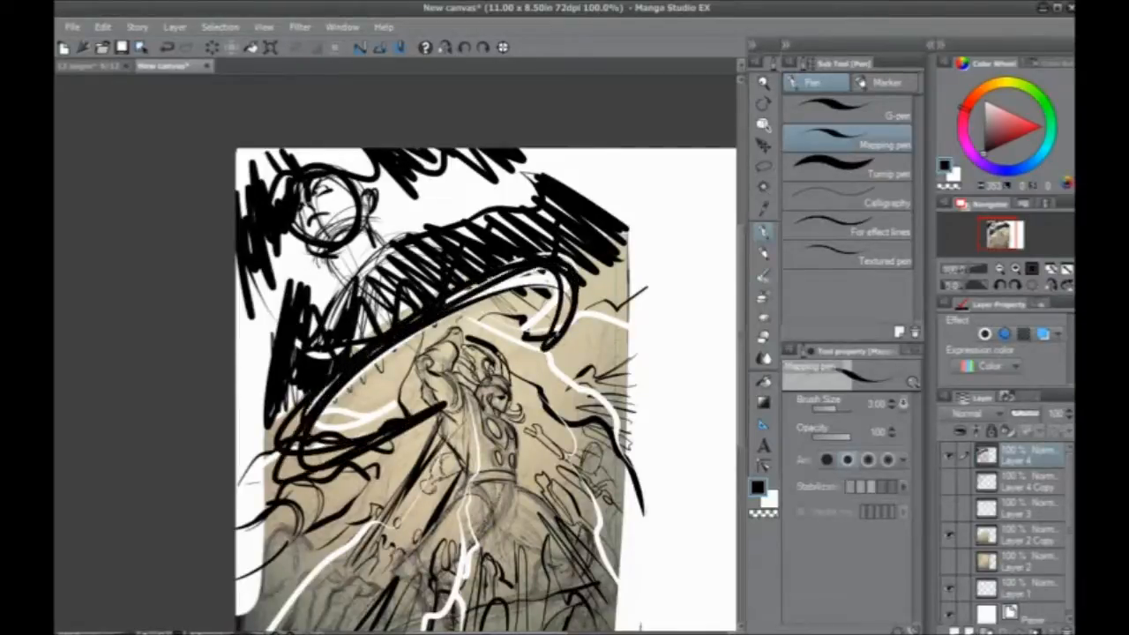
pyautogui.hotkey('ctrl', 'z')
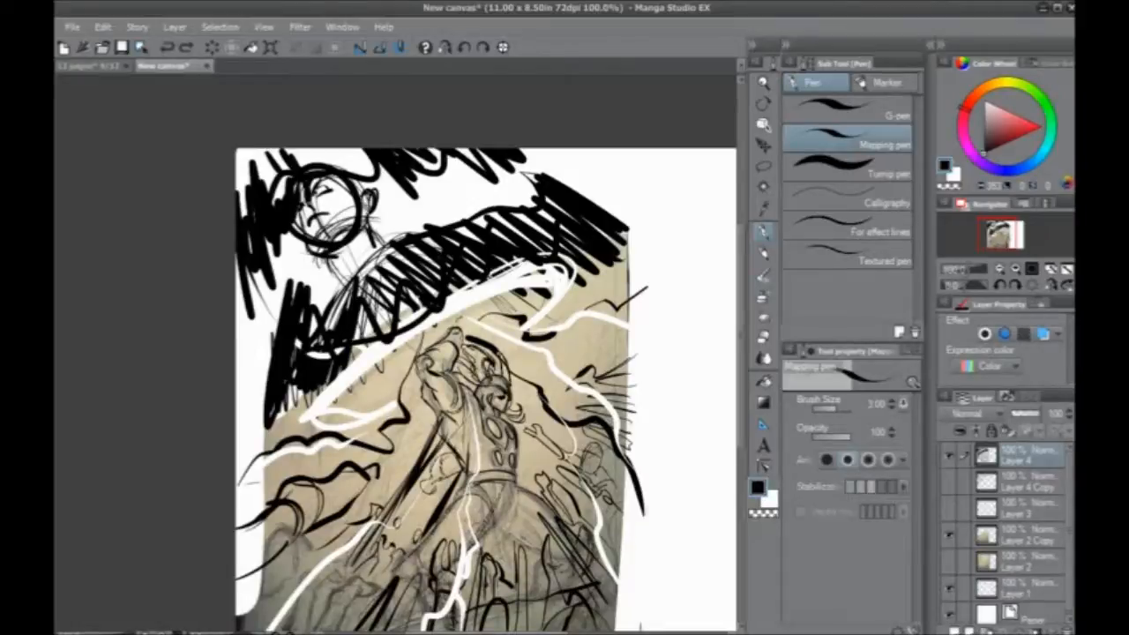
# Step: Add heavy black shadows to the figure's raised arm, head and torso down to the belt
pyautogui.moveTo(457, 340); pyautogui.dragTo(433, 376)
pyautogui.moveTo(447, 374)
pyautogui.mouseDown()
pyautogui.moveTo(455, 406)
pyautogui.moveTo(510, 410)
pyautogui.moveTo(498, 359)
pyautogui.mouseUp()
pyautogui.moveTo(499, 414)
pyautogui.mouseDown()
pyautogui.moveTo(509, 455)
pyautogui.moveTo(499, 516)
pyautogui.moveTo(477, 504)
pyautogui.mouseUp()
pyautogui.moveTo(477, 478)
pyautogui.mouseDown()
pyautogui.moveTo(481, 460)
pyautogui.moveTo(455, 441)
pyautogui.mouseUp()
pyautogui.moveTo(453, 435); pyautogui.dragTo(471, 461)
# Step: Fill the figure's legs with bold black scribbled shadows running down into the crowd
pyautogui.moveTo(516, 498)
pyautogui.mouseDown()
pyautogui.moveTo(564, 540)
pyautogui.moveTo(485, 544)
pyautogui.mouseUp()
pyautogui.moveTo(480, 531); pyautogui.dragTo(418, 592)
pyautogui.moveTo(441, 559)
pyautogui.mouseDown()
pyautogui.moveTo(389, 617)
pyautogui.moveTo(393, 603)
pyautogui.mouseUp()
pyautogui.moveTo(386, 594); pyautogui.dragTo(344, 617)
# Step: Hatch the sky beside the figure with thin parallel diagonal lines from the upper lightning bolt toward the panel's right edge
pyautogui.moveTo(458, 415); pyautogui.dragTo(447, 358)
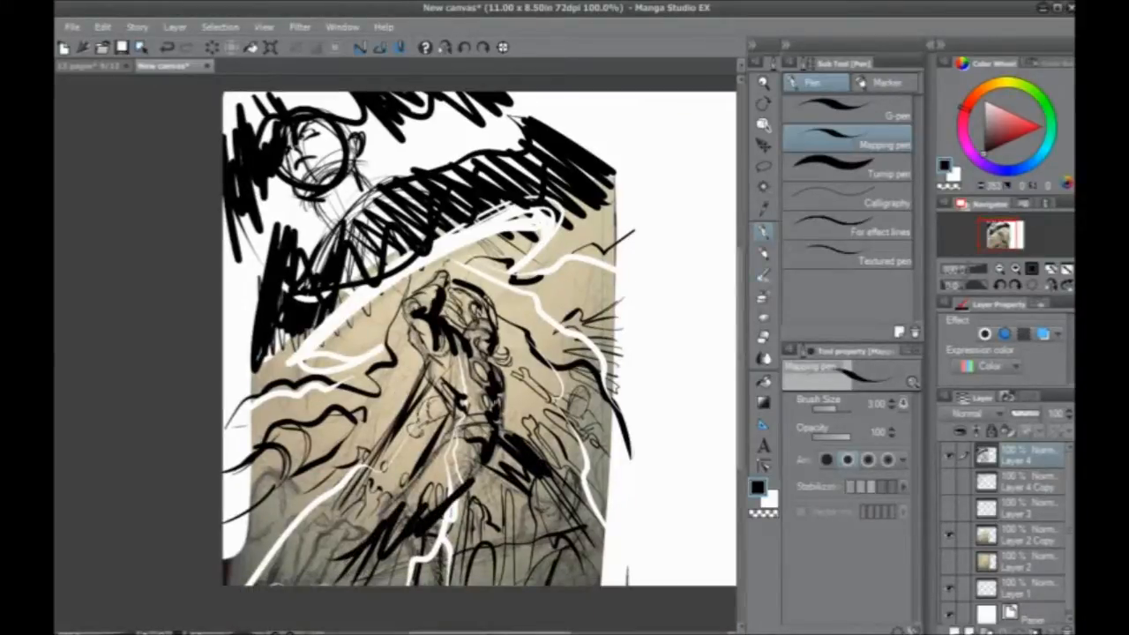
pyautogui.moveTo(587, 267); pyautogui.dragTo(635, 298)
pyautogui.moveTo(571, 266)
pyautogui.mouseDown()
pyautogui.moveTo(621, 294)
pyautogui.moveTo(615, 307)
pyautogui.mouseUp()
pyautogui.moveTo(552, 274); pyautogui.dragTo(607, 317)
pyautogui.moveTo(531, 277); pyautogui.dragTo(605, 331)
pyautogui.moveTo(518, 285)
pyautogui.mouseDown()
pyautogui.moveTo(605, 346)
pyautogui.moveTo(603, 362)
pyautogui.mouseUp()
pyautogui.moveTo(484, 288); pyautogui.dragTo(603, 378)
pyautogui.moveTo(493, 307); pyautogui.dragTo(598, 394)
pyautogui.moveTo(501, 335); pyautogui.dragTo(603, 438)
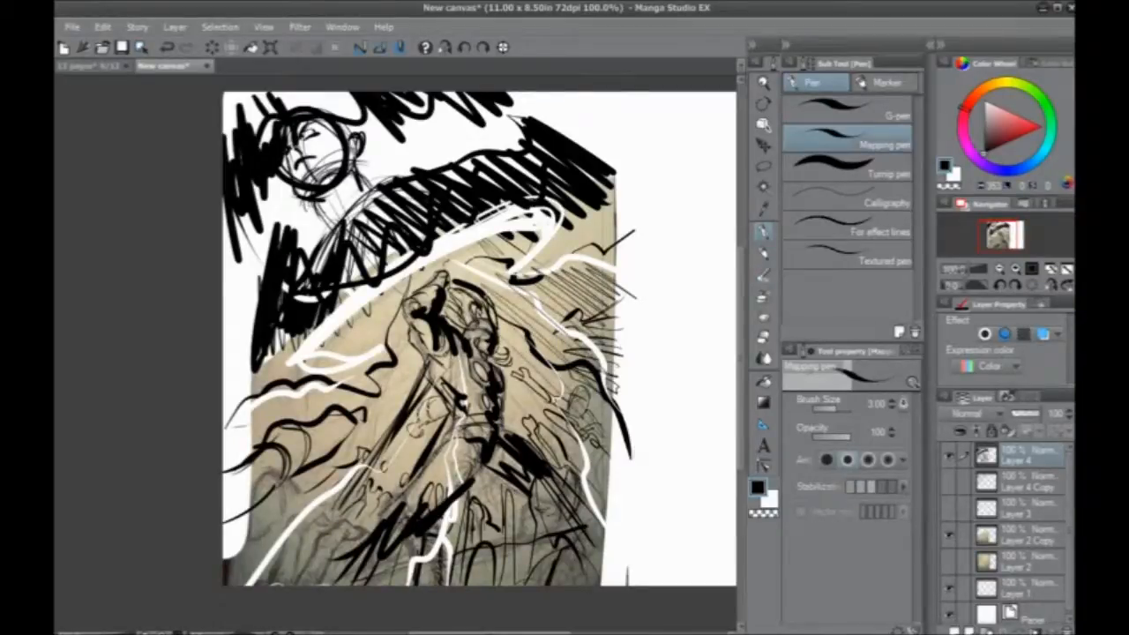
pyautogui.moveTo(260, 379); pyautogui.dragTo(272, 410)
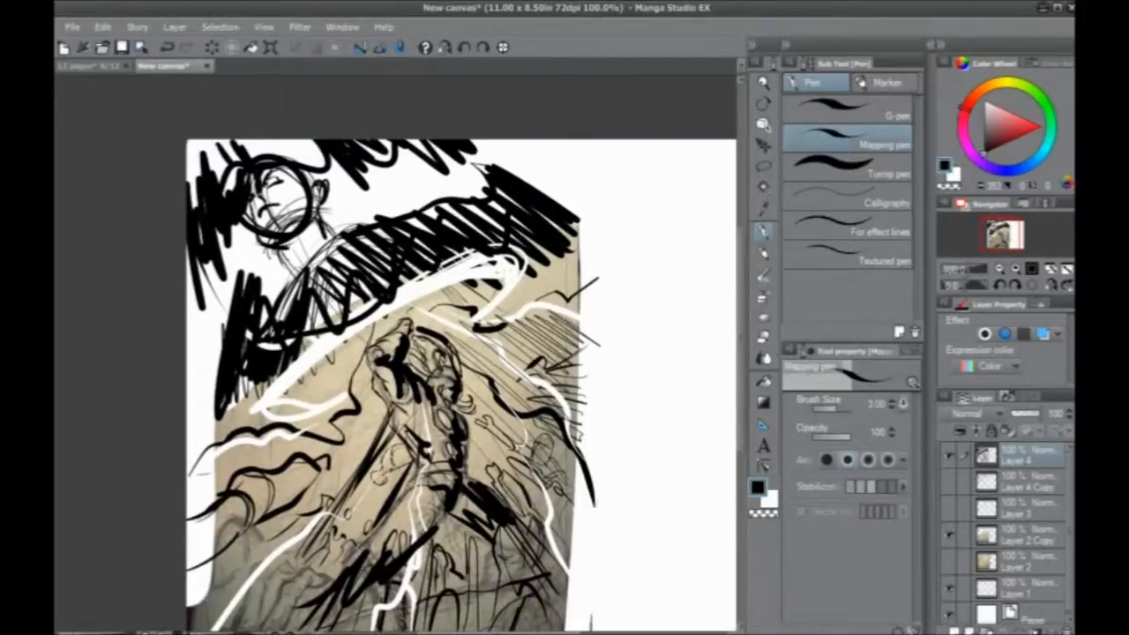